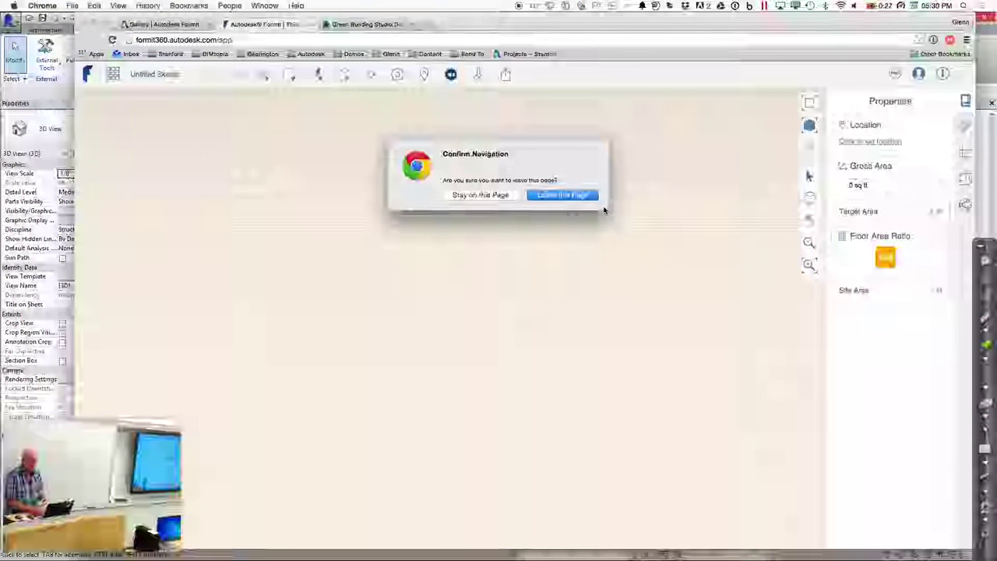
Close the Chrome window holding the unsaved FormIt sketch, confirming Leave this Page
click(502, 196)
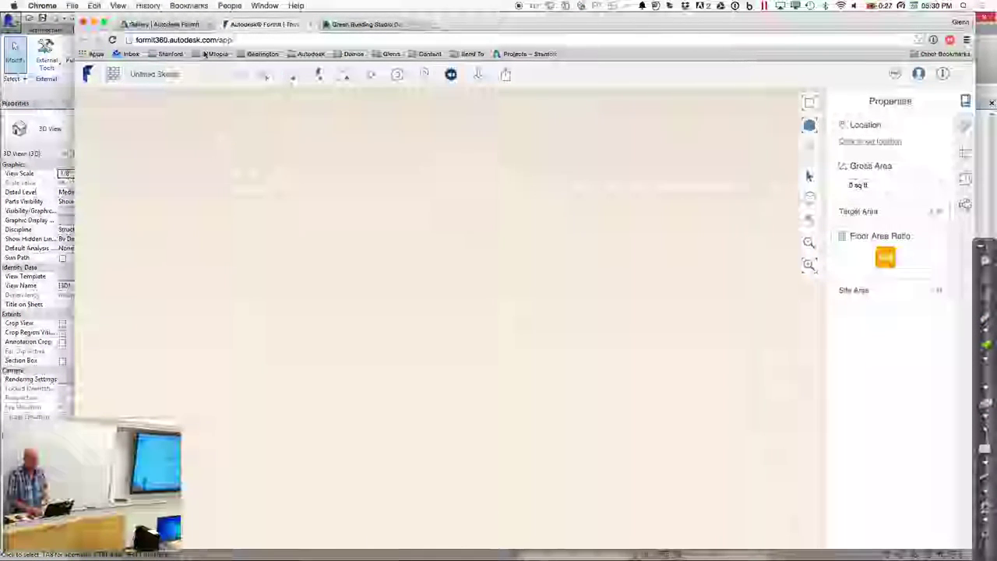
click(86, 24)
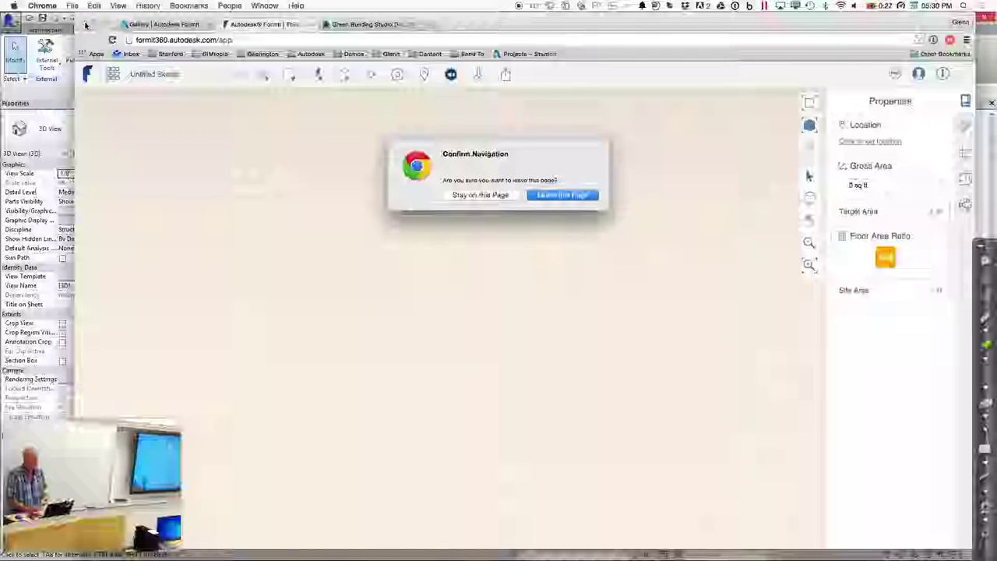
click(480, 195)
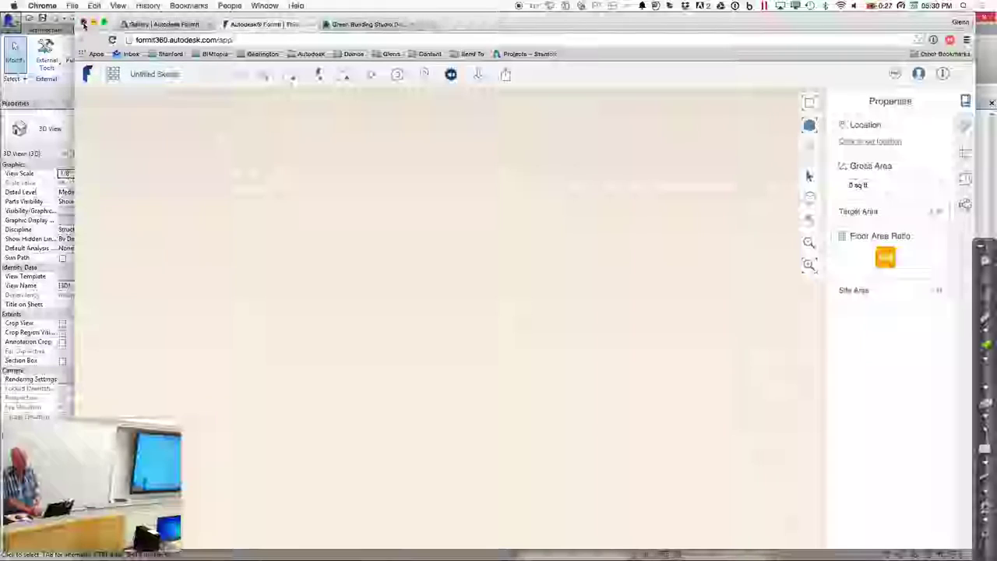
click(86, 24)
click(541, 194)
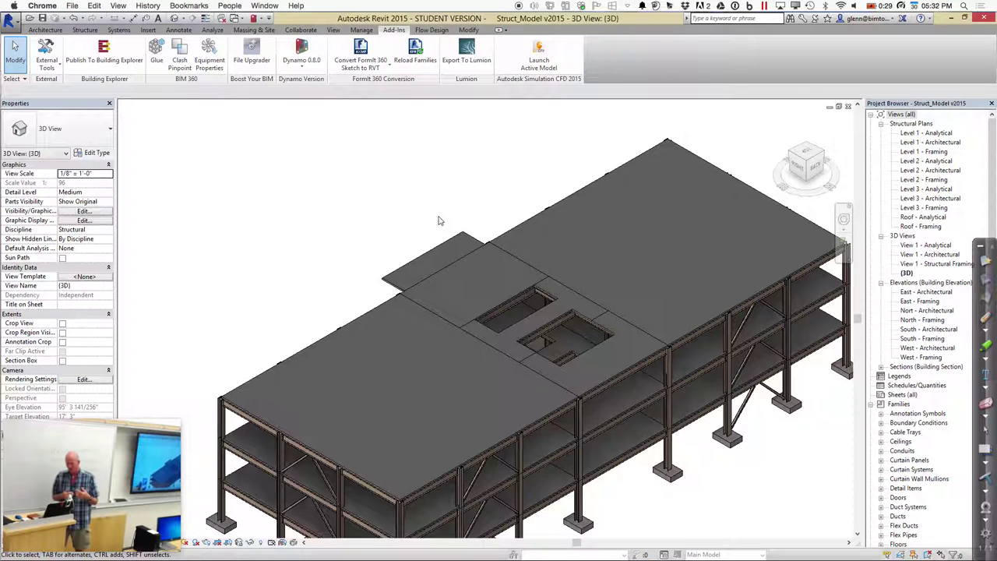
key(super+Tab)
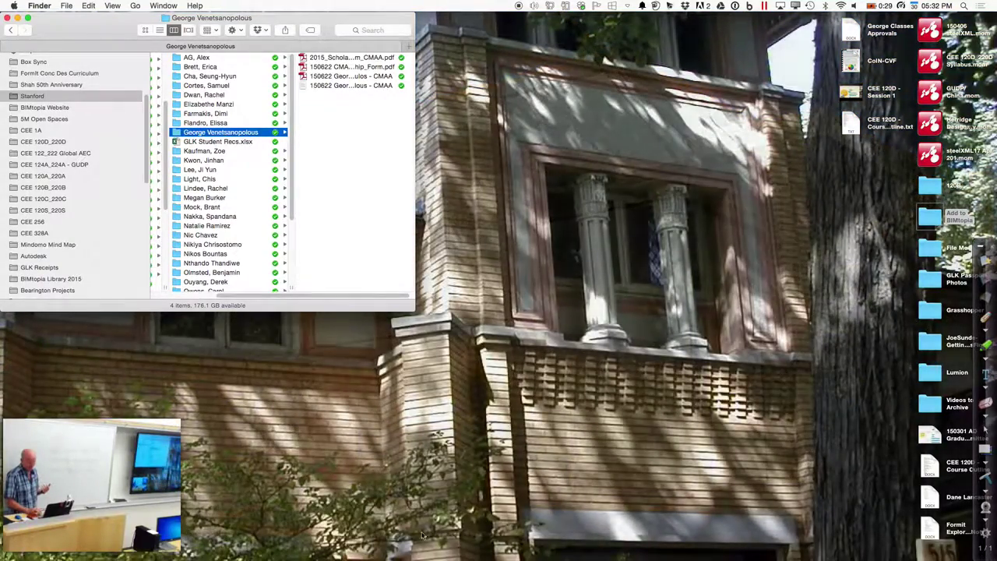
Open the Mindomo course map, expand Creating an Integrated Project Model, then swipe back to the desktop
mouse_move(381, 552)
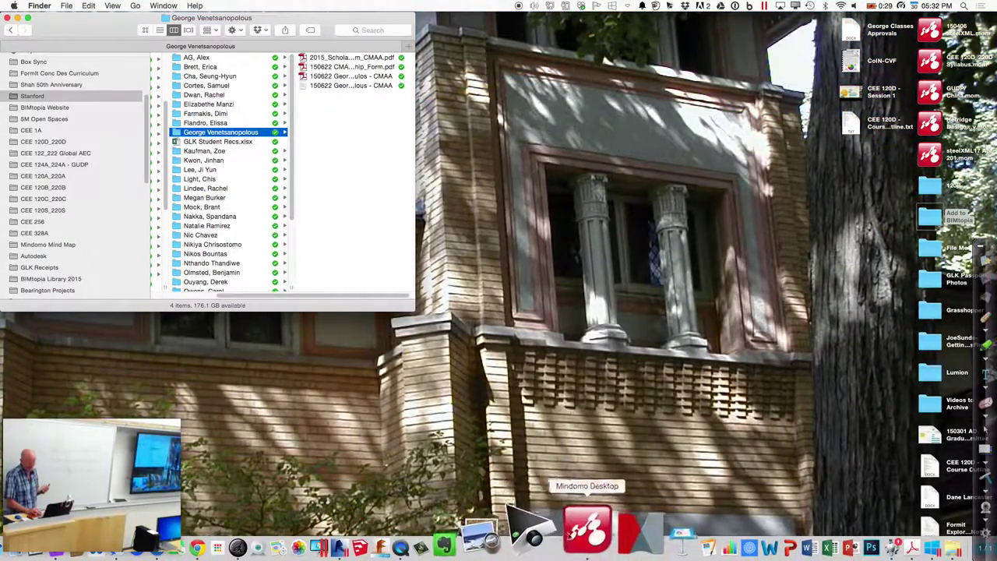
click(578, 537)
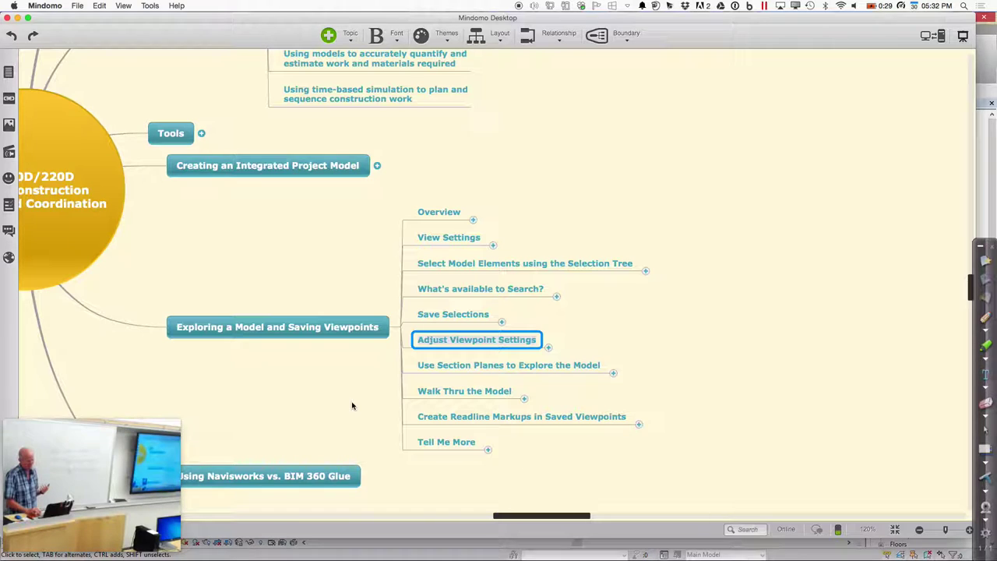
click(377, 165)
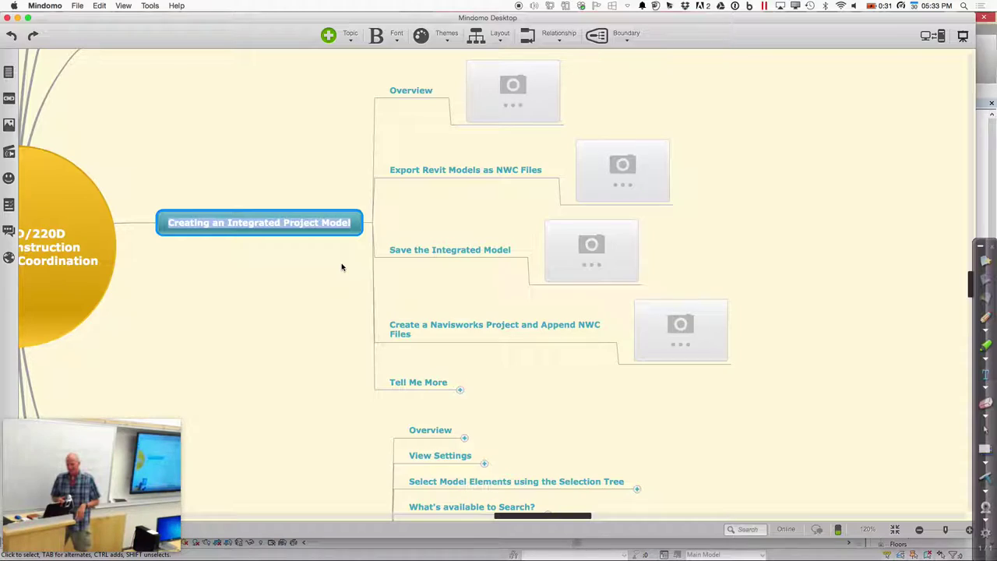
key(ctrl+Right)
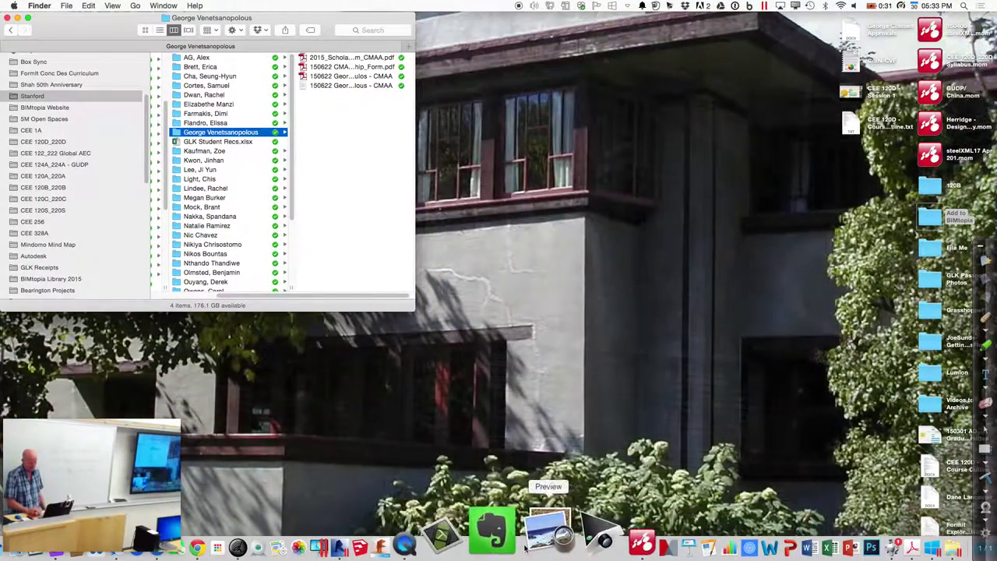
Bring Revit forward, turn the structural model by a ViewCube corner, then switch to Arch_Model Floor Plan: Level 1
click(415, 536)
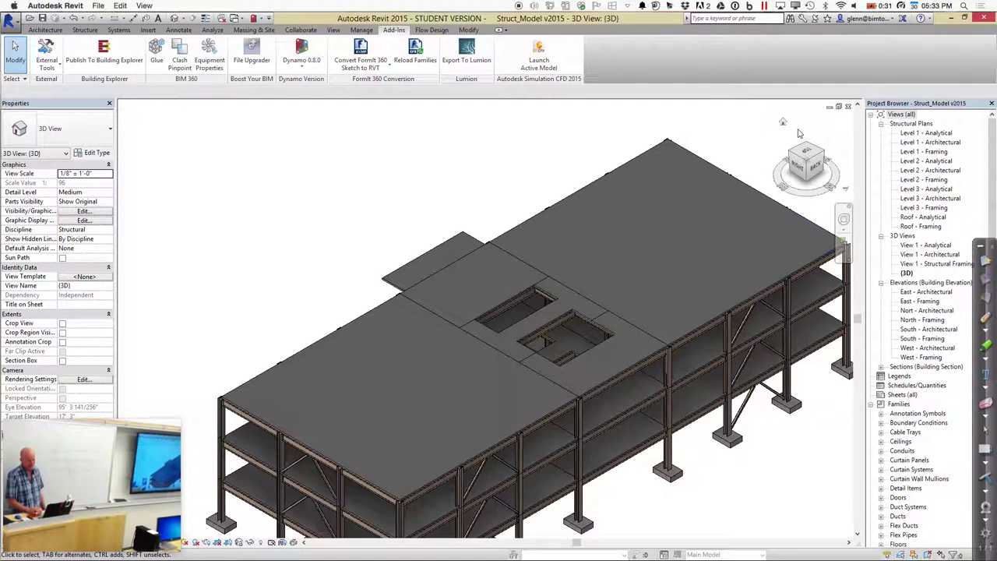
click(793, 154)
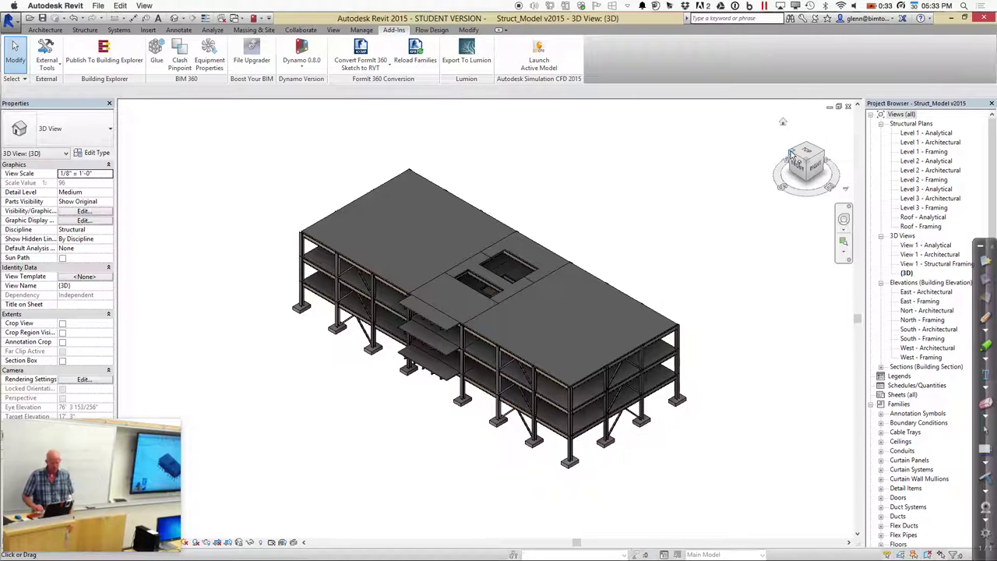
click(238, 18)
click(249, 31)
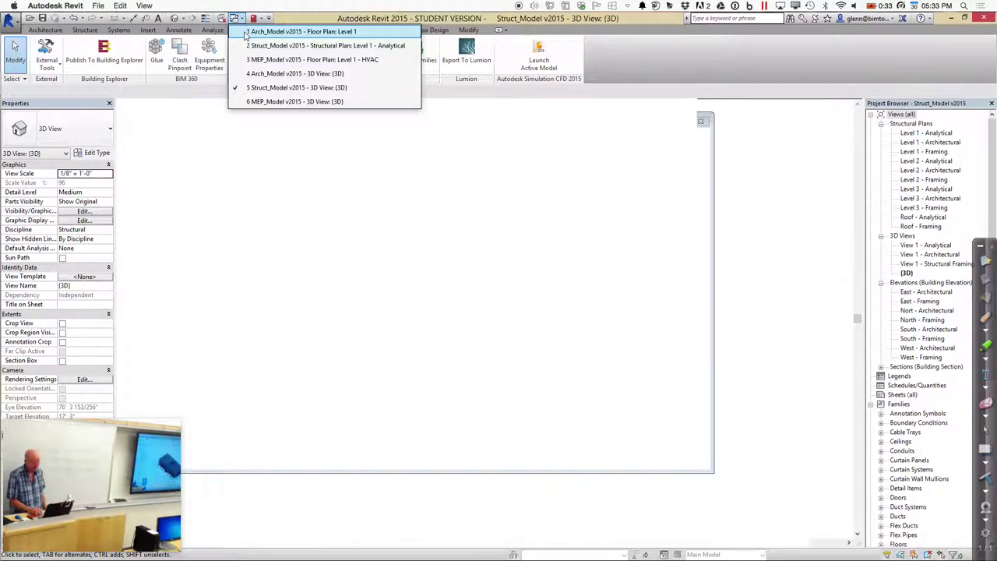
Show Arch_Model v2015 in the default 3D view after briefly revisiting the Level 1 floor plan
click(173, 19)
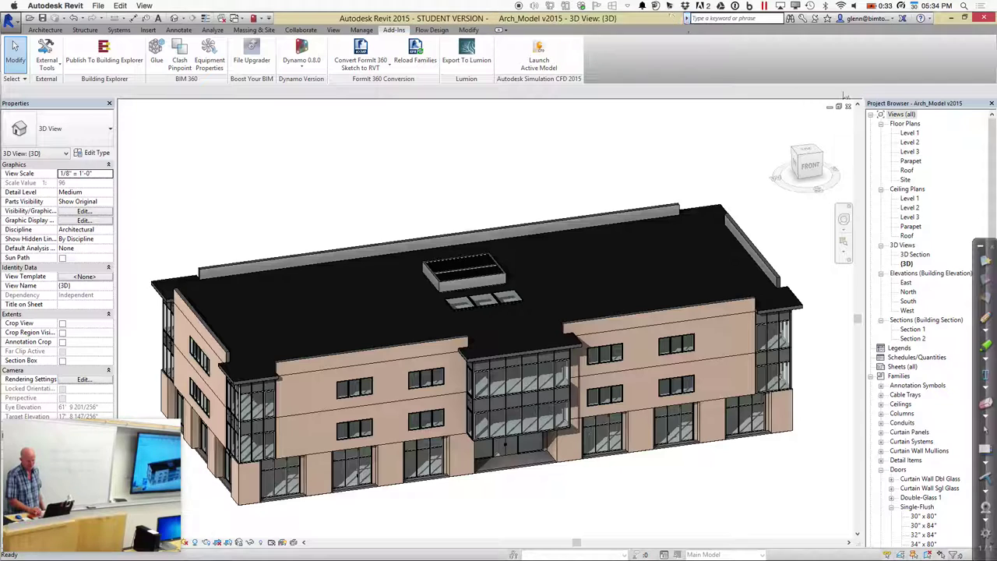
double_click(909, 133)
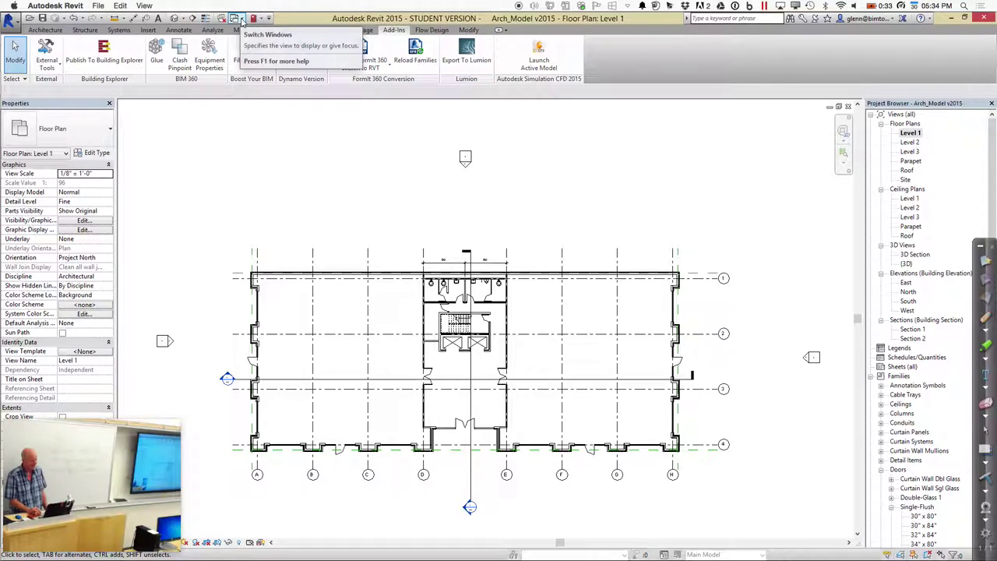
click(175, 18)
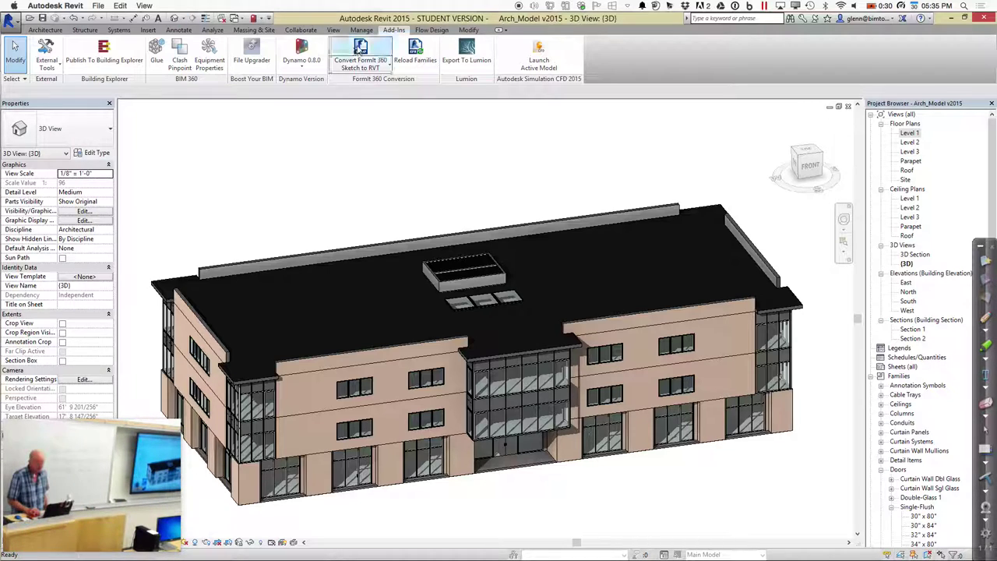
click(58, 70)
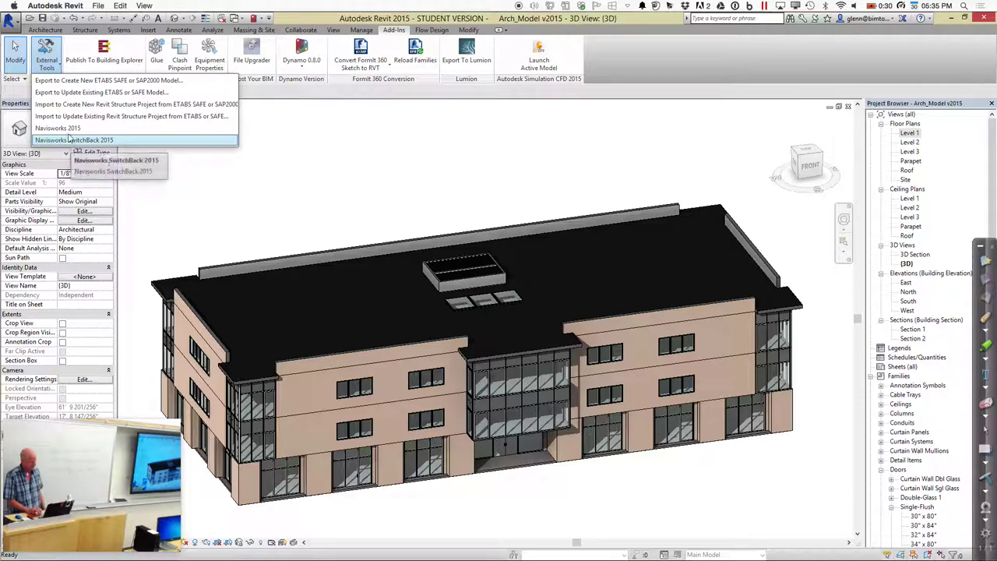
Choose Navisworks 2015 from External Tools to export Arch_Model v2015 as an NWC file
click(68, 130)
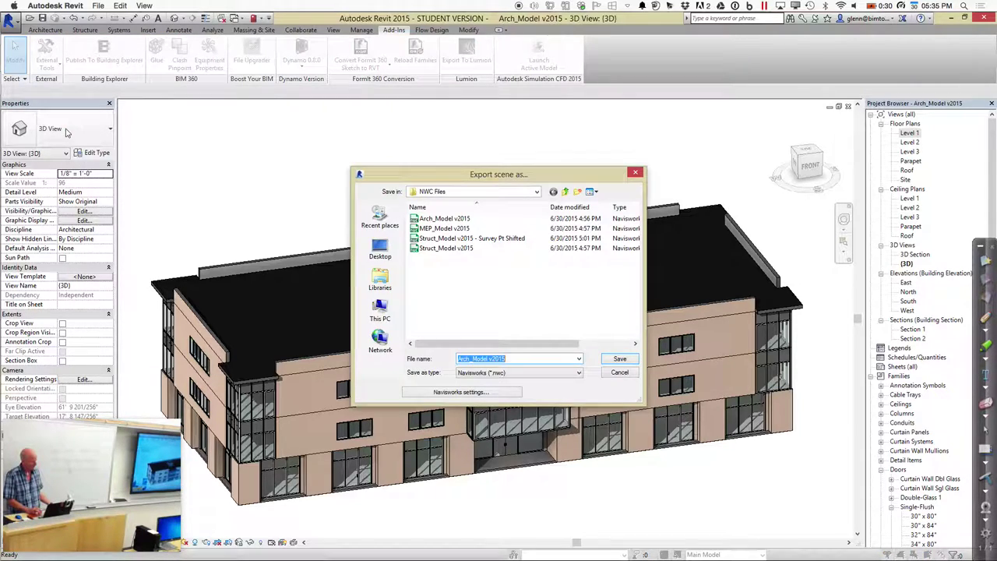
Review the Navisworks Revit reader options (shared coordinates, current view, all element parameters), then cancel the export
click(495, 397)
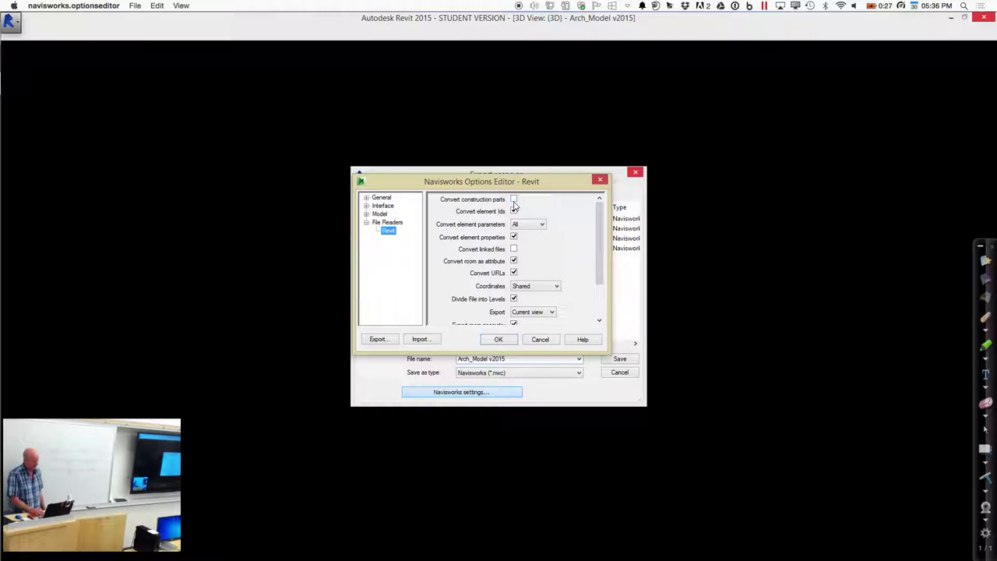
click(536, 339)
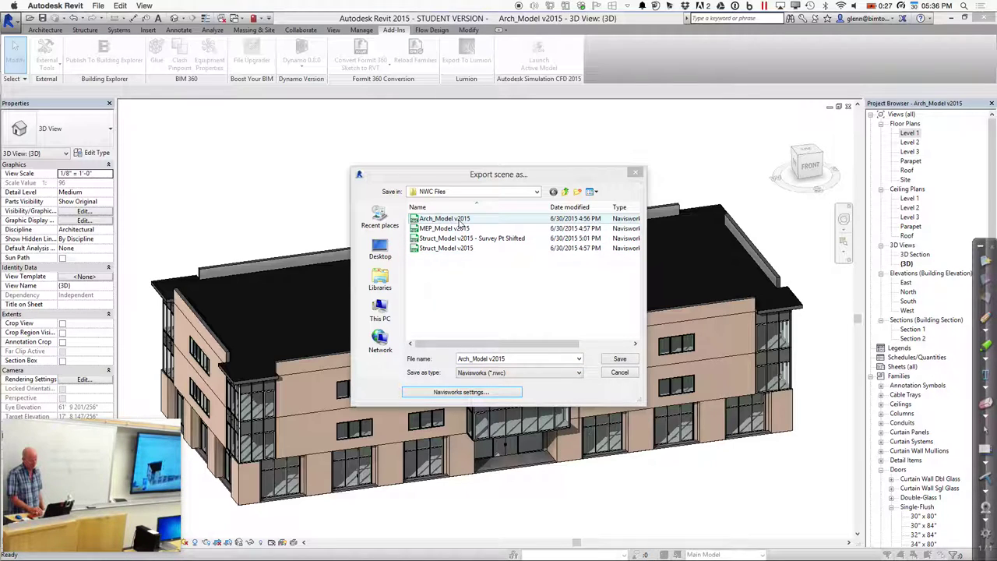
click(620, 374)
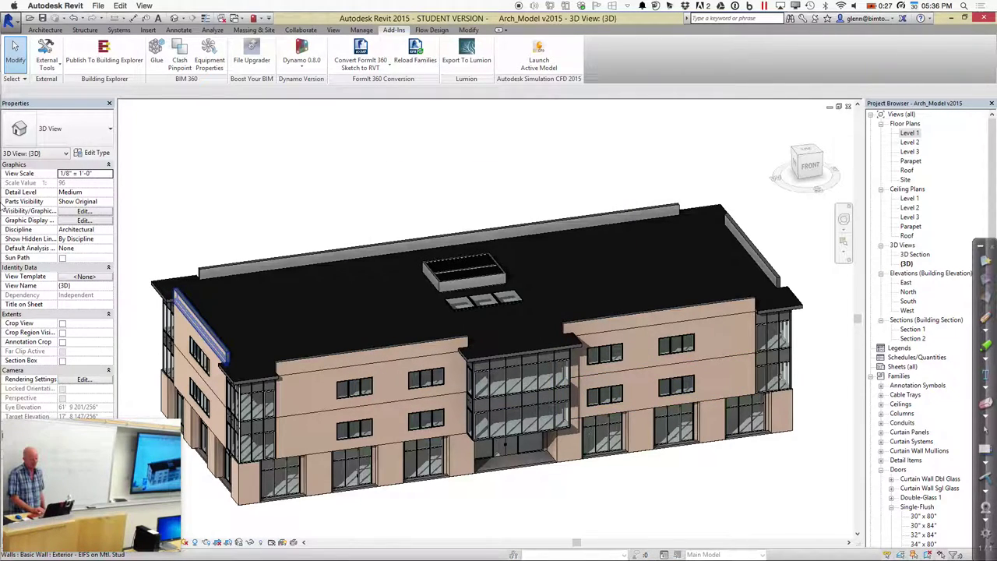
Open the virtual machine's options list and dismiss it without choosing anything
mouse_move(302, 543)
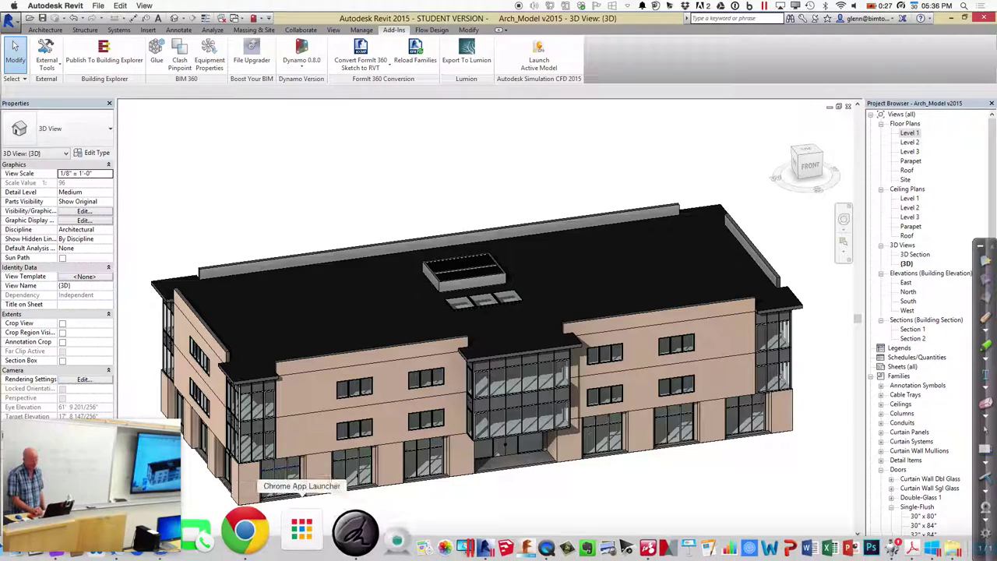
click(765, 6)
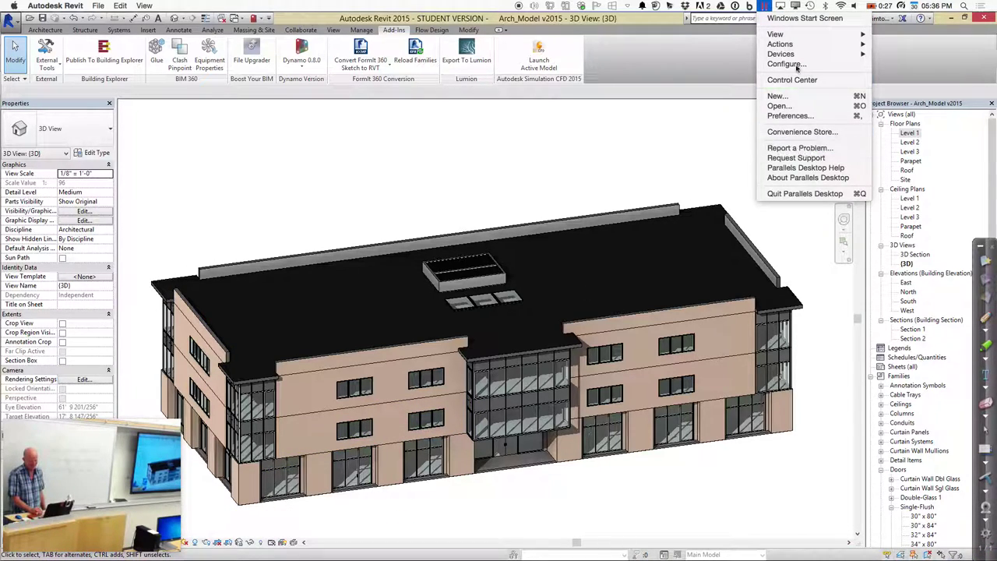
mouse_move(797, 53)
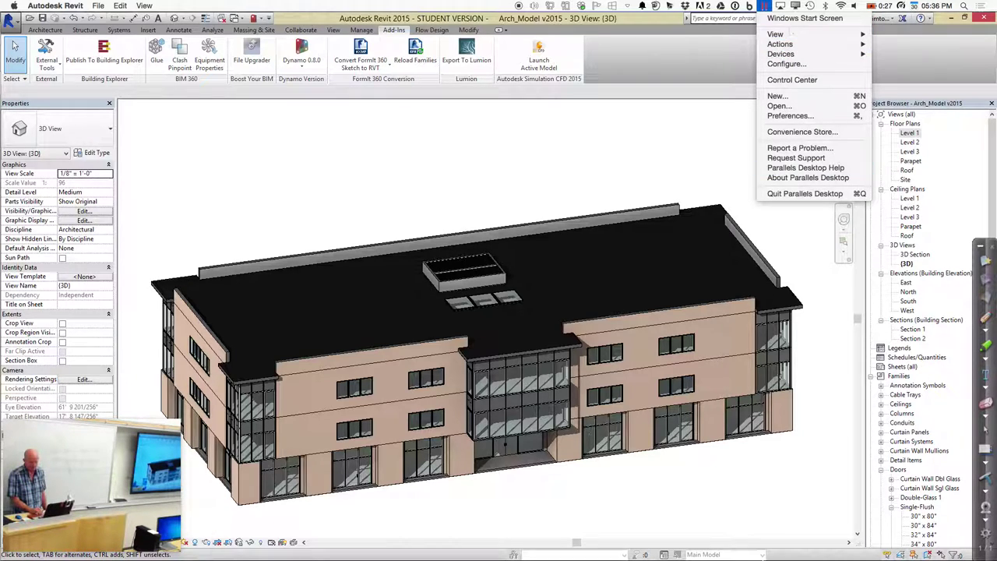
click(754, 526)
Open the installed Windows programs list with the Navisworks Manage 2015 folder expanded
mouse_move(849, 554)
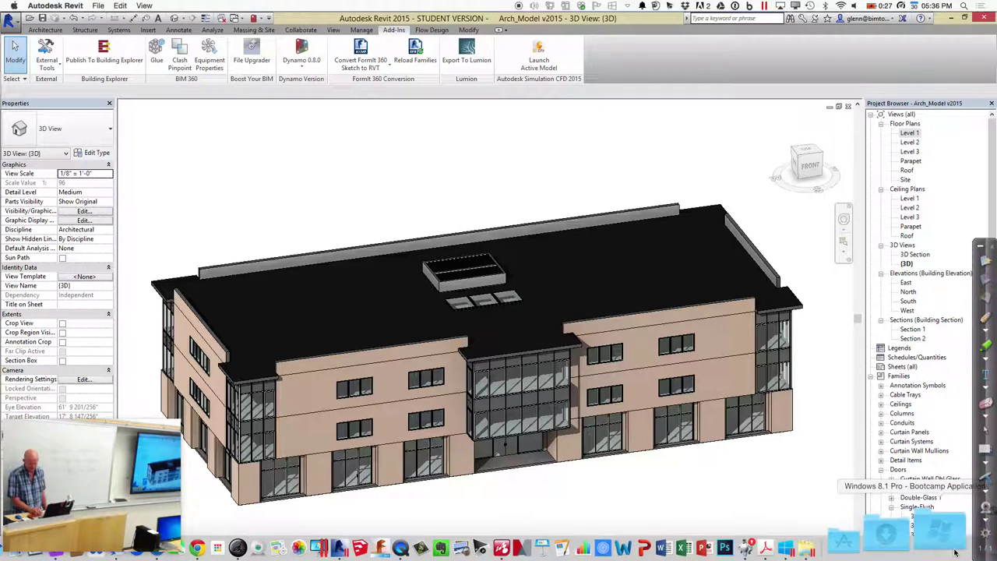
click(955, 551)
scroll(869, 222, up, 5)
mouse_move(869, 222)
mouse_move(892, 76)
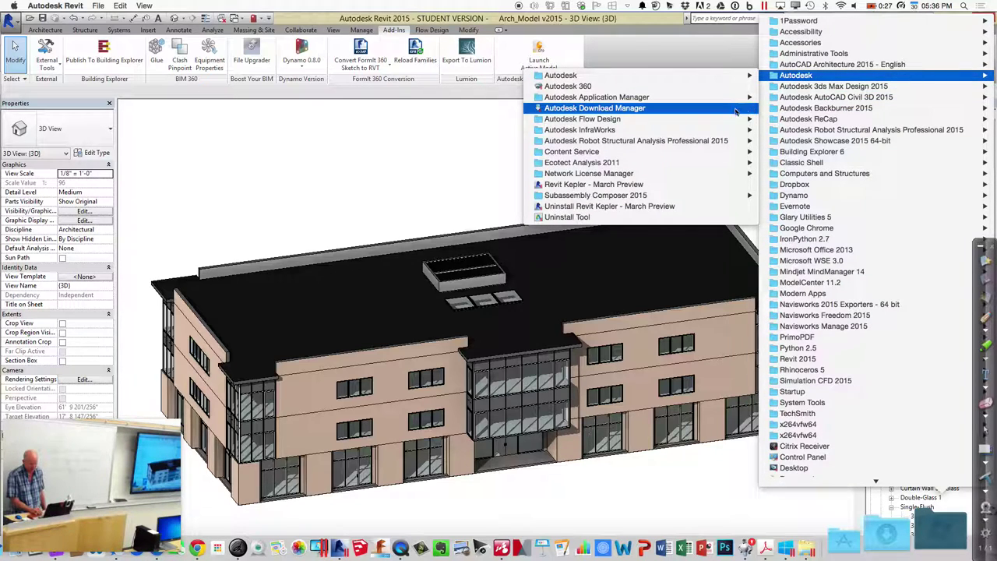
mouse_move(679, 165)
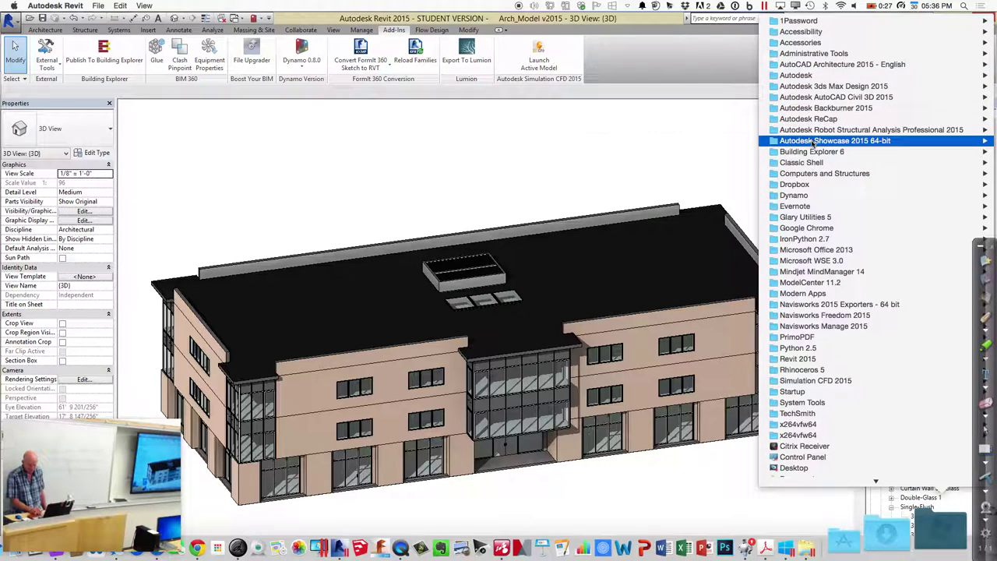
Launch Navisworks Manage 2015 from the programs list, leaving Revit's Arch_Model 3D view on screen
mouse_move(789, 327)
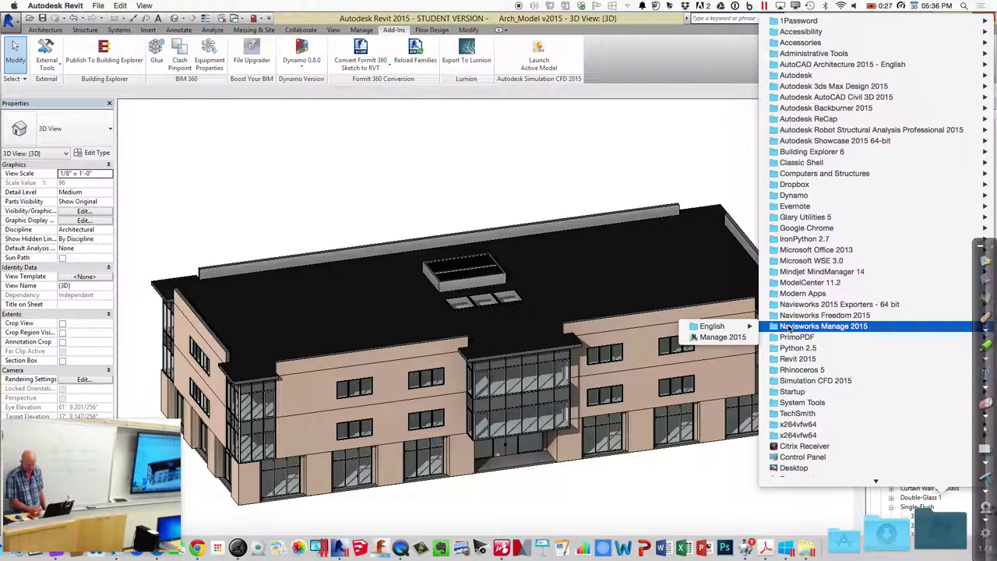
click(742, 336)
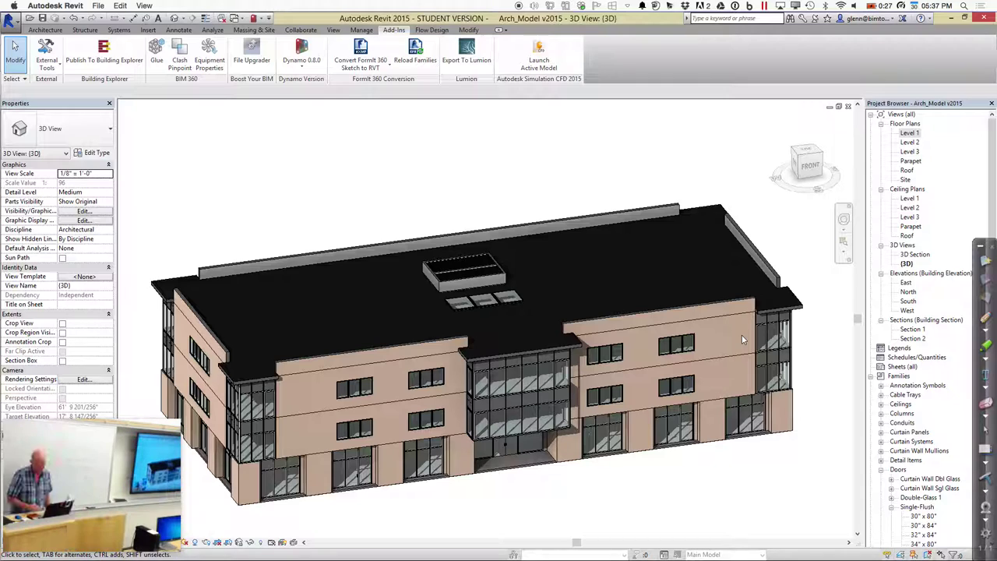
mouse_move(705, 555)
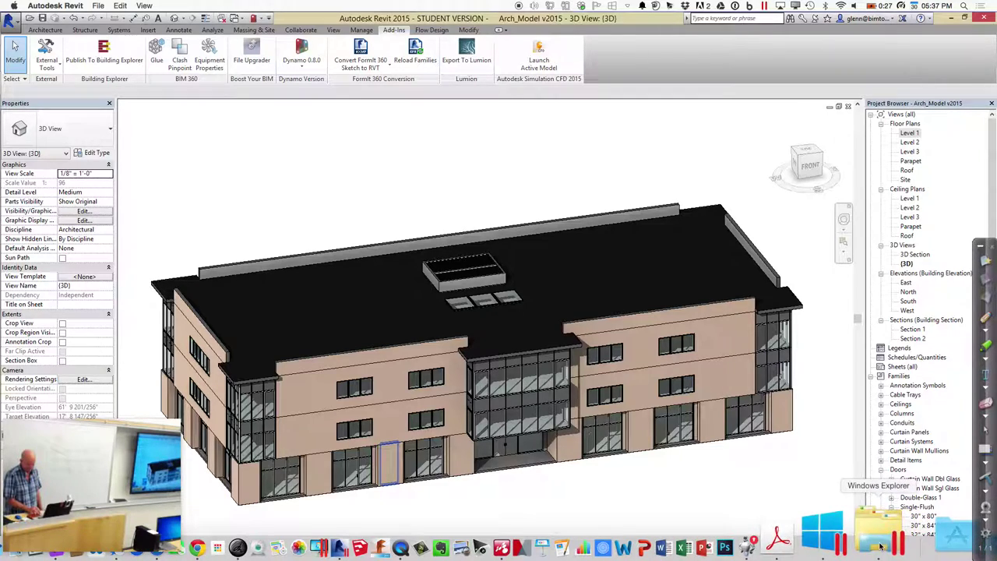
click(905, 537)
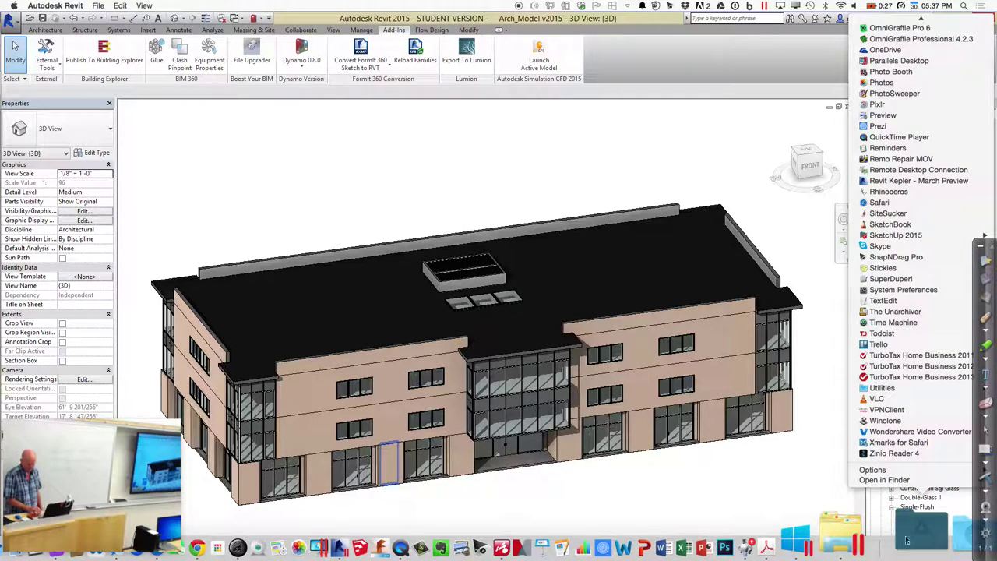
click(846, 511)
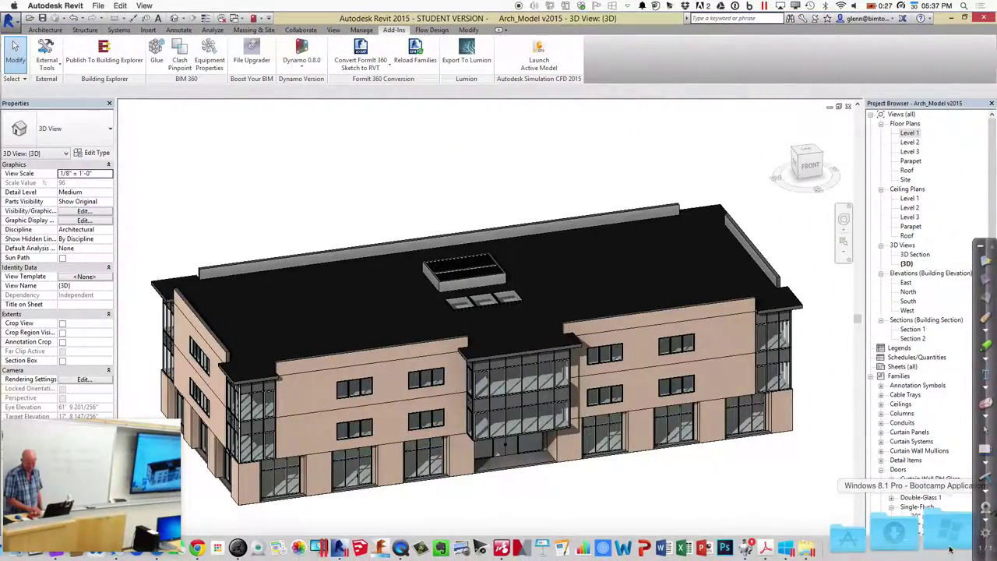
click(949, 546)
mouse_move(841, 150)
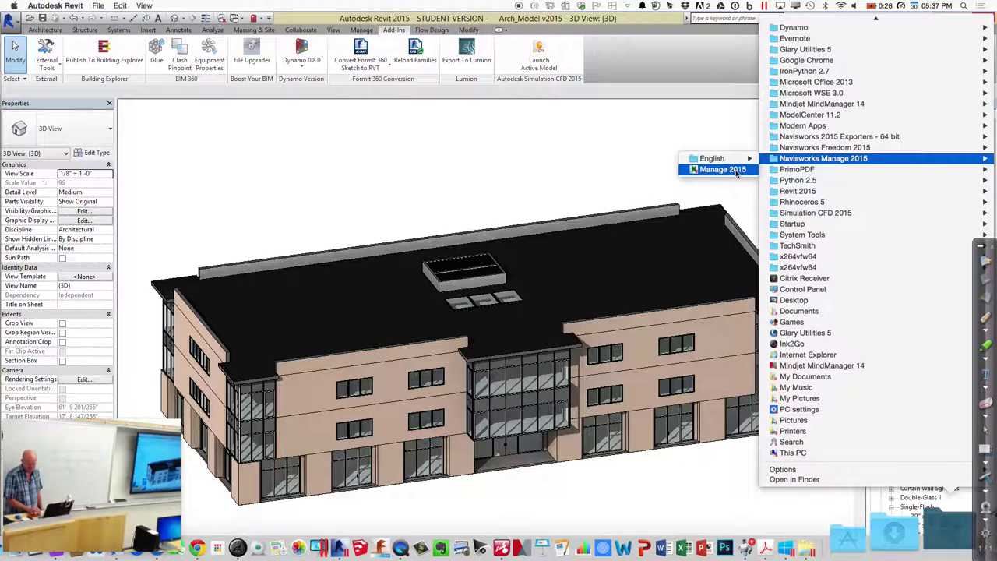
click(736, 171)
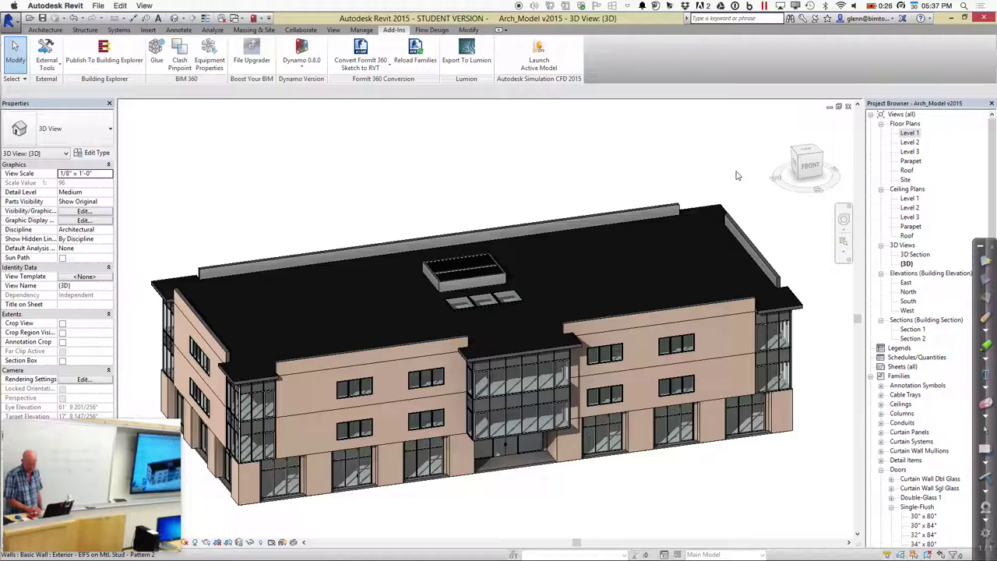
Open the Windows applications stack and show the Navisworks Manage 2015 folder in Finder
mouse_move(539, 537)
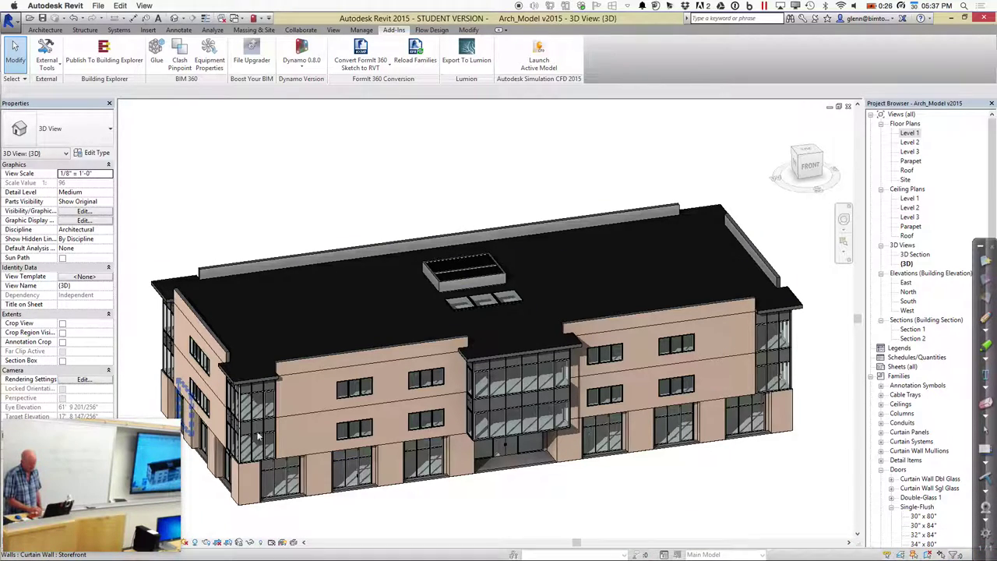
mouse_move(397, 538)
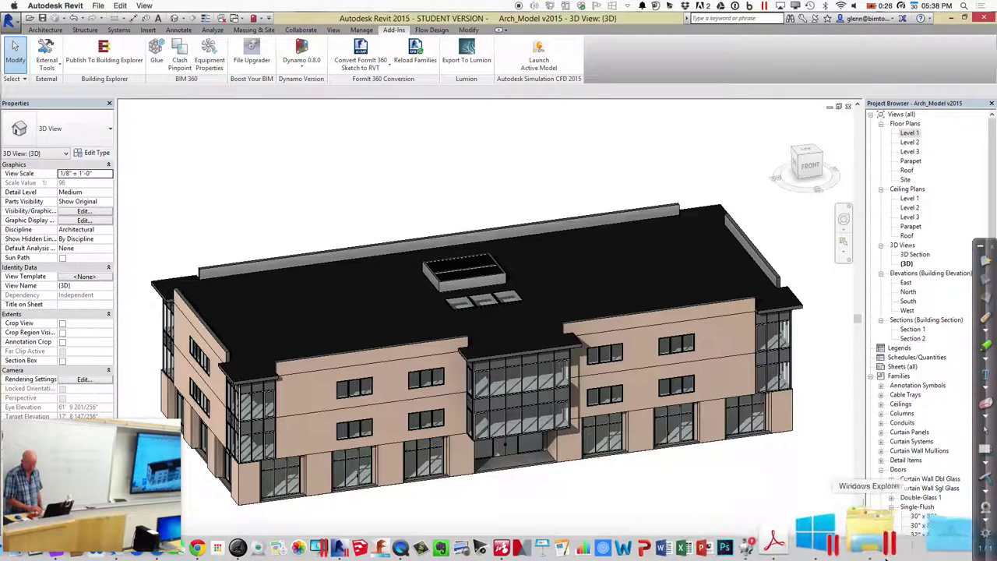
click(919, 550)
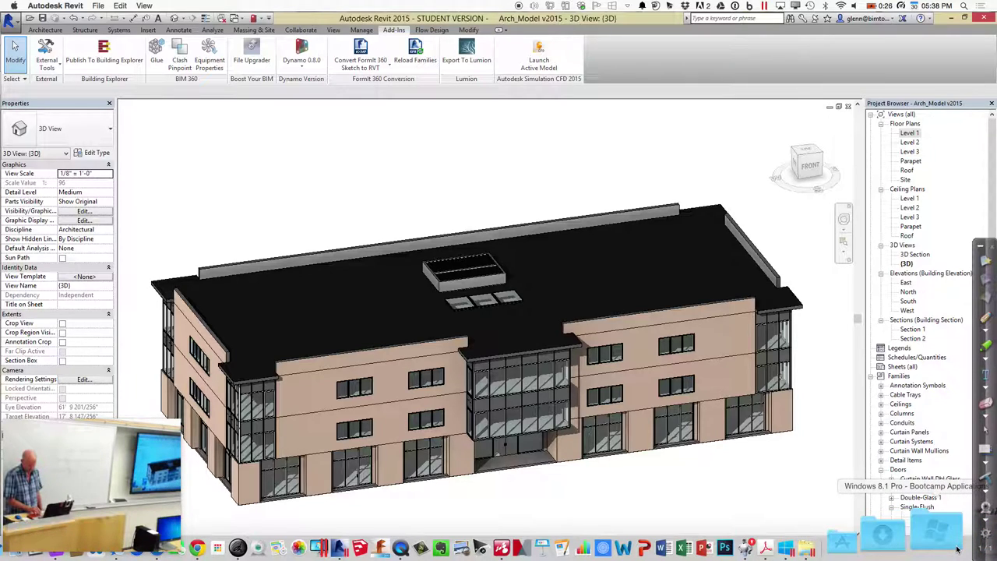
click(957, 549)
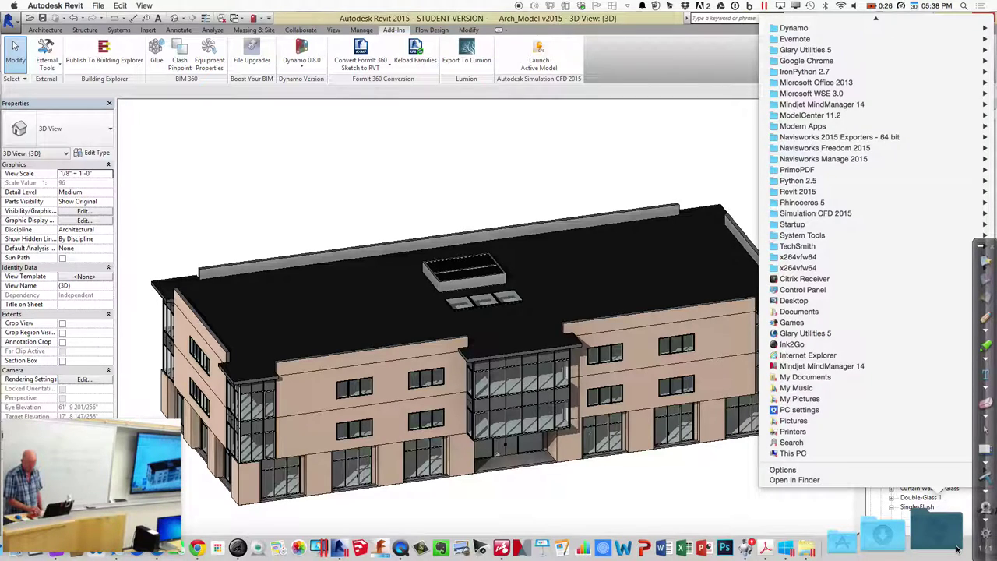
mouse_move(887, 160)
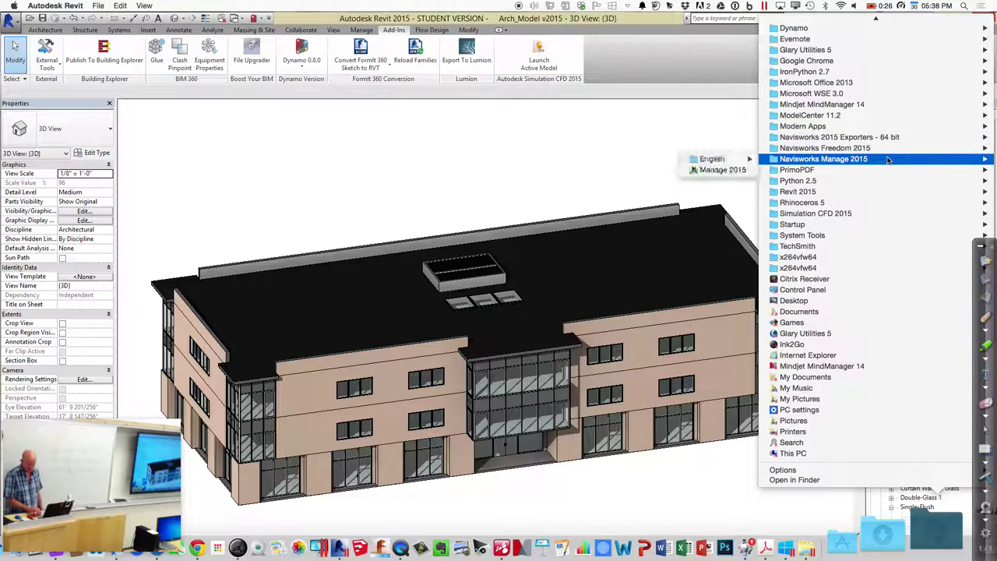
click(886, 159)
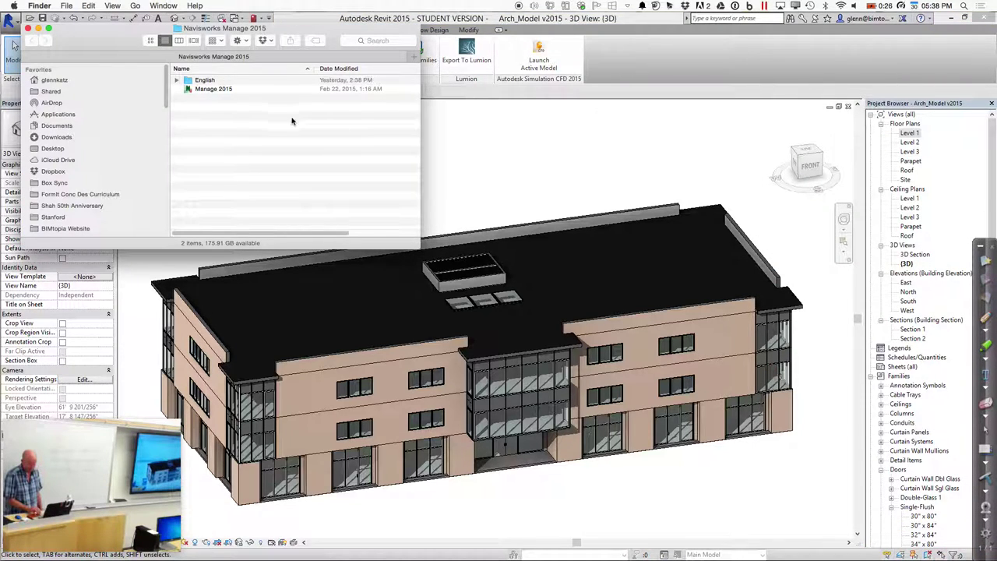
Select and then deselect the Manage 2015 shortcut in the Navisworks Manage 2015 folder
click(224, 91)
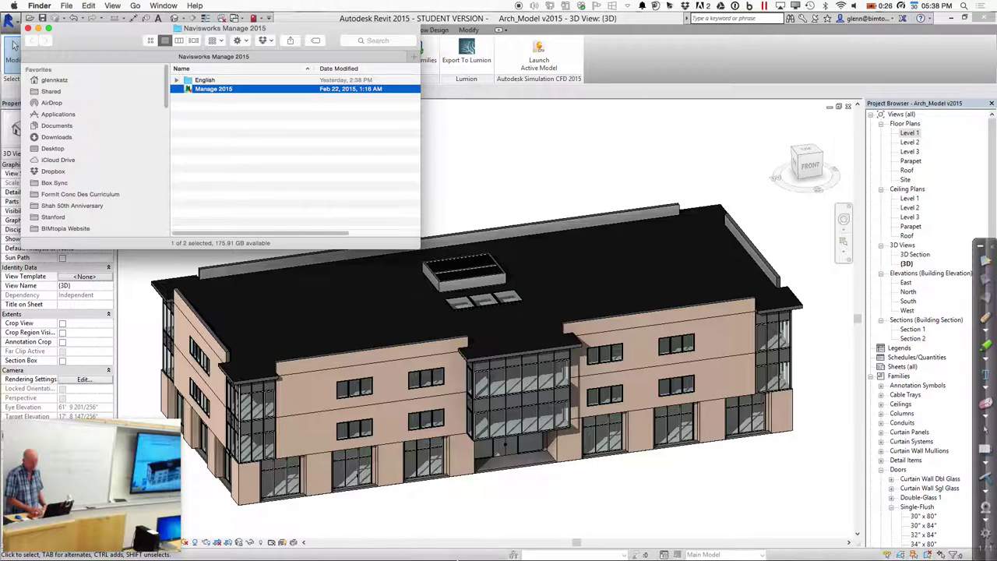
mouse_move(447, 541)
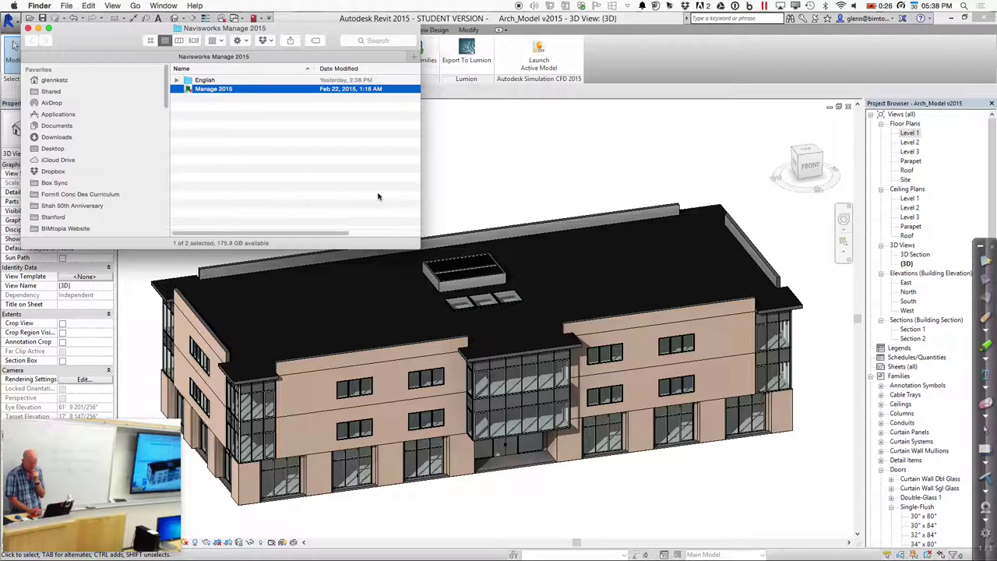
mouse_move(557, 557)
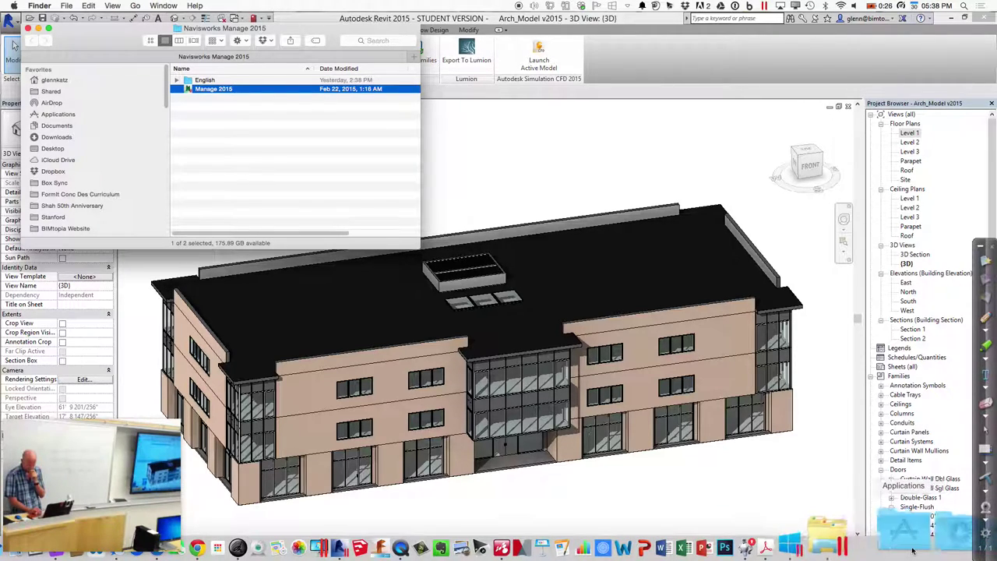
click(205, 195)
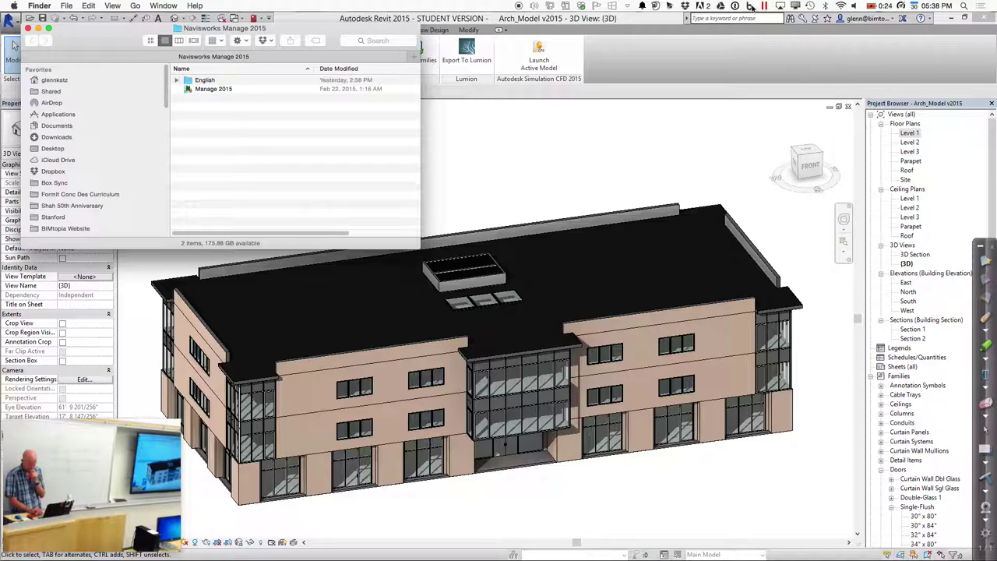
mouse_move(802, 556)
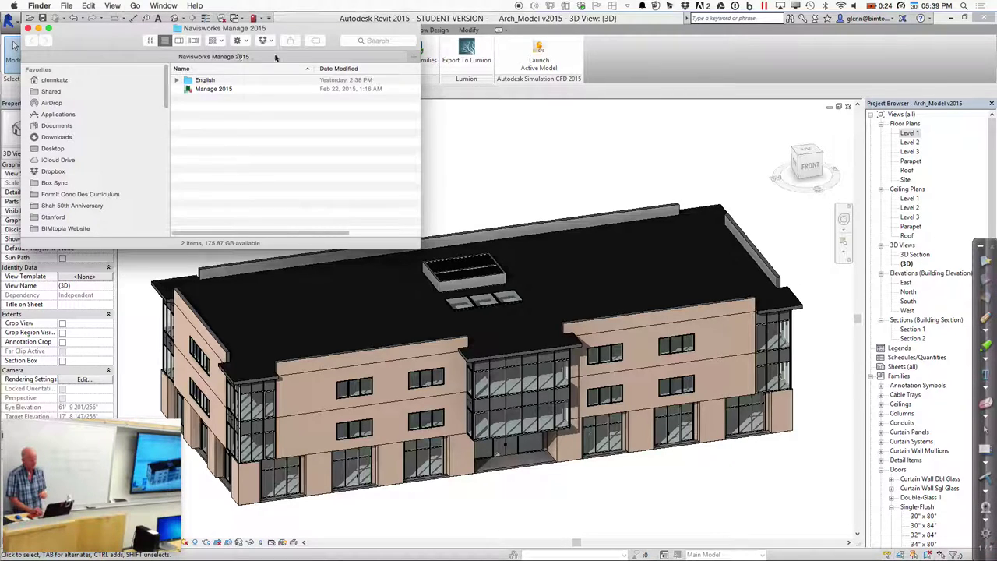
Exit Coherence and show the Windows virtual machine full screen in Parallels
click(767, 7)
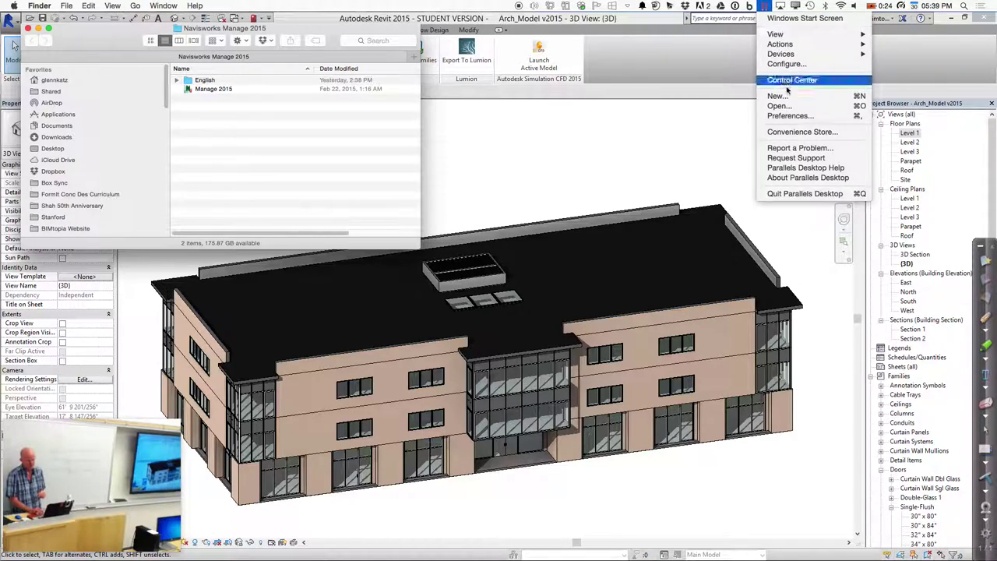
mouse_move(789, 35)
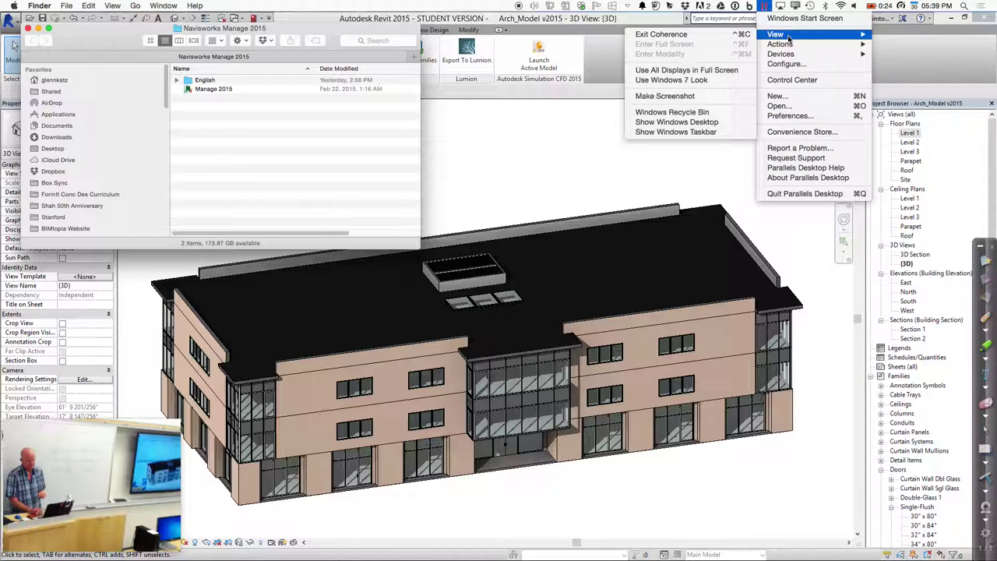
click(728, 35)
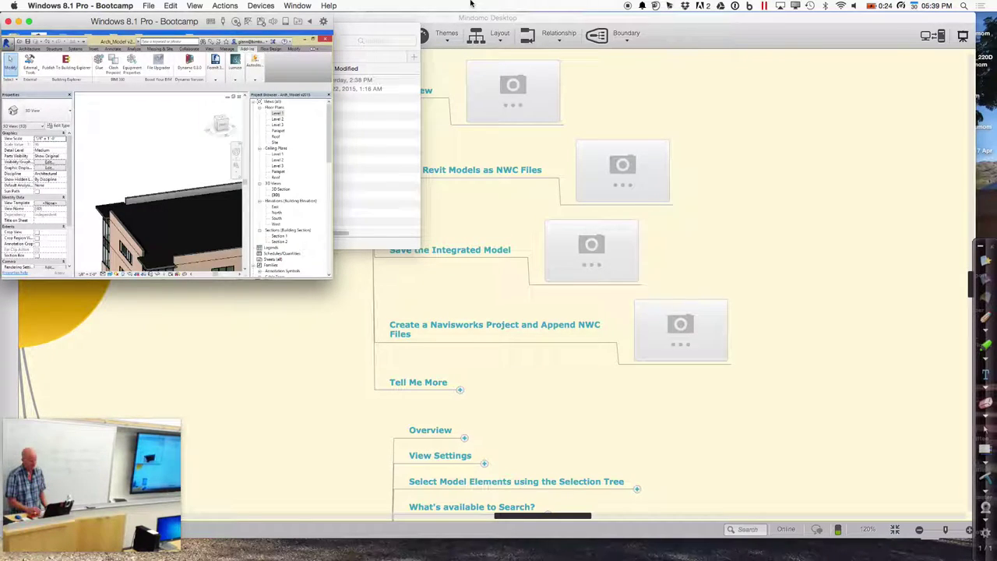
click(194, 6)
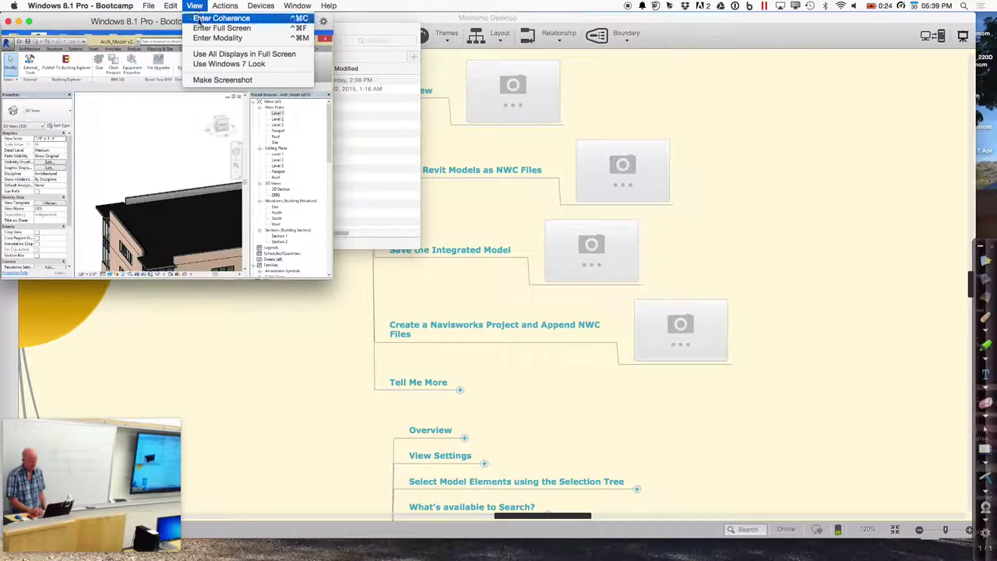
click(200, 29)
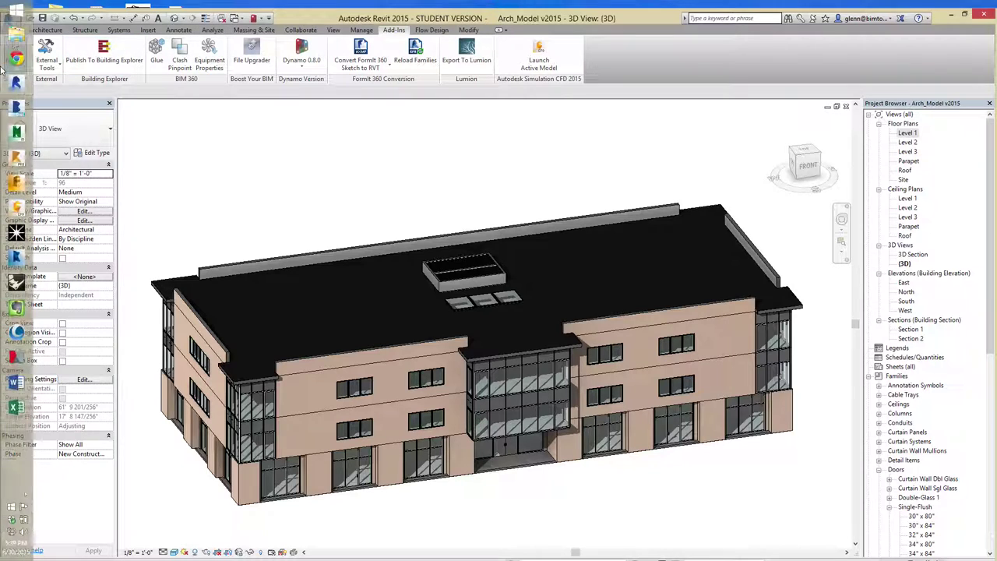
Launch Navisworks Manage 2015 from the dock, opening an empty Untitled project
click(17, 134)
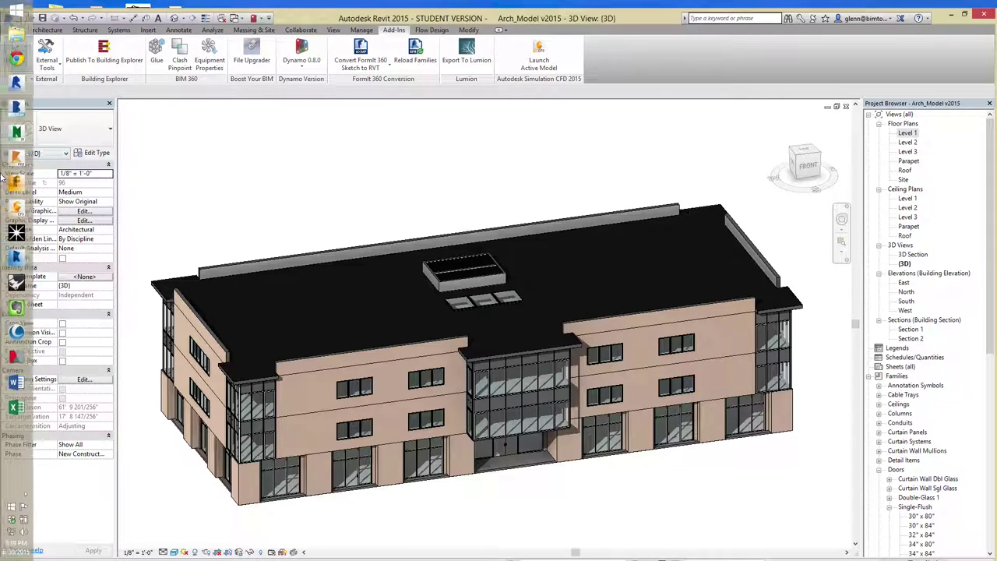
mouse_move(145, 550)
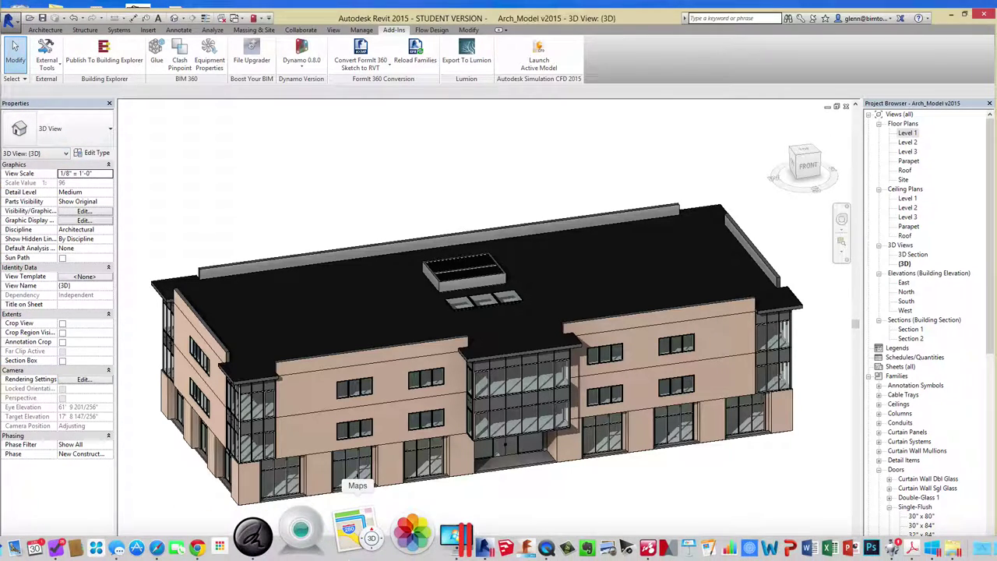
mouse_move(21, 145)
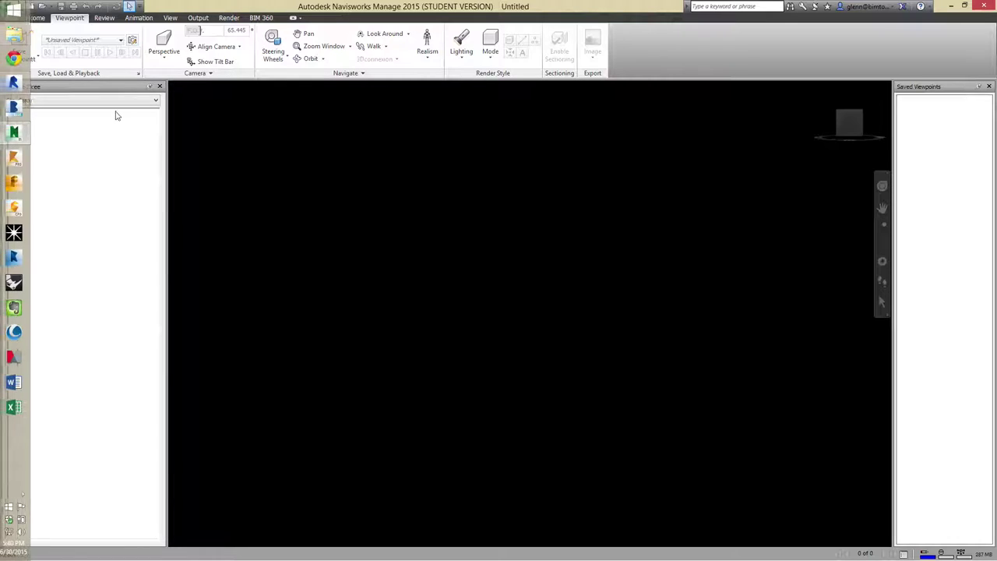
Close the Selection Tree and Saved Viewpoints panels, then append Arch_Model v2015.nwc
click(160, 86)
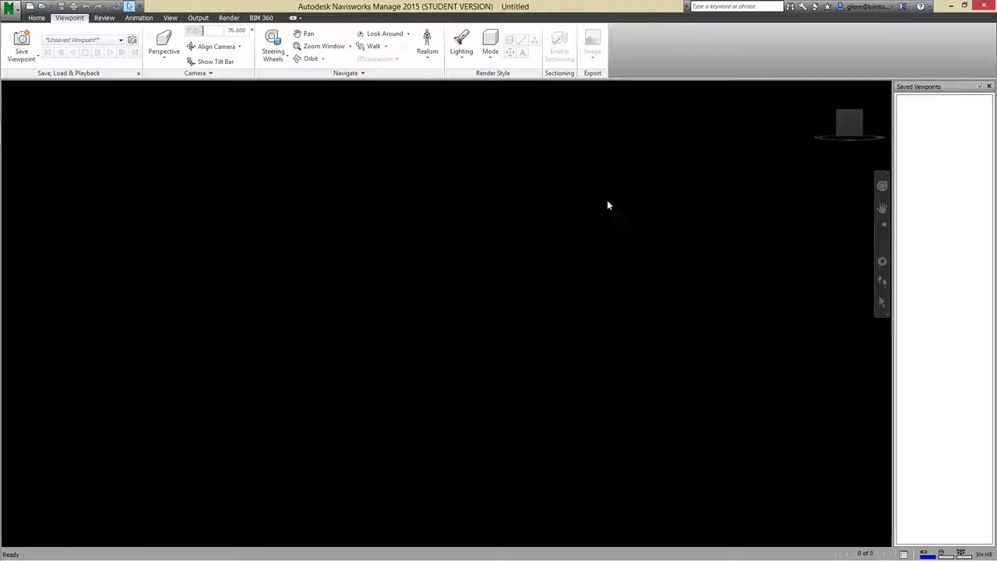
click(988, 87)
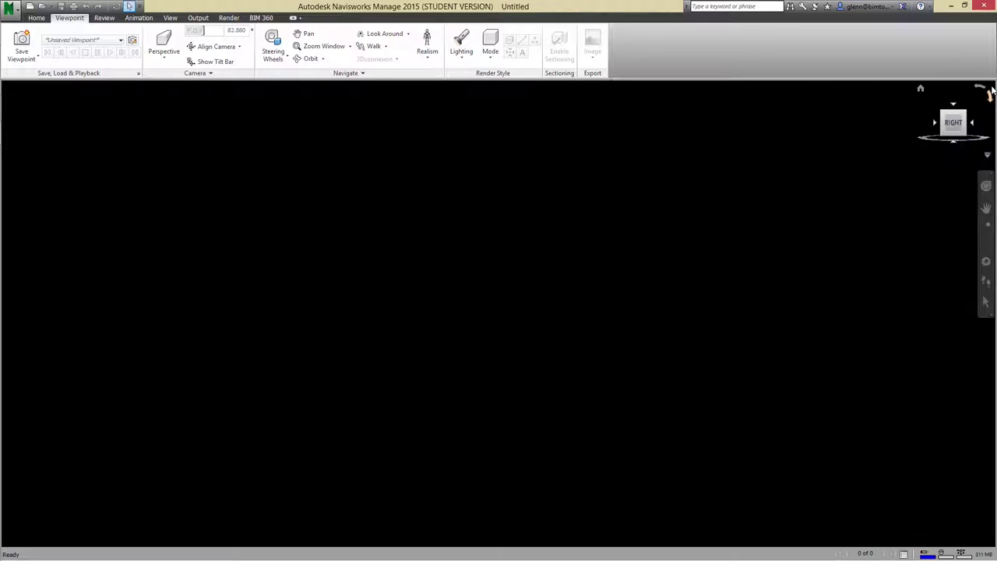
click(37, 18)
click(24, 59)
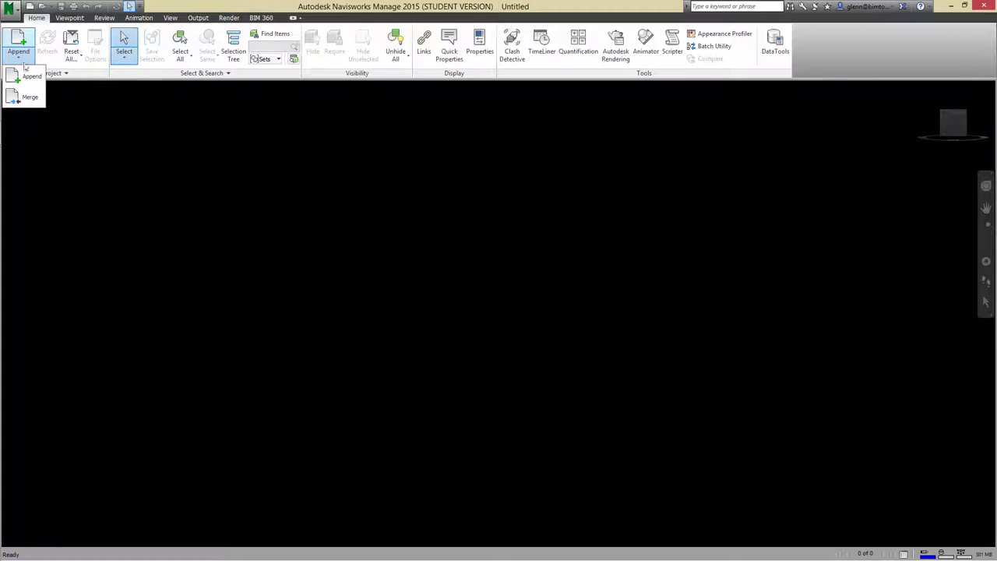
click(26, 75)
click(463, 253)
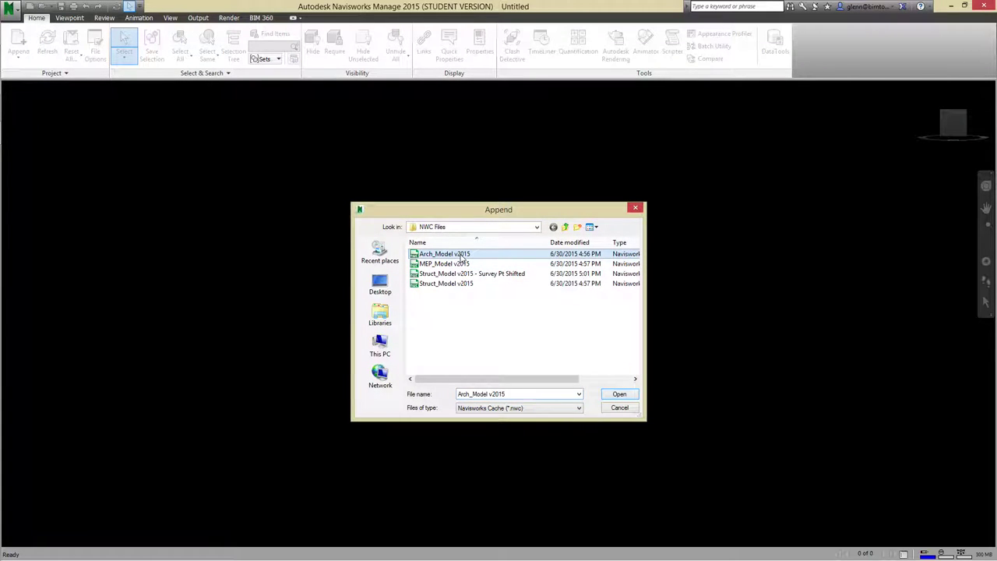
click(622, 395)
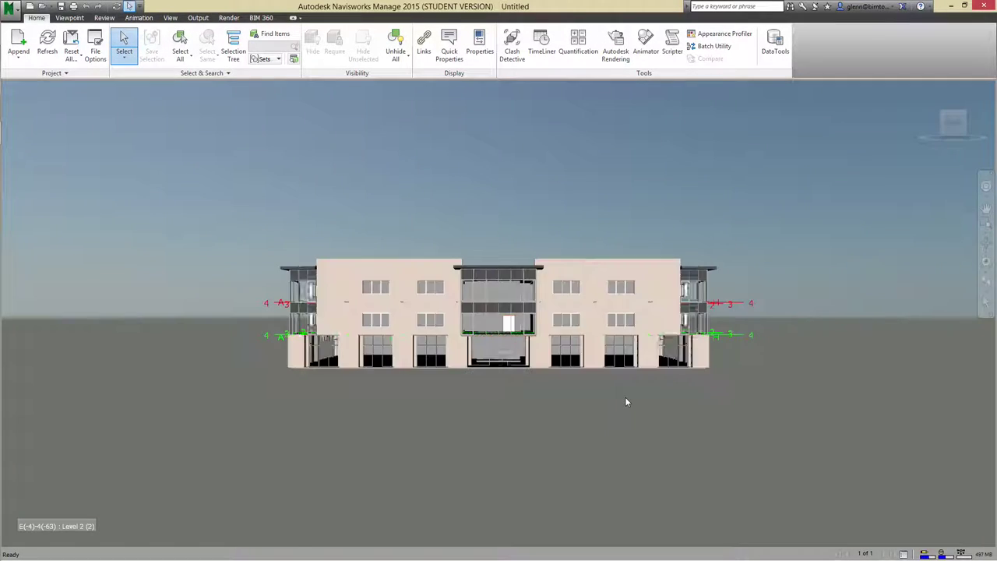
View the architectural model in 3D from an upper corner with its grid lines
mouse_move(966, 114)
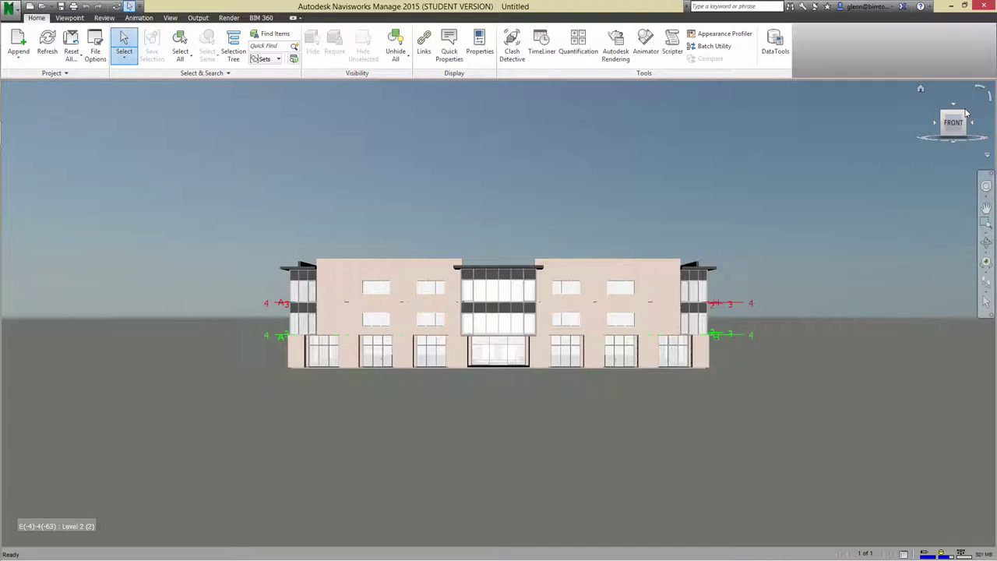
click(940, 115)
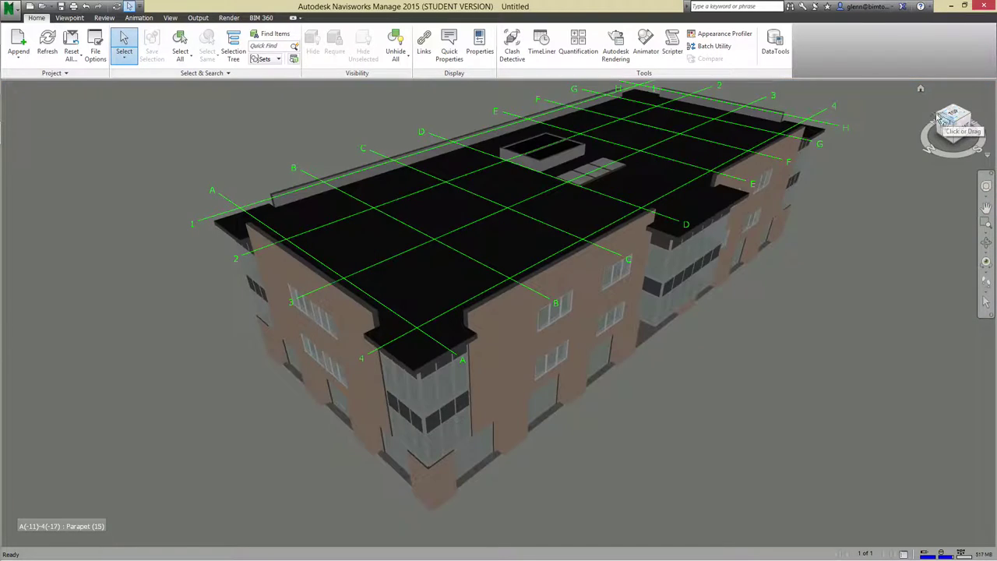
key(super+c)
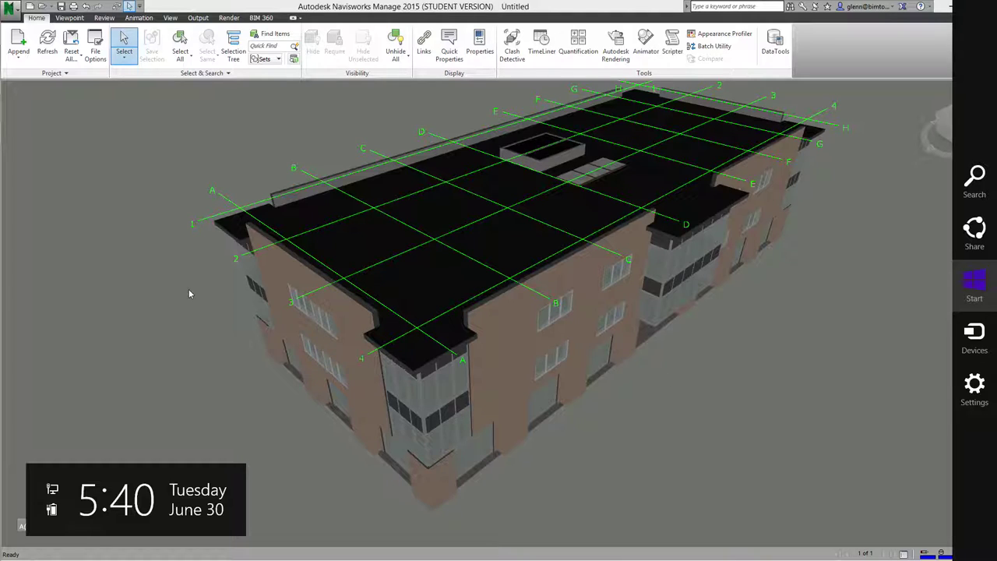
click(145, 280)
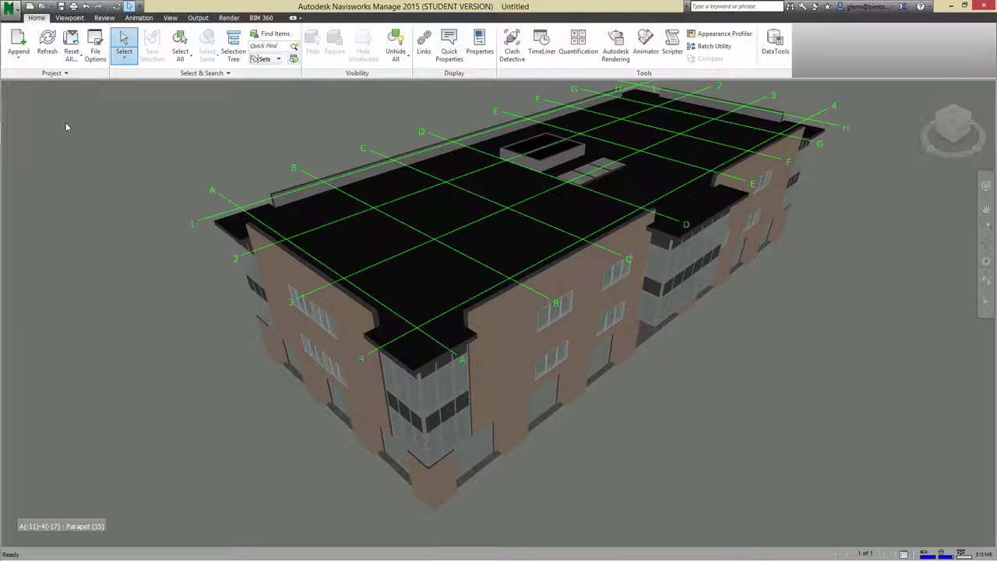
Append Struct_Model v2015.nwc to the project
click(21, 60)
click(23, 81)
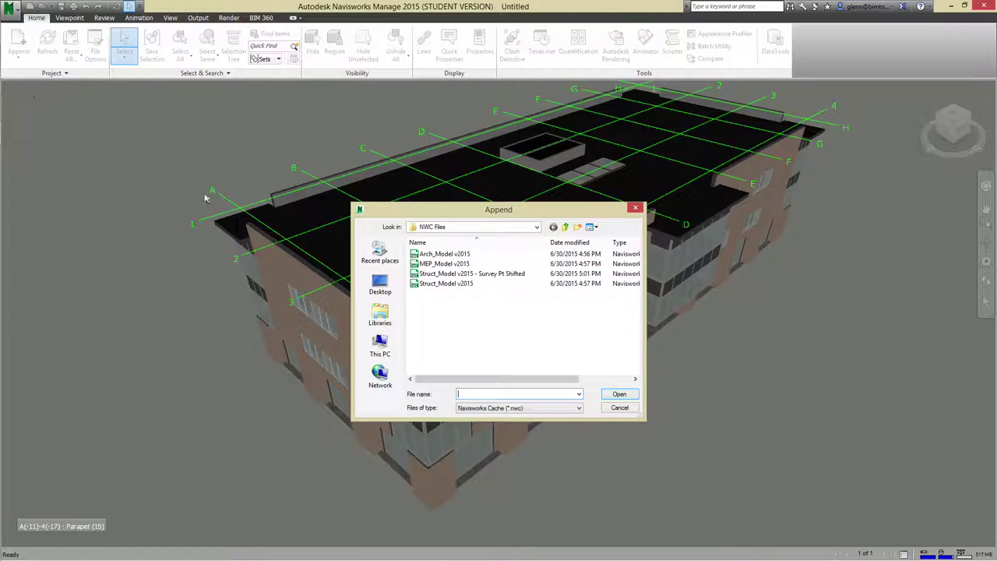
click(445, 284)
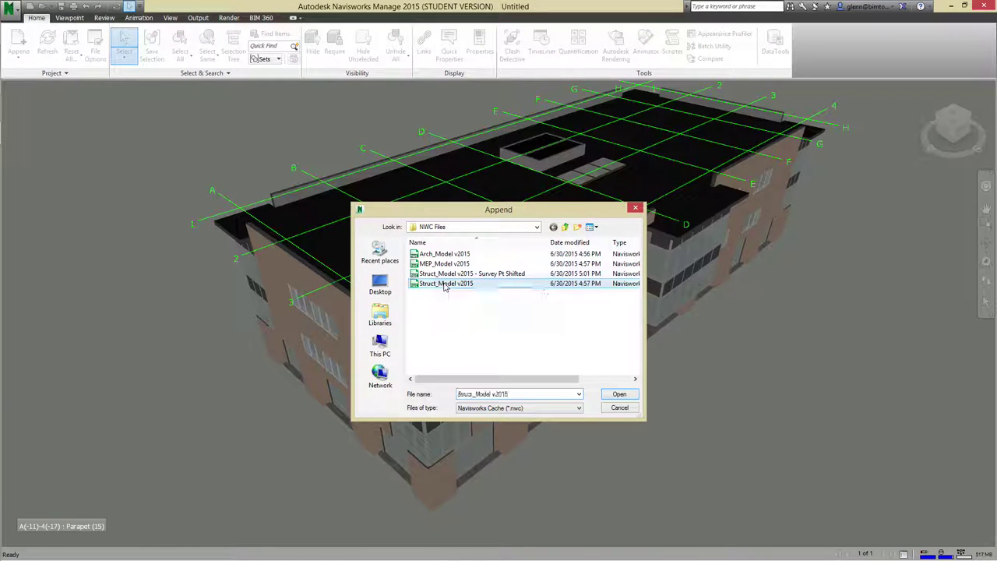
click(619, 394)
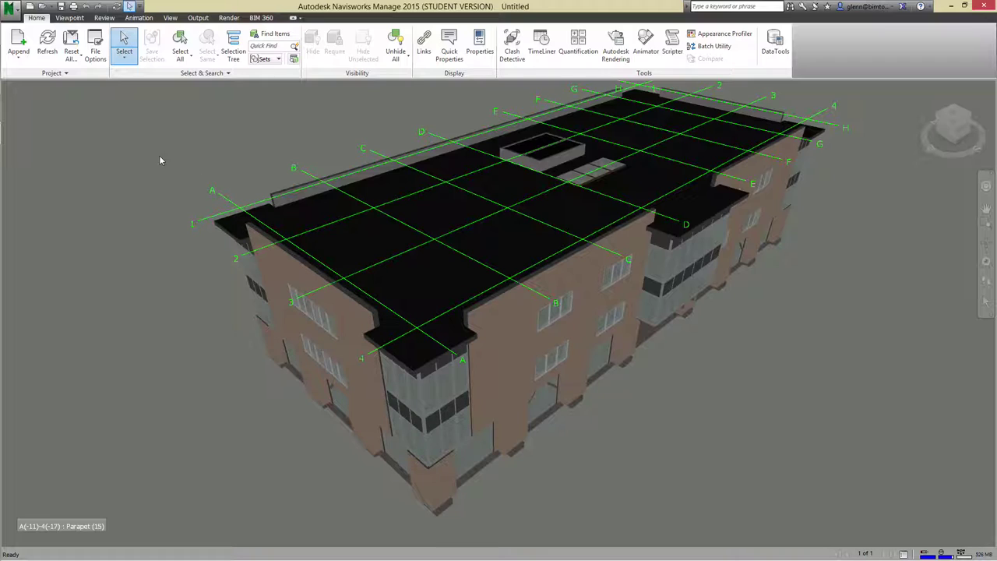
Delete Struct_Model v2015.nwc from the Selection Tree, confirming the removal
click(234, 53)
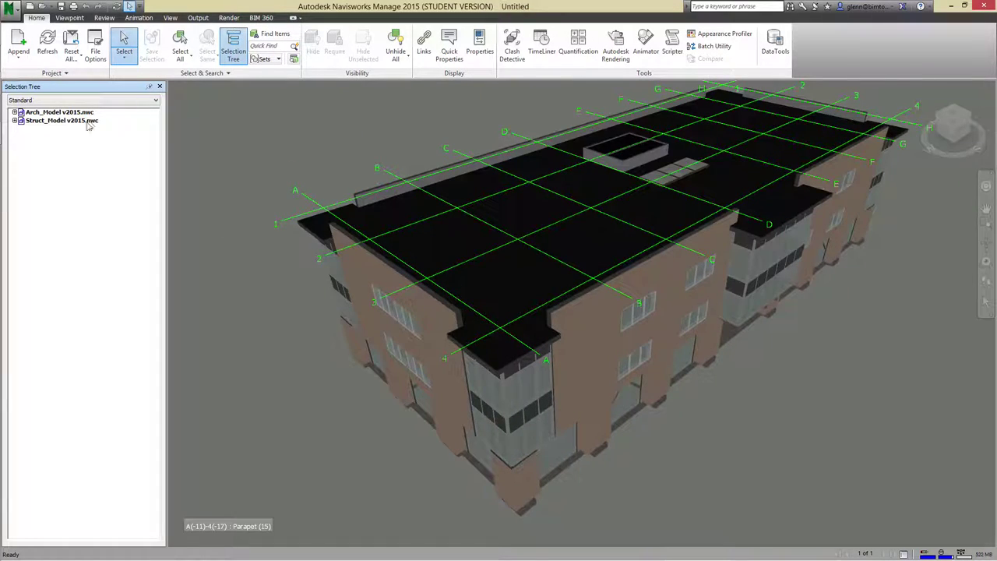
click(14, 121)
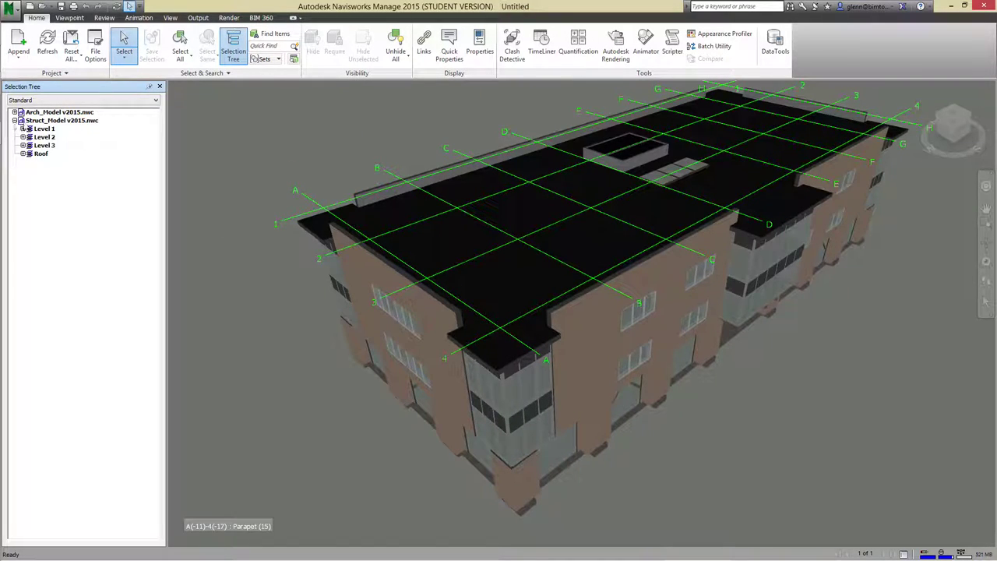
click(35, 121)
right_click(36, 121)
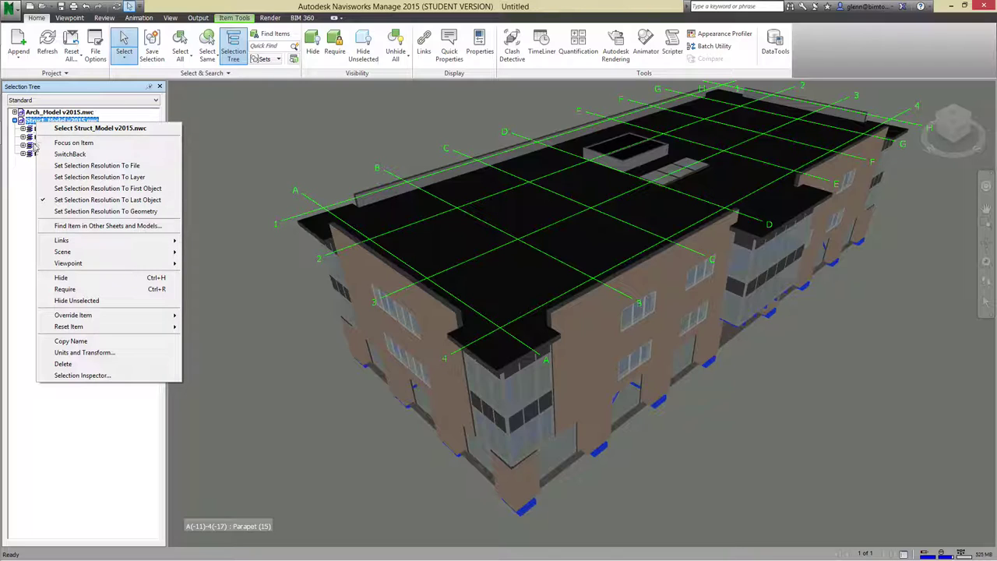
click(70, 369)
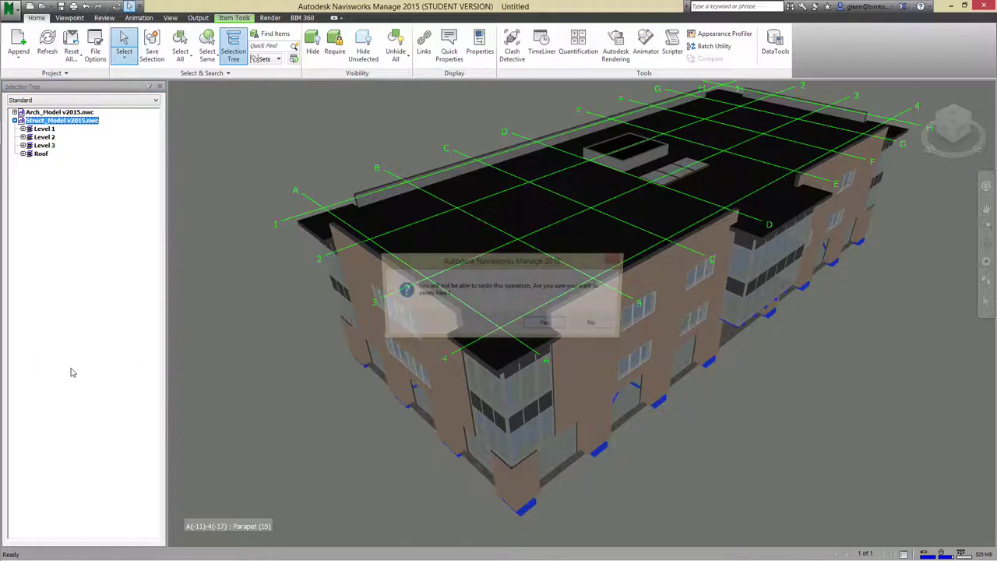
click(560, 327)
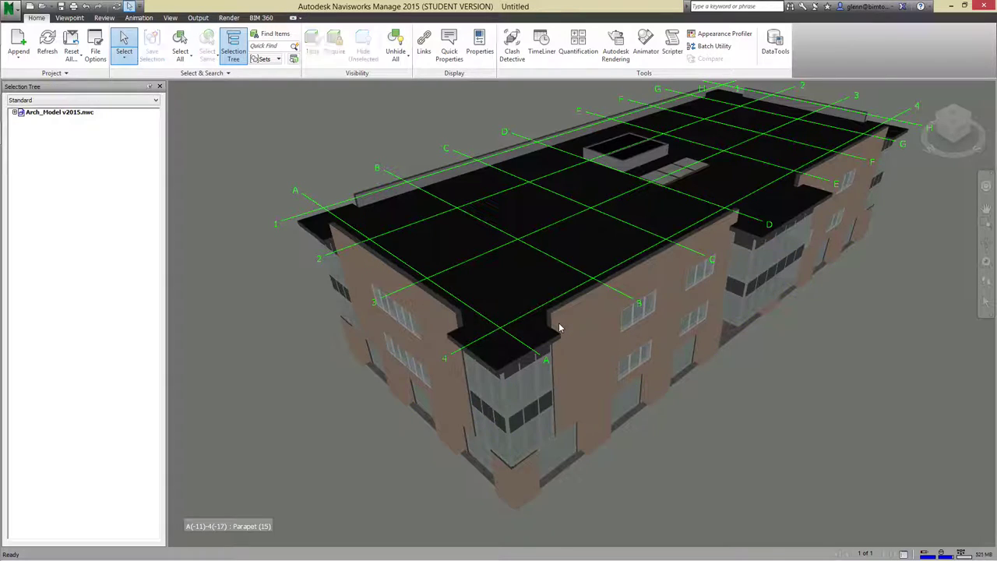
click(28, 56)
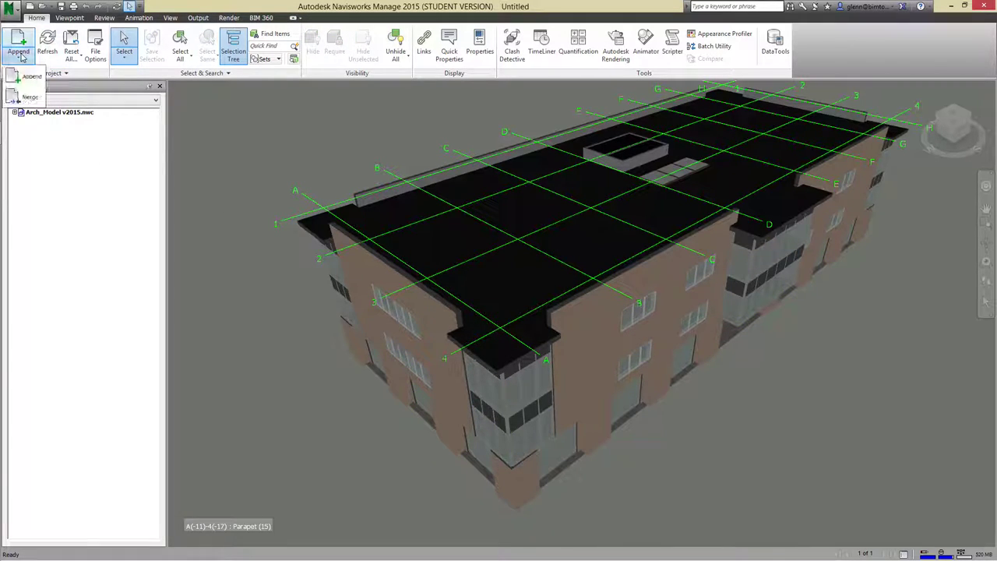
Append Struct_Model v2015 - Survey Pt Shifted.nwc and zoom to frame both models
click(28, 76)
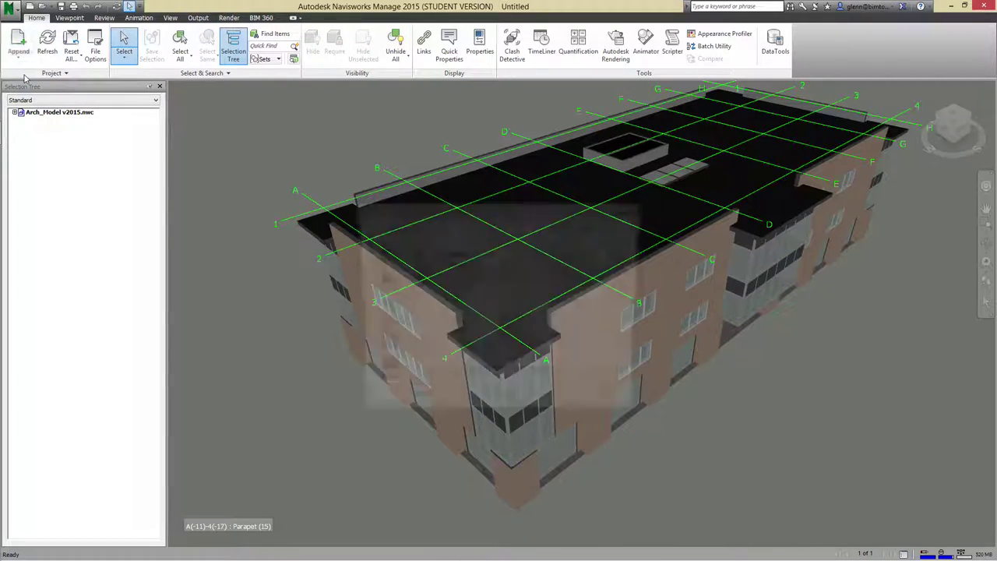
click(471, 274)
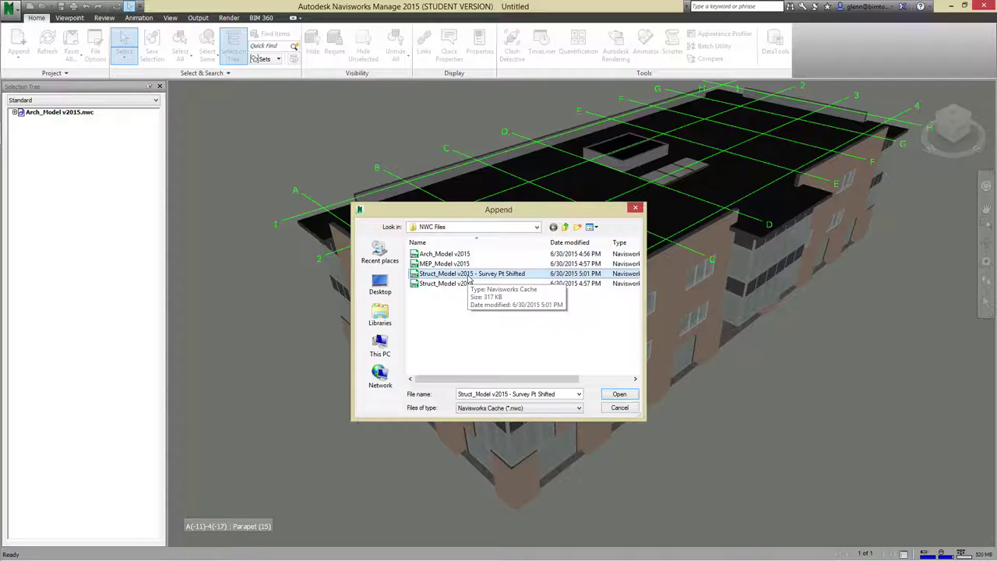
click(469, 274)
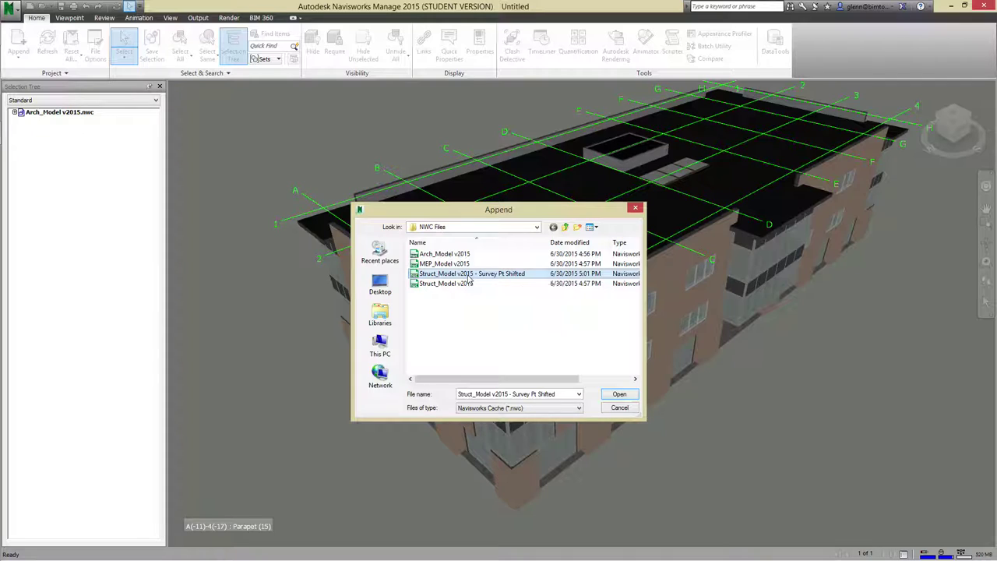
click(614, 398)
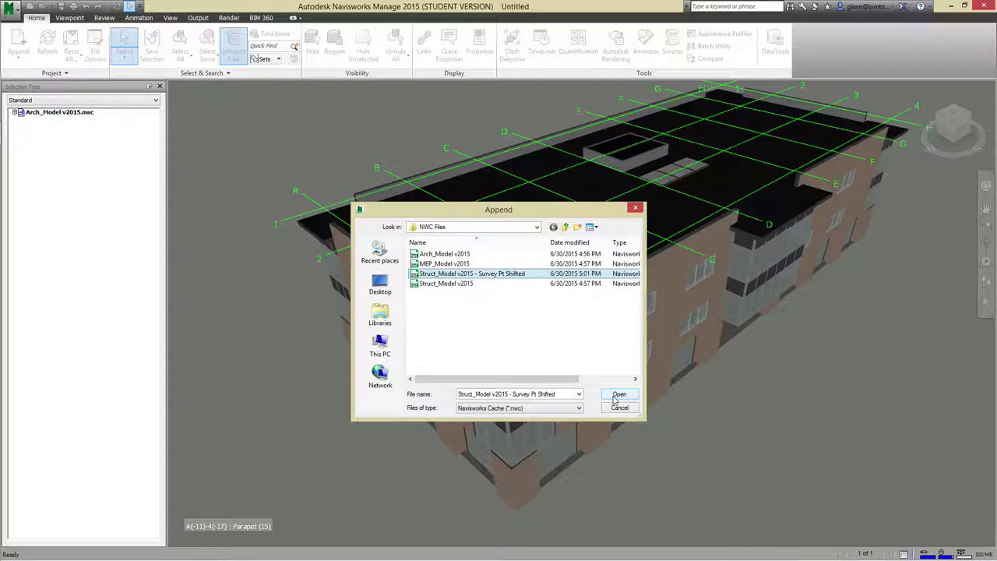
click(615, 397)
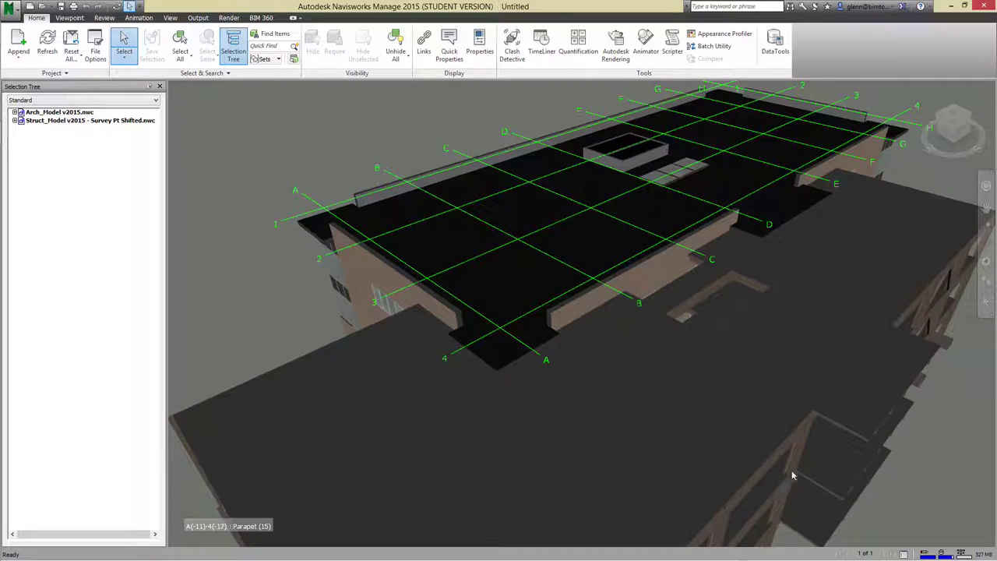
click(985, 232)
click(919, 263)
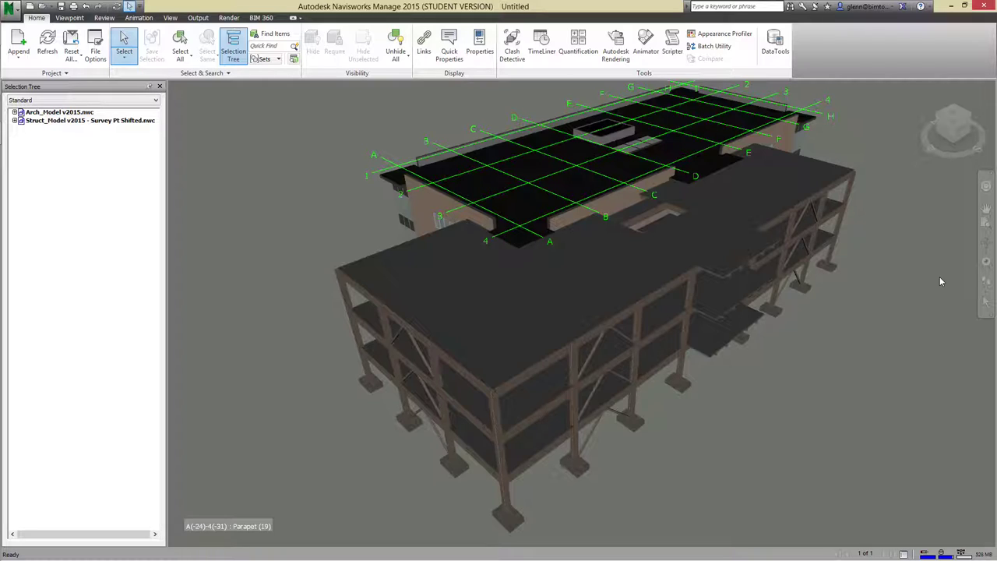
View both models from the ViewCube Top in orthographic projection to reveal the offset
click(955, 117)
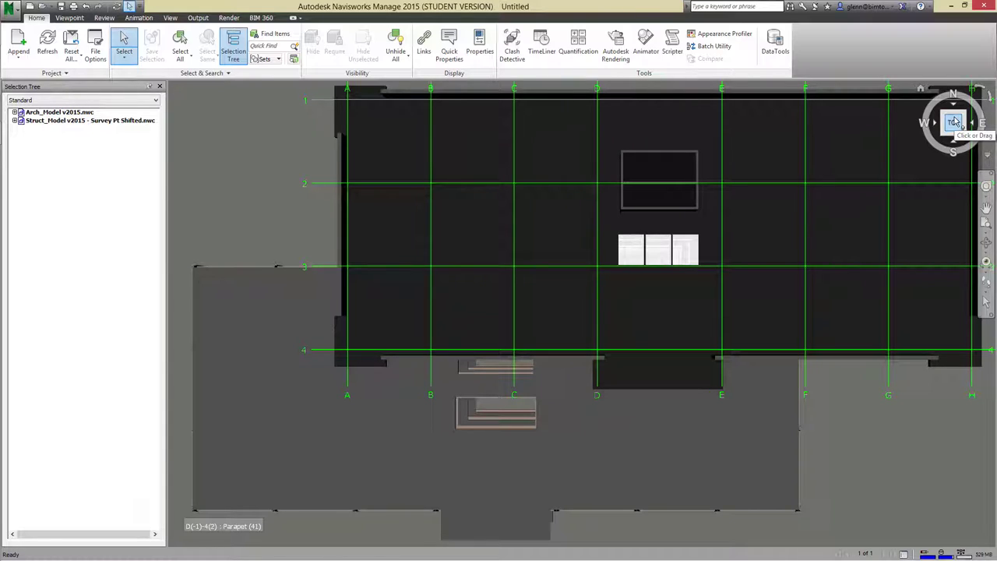
click(170, 18)
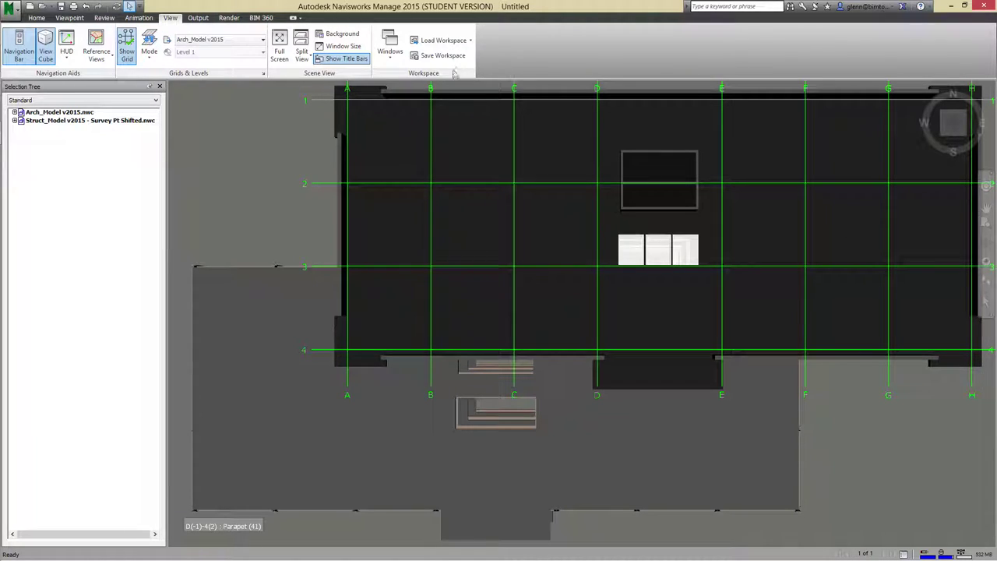
scroll(282, 153, down, 3)
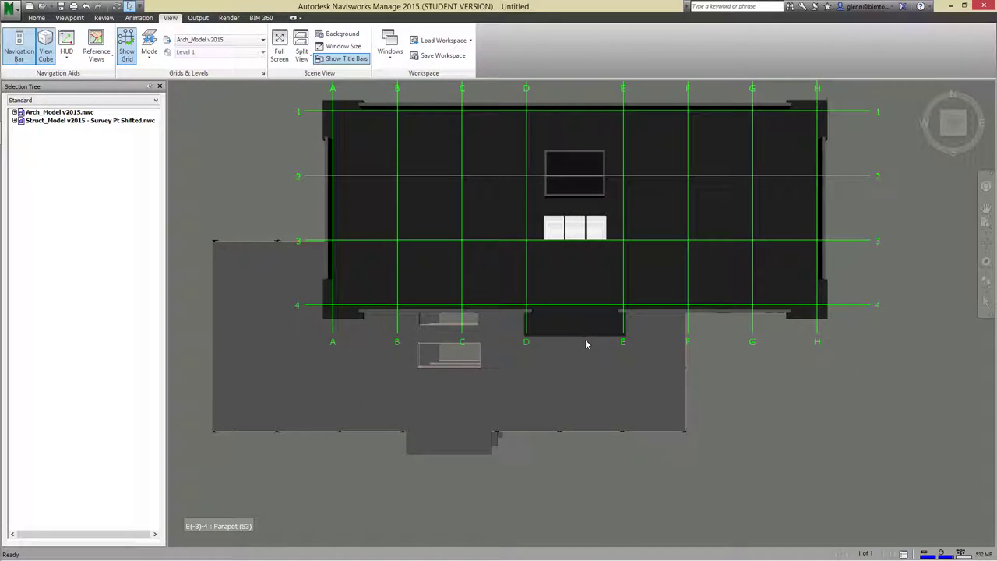
click(69, 17)
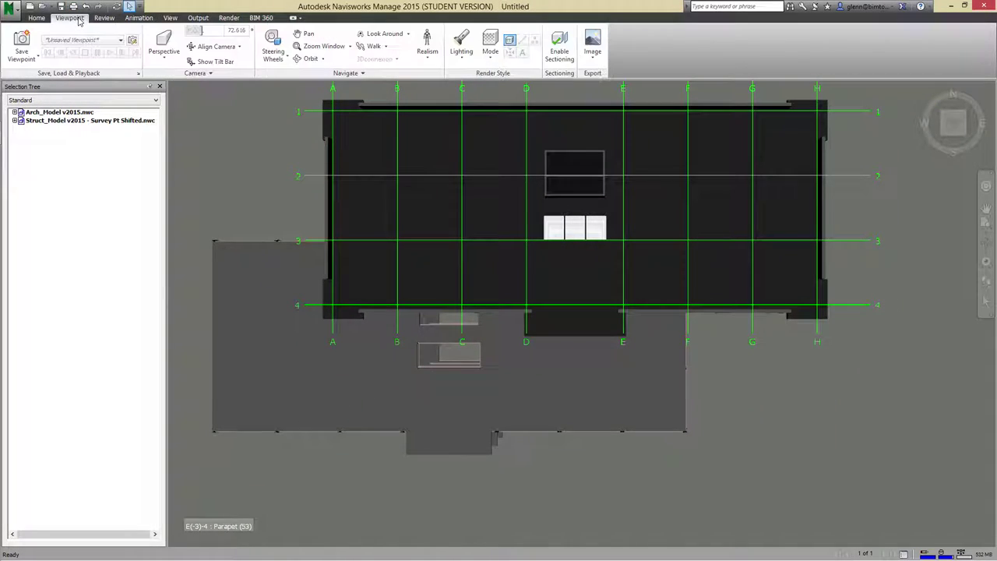
click(164, 56)
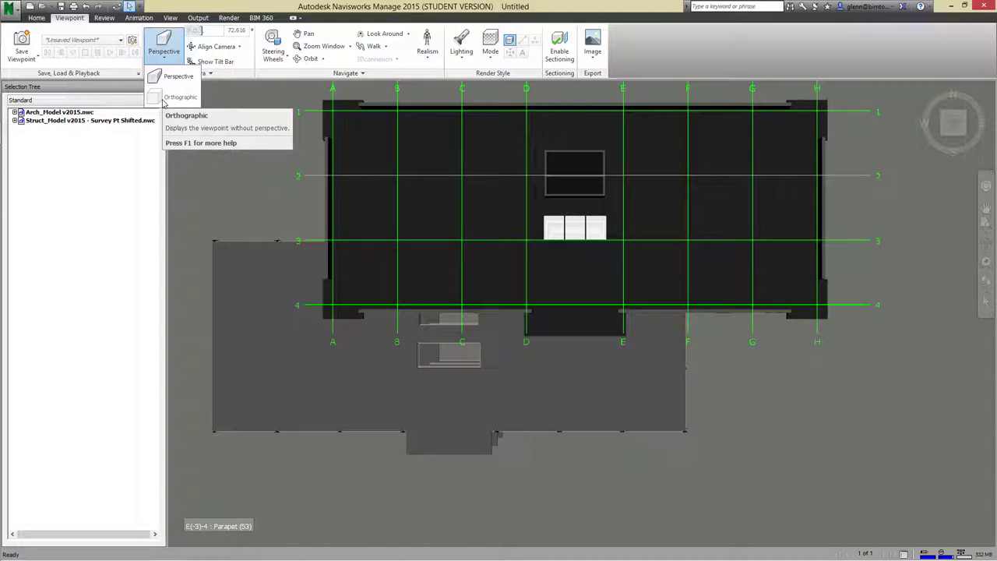
click(232, 200)
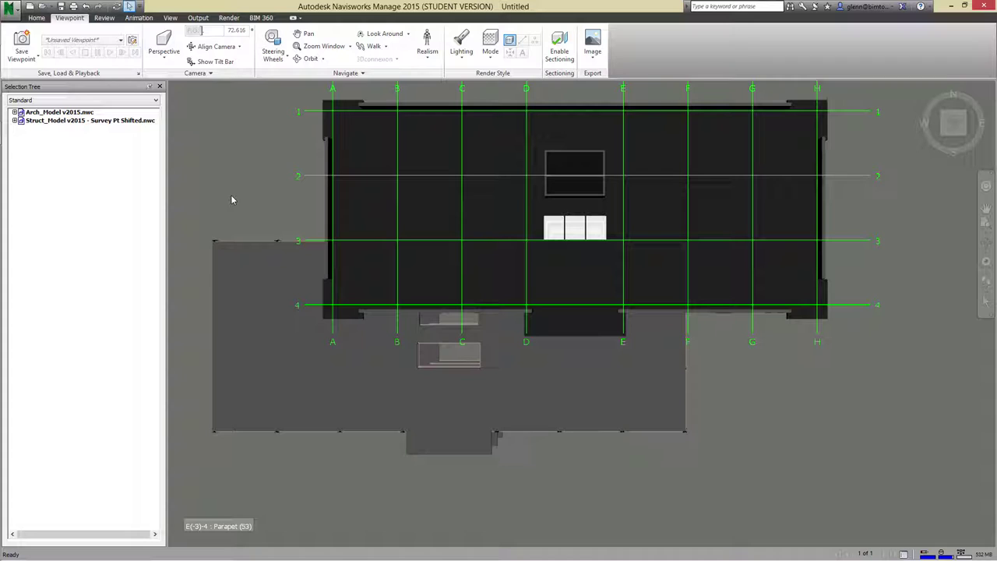
Select the Survey Pt Shifted model, turn on Move, and drag it slightly left along X
click(380, 433)
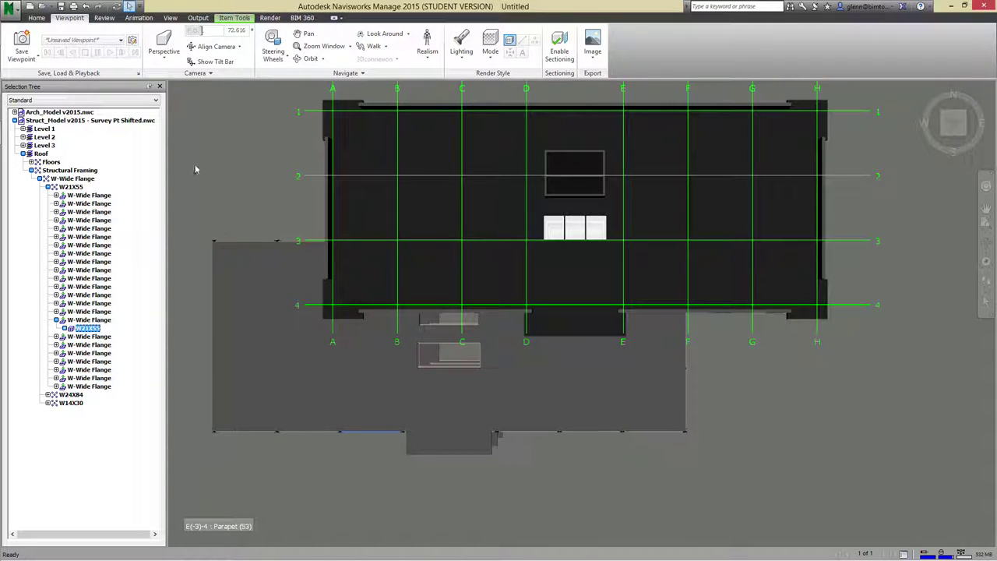
click(52, 121)
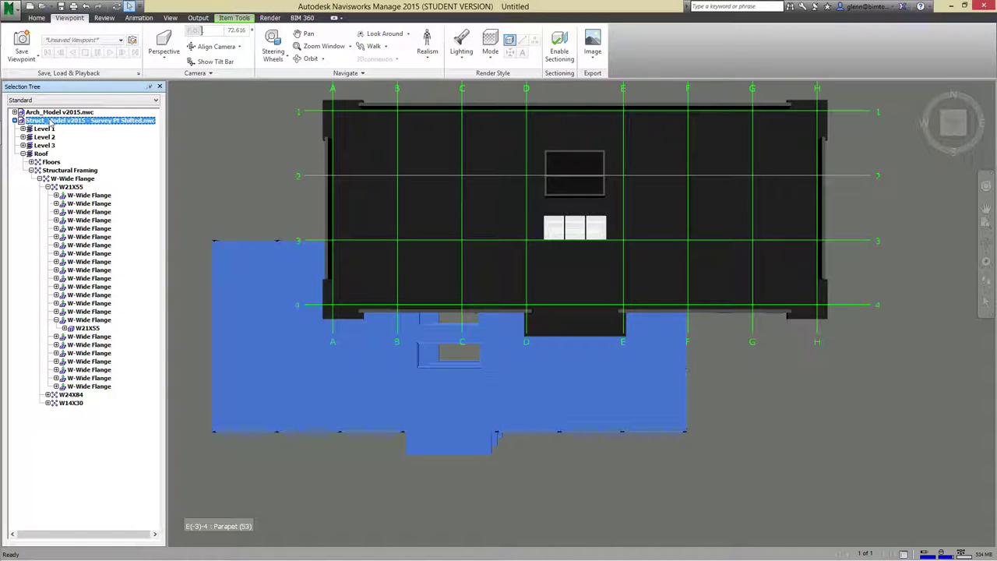
click(232, 18)
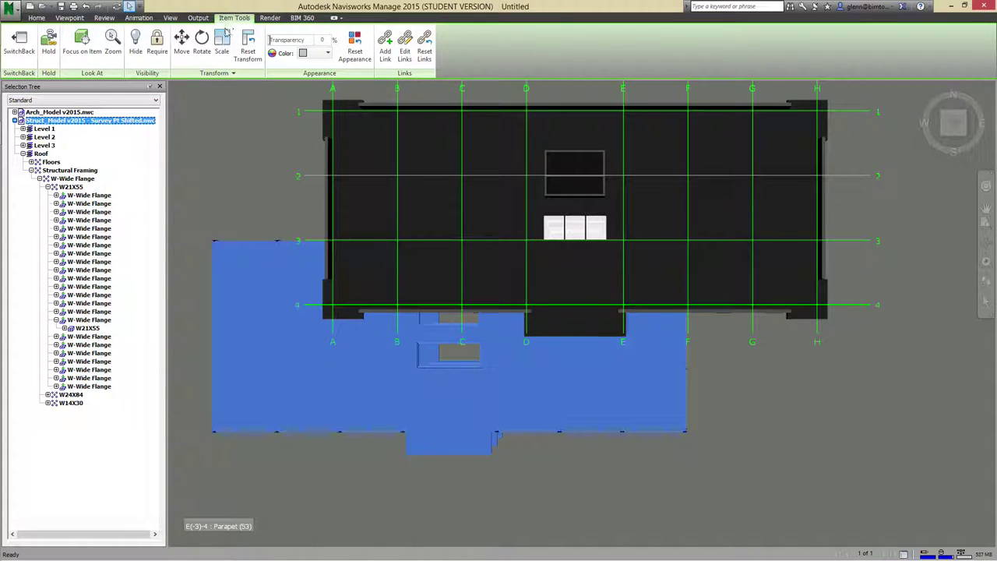
click(188, 48)
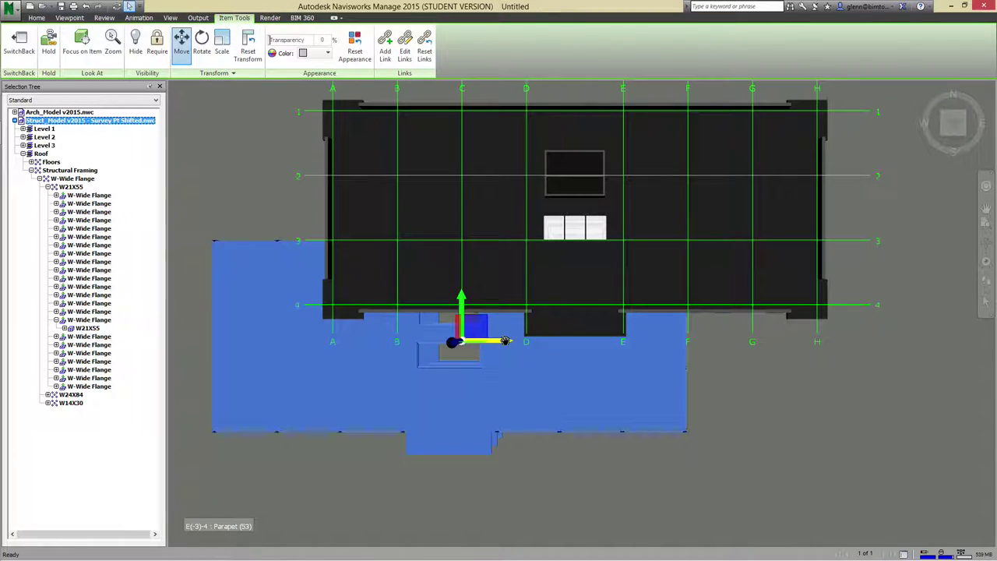
drag(505, 341, 464, 341)
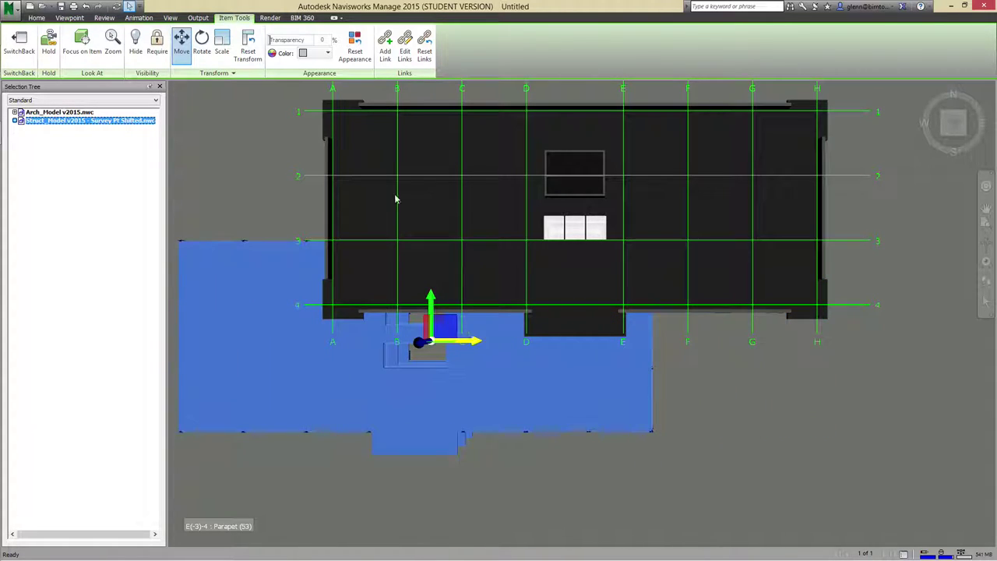
click(231, 73)
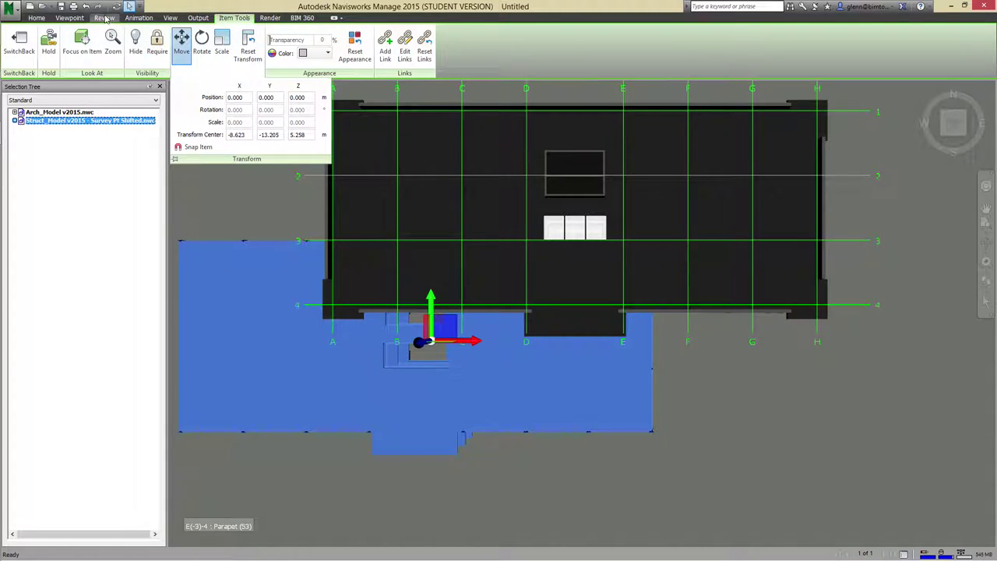
Undo the drag and set the move position to X 40 and Y 40' to align the grids
click(87, 7)
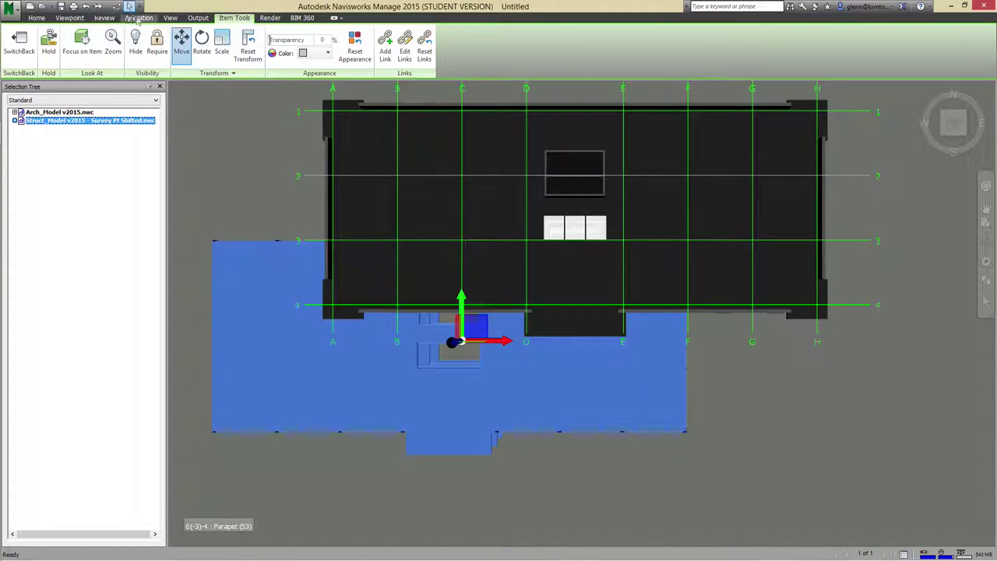
click(221, 74)
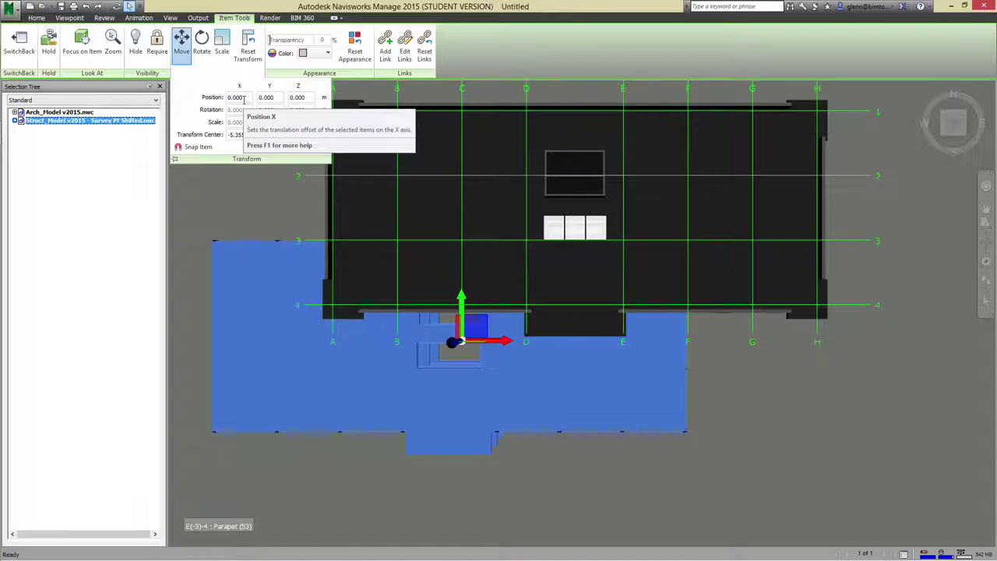
click(237, 98)
text(40)
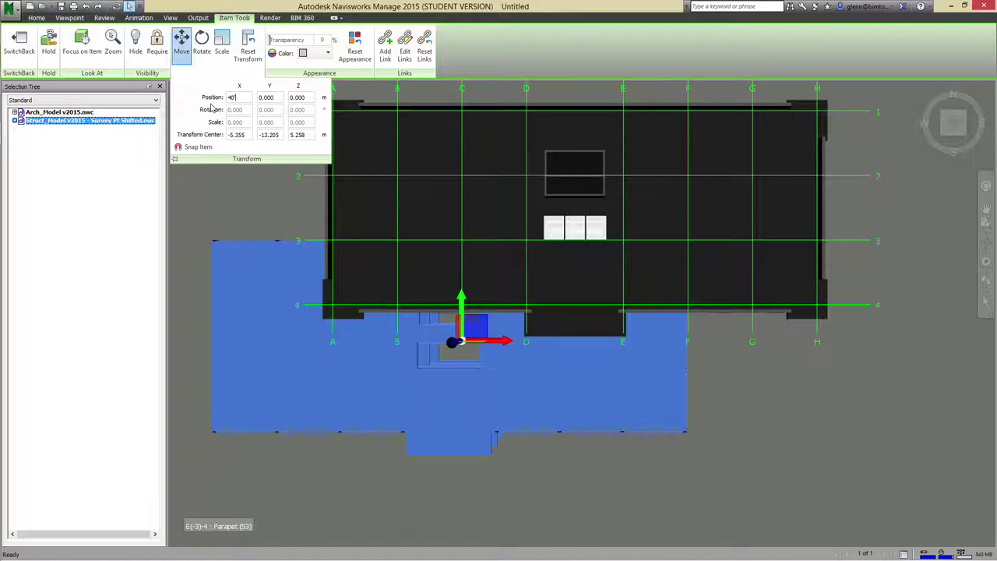
key(Tab)
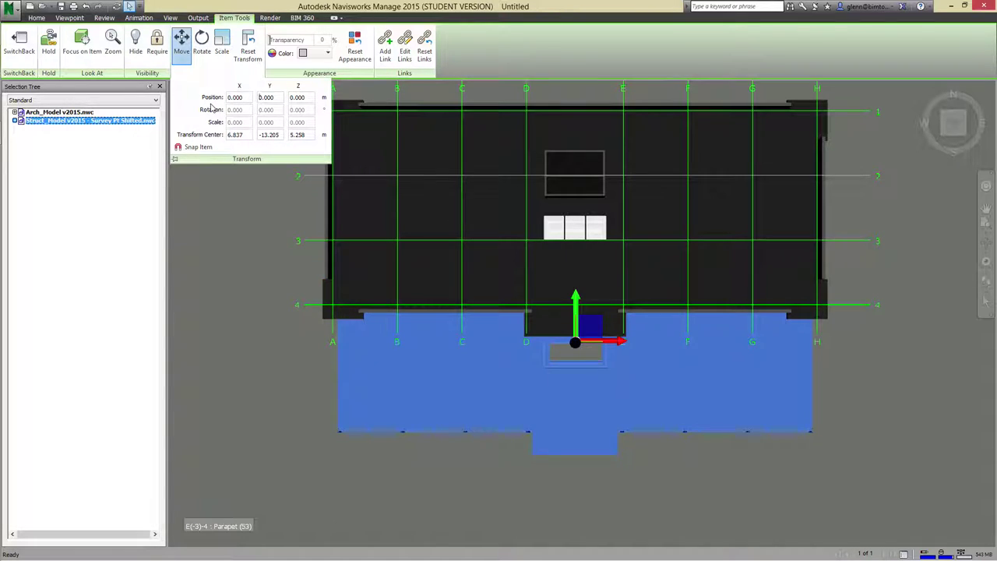
drag(274, 98, 253, 100)
text(40')
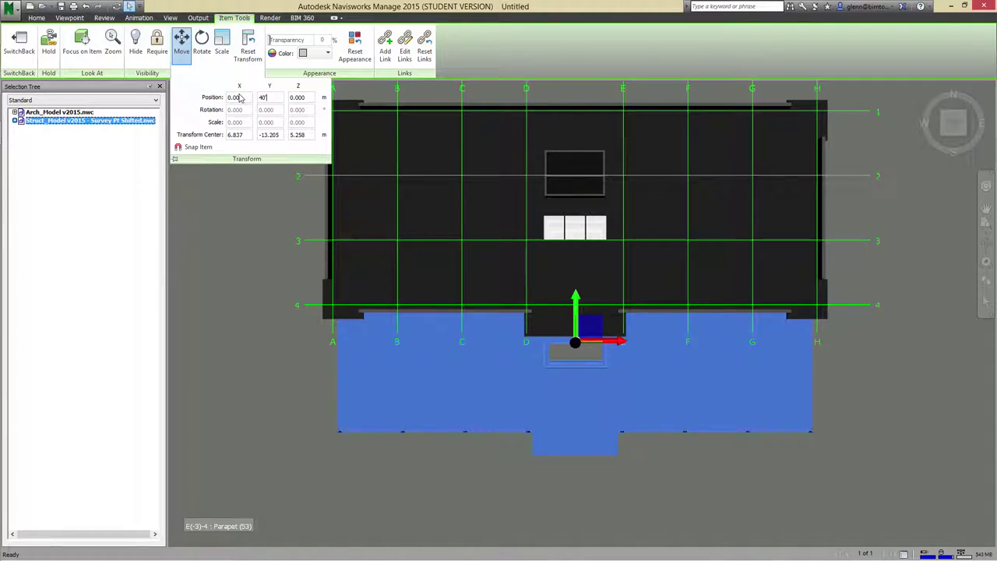
key(Return)
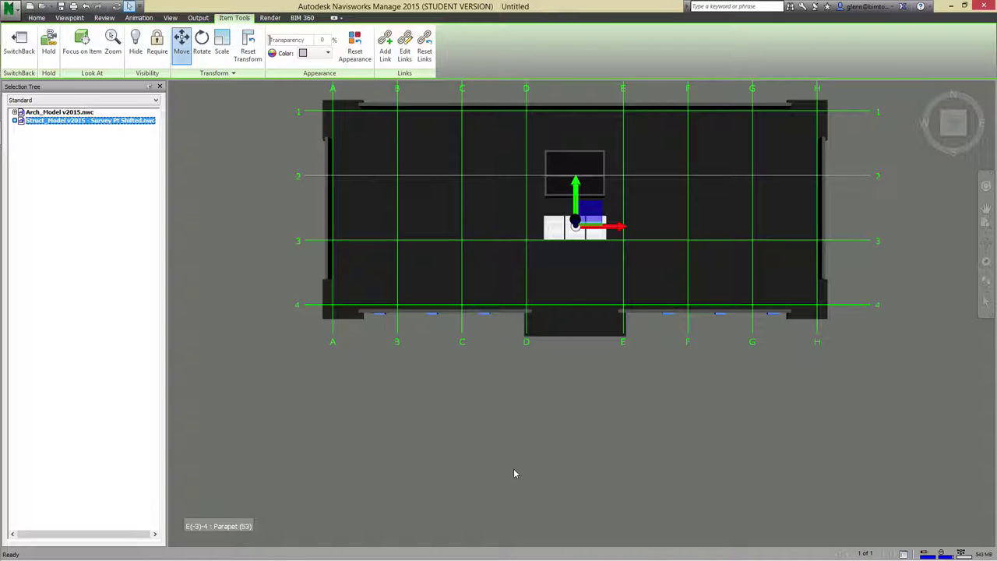
key(ctrl+Left)
key(ctrl+Right)
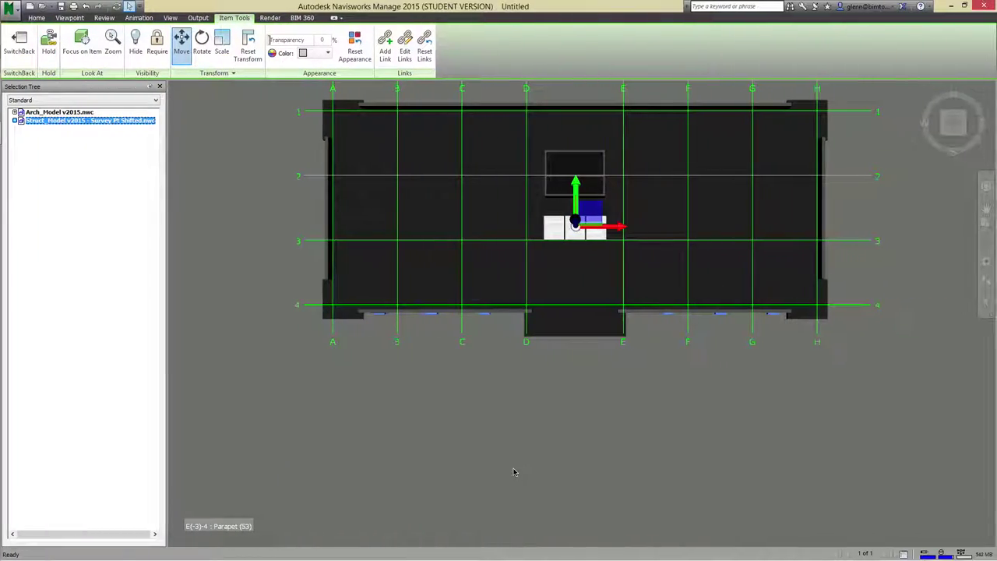
mouse_move(455, 537)
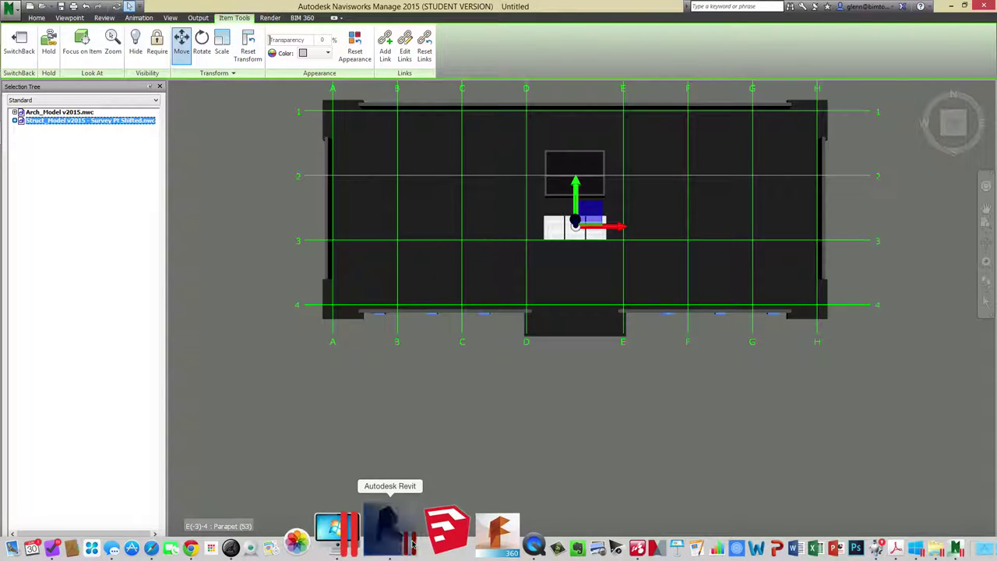
Switch to Revit and open Struct_Model's Level 1 - Analytical structural plan
click(411, 544)
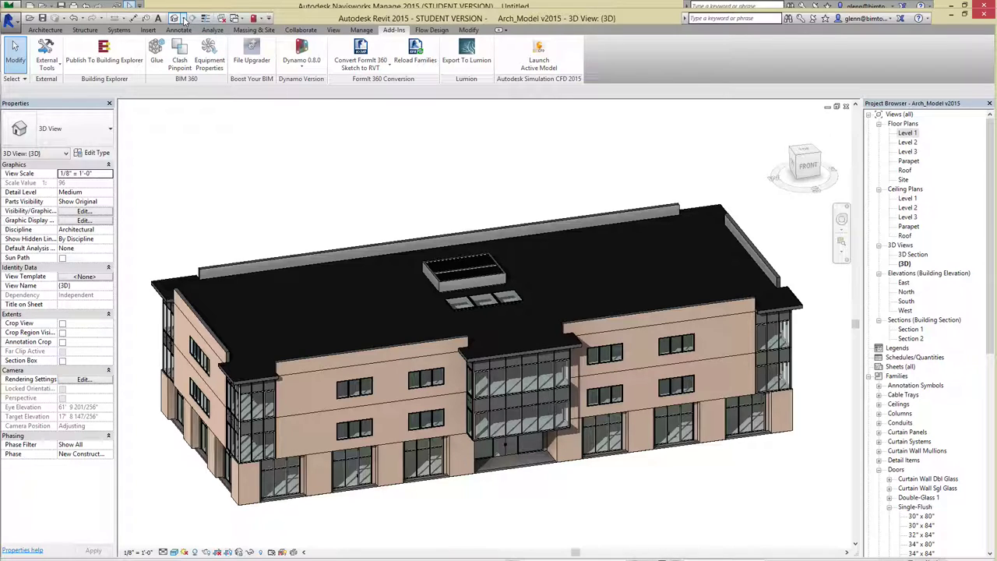
click(236, 17)
click(255, 46)
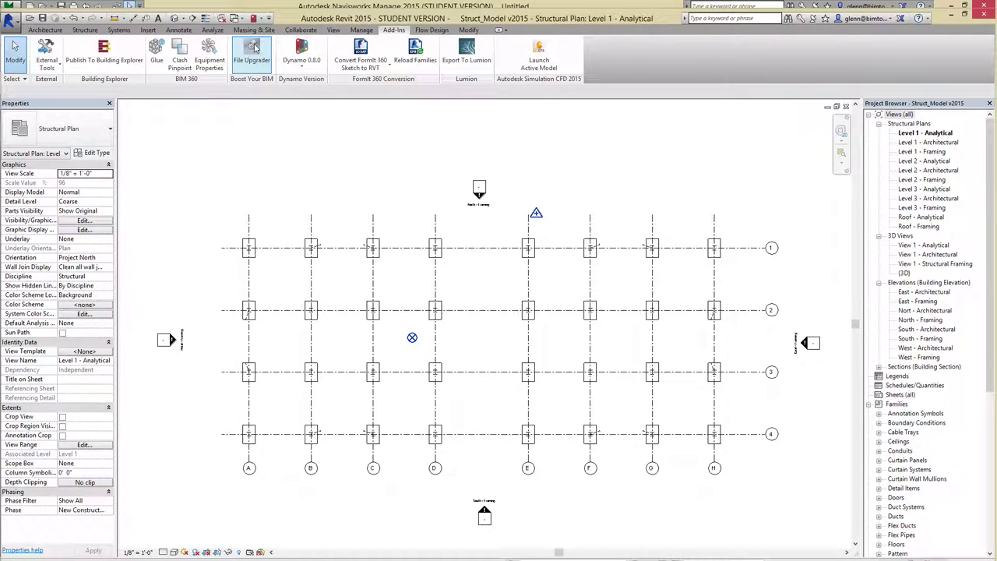
Confirm Site > Survey Point is visible in the view's Visibility/Graphics overrides
click(84, 220)
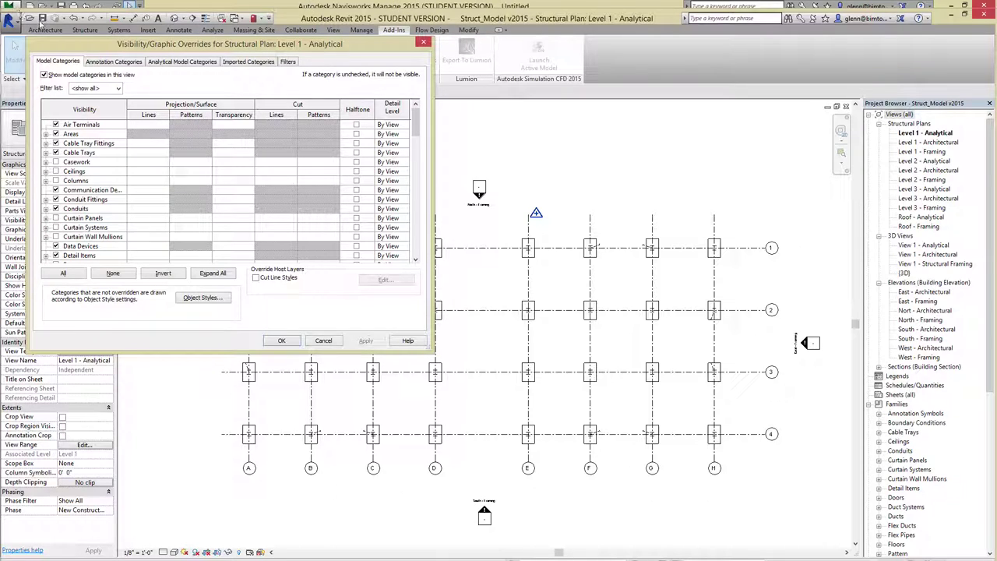
drag(419, 128, 419, 246)
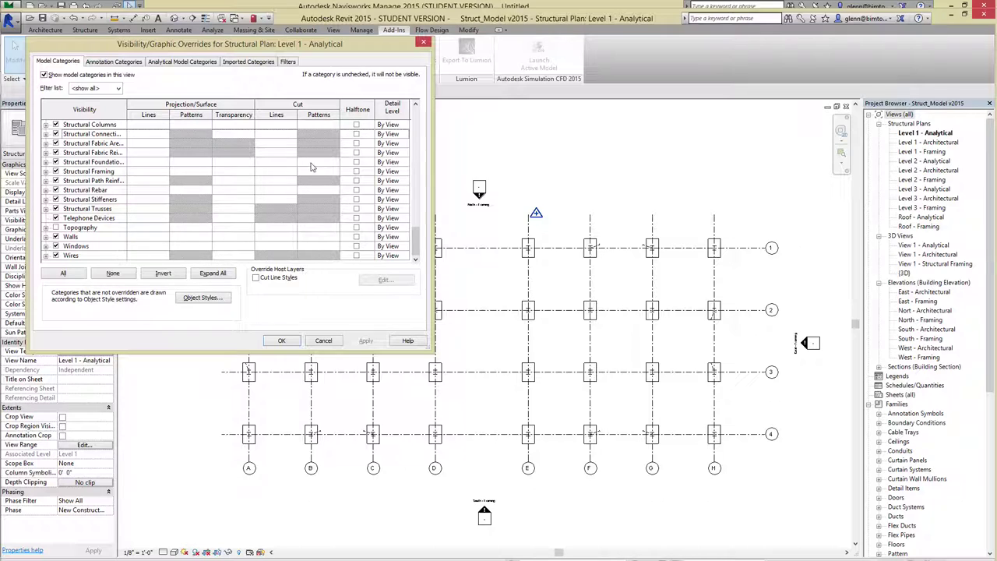
click(416, 104)
click(415, 104)
click(416, 105)
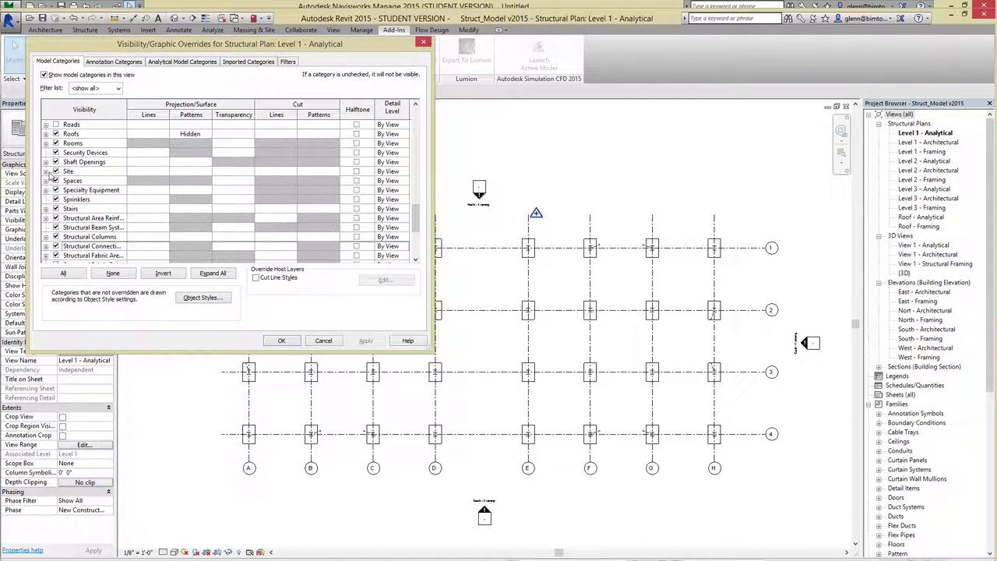
click(48, 173)
click(46, 171)
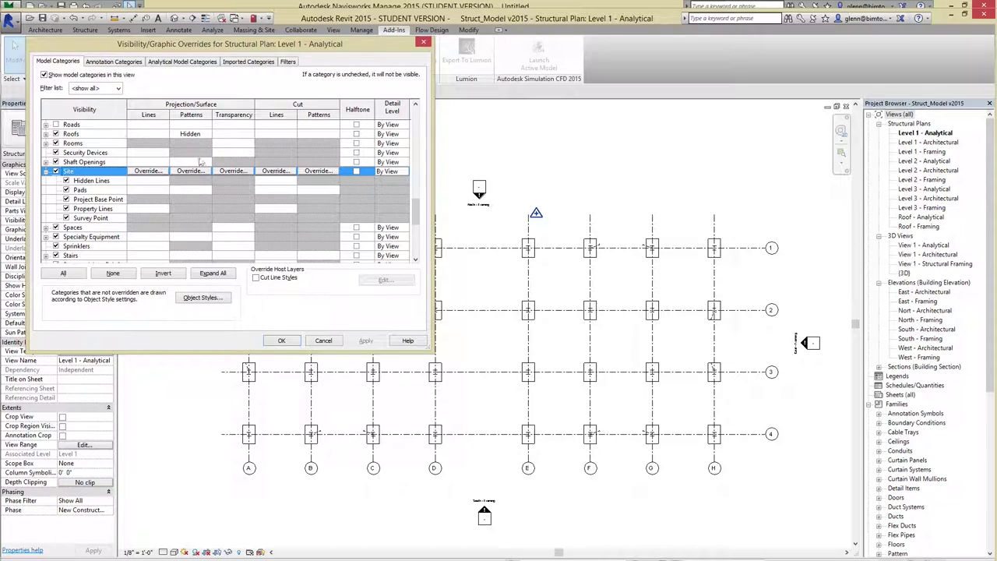
click(423, 44)
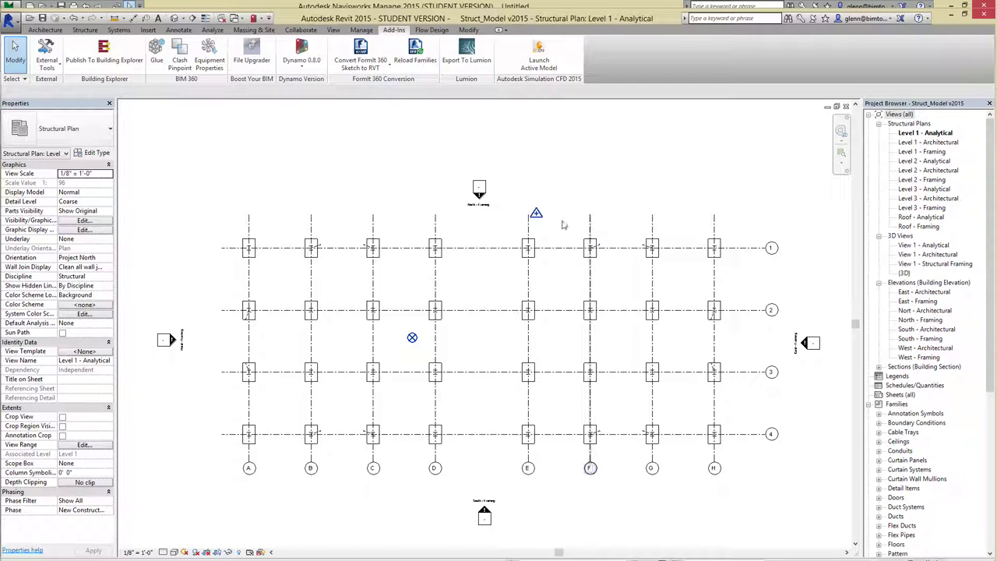
Select the survey point and inspect the project base point's coordinates
click(536, 214)
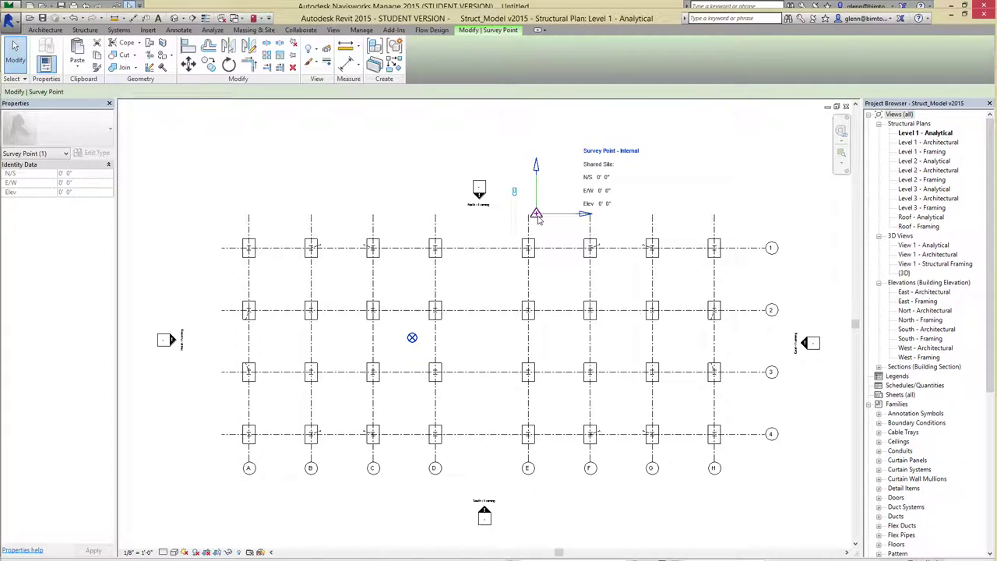
key(super+c)
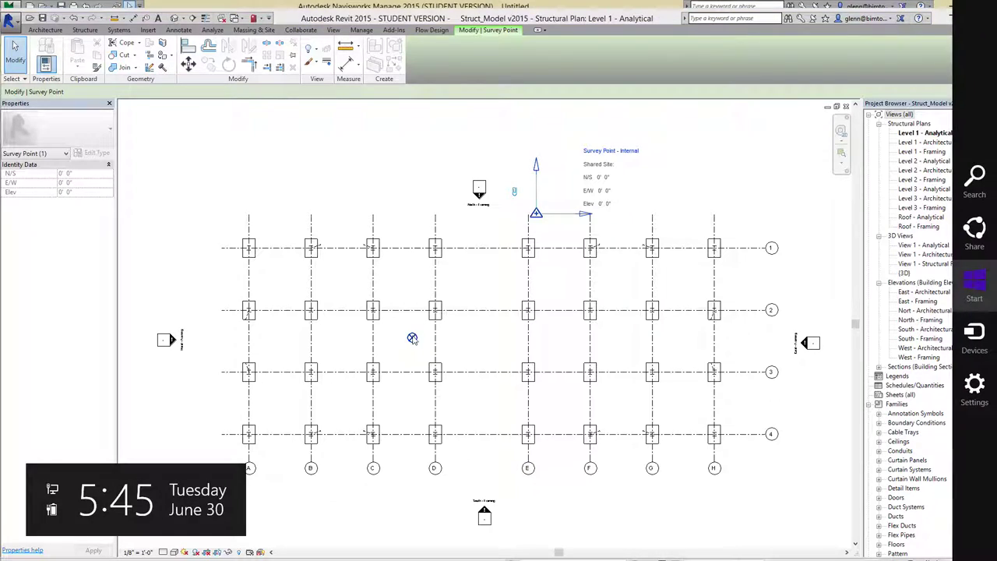
key(Escape)
click(412, 339)
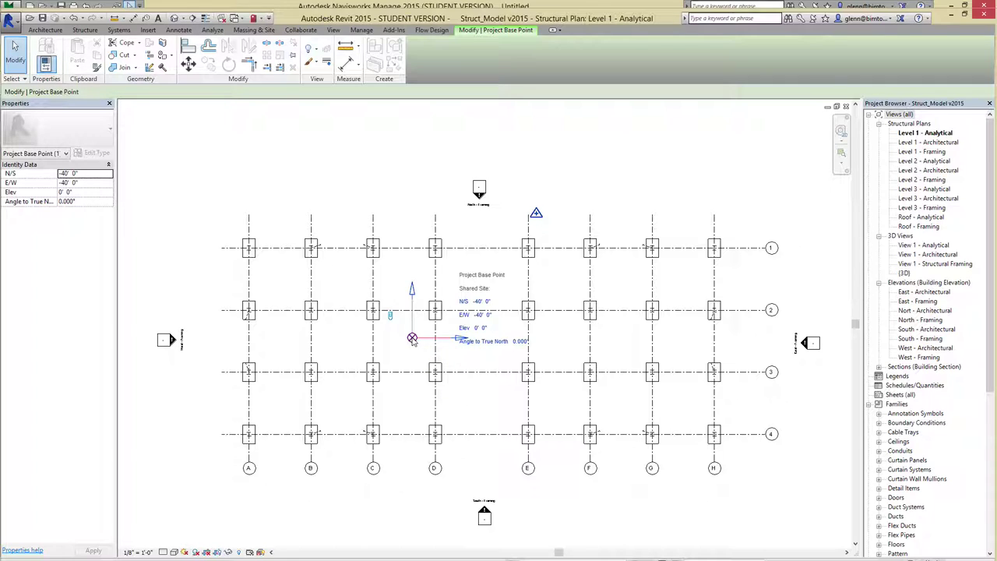
click(567, 196)
Move the survey point to a first position near grid C
click(541, 215)
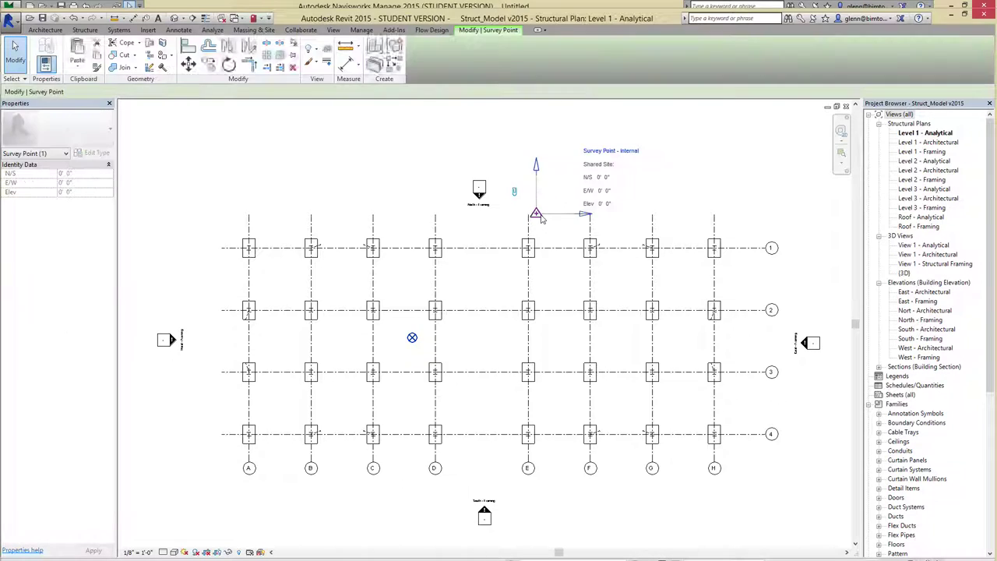
click(187, 64)
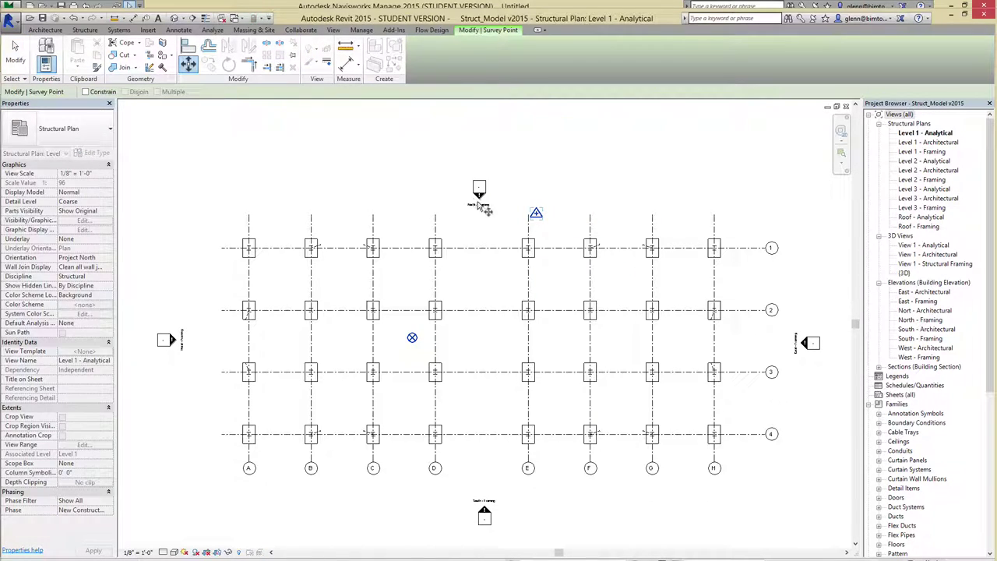
click(536, 215)
key(super+c)
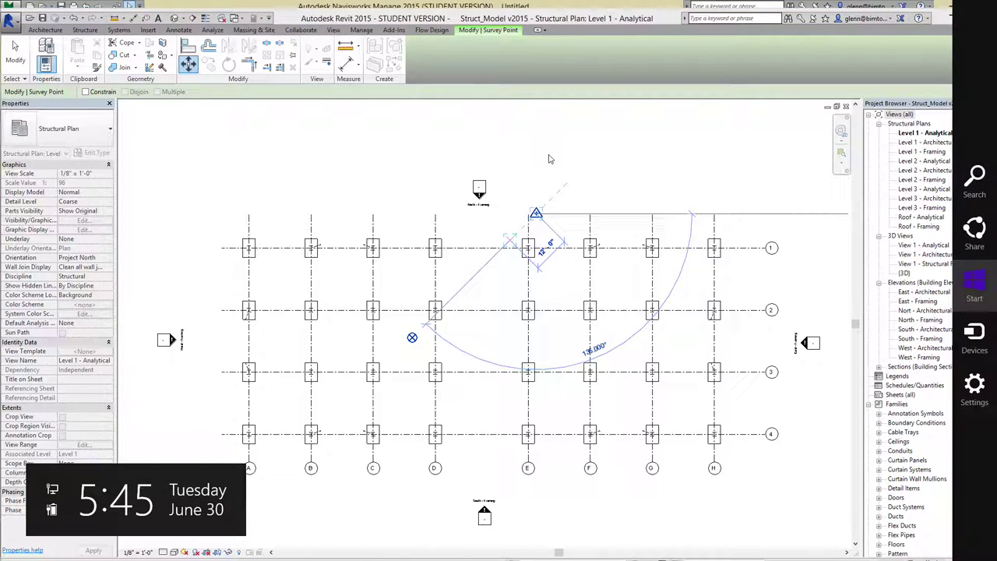
key(Escape)
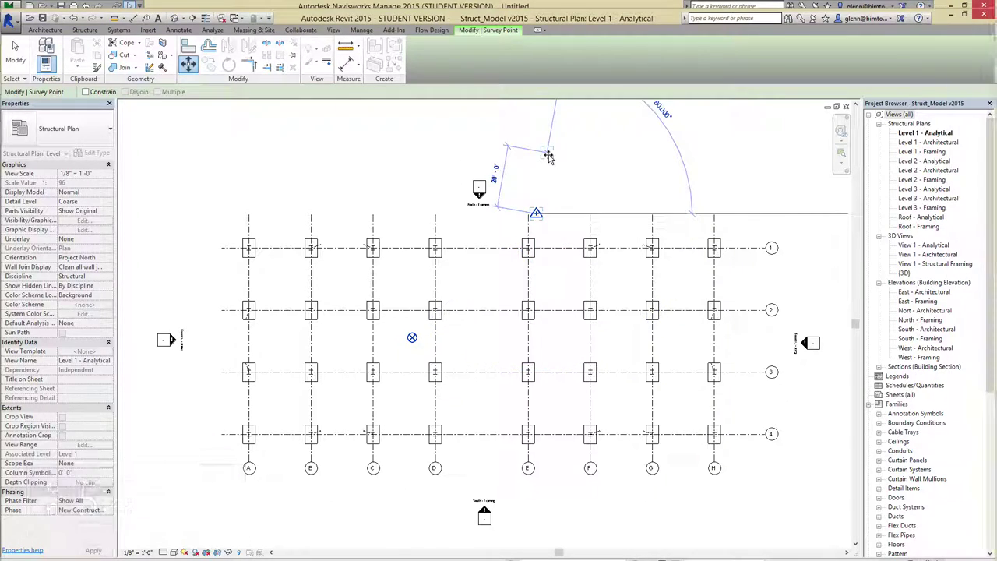
click(380, 210)
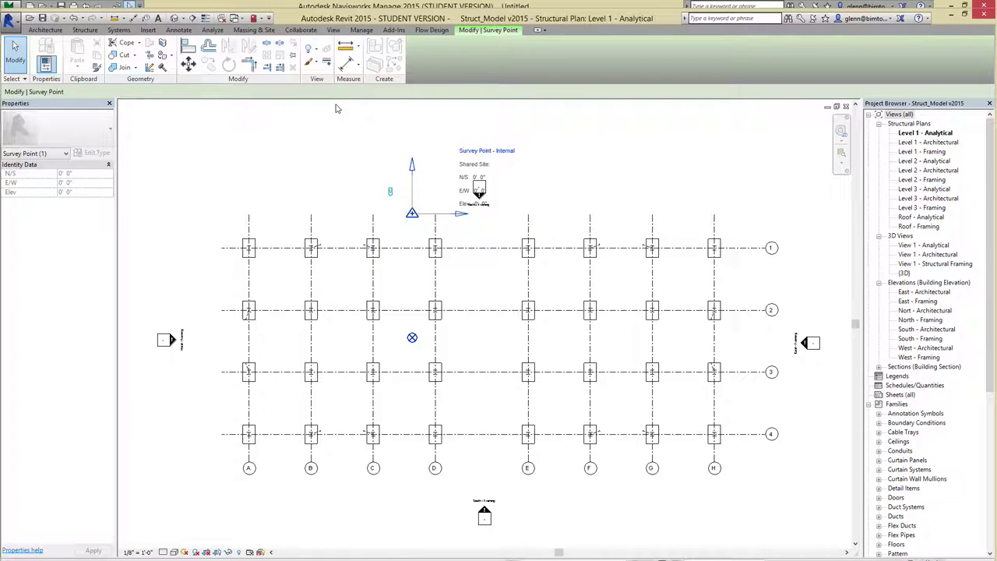
Move the survey point again, placing it exactly onto the project base point
click(257, 115)
click(412, 214)
click(412, 213)
click(413, 339)
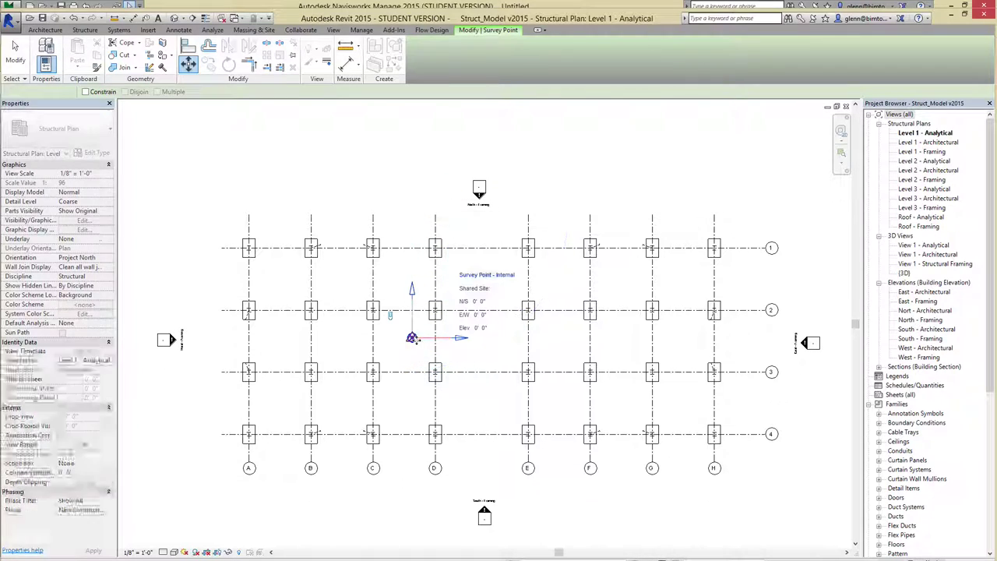
click(356, 175)
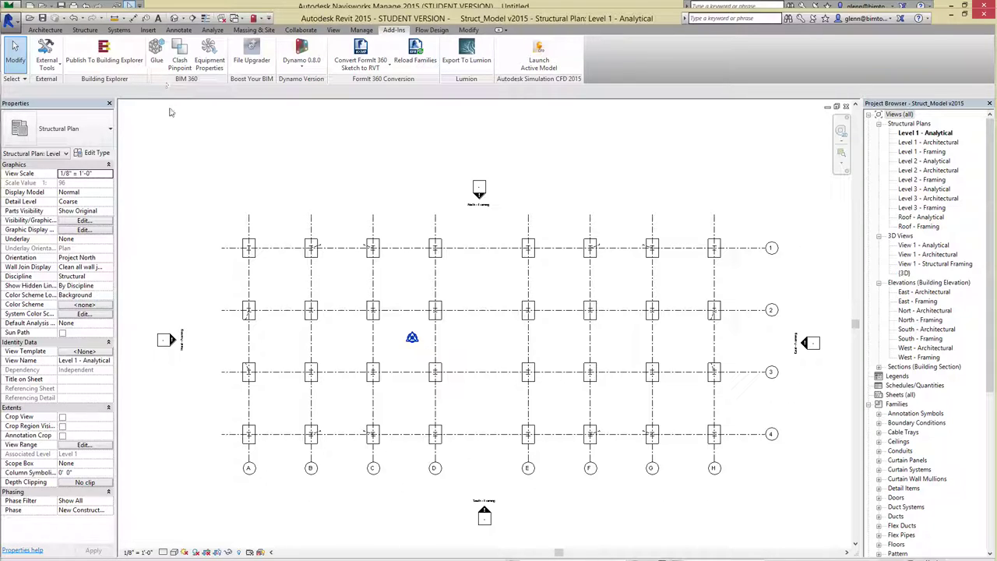
click(51, 30)
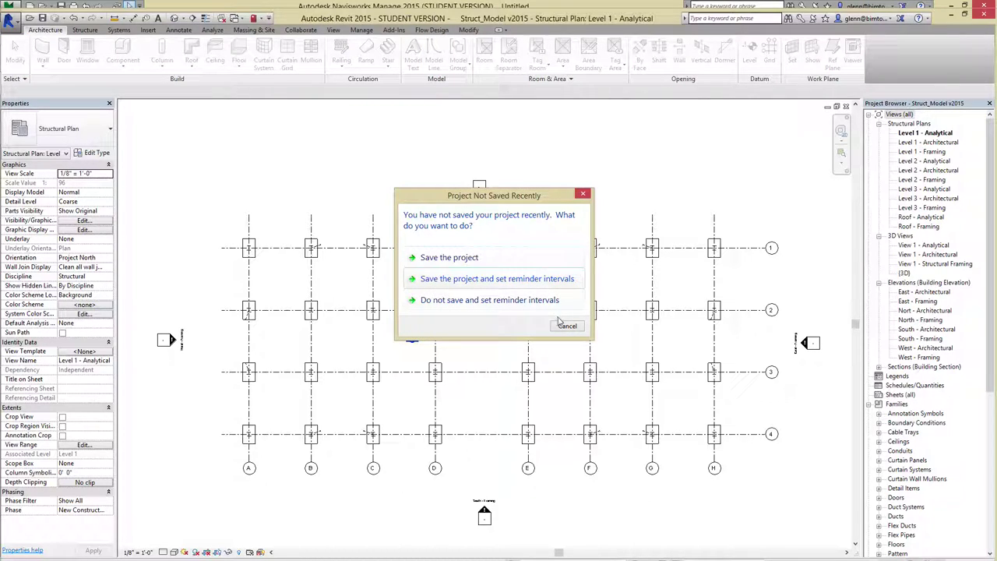
Dismiss the unsaved-project reminder and draw a vertical green model line at the lower left
click(567, 326)
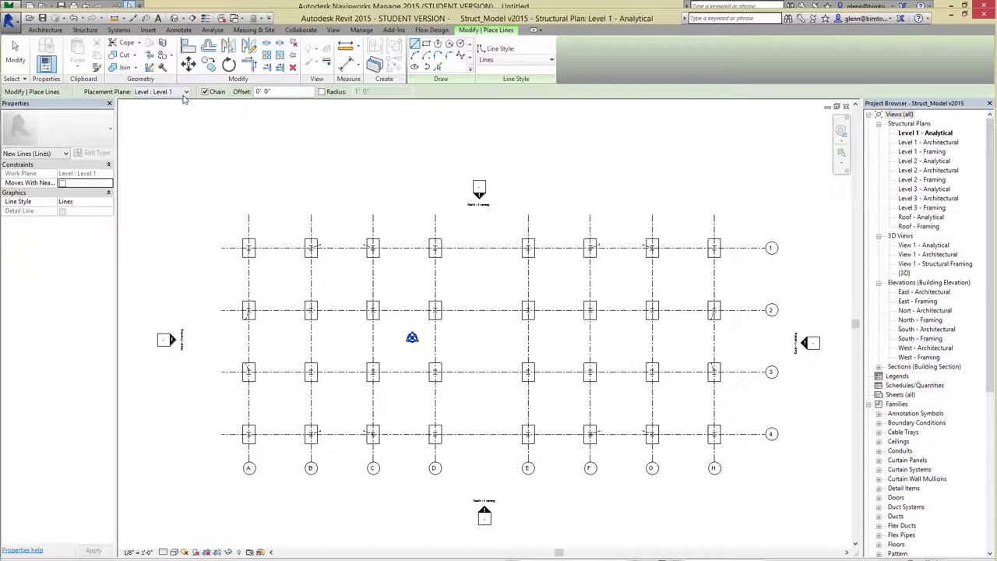
click(171, 494)
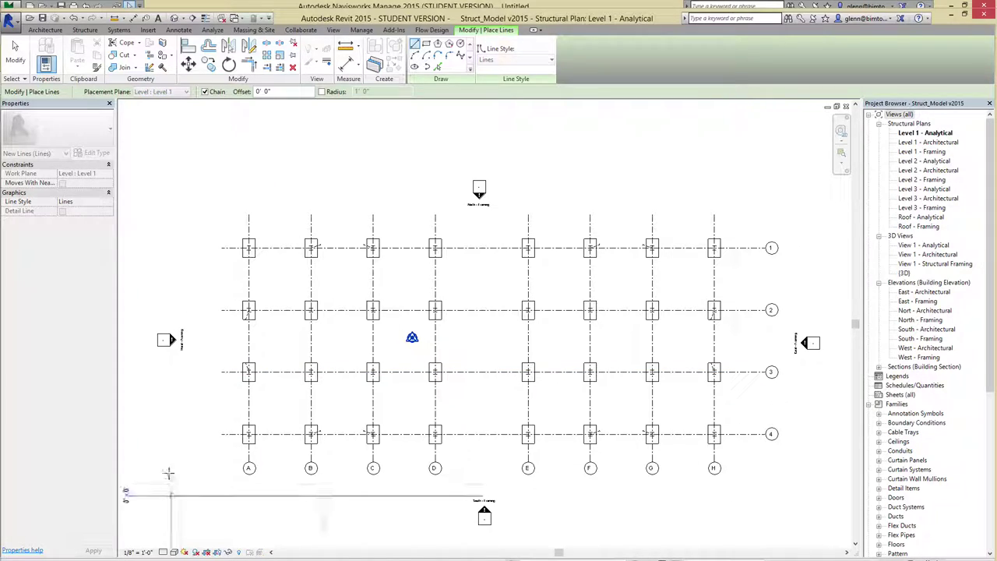
click(169, 425)
key(Escape)
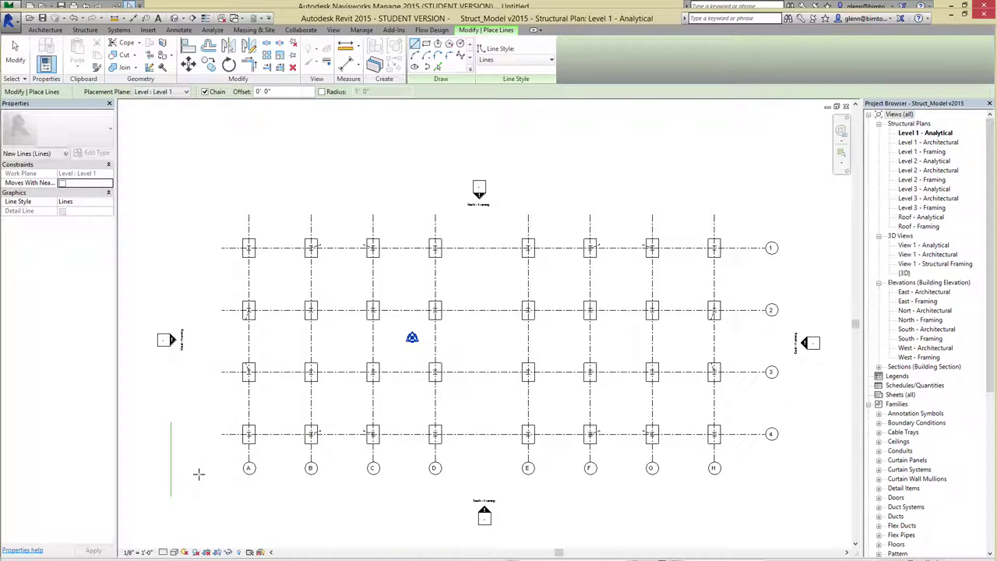
click(147, 472)
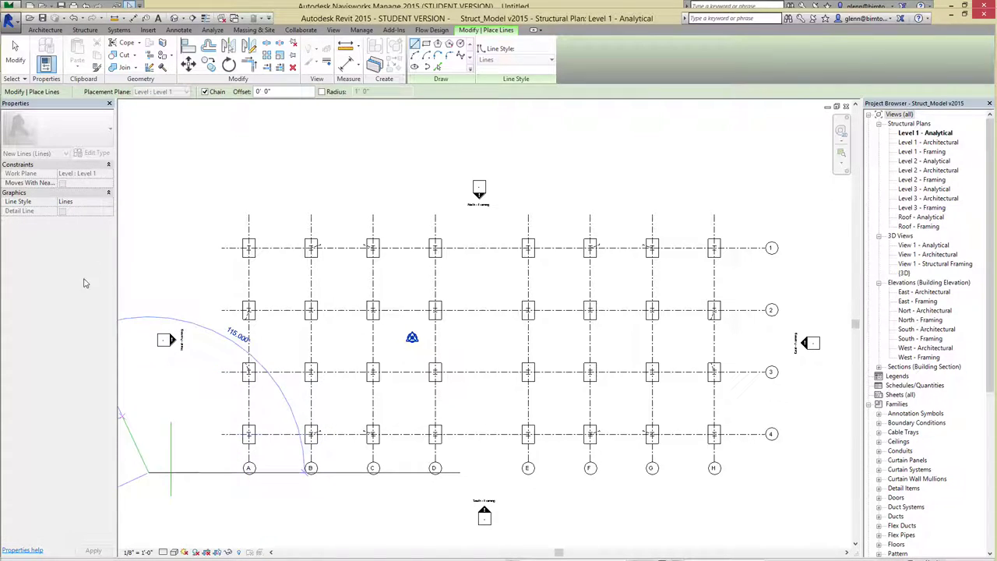
click(15, 55)
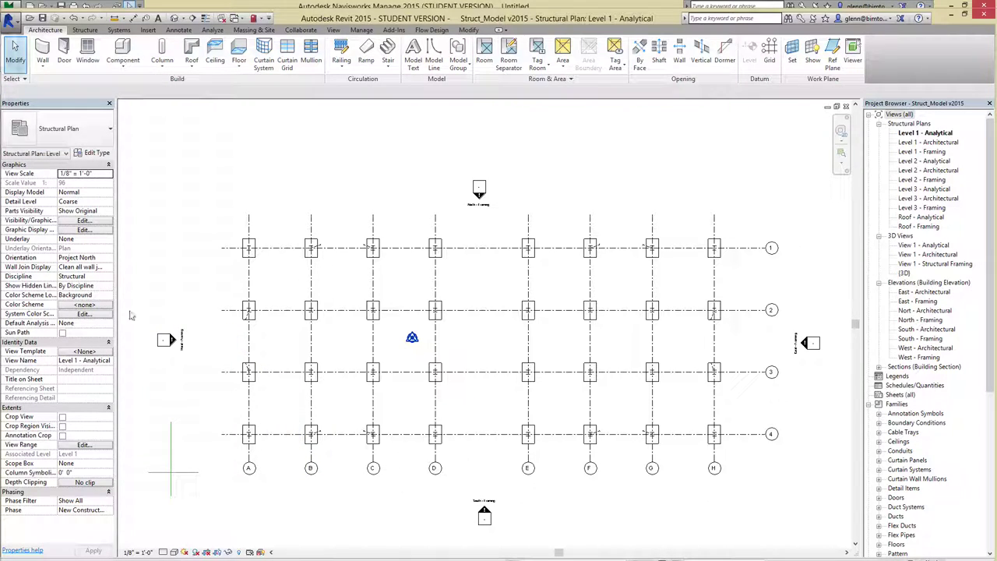
Align the horizontal green line onto grid 4 and the vertical one onto grid A
key(a)
key(l)
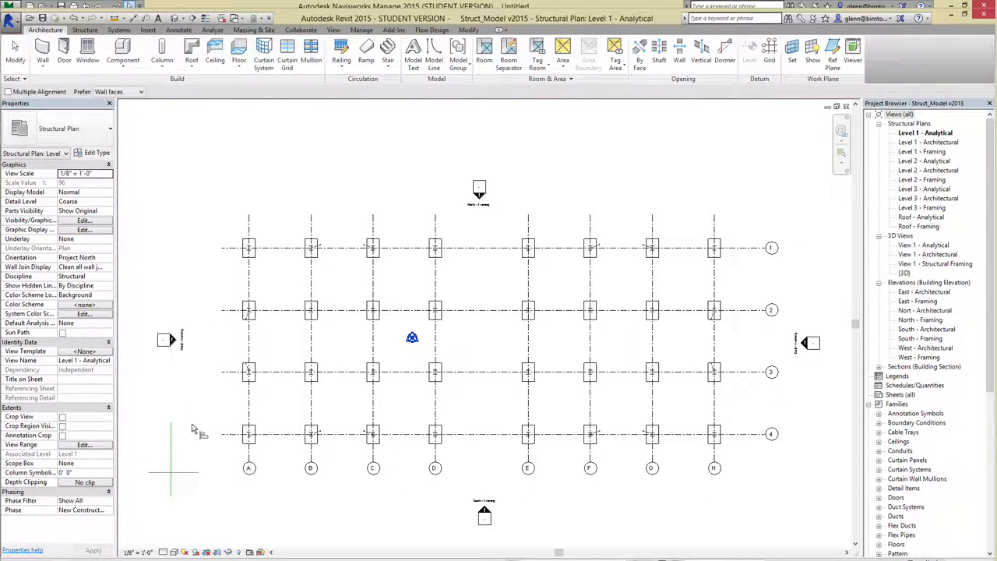
click(276, 446)
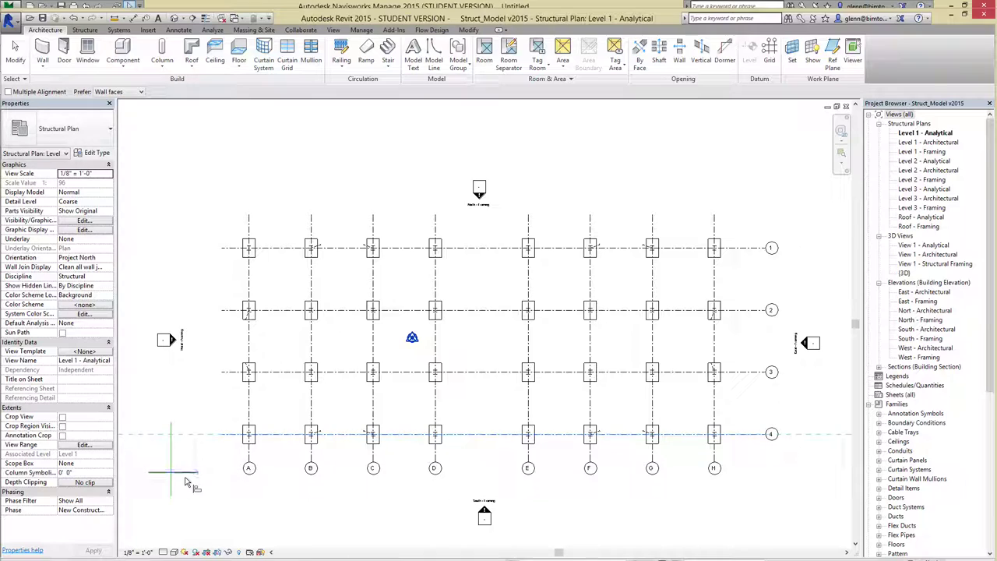
click(185, 475)
click(250, 413)
click(173, 471)
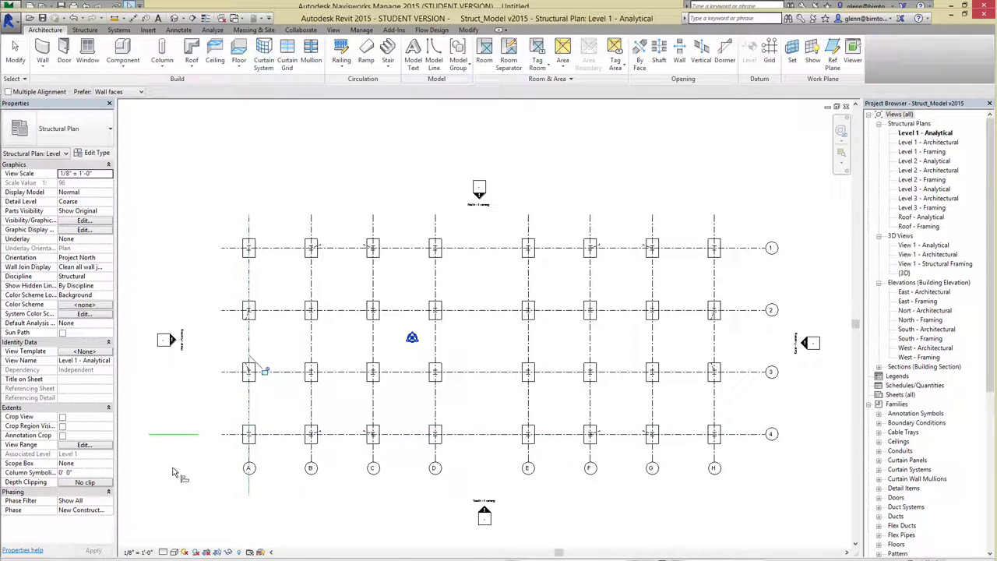
click(16, 58)
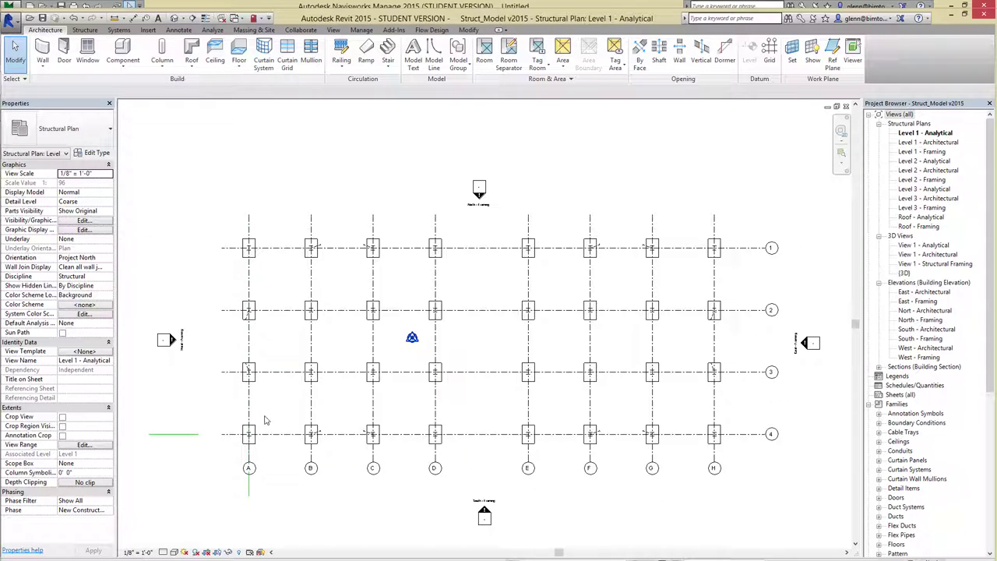
Extend the vertical green line to 36'-0" and switch to the default 3D view
click(250, 487)
drag(249, 497, 232, 520)
click(225, 516)
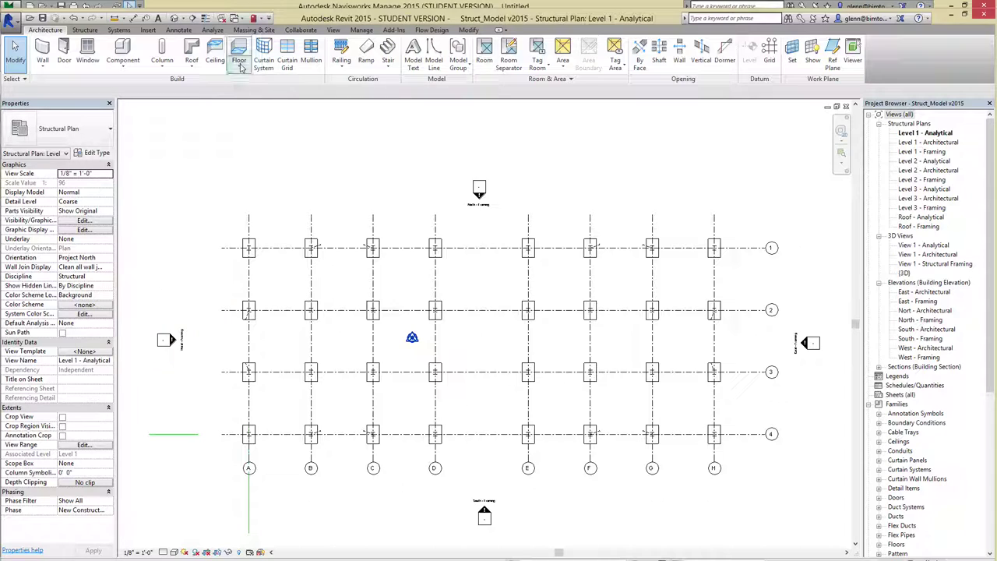
click(178, 18)
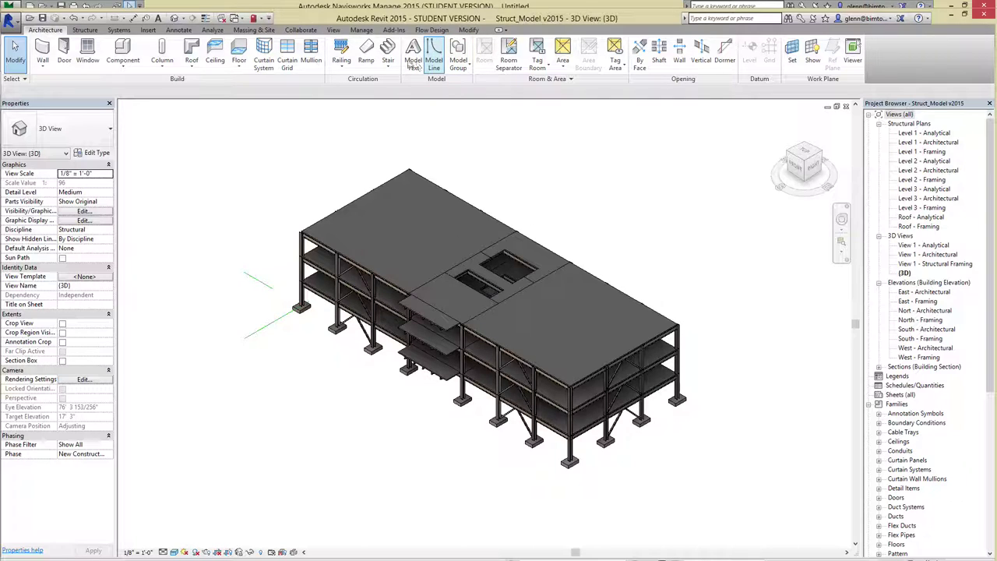
Export the model through External Tools > Navisworks 2015 as 'Struct_Model v2015 - Model Lines'
click(393, 29)
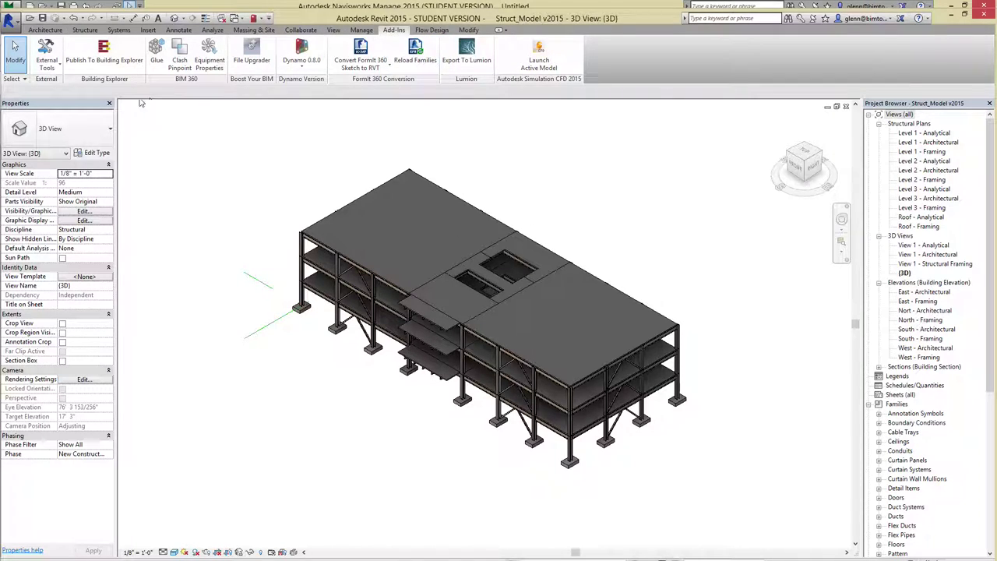
click(57, 64)
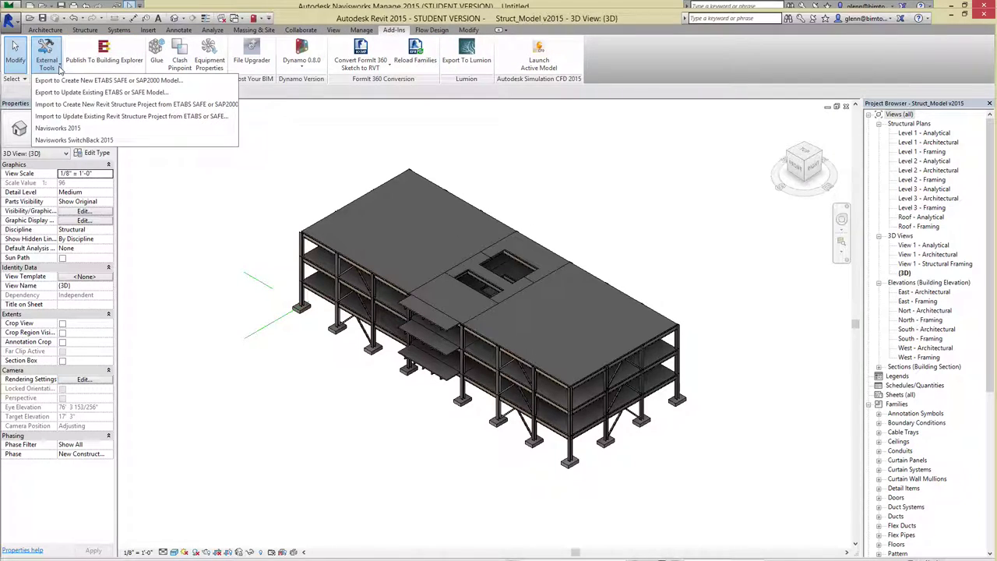
click(57, 128)
click(523, 359)
text(- )
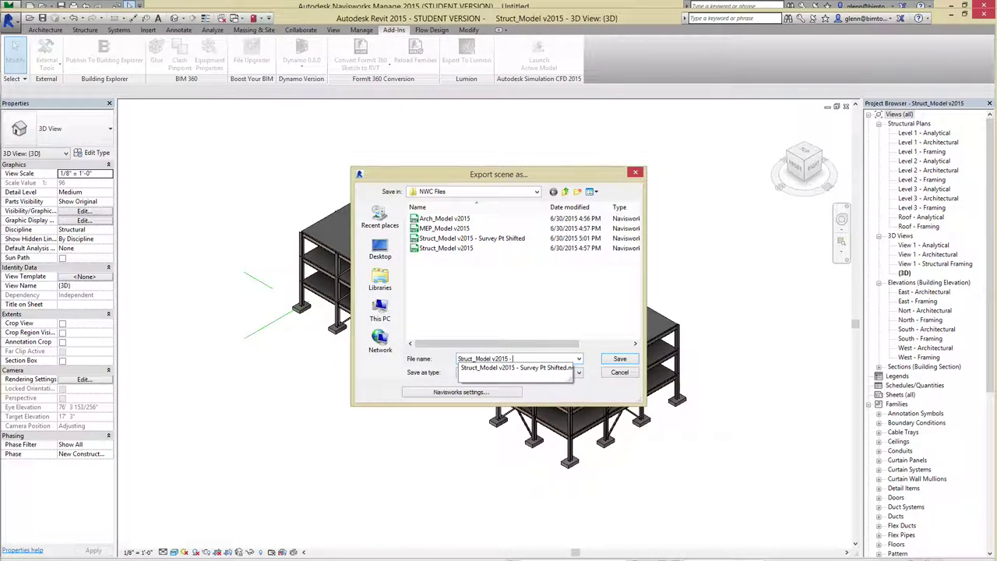
text(Model Line)
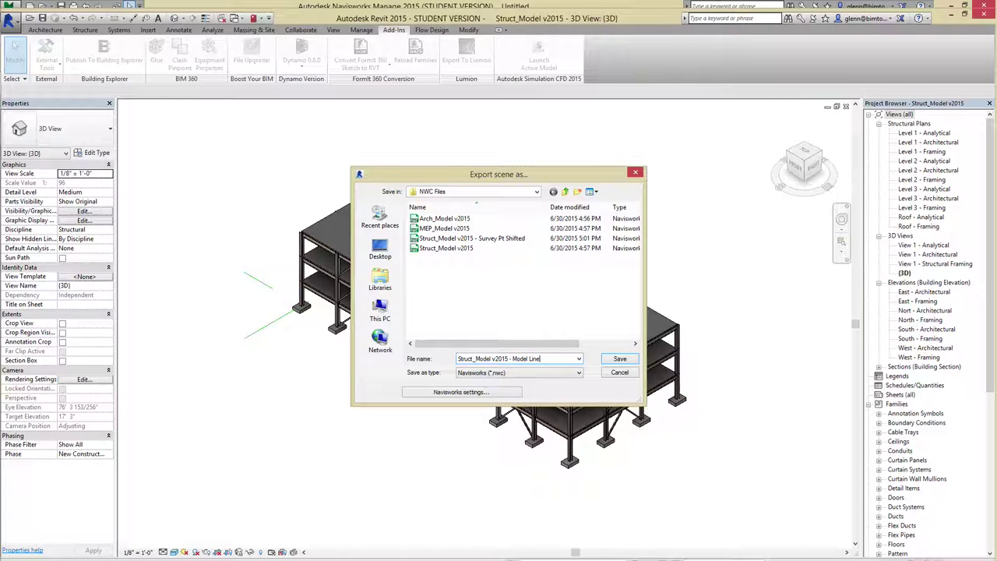
text(s)
key(Return)
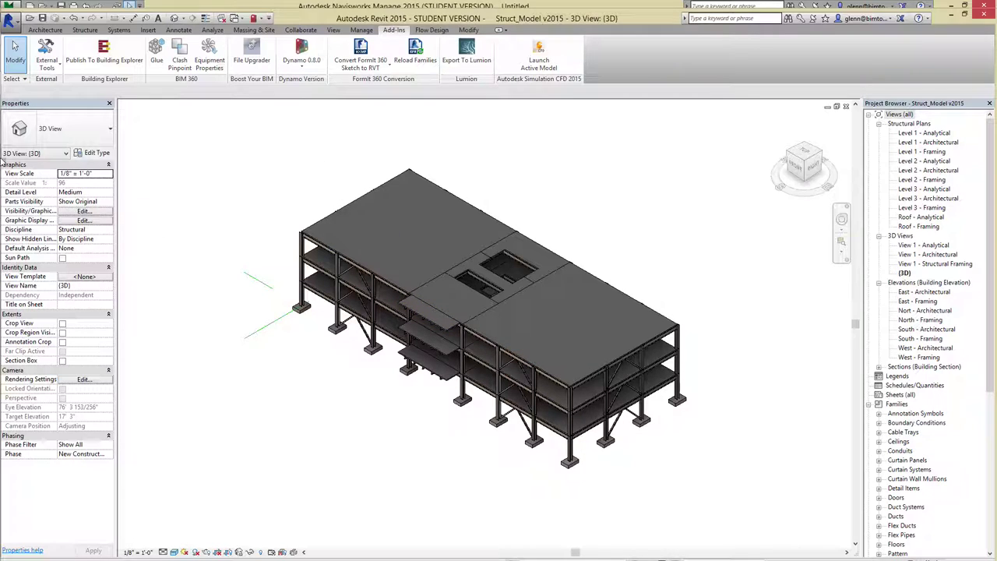
In Navisworks, append Struct_Model v2015 - Model Lines.nwc to the scene
click(16, 132)
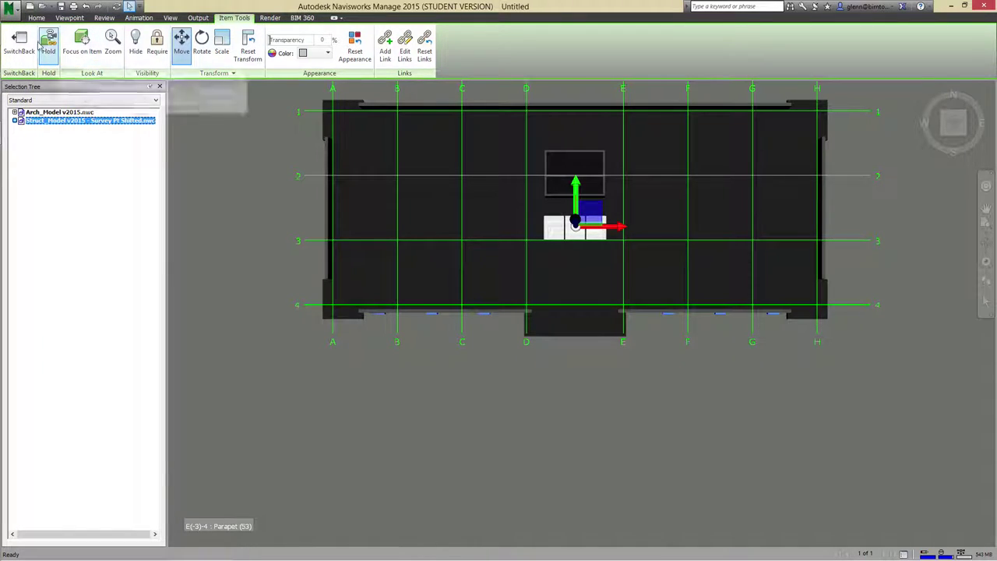
click(37, 17)
click(20, 56)
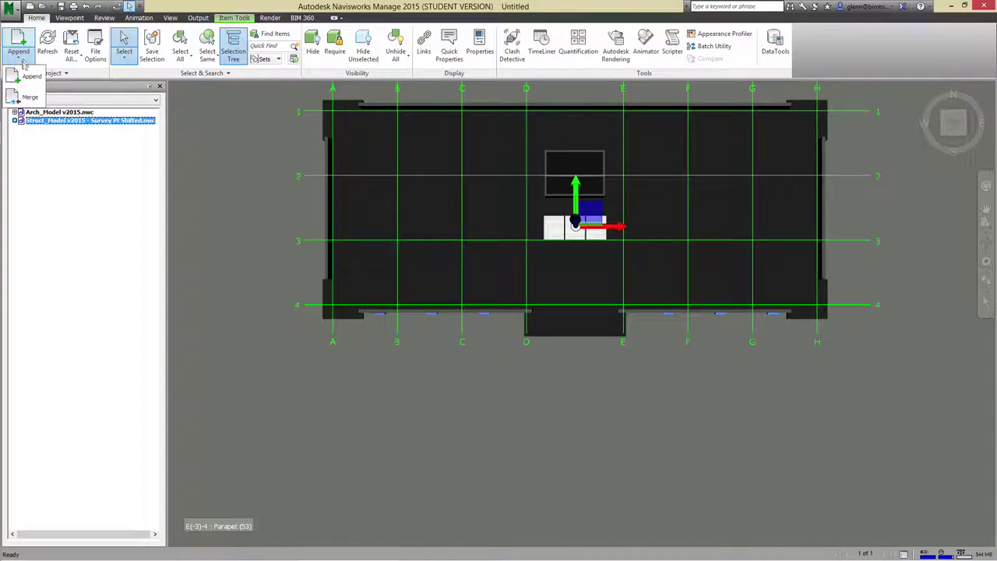
click(30, 75)
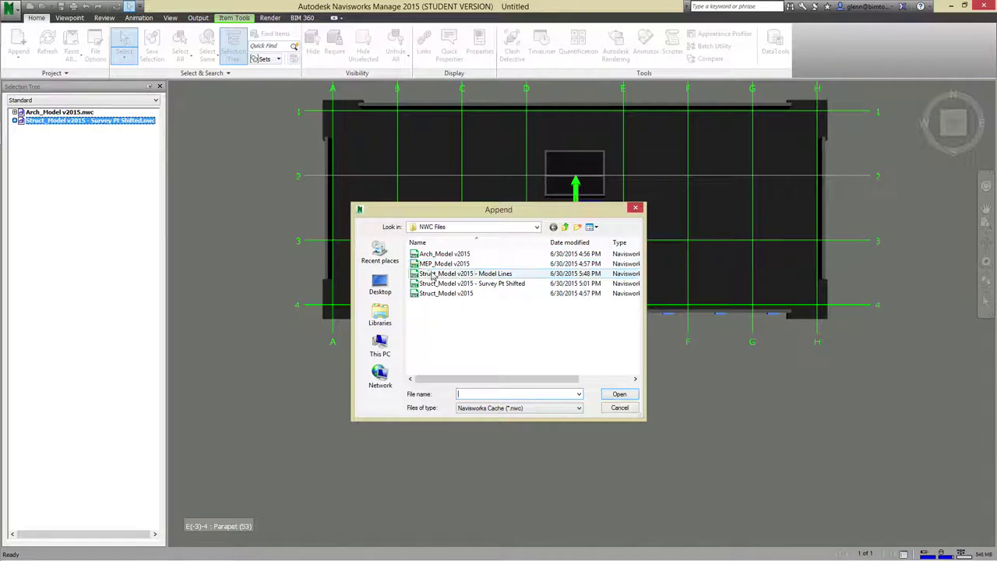
click(434, 275)
click(617, 395)
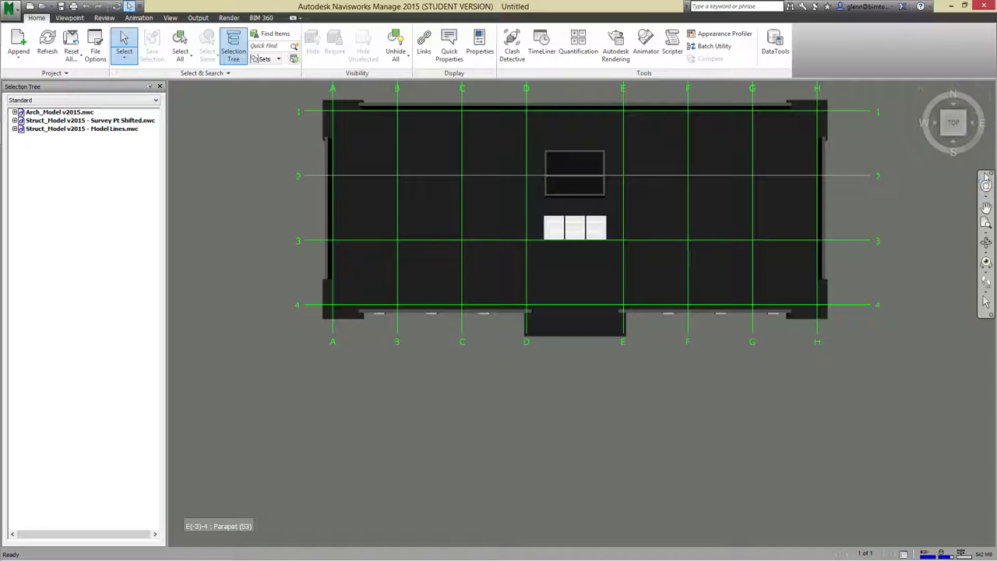
Orbit to an above-corner view and hide the Survey Pt Shifted and Arch_Model models
click(966, 137)
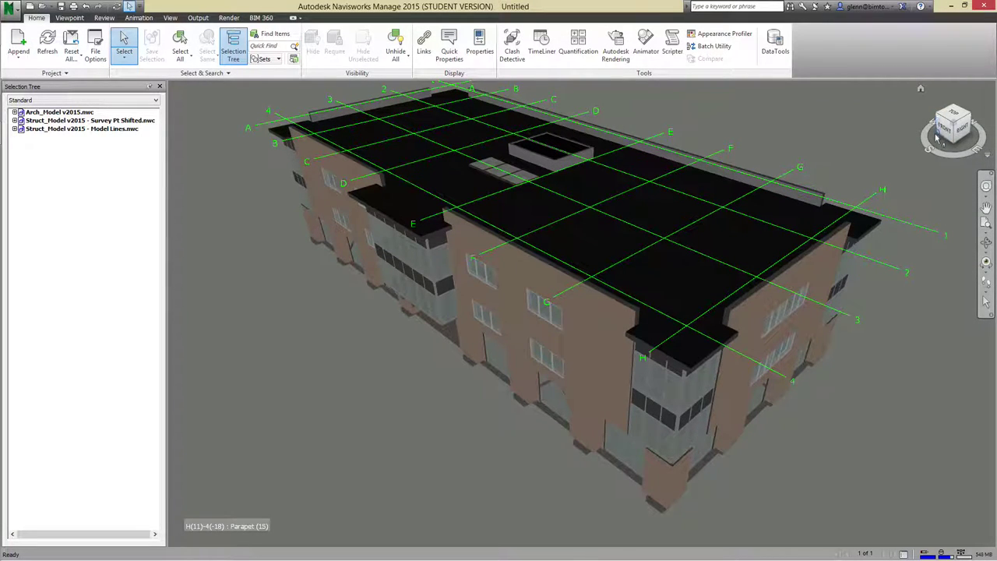
drag(937, 138, 963, 124)
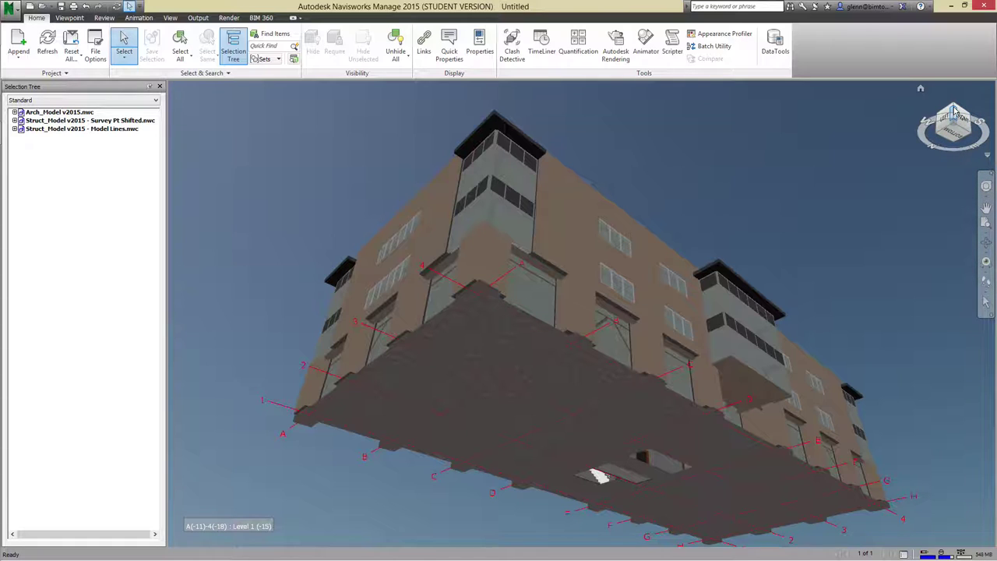
click(954, 110)
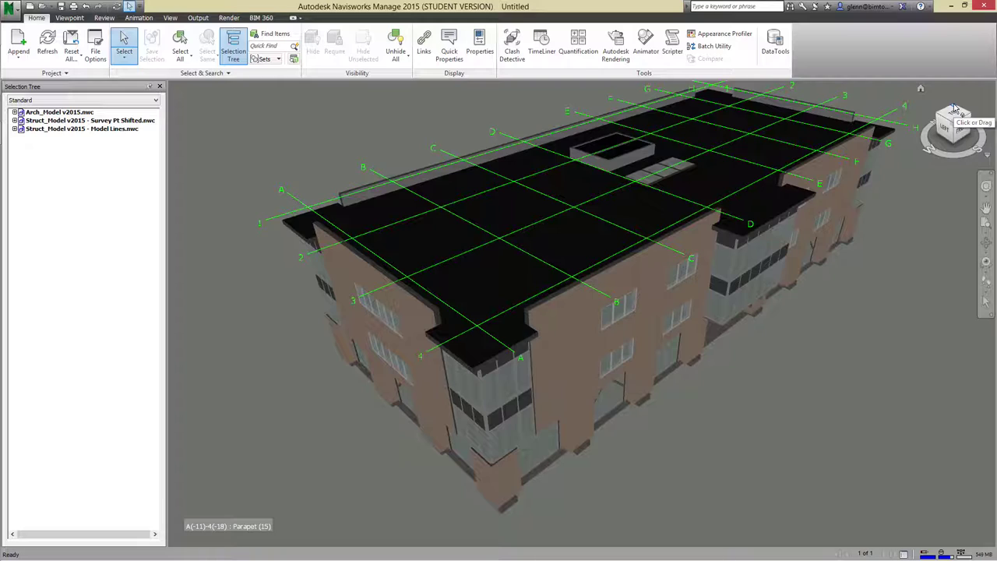
click(101, 129)
right_click(100, 121)
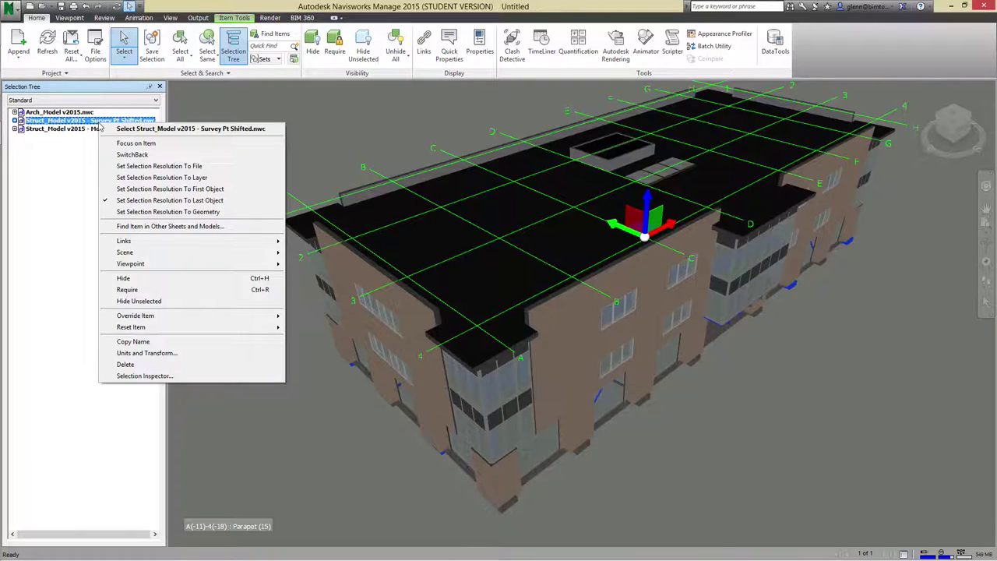
click(125, 278)
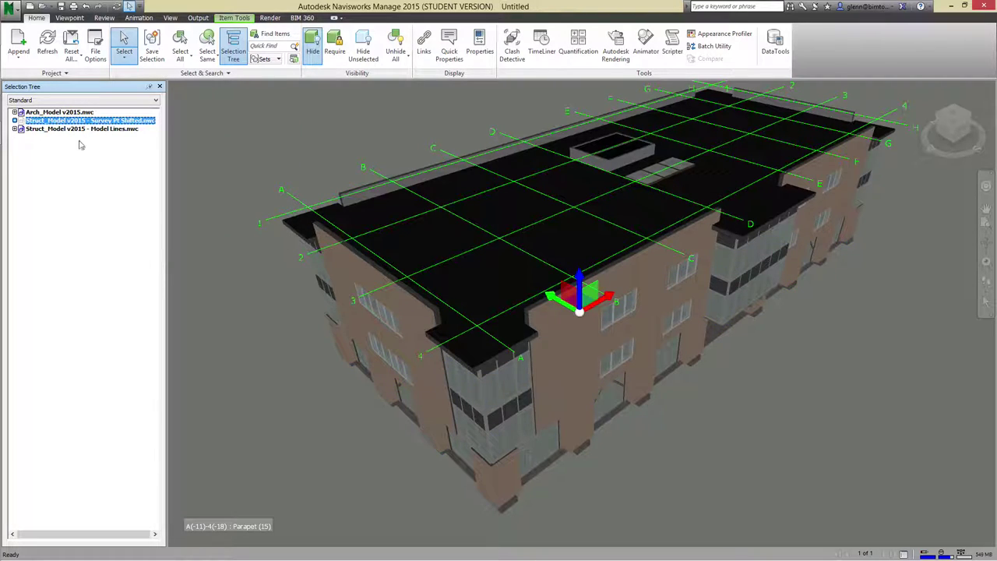
right_click(76, 115)
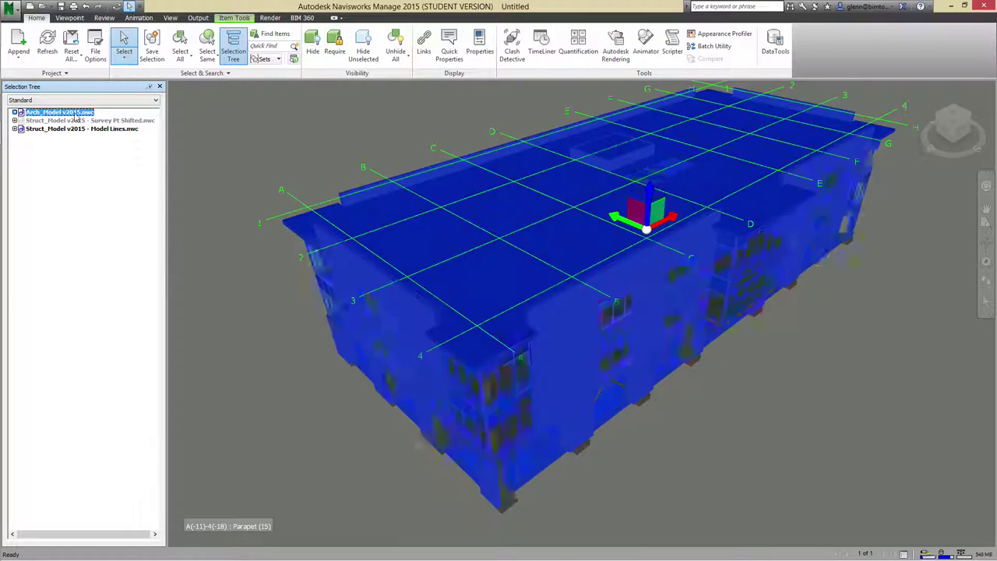
click(131, 269)
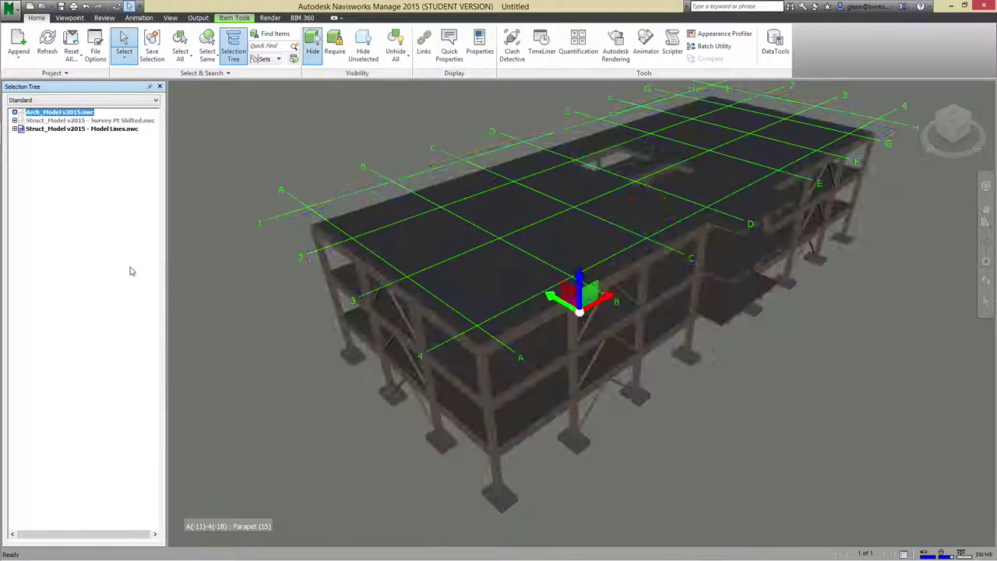
click(394, 452)
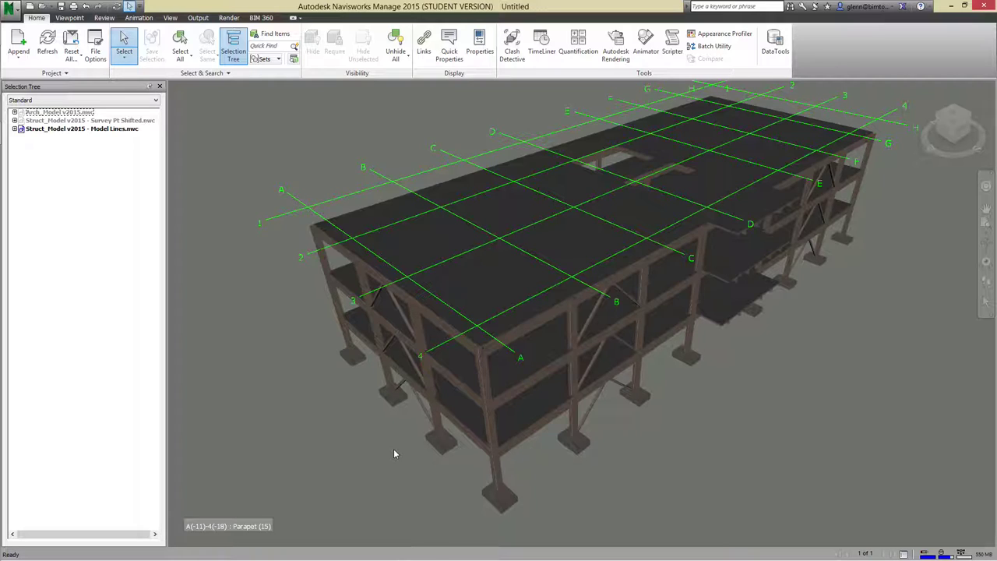
mouse_move(29, 405)
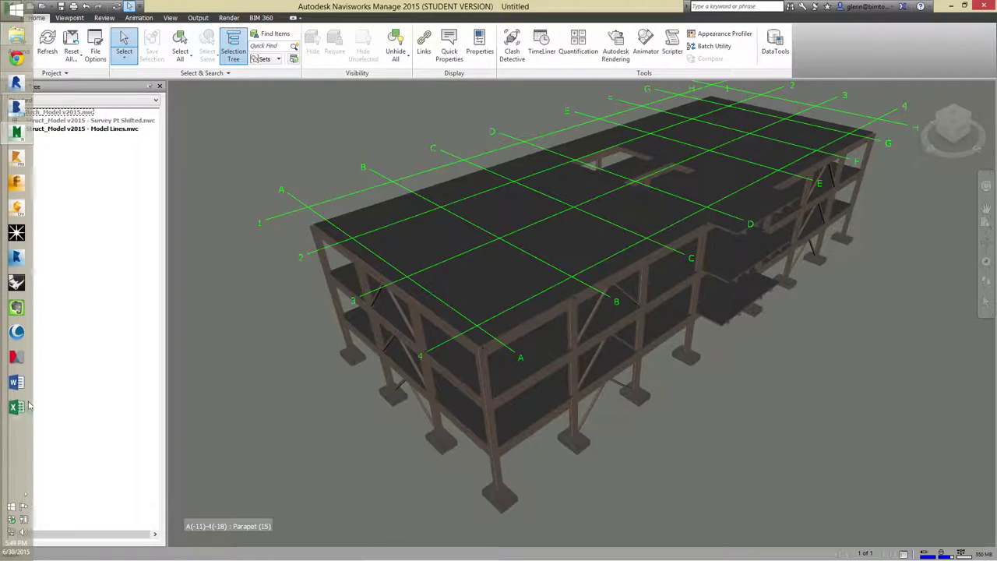
Back in Revit, start another Navisworks export and open its export settings
click(19, 82)
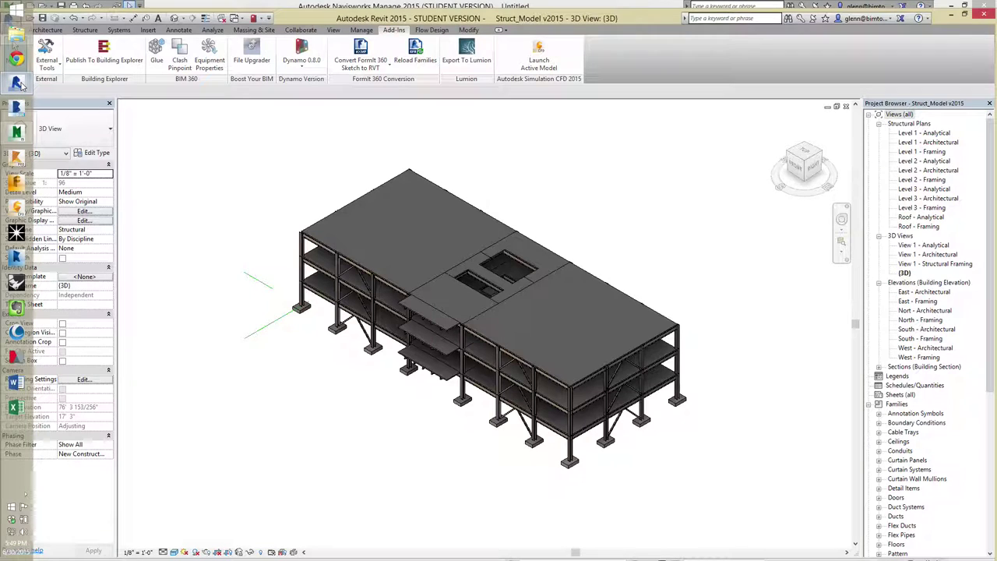
click(265, 288)
click(187, 300)
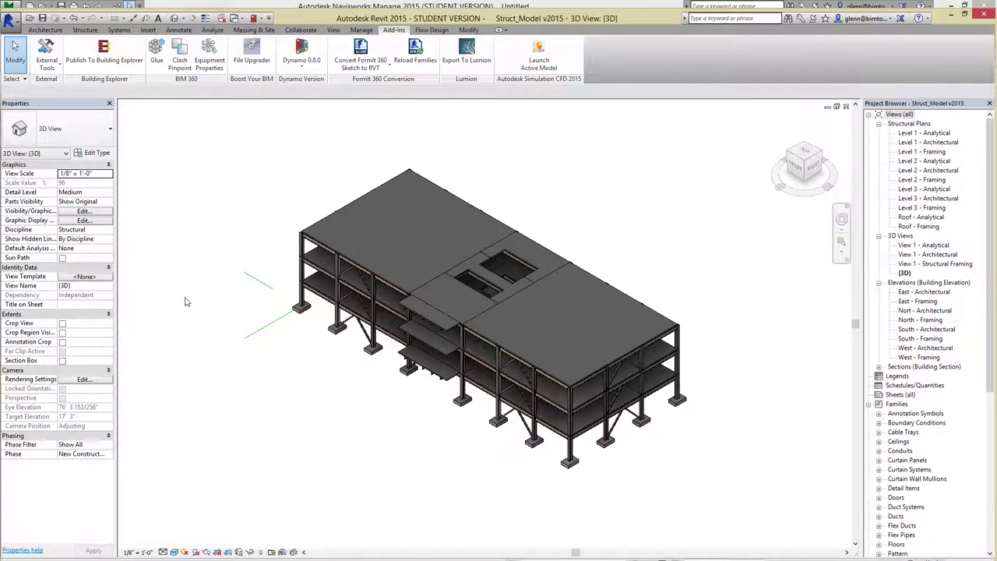
click(47, 58)
click(59, 127)
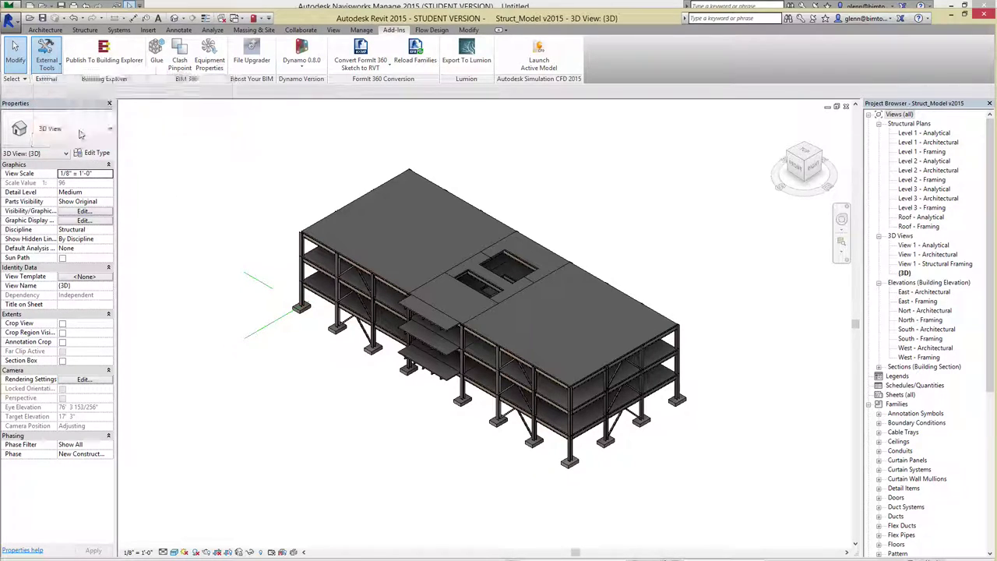
click(460, 395)
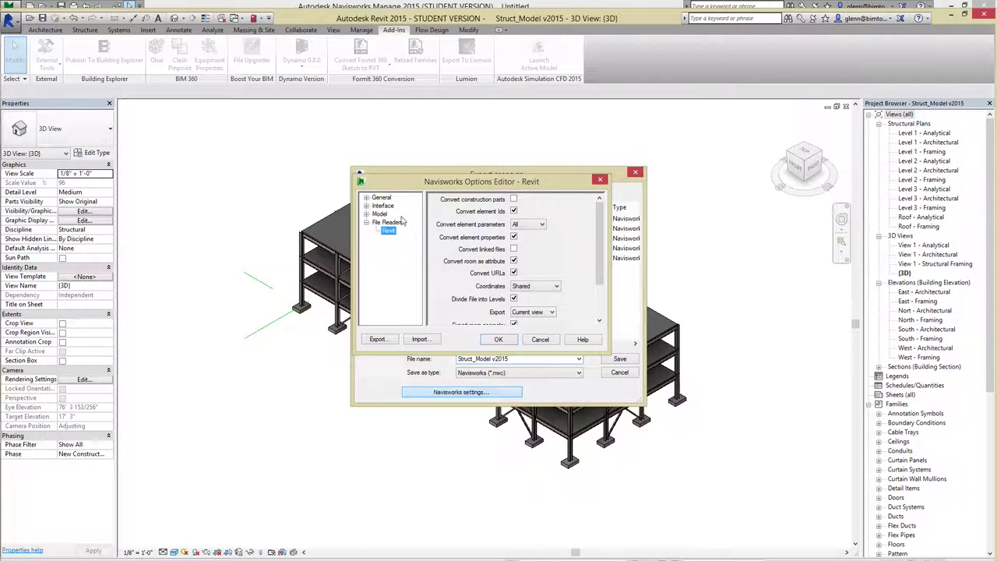
Review the Model options: Revit file reader, Performance, NWC and NWD settings
click(379, 213)
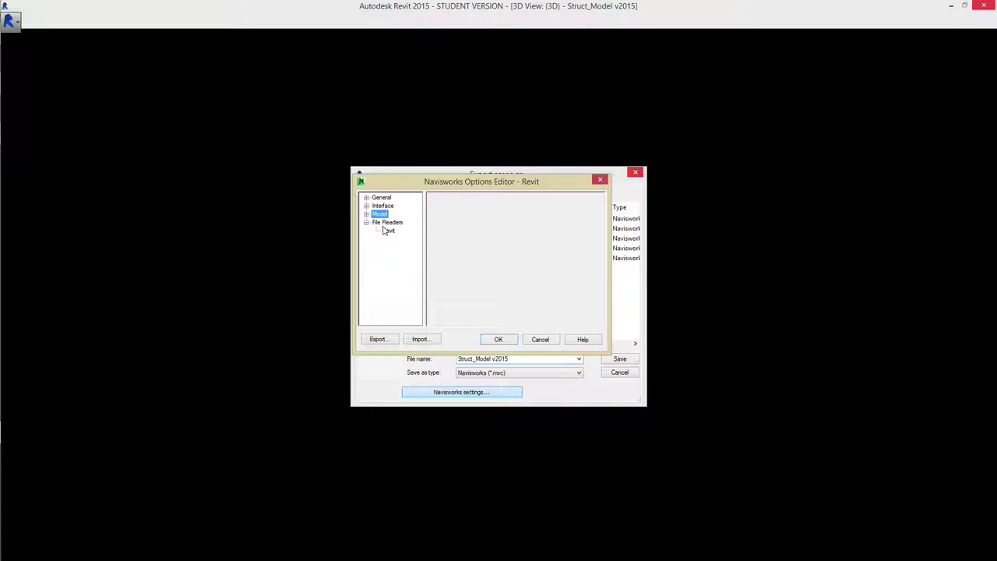
click(387, 231)
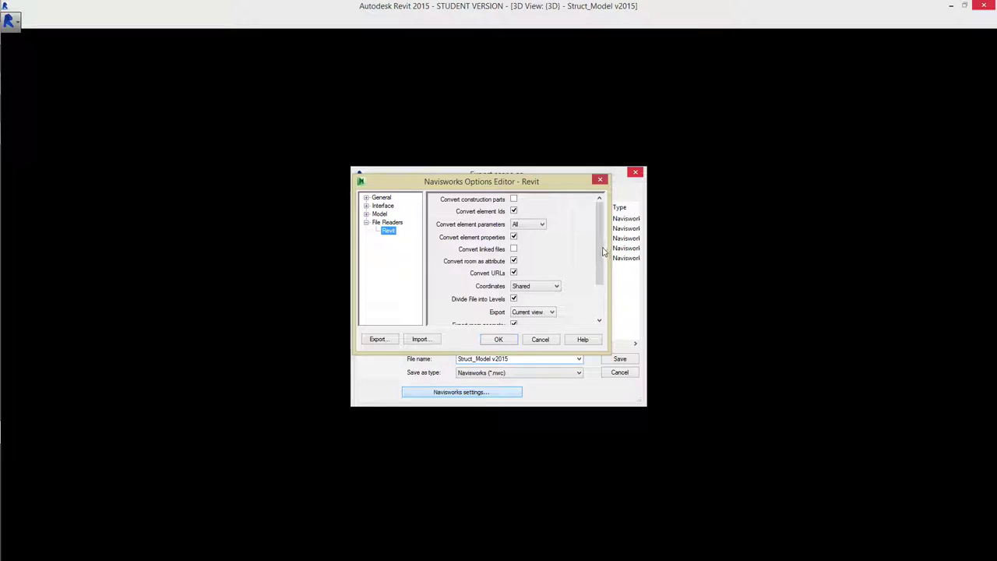
mouse_move(600, 253)
mouse_down()
mouse_move(600, 290)
mouse_move(600, 234)
mouse_up()
click(381, 207)
click(380, 215)
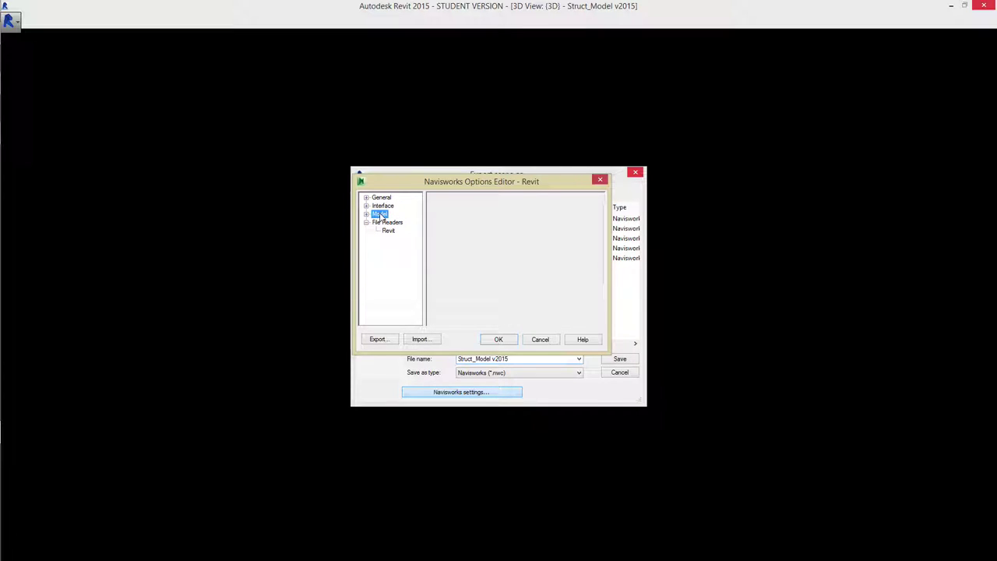
click(366, 214)
click(395, 223)
click(388, 237)
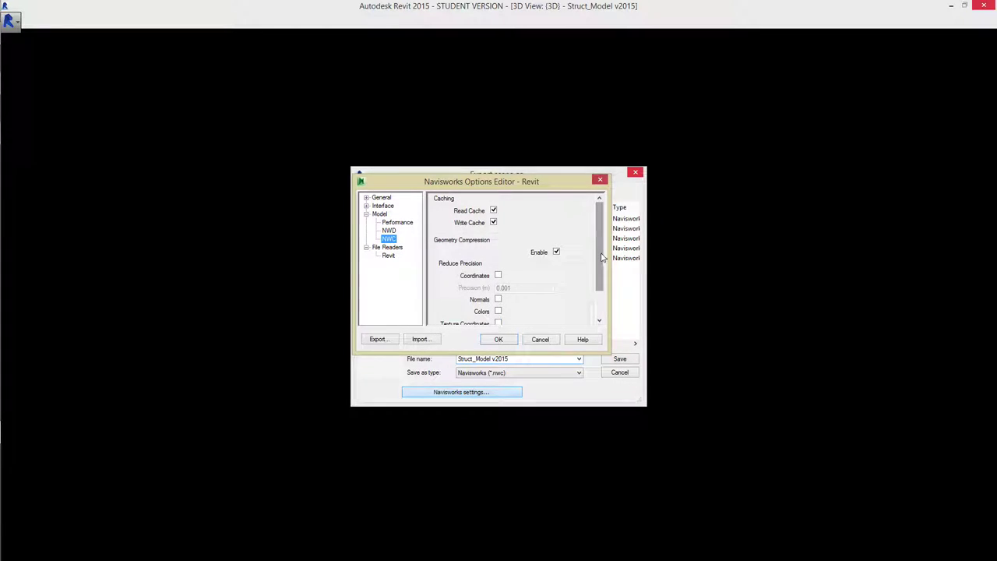
drag(601, 257, 600, 295)
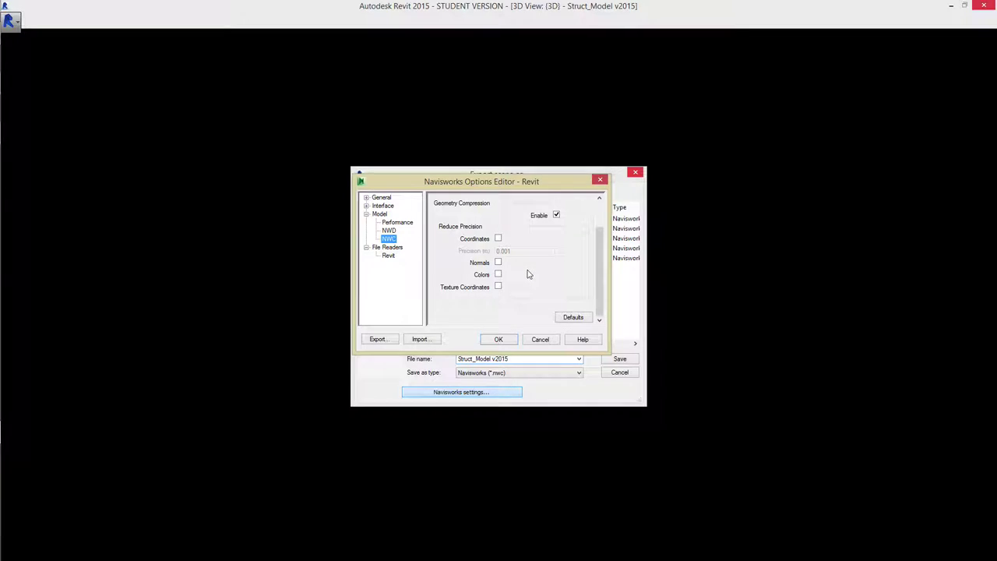
click(396, 222)
click(389, 230)
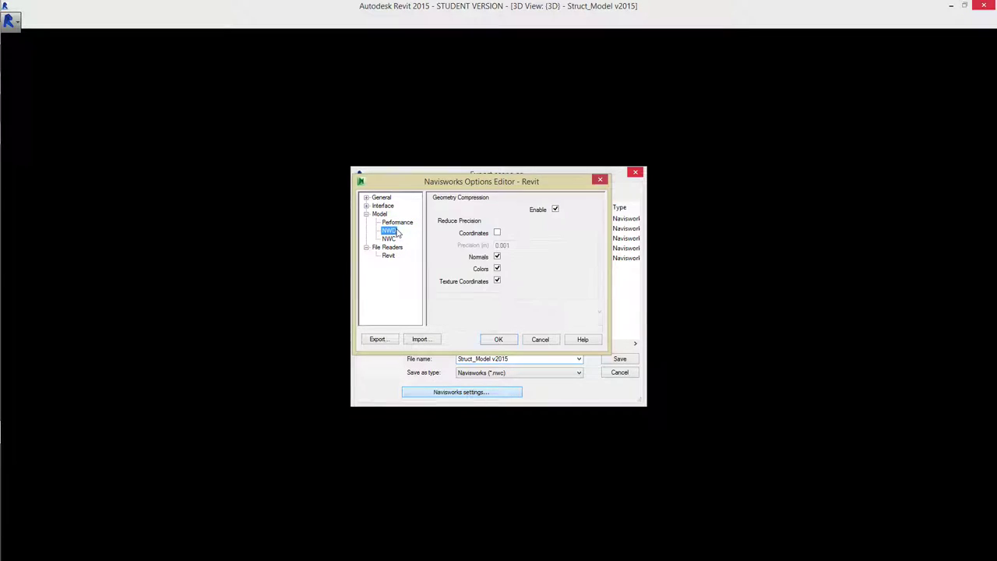
click(379, 214)
Look over the General and Undo options, then cancel both the options editor and the export
click(382, 198)
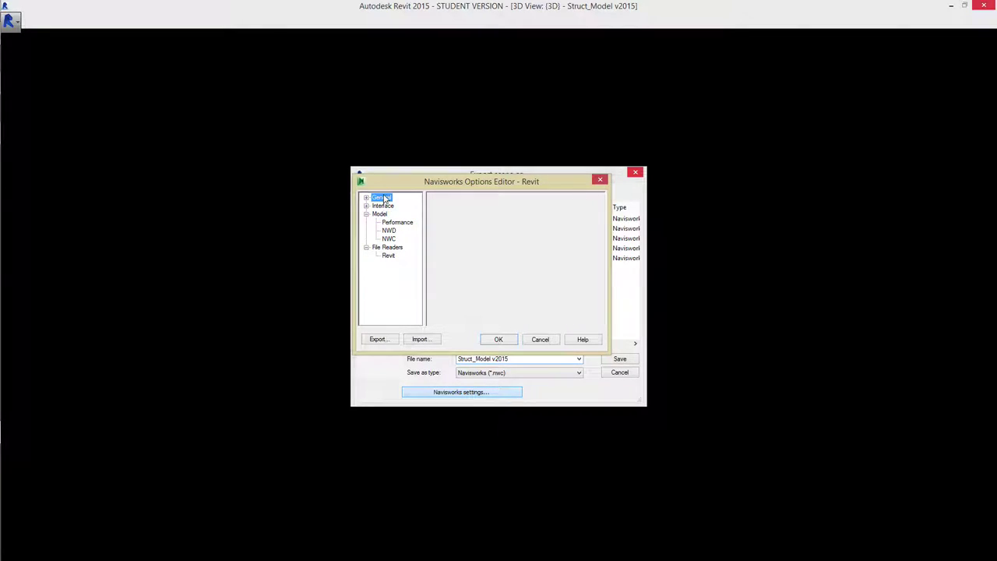
click(366, 197)
click(388, 205)
click(381, 198)
click(539, 339)
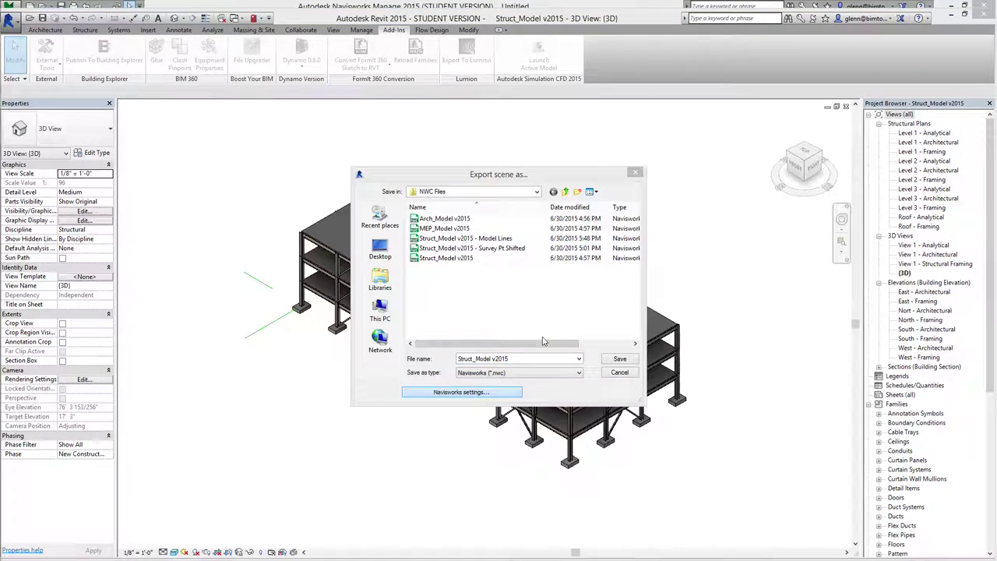
click(619, 372)
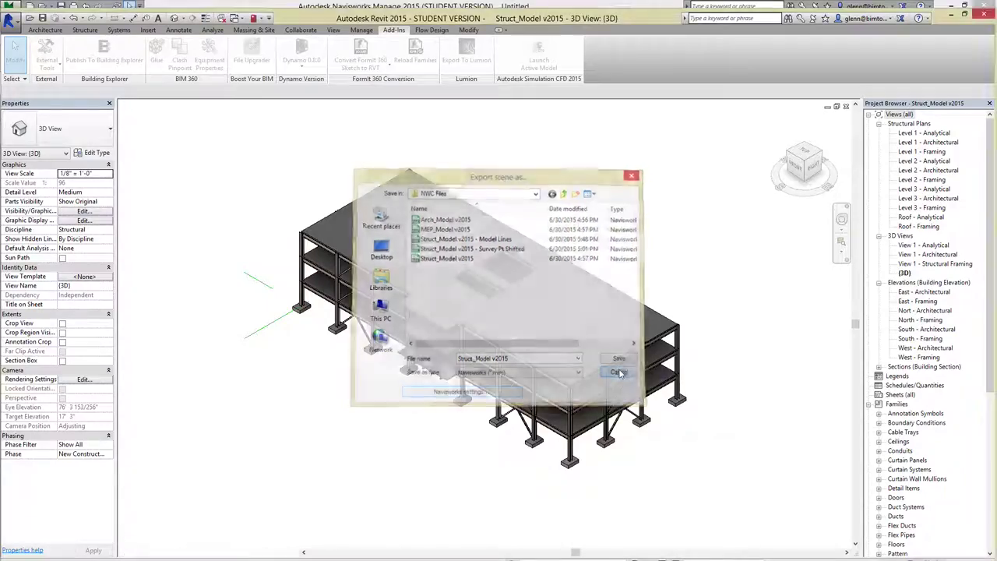
key(ctrl+Right)
key(ctrl+Left)
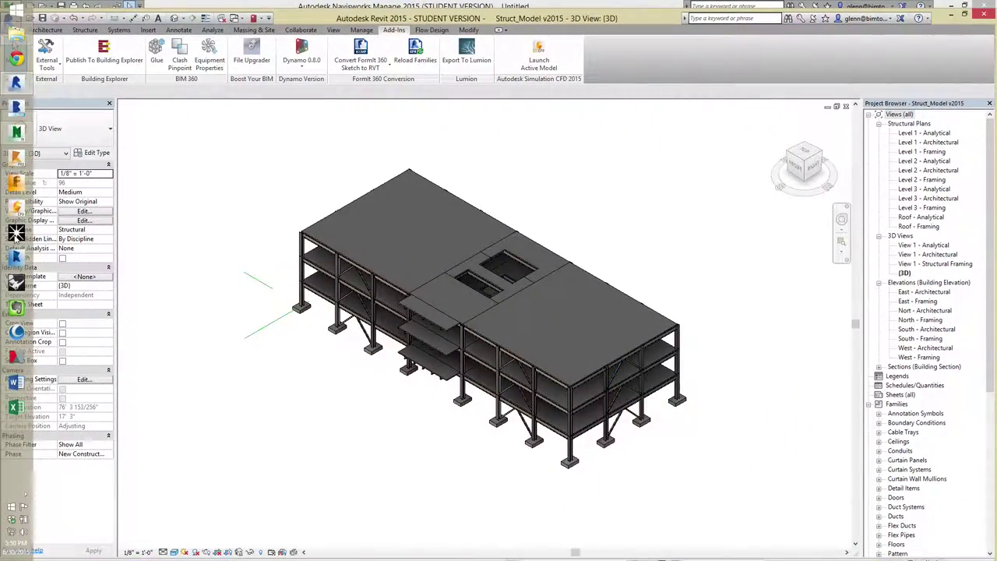
In Navisworks, set the Viewpoint render style mode to Shaded
click(17, 131)
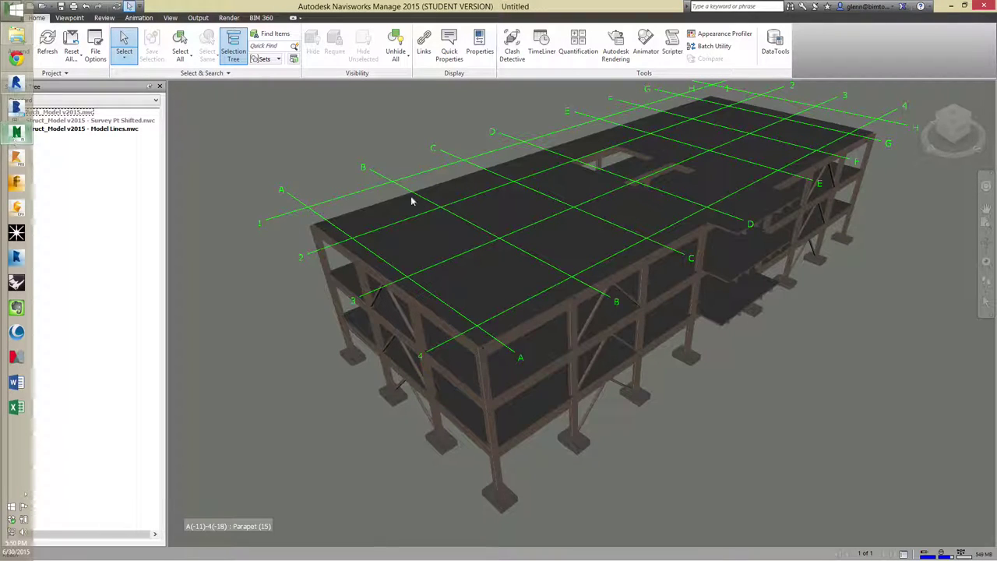
click(70, 18)
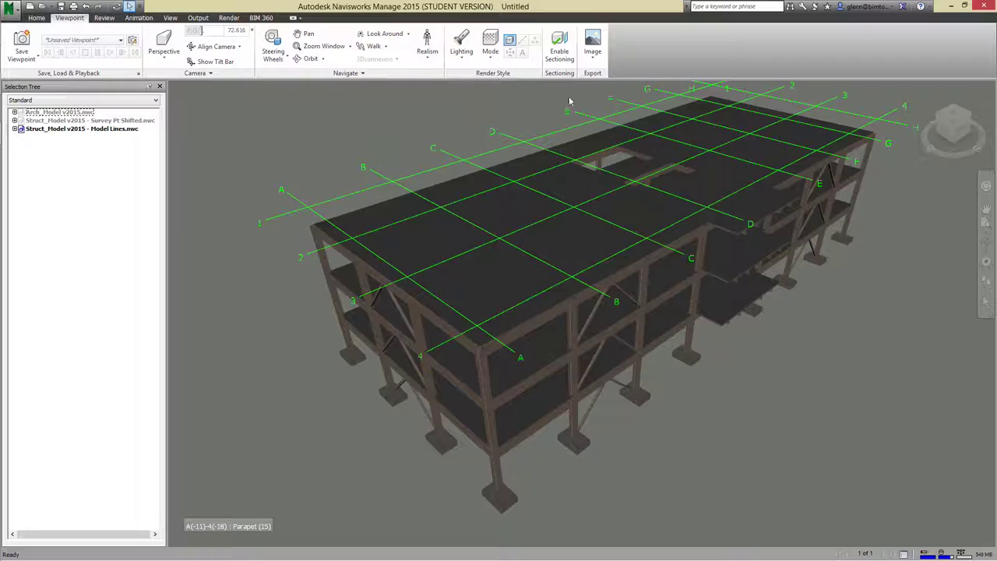
click(510, 42)
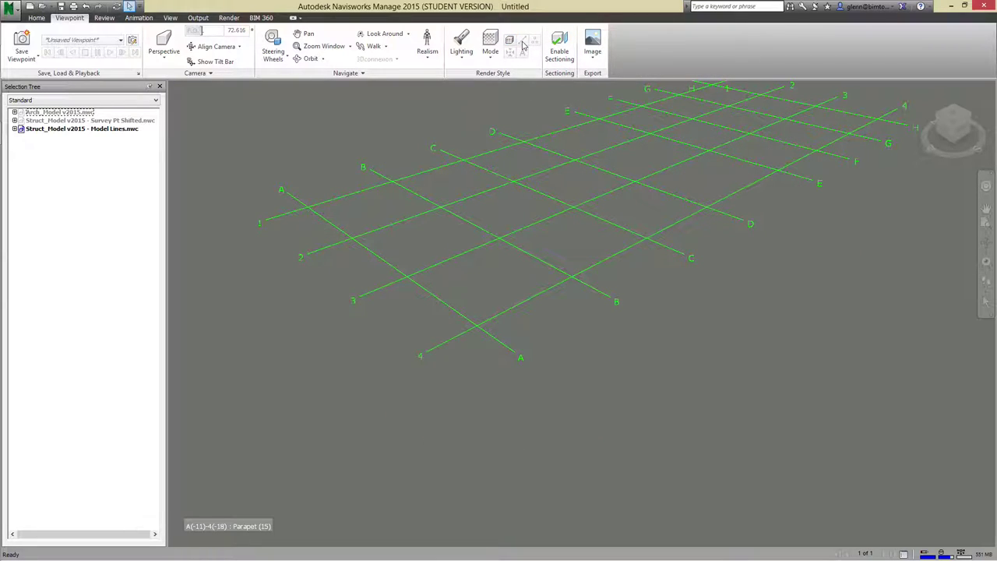
click(510, 41)
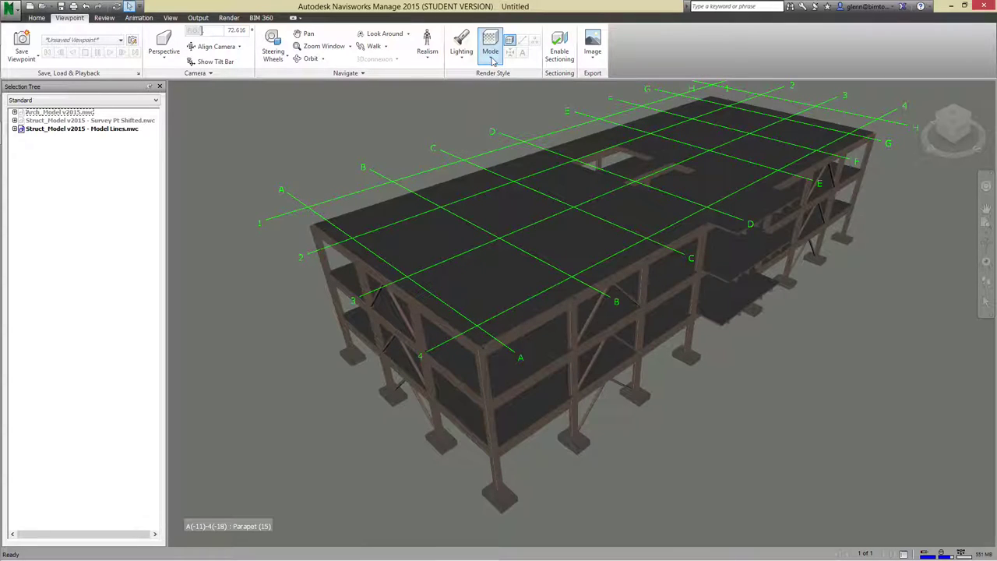
click(492, 59)
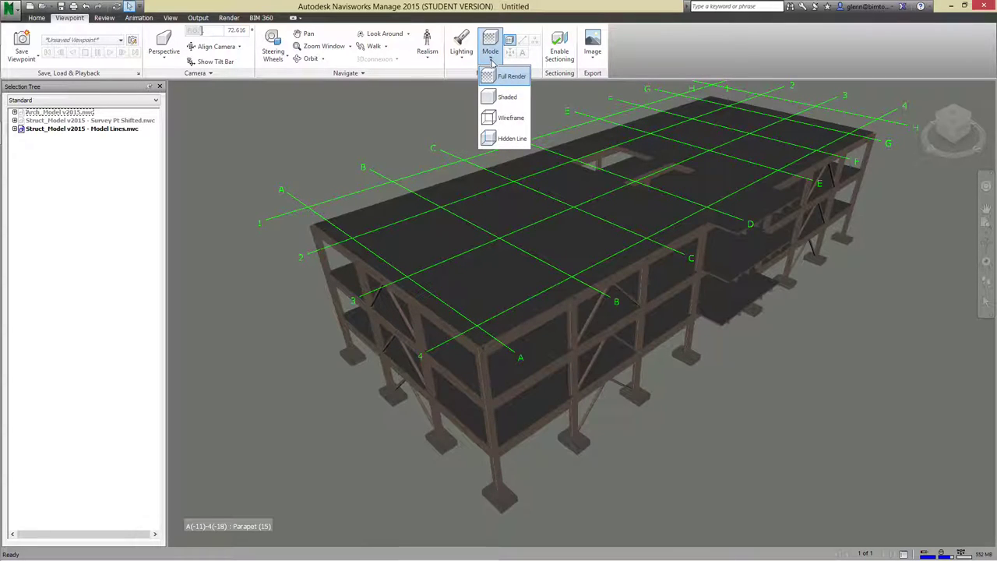
click(494, 99)
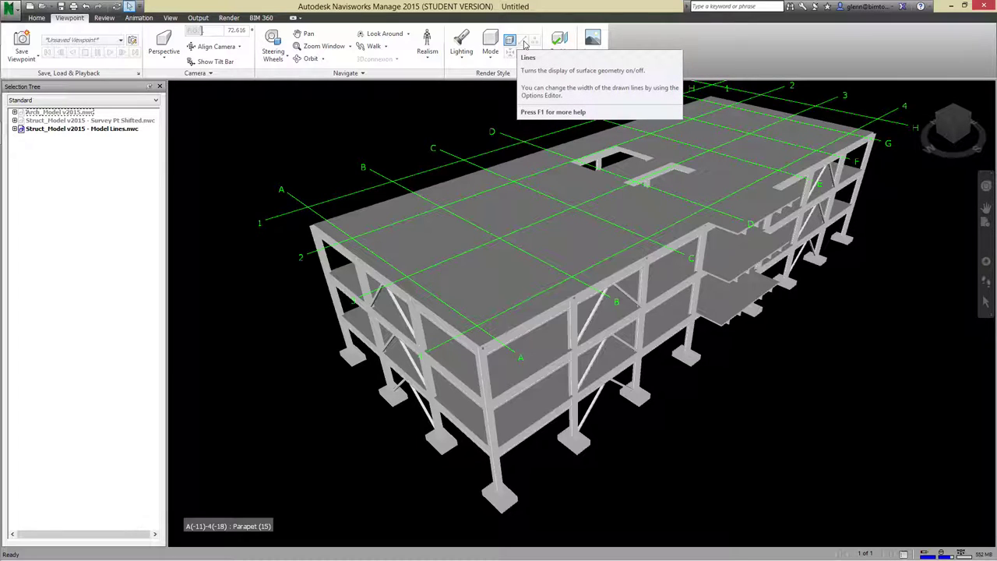
With the Model Lines file selected, turn Surfaces off, keeping Shaded mode
click(81, 129)
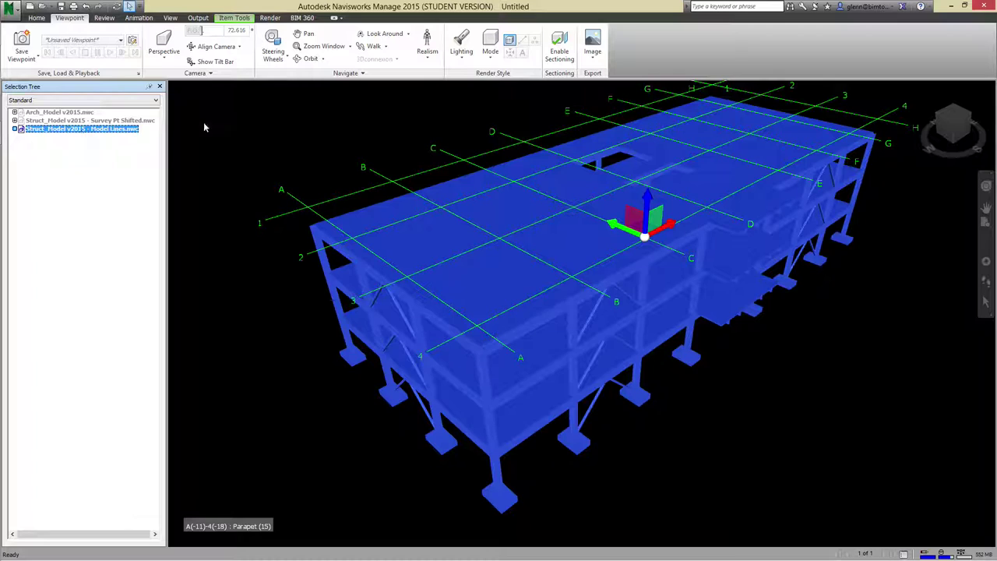
click(510, 42)
click(490, 51)
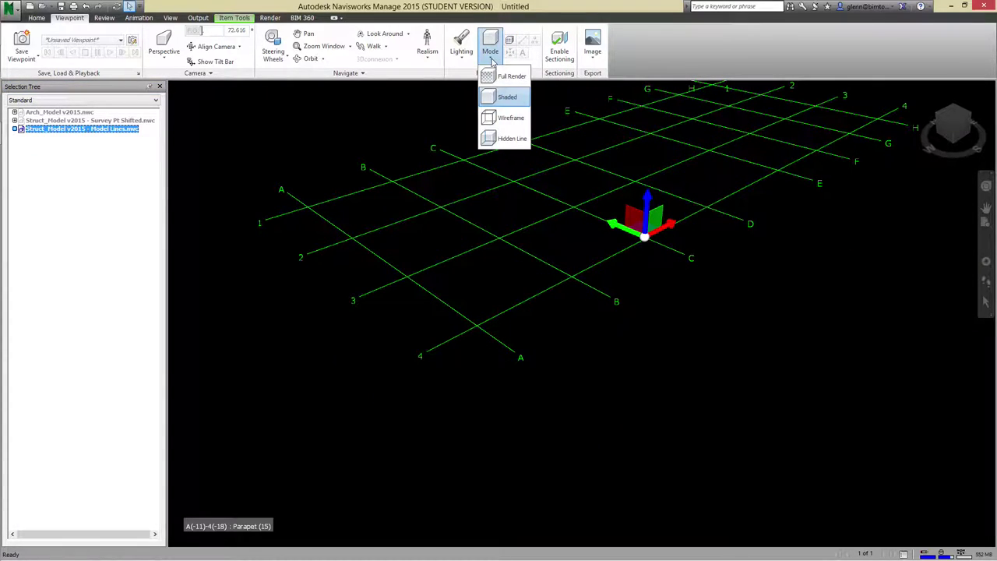
click(507, 96)
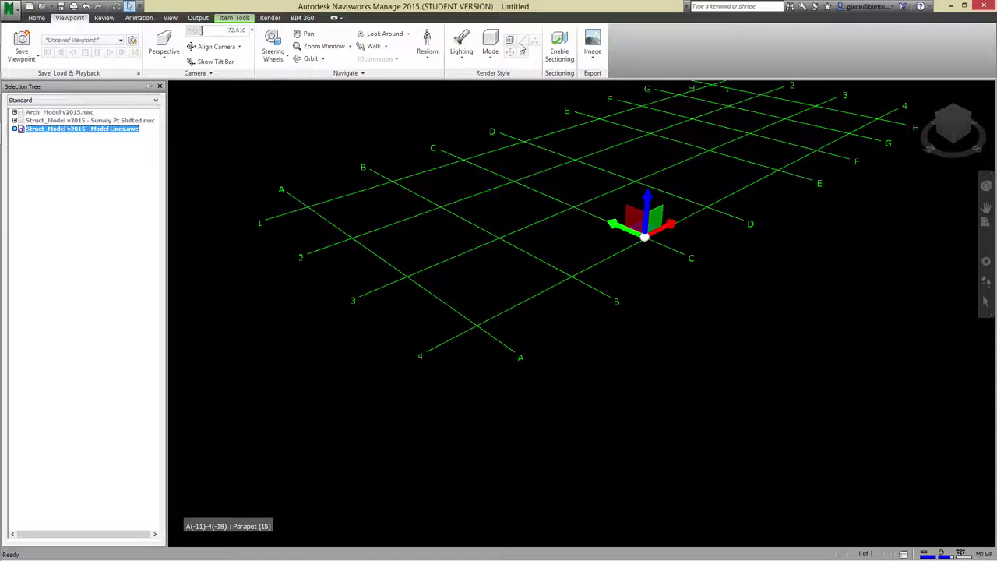
click(420, 169)
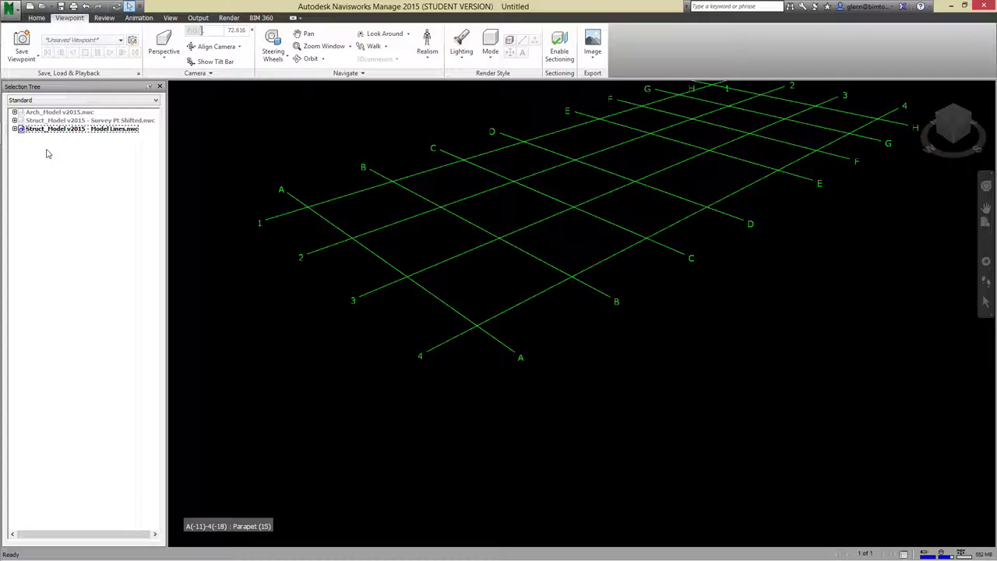
Expand the Model Lines file and its Level 1, Level 2, Level 3 and Roof nodes
click(15, 130)
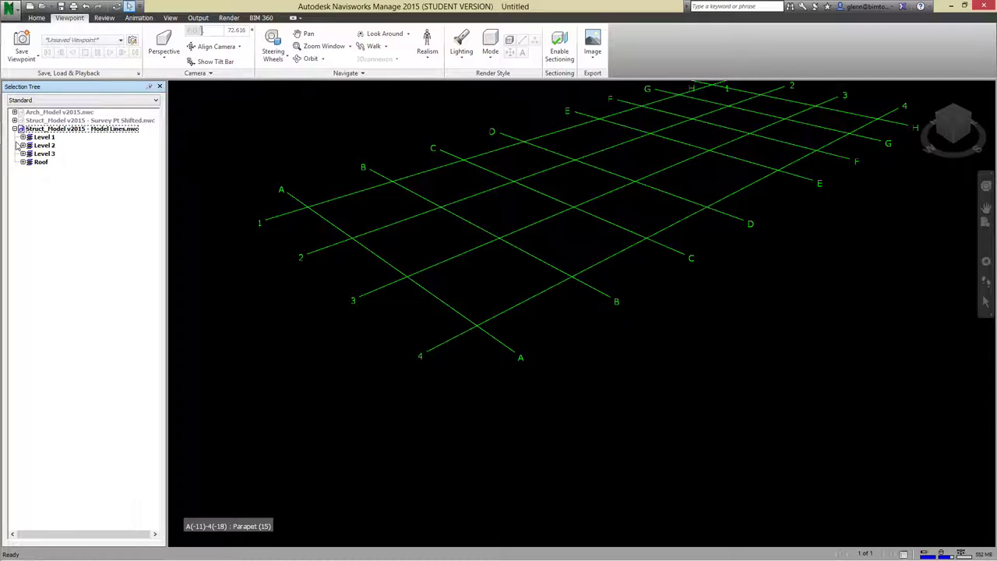
click(22, 137)
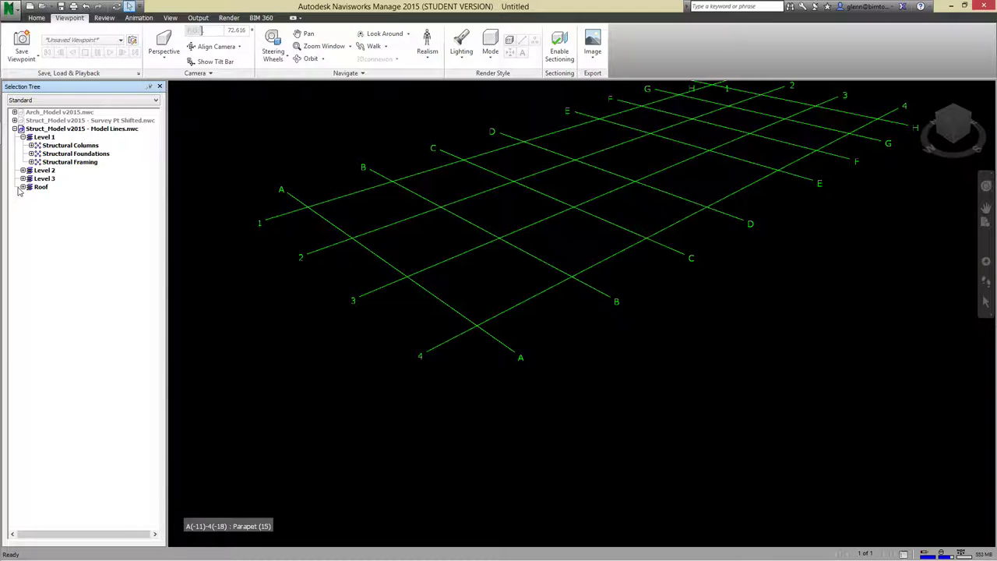
click(23, 187)
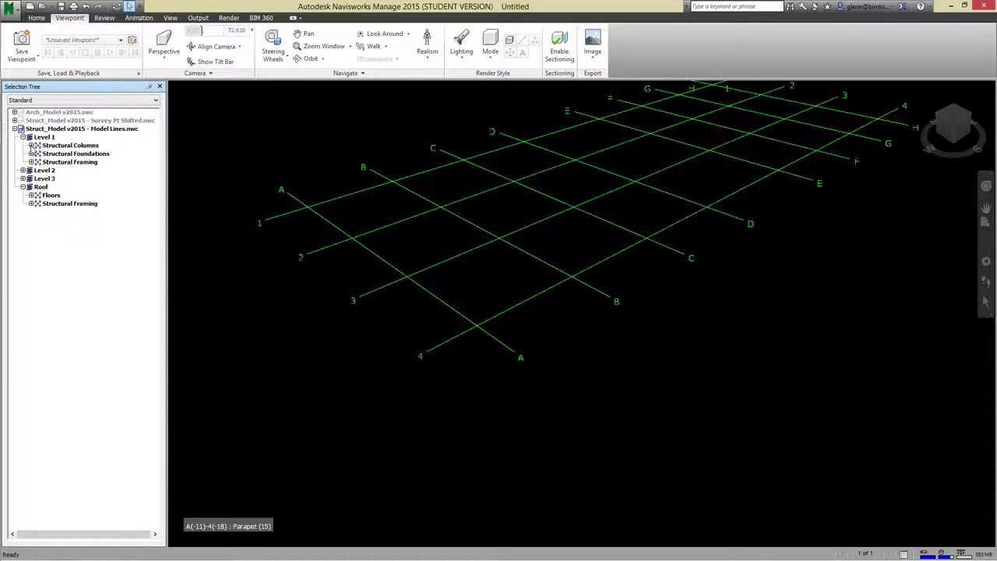
click(23, 178)
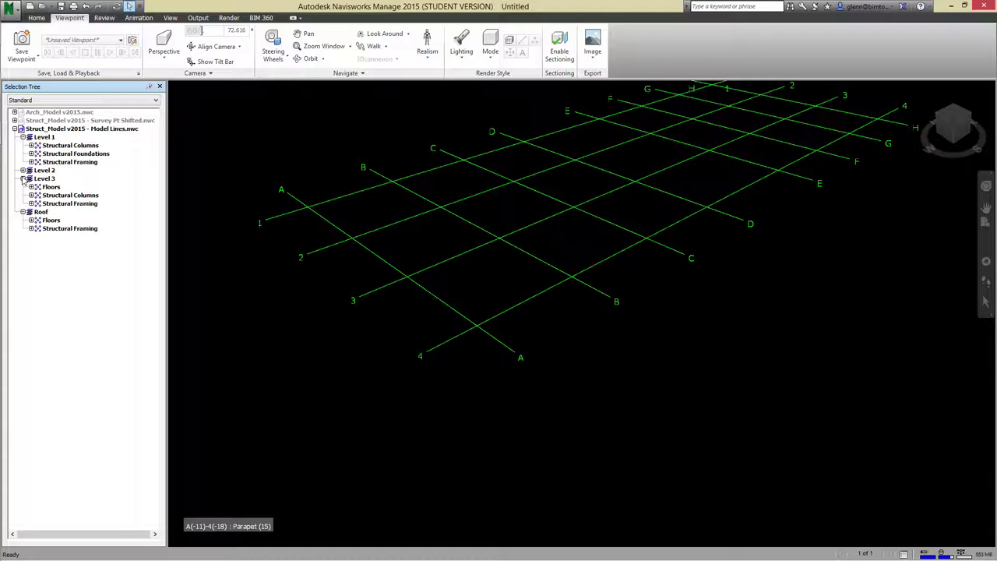
click(23, 170)
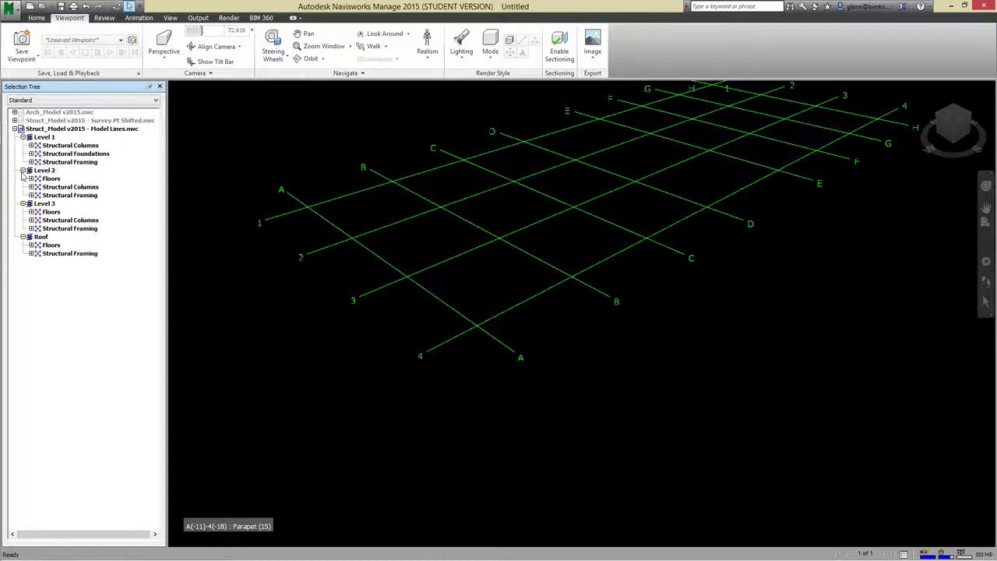
click(70, 130)
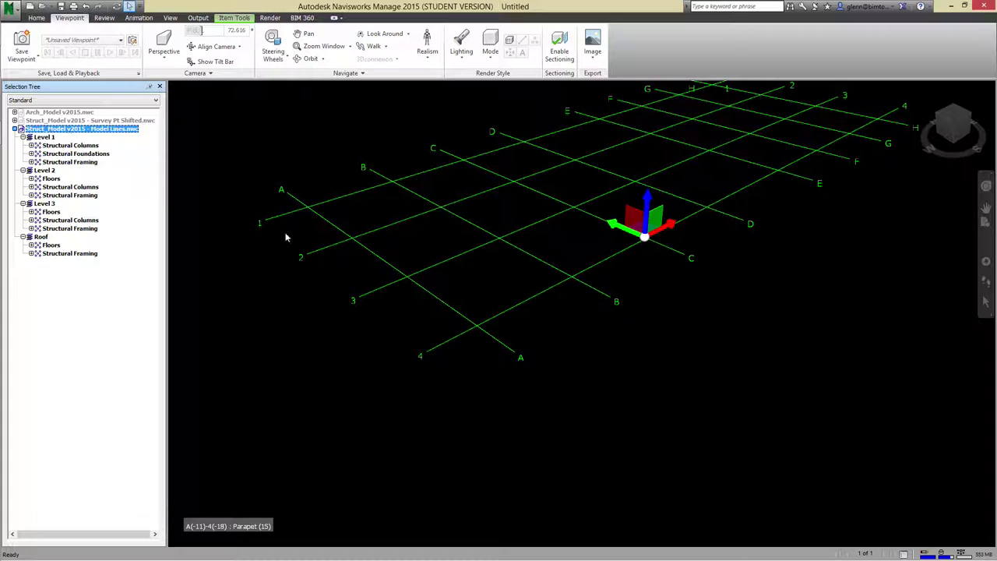
click(271, 199)
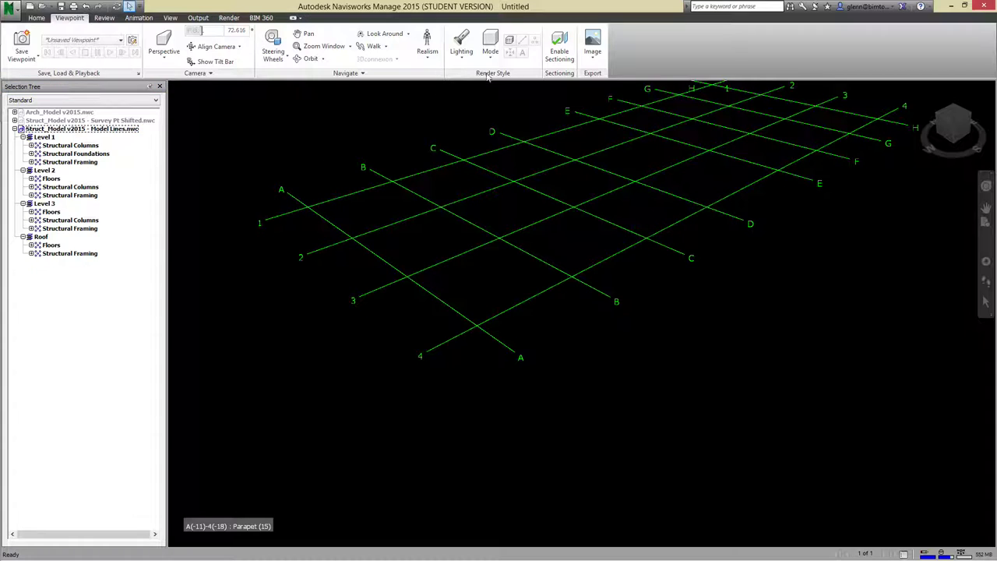
Turn Surfaces back on, checking the projection and render mode lists without changing them
click(510, 41)
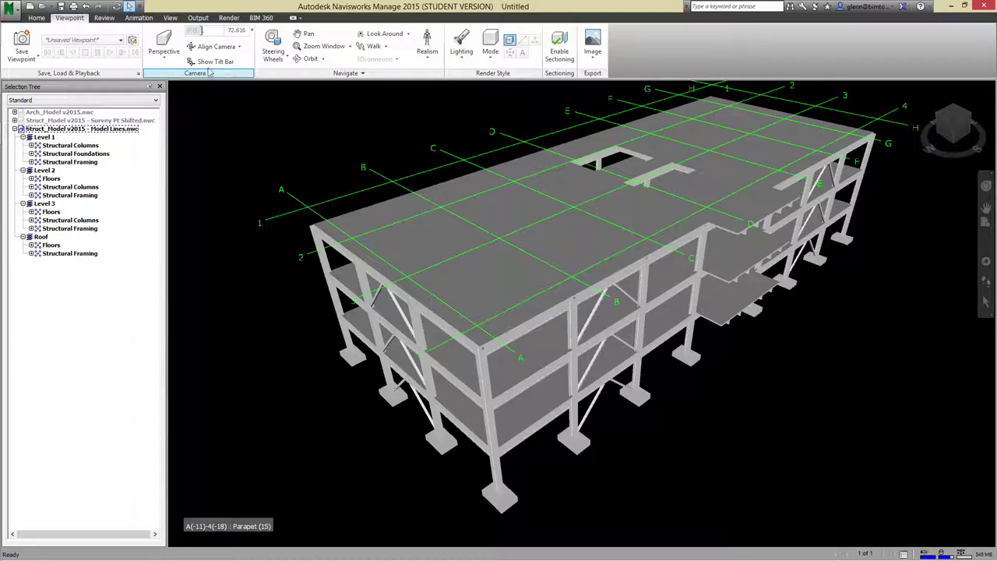
click(168, 61)
click(169, 75)
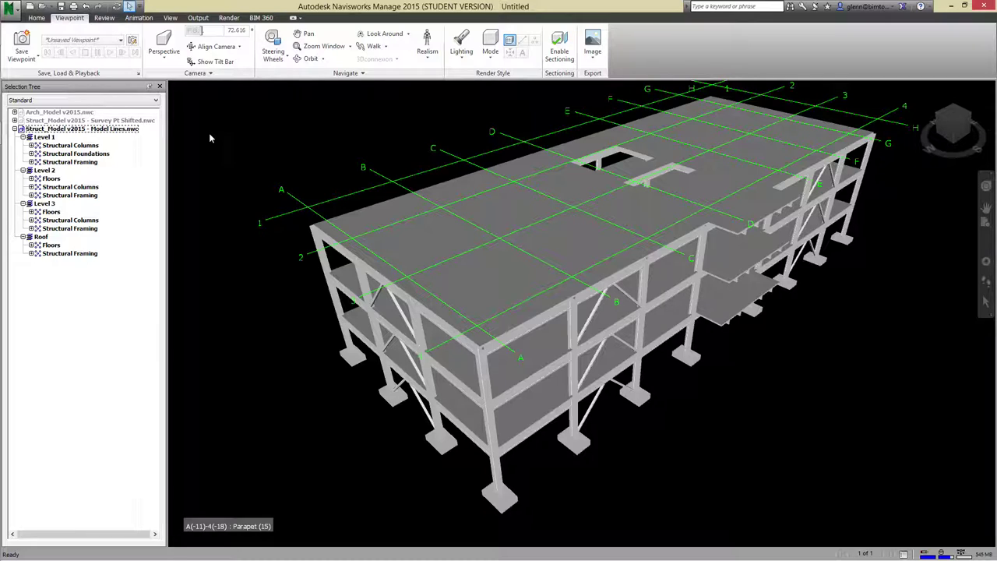
click(490, 62)
click(337, 136)
mouse_move(2, 405)
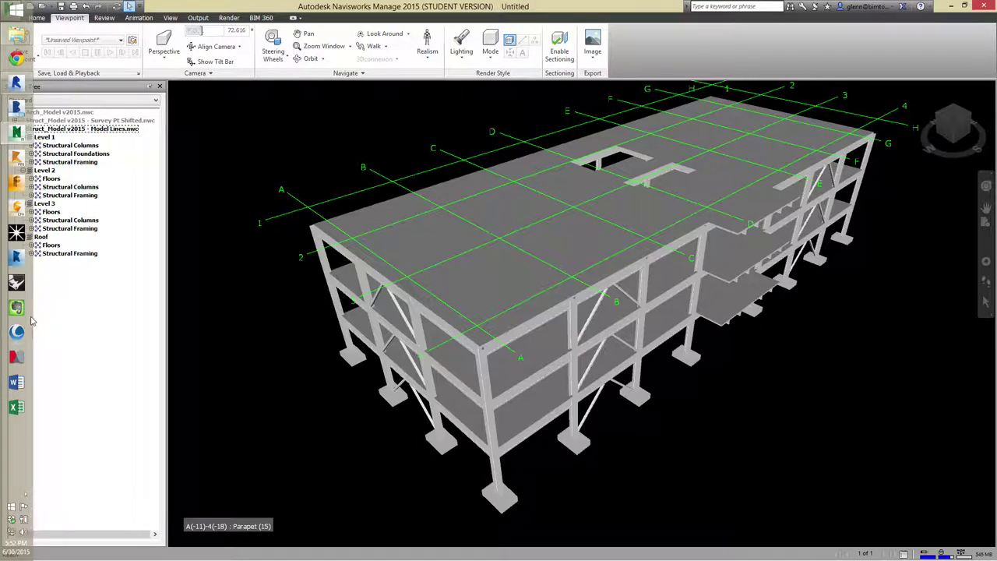
In Revit, select and deselect the green model line beside the building to check it
click(17, 81)
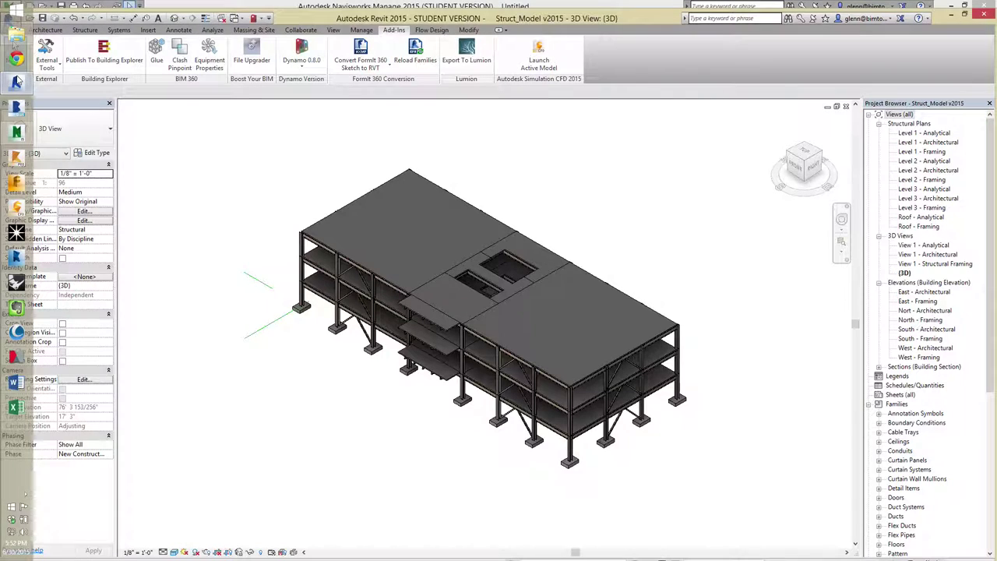
click(264, 288)
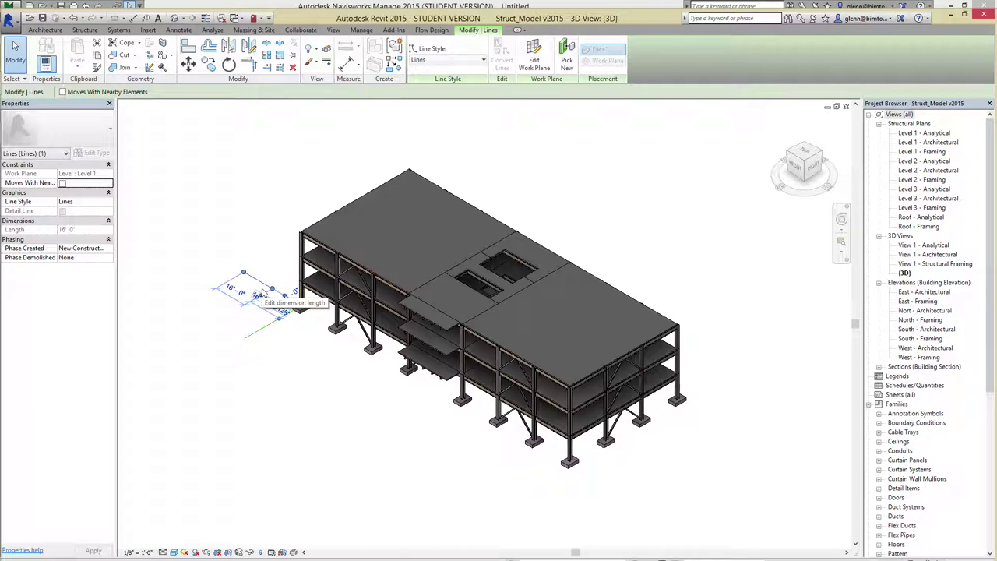
click(249, 251)
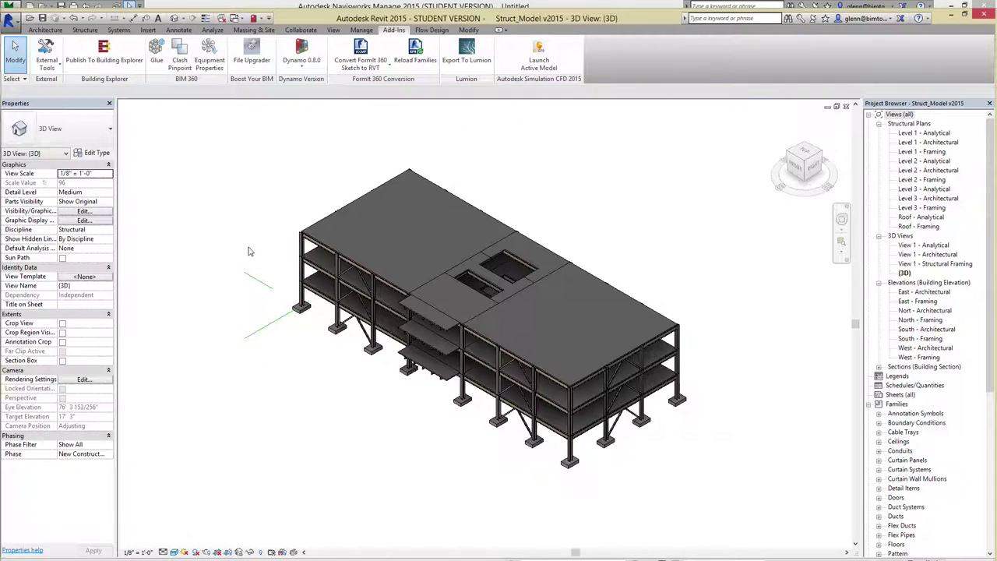
click(269, 288)
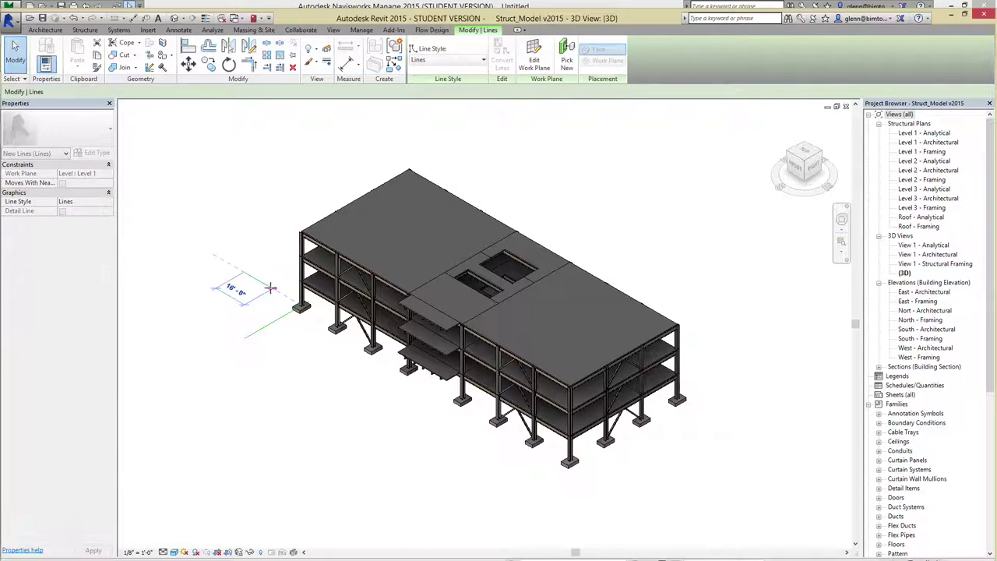
click(277, 362)
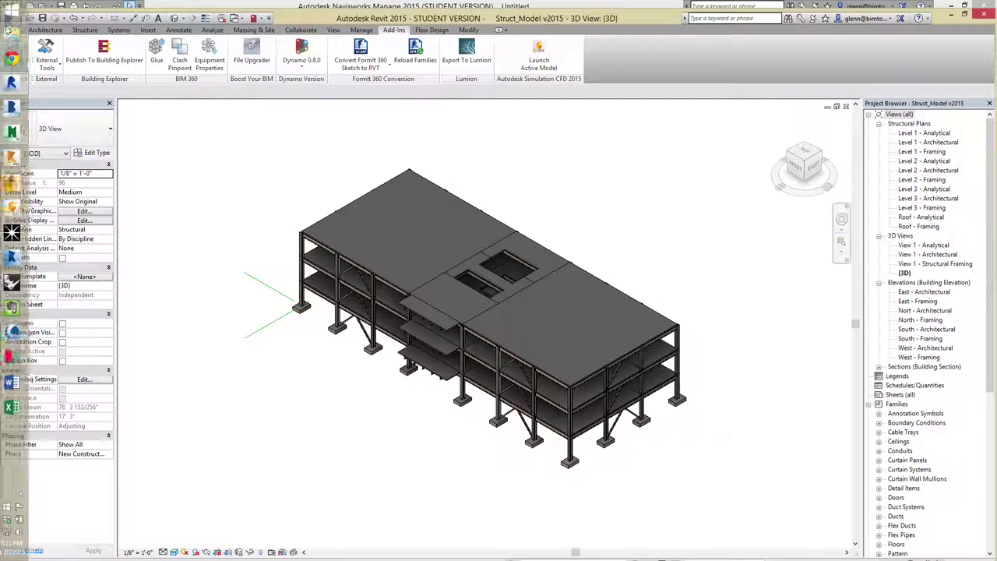
Save the project as 'Struct_Model v2015 with Model Lines'
click(10, 22)
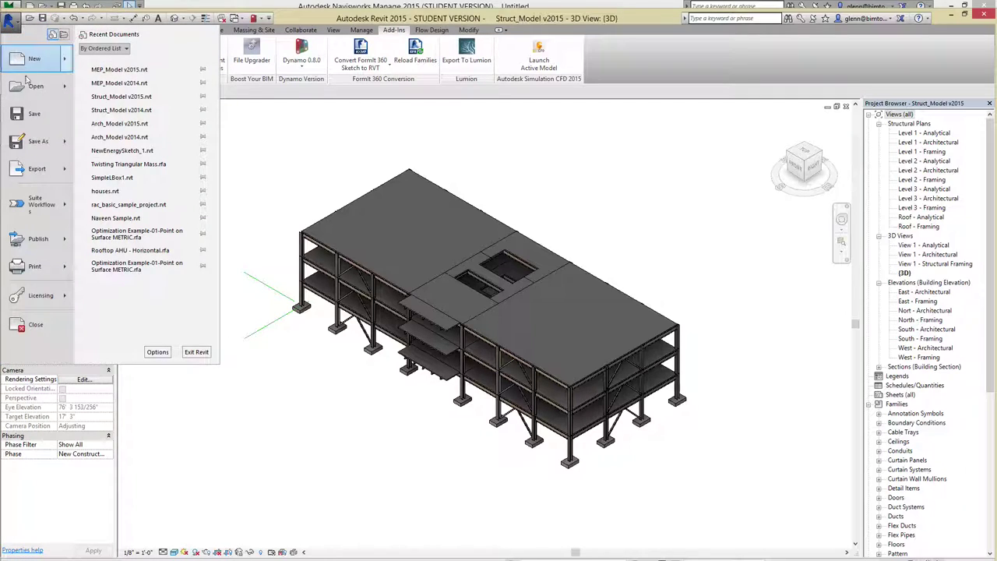
mouse_move(34, 143)
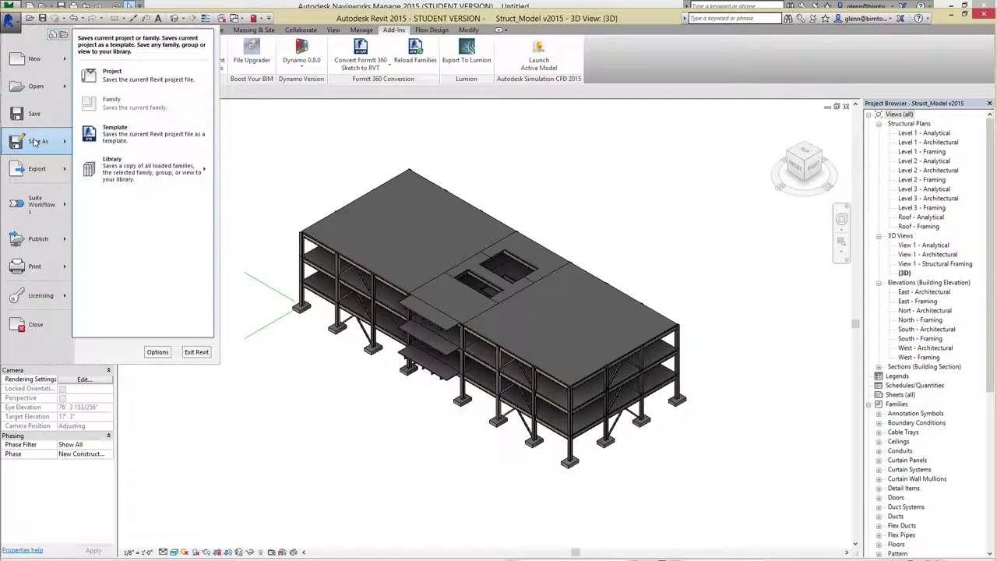
click(134, 74)
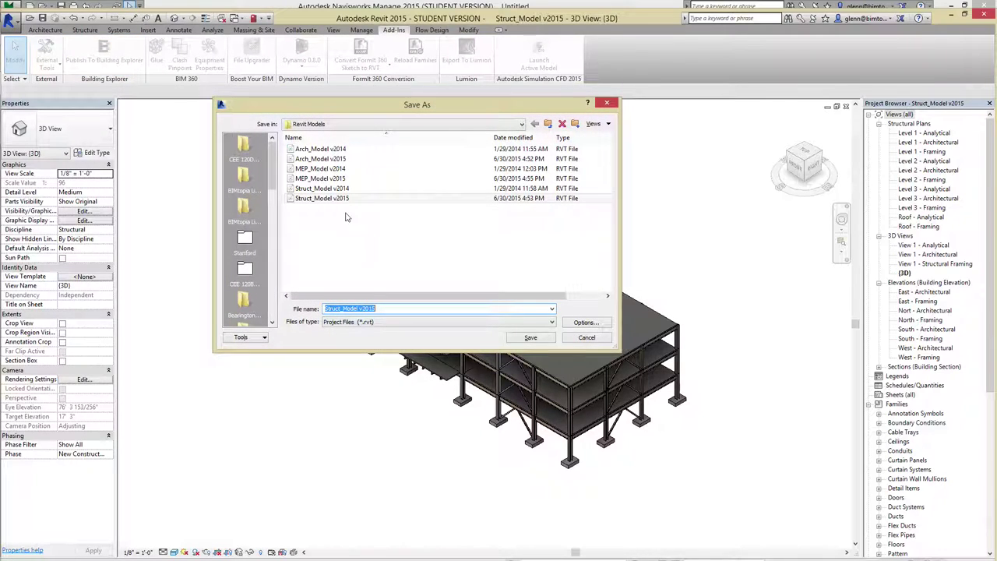
click(381, 310)
key(Return)
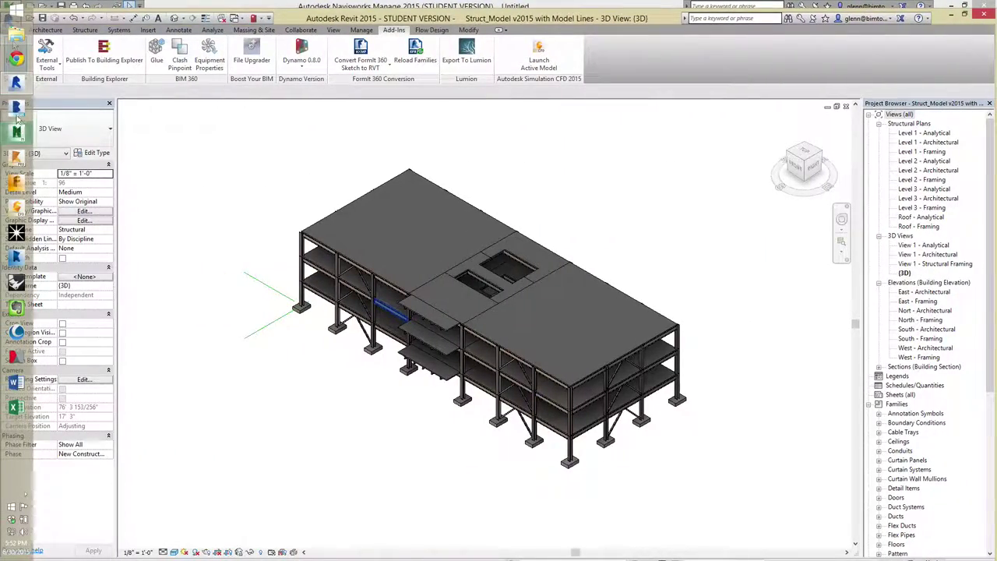
Bring Navisworks back to the front on its Home tab
click(16, 131)
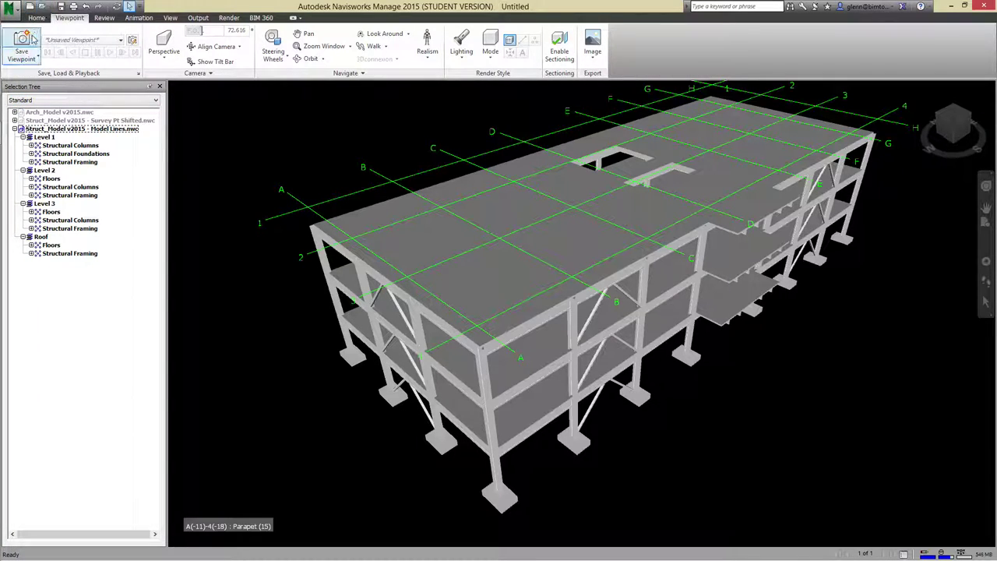
click(37, 18)
Append Struct_Model v2015 with Model Lines.rvt from Low-Rise Mixed Use > Revit Models, filtering for Revit files
click(23, 53)
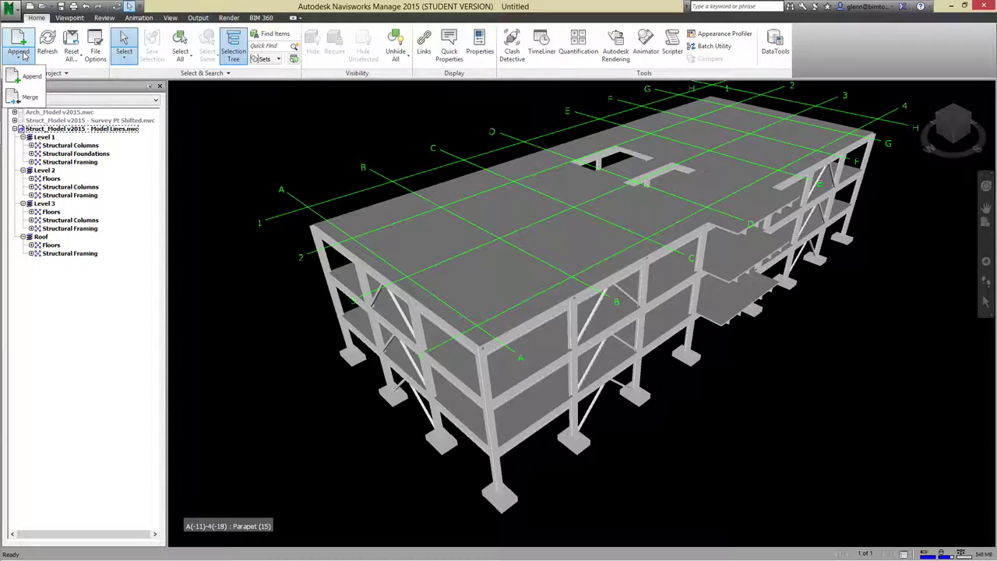
click(30, 78)
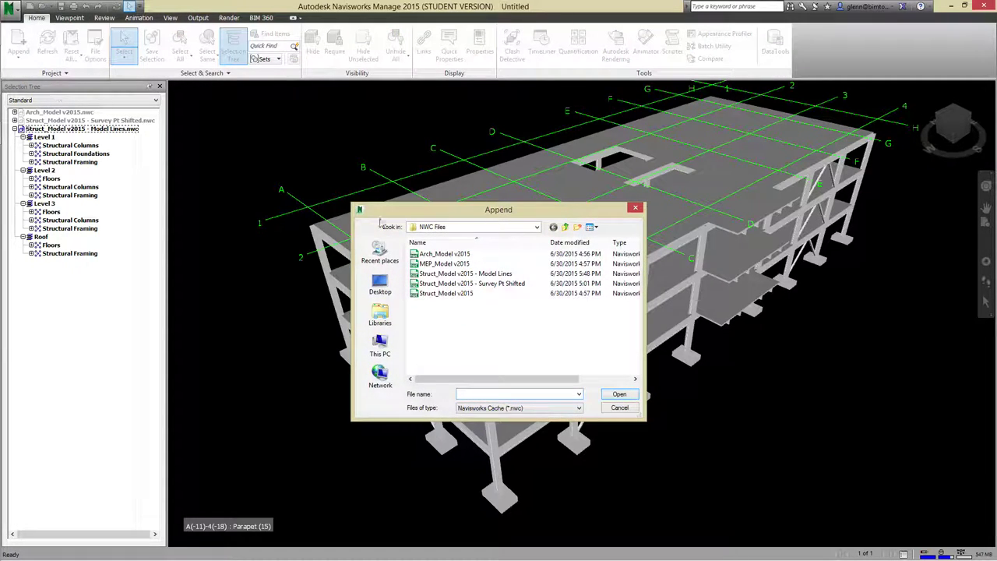
click(471, 227)
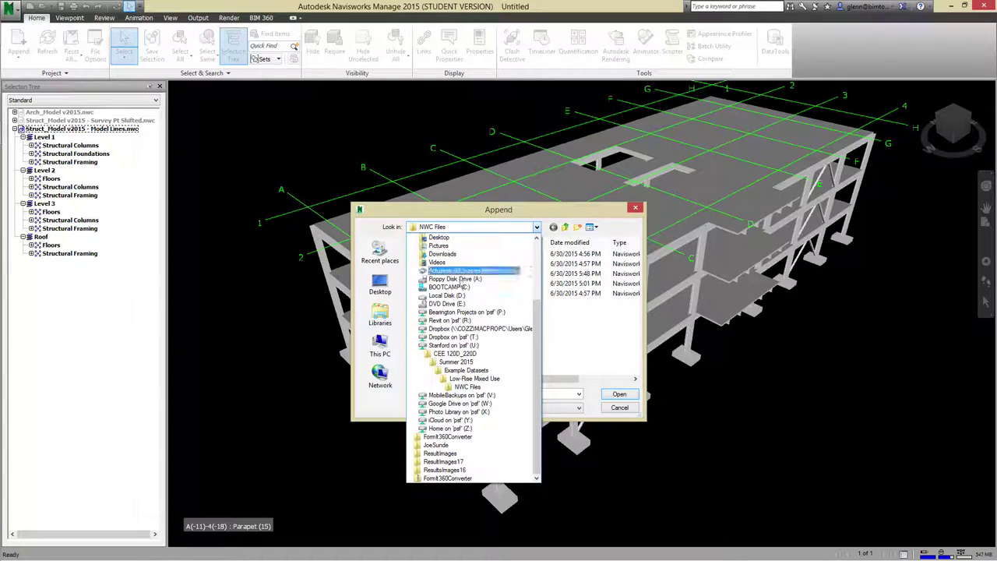
click(475, 380)
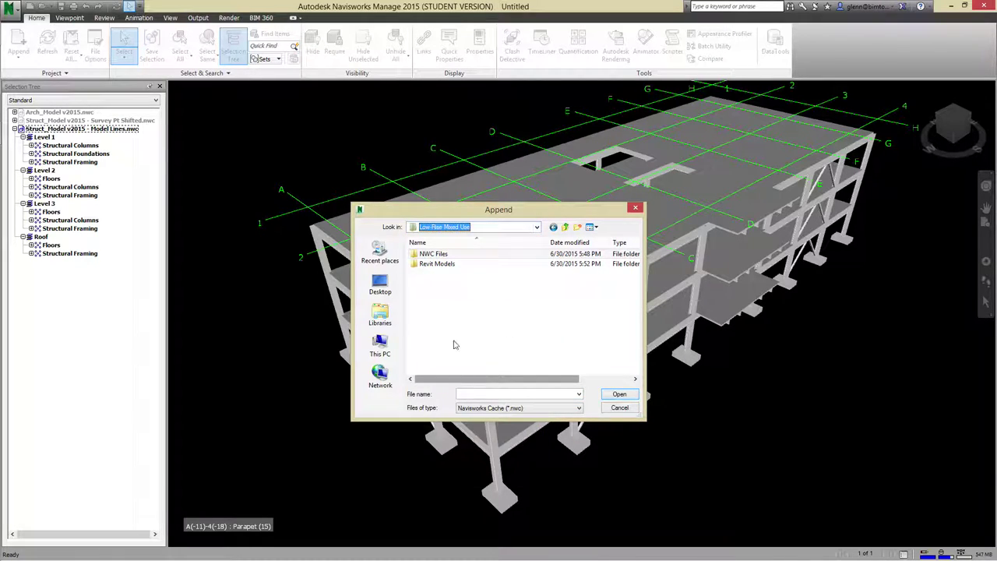
double_click(436, 266)
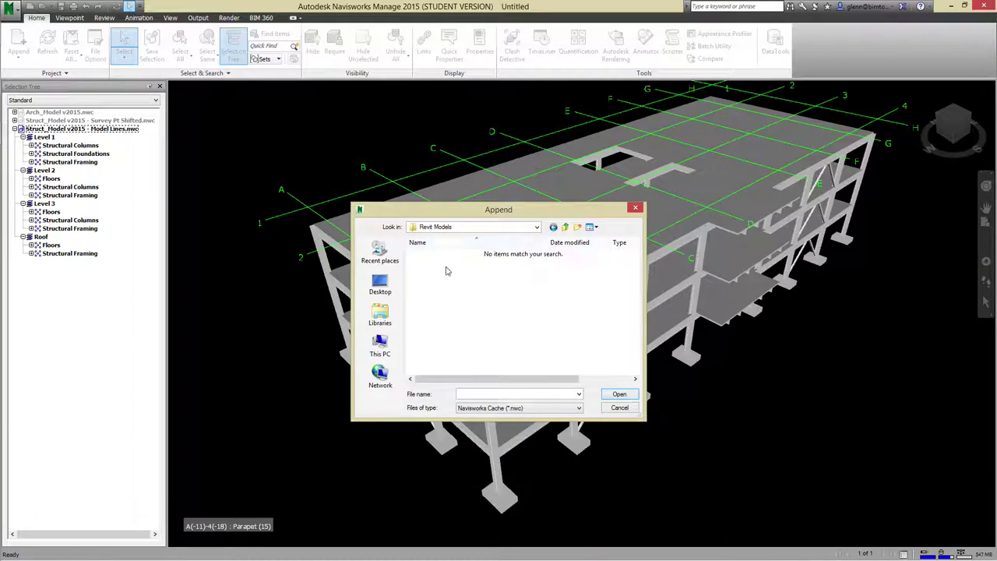
click(502, 408)
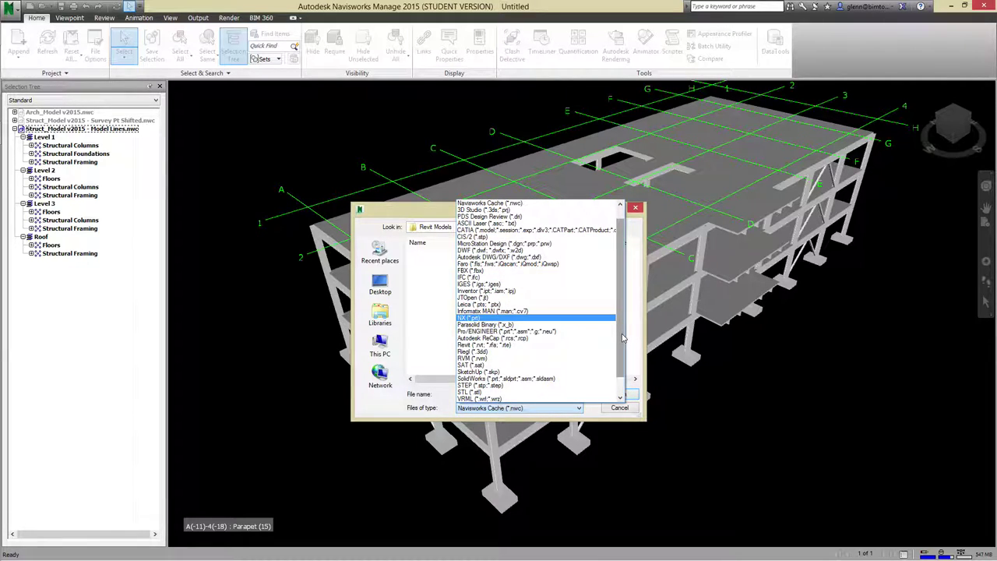
click(552, 345)
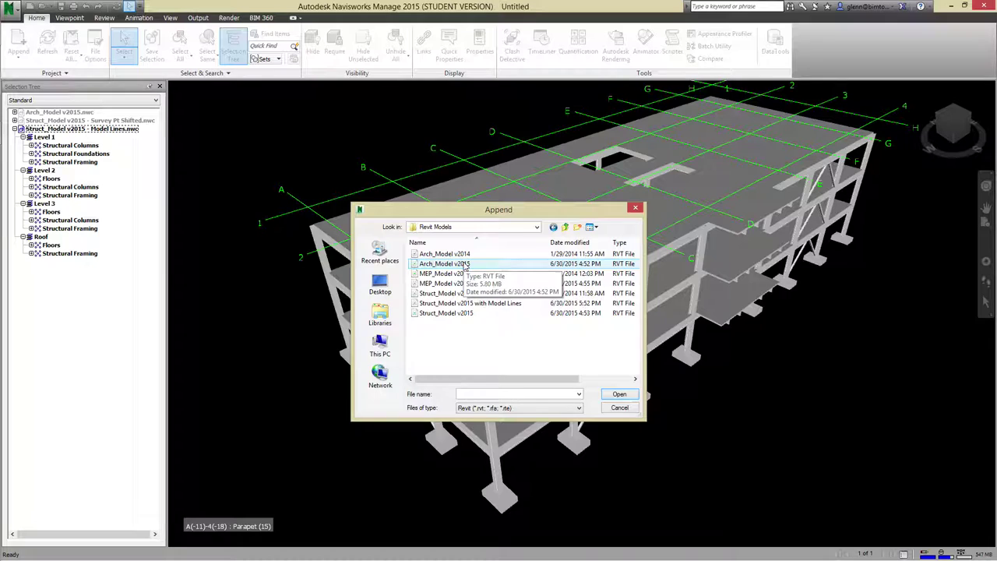
click(467, 303)
click(620, 395)
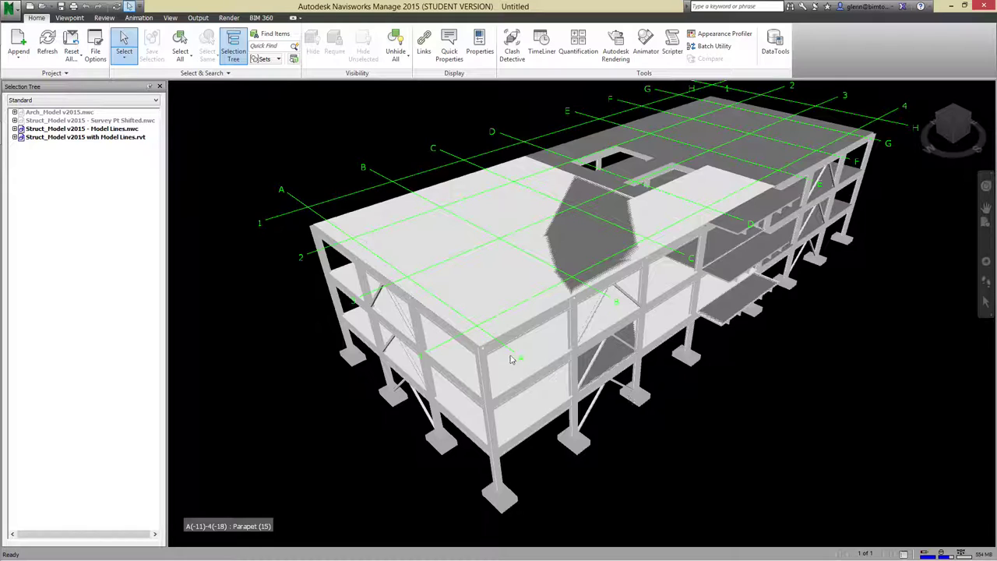
Expand the Revit model's Level 1 and Roof, plus the Model Lines NWC levels, then switch to the desktop
click(14, 137)
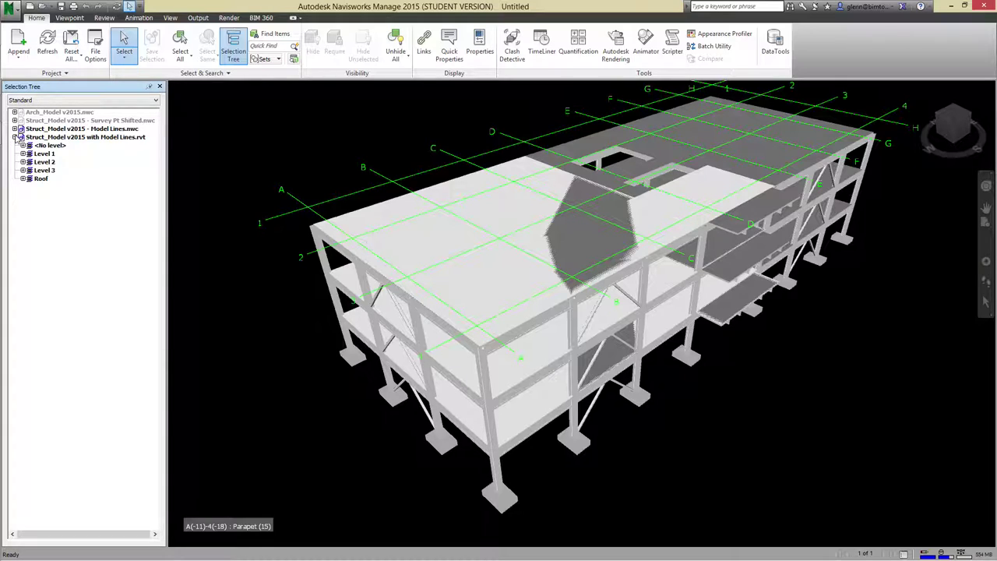
click(23, 153)
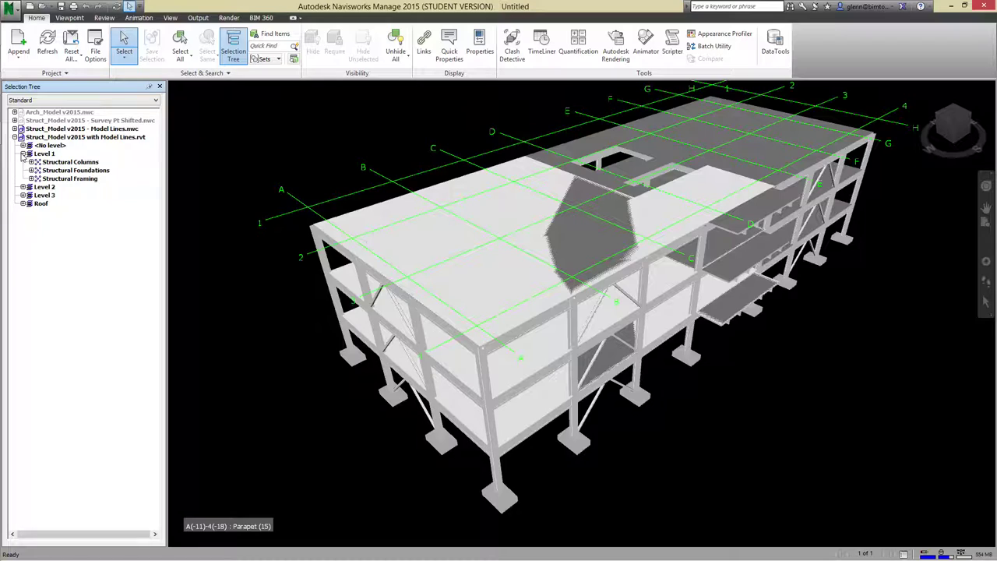
click(14, 128)
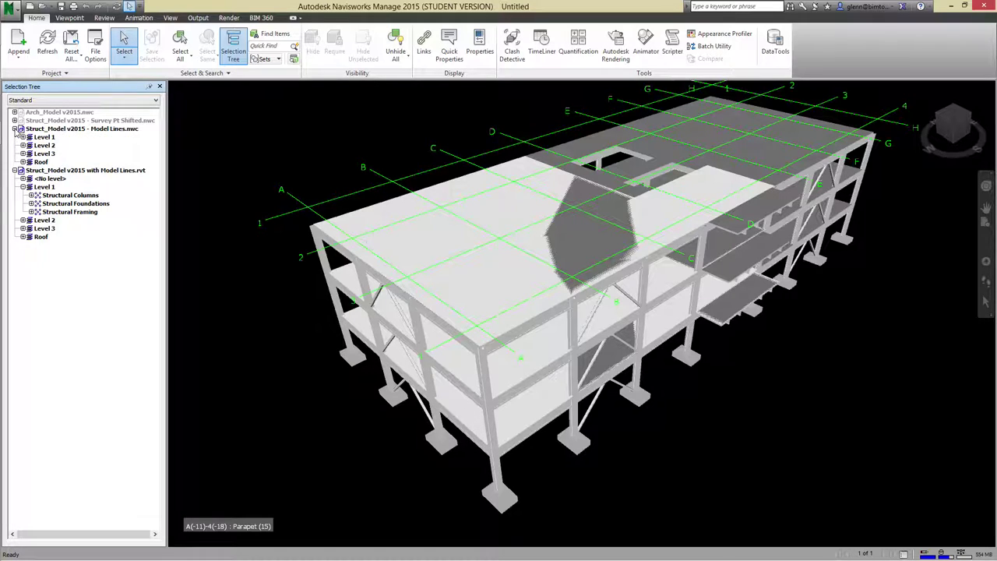
click(22, 235)
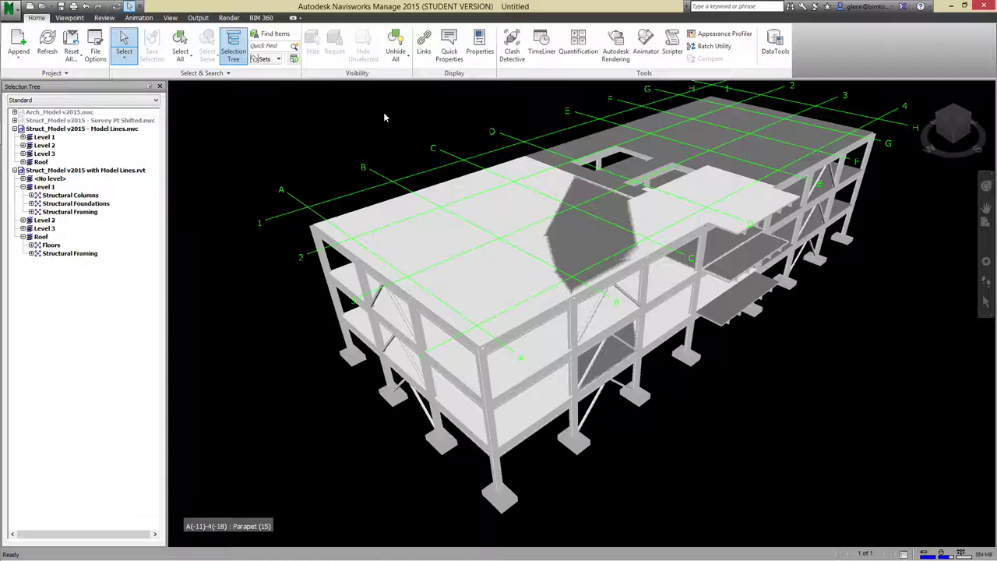
key(ctrl+Left)
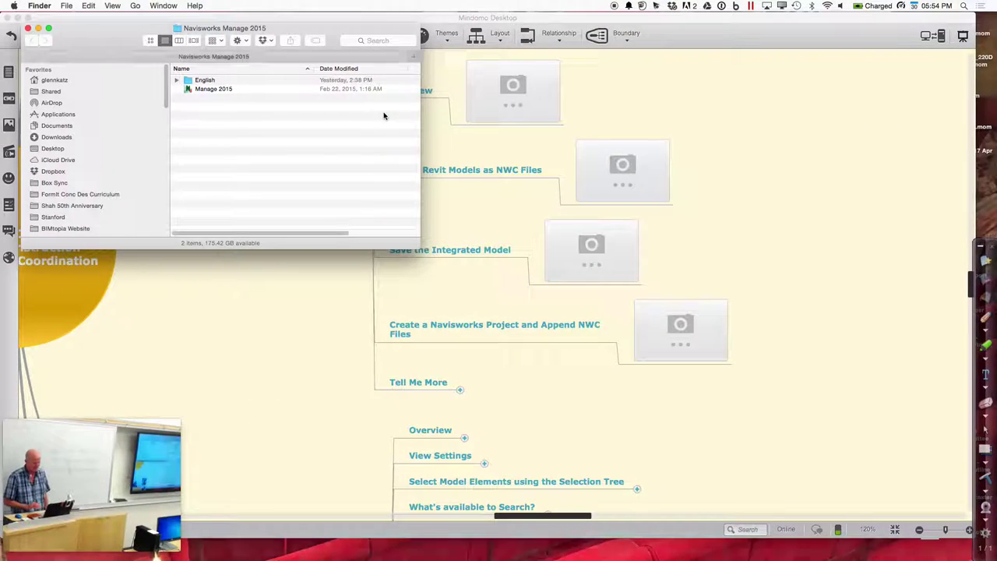
Bring Mindomo forward and collapse the 'Creating an Integrated Project Model' node
click(314, 387)
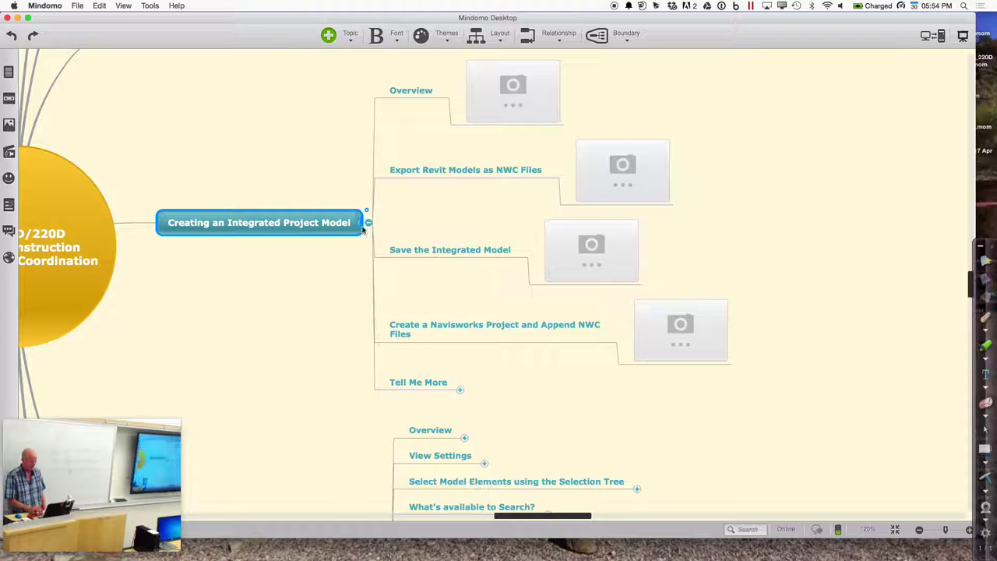
click(368, 223)
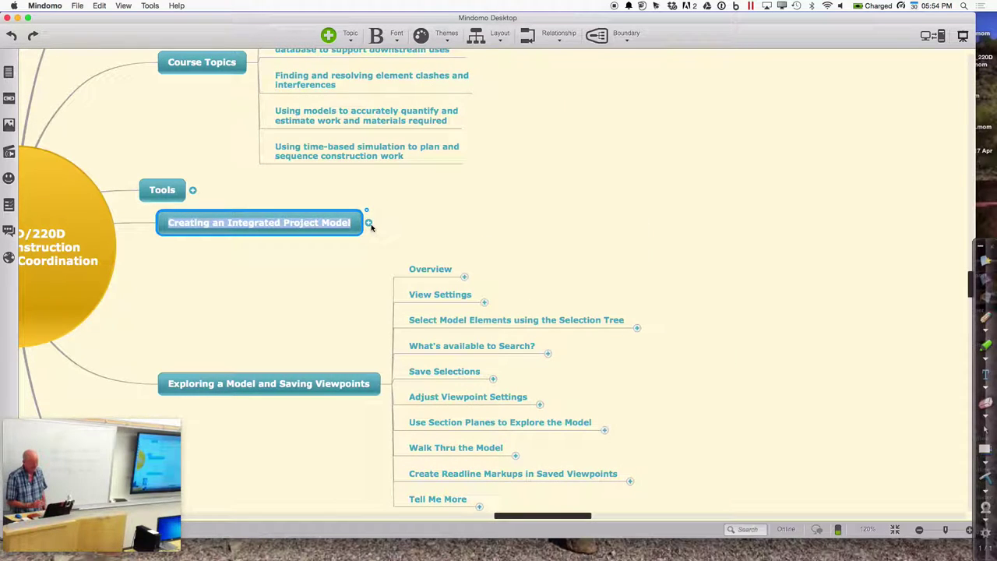
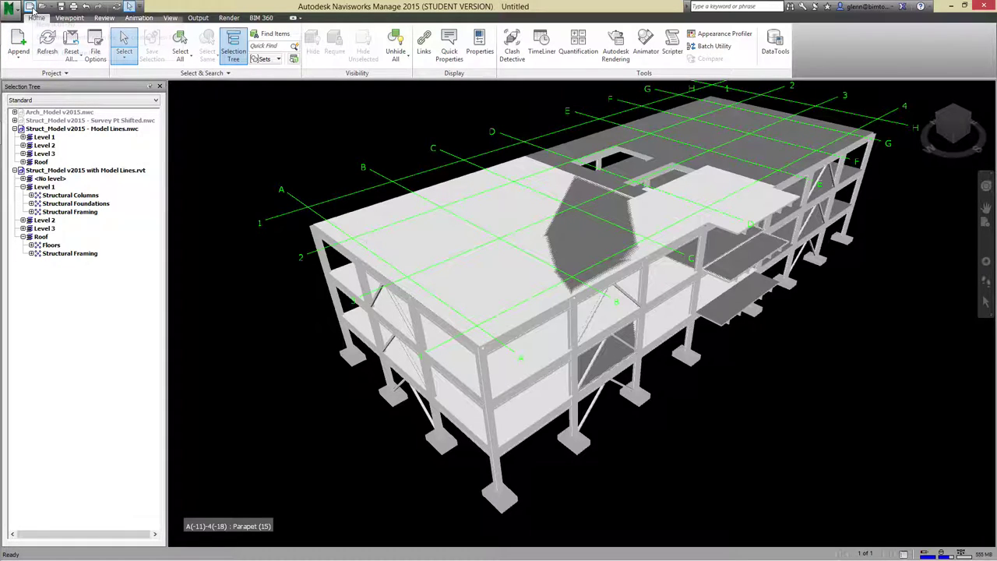
Start a new blank project without saving changes to Untitled.nwf
click(31, 7)
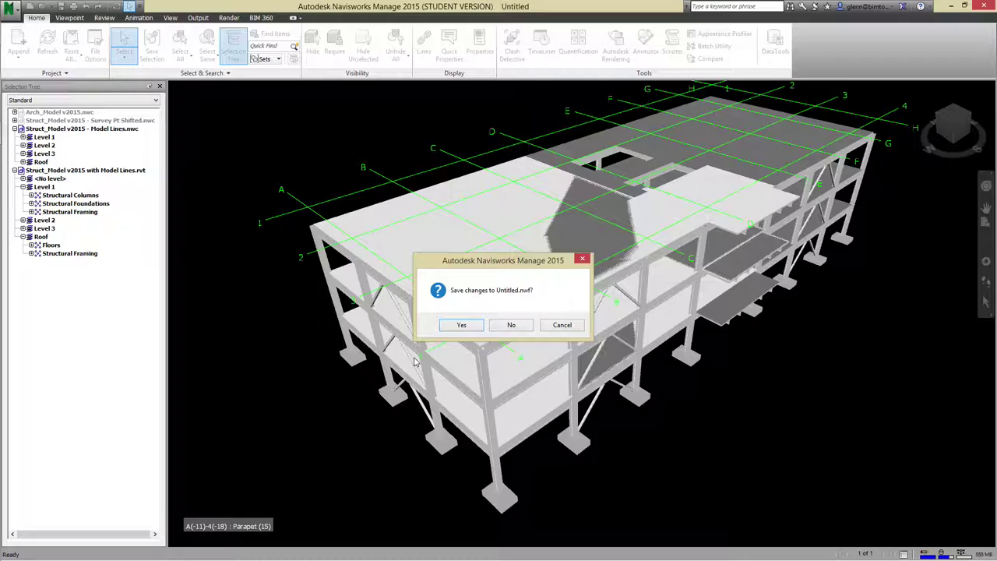
click(511, 324)
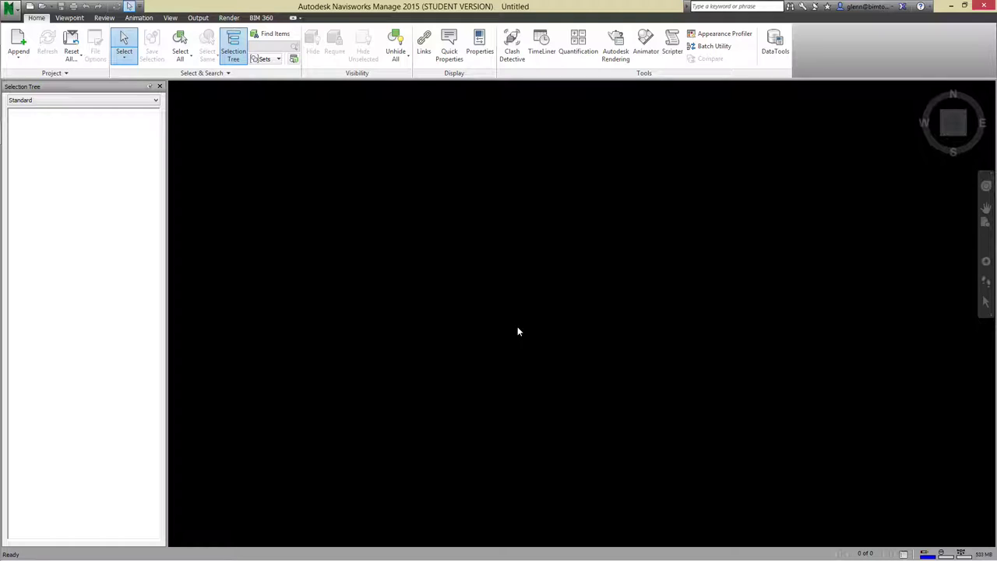
Append Architecture.nwc from Example Datasets > Conference Center > Navisworks Files, filtered to Navisworks Cache files
click(21, 59)
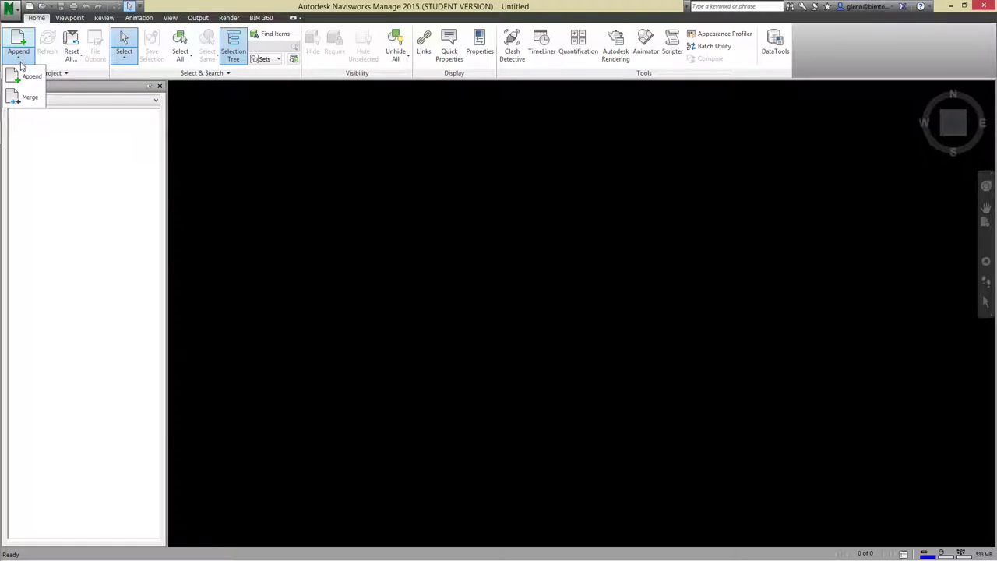
click(23, 78)
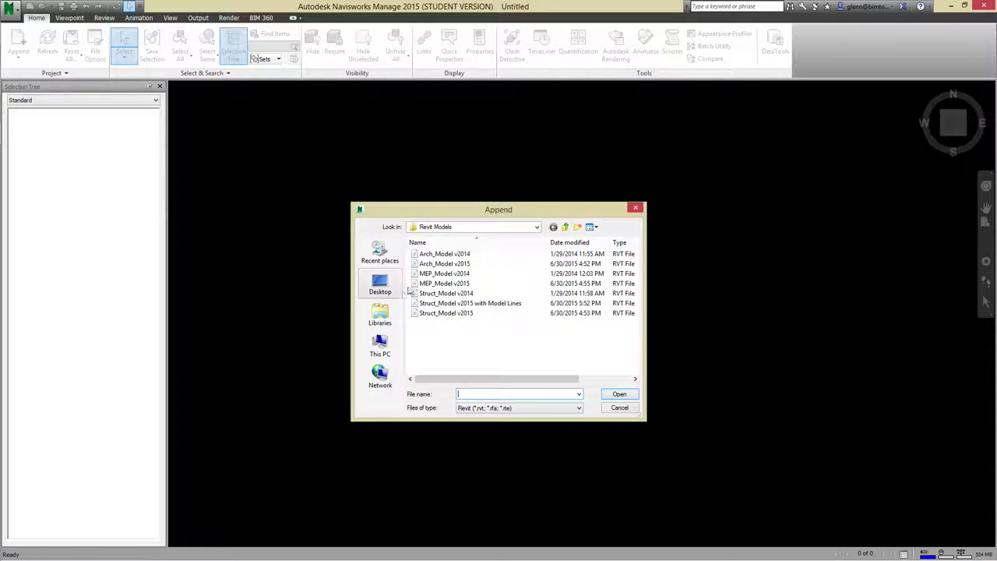
click(455, 226)
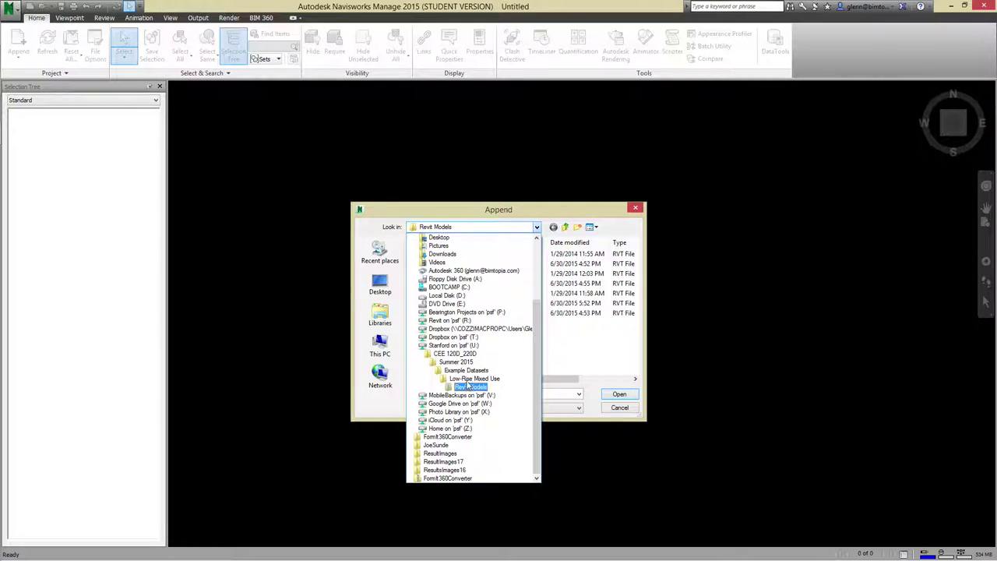
click(466, 370)
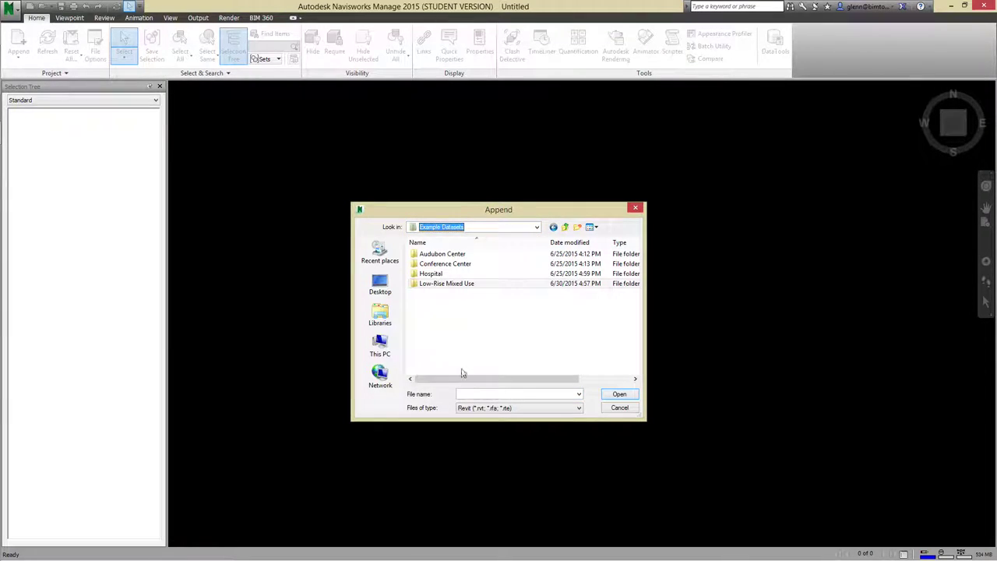
double_click(444, 264)
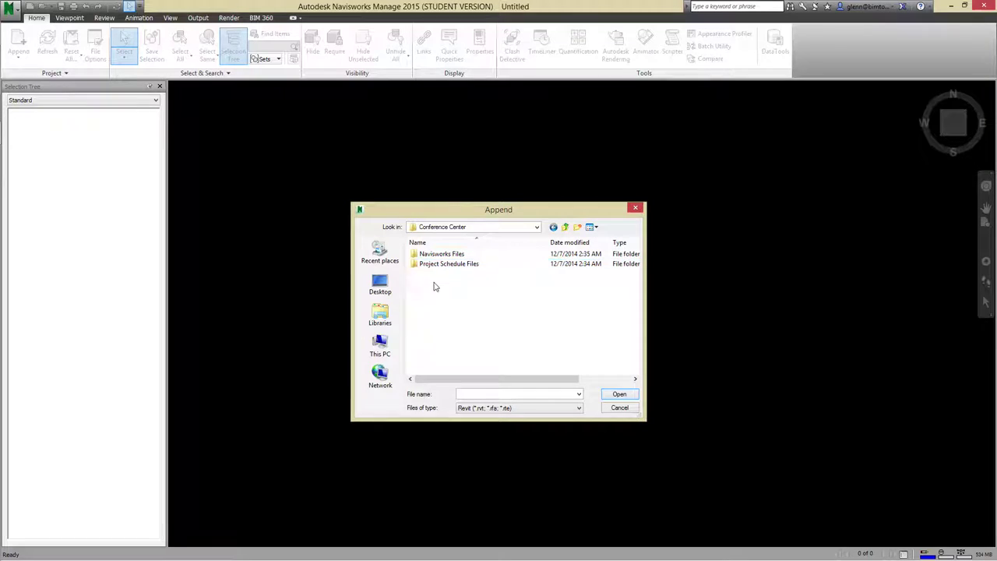
double_click(440, 255)
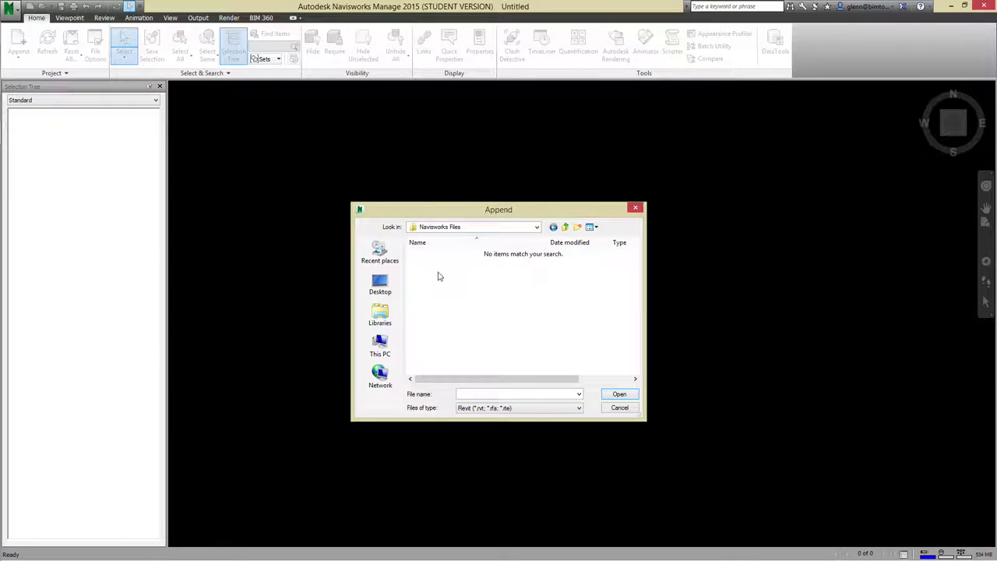
click(514, 409)
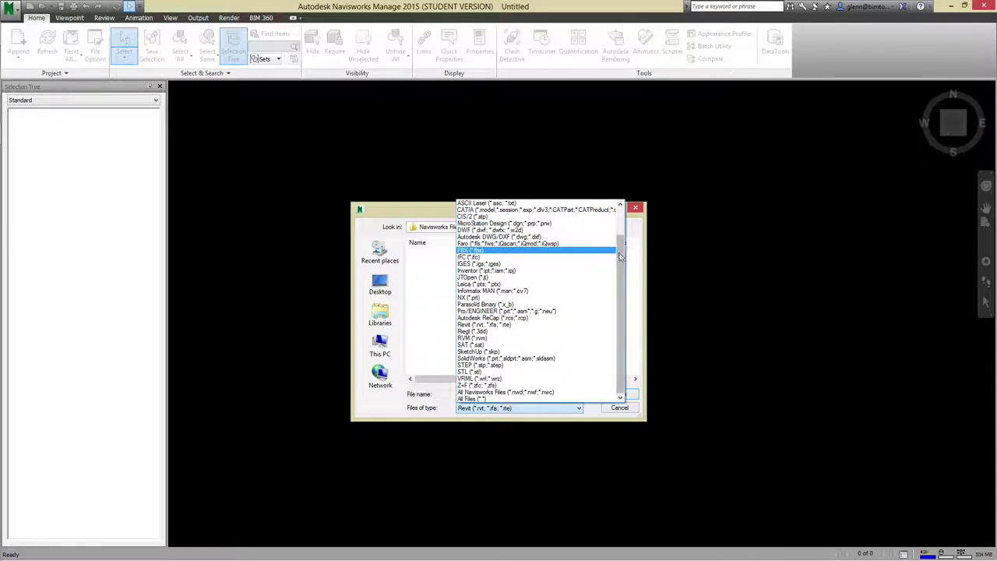
scroll(620, 255, up, 3)
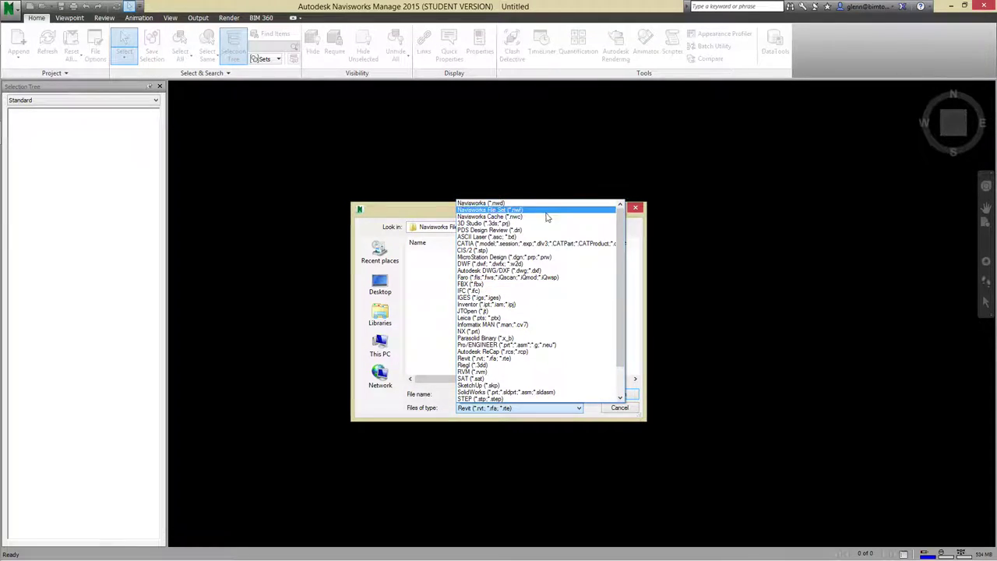
click(545, 218)
click(451, 253)
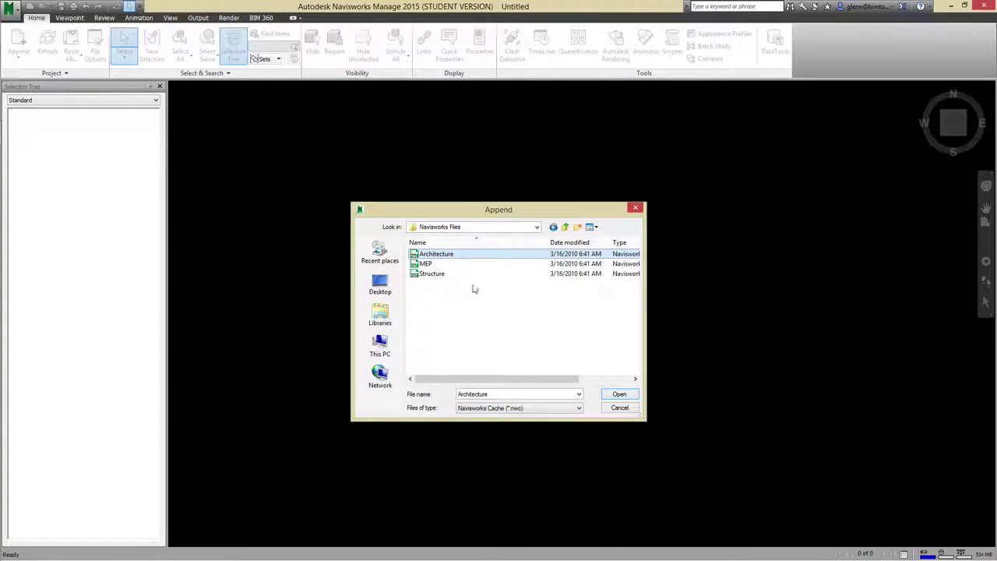
click(620, 394)
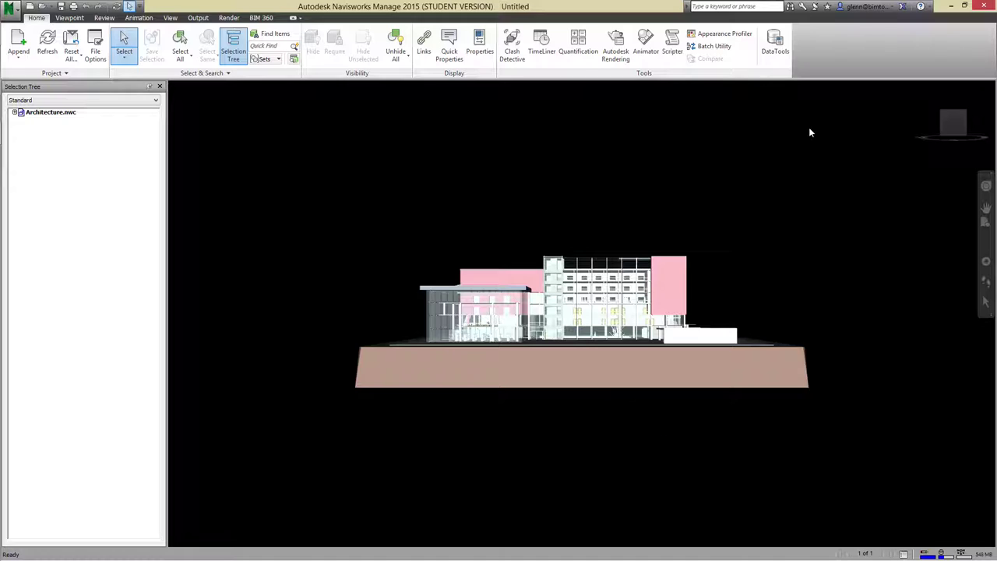
View the building from the ViewCube home, front and right views, then return home
mouse_move(922, 92)
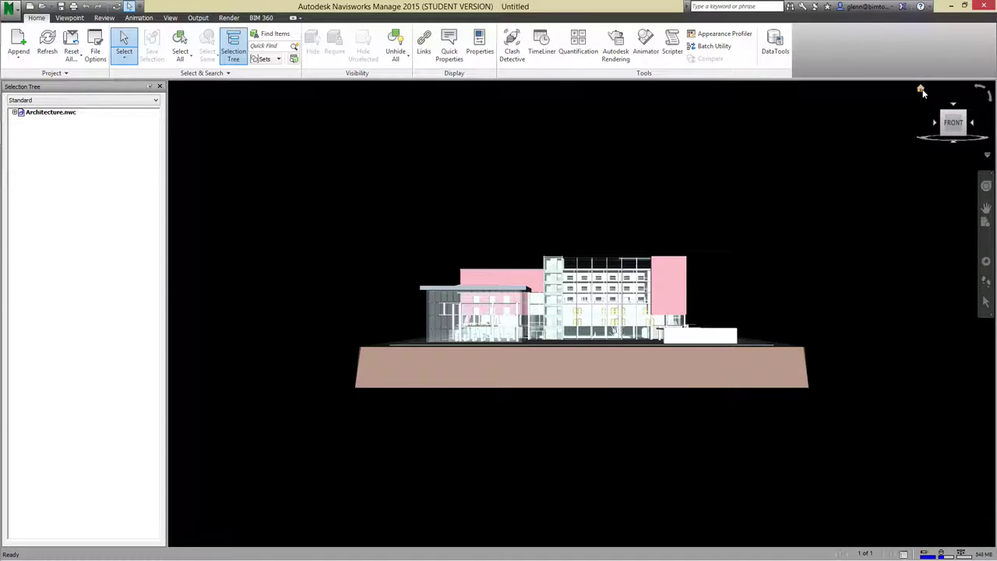
click(921, 90)
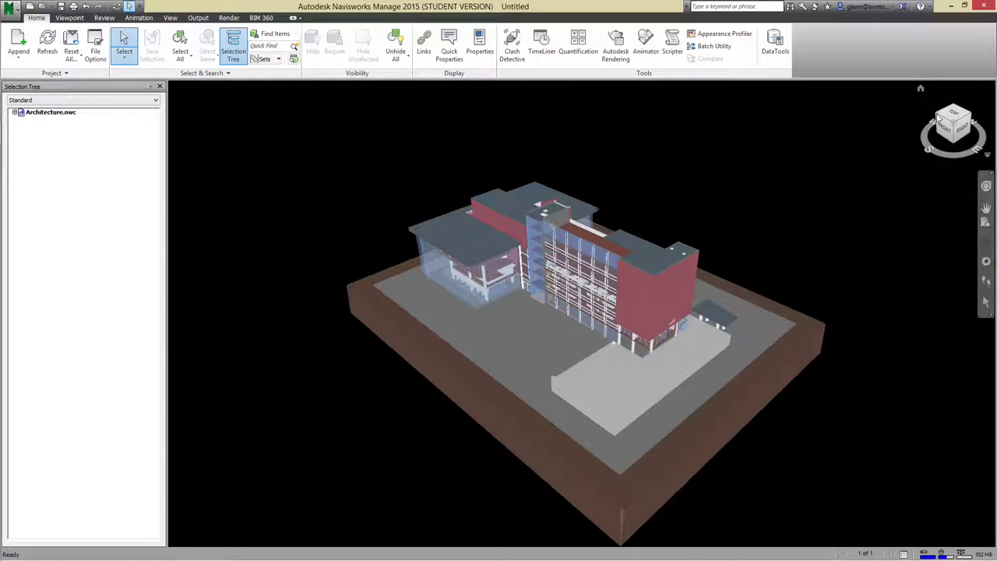
click(947, 130)
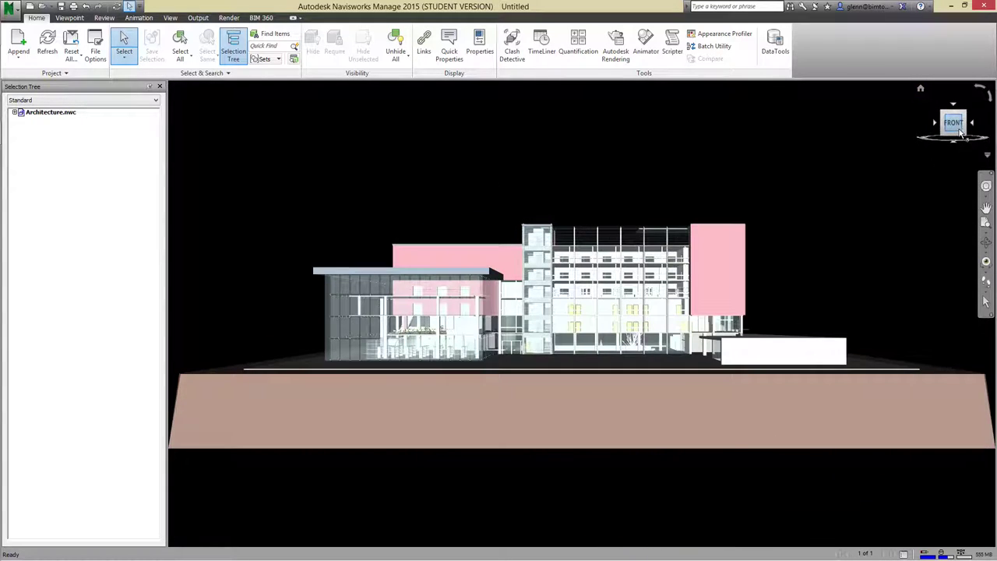
click(970, 125)
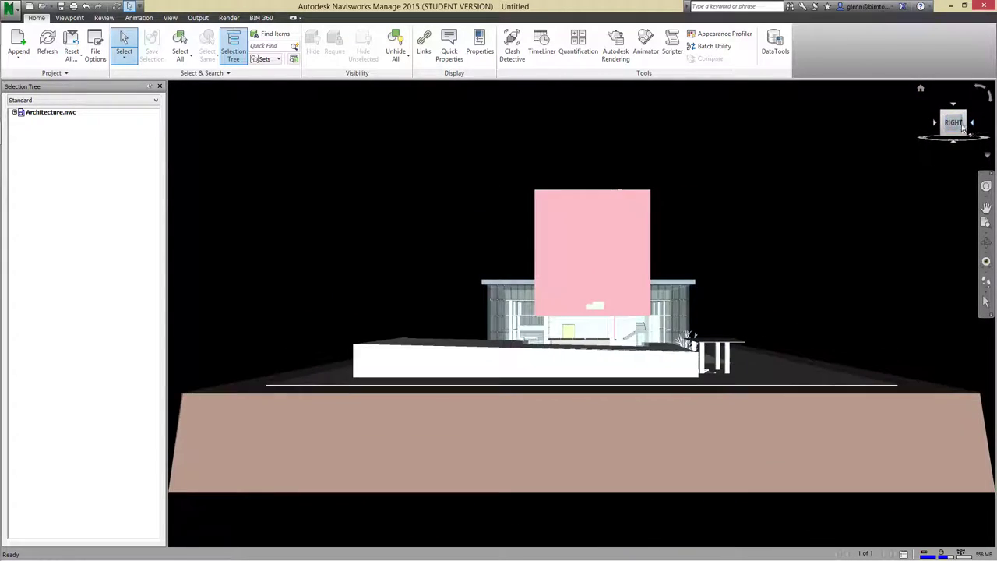
click(920, 90)
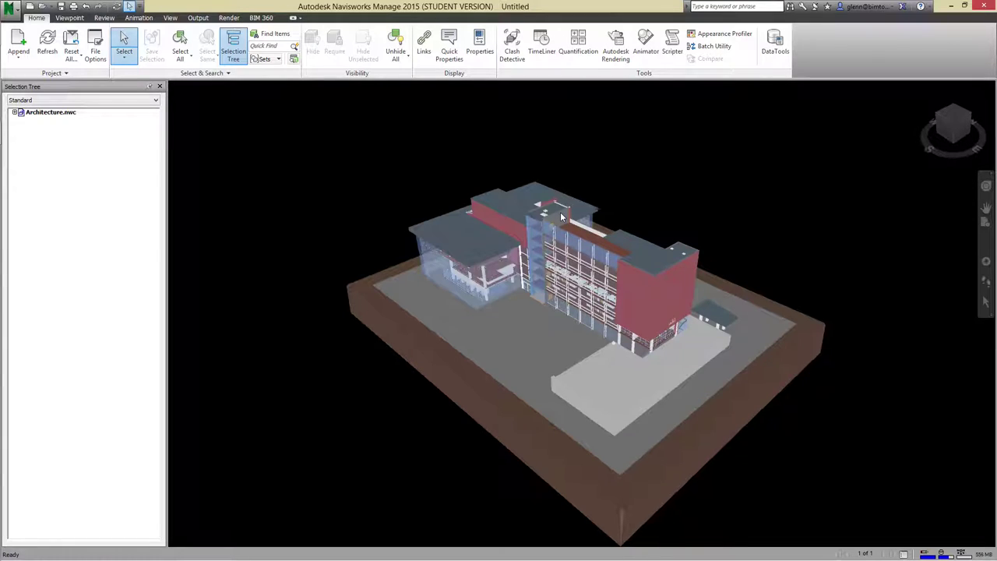
Orbit and pan the building with the Full Navigation Wheel
click(986, 190)
mouse_move(780, 232)
mouse_down()
mouse_move(734, 200)
mouse_move(825, 239)
mouse_move(740, 198)
mouse_move(797, 232)
mouse_move(783, 244)
mouse_up()
drag(800, 256, 775, 233)
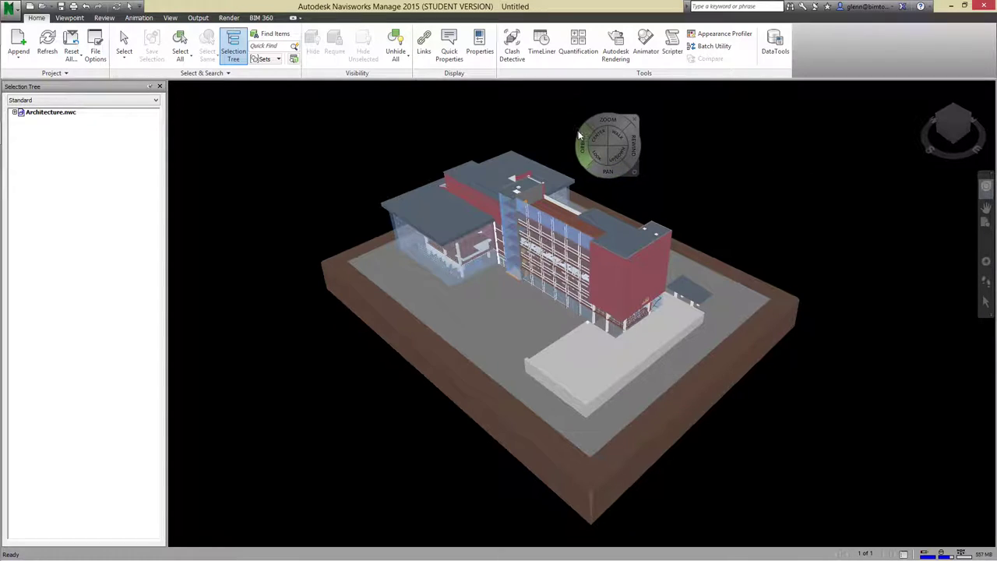
click(170, 18)
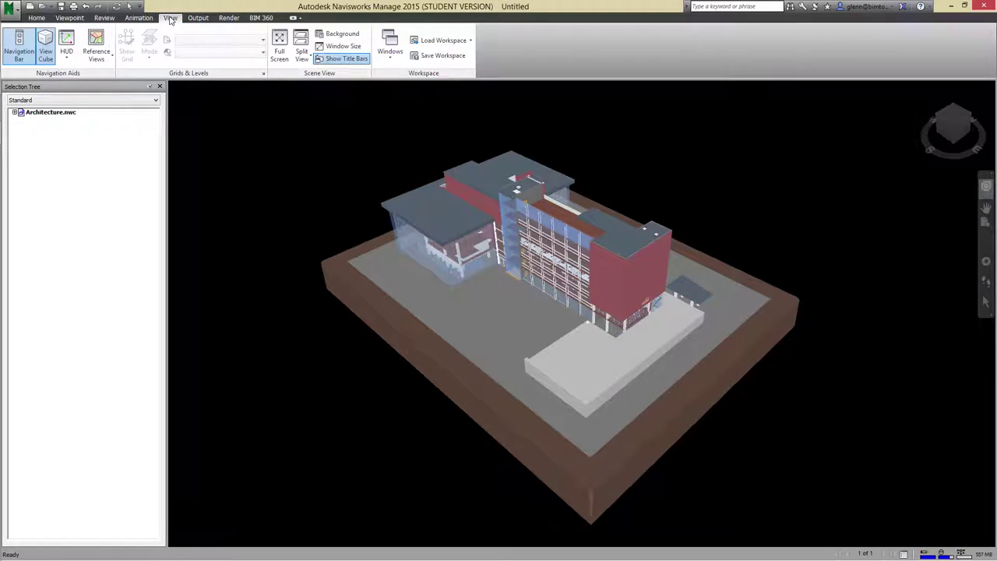
Check the Viewpoint camera's perspective and orthographic options, then dismiss the navigation wheel
click(69, 17)
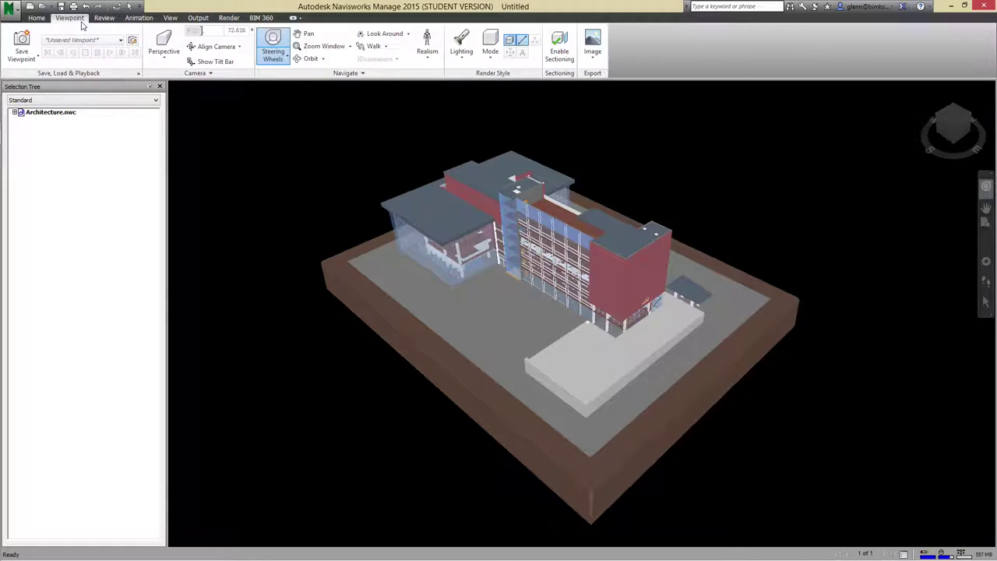
click(160, 51)
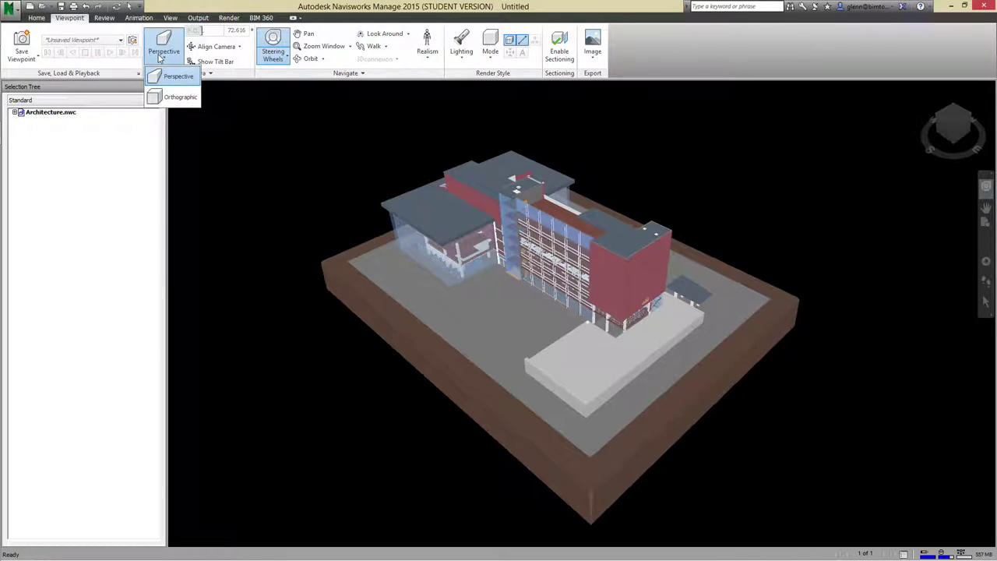
click(232, 127)
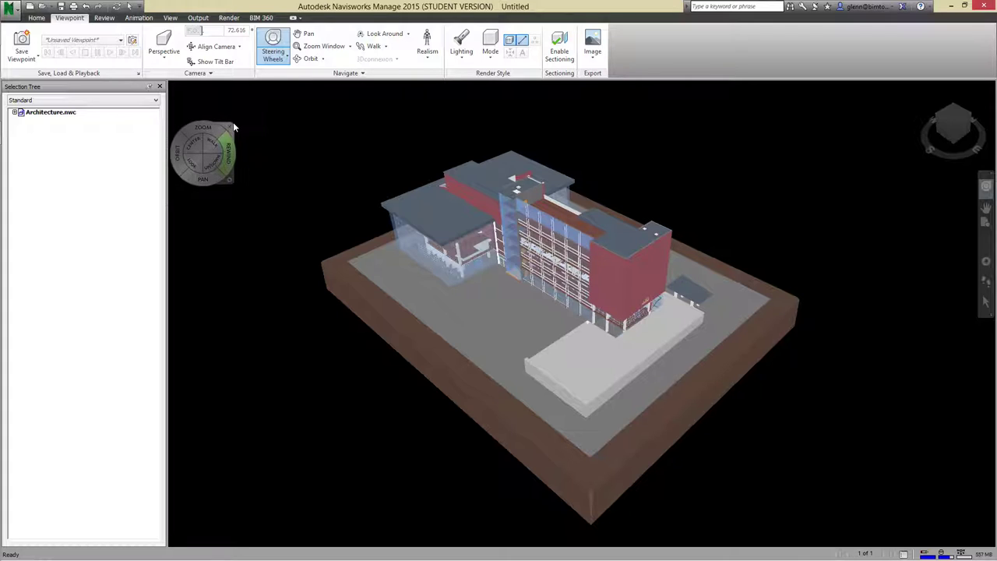
click(229, 127)
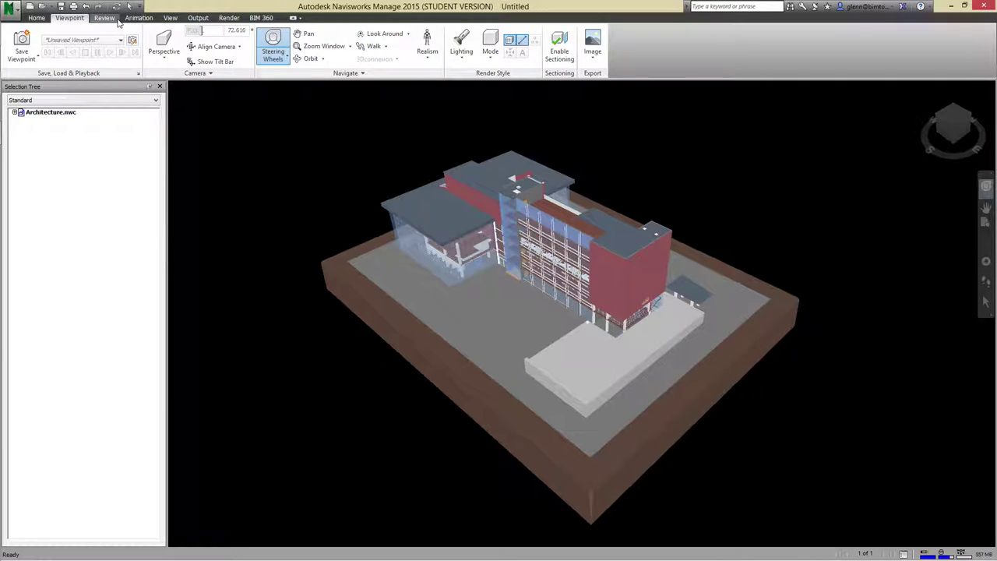
Toggle the ViewCube and navigation bar off and back on
click(171, 17)
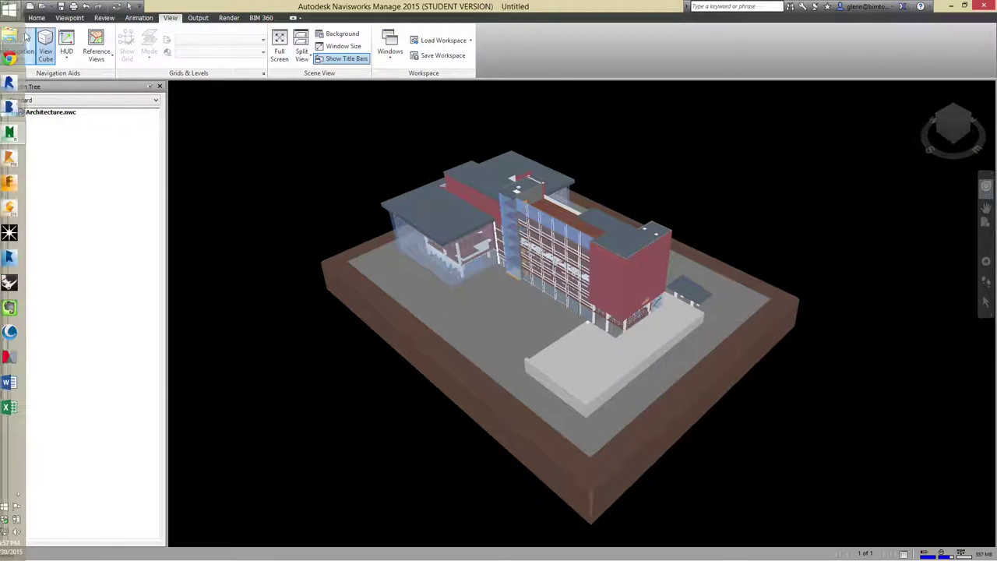
click(46, 47)
click(46, 46)
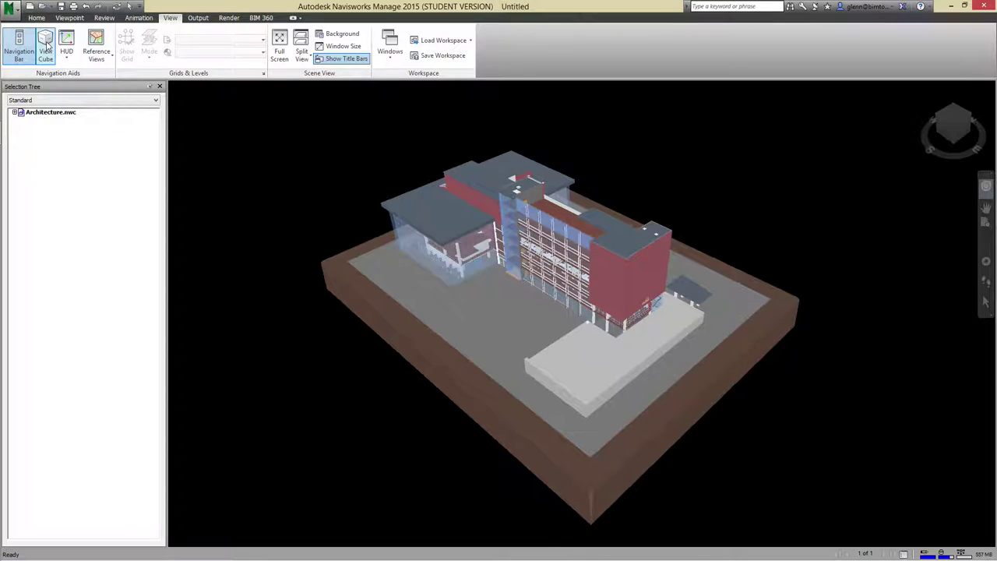
click(18, 47)
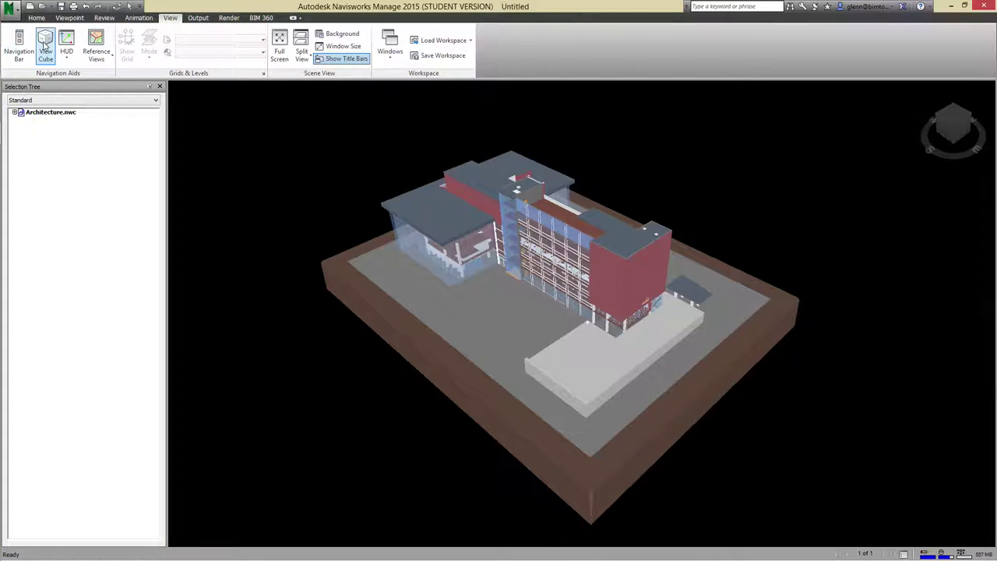
click(45, 47)
click(45, 47)
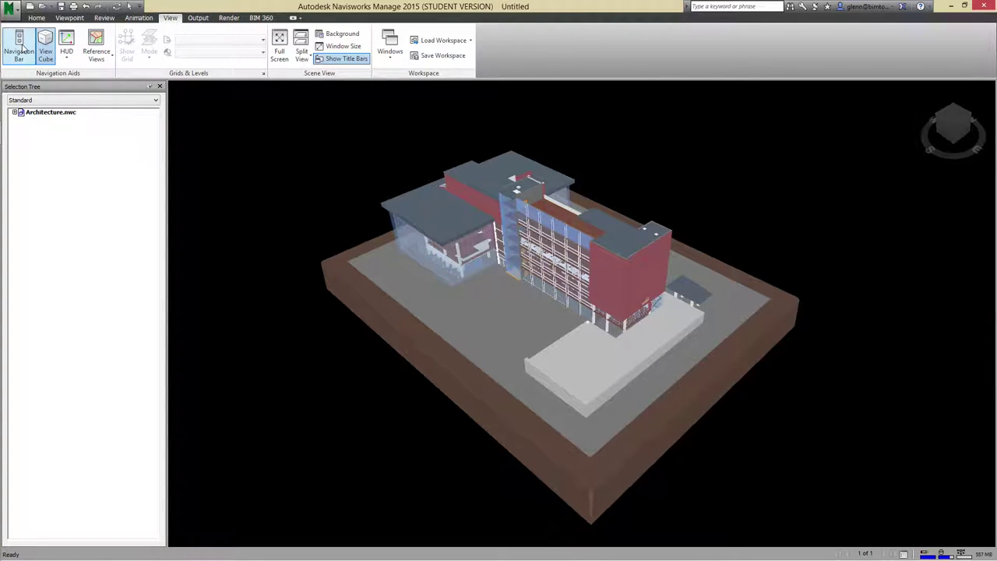
click(21, 47)
Bring up the navigation wheel with Shift+W, view its options, close it and return to Select
key(shift+w)
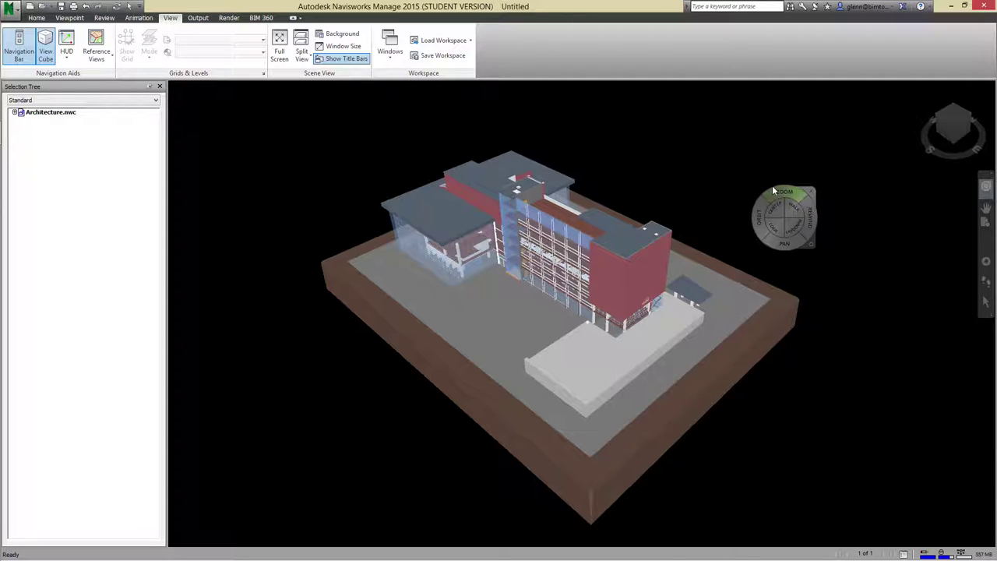
right_click(773, 191)
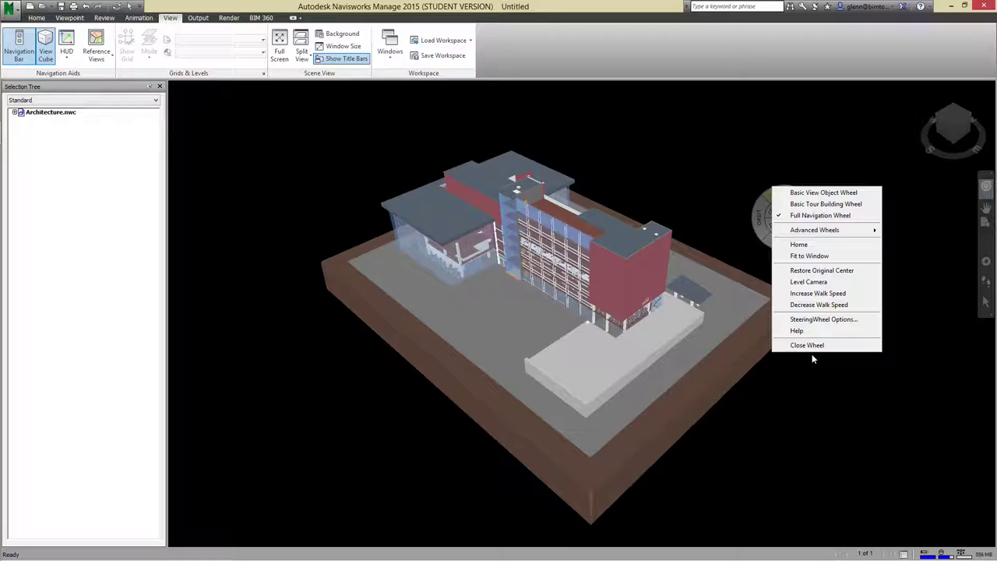
click(817, 321)
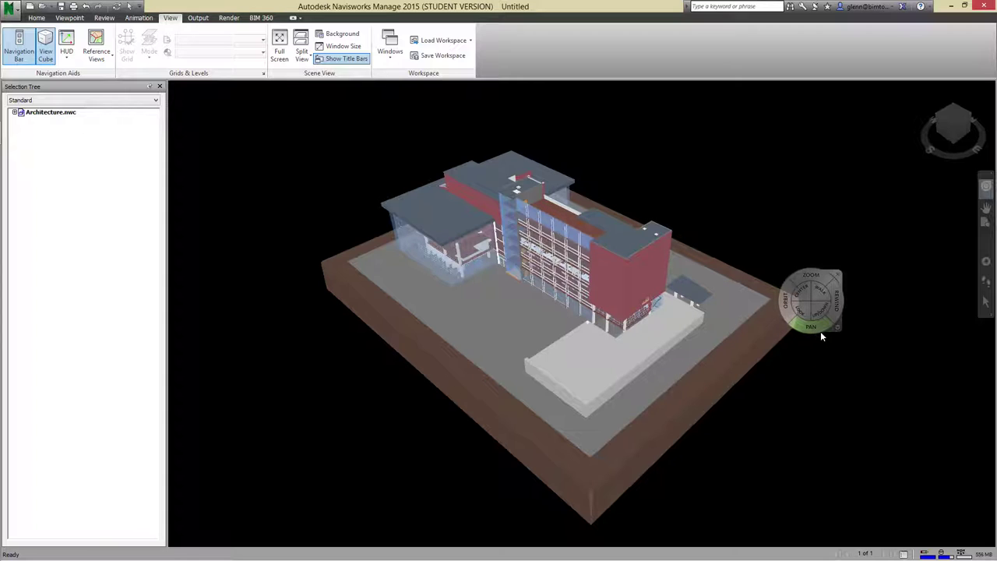
key(Escape)
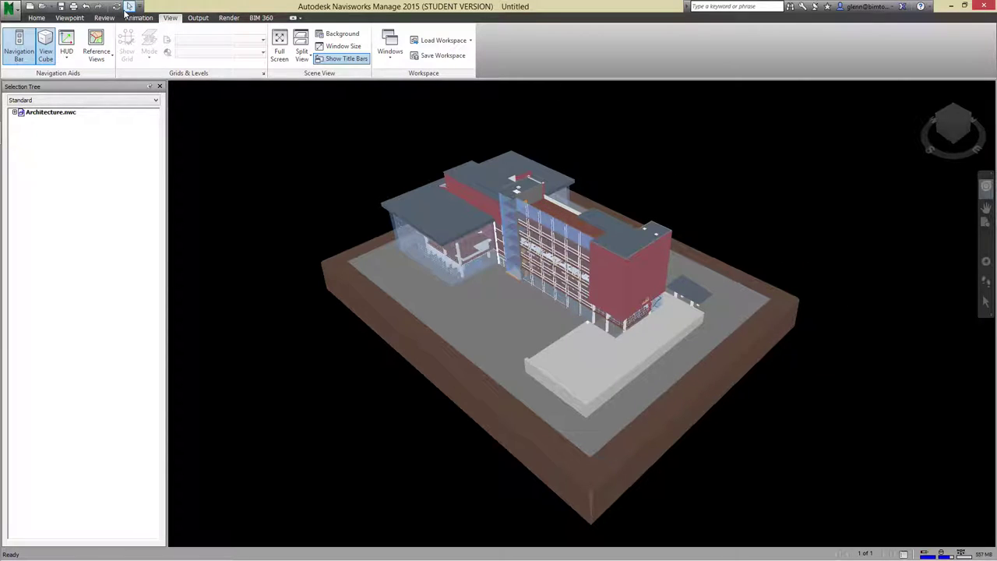
click(125, 10)
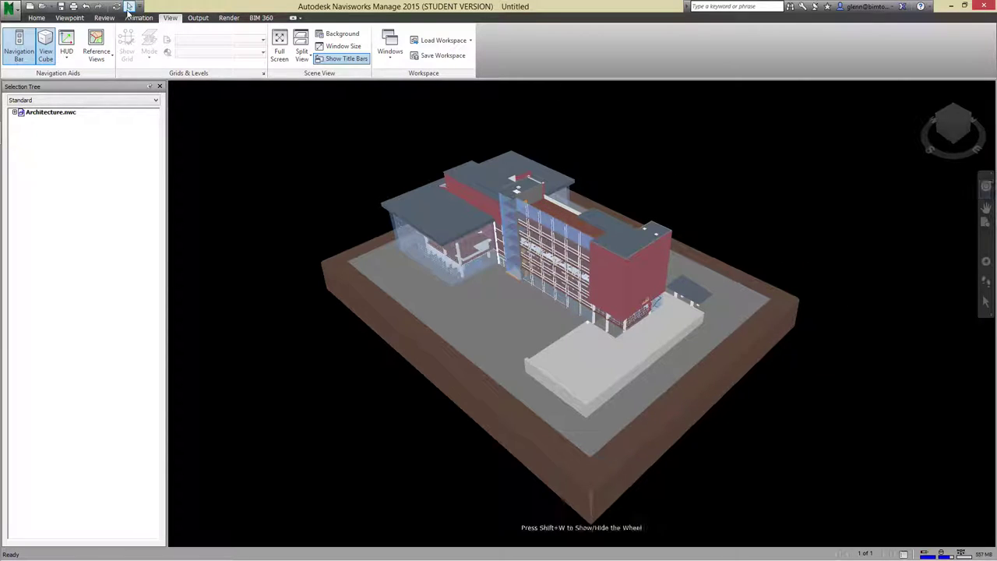
right_click(777, 205)
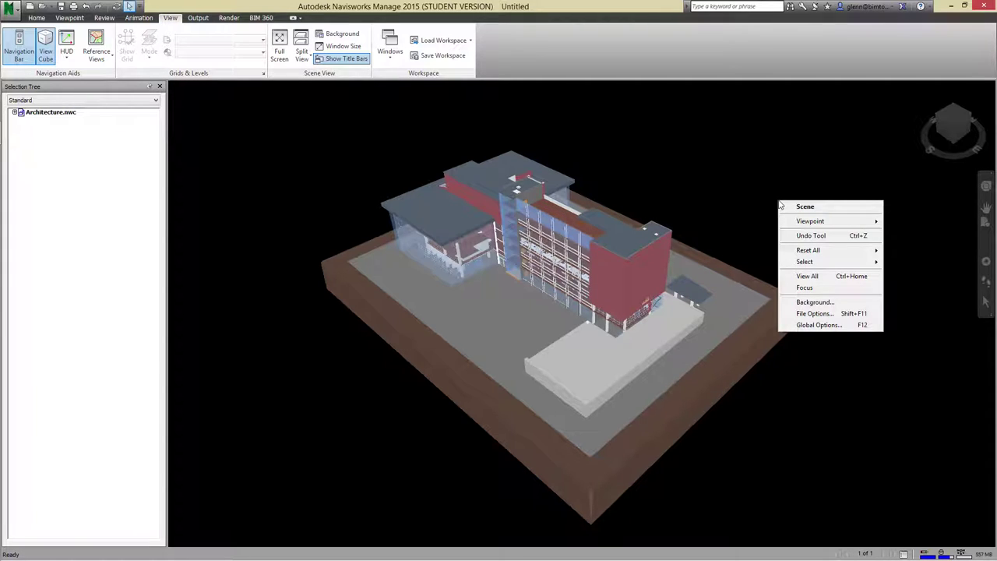
Try a Graduated background, then apply Horizon mode and confirm the Background settings
click(825, 303)
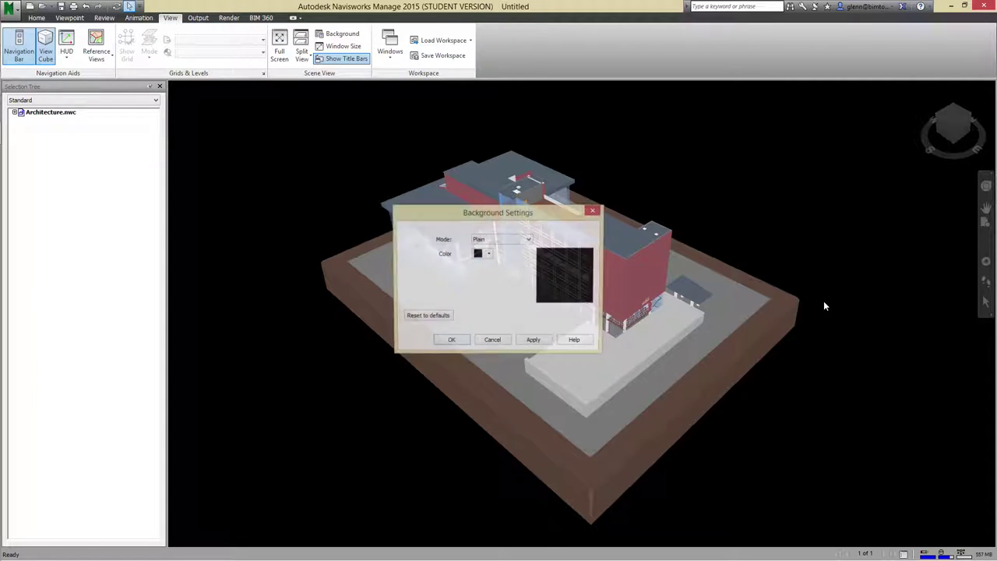
click(483, 244)
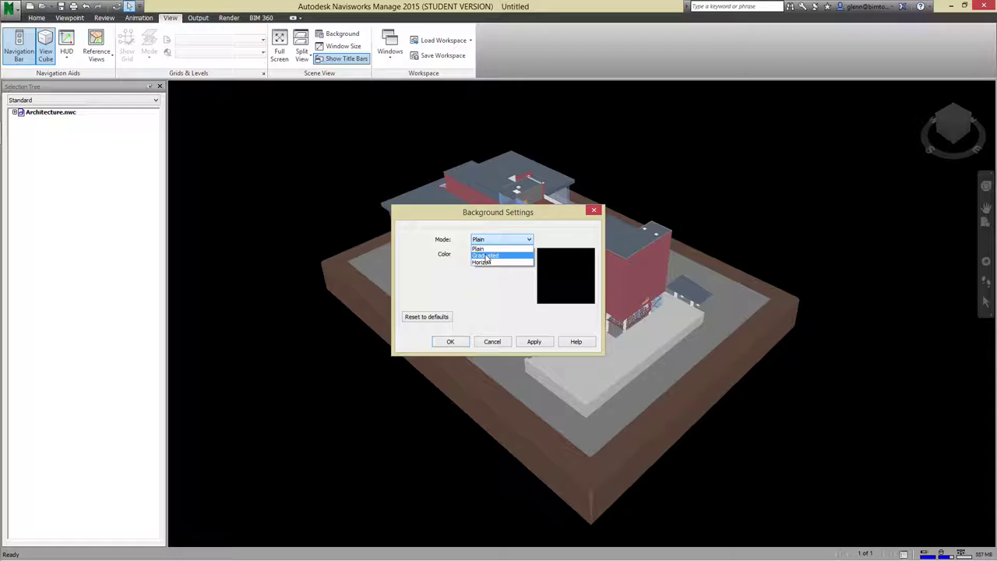
click(486, 257)
click(536, 343)
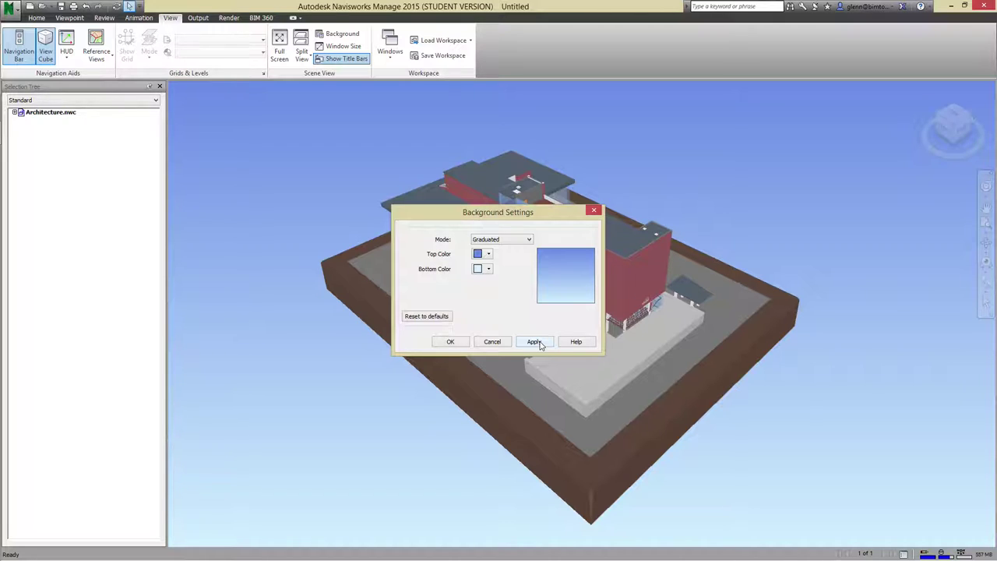
click(492, 241)
click(486, 264)
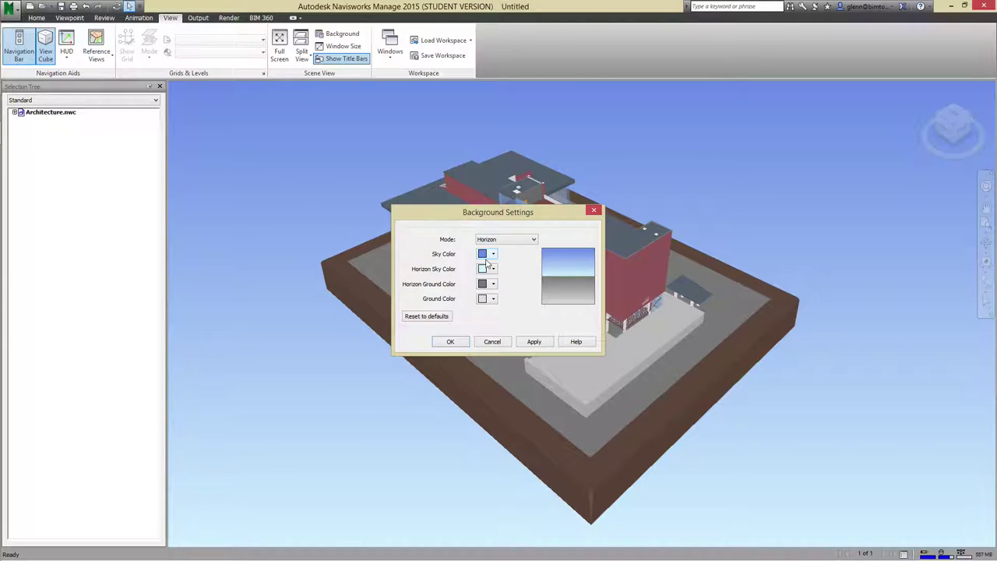
click(534, 343)
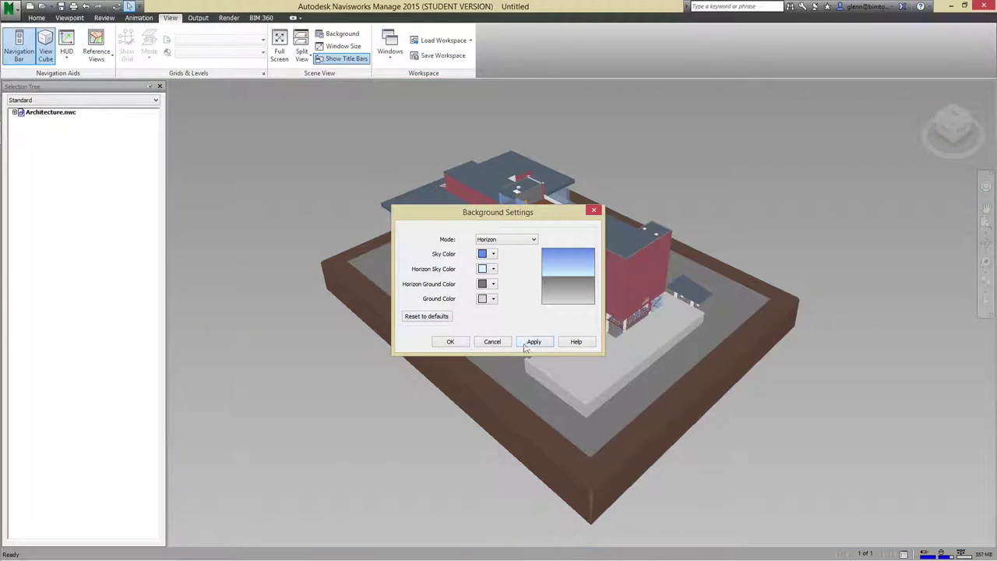
click(461, 343)
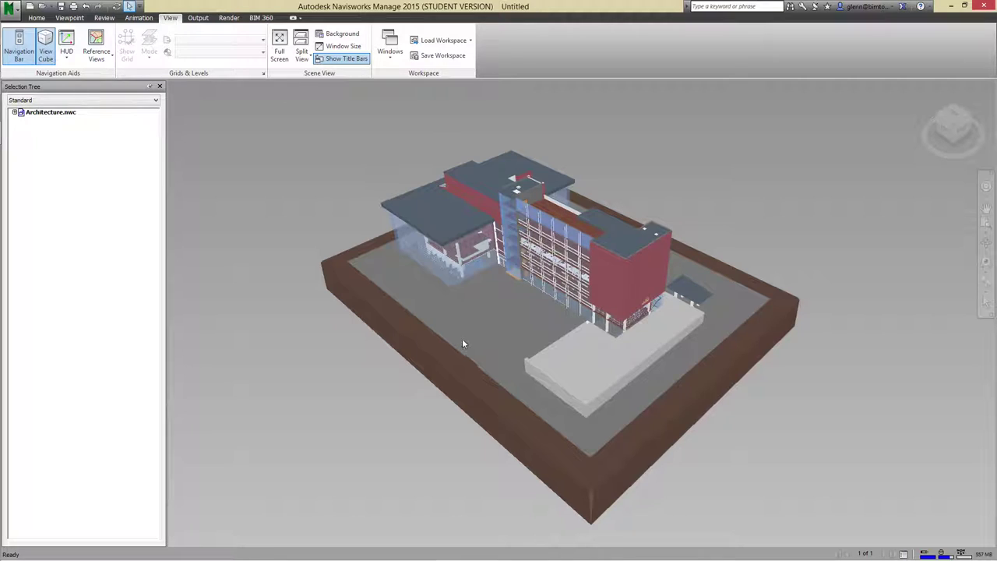
click(985, 189)
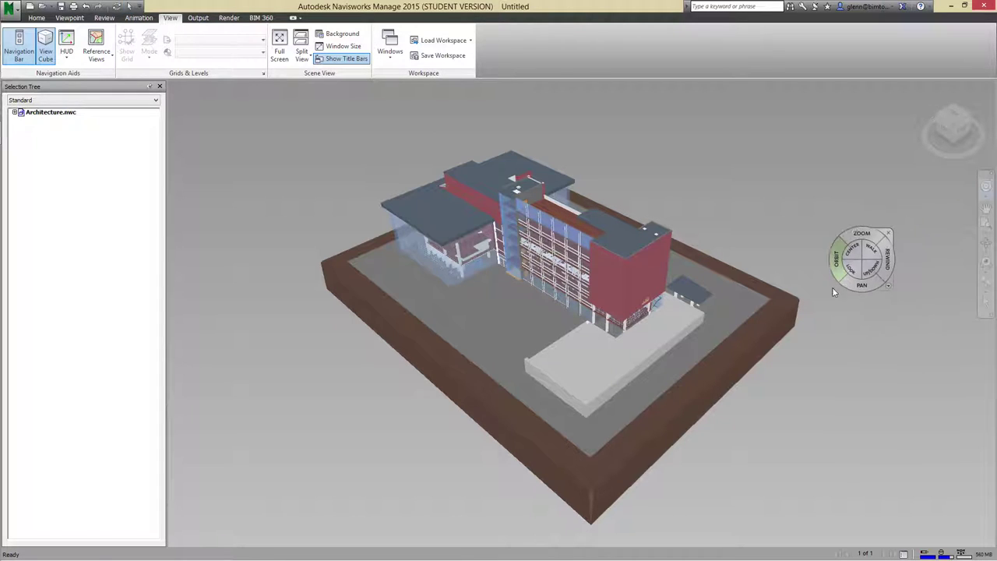
Orbit the model with the wheel down to a low side view showing the sky
drag(828, 282, 833, 250)
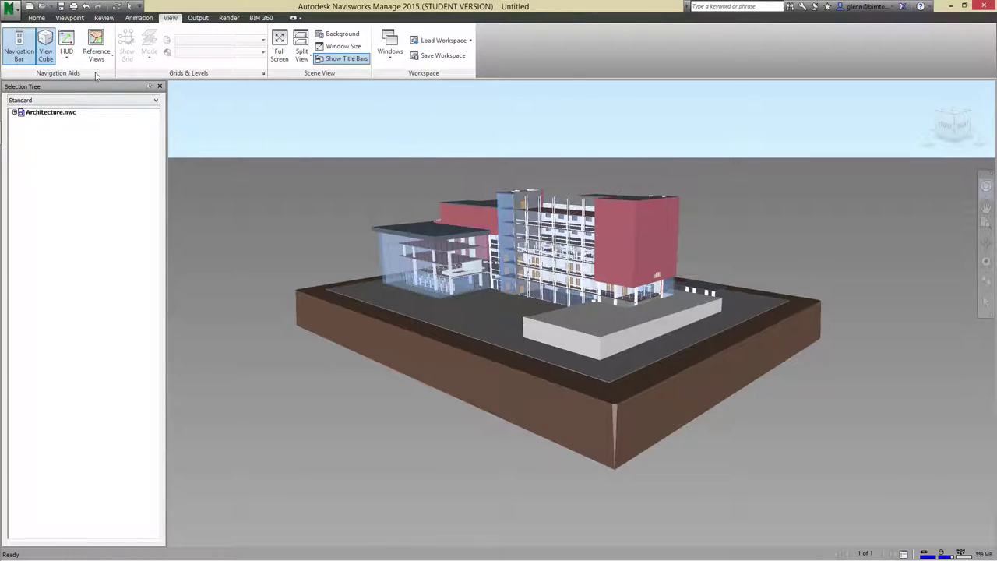
click(69, 60)
click(67, 74)
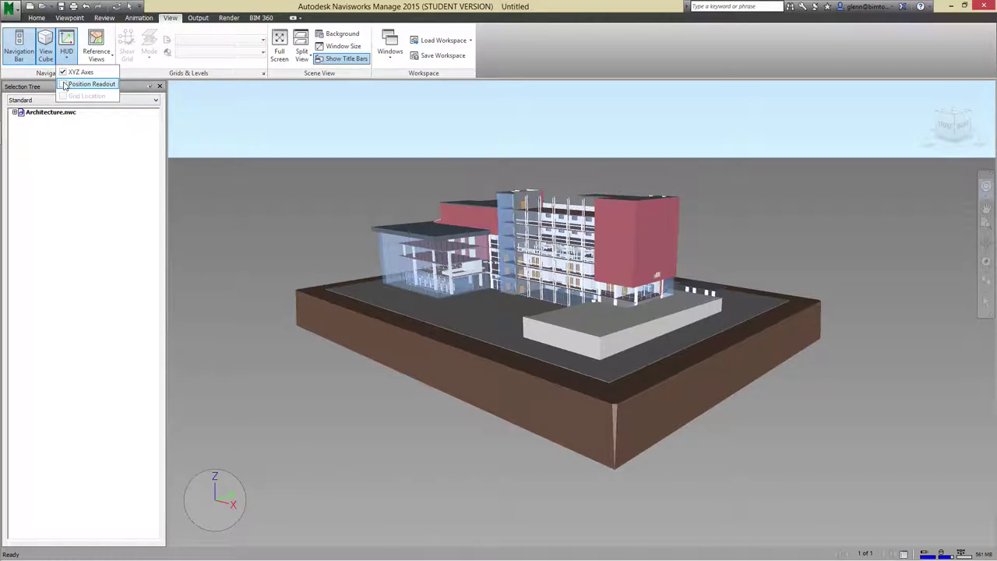
click(65, 84)
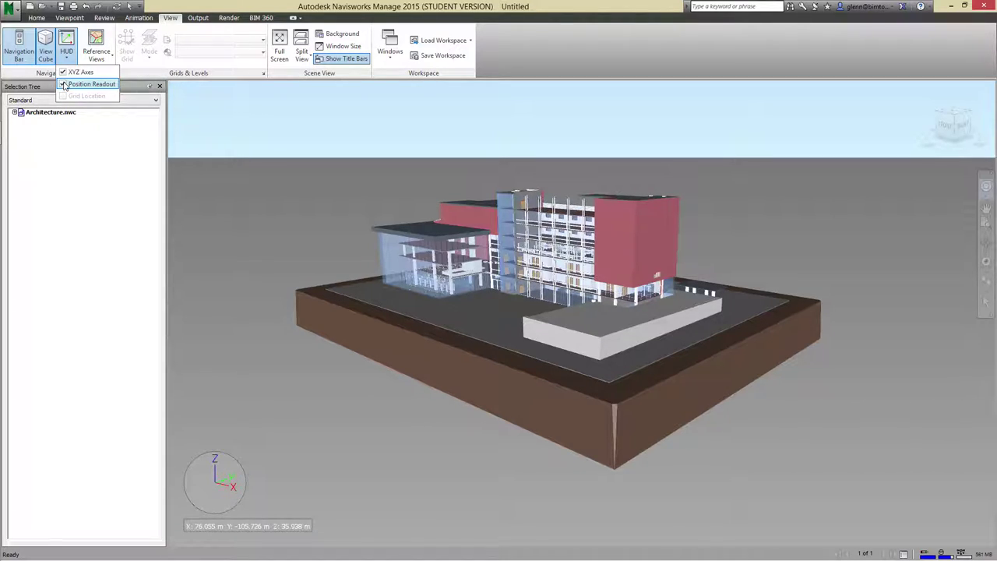
click(66, 84)
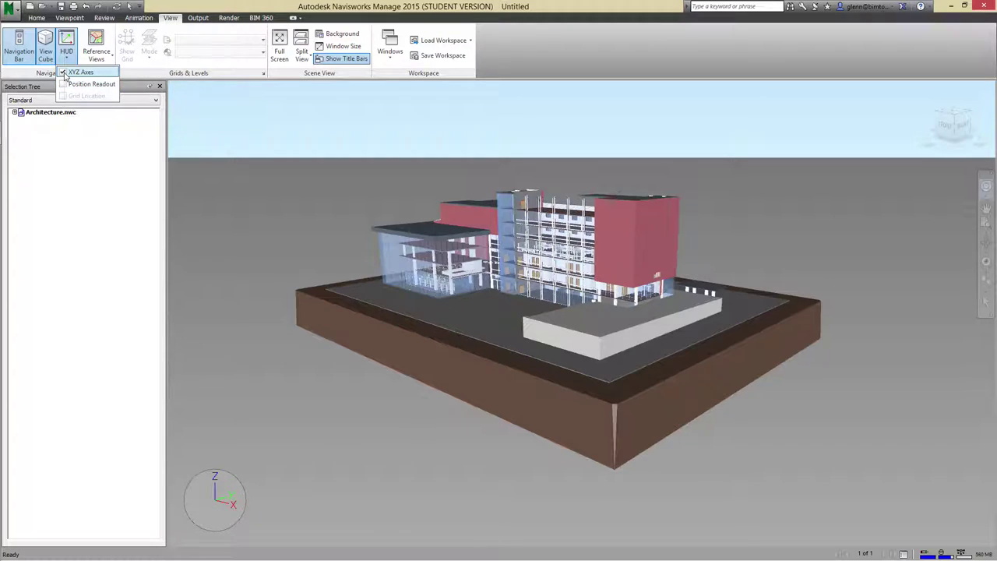
click(67, 73)
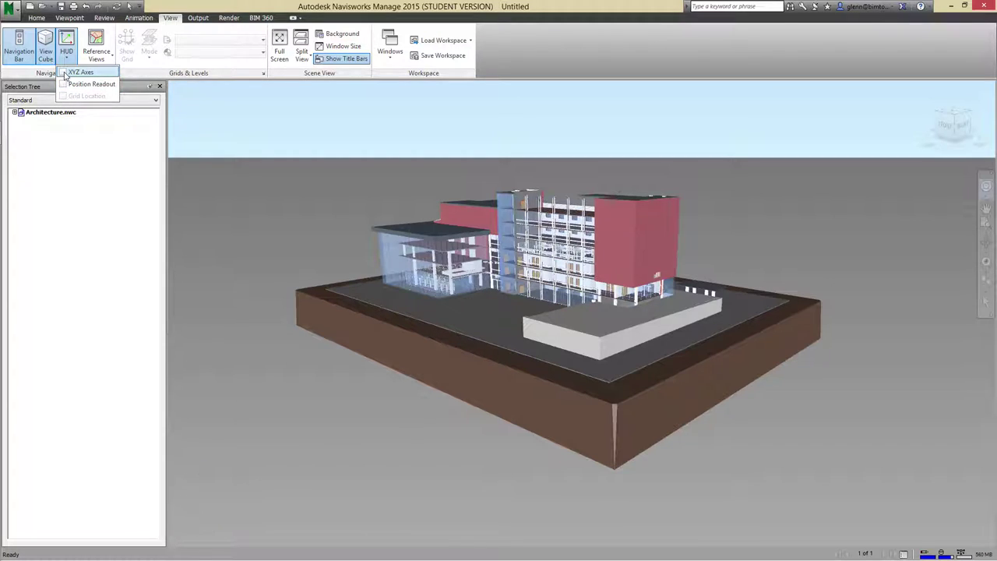
click(112, 60)
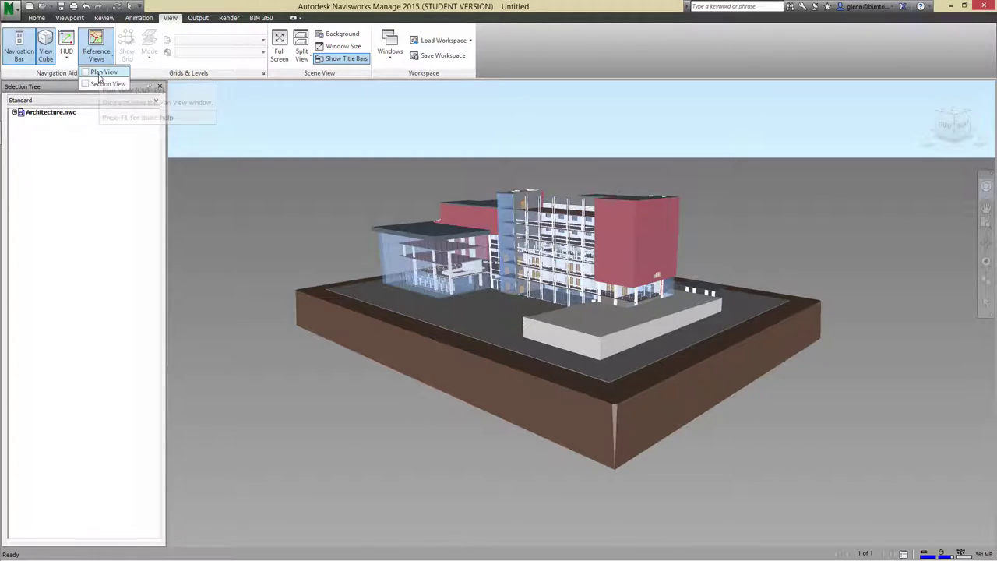
Enable the Plan View reference view and turn the Section View on, then off again
click(104, 73)
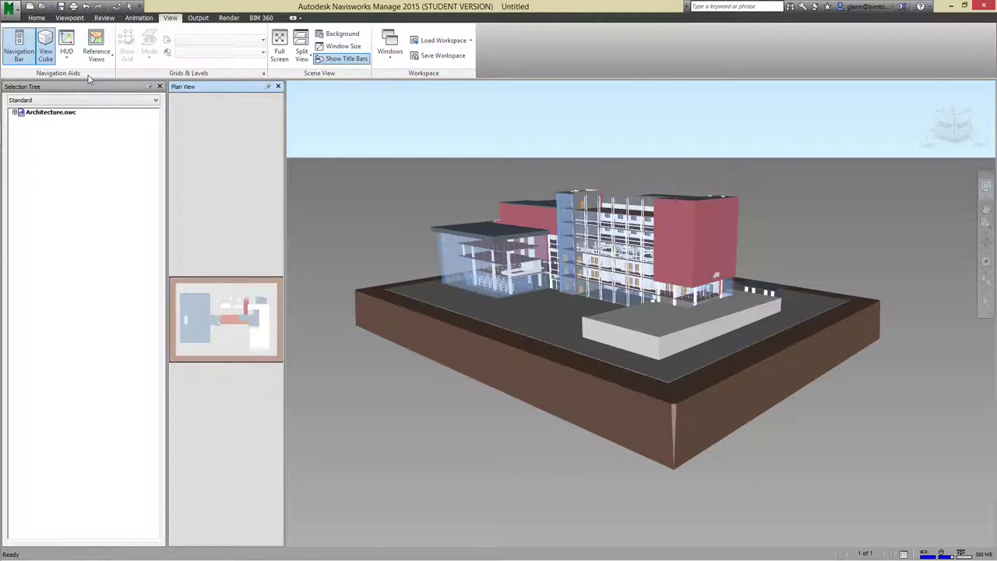
click(110, 59)
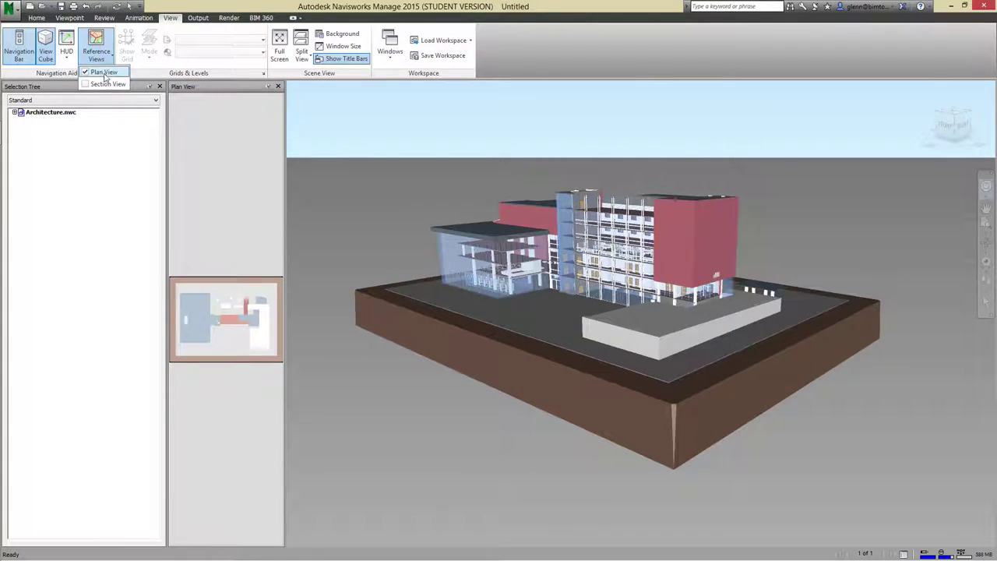
click(99, 81)
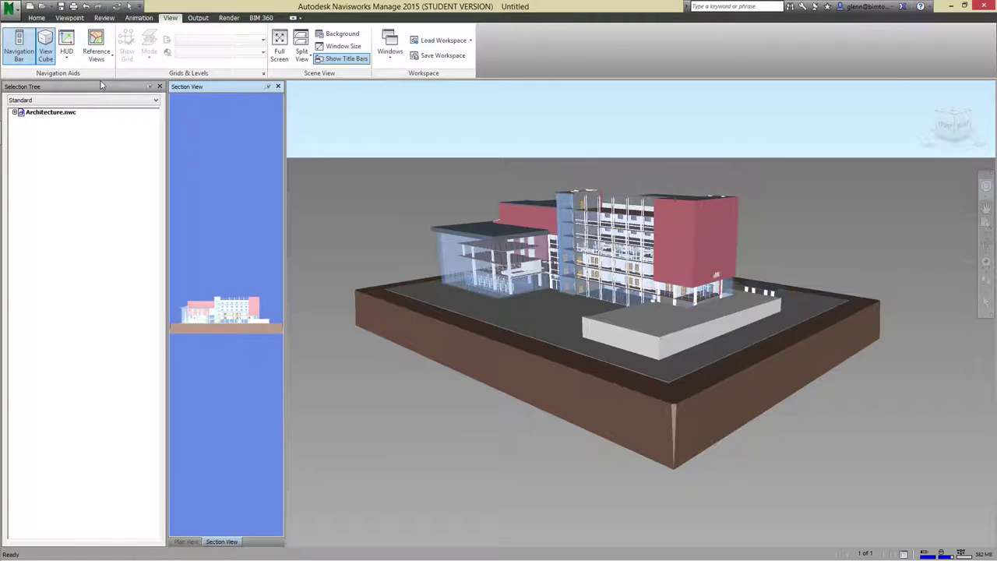
key(ctrl+w)
key(Escape)
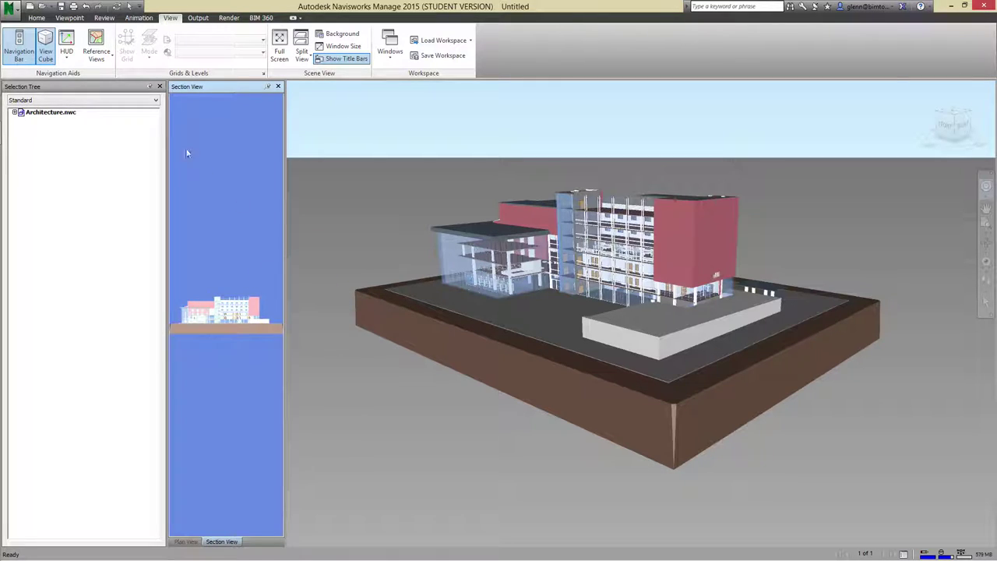
click(113, 59)
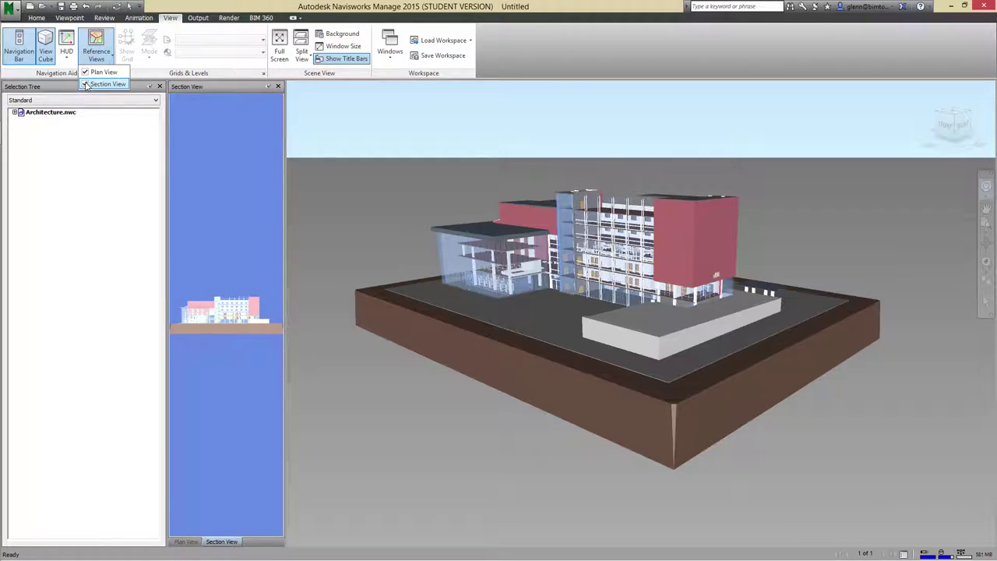
click(105, 84)
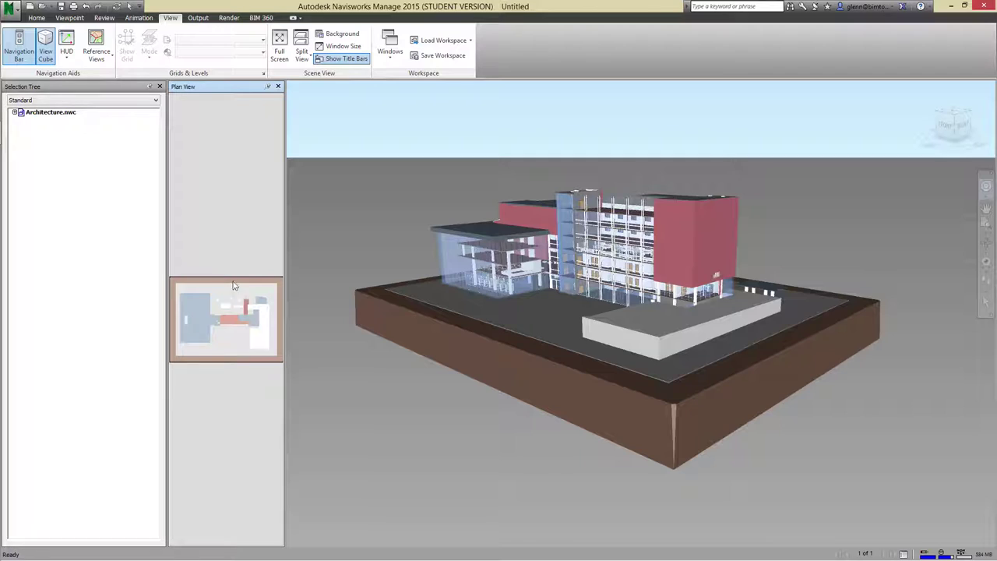
key(shift+w)
Widen and resize the Plan View panel to enlarge the plan
drag(286, 385, 475, 363)
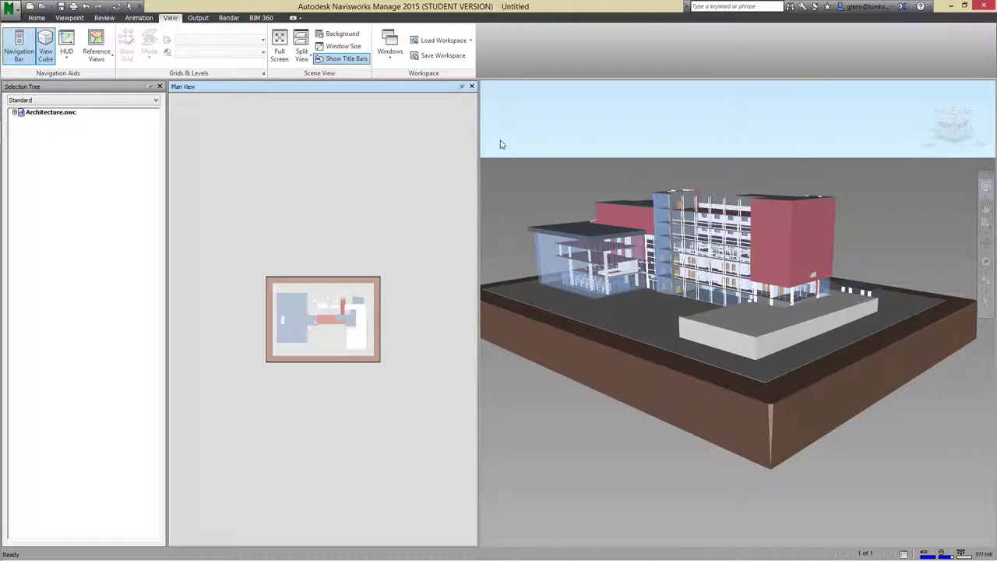
drag(479, 148, 375, 164)
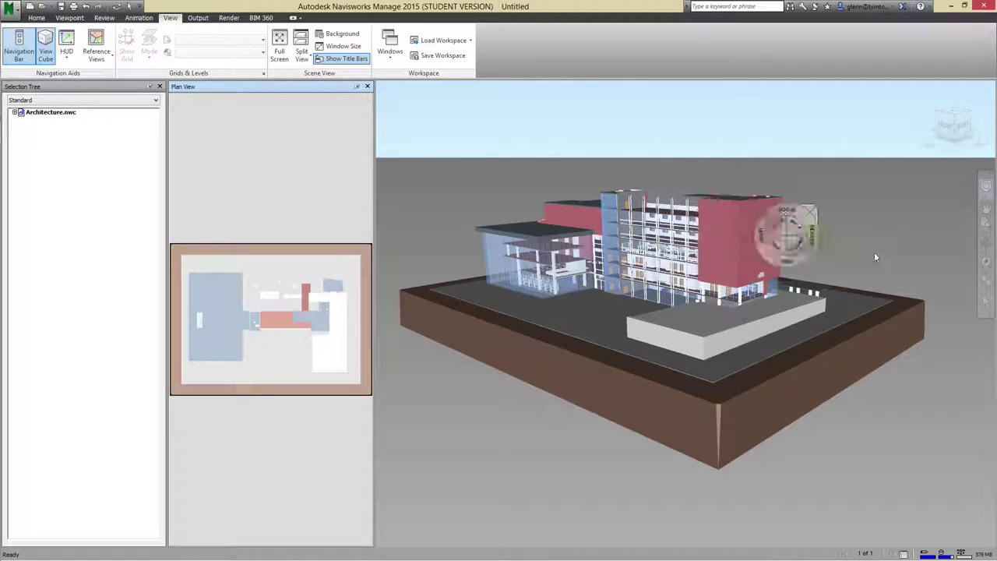
click(985, 188)
Orbit the model toward a top-down view and narrow the Plan View panel
drag(927, 218, 907, 283)
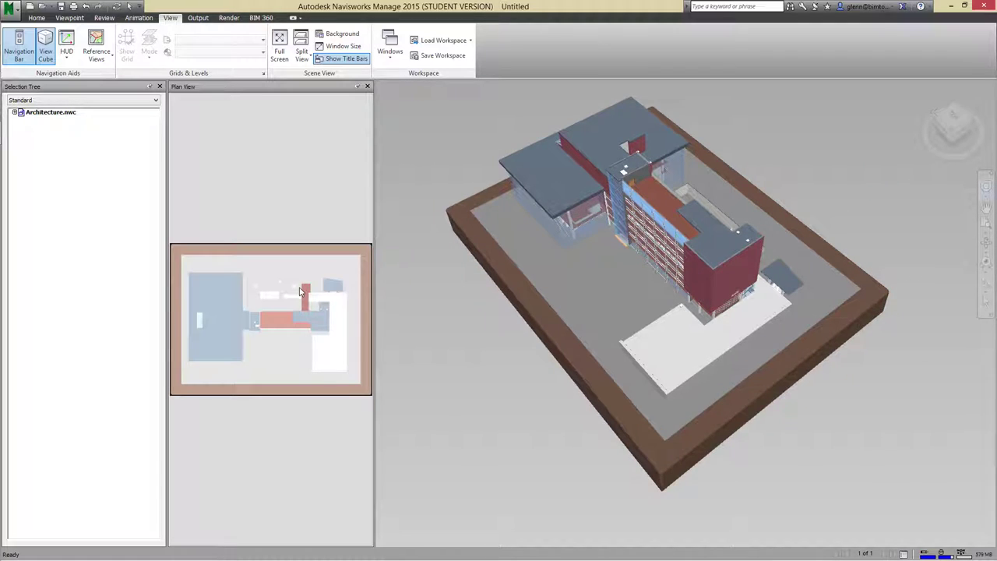
click(267, 304)
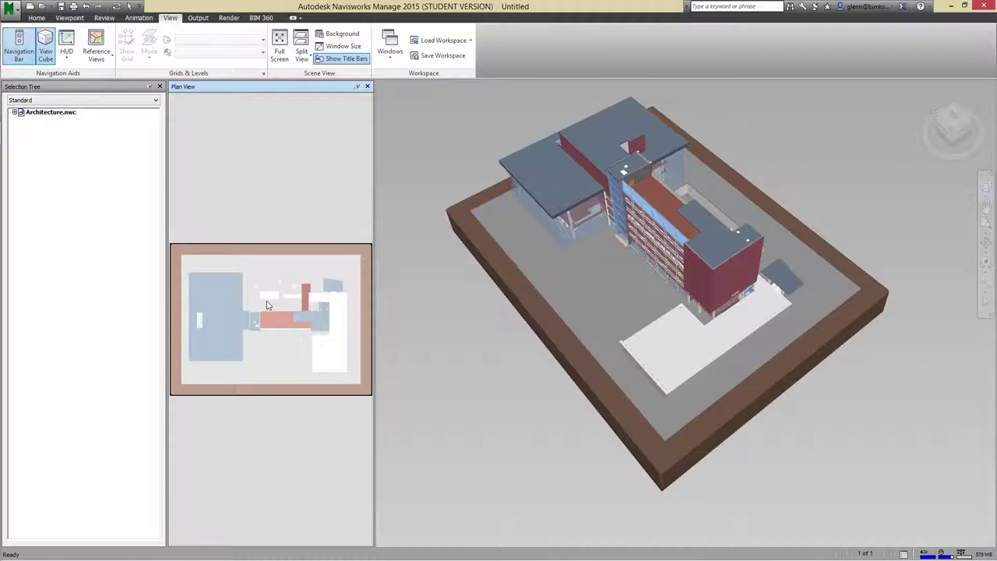
right_click(266, 305)
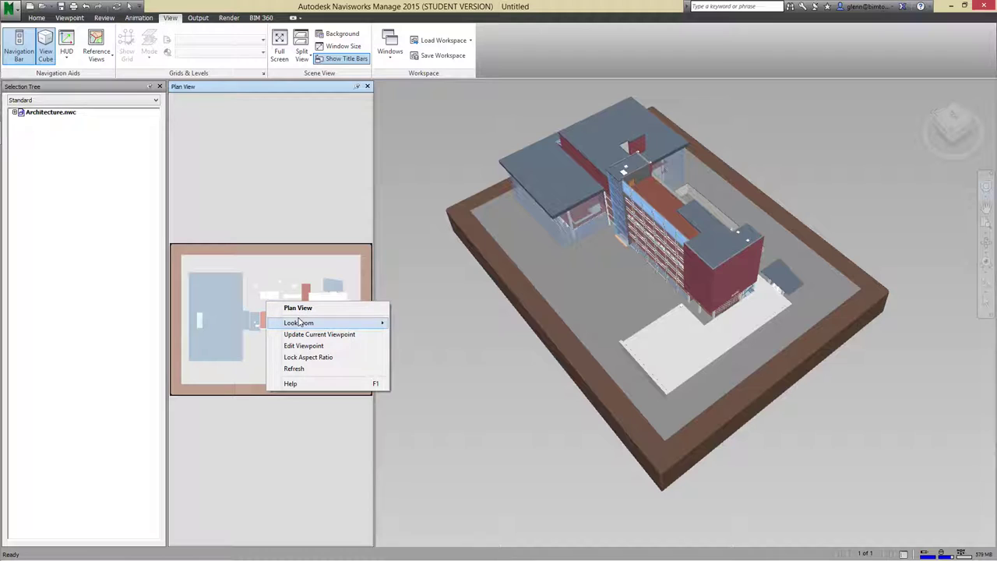
mouse_move(300, 323)
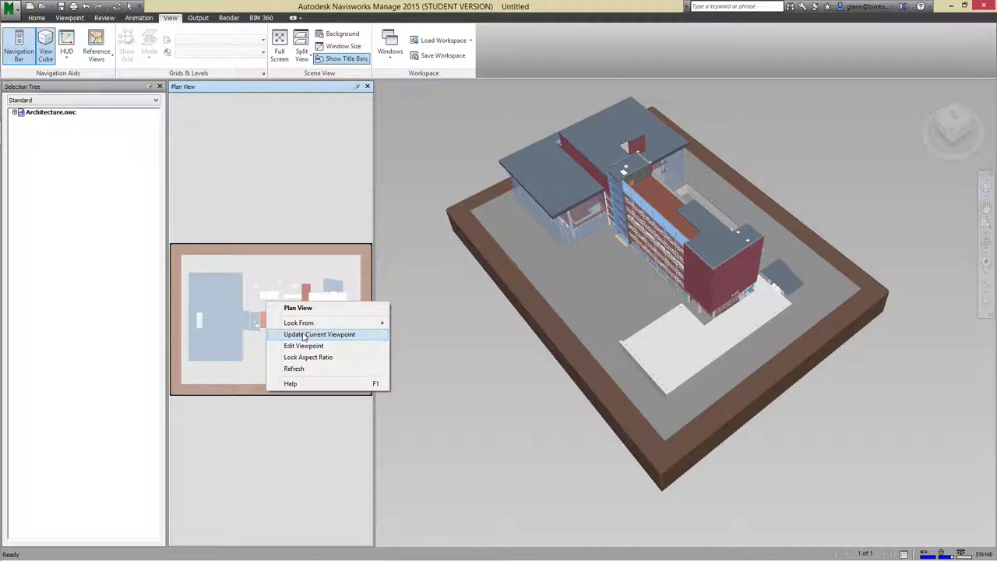
click(399, 250)
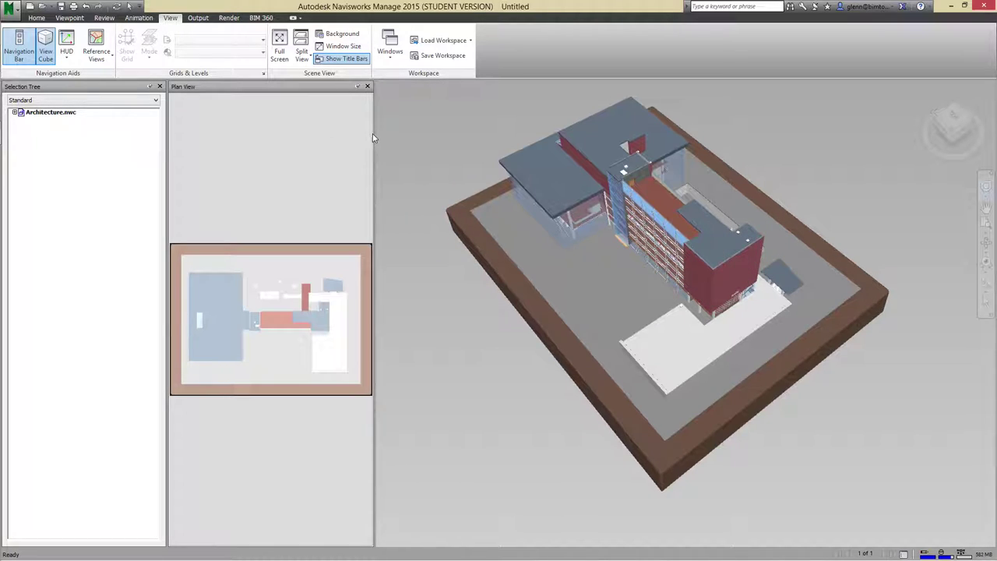
drag(374, 137, 344, 151)
Set the Plan View to look from Front, then back to Top
click(261, 291)
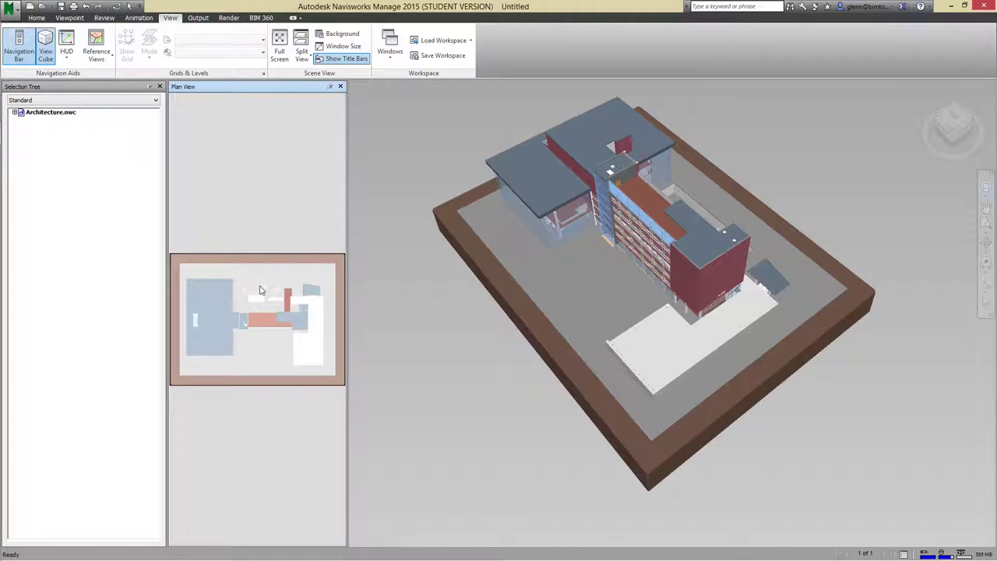
right_click(224, 322)
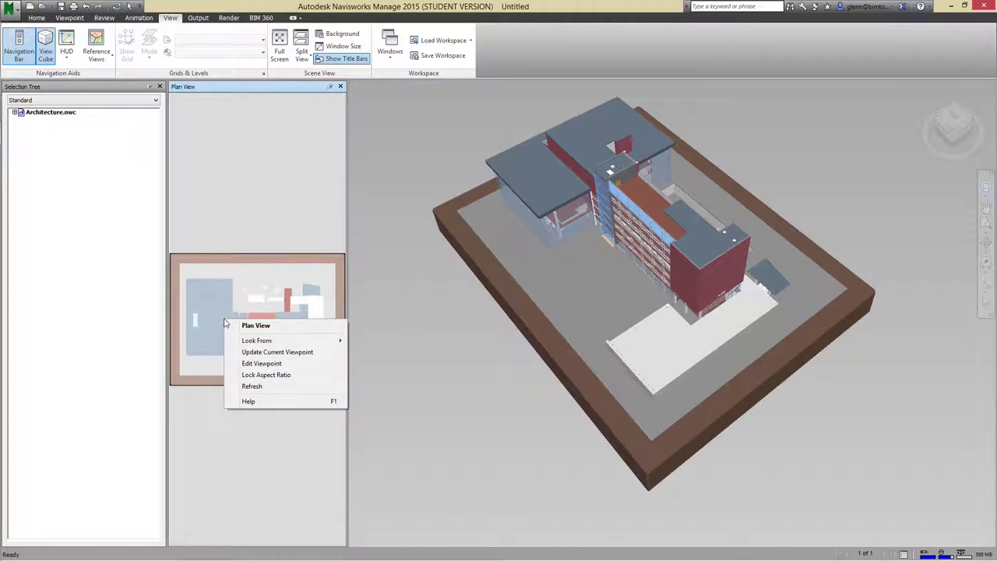
mouse_move(340, 343)
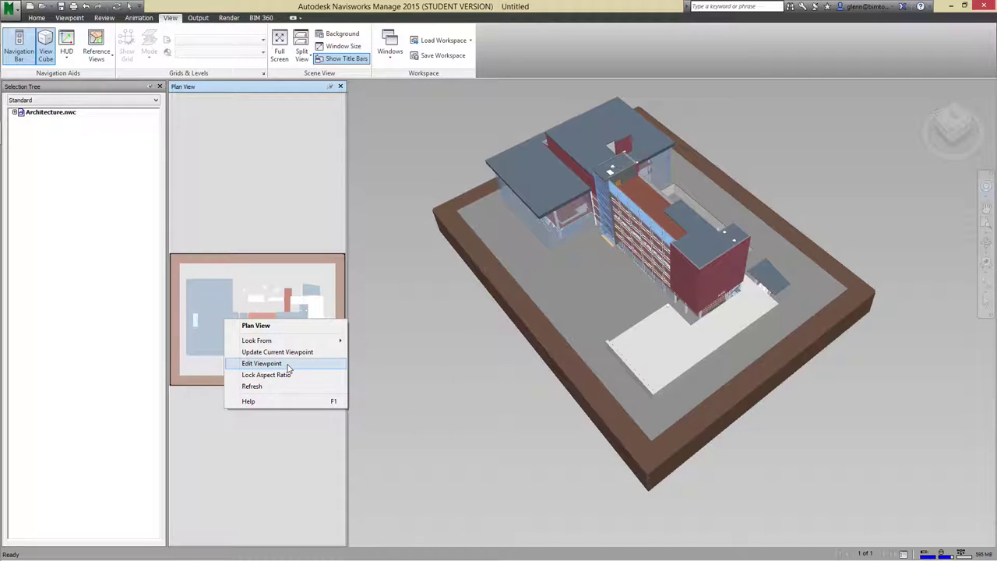
mouse_move(290, 343)
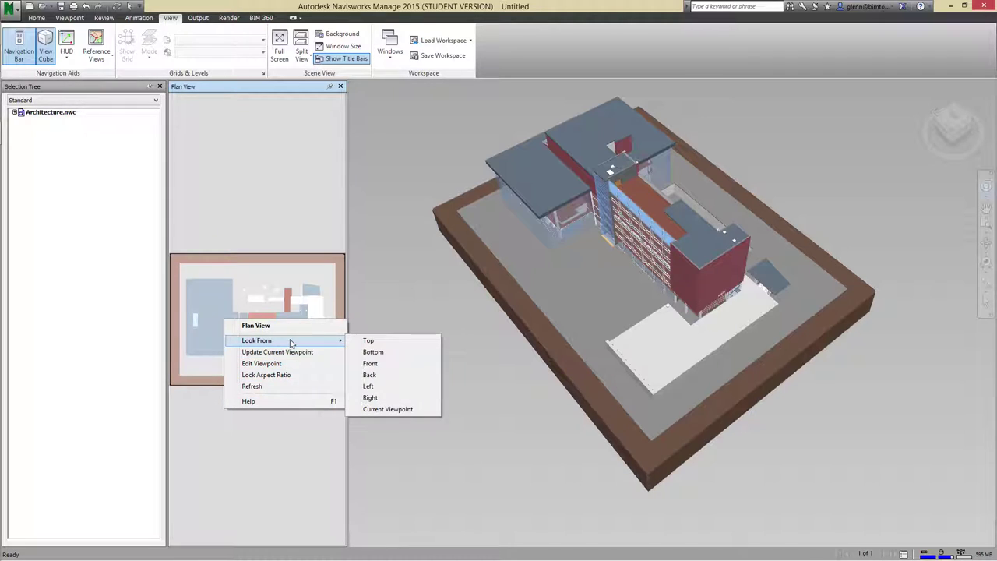
click(382, 363)
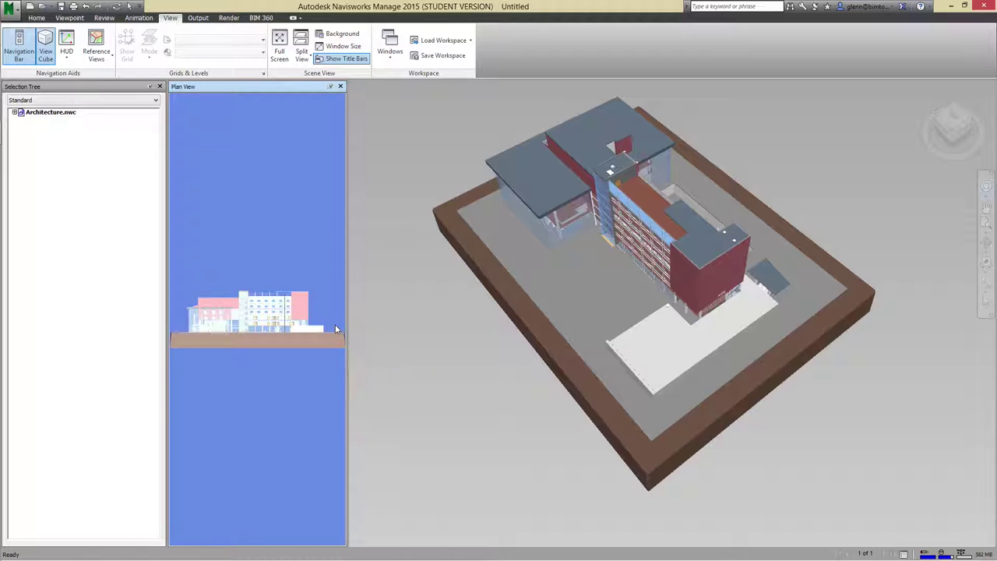
right_click(278, 243)
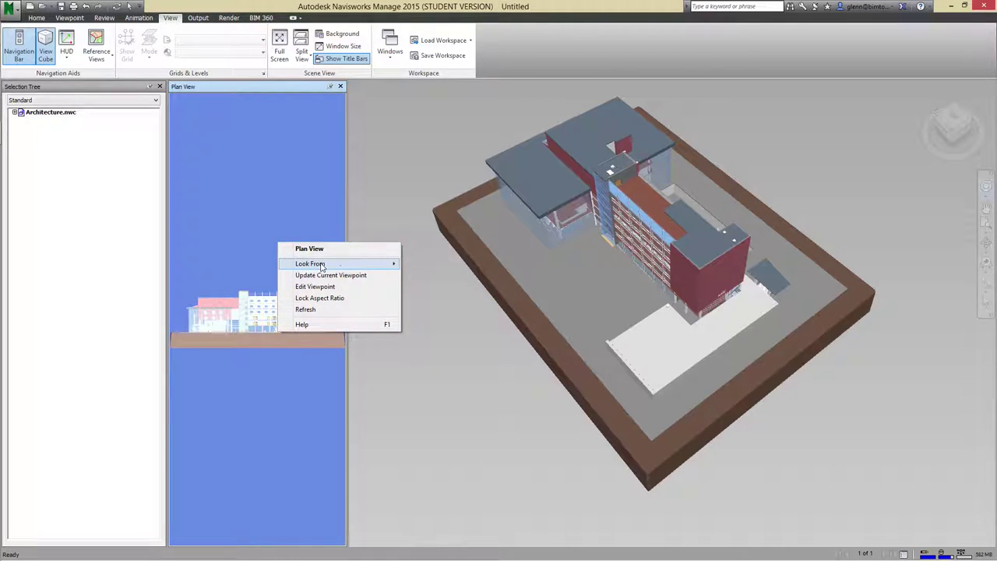
mouse_move(321, 267)
click(421, 263)
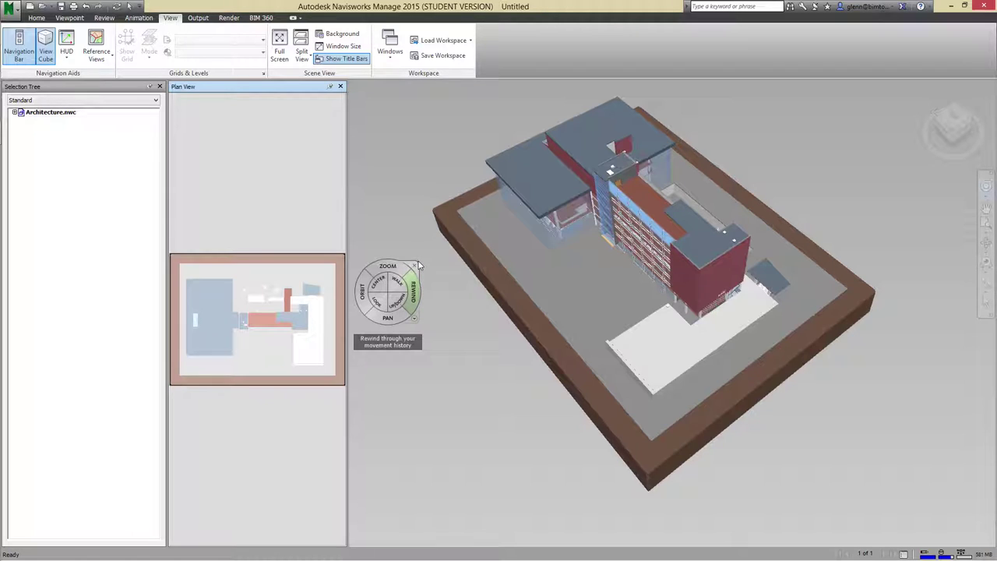
Close the navigation wheel and the Plan View window
click(415, 265)
click(341, 87)
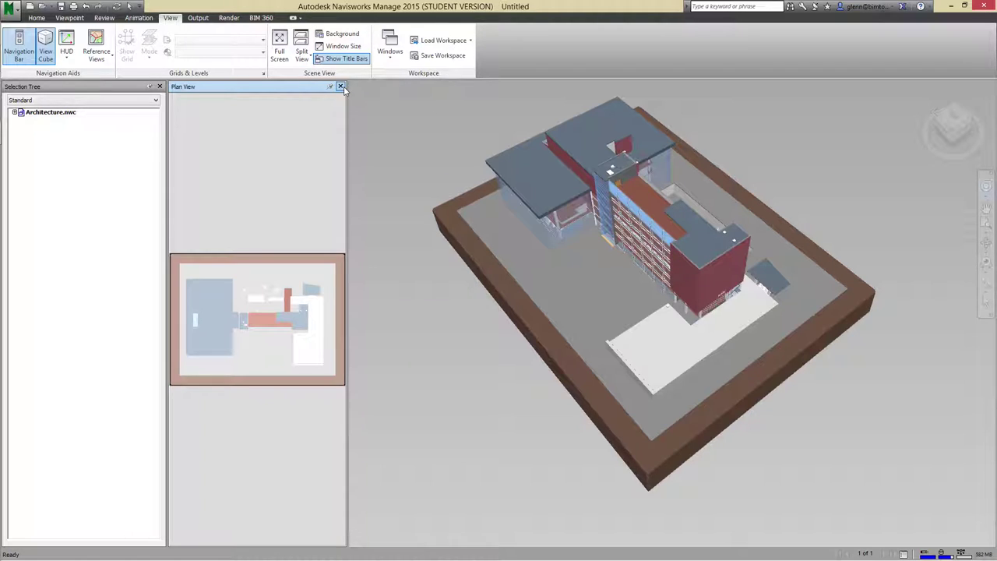
key(shift+w)
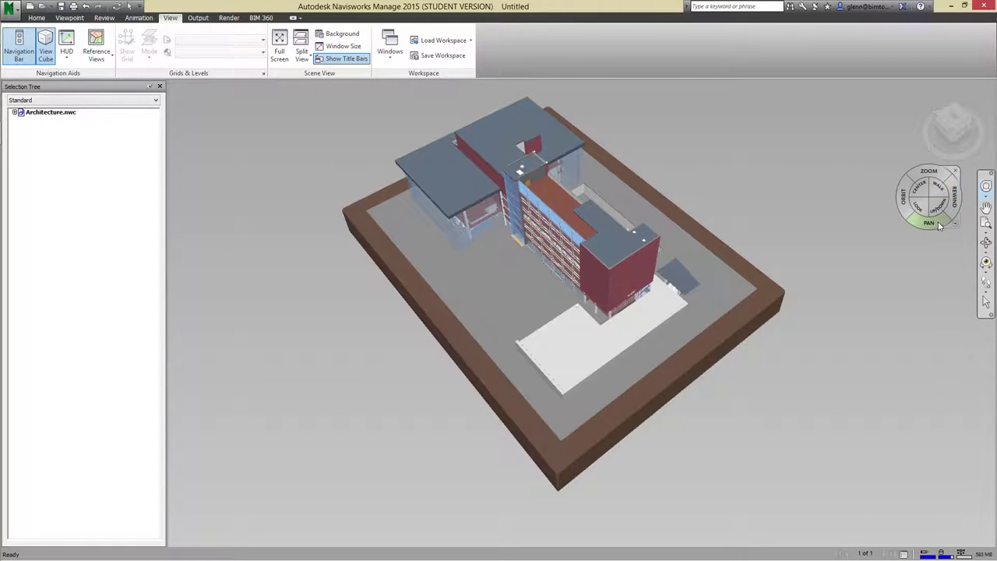
Orbit the model slightly to a lower front view, then return to Select on the Home tab
drag(896, 202, 907, 191)
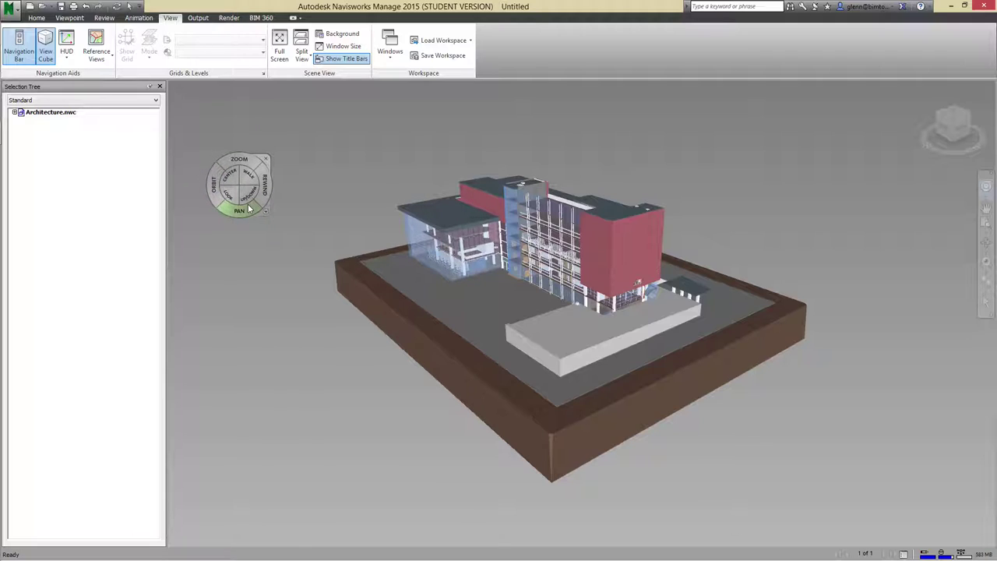
click(131, 7)
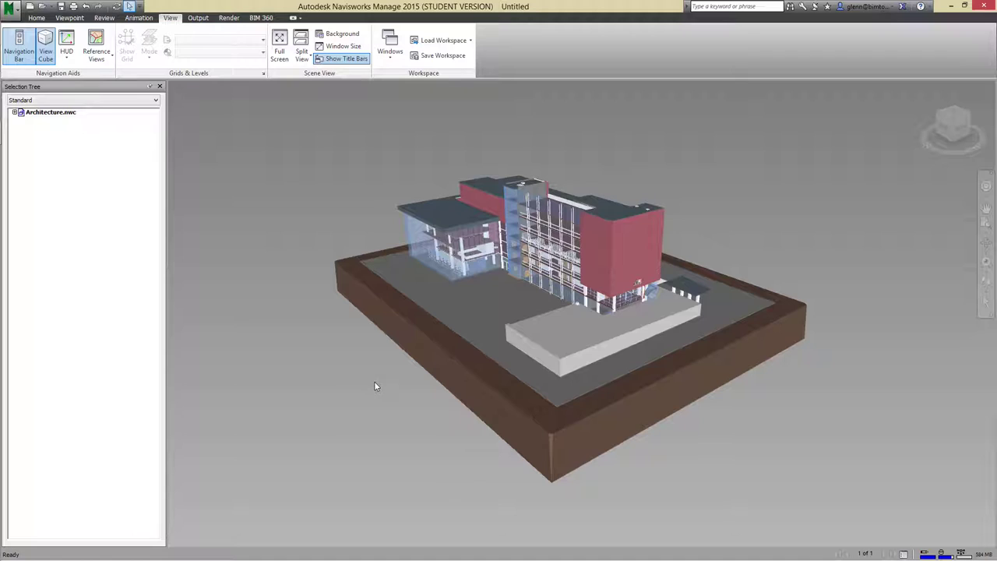
click(36, 17)
click(29, 63)
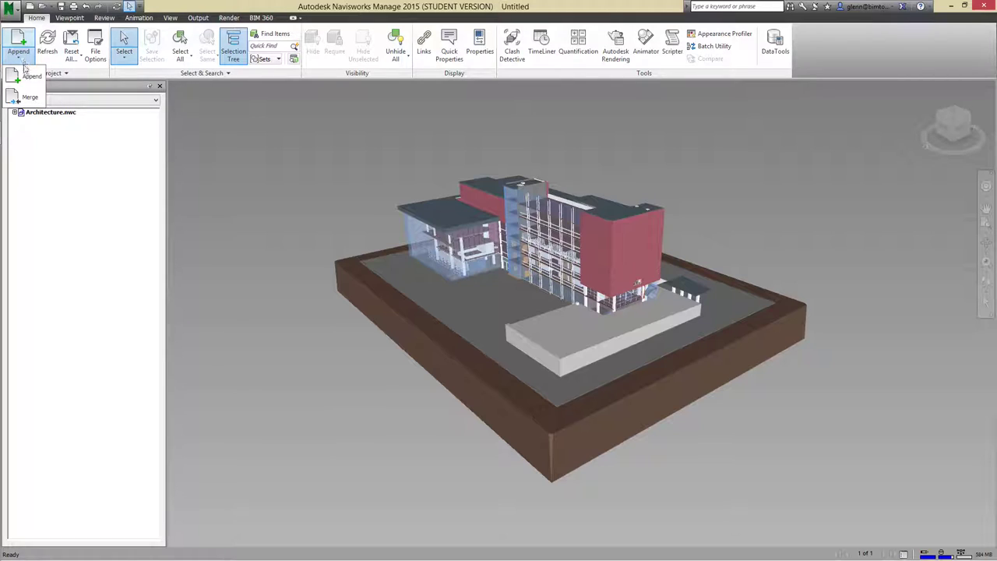
Append Structure.nwc to the project and zoom and pan across the combined building
click(26, 78)
click(433, 274)
click(611, 393)
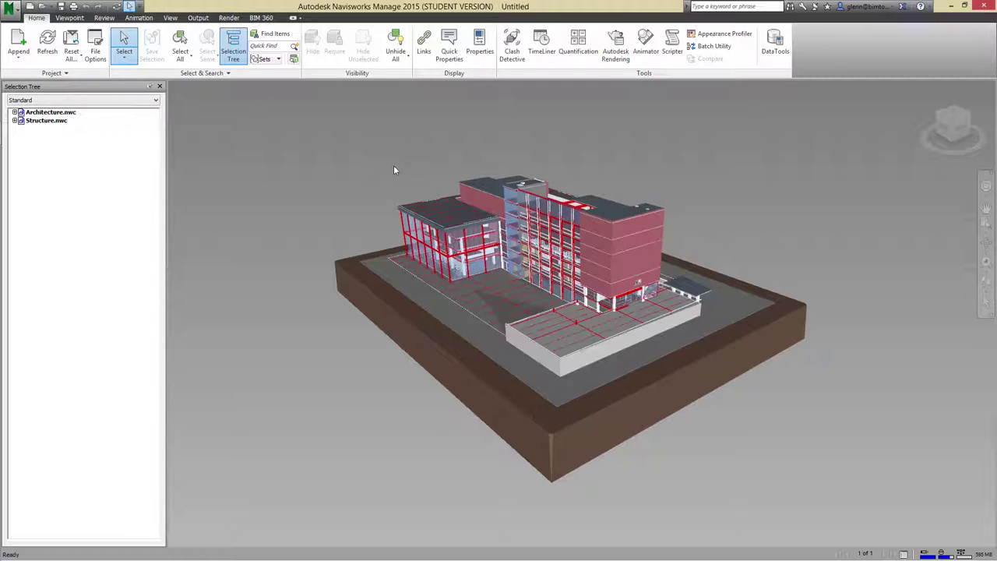
scroll(393, 172, down, 4)
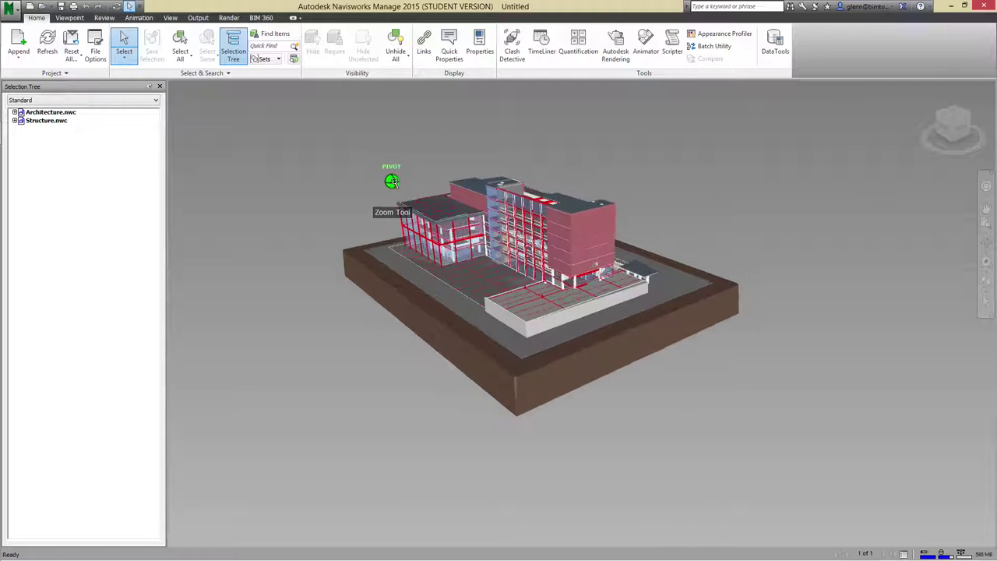
scroll(392, 180, up, 5)
middle_drag(391, 169, 328, 140)
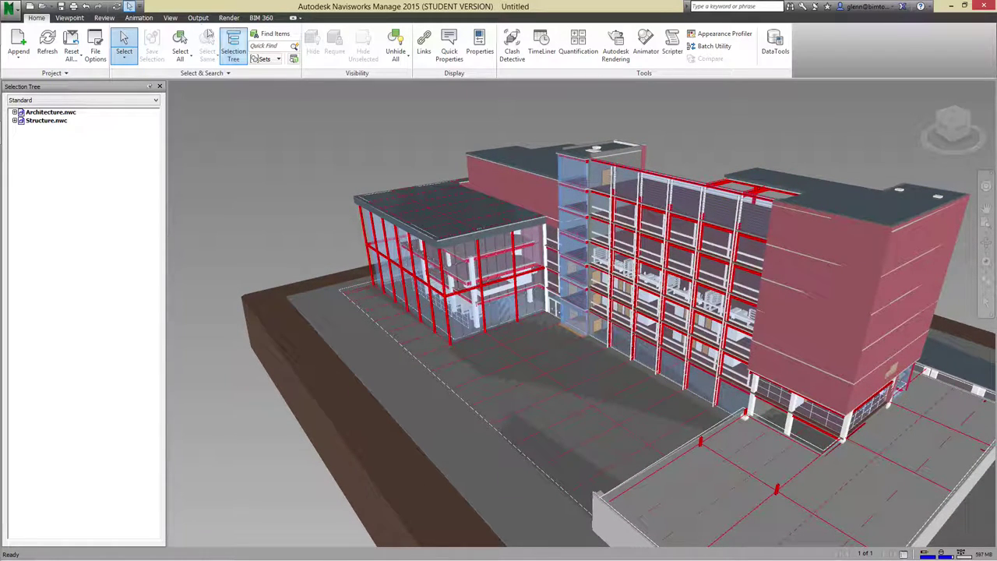
Reopen the Append dialog and cancel it without adding files, then switch to the mind map
click(26, 62)
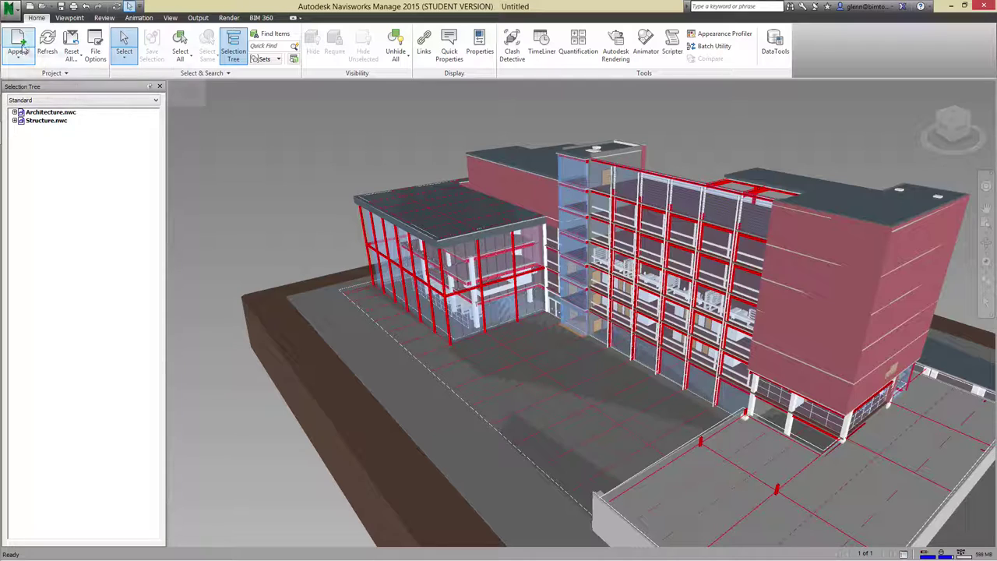
click(26, 78)
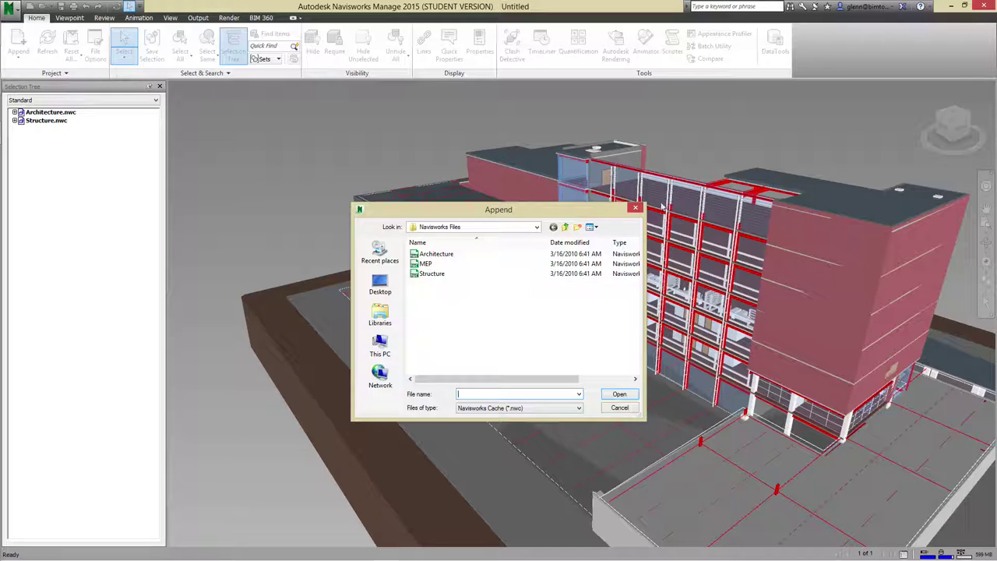
click(637, 210)
key(ctrl+Left)
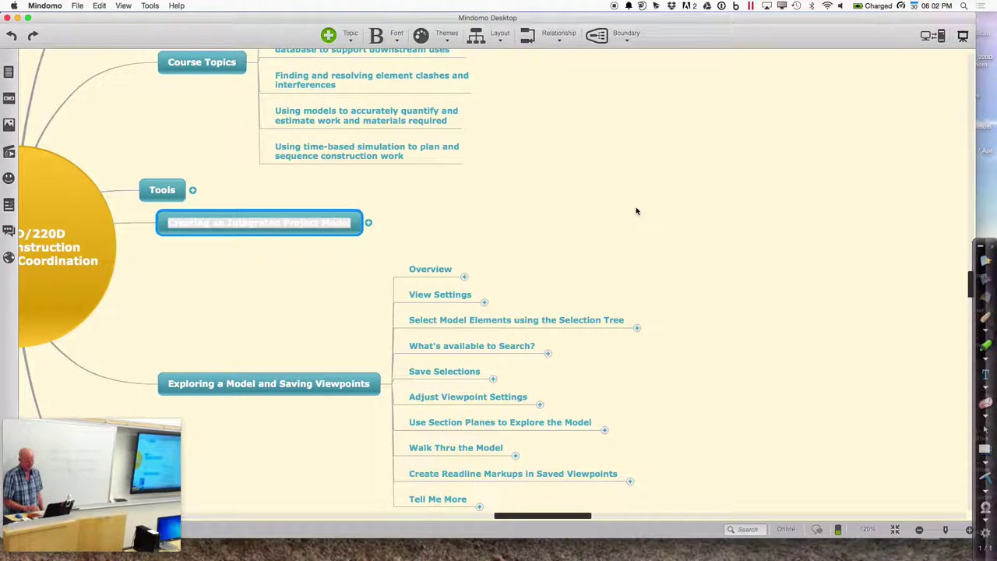
Expand View Settings to show View Background, Navigation Tools and Reference Views, then switch back to Navisworks
click(483, 304)
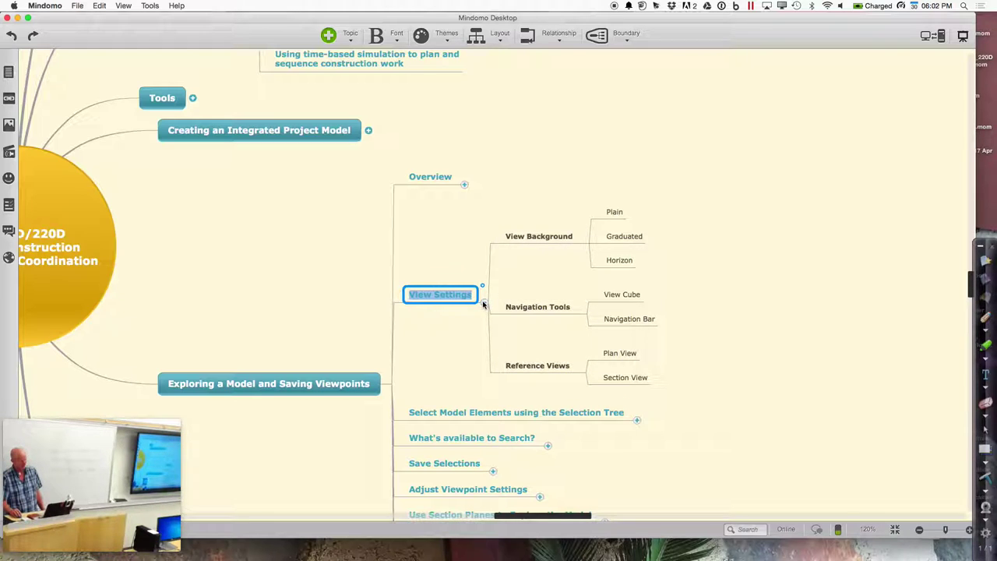
key(Right)
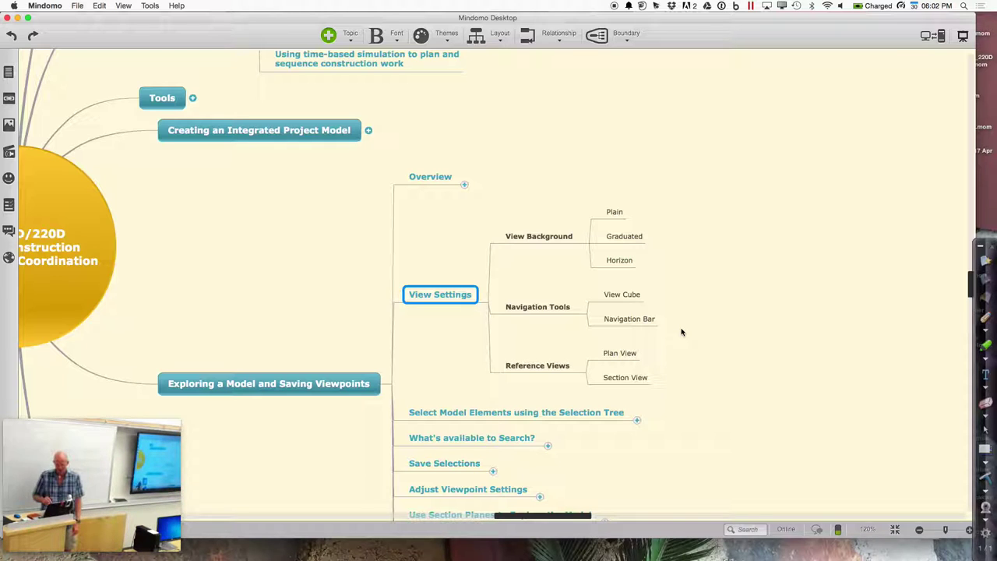
key(ctrl+Right)
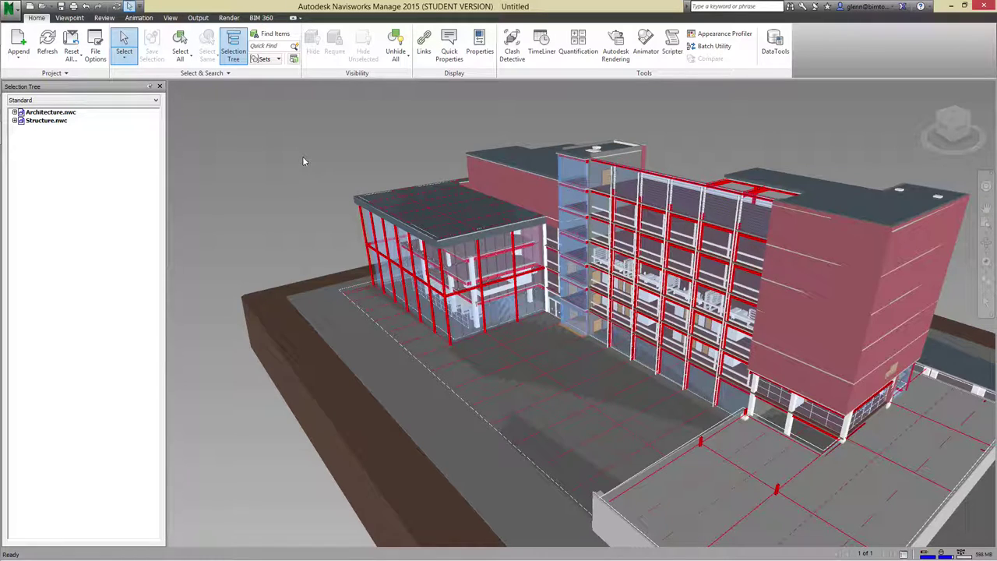
Select the brick facade wall and the left-wing roof in the model
click(790, 238)
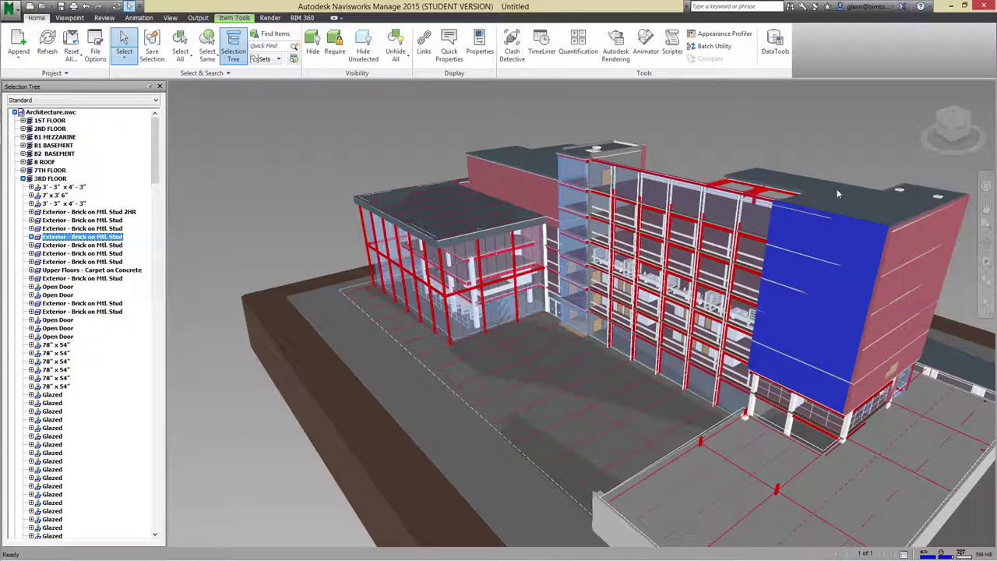
click(492, 210)
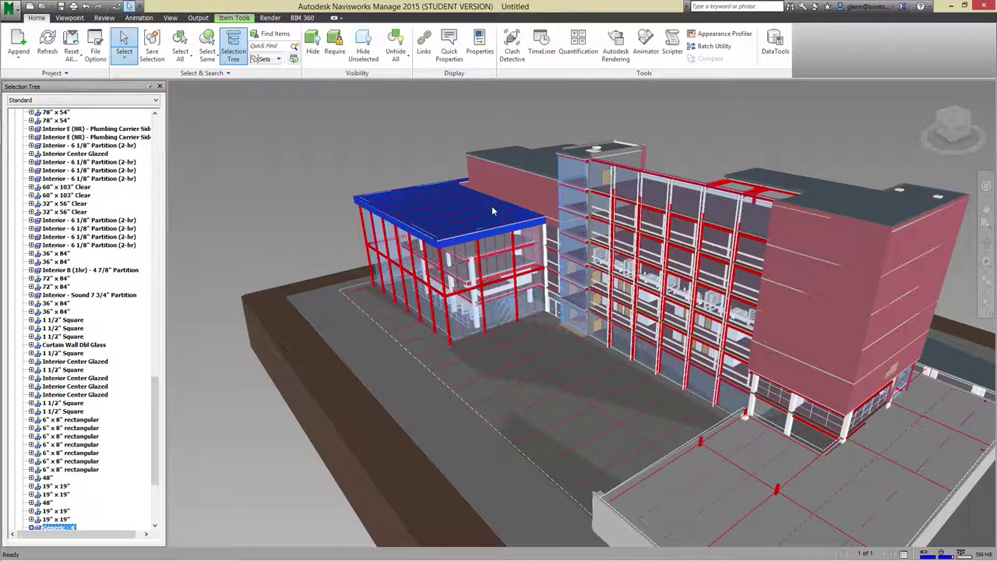
drag(155, 414, 156, 456)
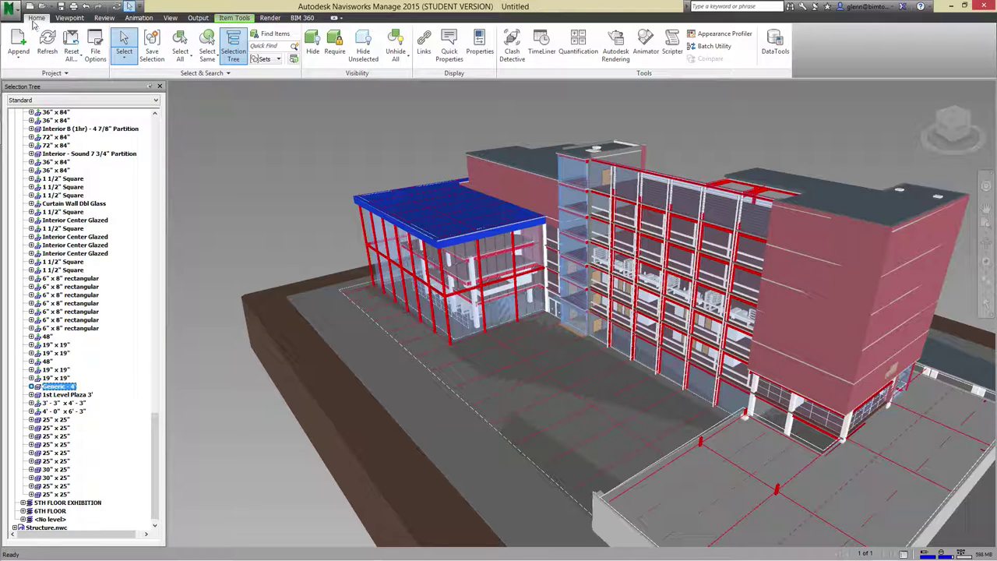
Pin the Selection Tree panel docked open beside the model and clear the selection
click(236, 52)
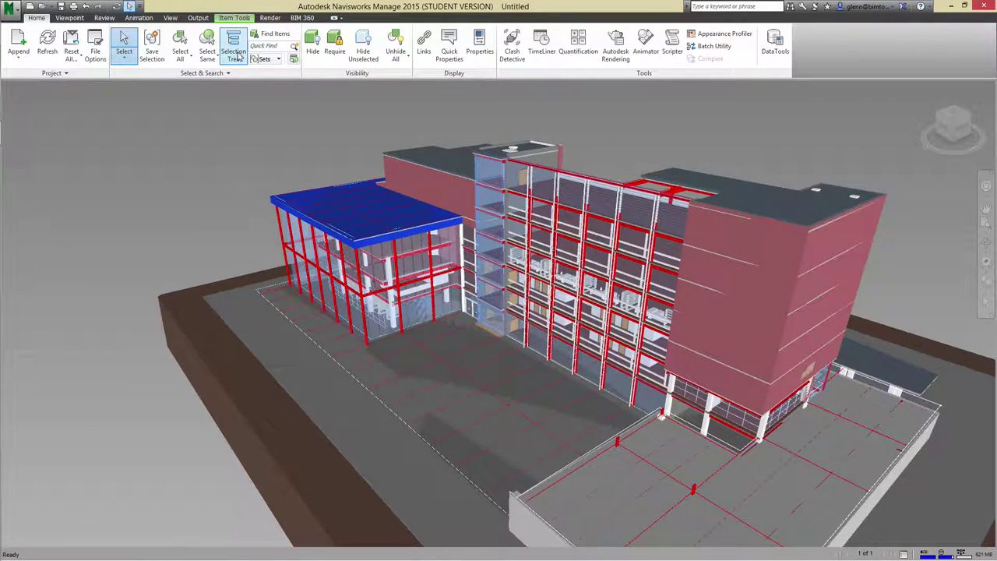
click(237, 55)
click(236, 54)
click(236, 55)
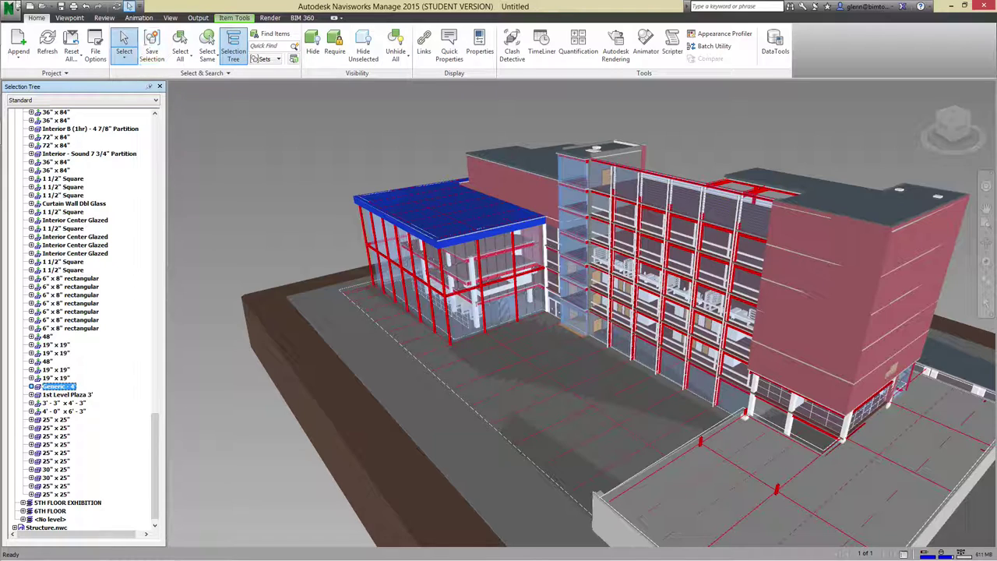
click(151, 88)
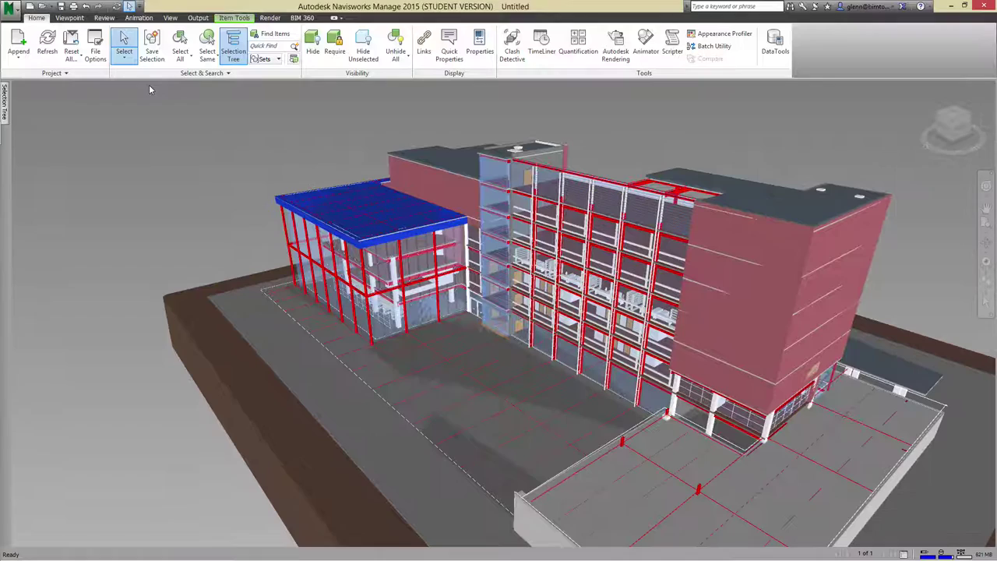
mouse_move(7, 113)
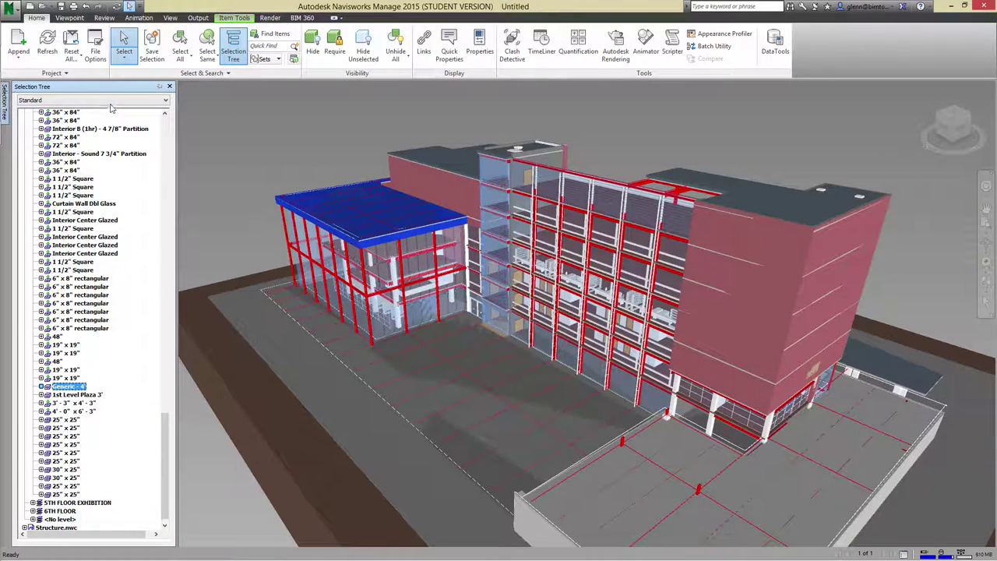
click(209, 137)
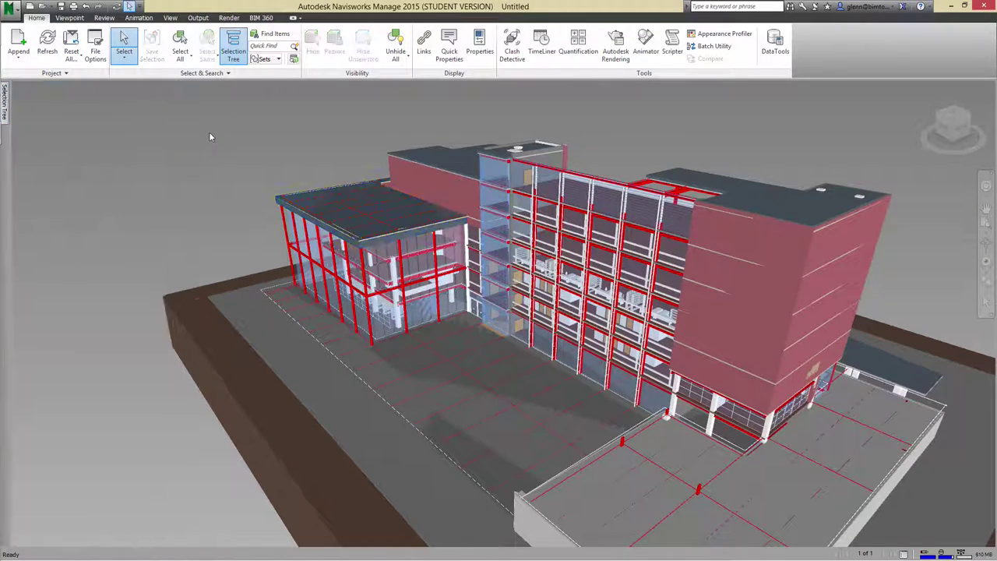
mouse_move(4, 102)
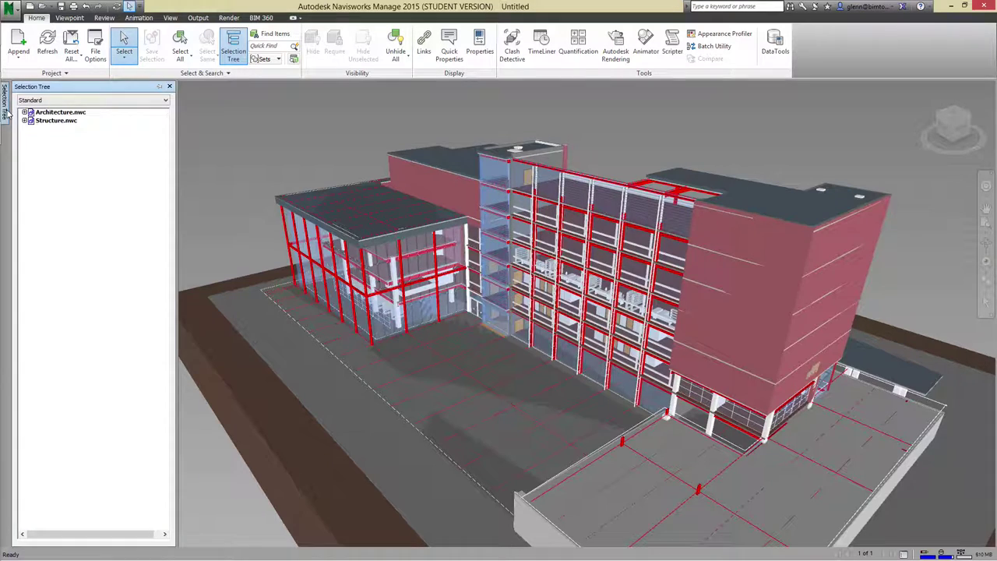
click(159, 88)
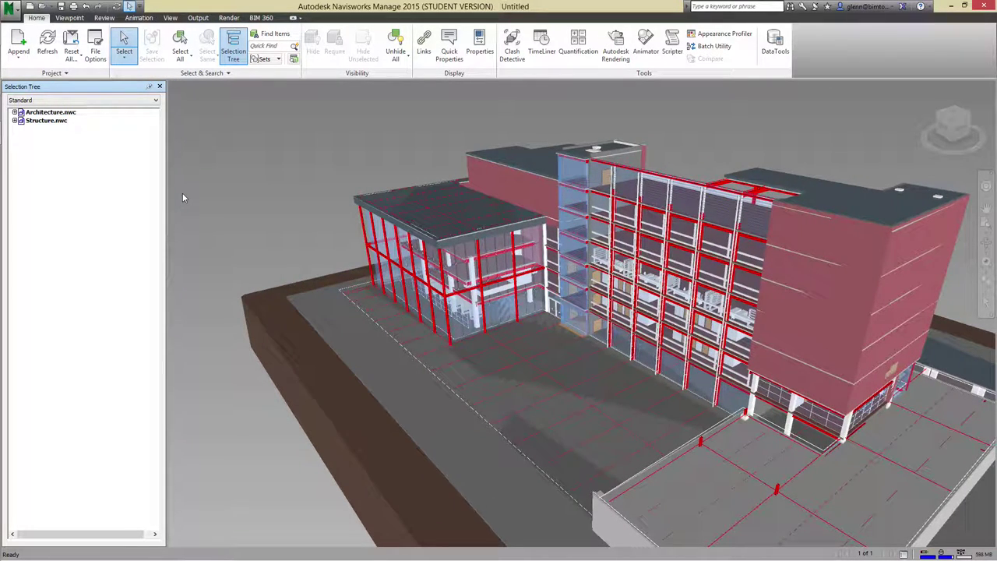
Locate the roof, ground-floor slab and site base in the tree, then select Structure.nwc
click(457, 199)
click(524, 367)
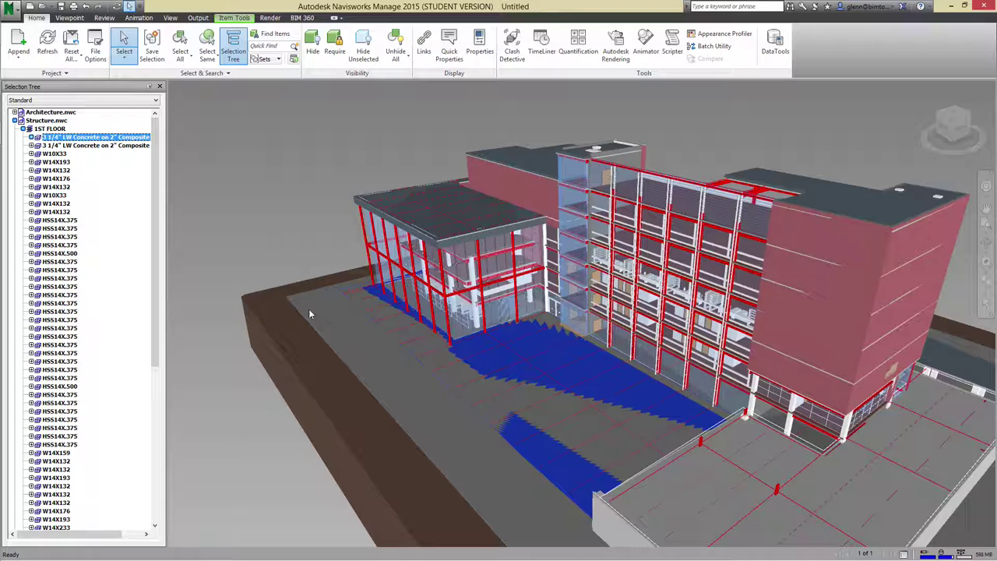
click(365, 428)
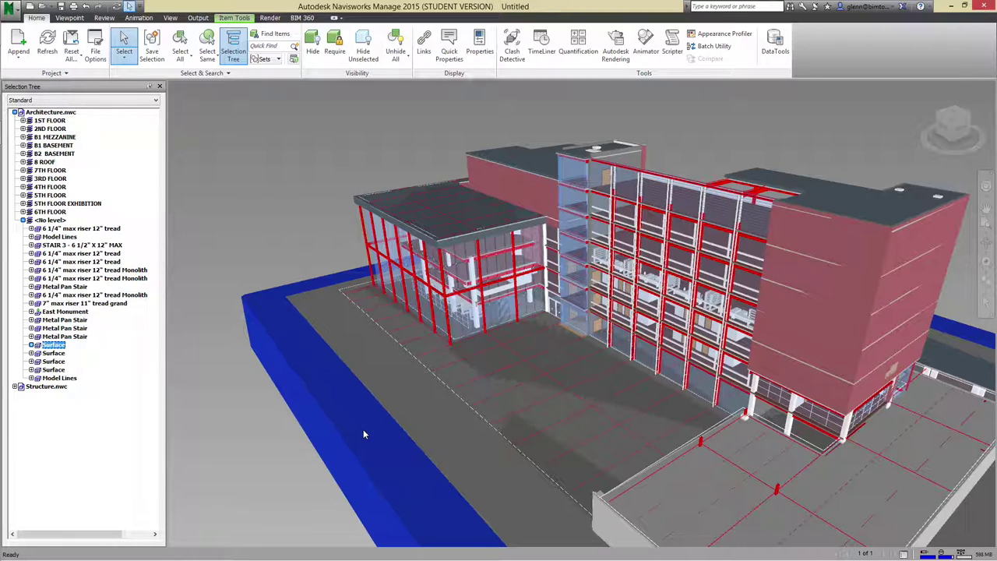
click(217, 178)
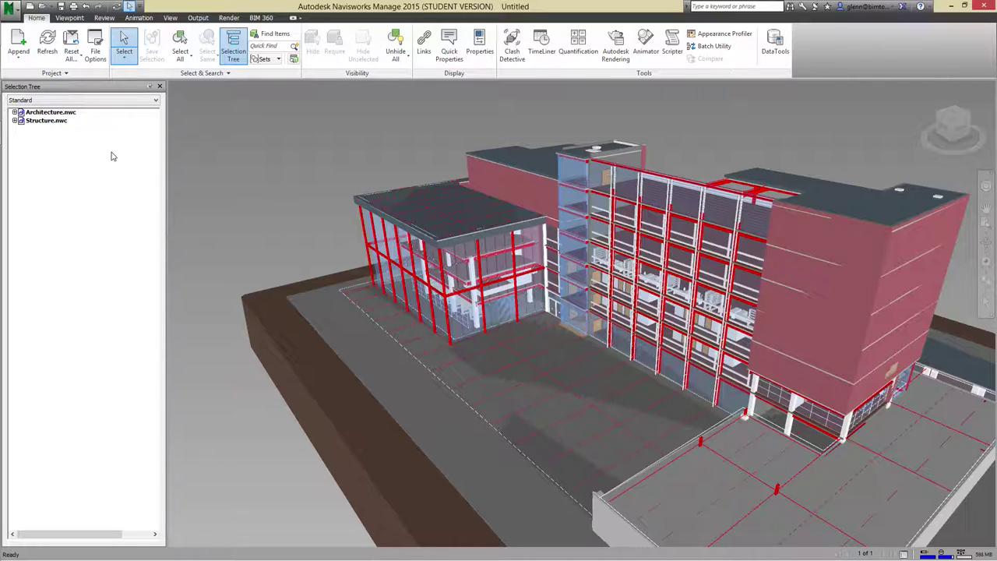
click(42, 121)
Hide Structure.nwc from its context menu and expand Architecture.nwc to list its floor levels
right_click(41, 123)
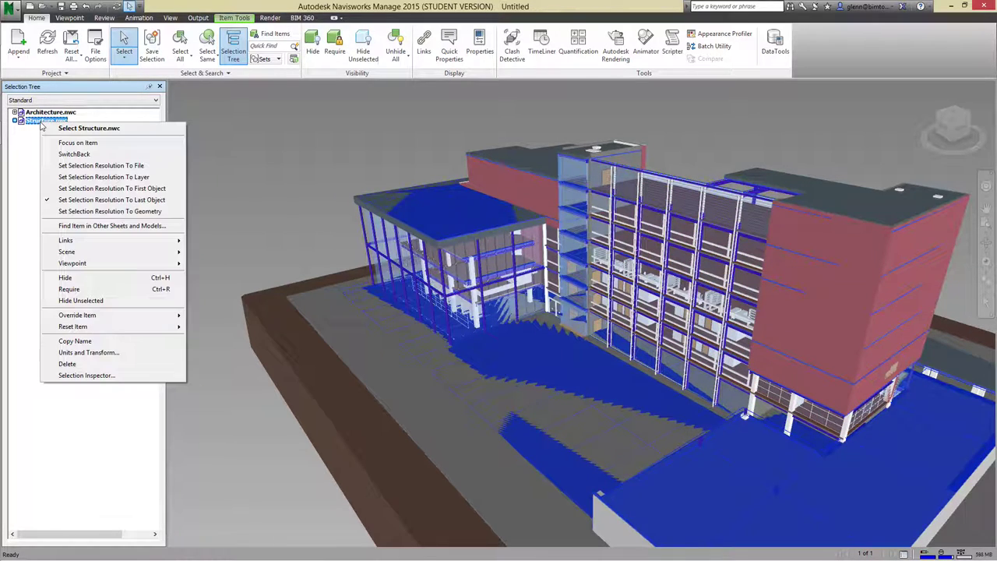
click(91, 279)
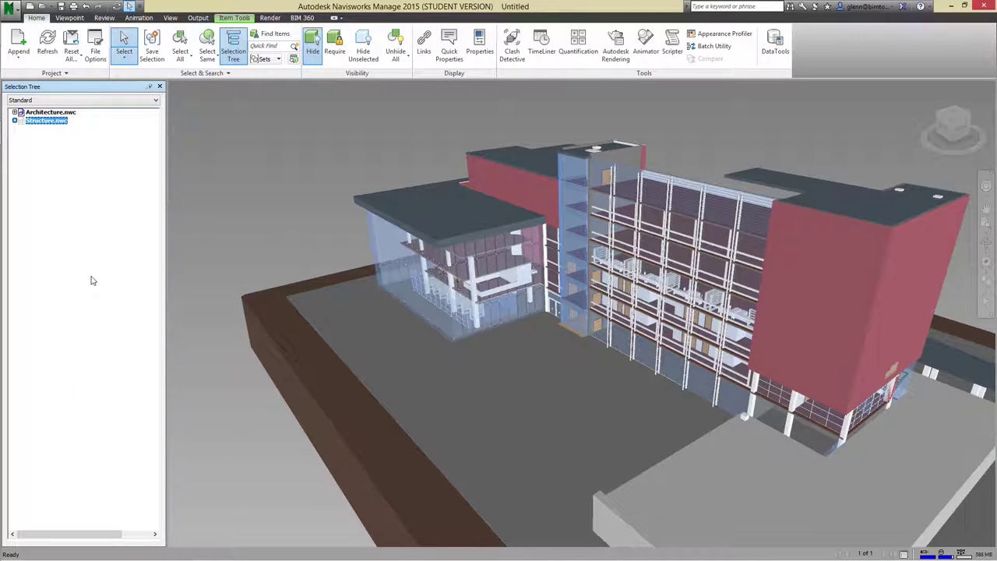
right_click(51, 123)
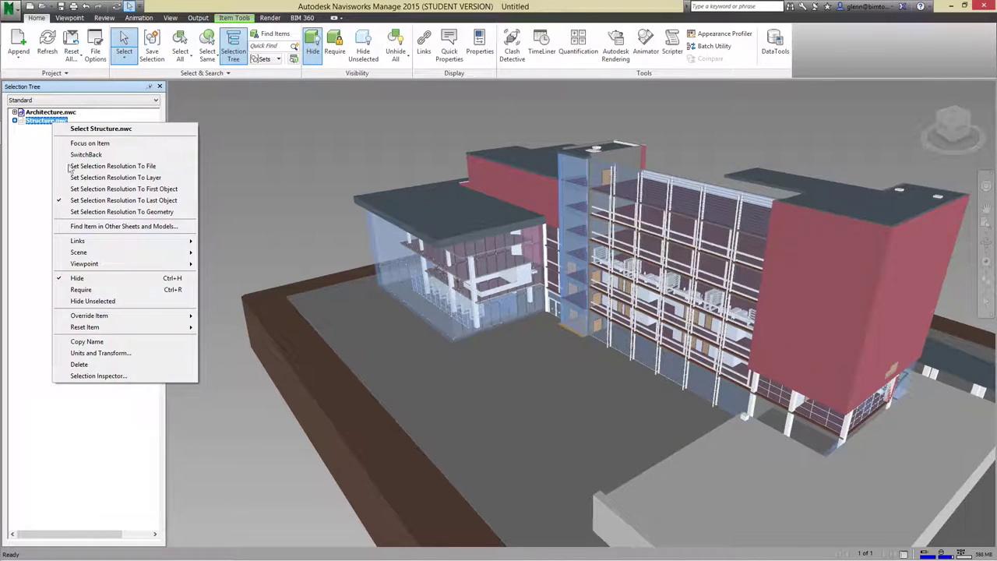
click(78, 278)
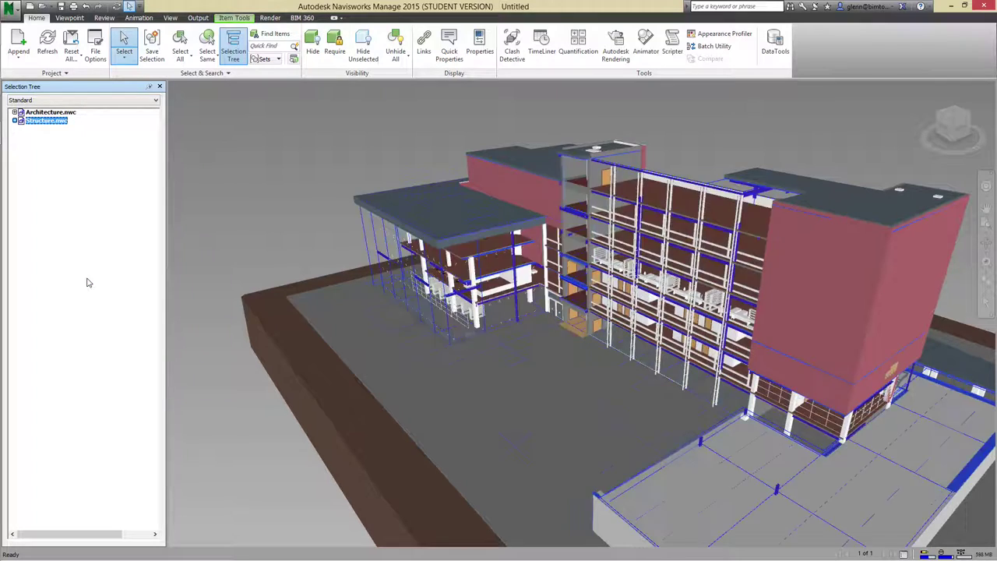
right_click(45, 125)
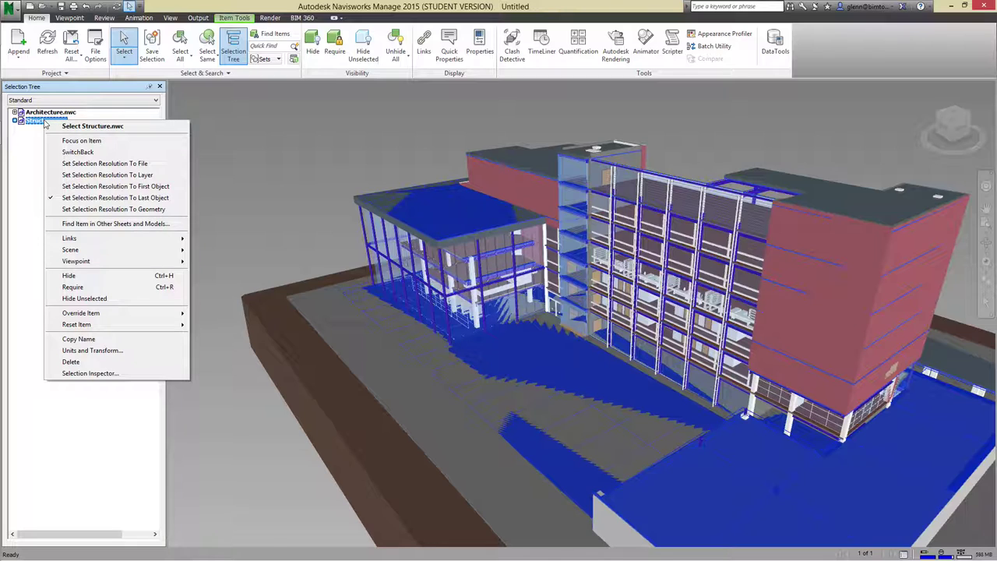
click(92, 276)
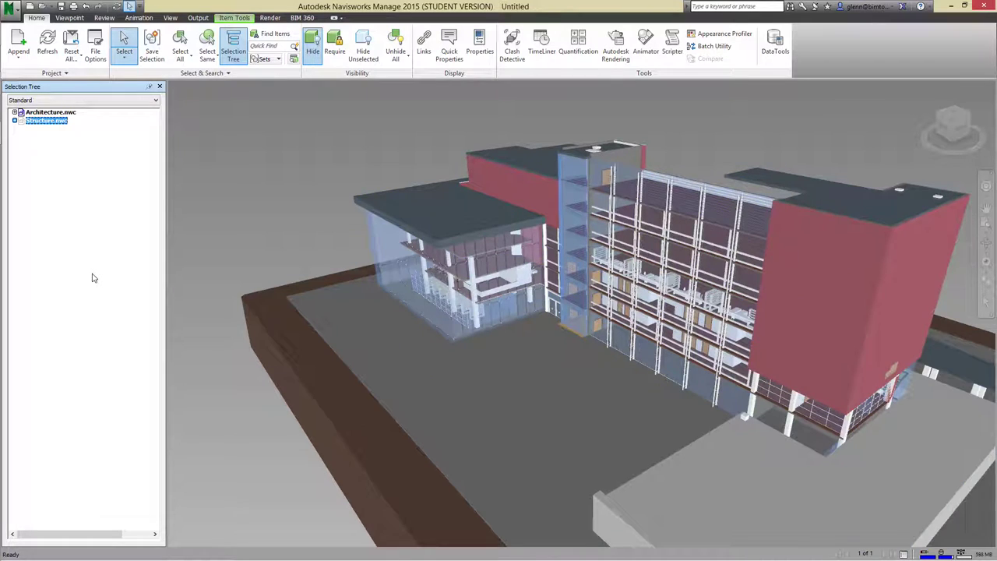
click(14, 112)
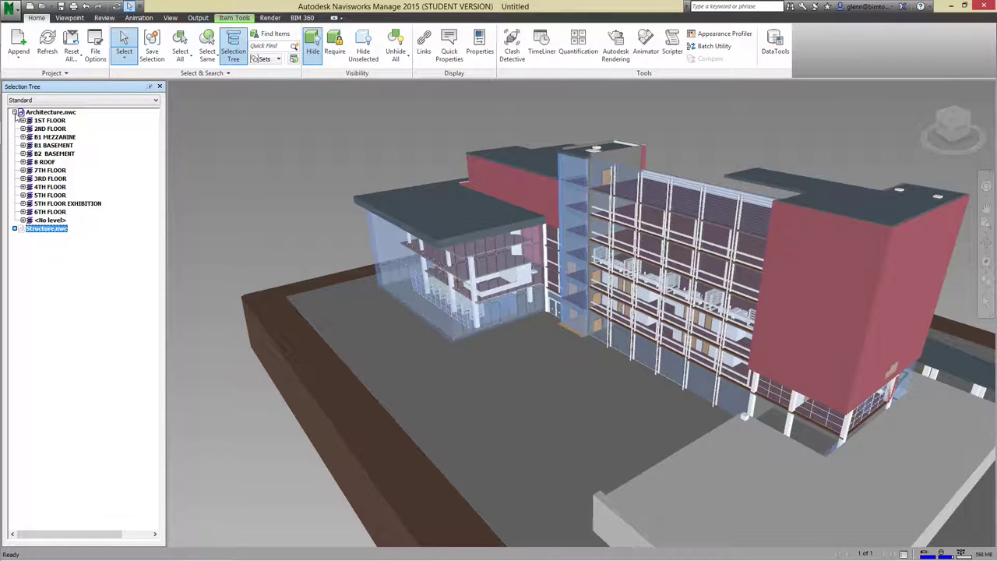
Hide the 4TH FLOOR, 5TH FLOOR, 5TH FLOOR EXHIBITION and 6TH FLOOR levels together
click(60, 212)
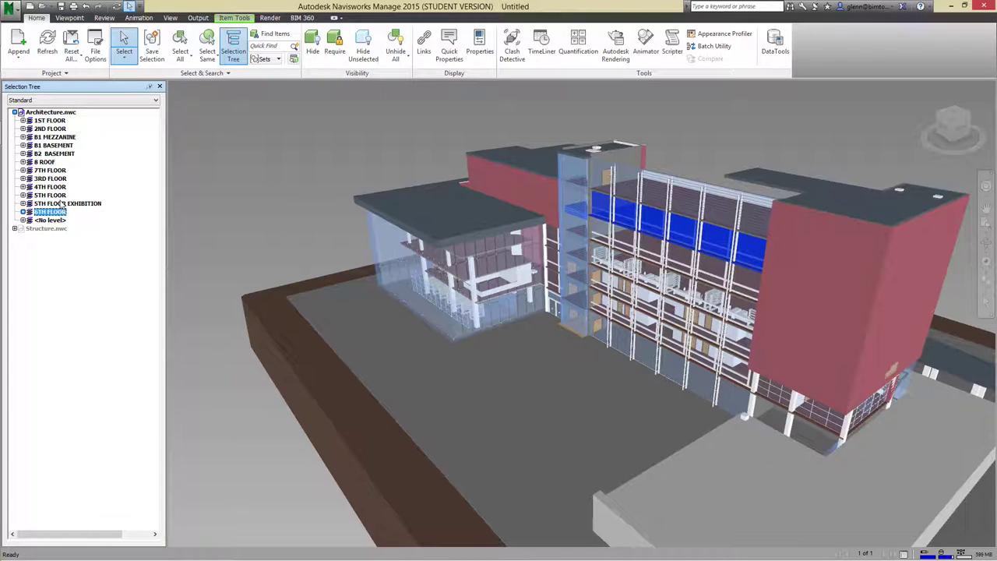
ctrl+click(61, 204)
ctrl+click(61, 195)
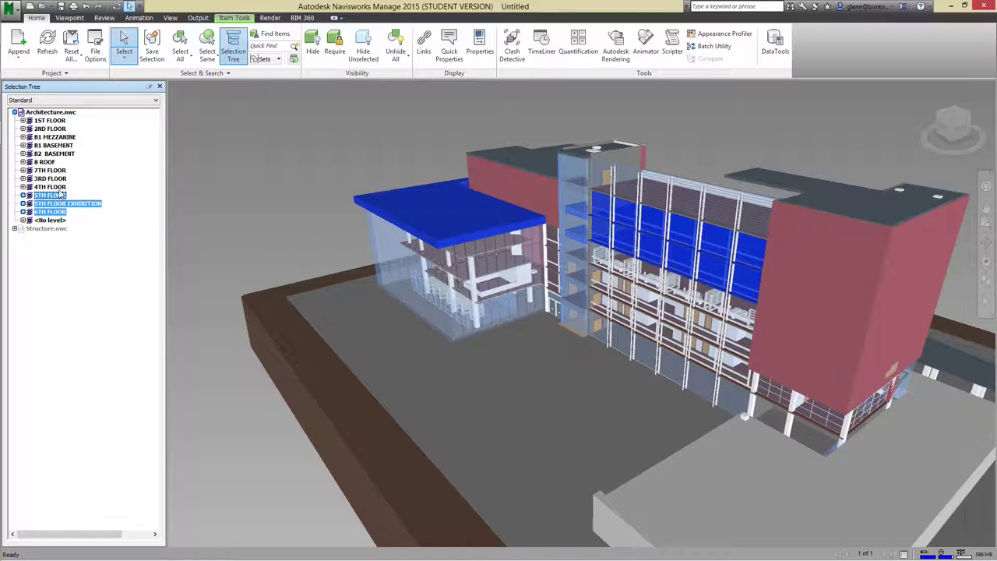
ctrl+click(59, 188)
right_click(59, 187)
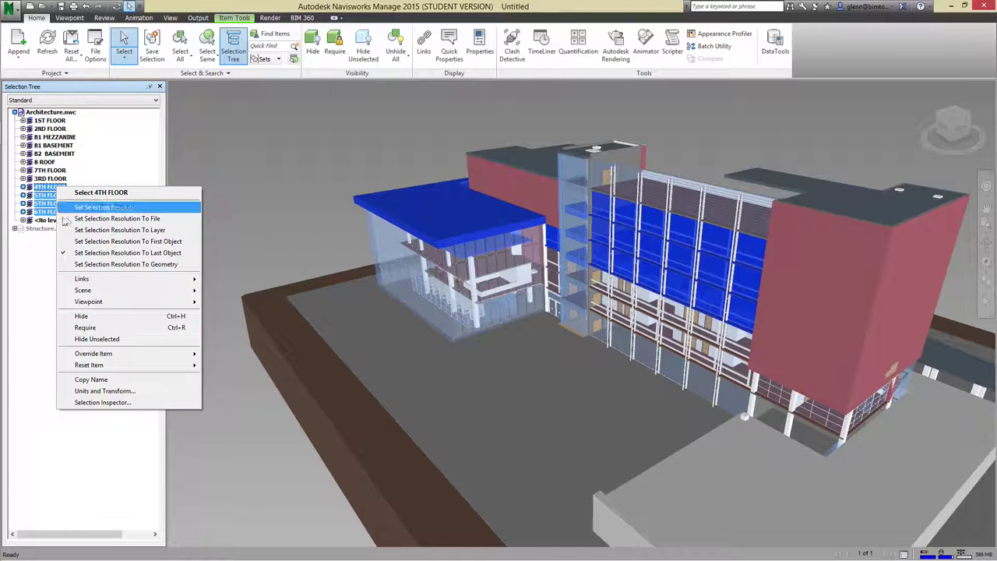
click(78, 316)
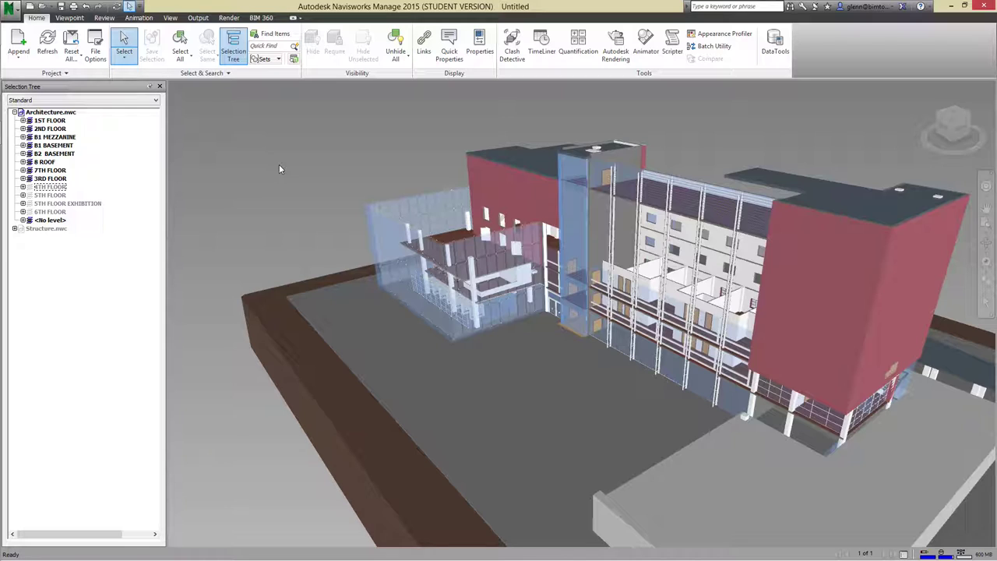
Hide the 7TH FLOOR level as well and clear the selection
click(61, 171)
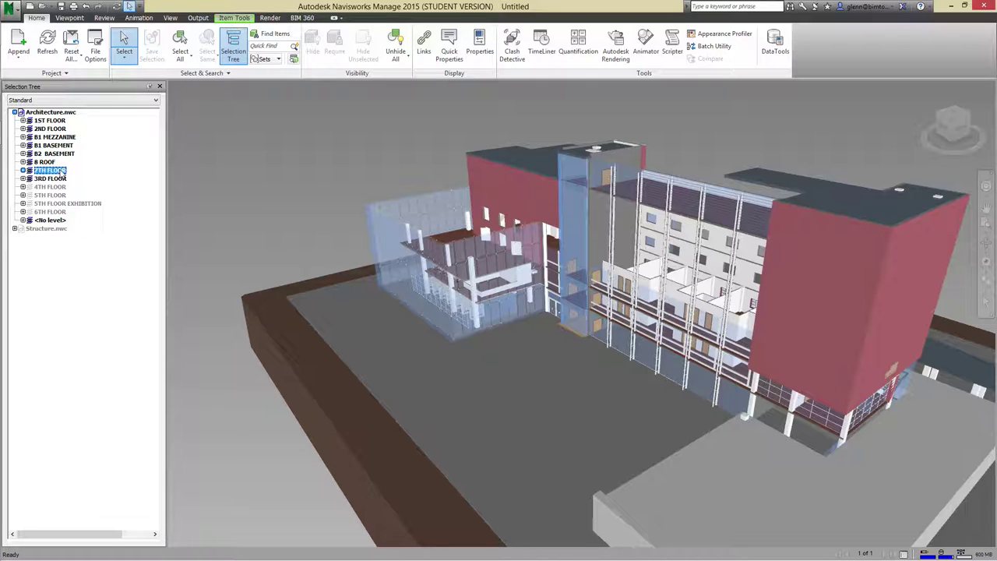
right_click(60, 171)
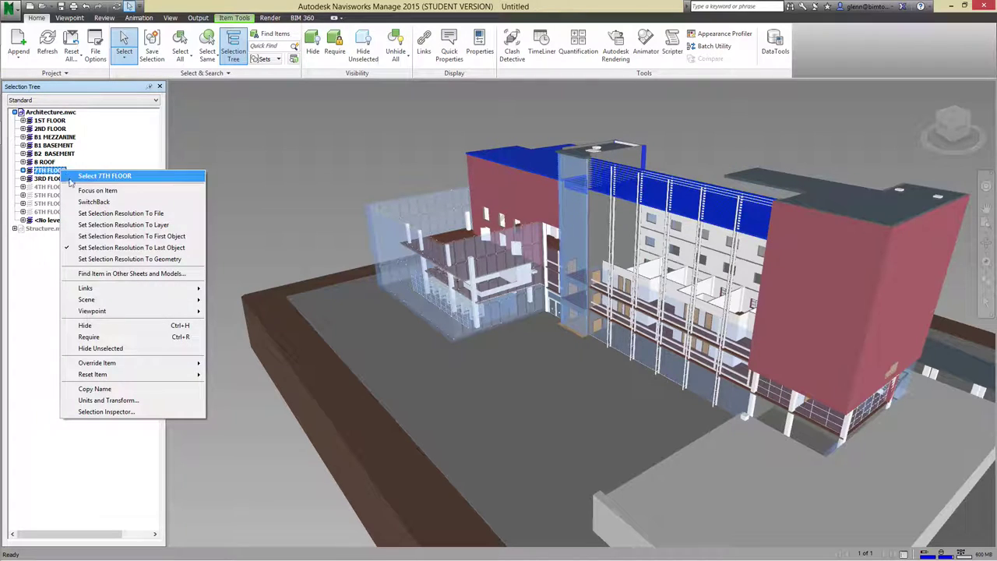
click(85, 326)
click(251, 127)
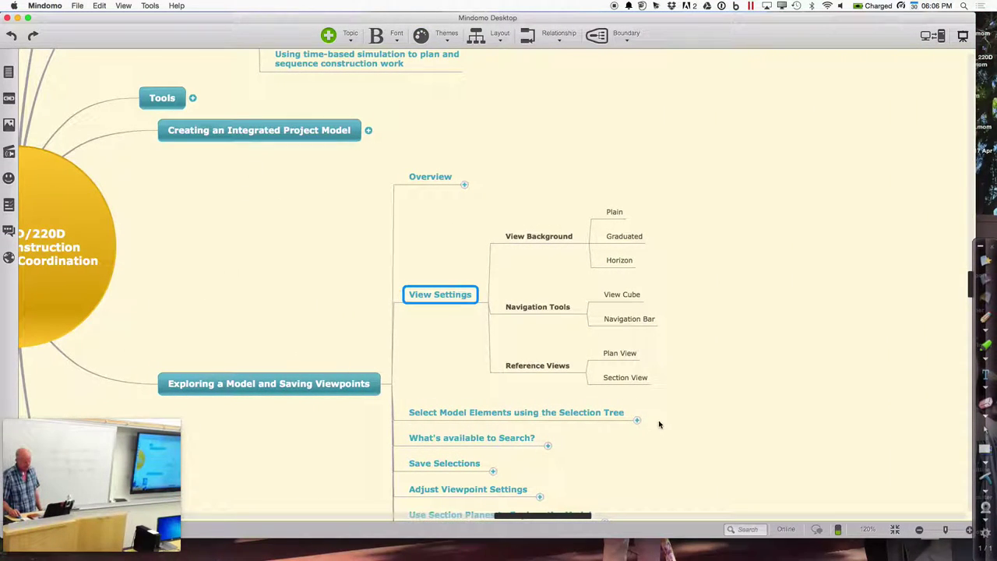
Expand the 'Select Model Elements using the Selection Tree' topic's subtopics, then return to Navisworks
click(636, 422)
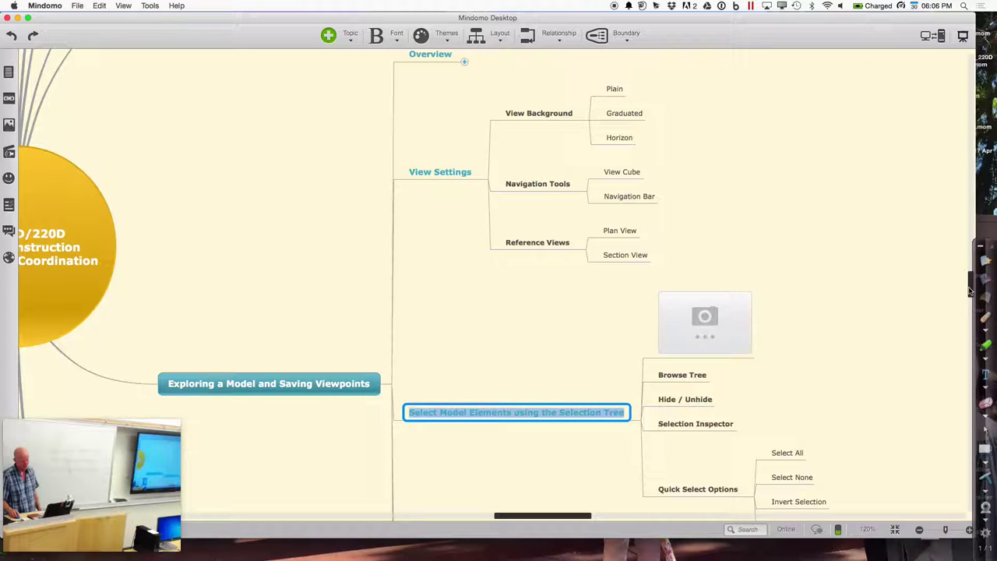
scroll(971, 289, down, 5)
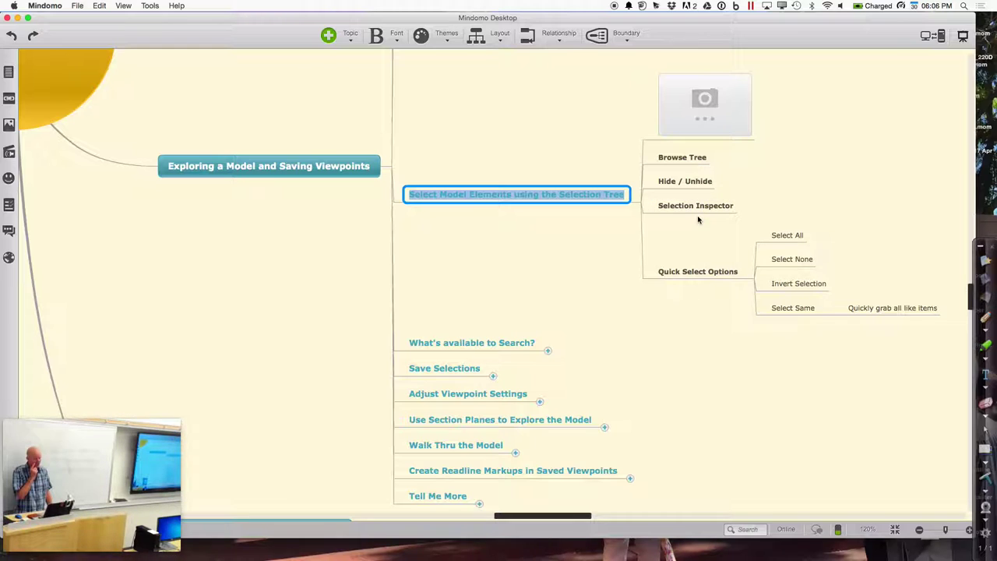
scroll(698, 219, right, 3)
key(ctrl+Right)
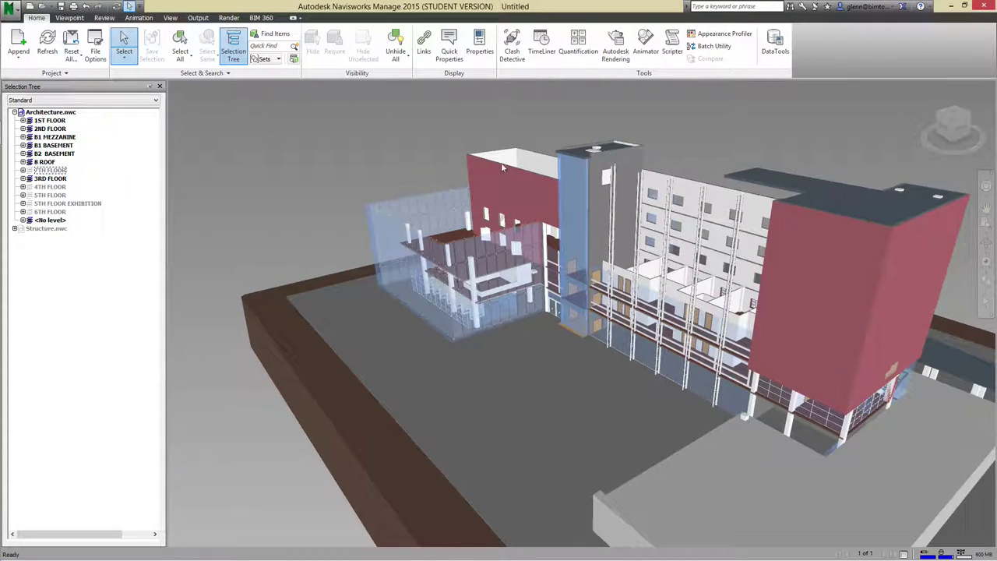
Check the red tower wall's name and type in the Selection Inspector, then select the right-hand exterior wall
click(503, 168)
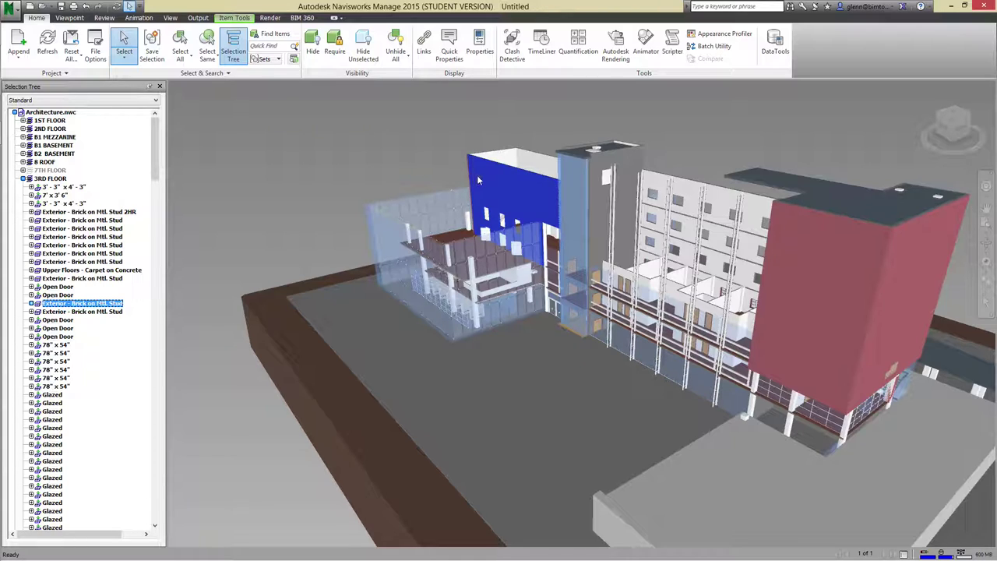
right_click(501, 172)
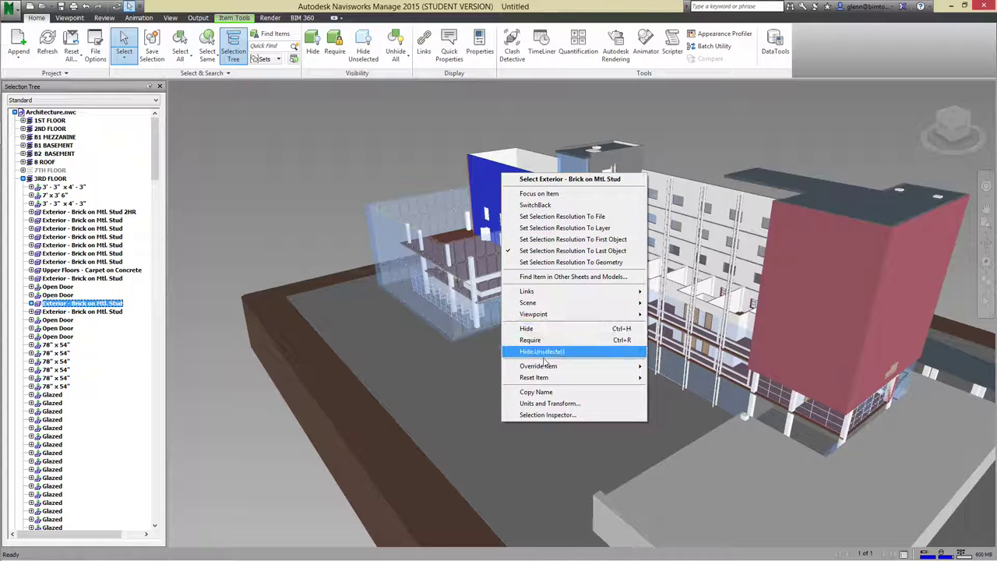
click(540, 414)
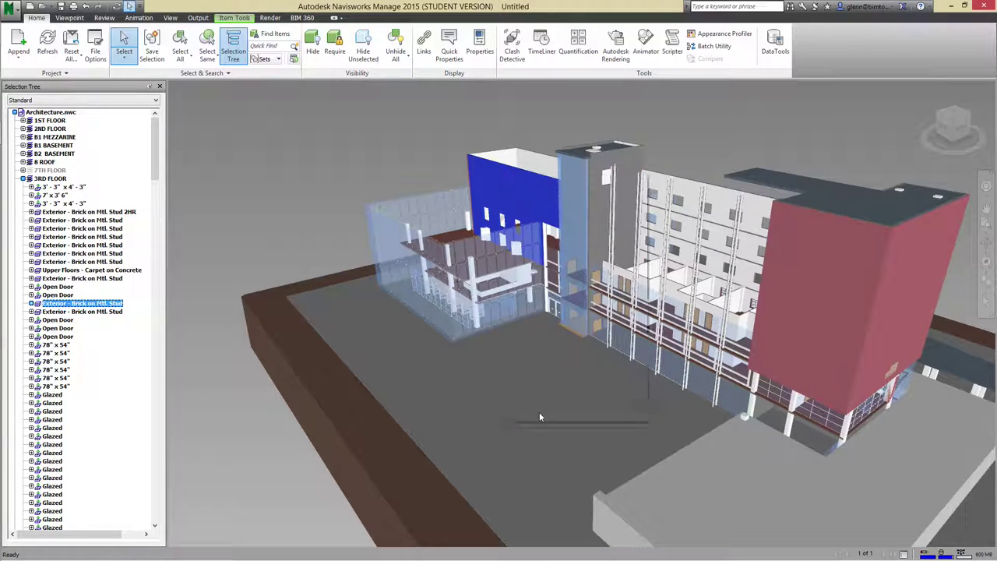
drag(582, 180, 381, 145)
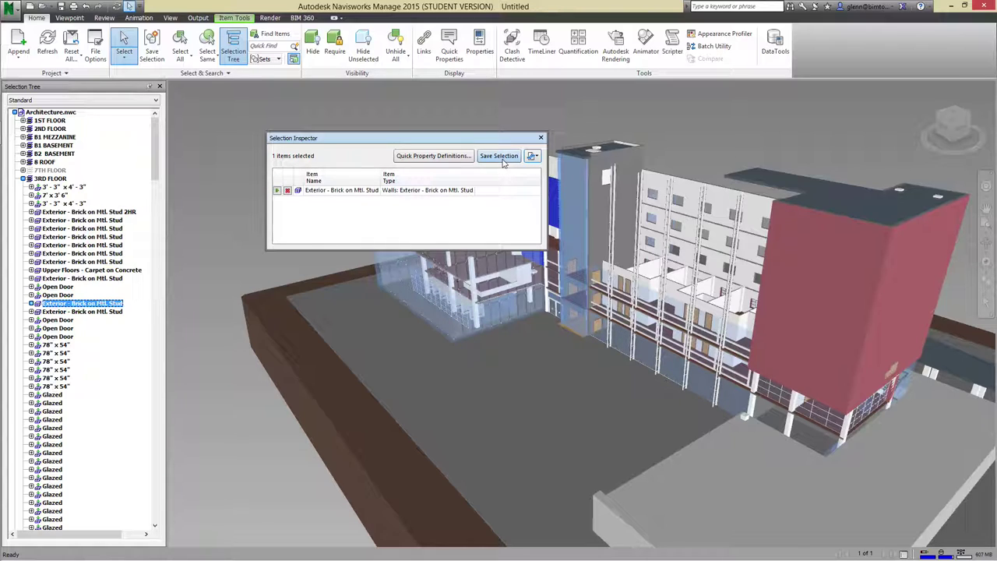
click(544, 138)
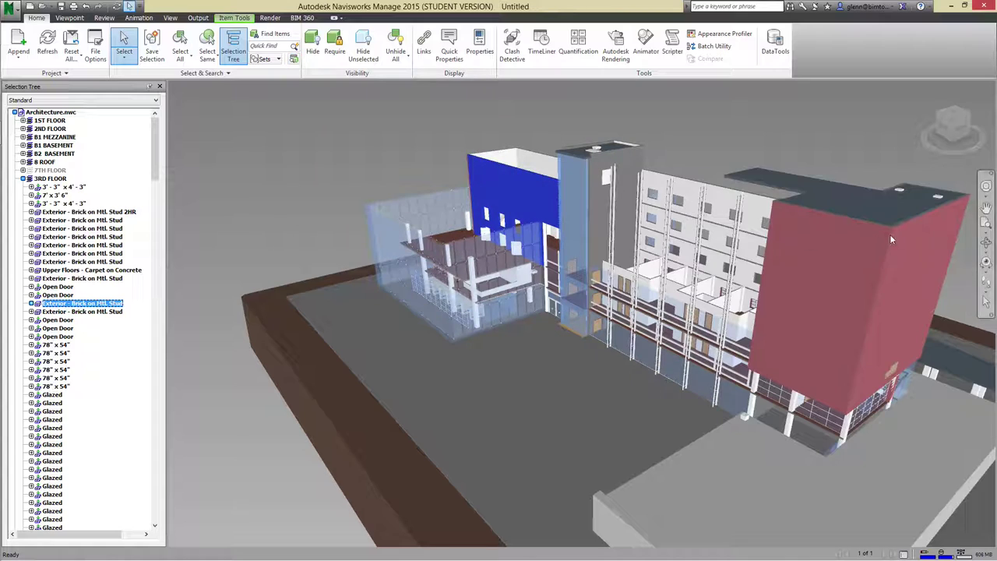
click(857, 248)
key(ctrl+a)
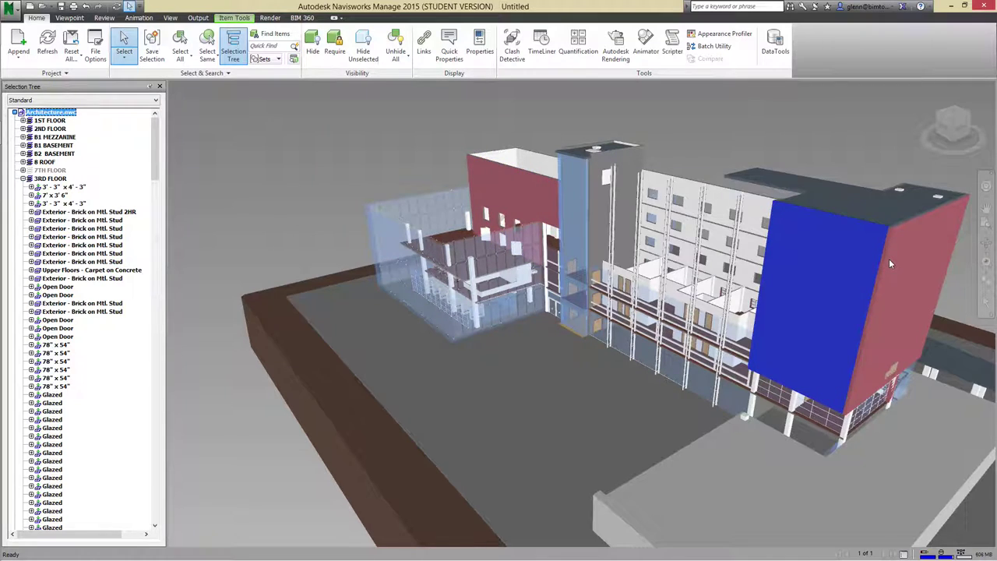
Select the red exterior brick wall and review its entry in the Selection Inspector
click(623, 155)
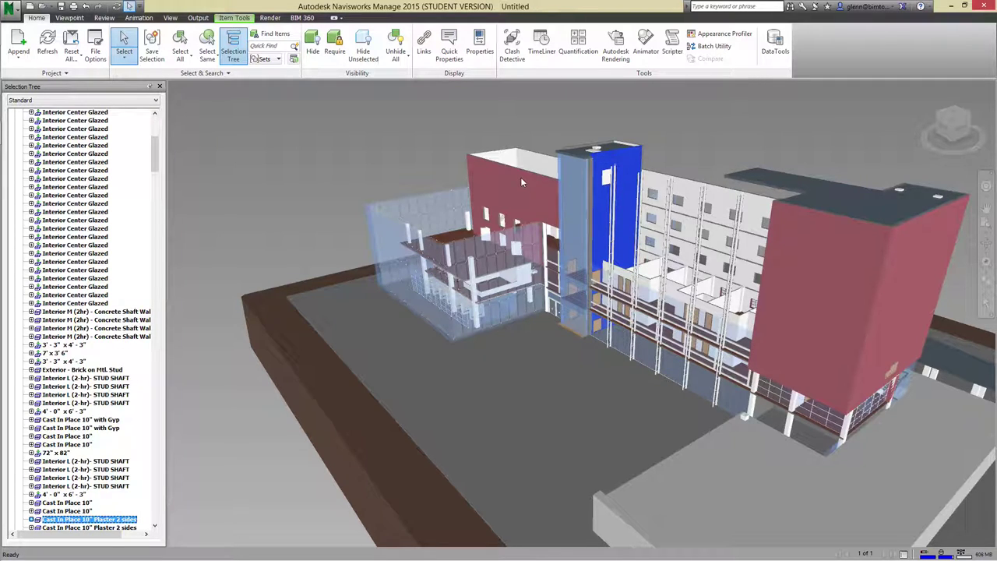
click(521, 177)
click(498, 91)
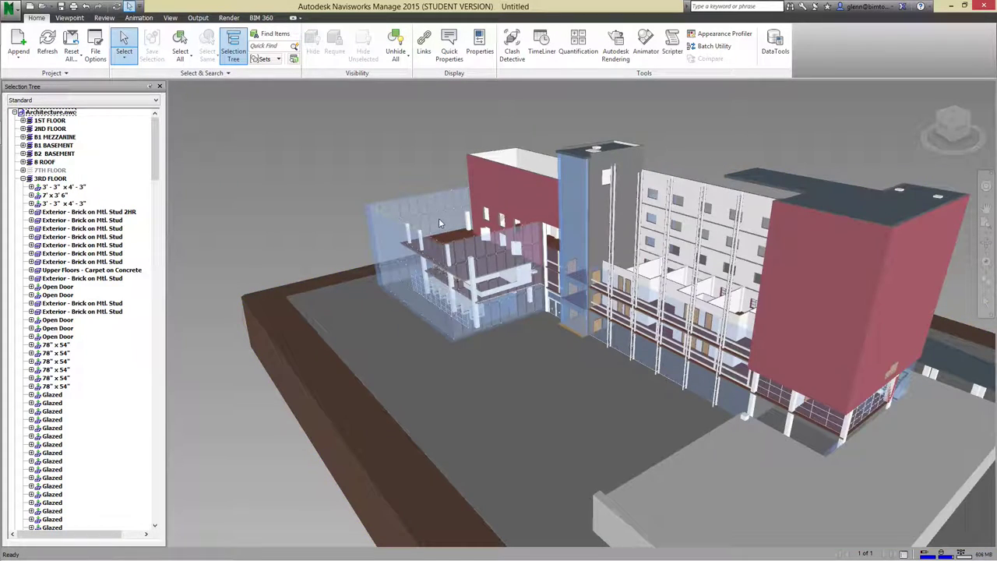
click(495, 196)
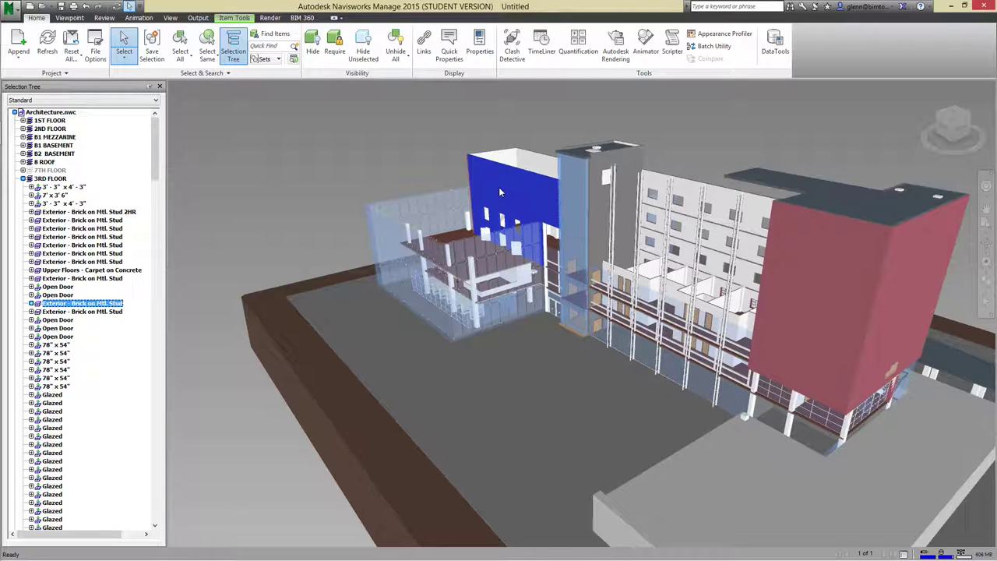
right_click(500, 192)
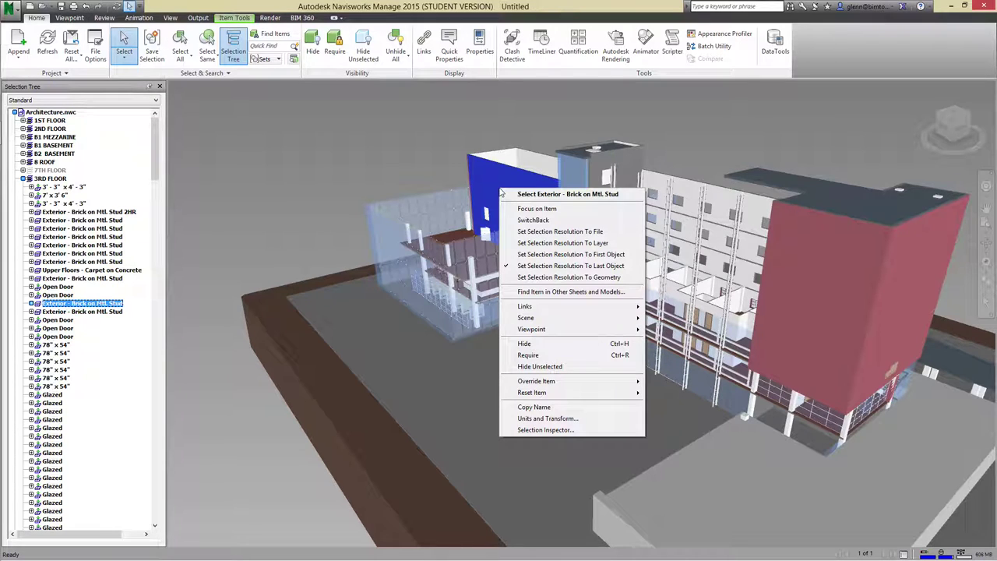
click(567, 430)
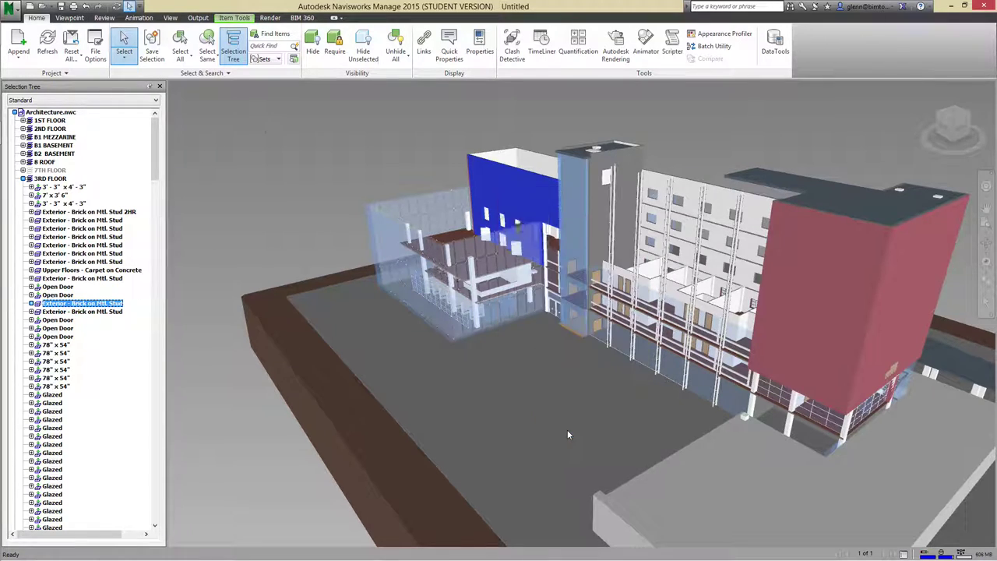
click(341, 191)
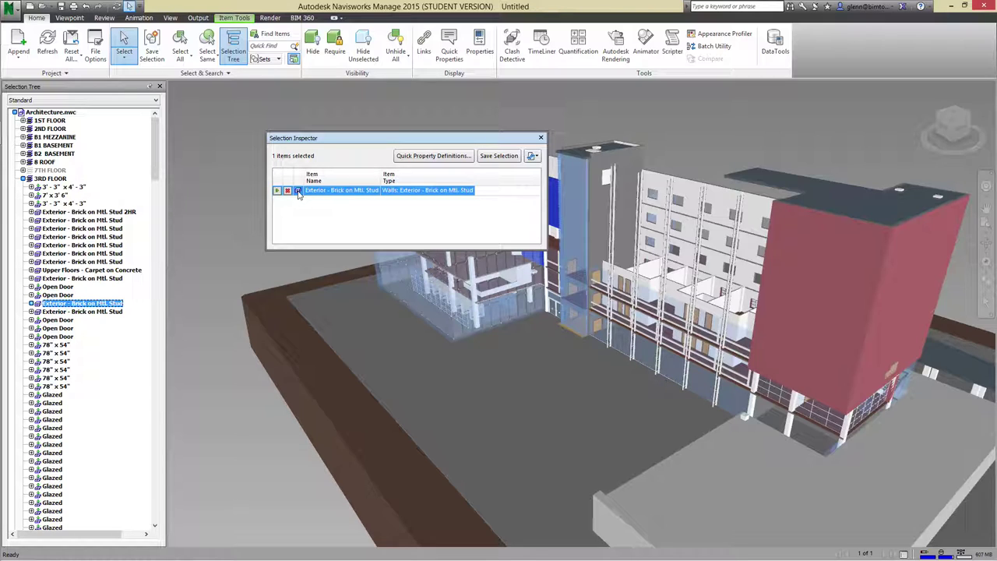
click(540, 138)
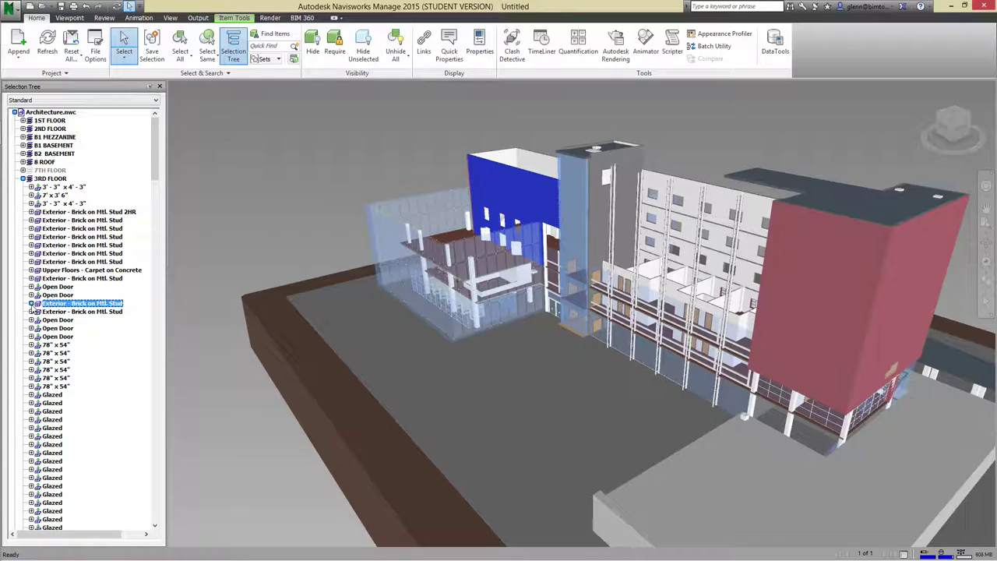
Expand the Exterior - Brick on Mtl. Stud entry to show its three Solid parts, keeping the wall selected
click(31, 303)
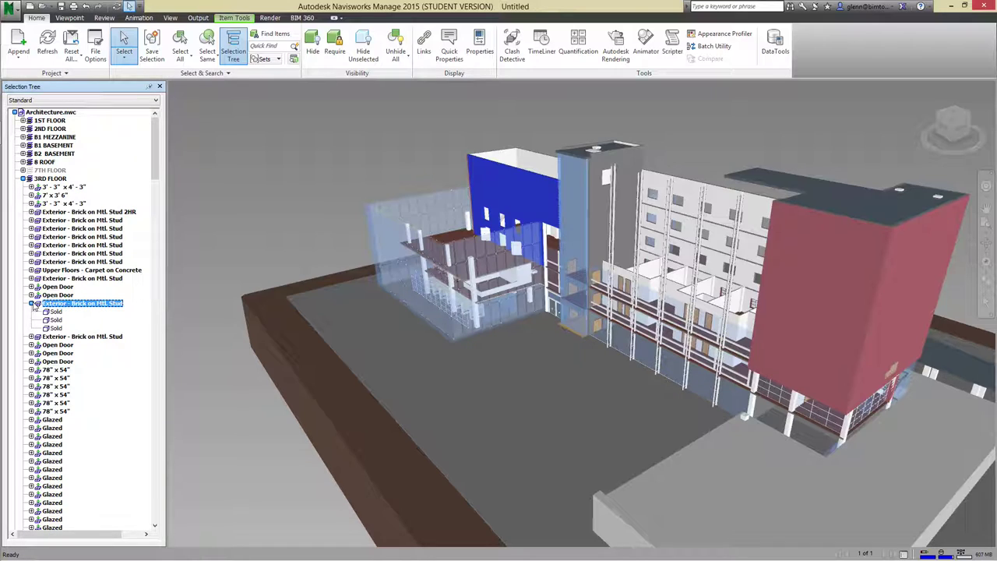
click(56, 320)
ctrl+click(56, 320)
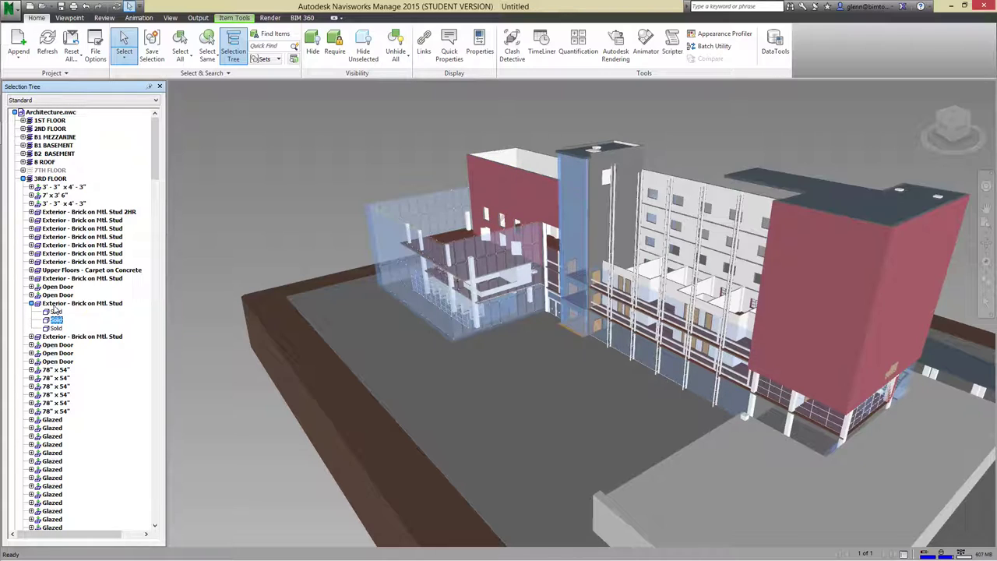
click(56, 305)
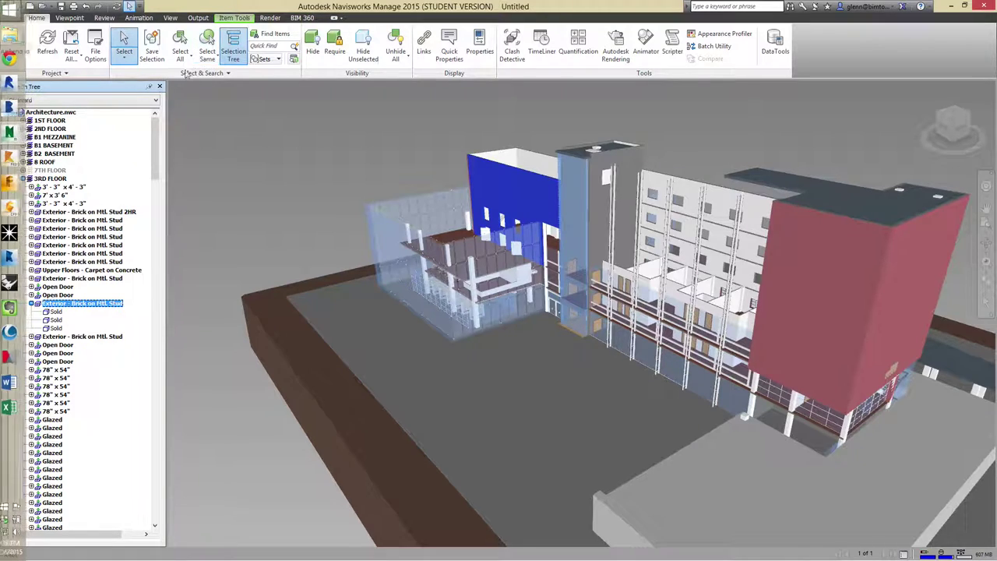
Switch the Selection Tree from Standard to Properties and expand the Element group
click(134, 100)
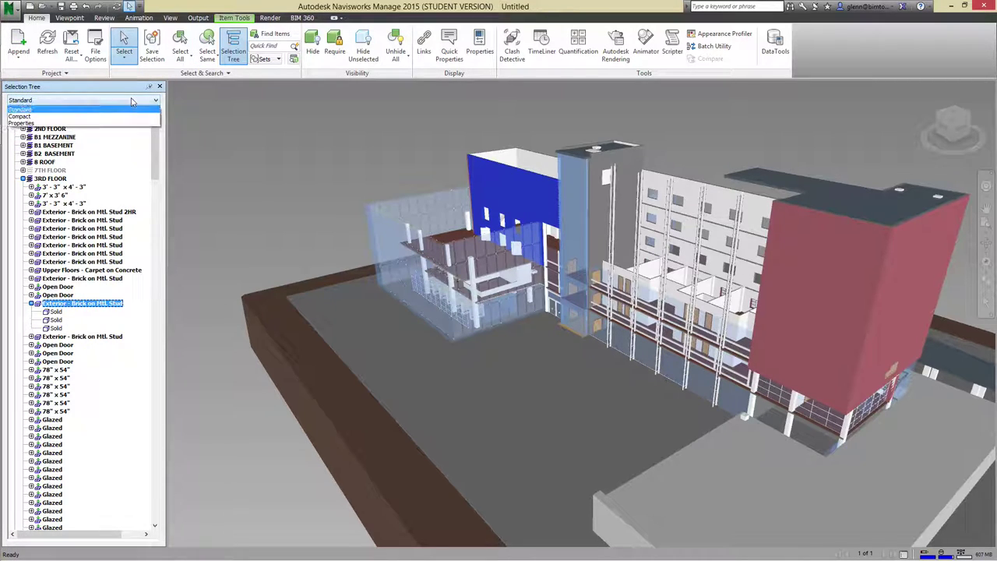
click(98, 124)
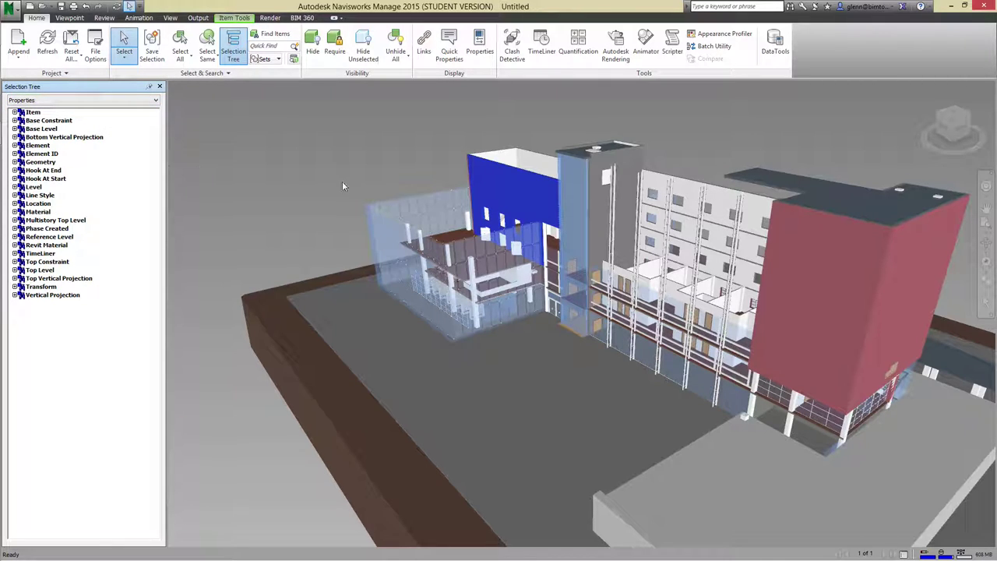
click(21, 147)
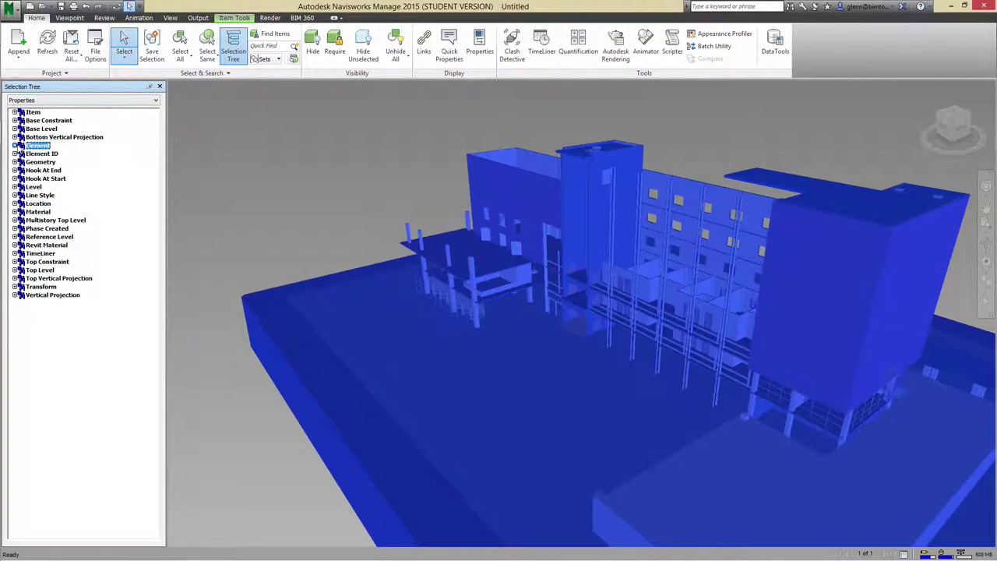
click(14, 147)
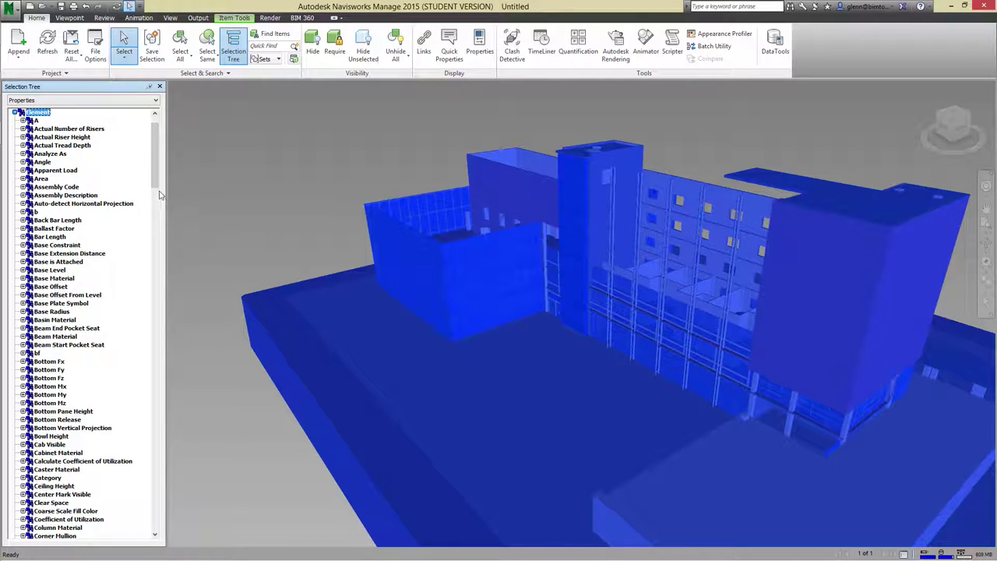
drag(157, 186, 138, 237)
Select the red exterior wall and expand Element's Finish property to show its values
click(261, 198)
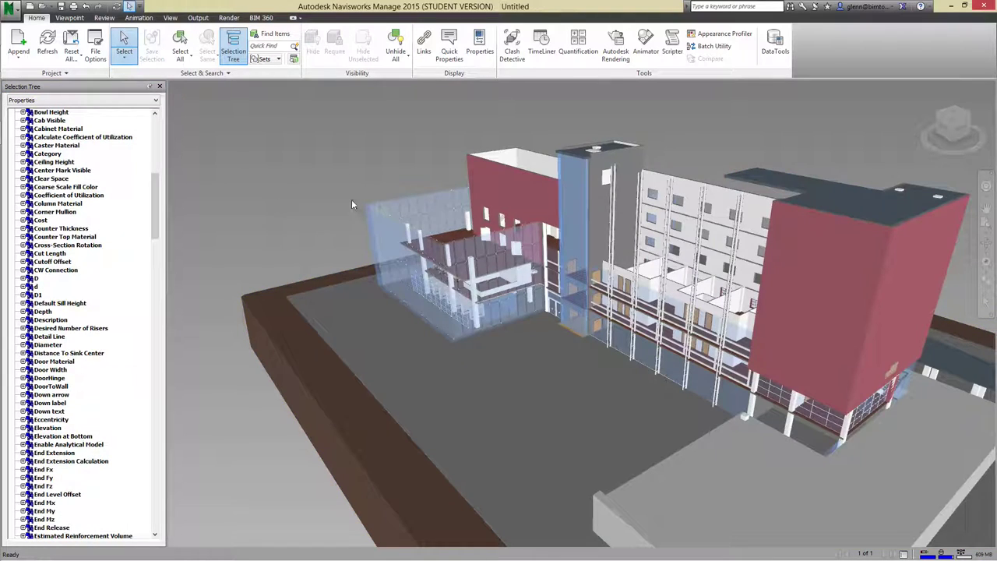
click(497, 167)
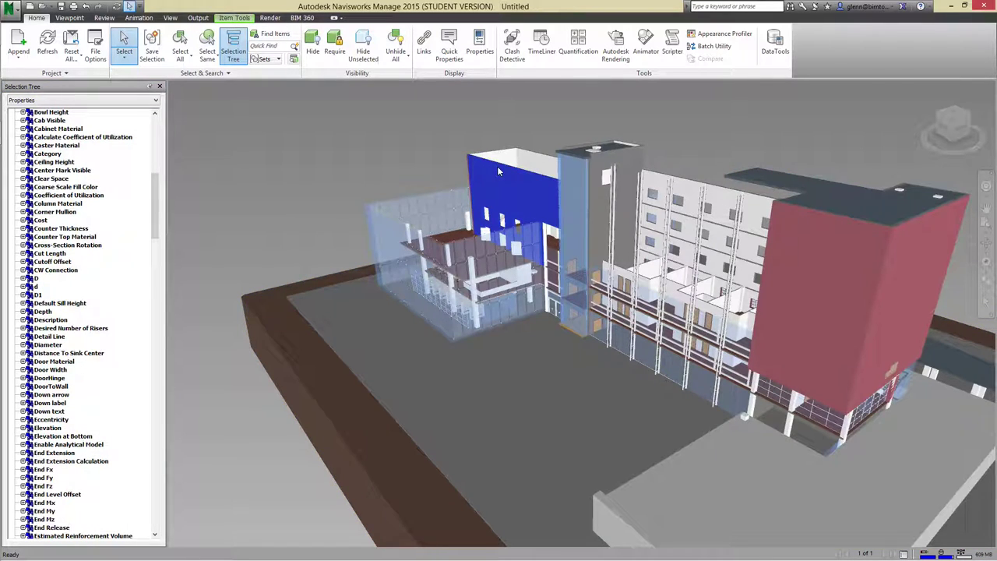
drag(159, 204, 160, 142)
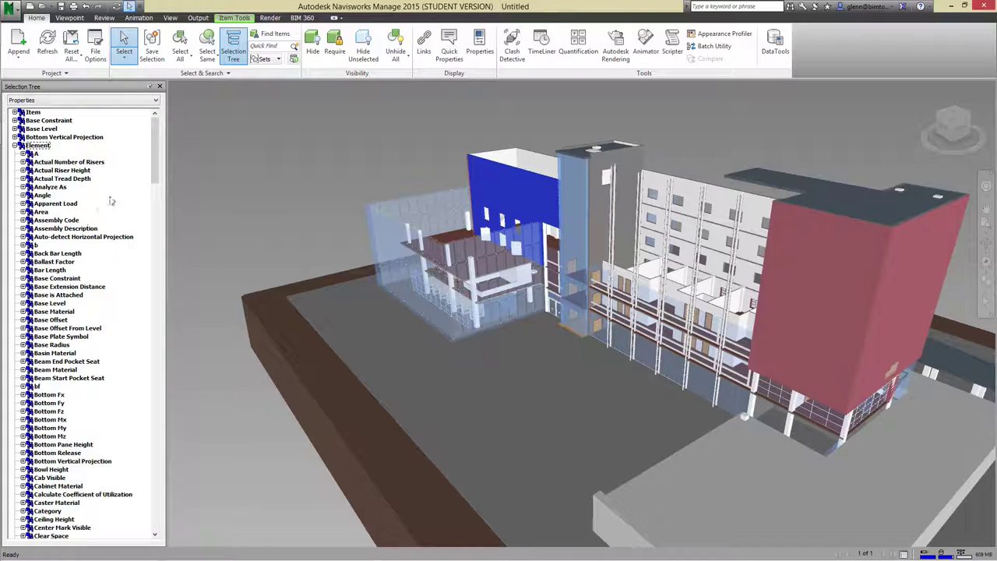
drag(156, 172, 163, 267)
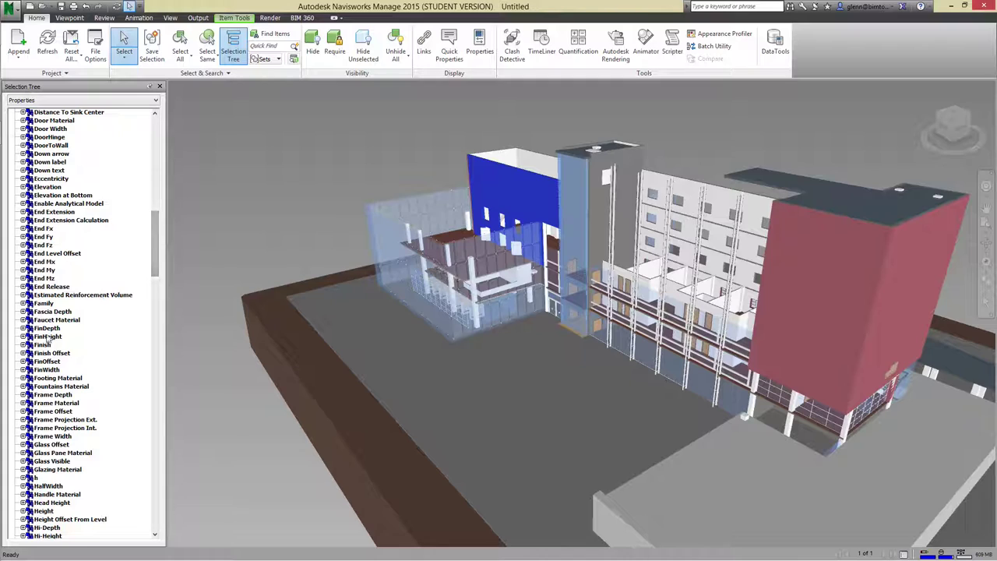
click(24, 344)
Select the curtain wall via the Finish value Textile, then collapse the Element group
click(47, 353)
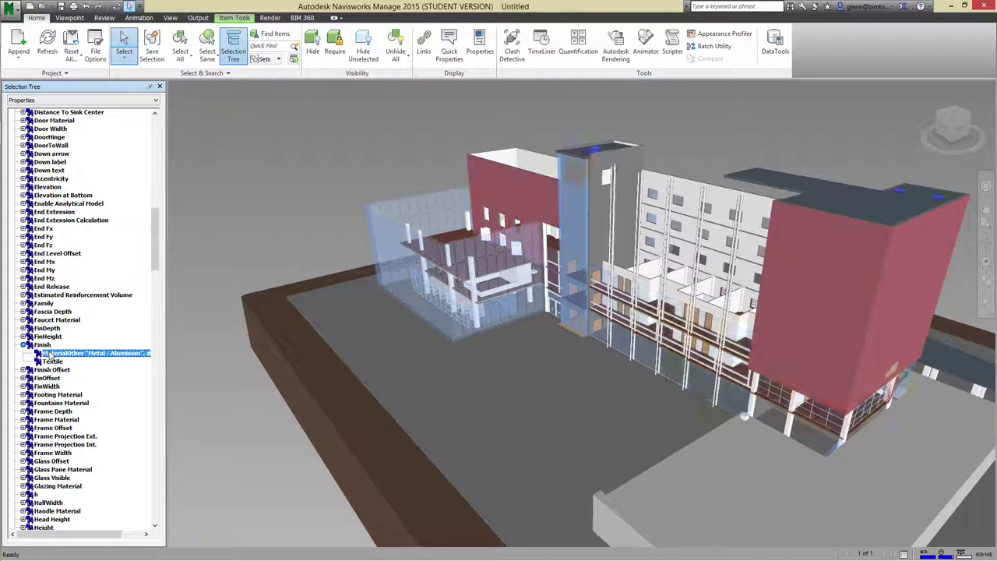
click(51, 362)
click(51, 353)
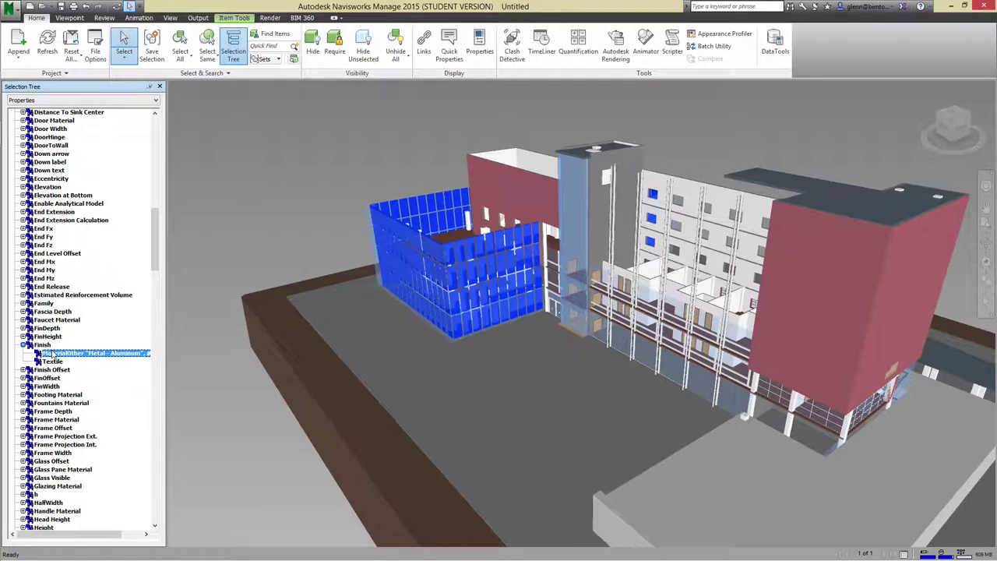
click(50, 362)
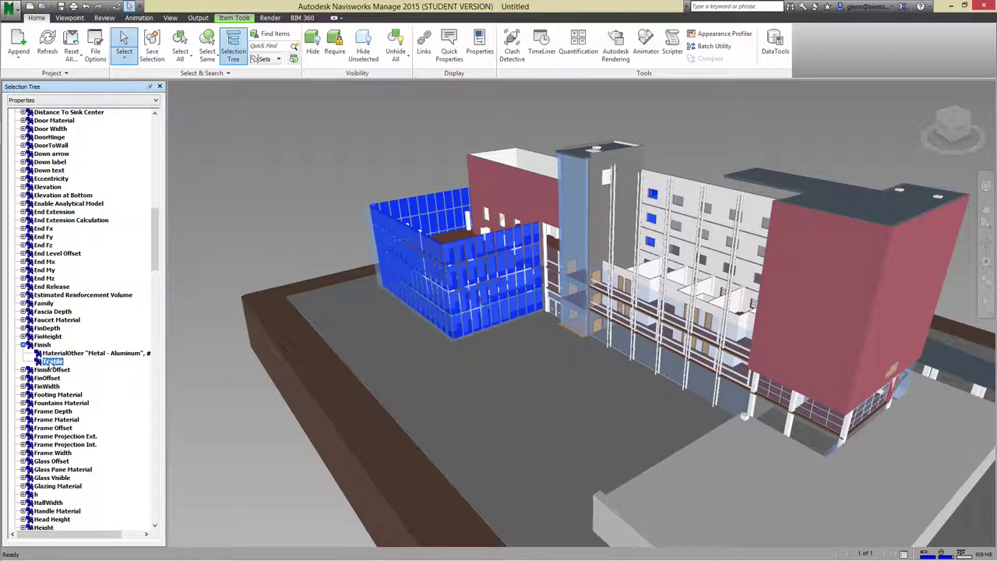
drag(153, 266, 125, 419)
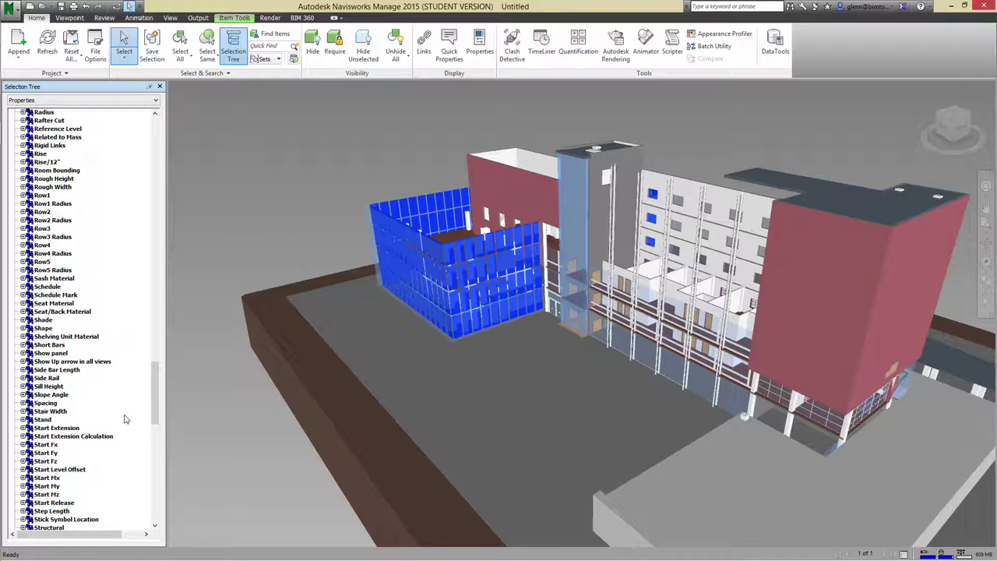
drag(154, 393, 179, 114)
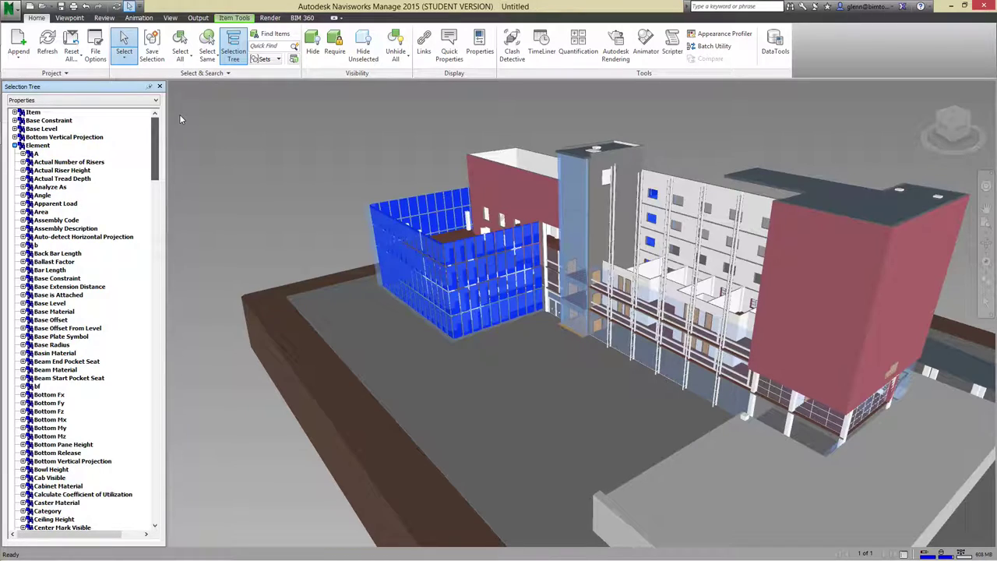
click(15, 145)
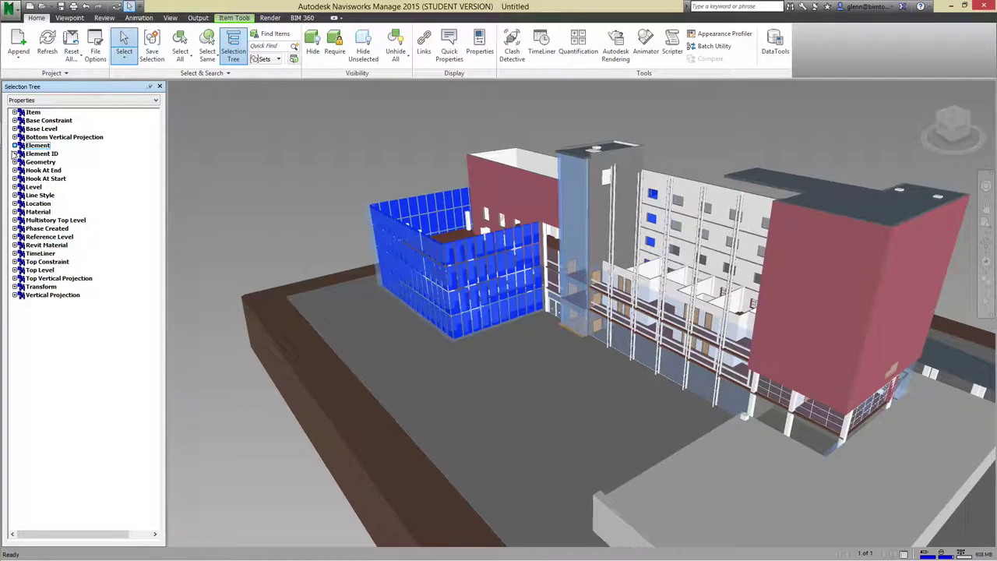
Expand the Item group and browse the item names and Layer property, clearing the selection
click(15, 113)
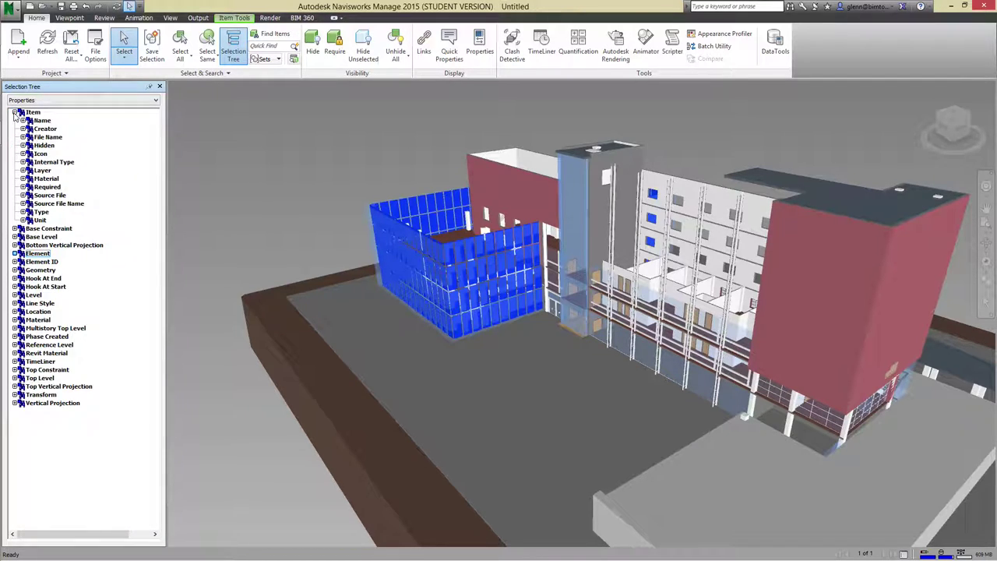
click(42, 121)
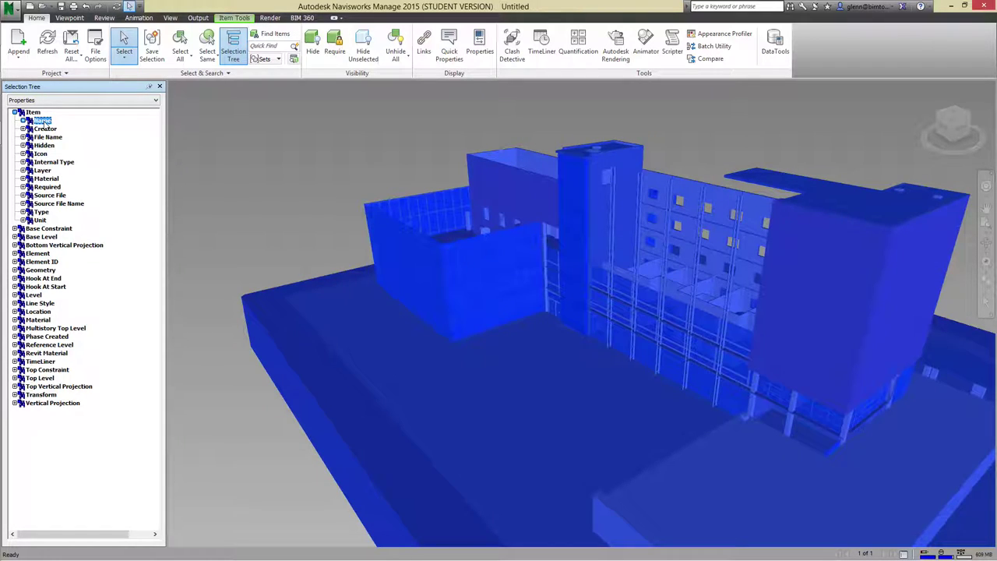
click(42, 169)
key(Escape)
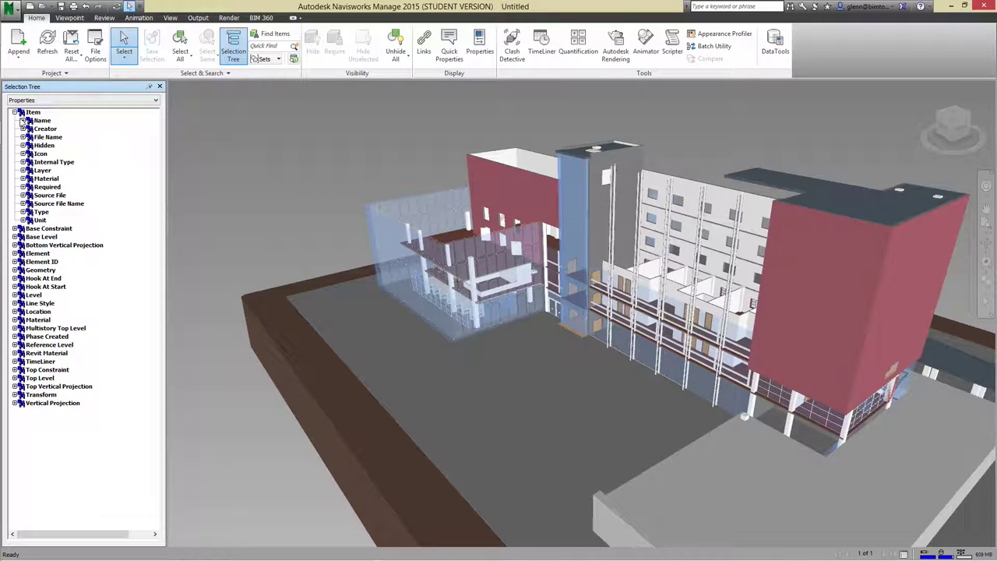
click(23, 121)
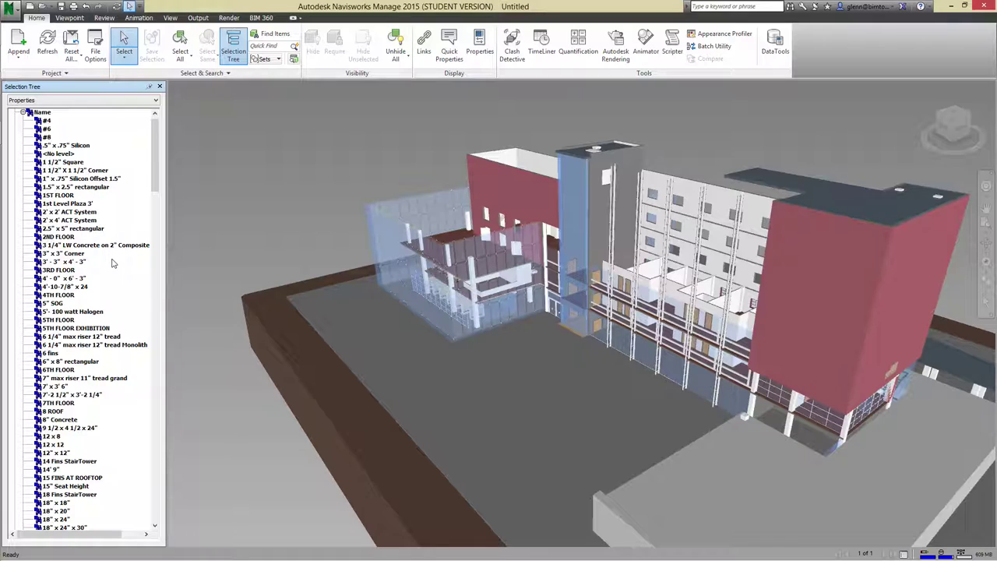
click(23, 114)
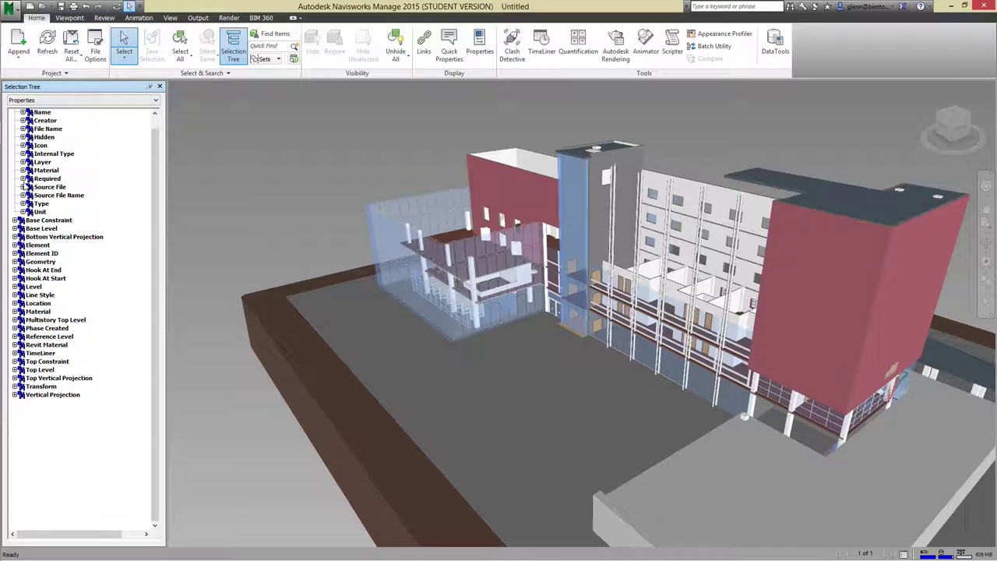
Expand Unit, Source File and Layer, selecting everything on 1ST, 3RD and 6TH FLOOR
click(23, 212)
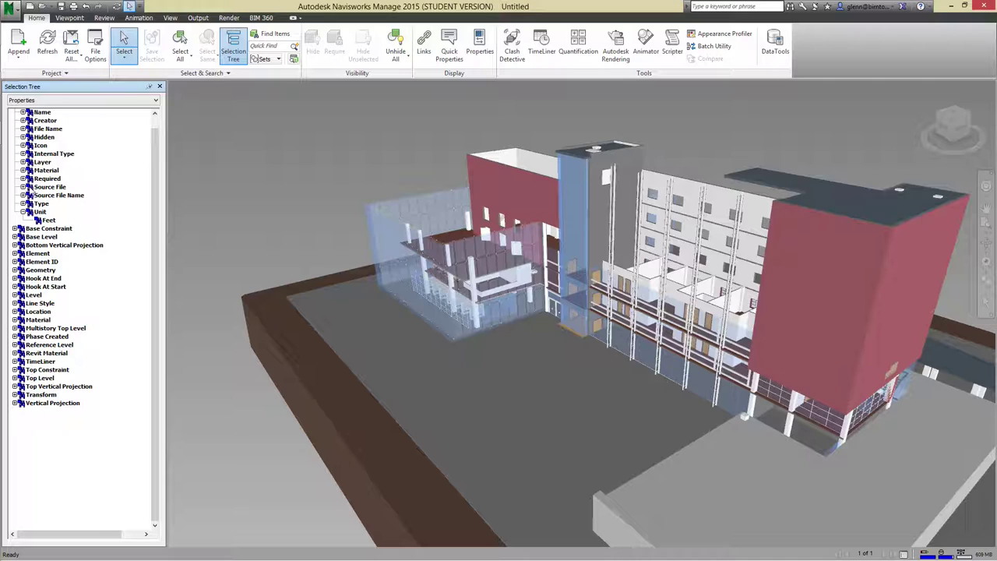
click(23, 187)
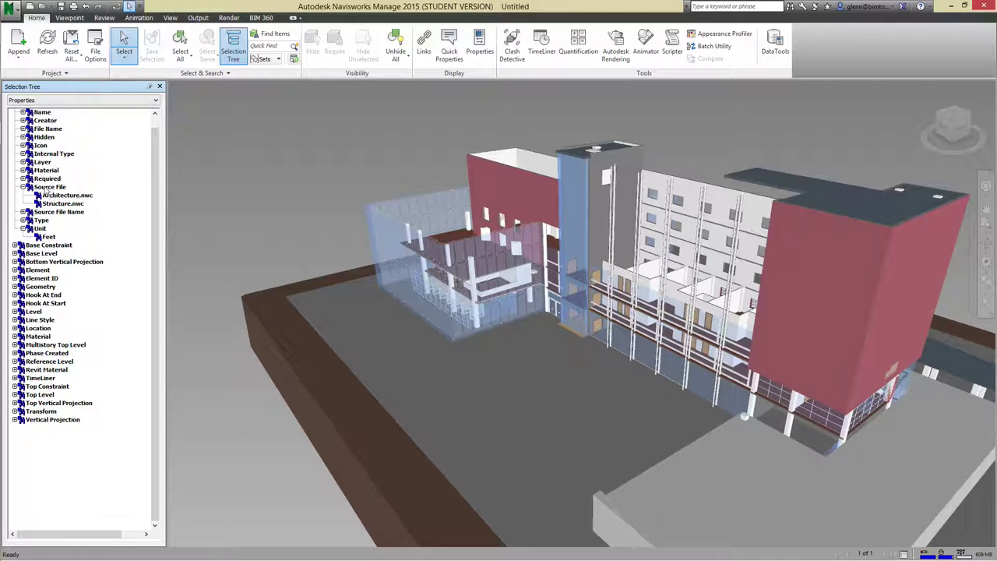
click(23, 162)
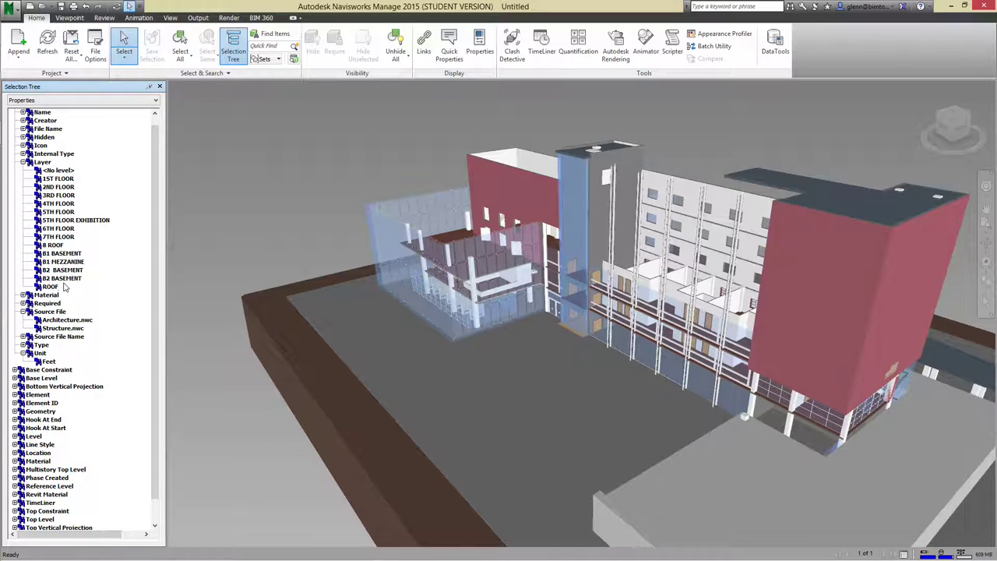
click(61, 180)
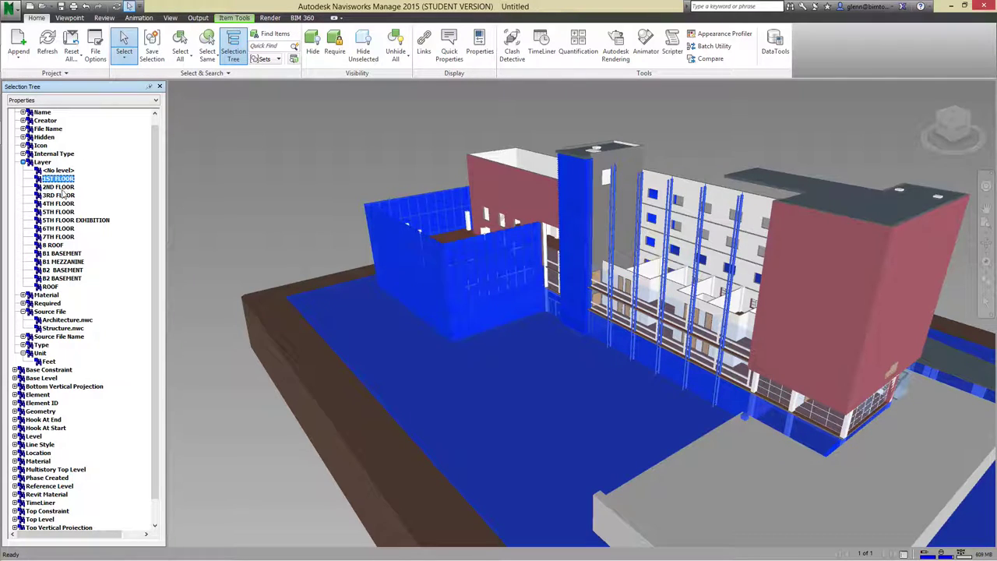
click(62, 195)
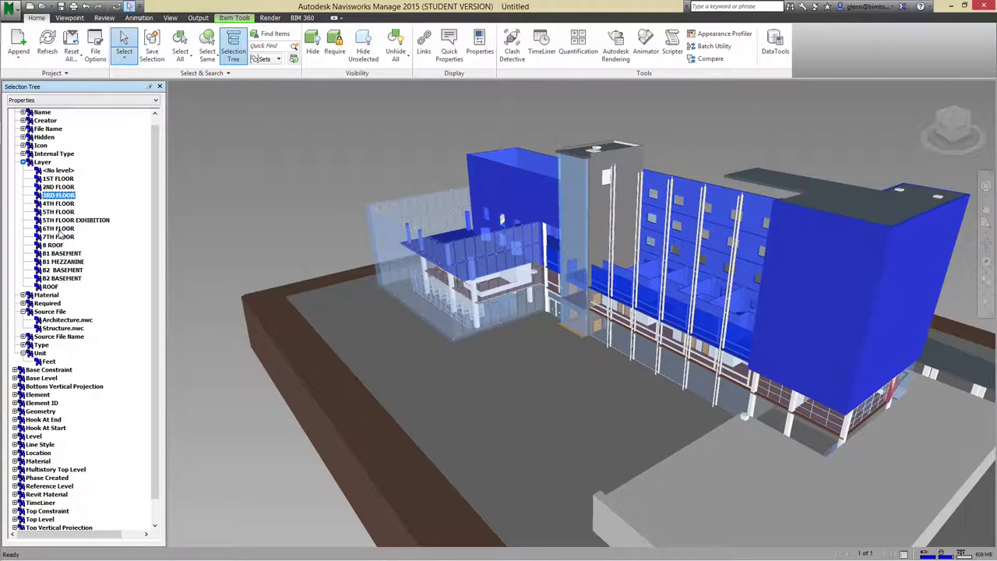
click(60, 229)
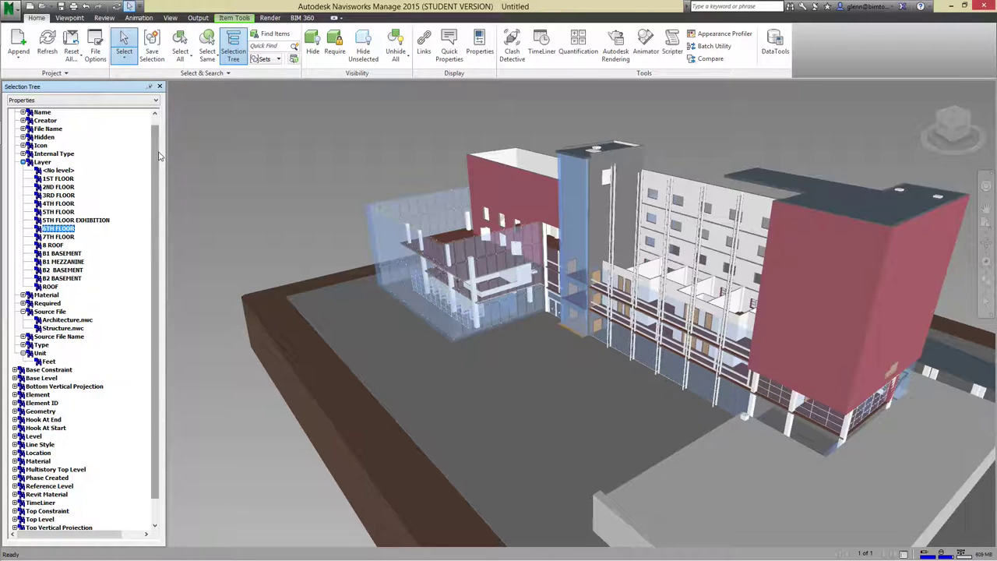
scroll(158, 148, up, 1)
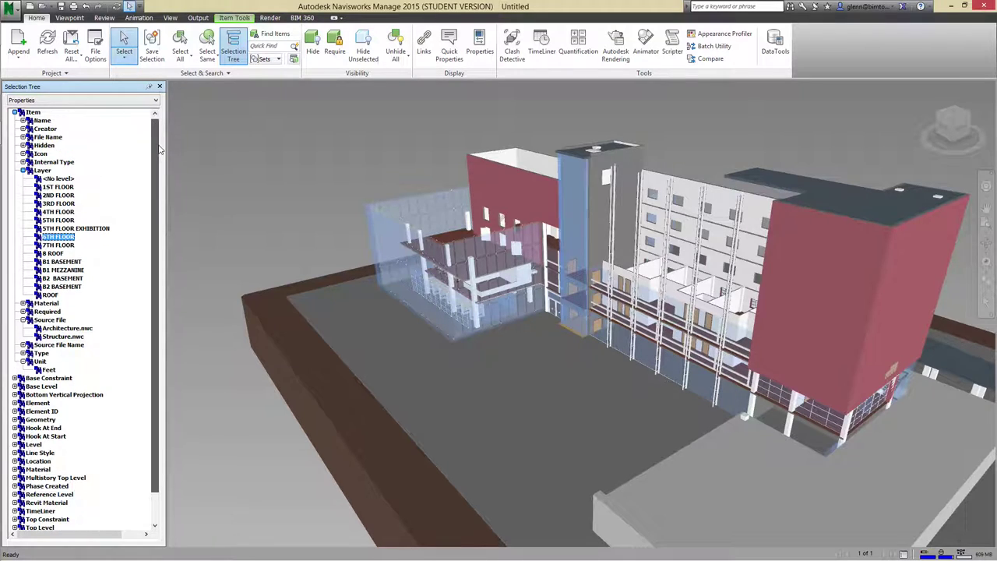
click(24, 170)
Return the Selection Tree to the Standard hierarchy and switch to the Mindomo mind map
click(36, 100)
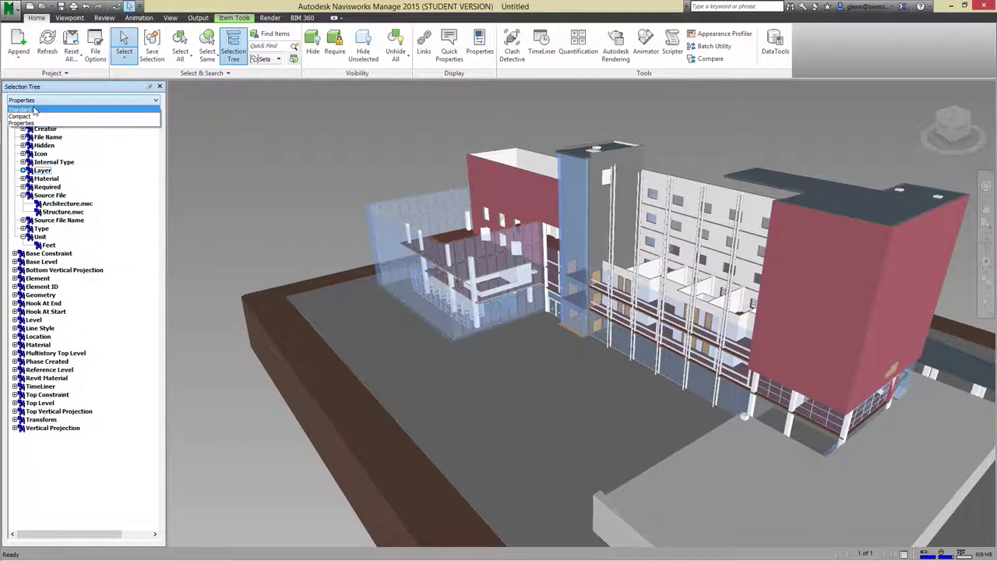
click(20, 109)
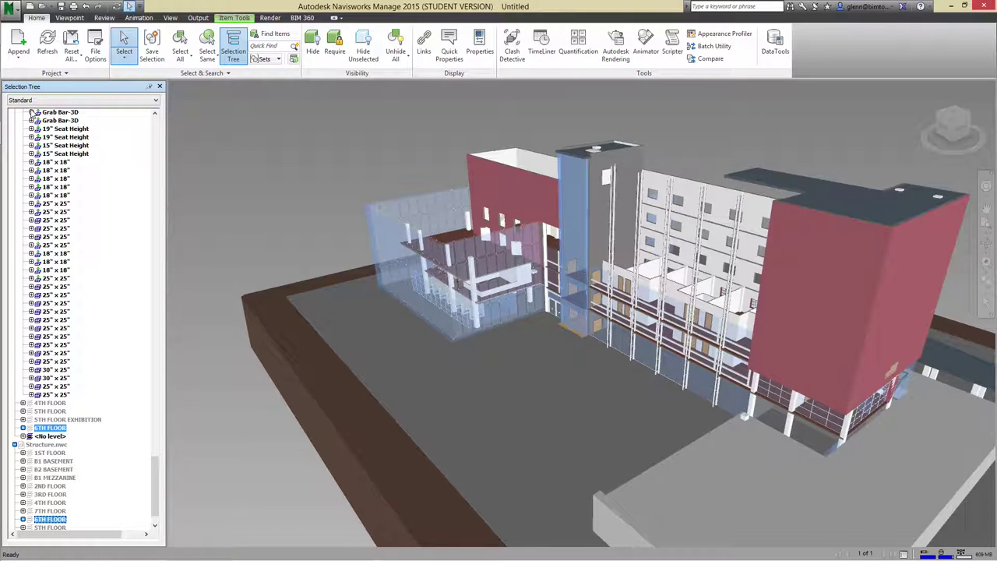
key(ctrl+Left)
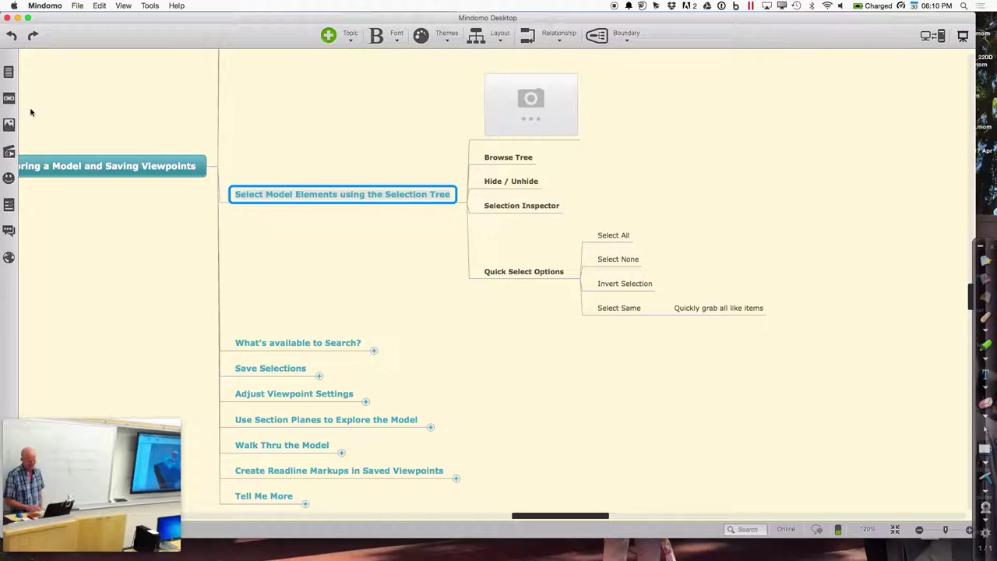
Highlight the Selection Inspector and Browse Tree topics, then Select None and Select All
click(526, 204)
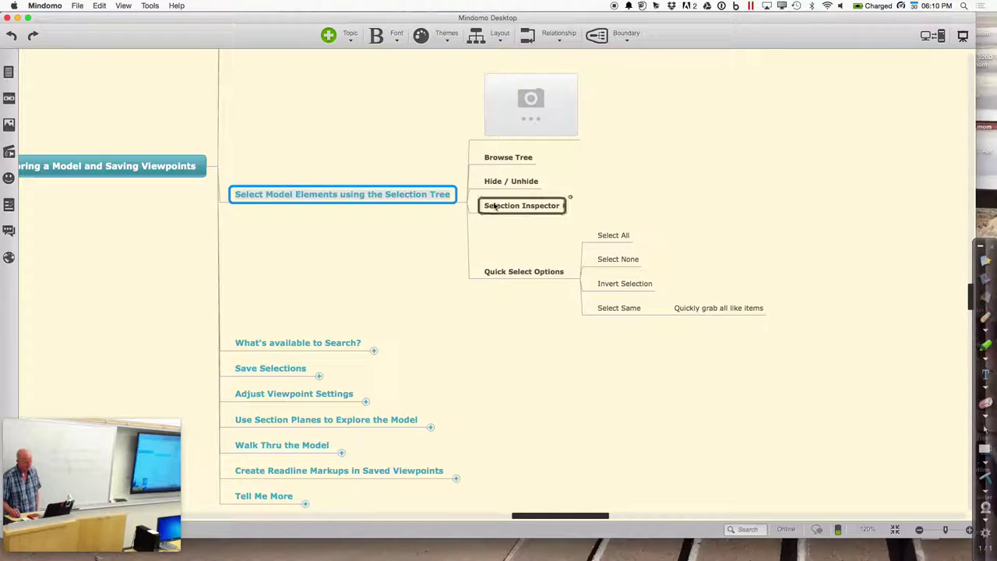
click(521, 156)
click(520, 204)
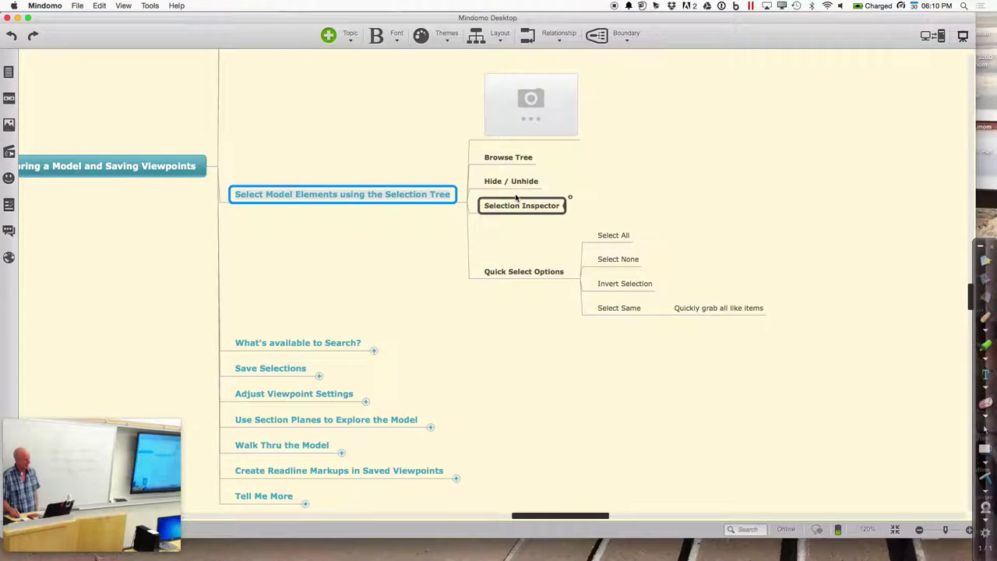
click(618, 259)
click(615, 235)
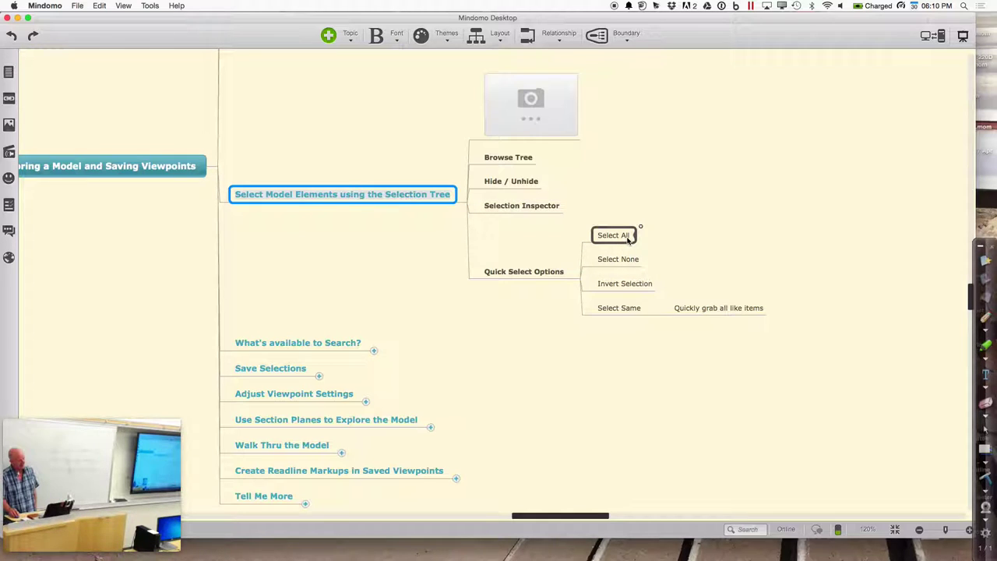
Go through the Select All, Select None, Invert Selection and Select Same topics
click(627, 295)
click(625, 235)
click(625, 260)
click(628, 286)
click(619, 235)
click(623, 260)
click(623, 308)
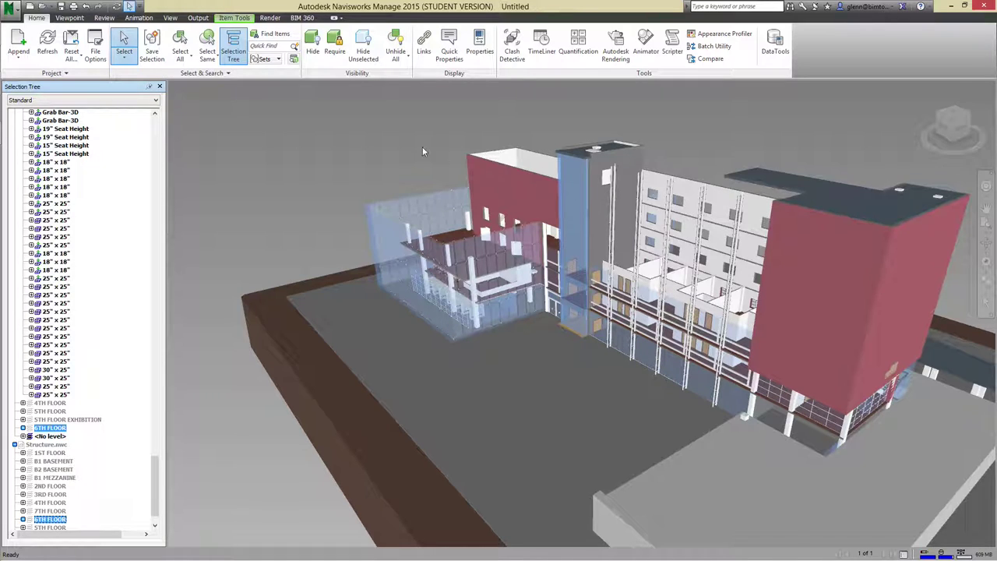
Select a facade mullion and use Select Same > Same Type to select all matching screen panels
click(421, 145)
click(704, 211)
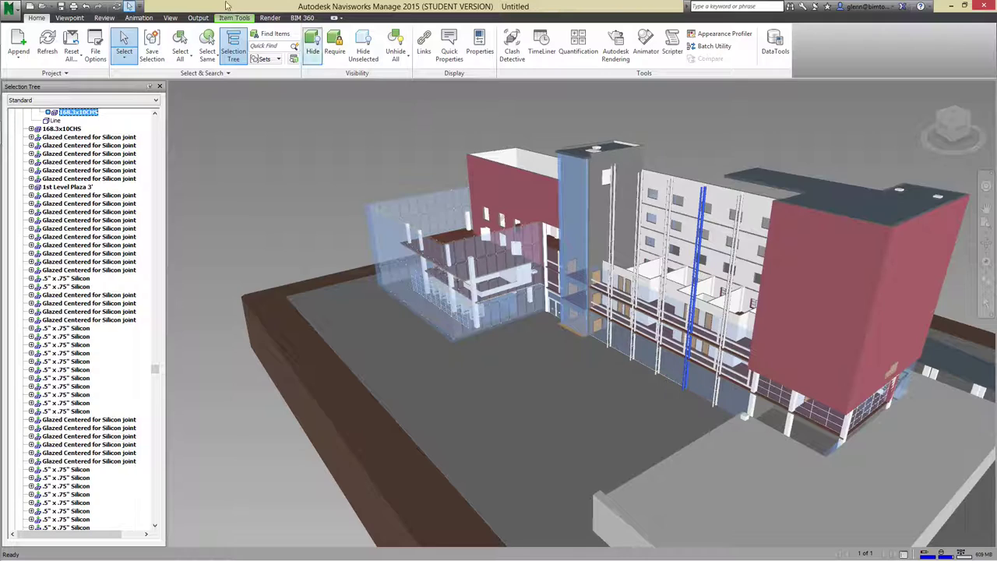
click(219, 59)
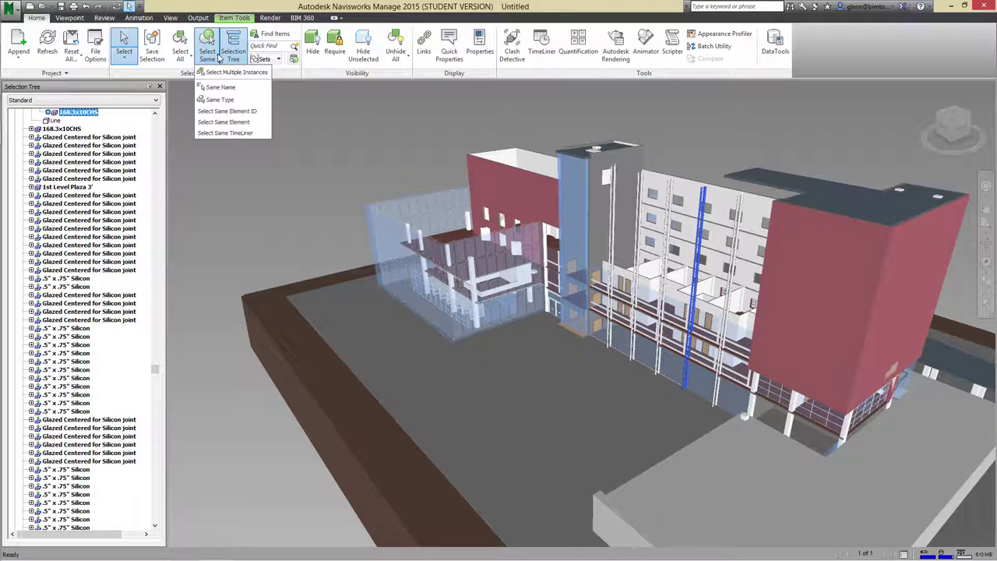
click(222, 99)
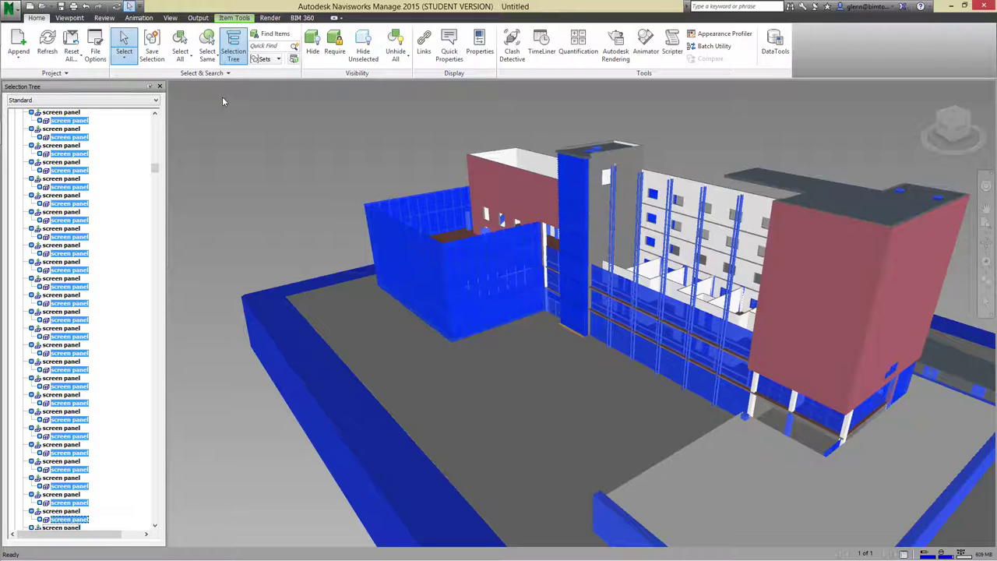
Select every Exterior - Brick on Mtl. Stud wall via Select Same > Same Name, then pick a 25" x 25" column
click(500, 171)
right_click(500, 171)
click(445, 154)
click(207, 59)
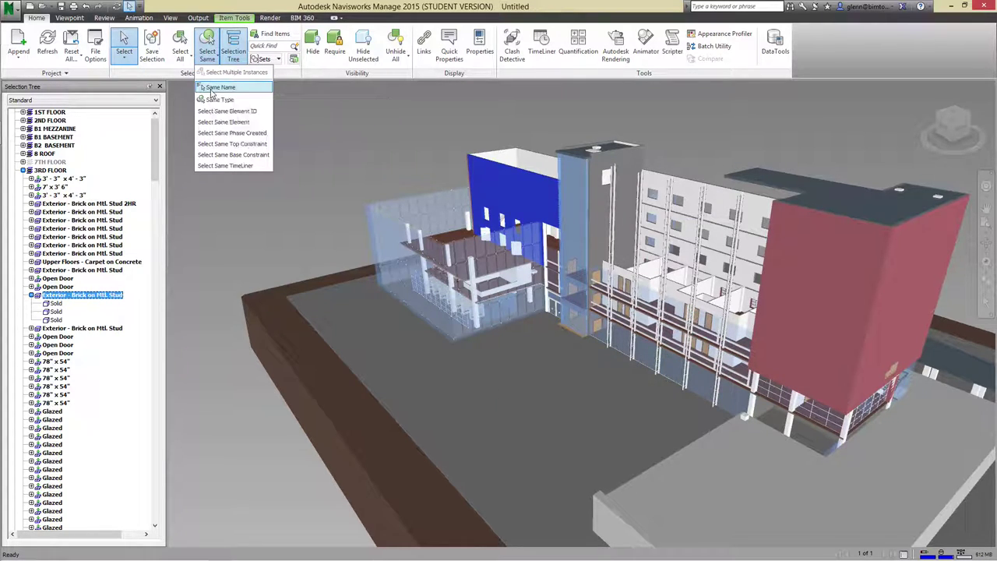
click(211, 87)
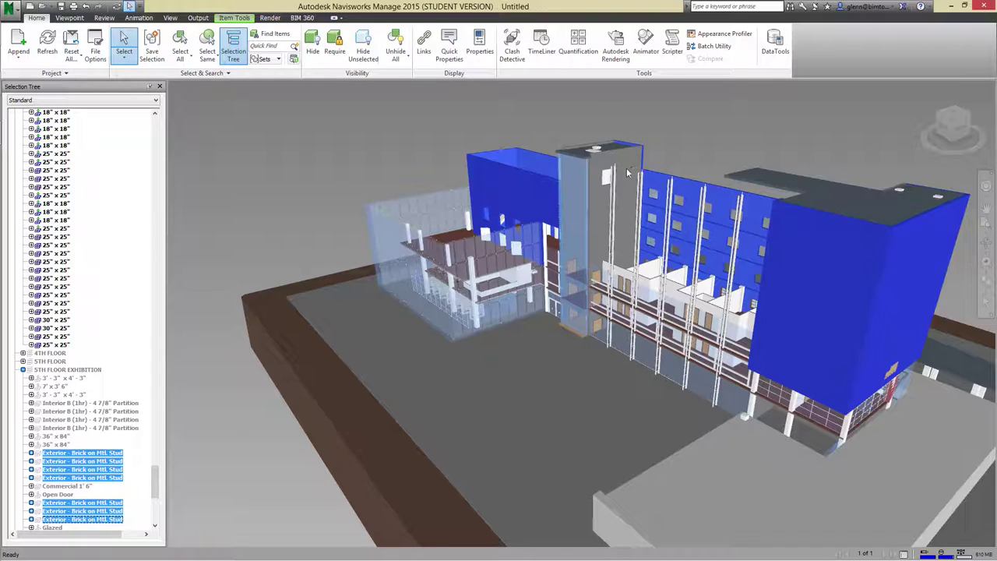
click(468, 222)
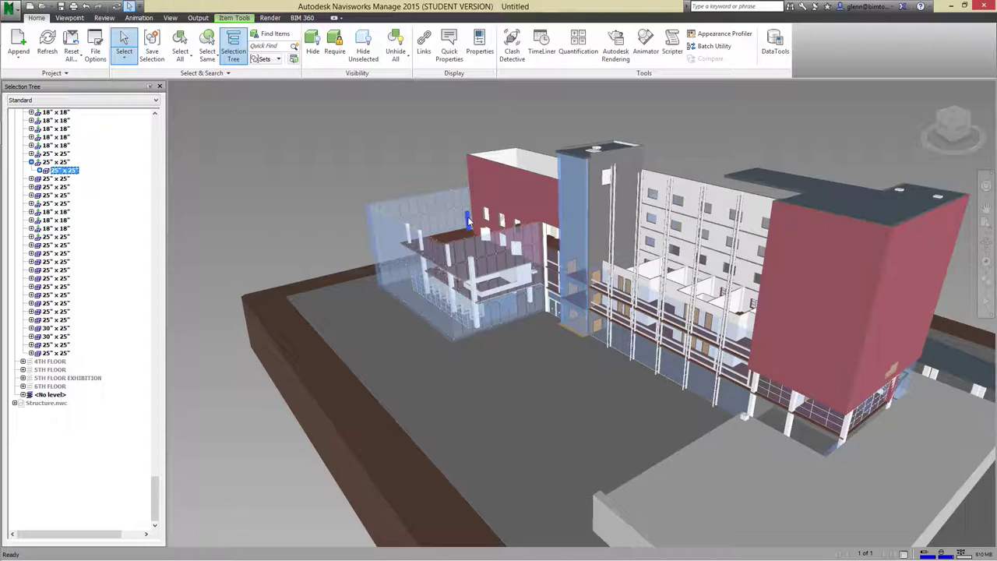
Select all 25" x 25" columns with Select Same > Same Name and save them as a selection set
click(212, 61)
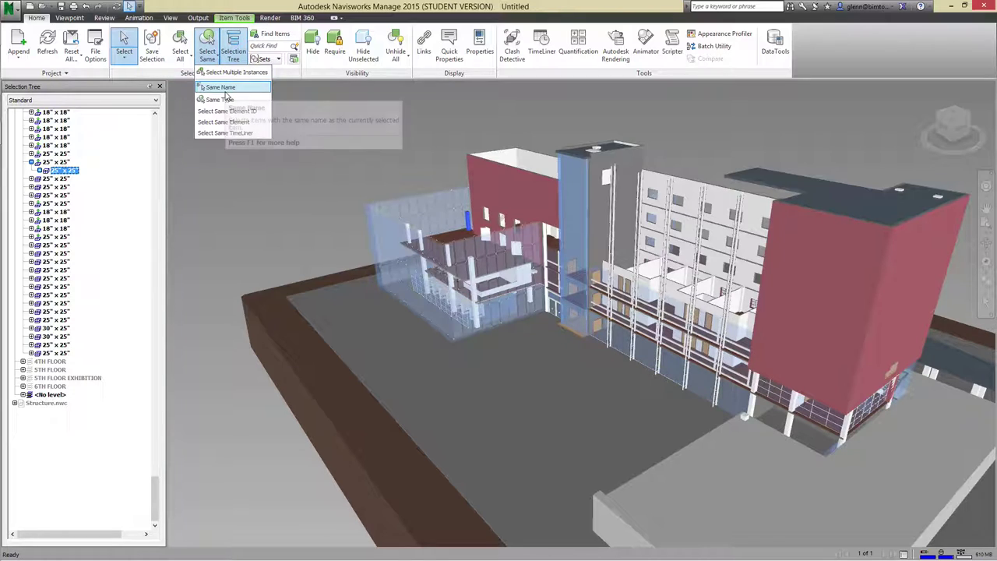
click(224, 88)
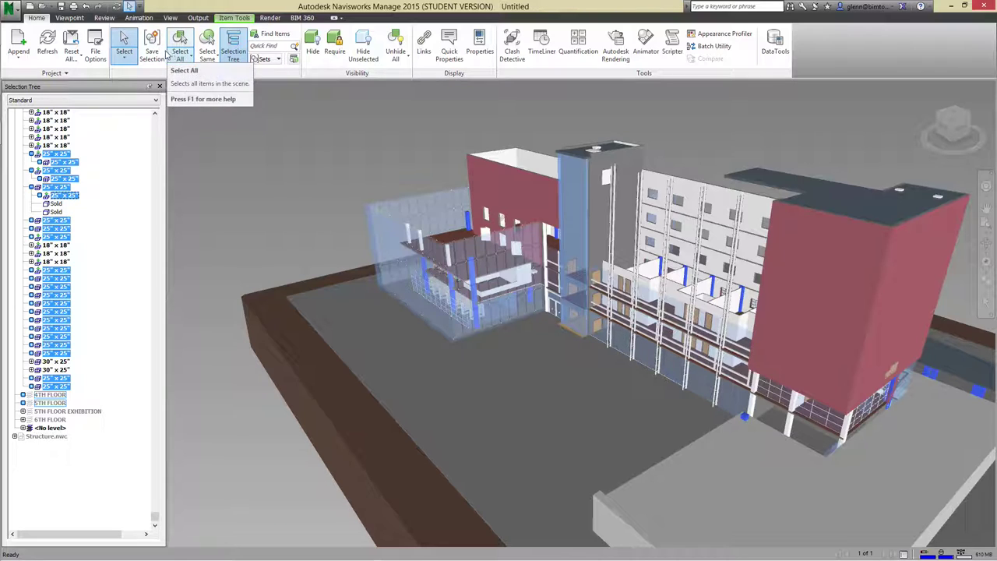
click(153, 51)
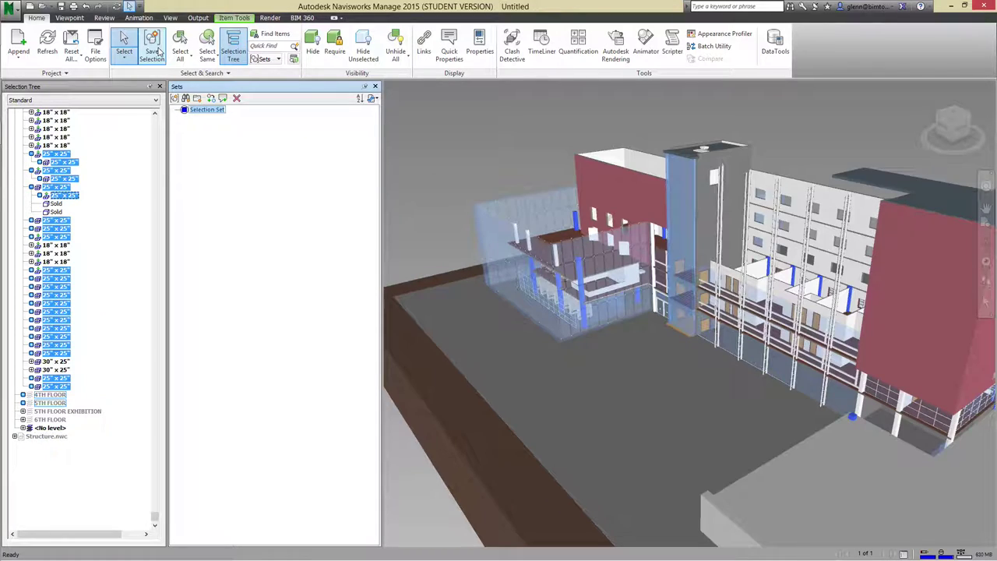
Rename the new selection set to 'Columns - 25x25'
click(194, 111)
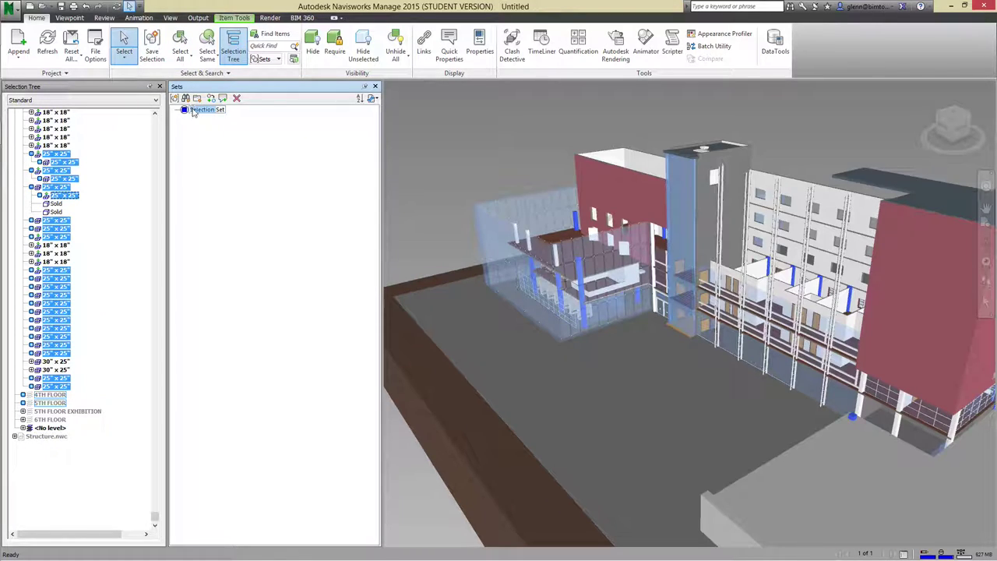
text(Columns Set)
text( - 25)
text(x25)
key(Delete)
click(63, 129)
Pick an 18" x 18" column, then choose the Columns - 25x25 set to confirm it reselects the columns
click(62, 254)
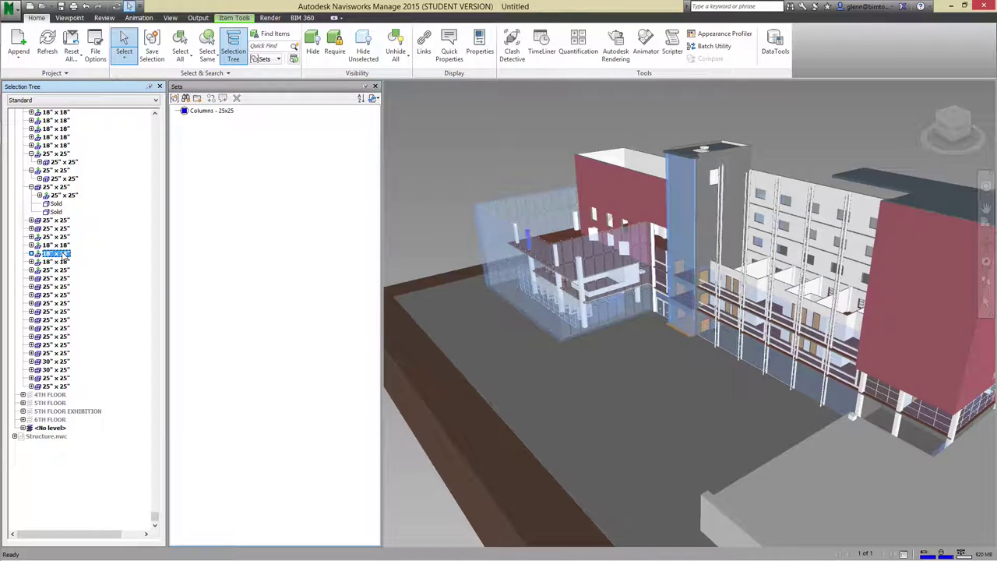
click(220, 113)
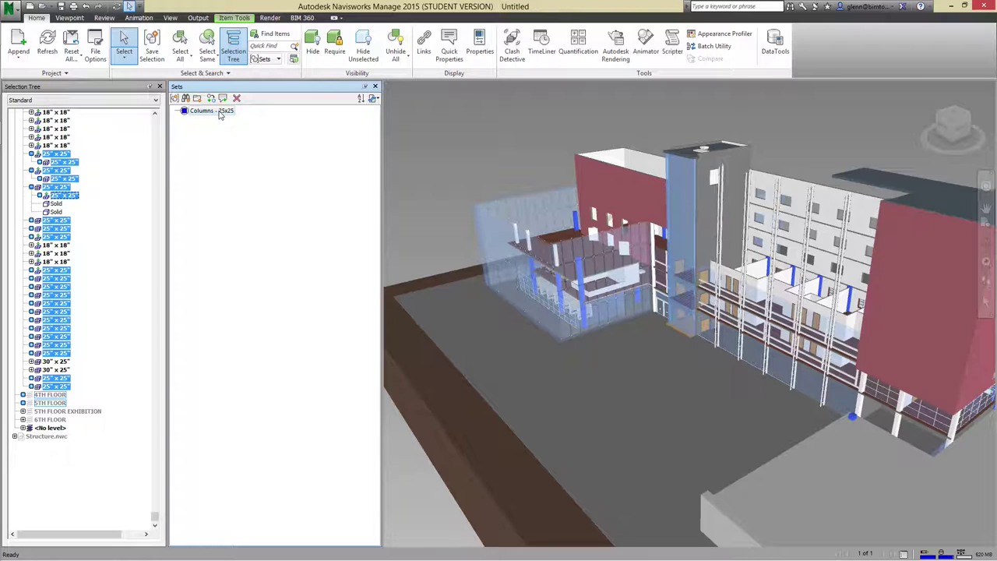
click(596, 165)
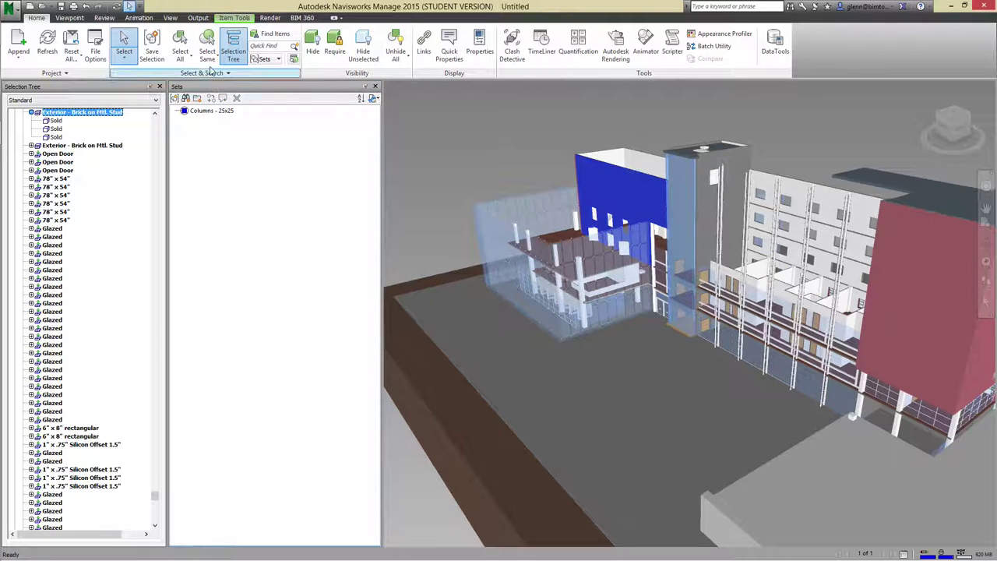
Select all same-name brick walls and save them as a set named 'Exterior Brick Walls'
click(209, 60)
click(217, 87)
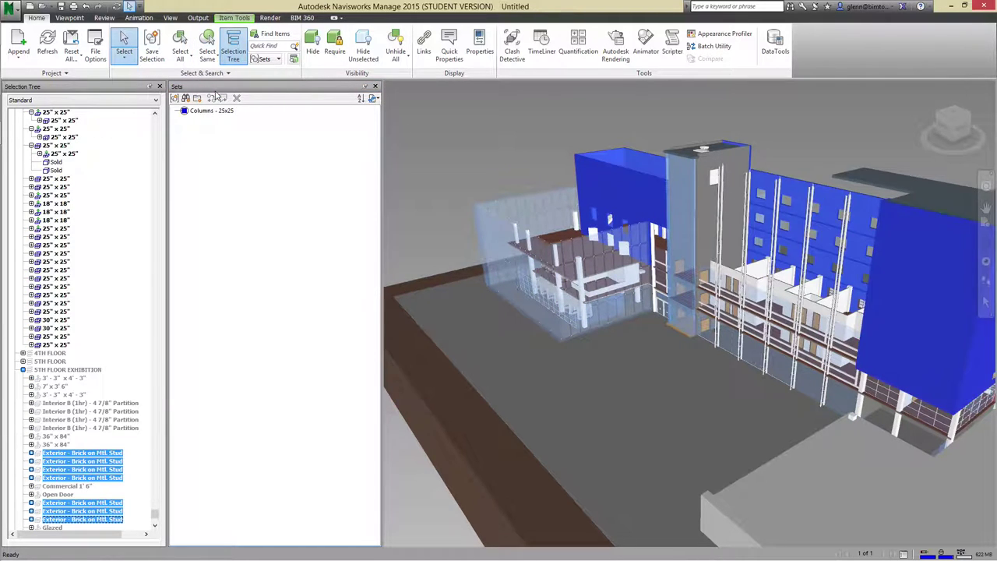
click(152, 53)
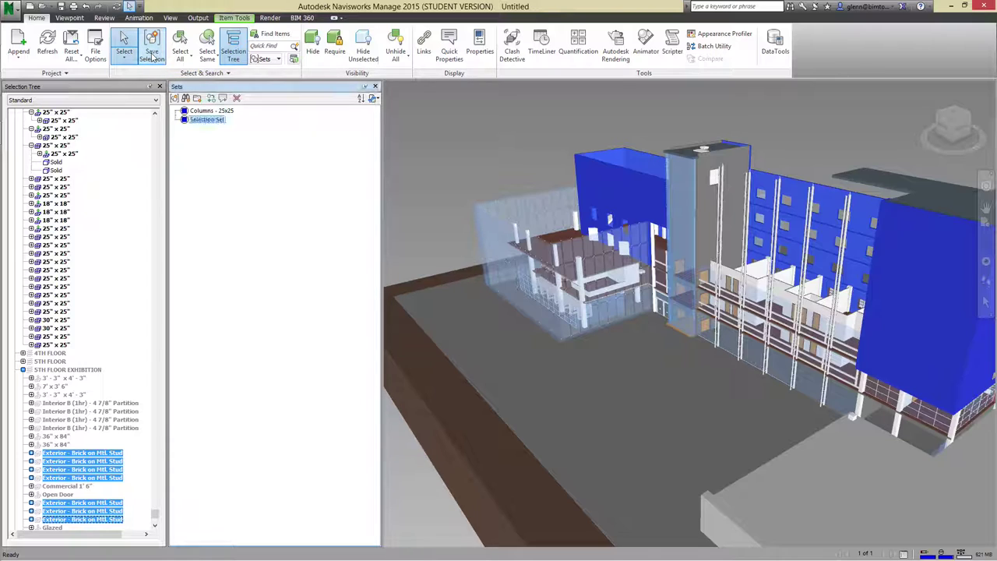
click(214, 120)
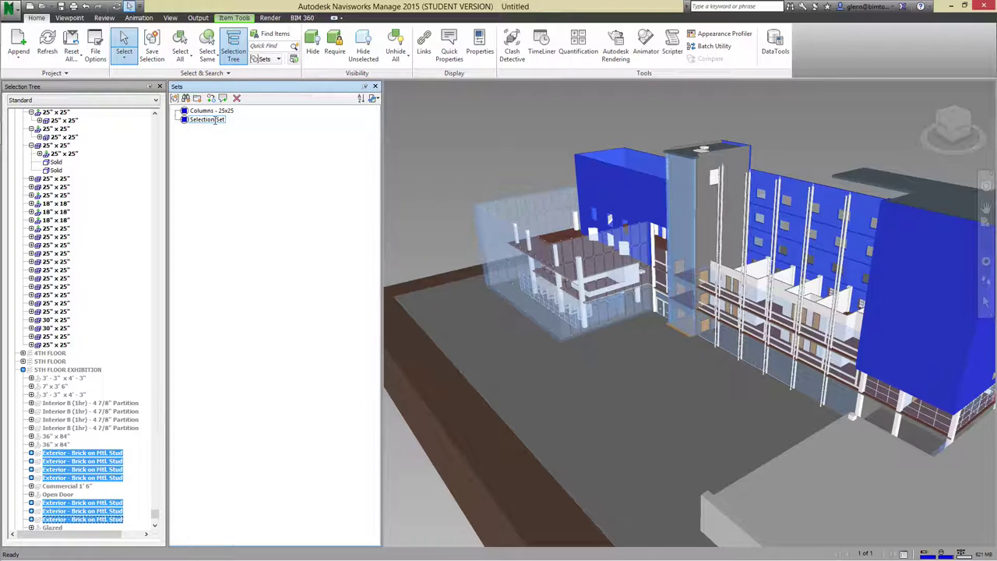
drag(213, 119, 193, 122)
key(BackSpace)
text(Exterior Brick Walls)
Add a 'Structural Elements' folder and move the Columns - 25x25 set into it
click(197, 98)
click(205, 130)
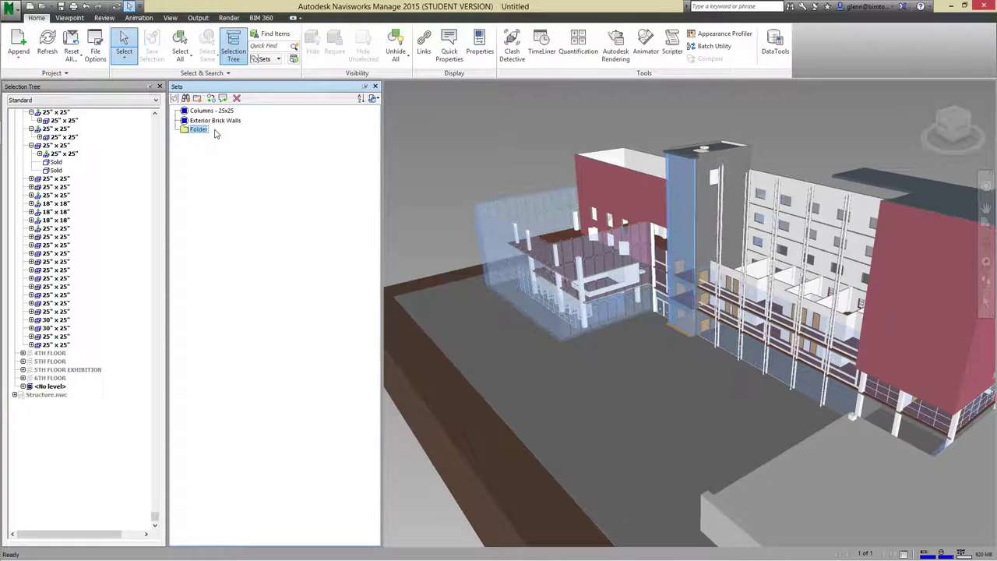
key(BackSpace)
key(BackSpace)
key(BackSpace)
key(BackSpace)
key(BackSpace)
key(BackSpace)
text(Structural Elem)
key(BackSpace)
text(ments)
click(186, 131)
drag(187, 137, 187, 137)
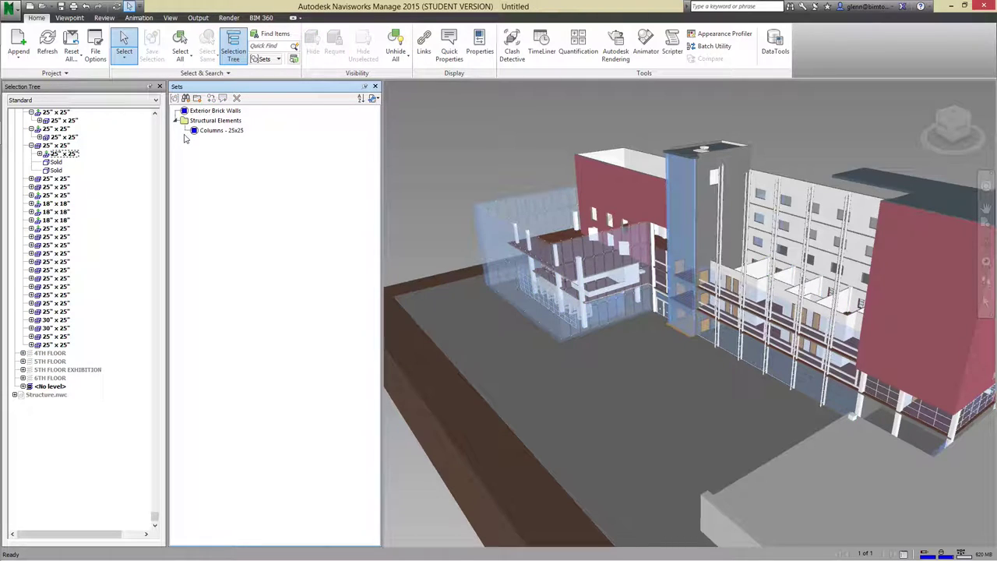
Add a 'Walls' folder and move Exterior Brick Walls into it
click(190, 99)
text(Walls)
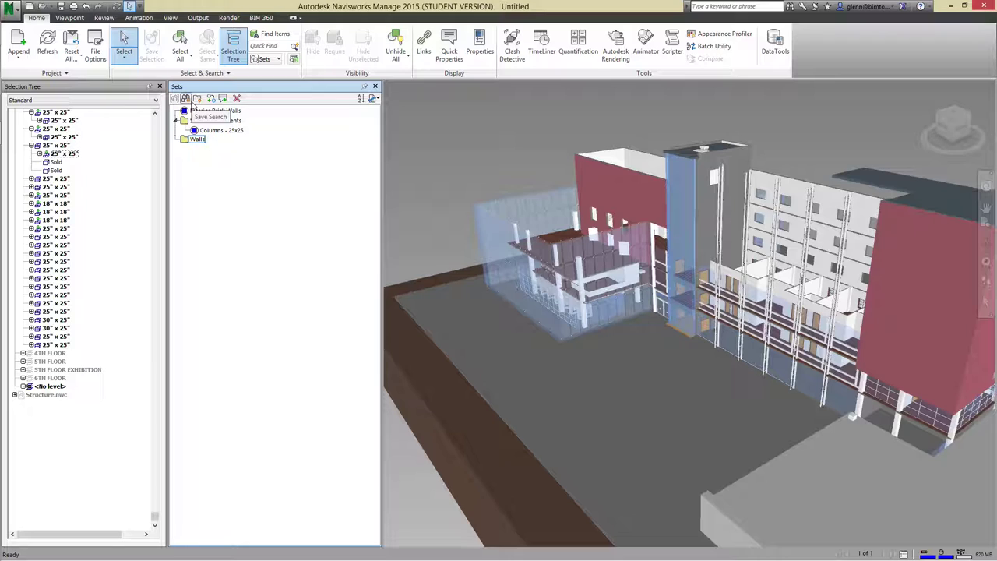
click(186, 111)
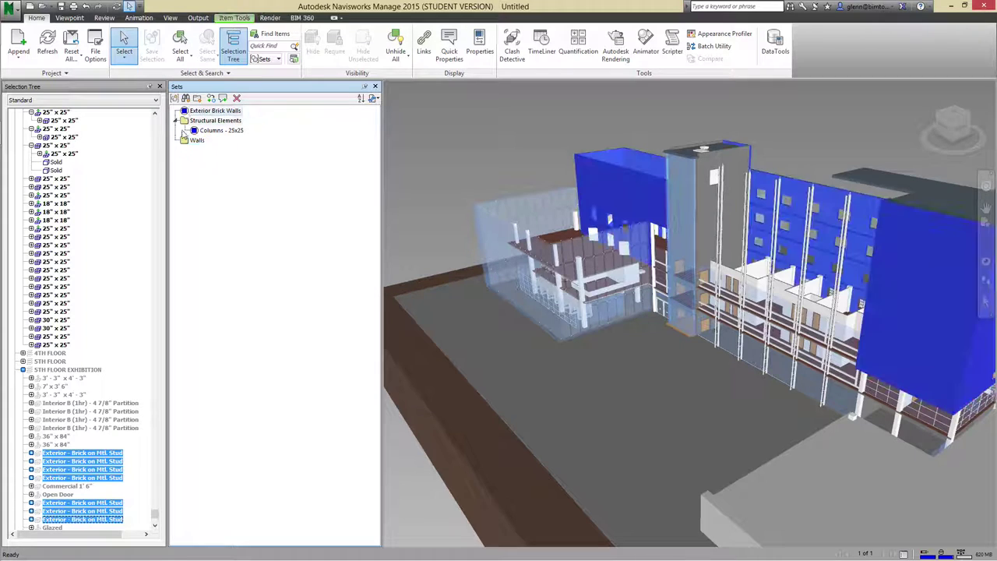
drag(188, 112, 196, 145)
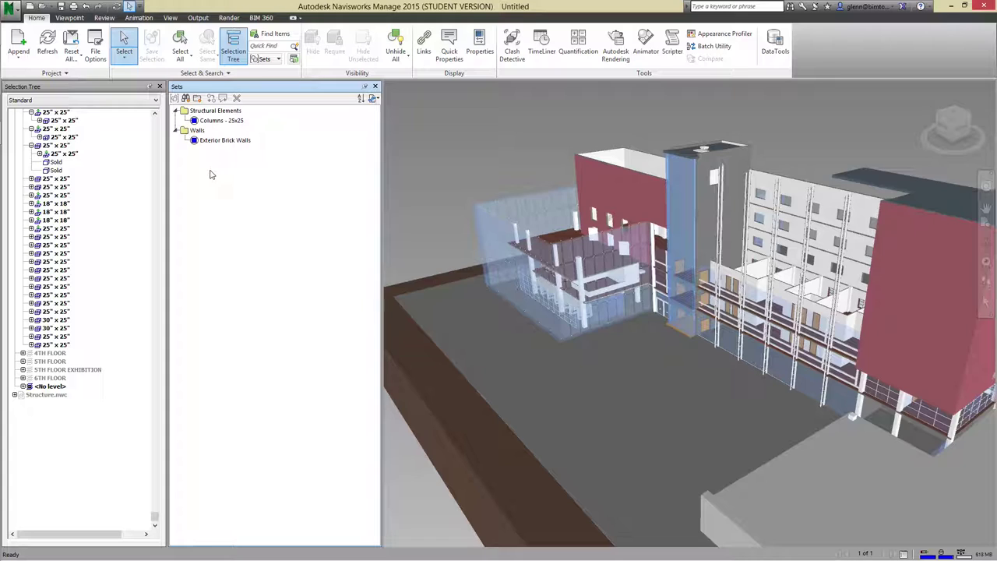
Try picking vertical facade mullions, ending with two mullions selected
click(777, 201)
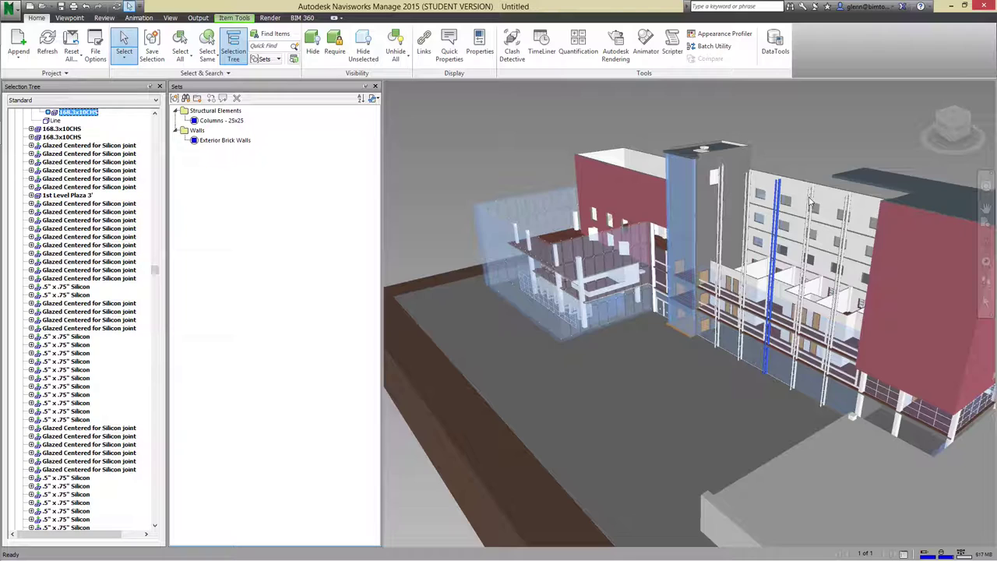
click(810, 201)
click(806, 140)
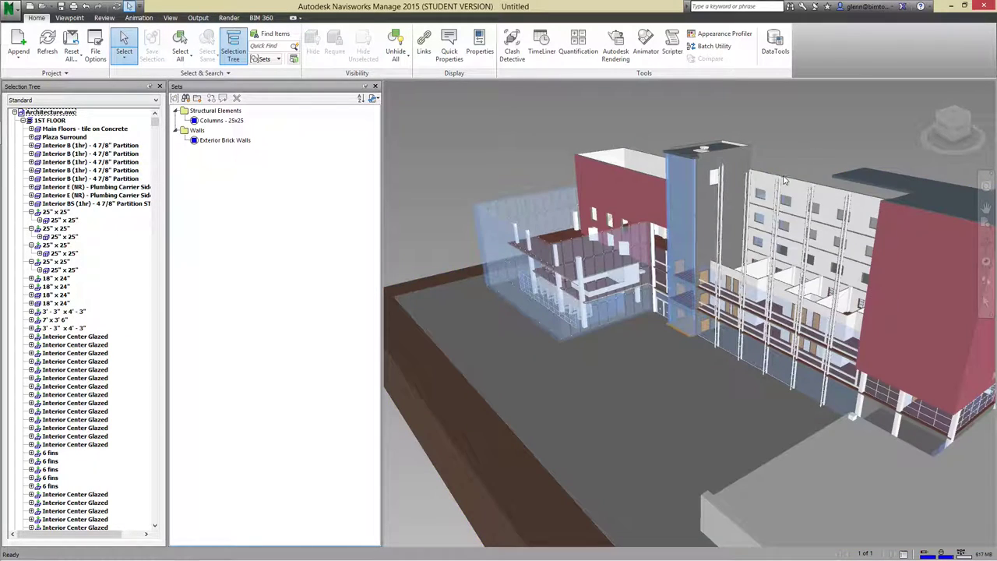
click(778, 191)
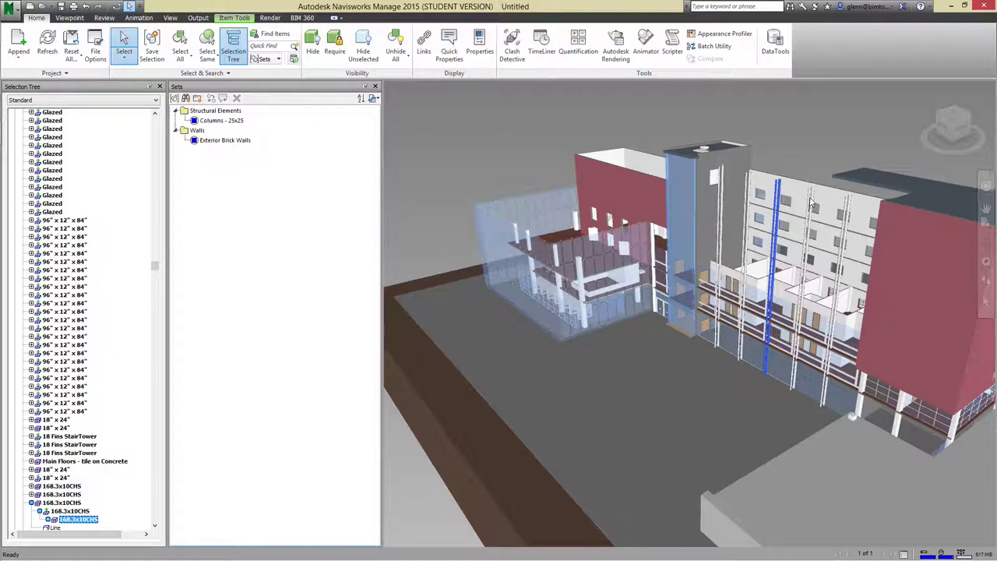
click(810, 201)
click(811, 166)
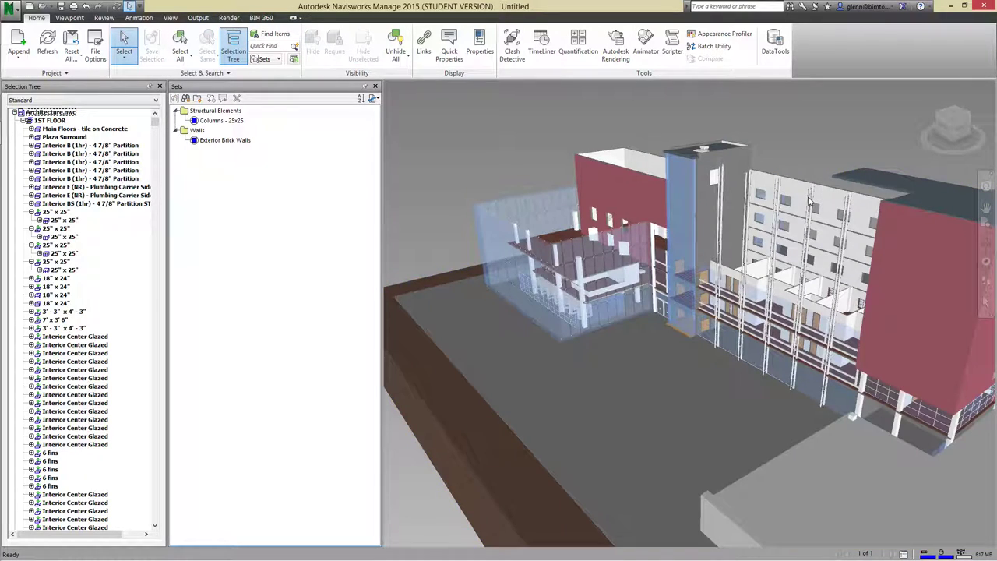
click(810, 200)
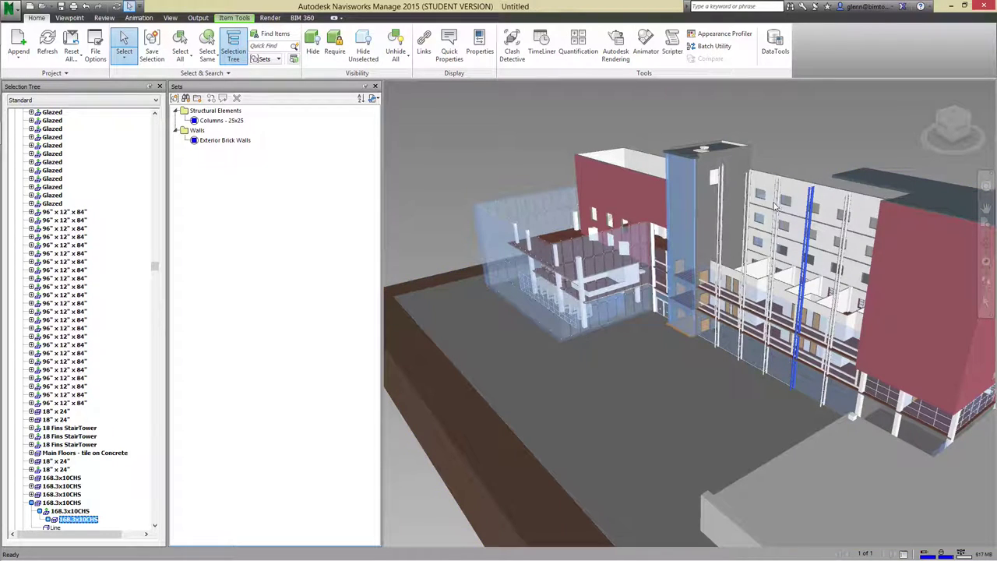
click(778, 194)
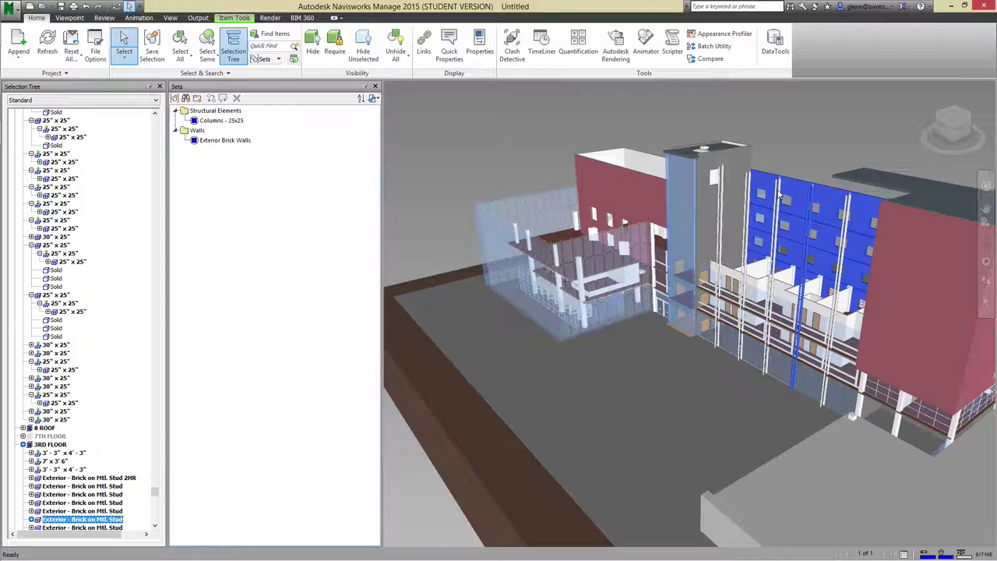
click(746, 195)
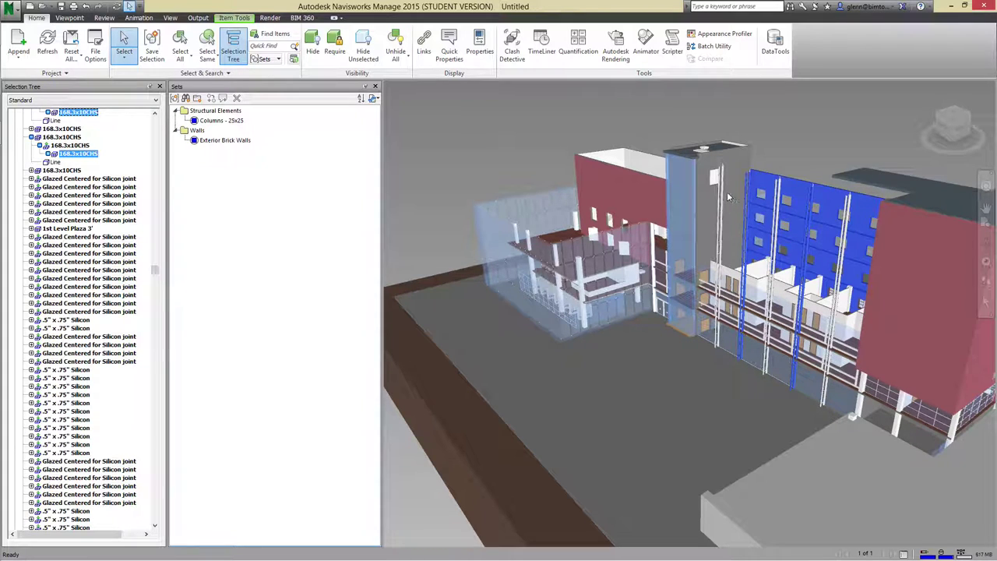
ctrl+click(720, 189)
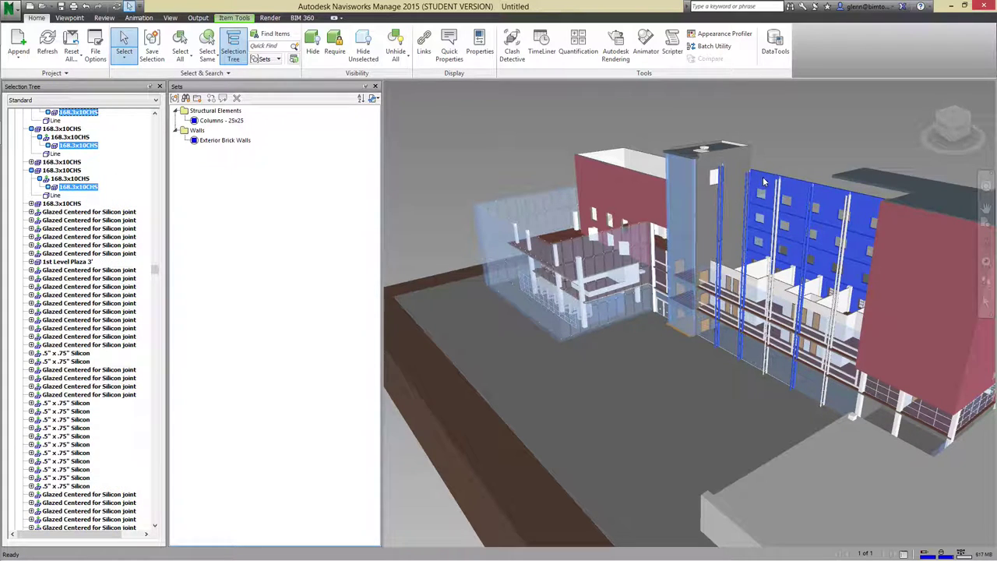
Clear the selection and select two vertical curtain-wall mullions again
key(ctrl+a)
key(Escape)
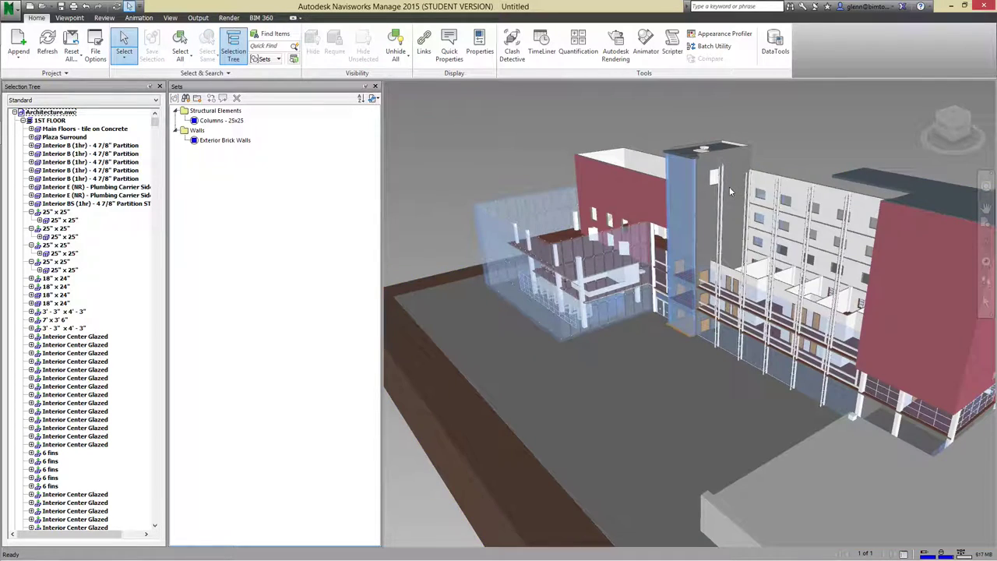
click(724, 193)
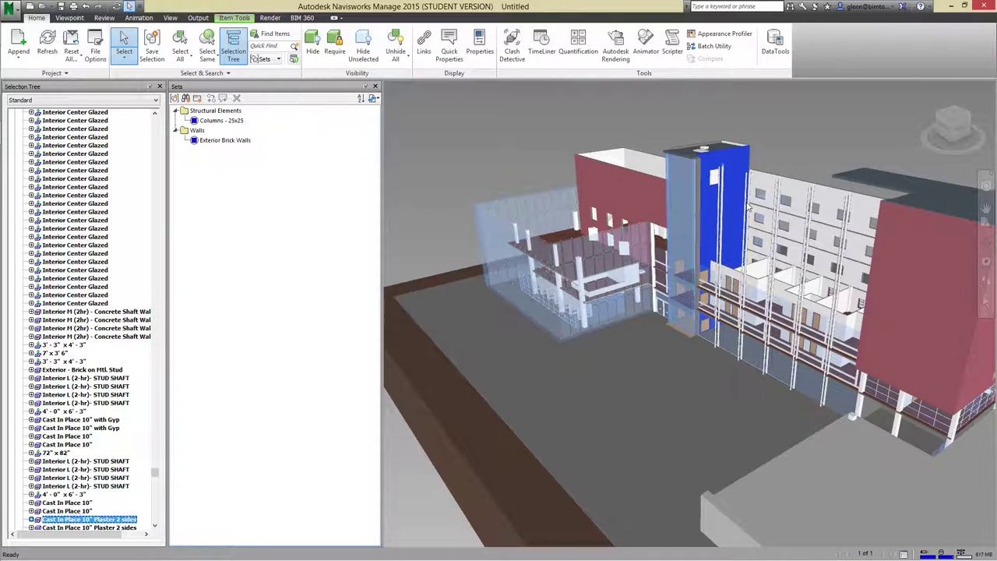
click(776, 201)
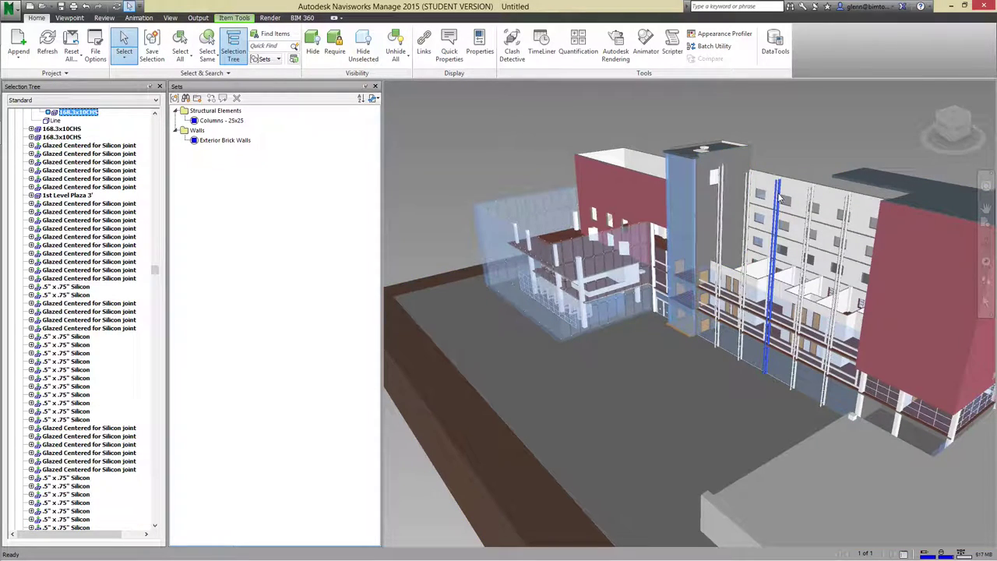
ctrl+click(814, 201)
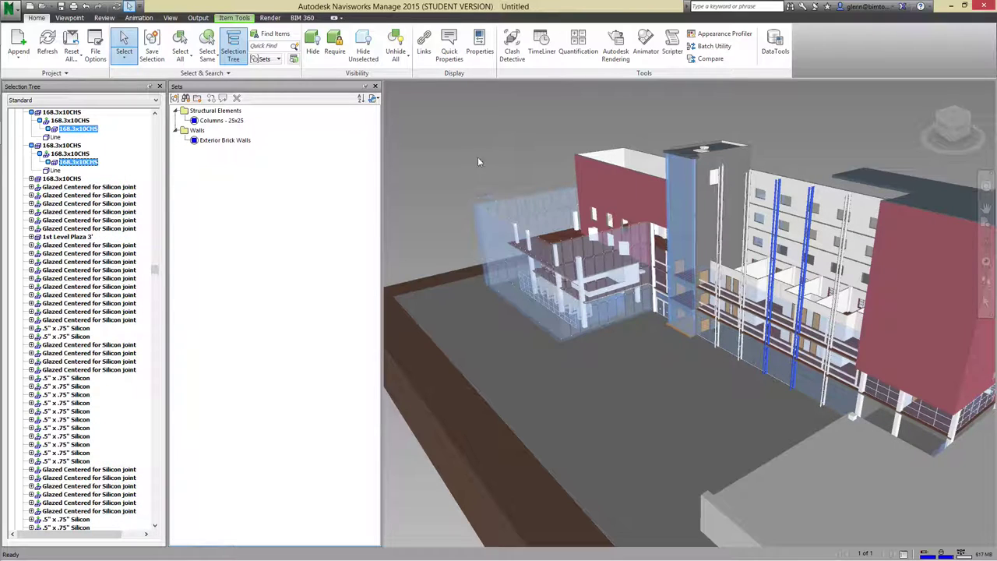
Save the two selected mullions as a new set named 'Curtain Wall Supports'
click(151, 46)
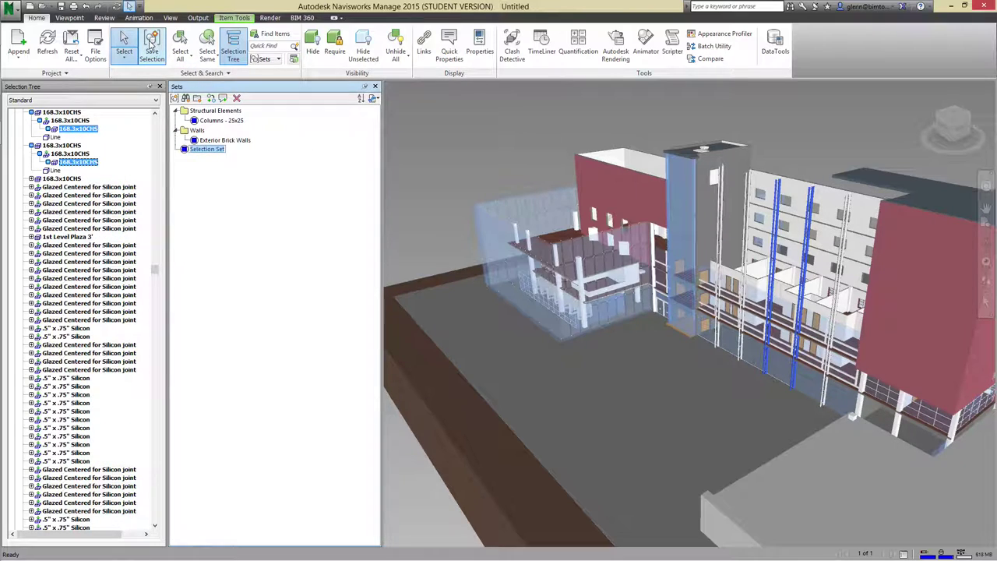
click(202, 155)
drag(190, 151, 225, 153)
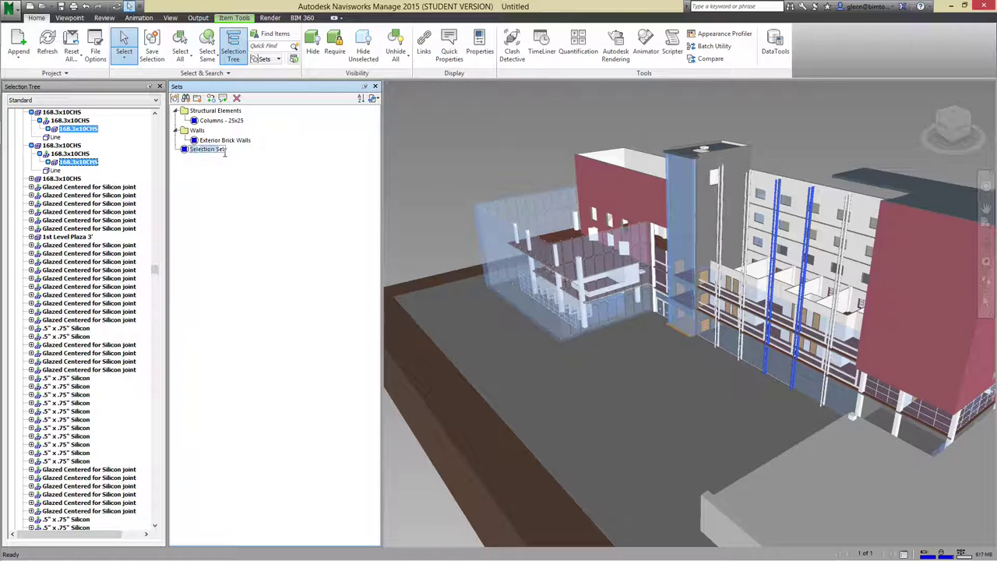
text(Curtain Wall Supo)
key(BackSpace)
text(ports)
key(Return)
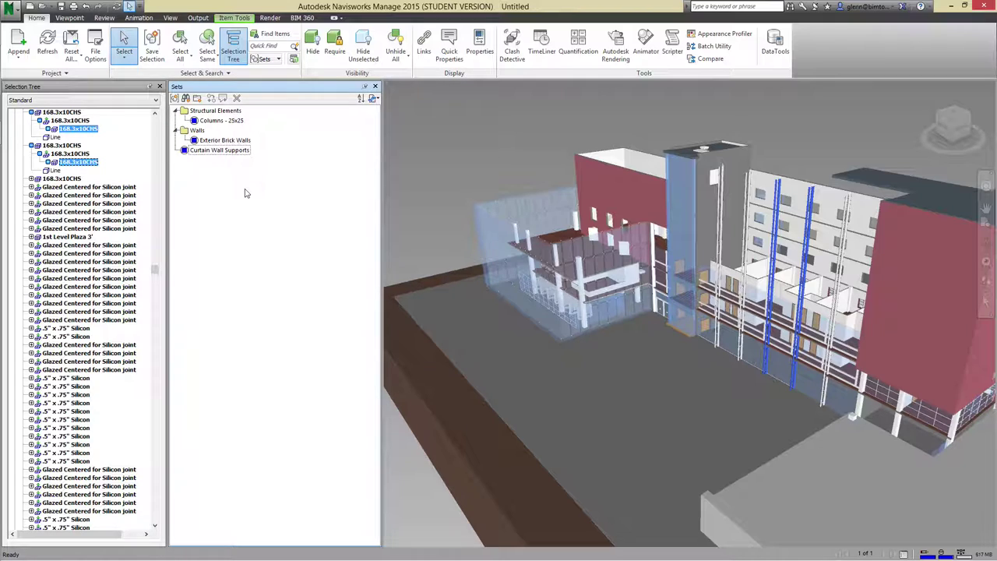
Open Find Items, reposition the dialog, and set the first condition's category to Item
click(271, 35)
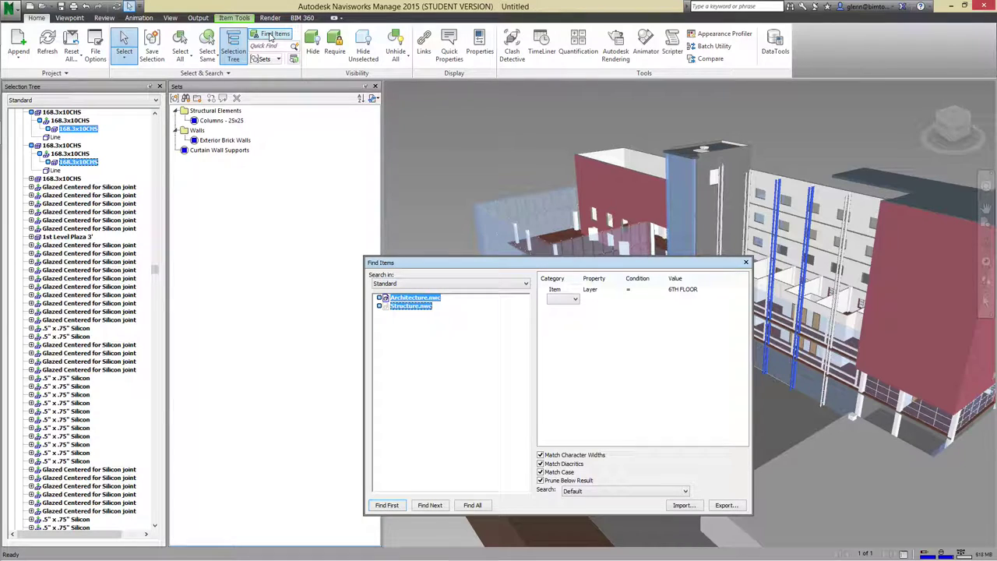
drag(436, 262, 212, 233)
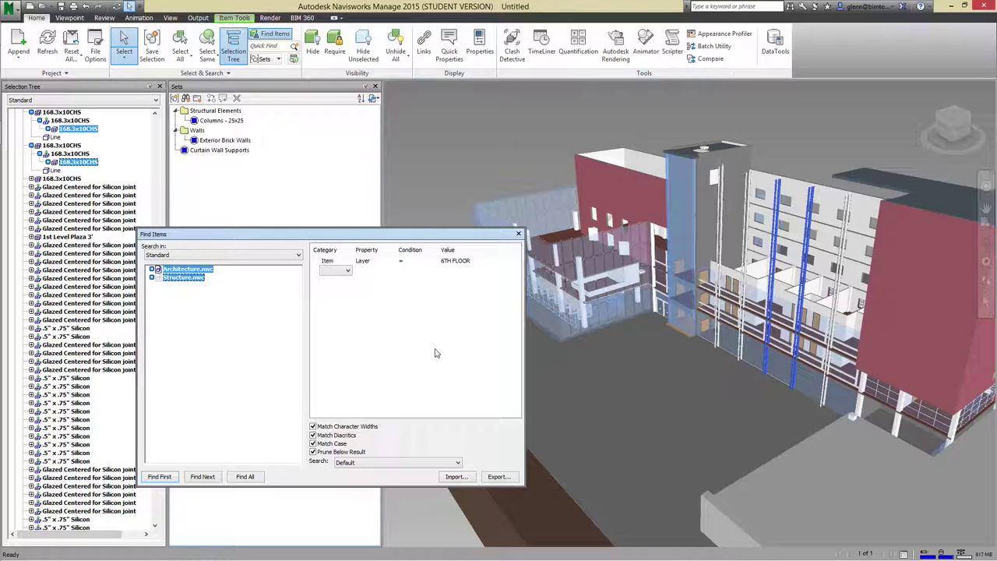
click(348, 264)
click(347, 263)
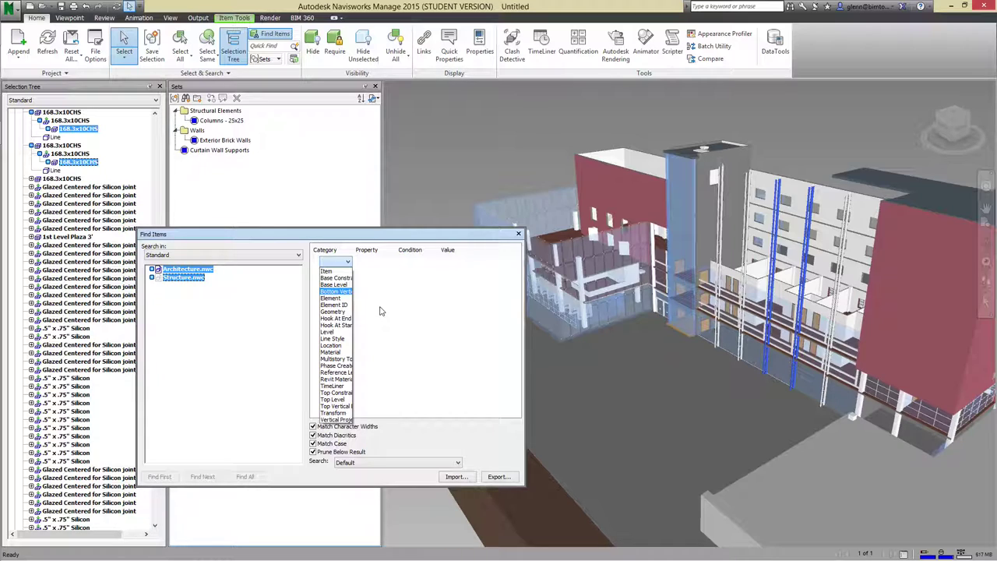
click(327, 270)
click(388, 264)
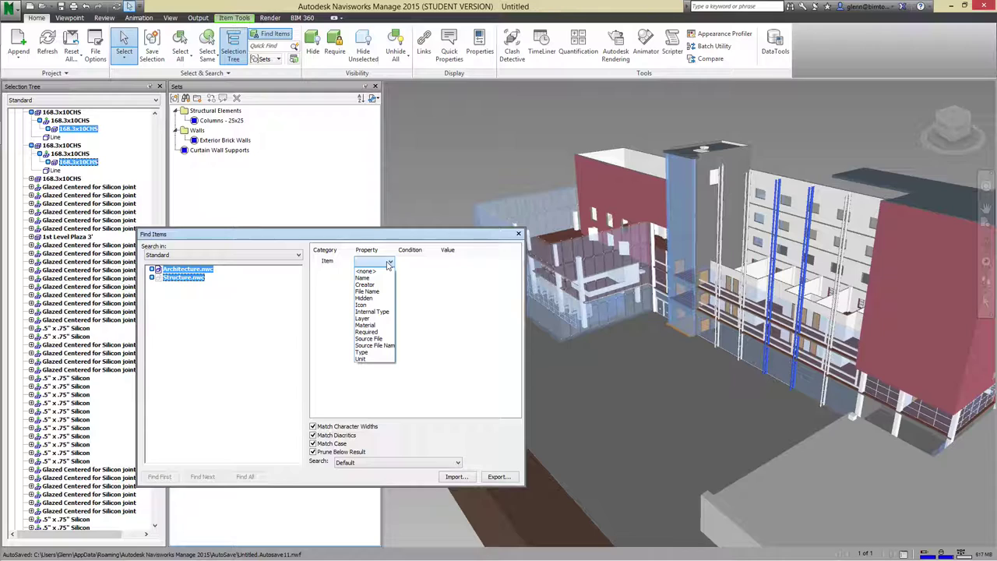
Try Element as the condition category and view its available properties
click(331, 261)
click(347, 263)
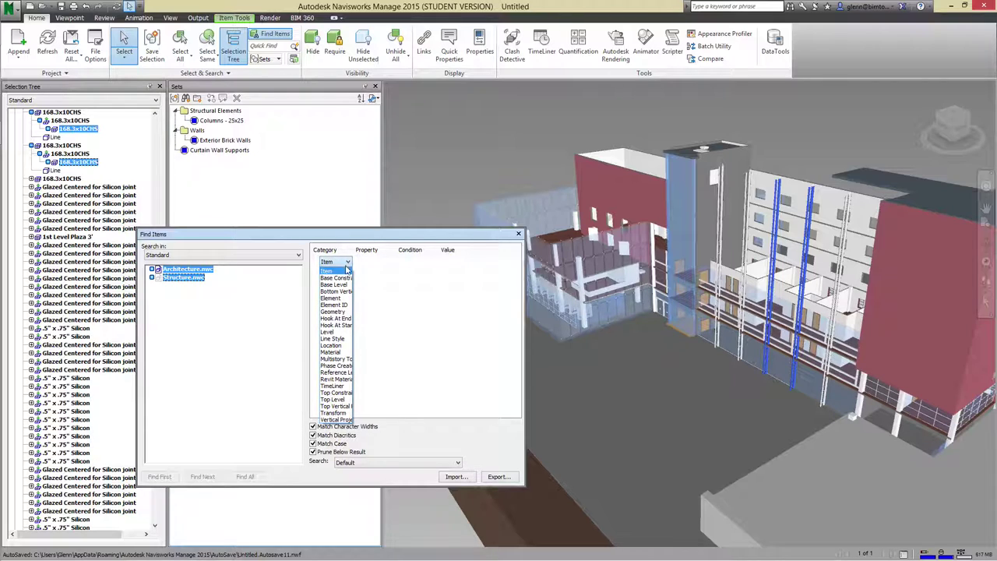
click(384, 285)
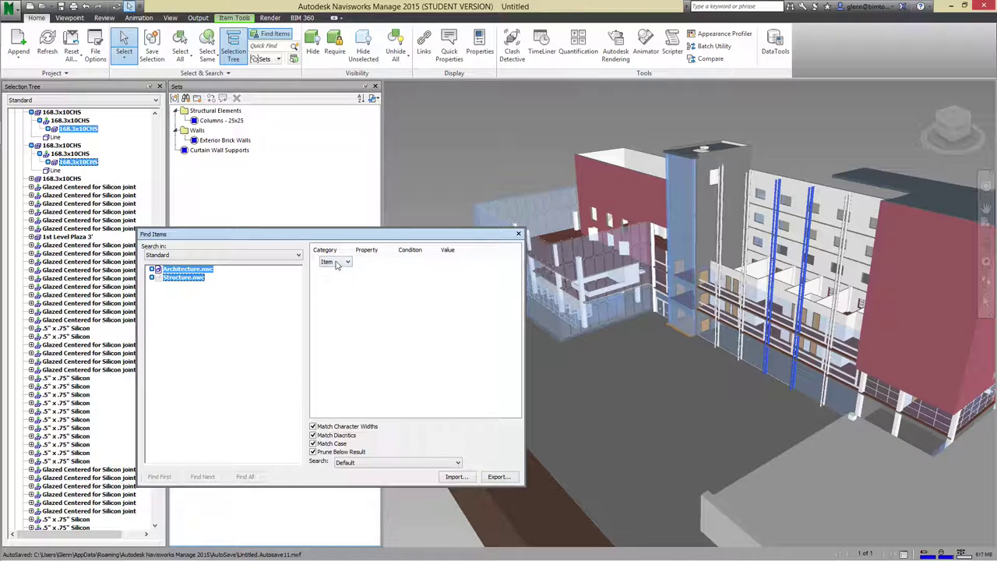
click(348, 263)
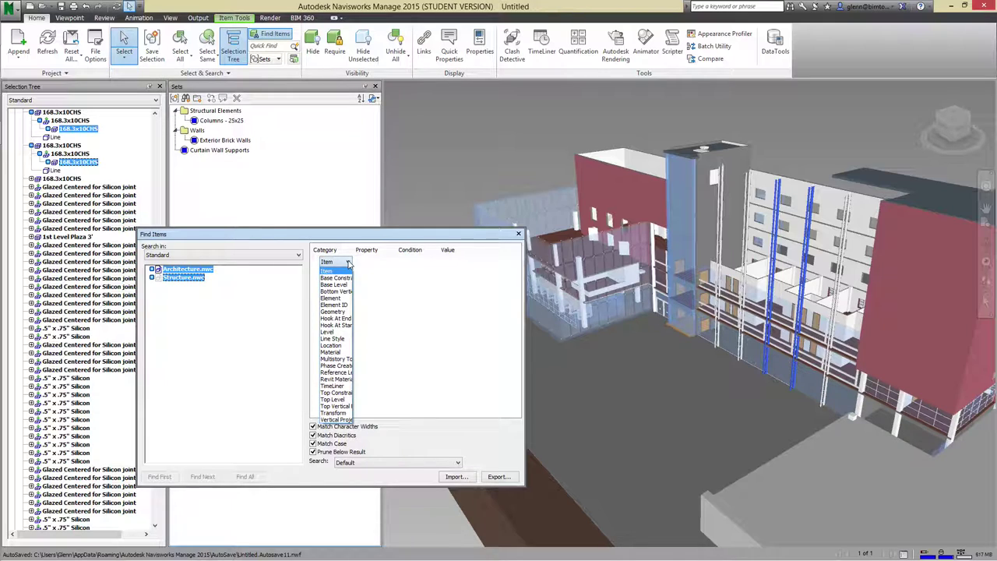
click(341, 302)
click(389, 264)
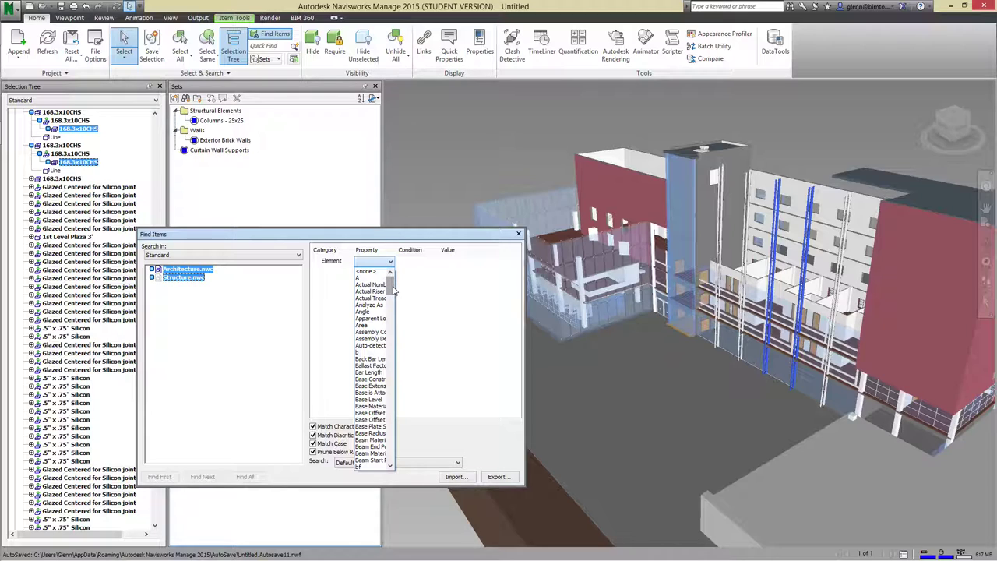
Set the condition to Item, Name, Contains and bring up the Value list
click(343, 262)
click(347, 263)
click(342, 274)
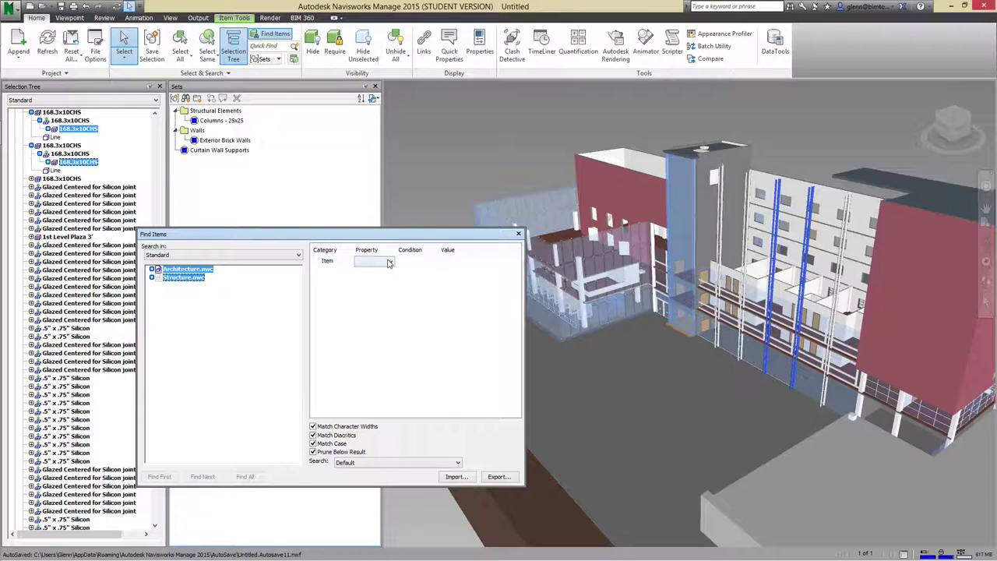
click(390, 264)
click(365, 277)
click(433, 264)
click(409, 278)
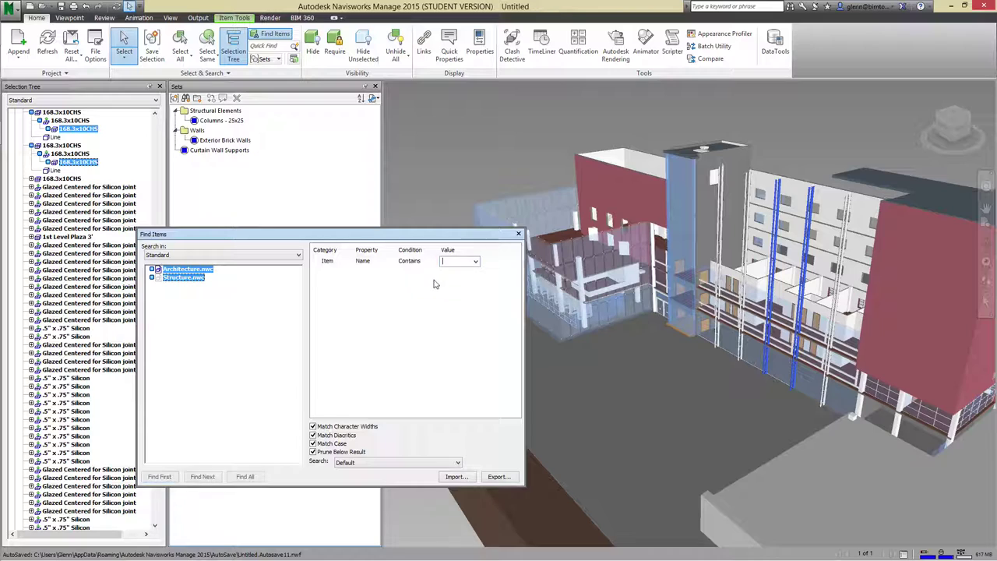
click(474, 263)
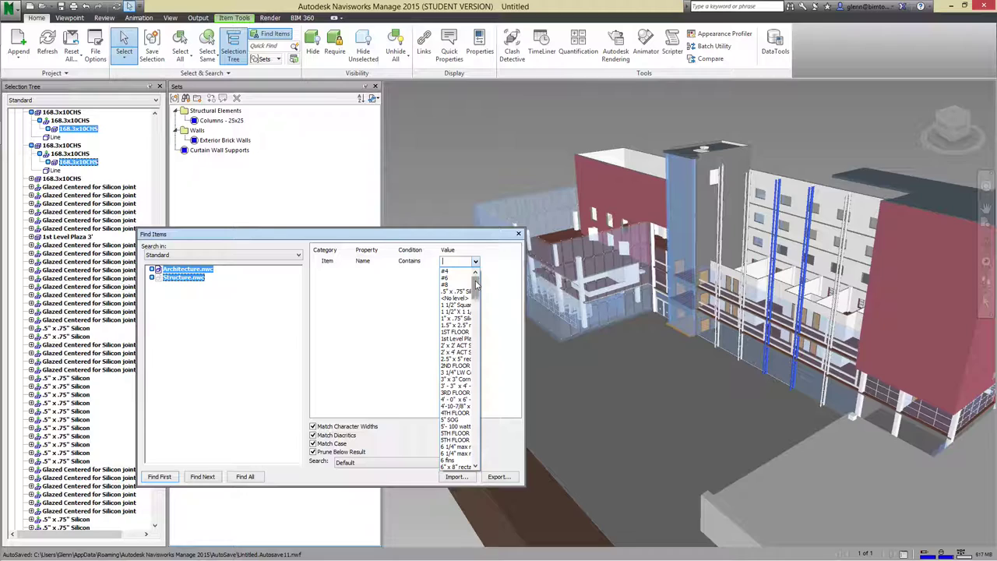
Find all items with Brick in their name and save the search as a search set
text(Brick)
drag(476, 285, 476, 343)
click(487, 347)
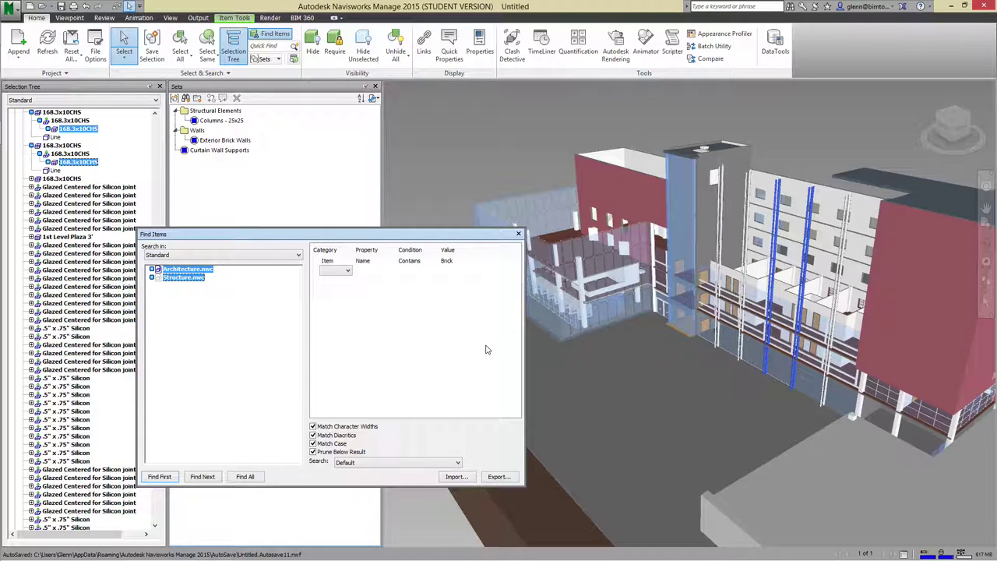
click(244, 477)
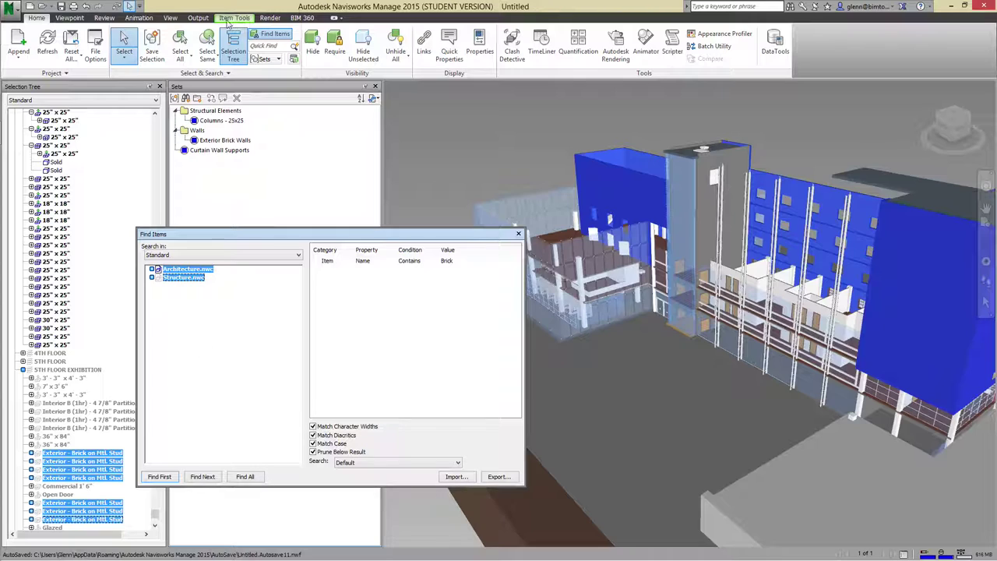
click(185, 99)
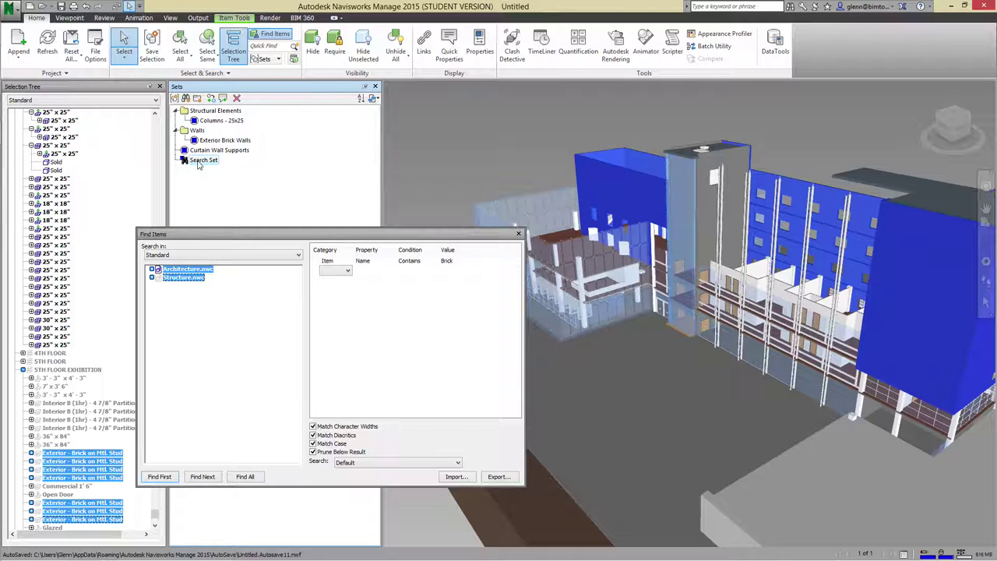
right_click(198, 162)
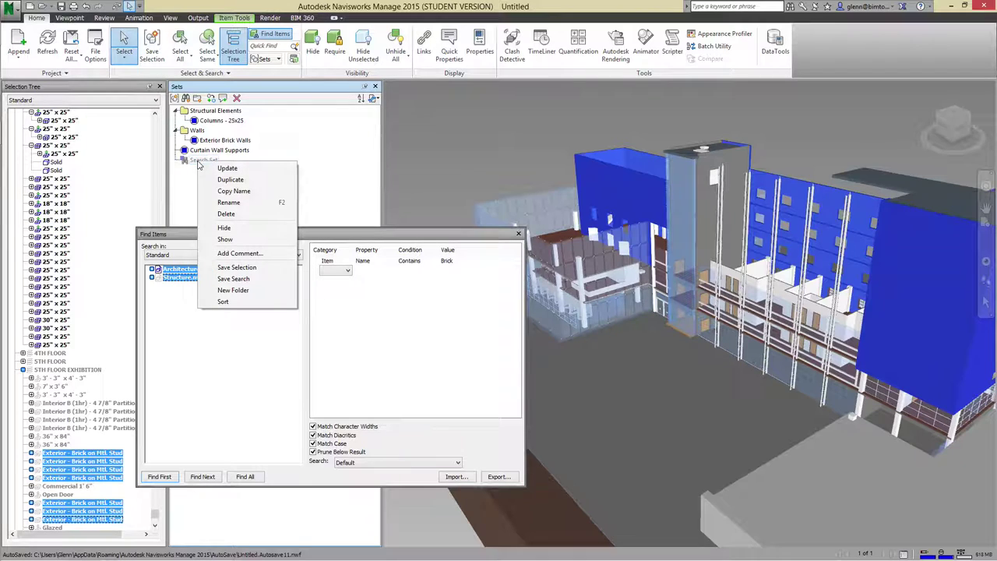
Rename the new search set to 'All Brick Walls' and move the Find Items dialog aside
click(251, 202)
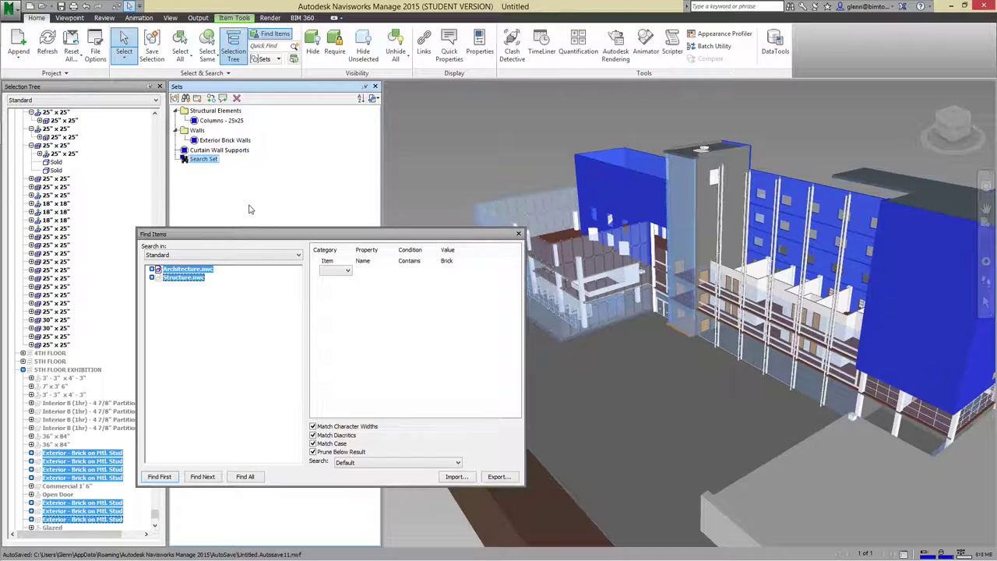
click(203, 159)
drag(190, 159, 223, 167)
text(All Brick Walls)
drag(260, 237, 494, 217)
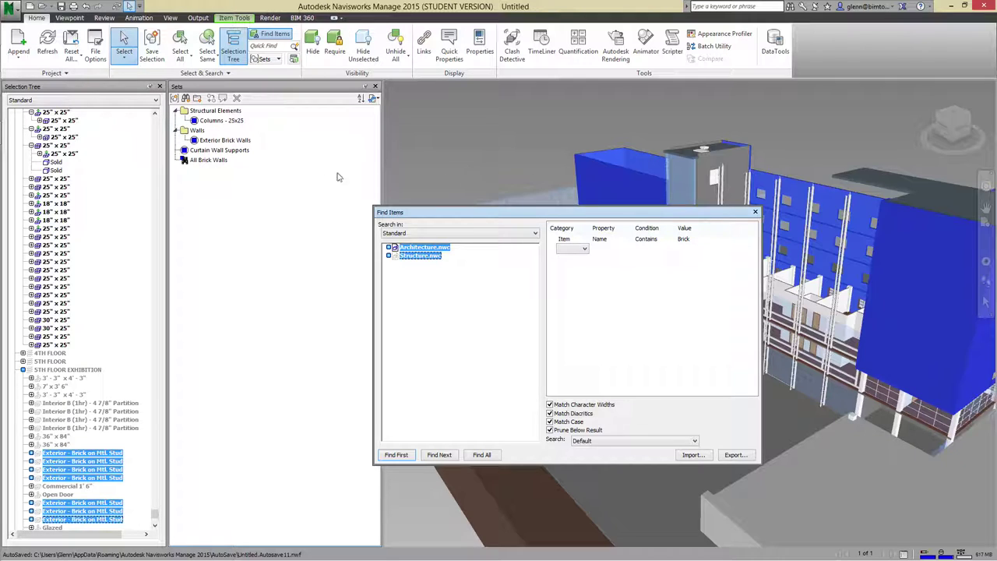
Drag All Brick Walls into the Walls folder and compare it with Exterior Brick Walls
click(208, 161)
drag(216, 135, 207, 146)
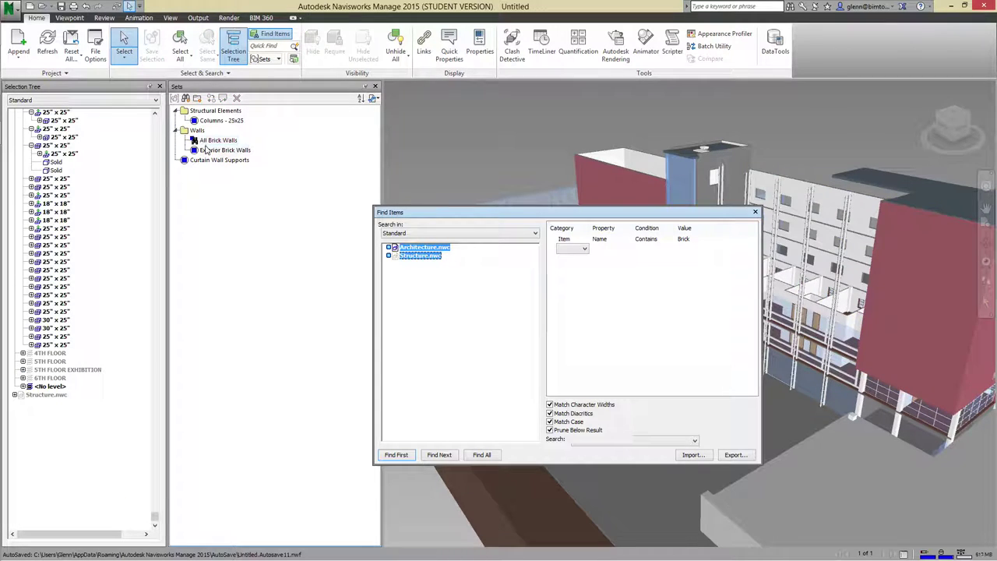
click(209, 150)
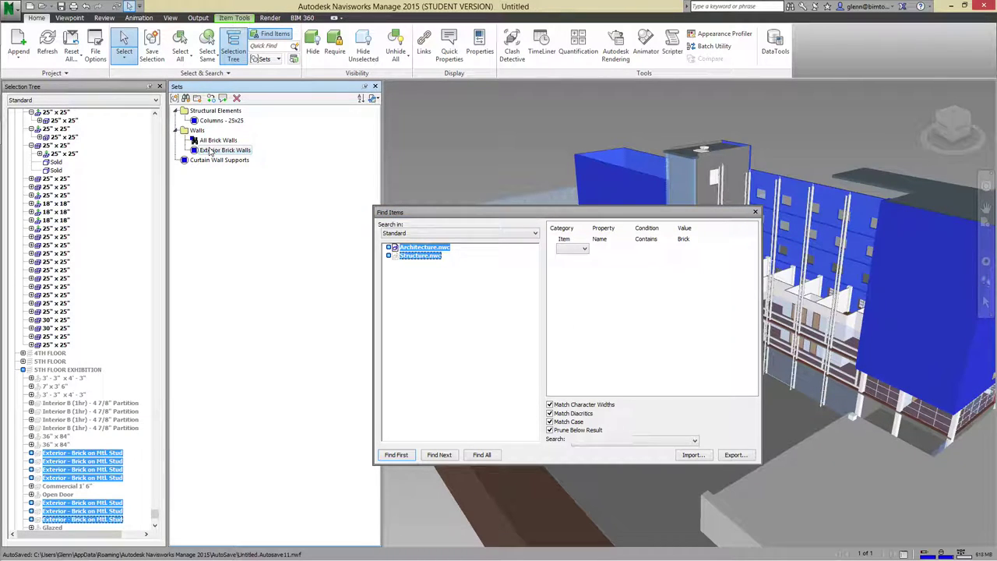
click(216, 141)
click(212, 150)
click(605, 240)
Set the condition to Item Material Contains Glass and find all glazed items
click(628, 242)
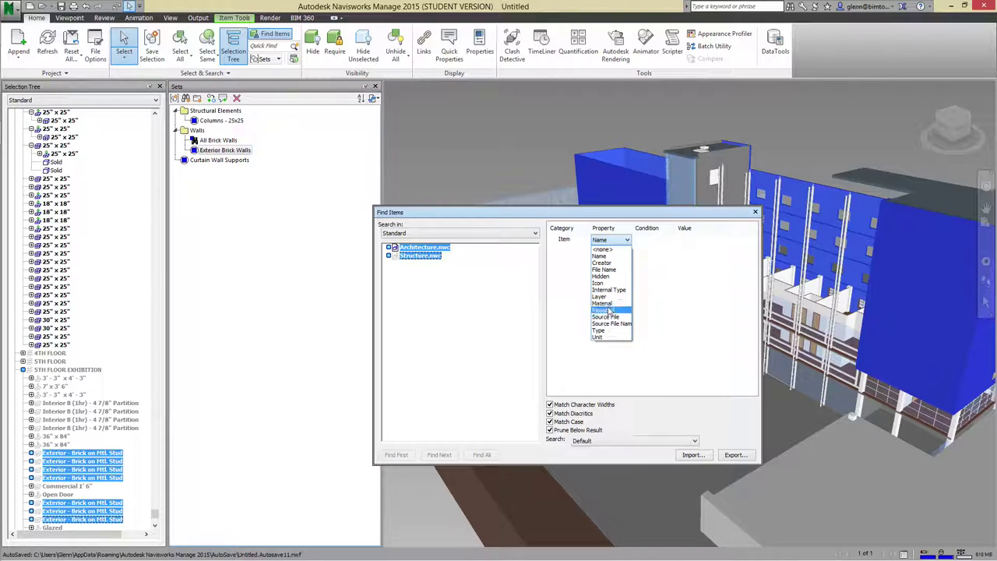
click(605, 304)
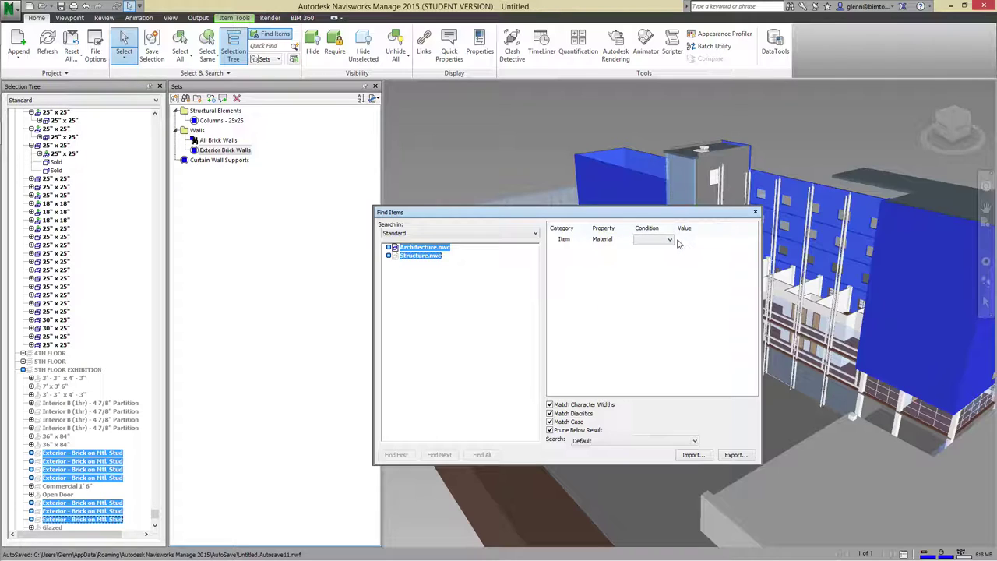
click(669, 240)
click(658, 263)
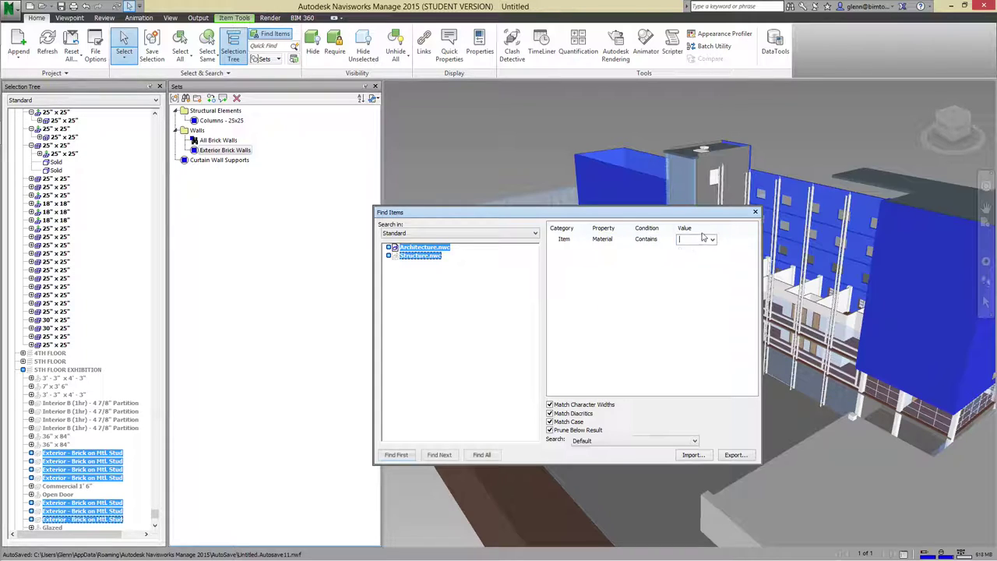
click(711, 240)
drag(712, 255, 710, 282)
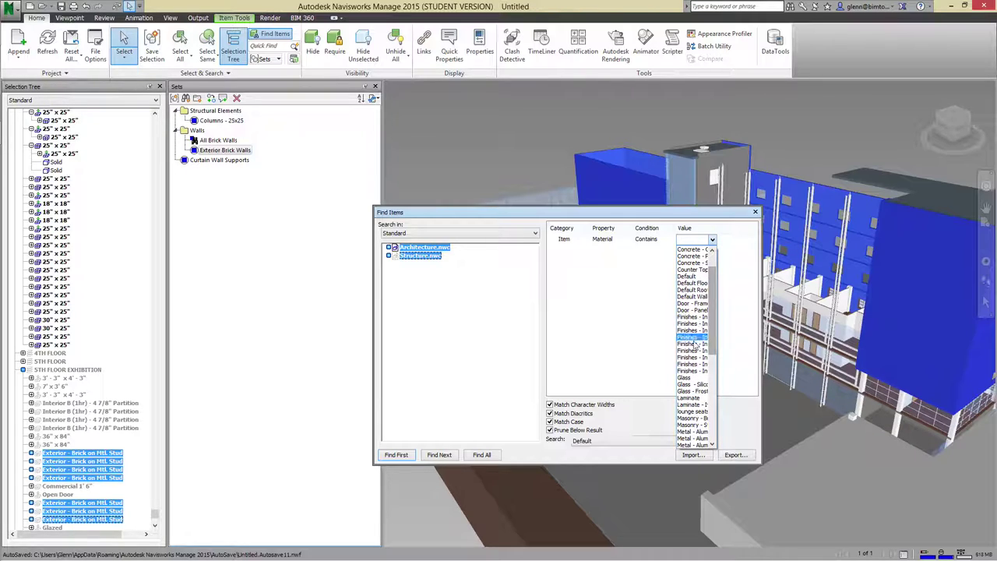
click(686, 379)
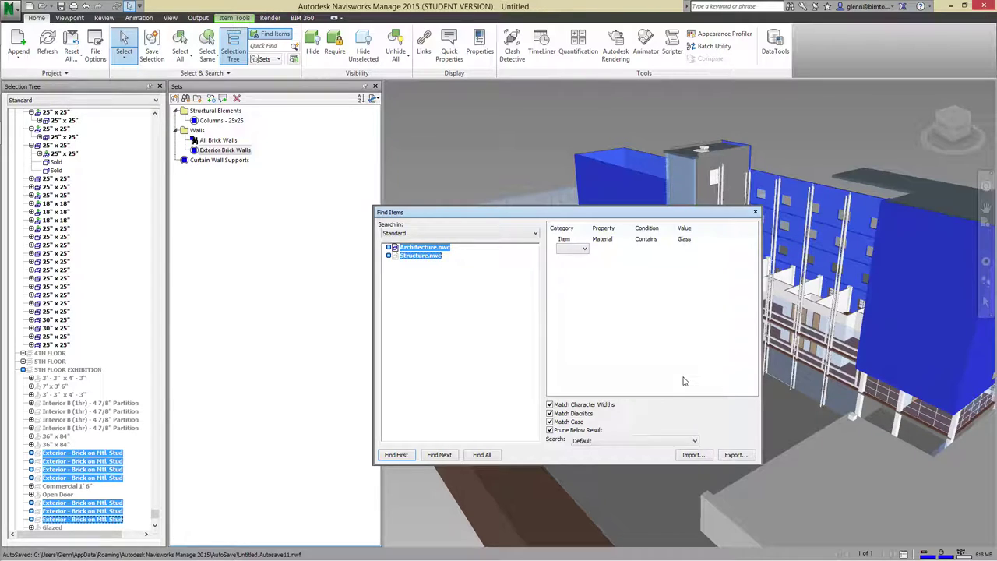
click(482, 455)
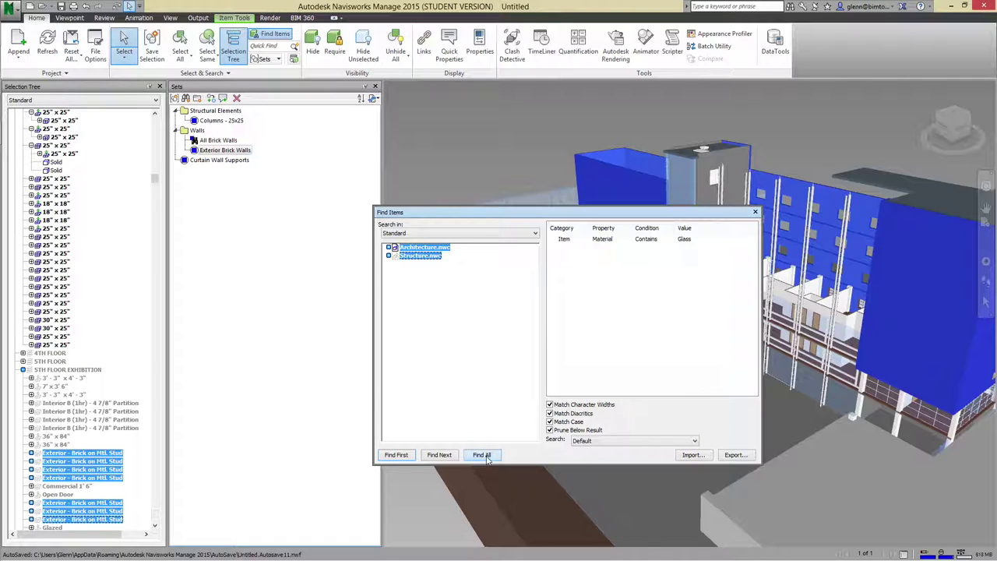
drag(608, 216, 424, 286)
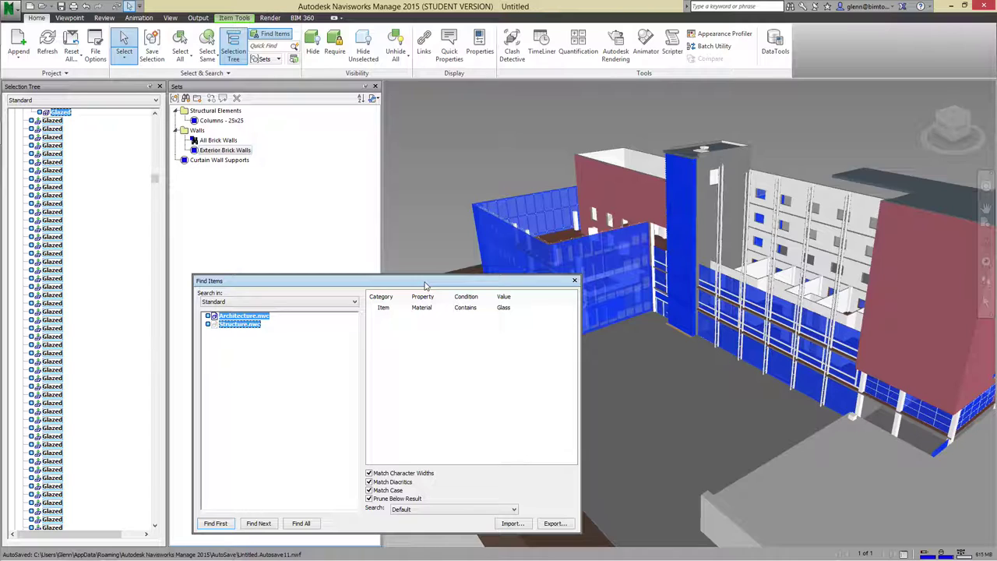
Save the glass search as 'All Glass Items' and add a second condition row
click(186, 99)
click(205, 169)
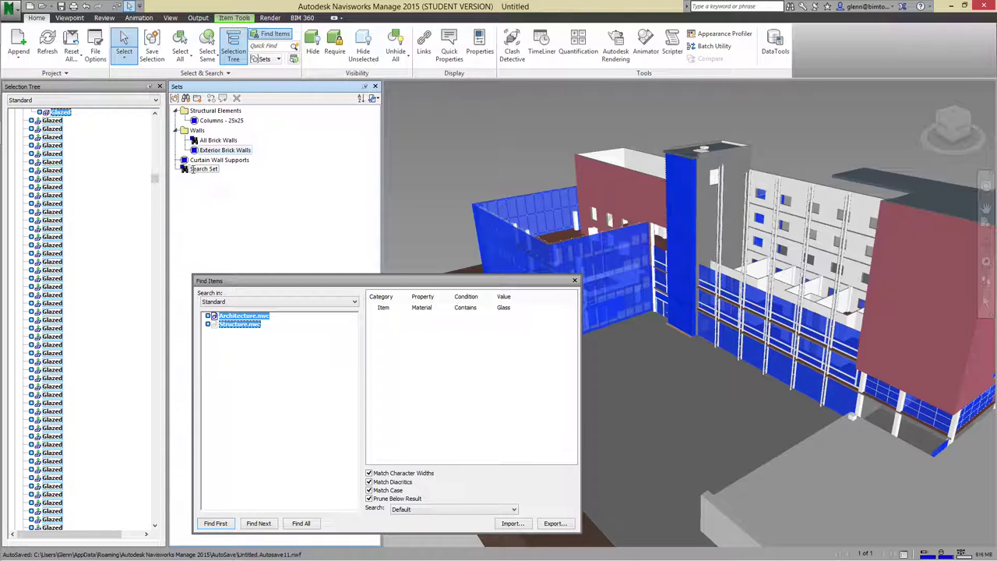
key(Return)
click(204, 169)
text(All Glass Items)
key(BackSpace)
key(BackSpace)
key(BackSpace)
key(BackSpace)
text(tems)
click(381, 335)
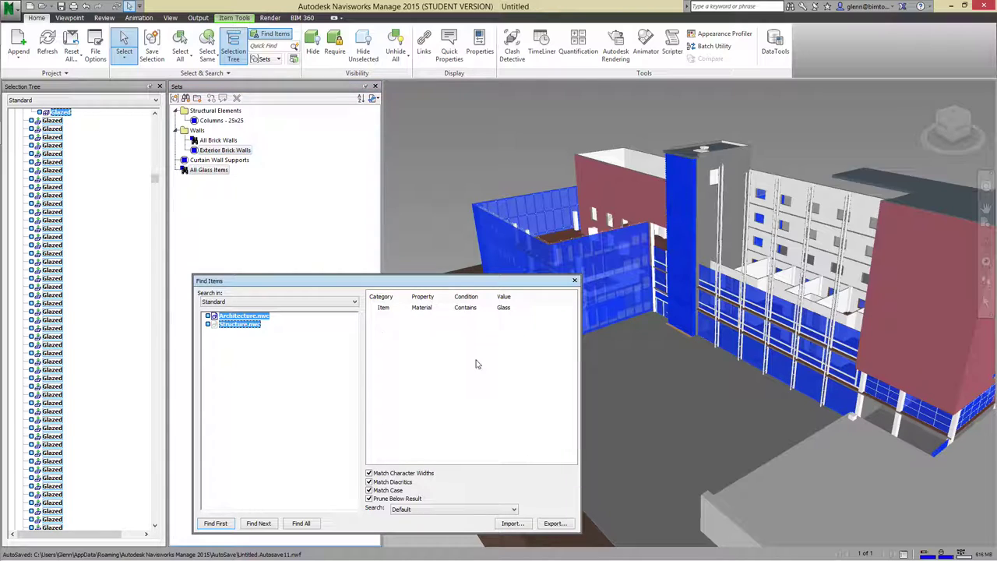
click(514, 307)
click(548, 317)
Set the second condition to Element Area greater than 100
click(404, 319)
click(392, 355)
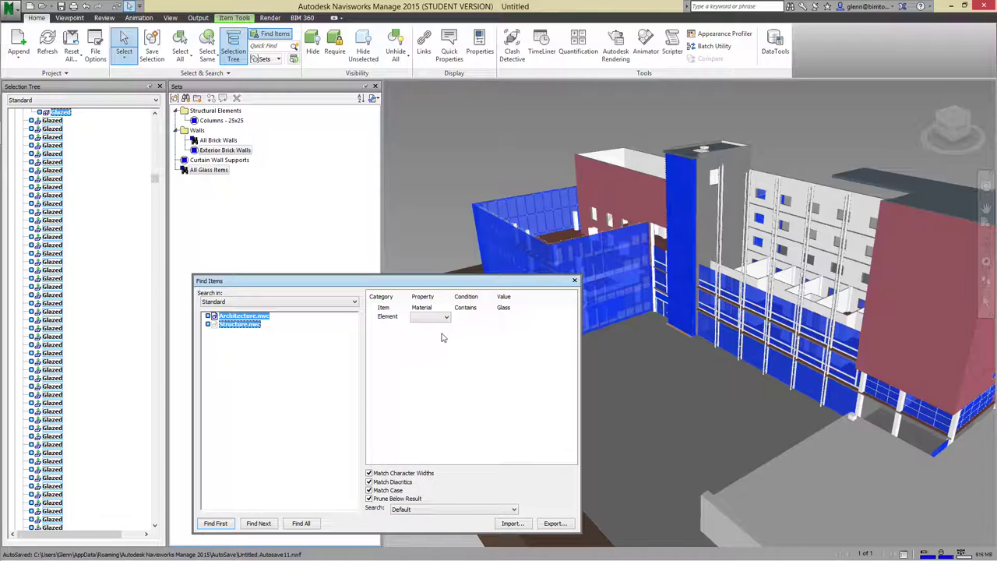
click(445, 317)
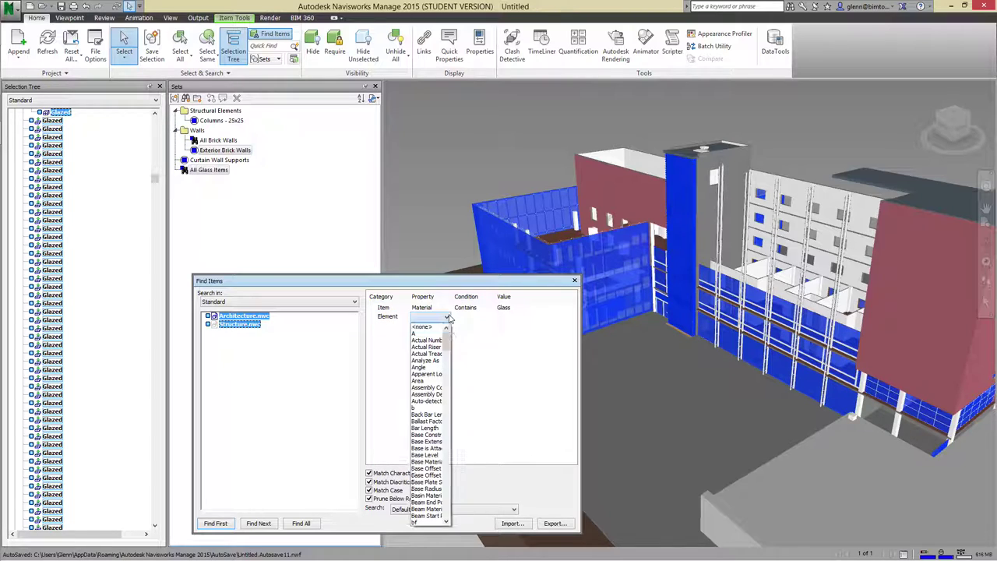
click(425, 381)
click(488, 317)
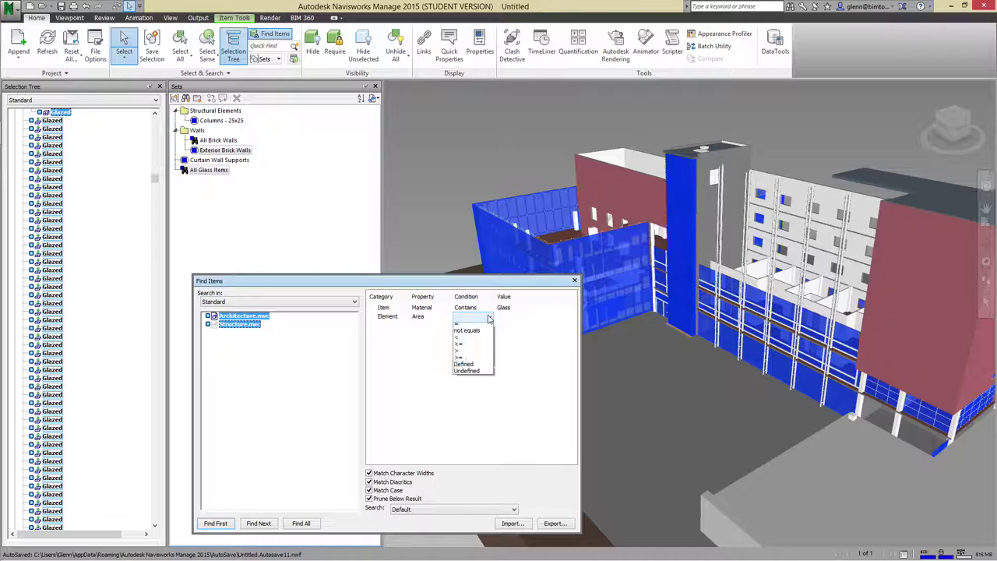
click(472, 354)
click(505, 318)
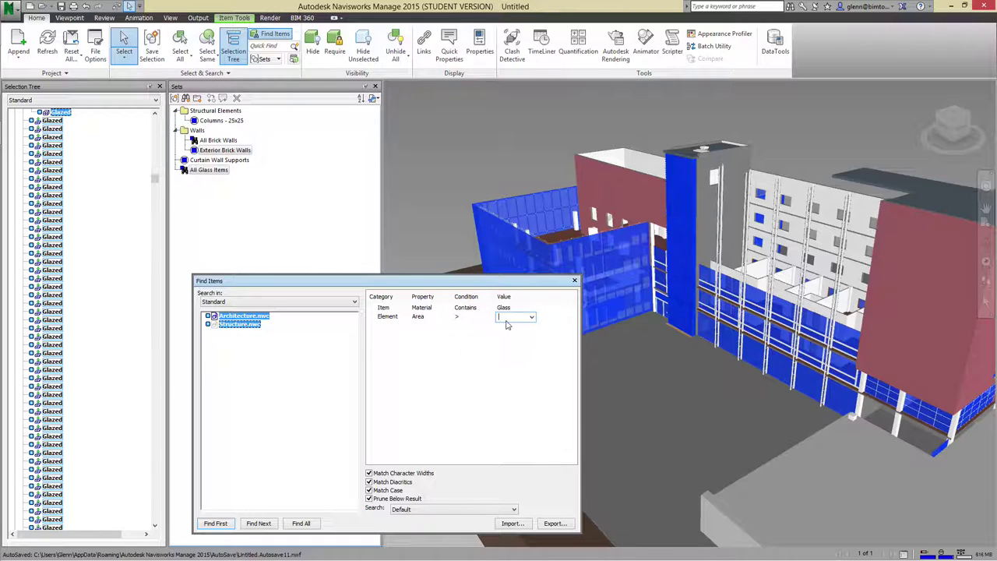
text(100)
key(Return)
Remove the stray empty row and search with Area thresholds 100 and 10, finding no objects
click(477, 388)
click(302, 524)
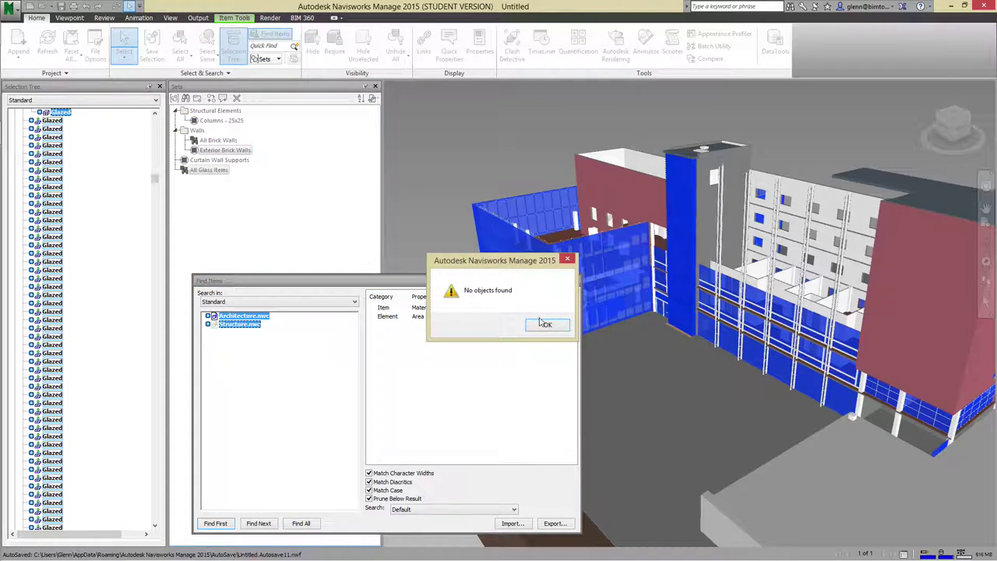
click(544, 324)
click(503, 318)
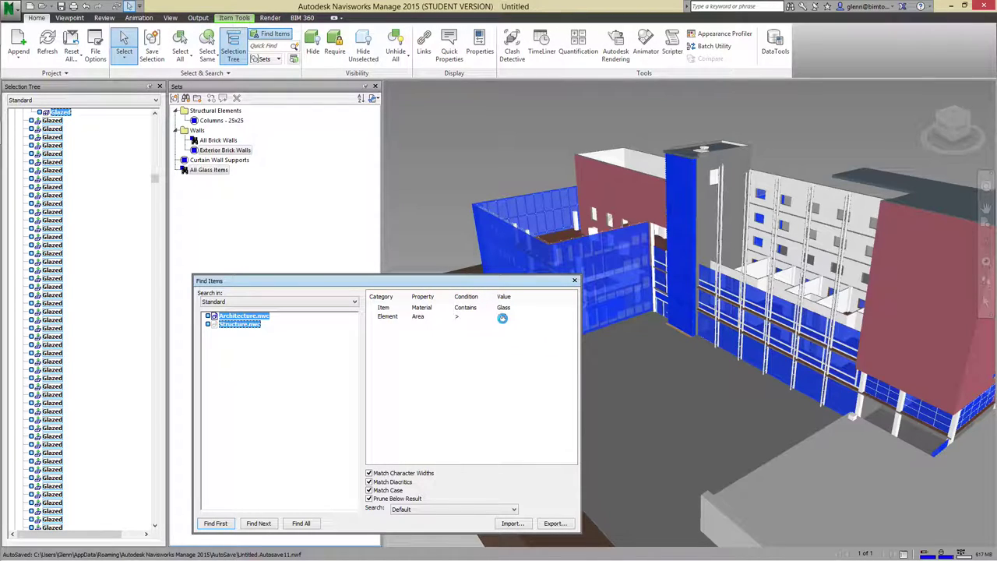
text(10)
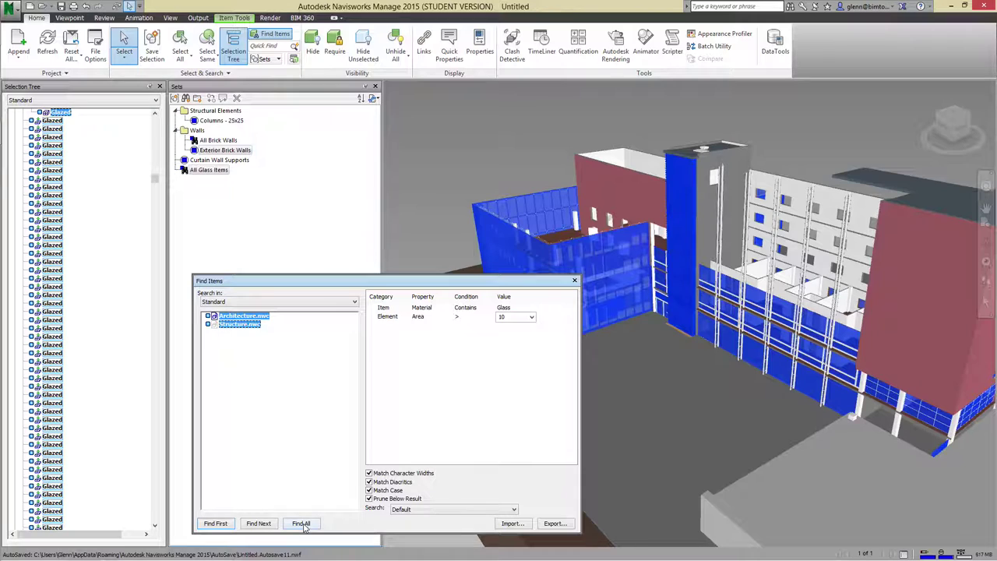
click(300, 522)
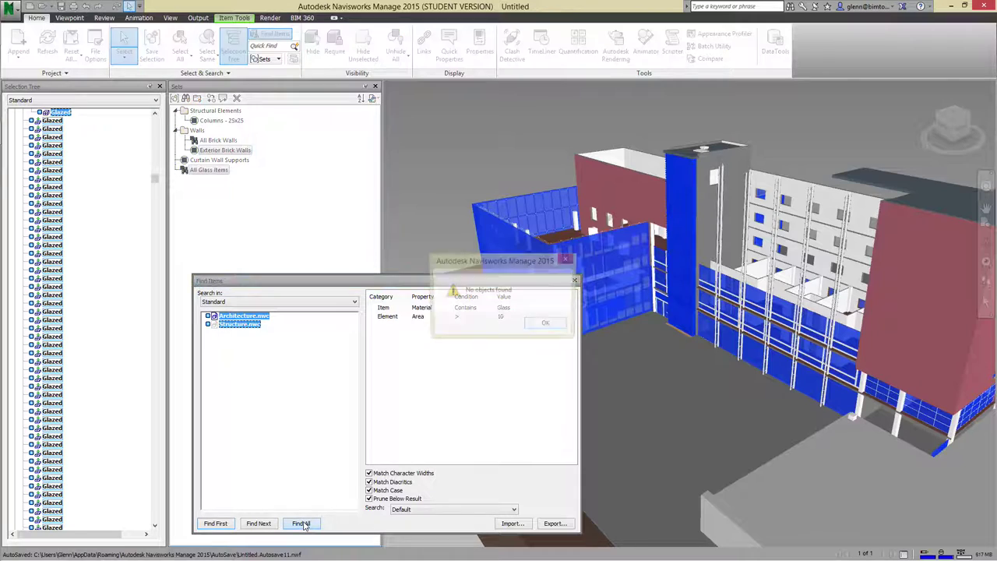
click(551, 326)
Recheck the Element Area condition and keep the Default search scope
click(388, 317)
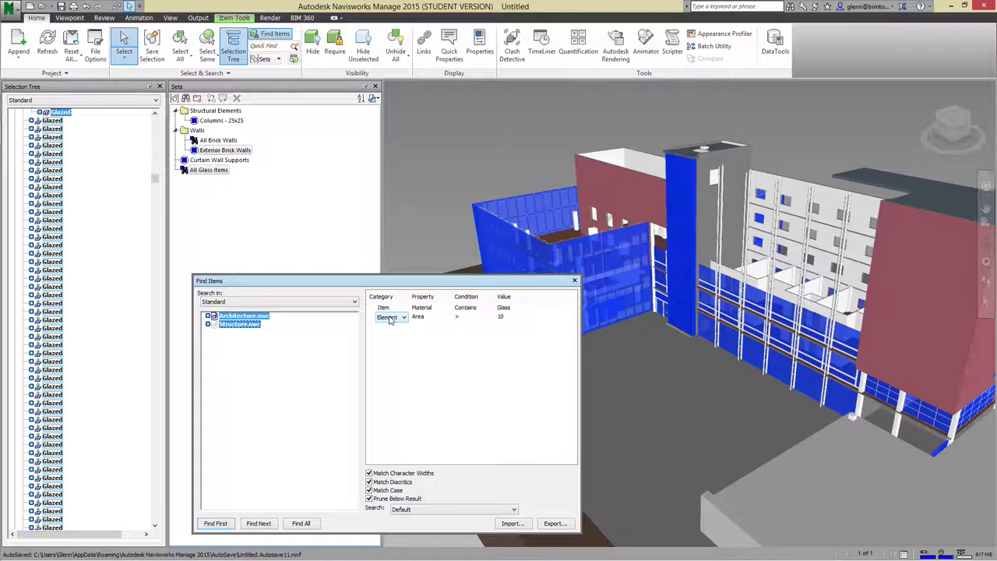
click(423, 318)
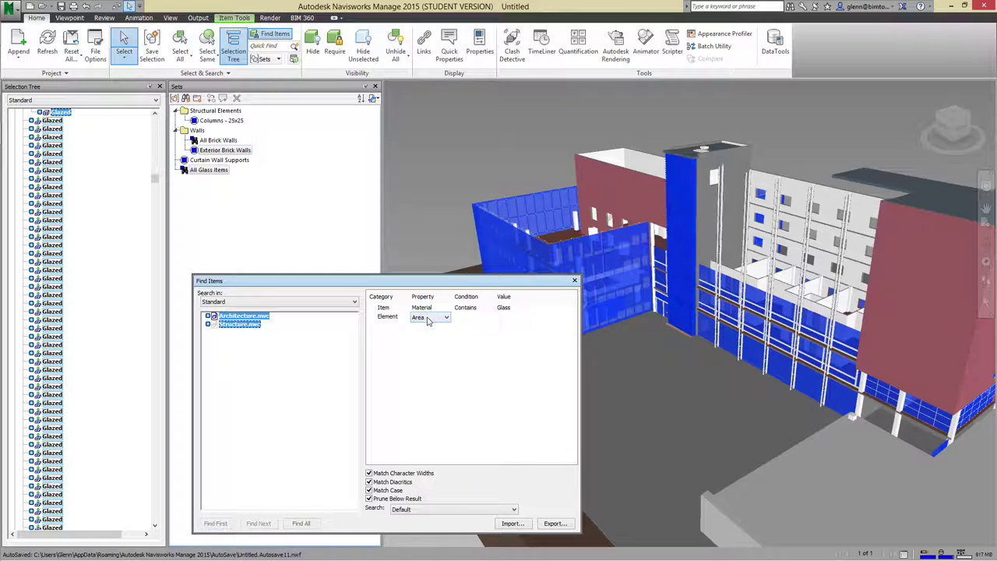
click(447, 319)
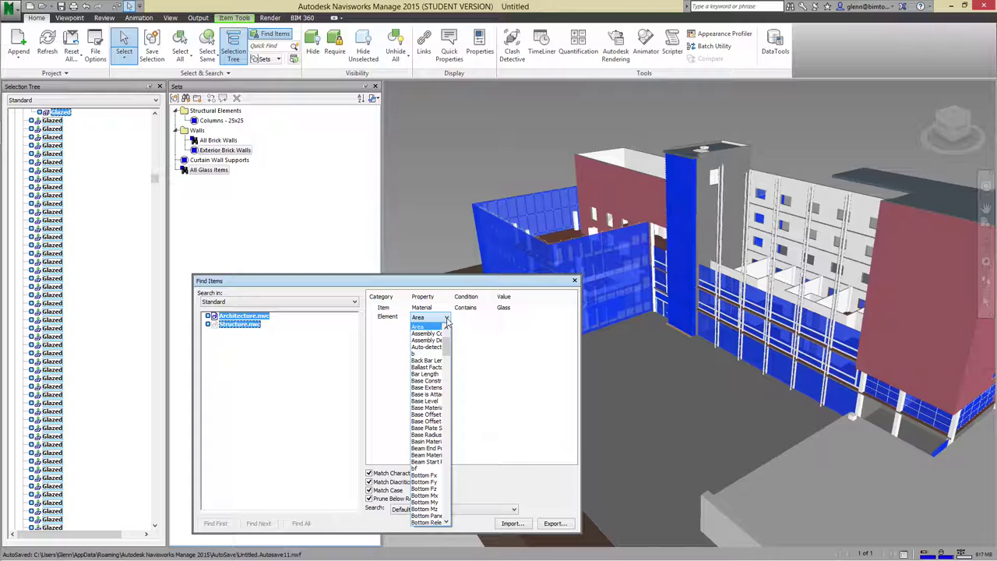
click(469, 334)
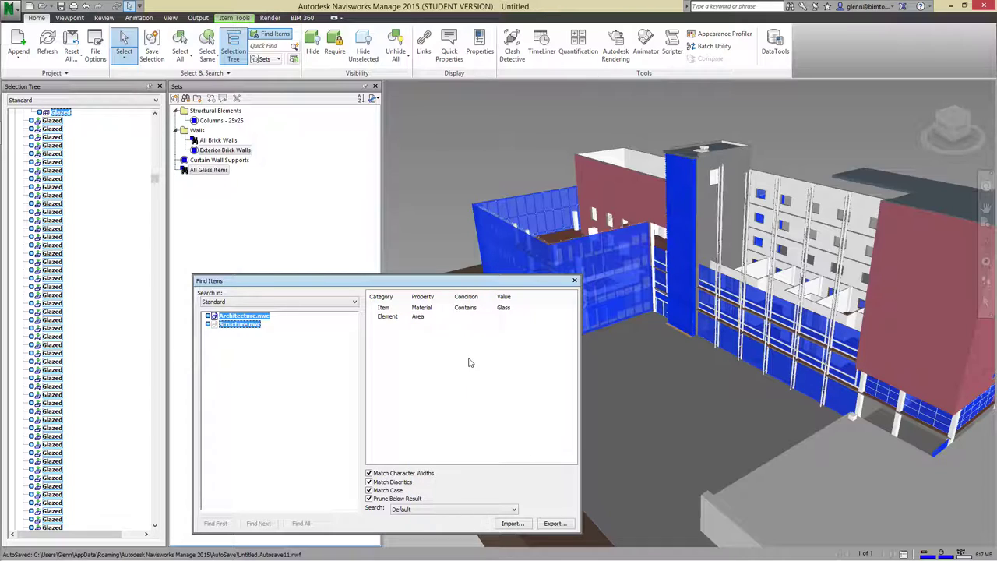
click(413, 510)
click(492, 427)
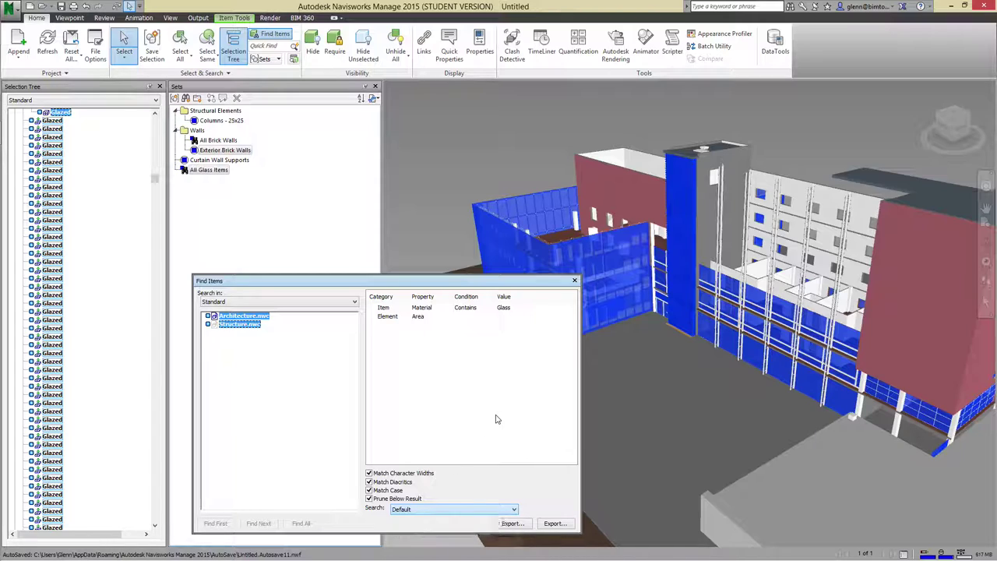
Change the Area condition to >= 1 and search again, which finds no objects
click(465, 318)
click(488, 317)
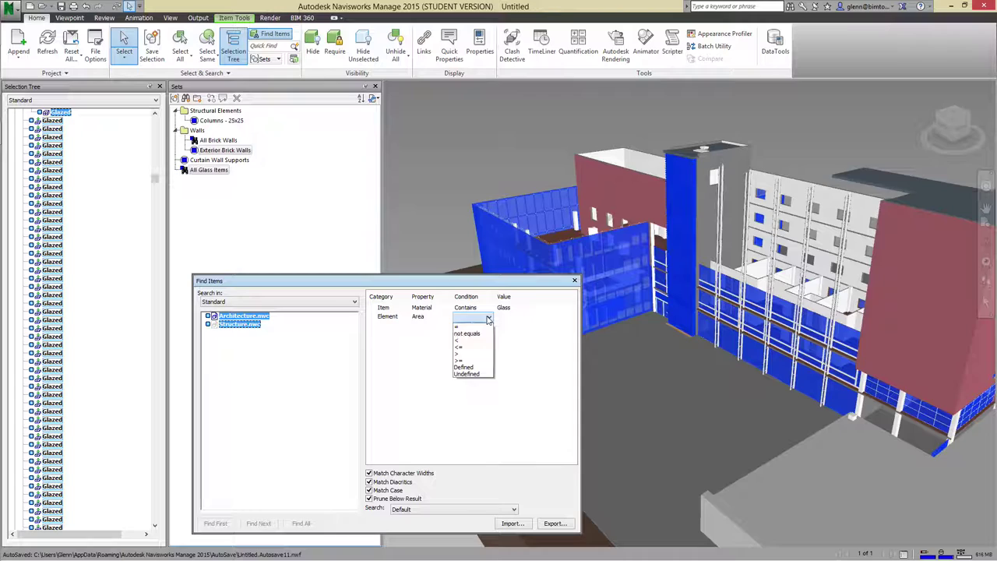
click(467, 360)
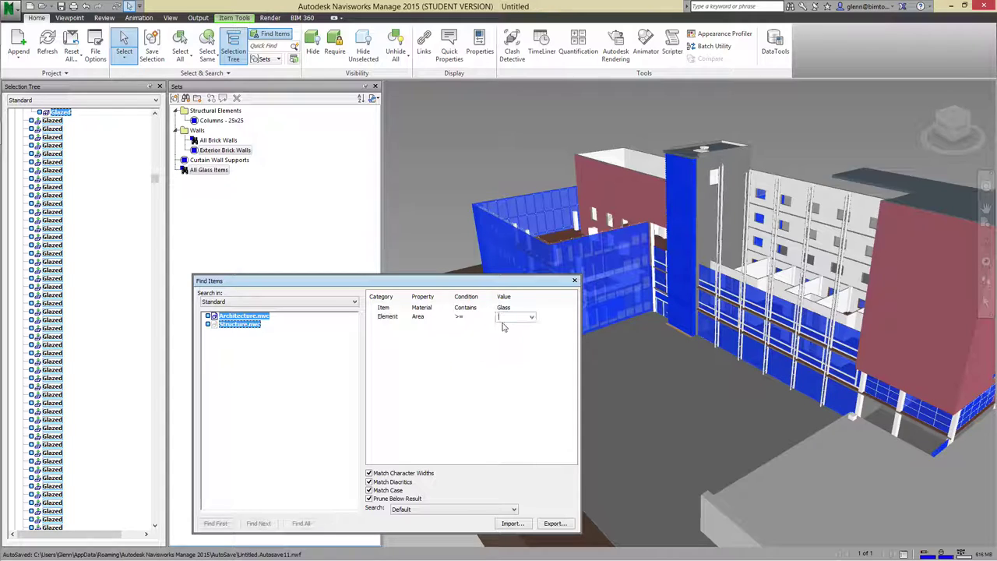
text(1)
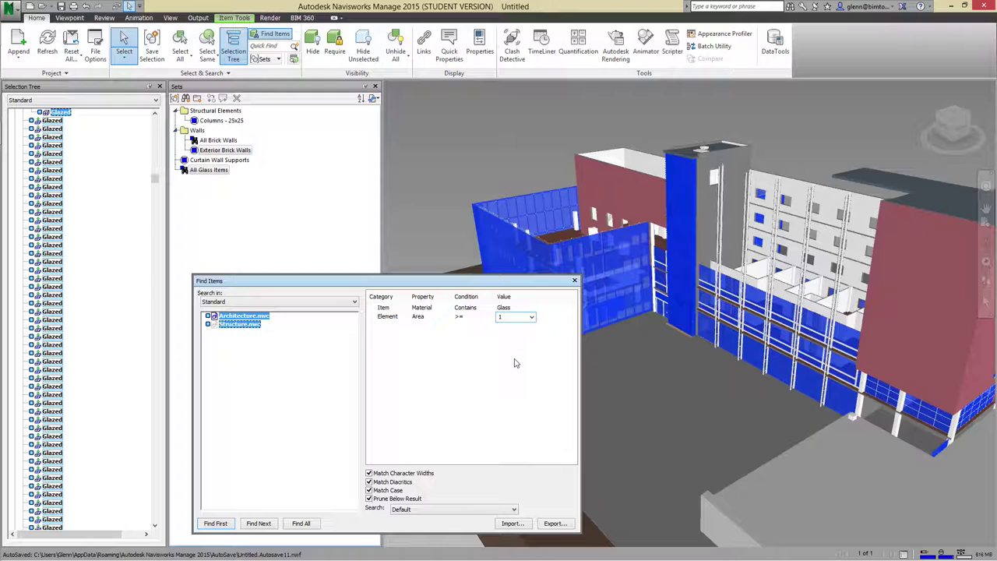
key(Return)
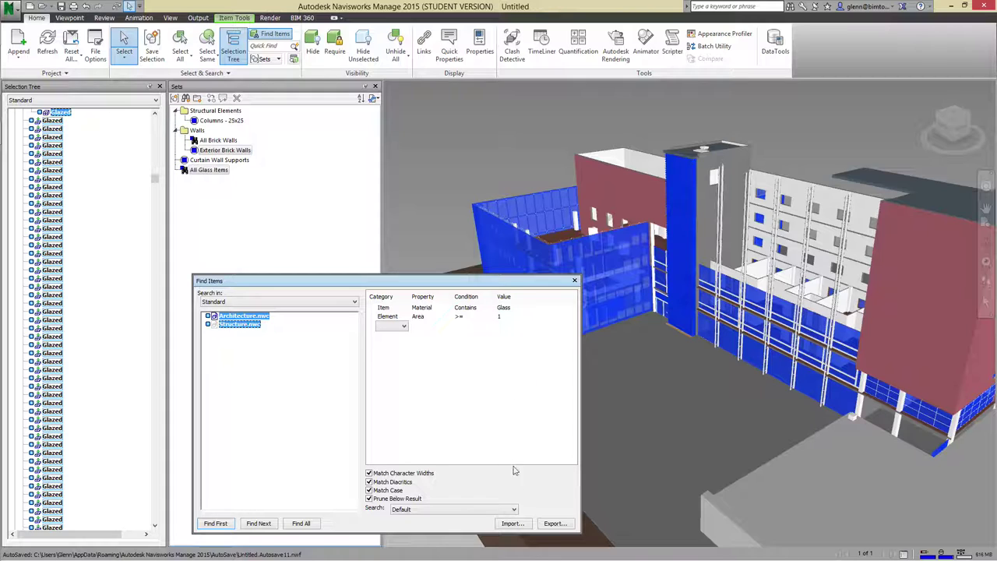
click(310, 524)
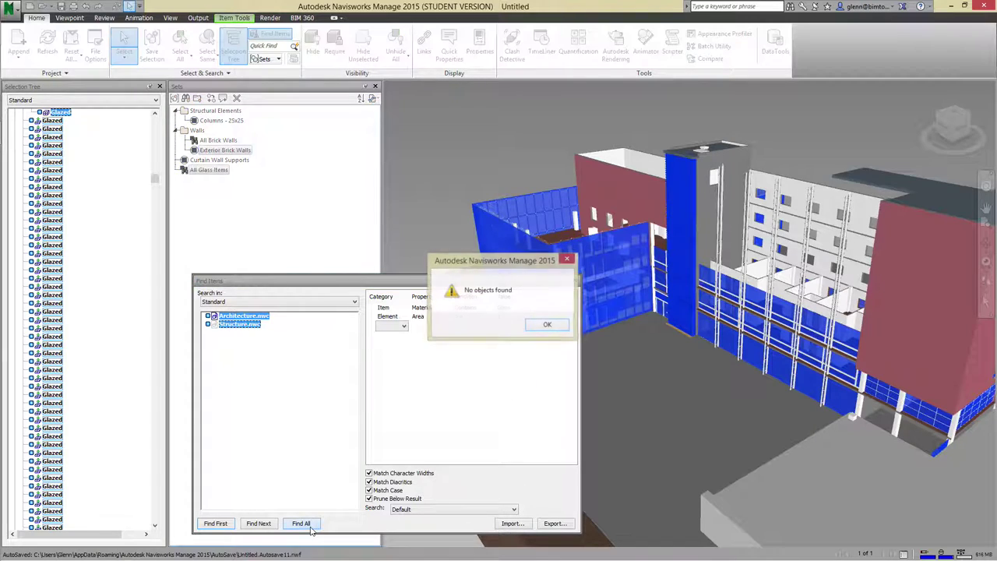
click(555, 328)
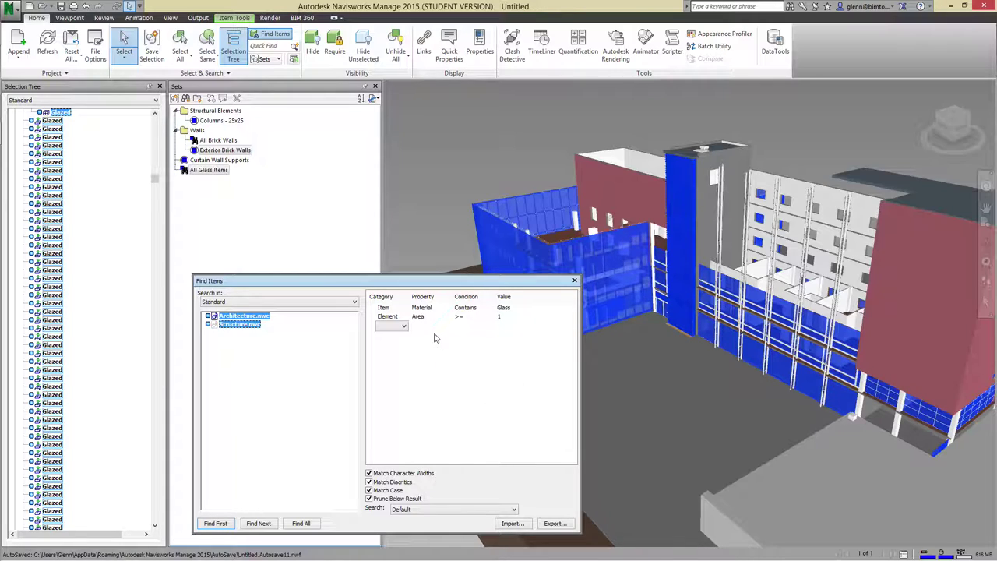
click(385, 309)
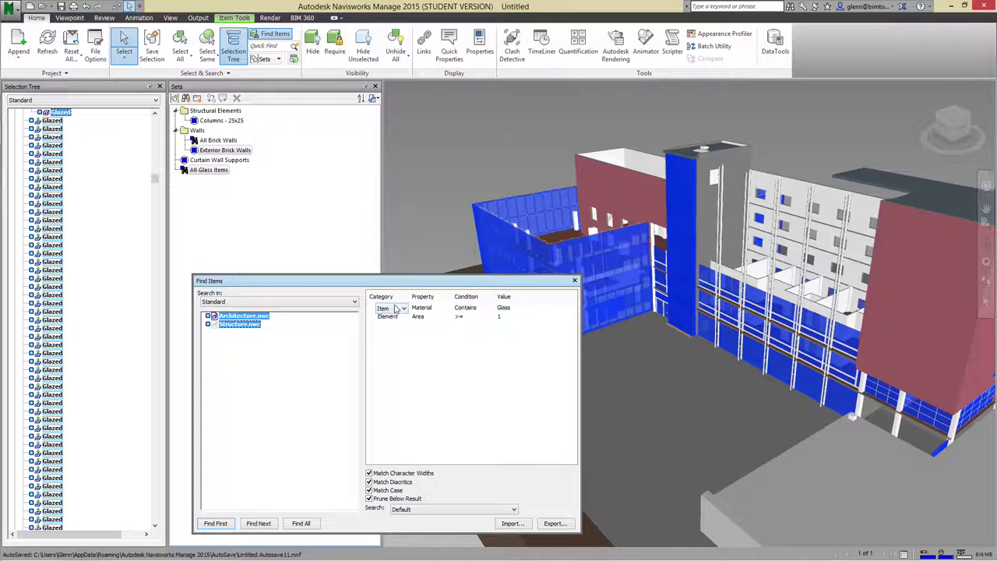
Change the first condition to Element Area >= 50
click(508, 318)
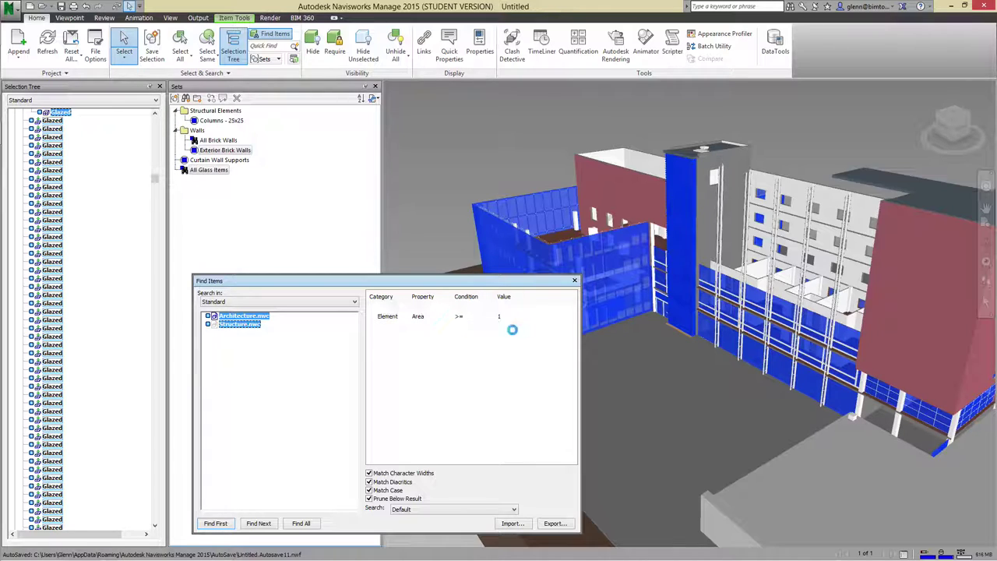
click(385, 309)
click(403, 308)
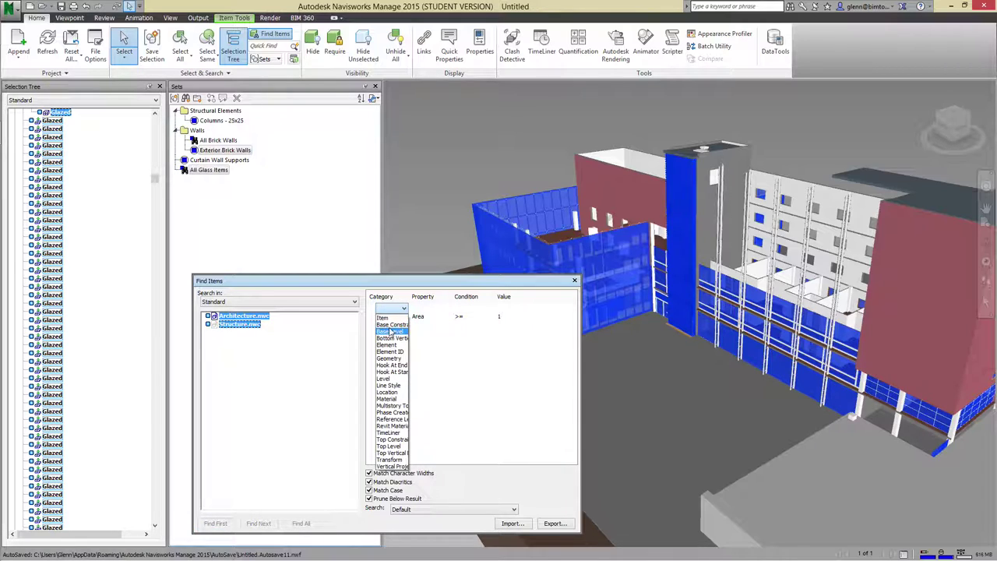
click(388, 344)
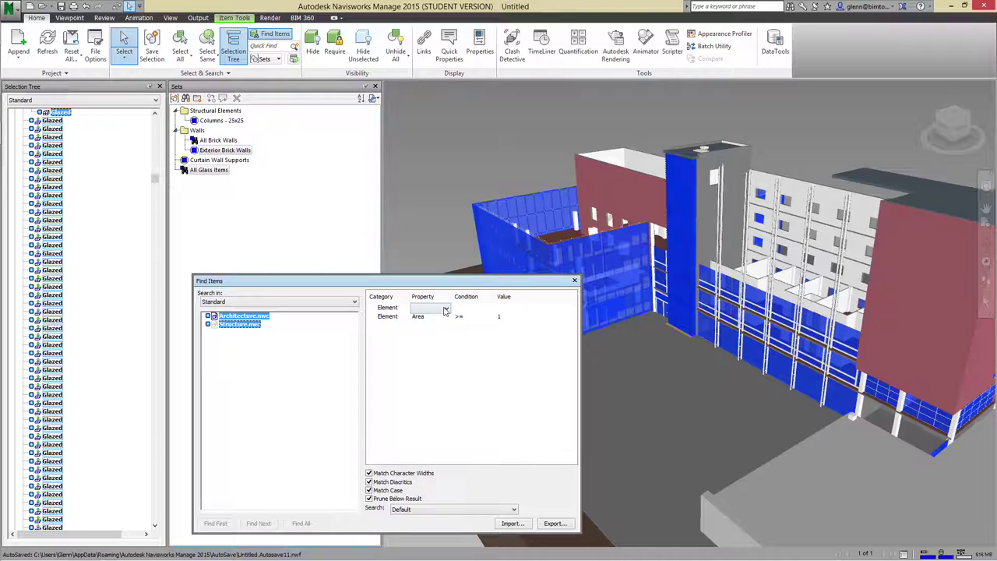
click(446, 308)
click(422, 373)
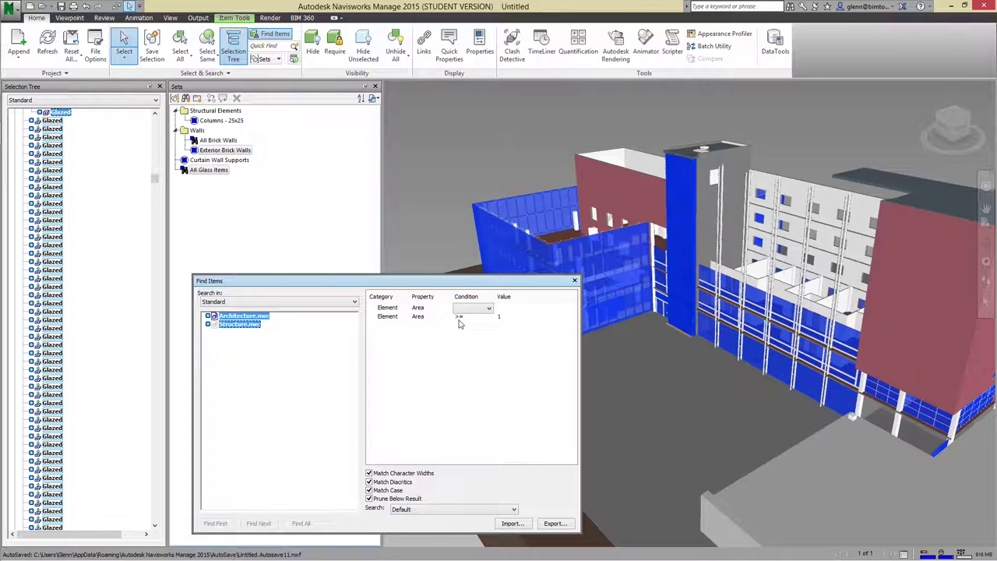
click(476, 310)
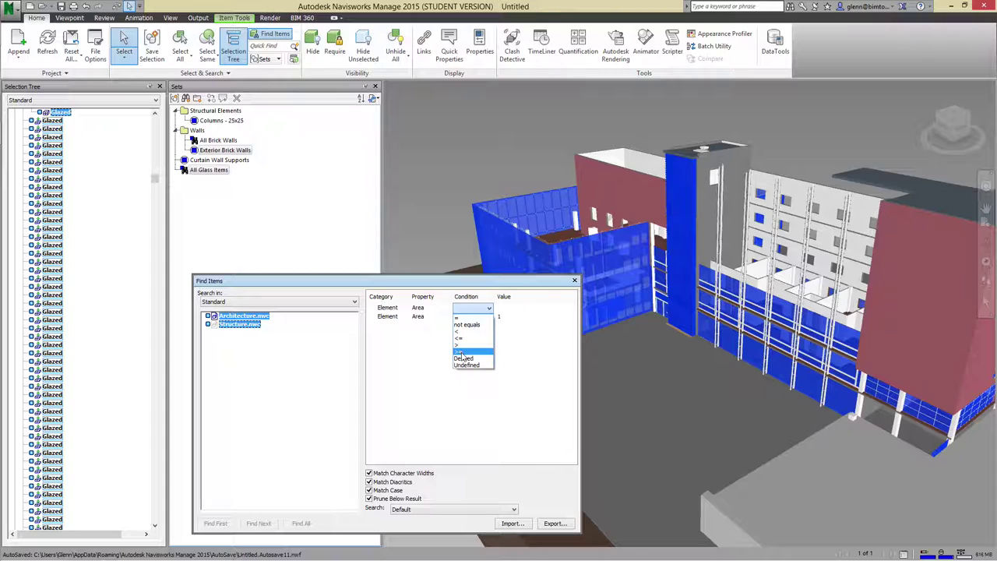
click(462, 351)
click(509, 308)
text(50)
key(Tab)
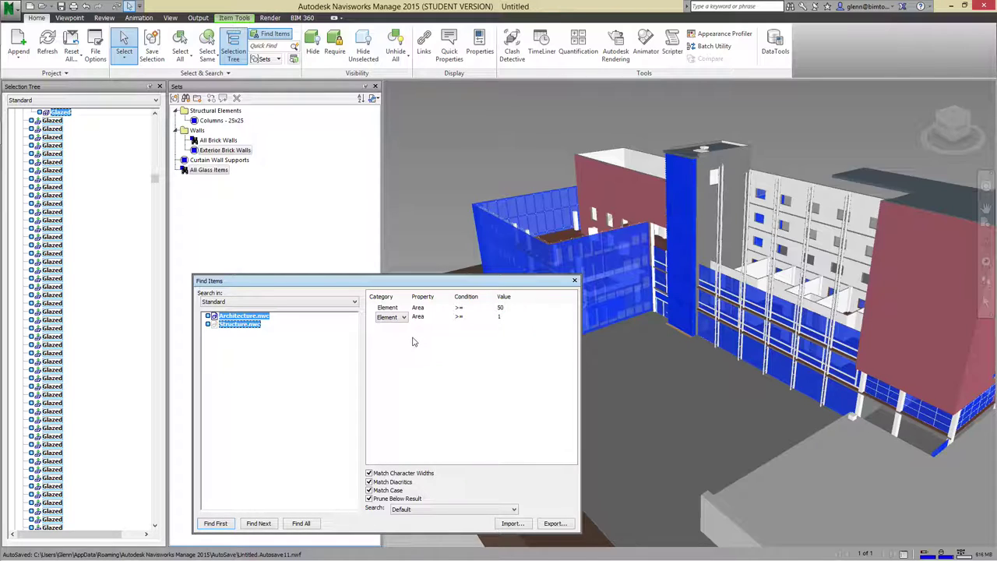
Delete the second Area condition and find all elements with Area of at least 50
key(Tab)
right_click(511, 320)
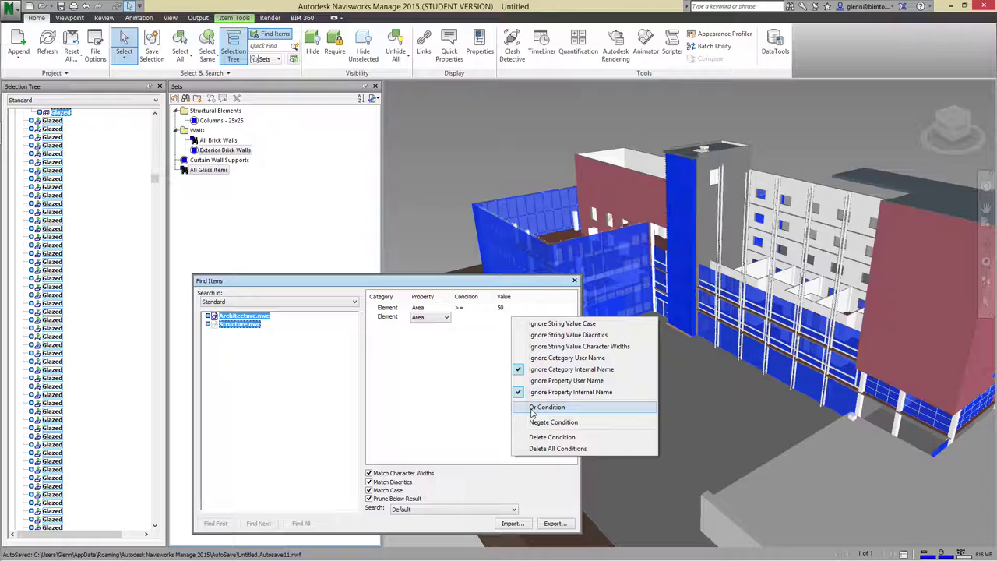
click(540, 437)
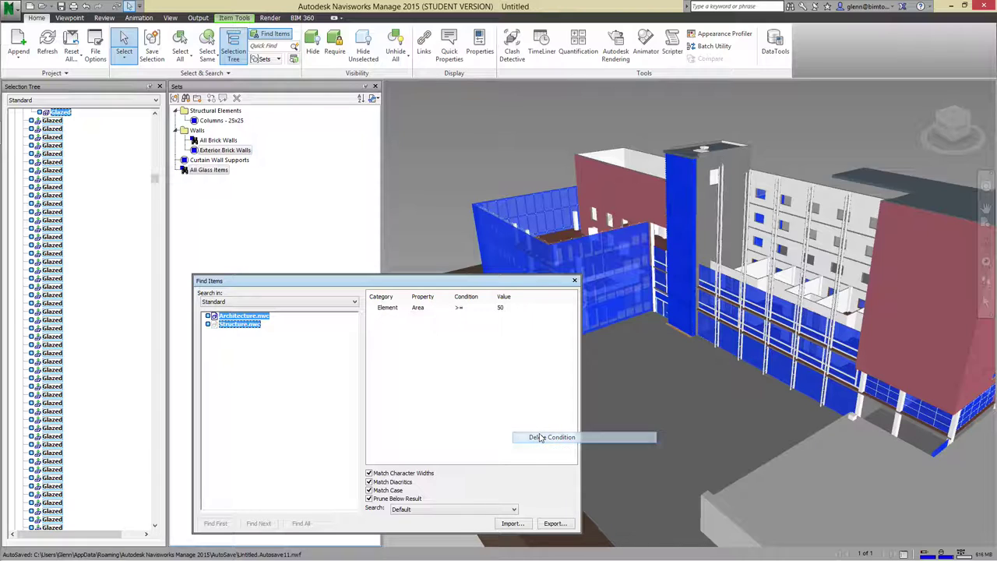
click(313, 526)
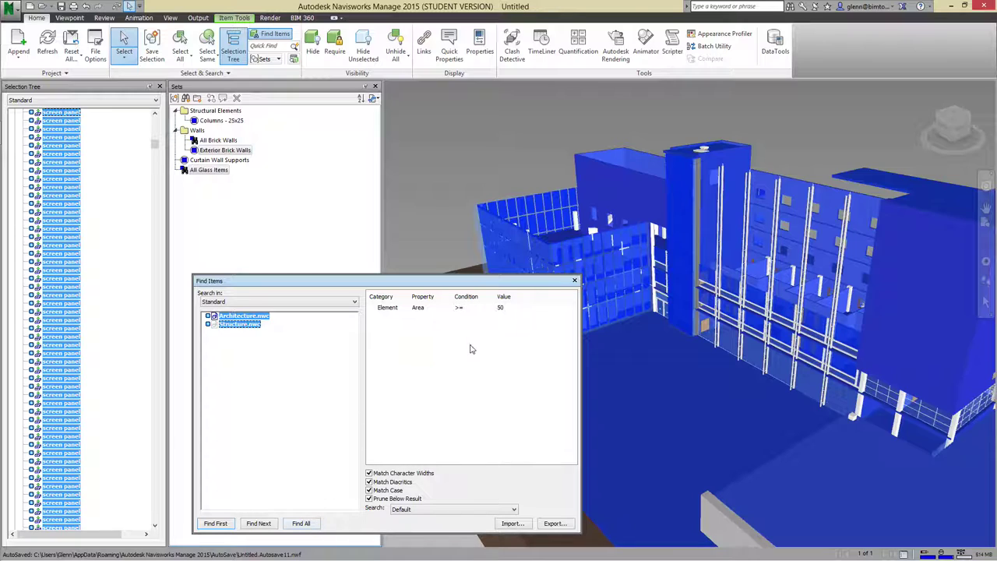
Raise the Area threshold to 500, then 5000, running Find All each time
click(506, 308)
text(5)
click(302, 524)
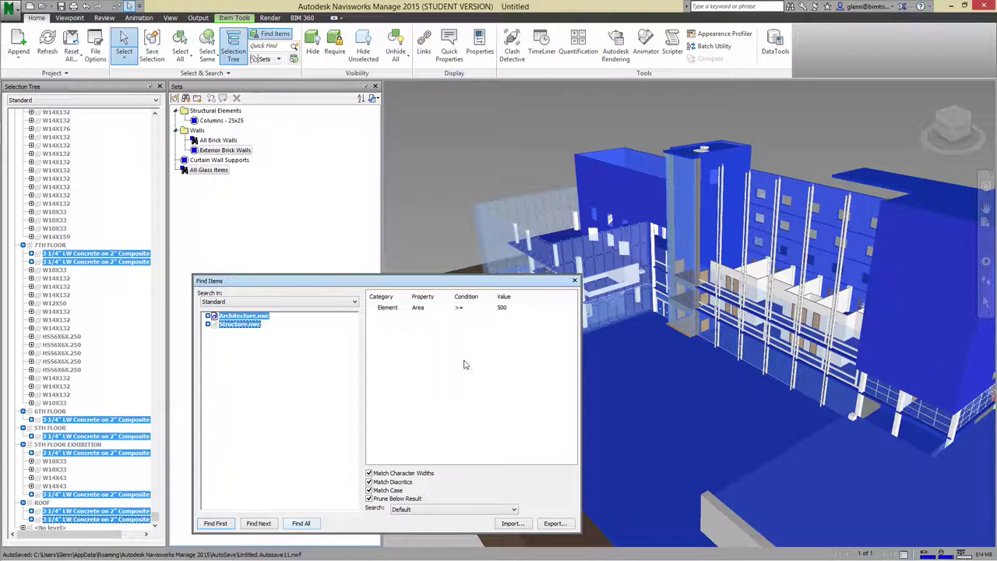
click(510, 309)
text(5000)
click(313, 527)
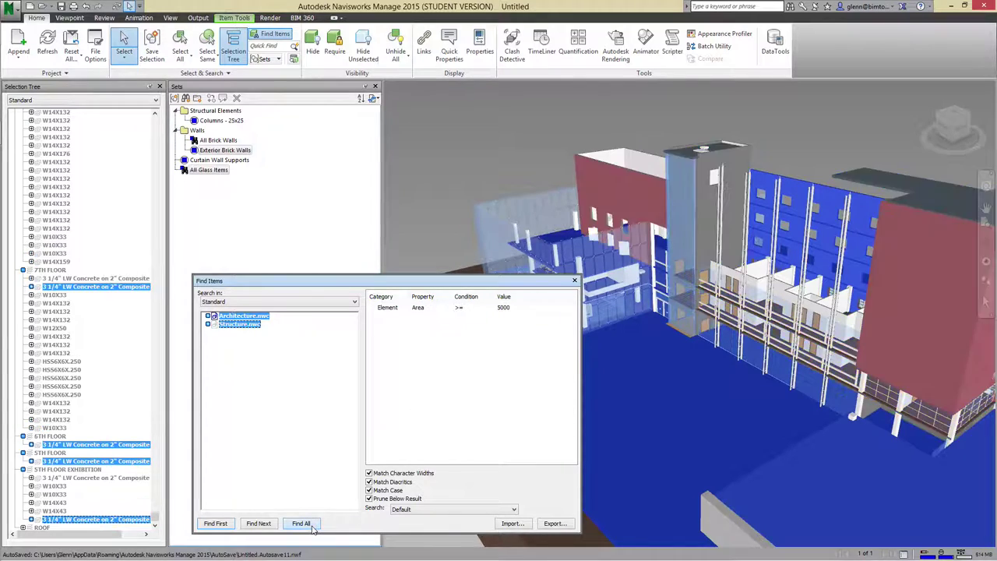
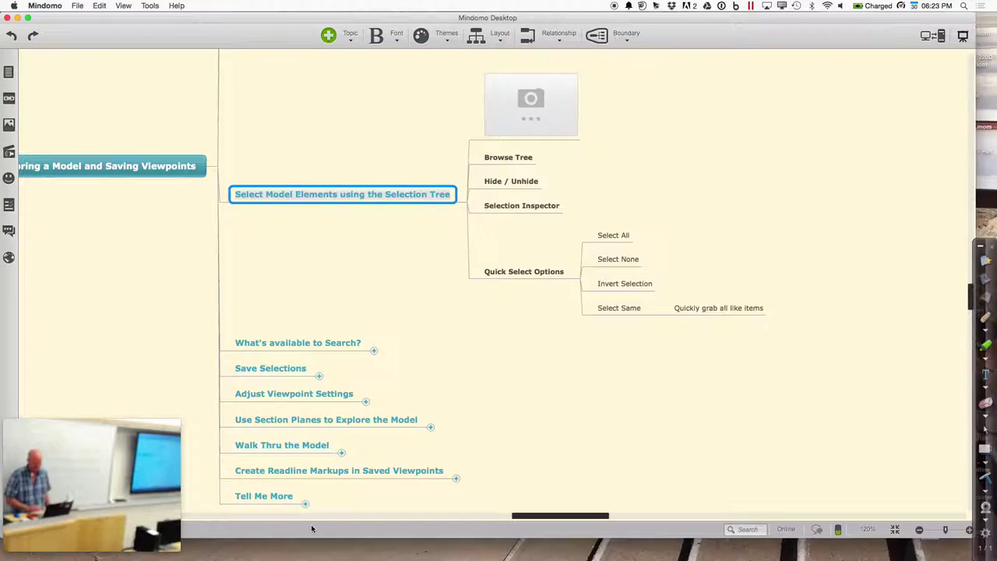
Expand 'What's available to Search?' in Mindomo, scroll through its property branches, then hide Mindomo
click(374, 352)
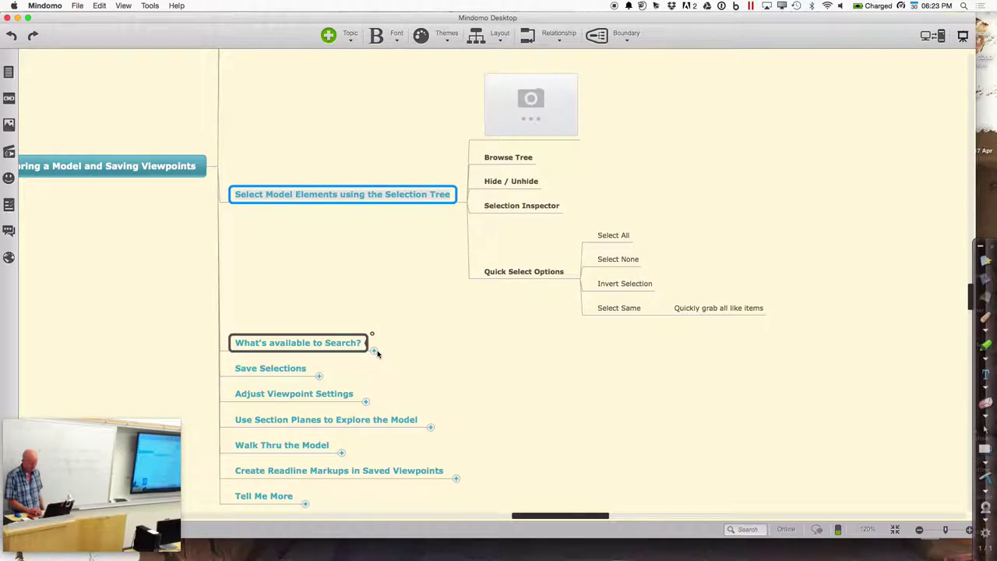
click(374, 351)
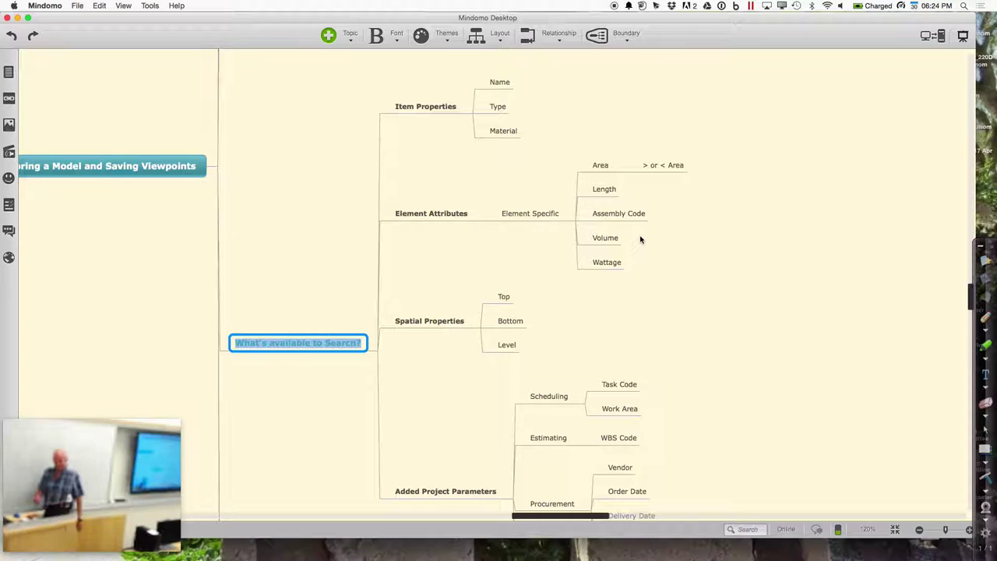
scroll(667, 323, down, 3)
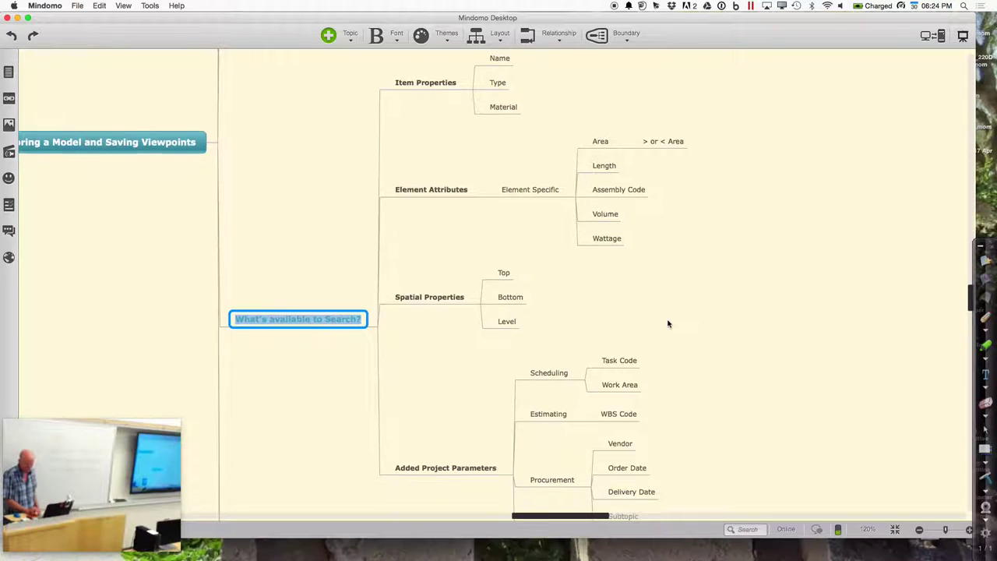
scroll(667, 322, down, 3)
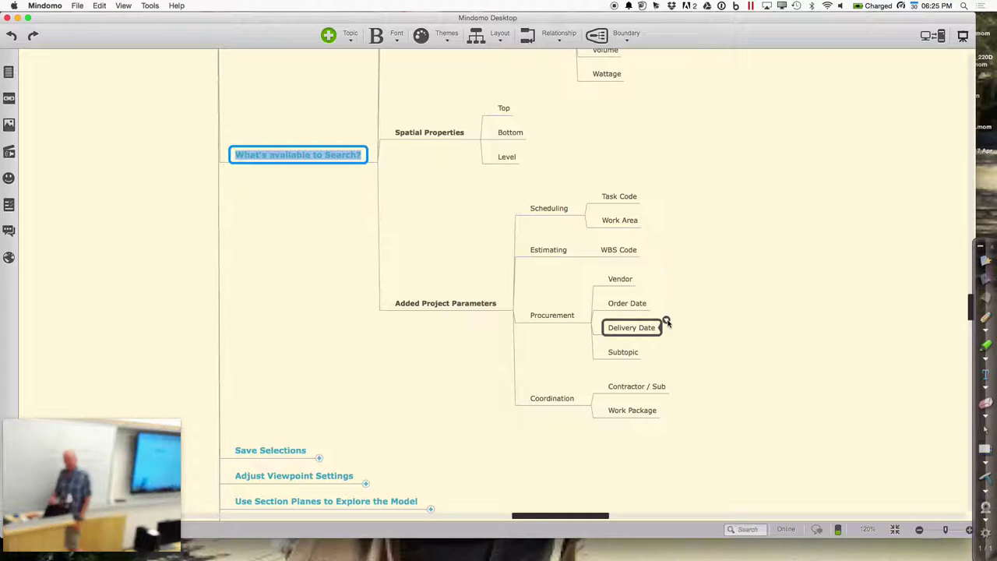
key(super+h)
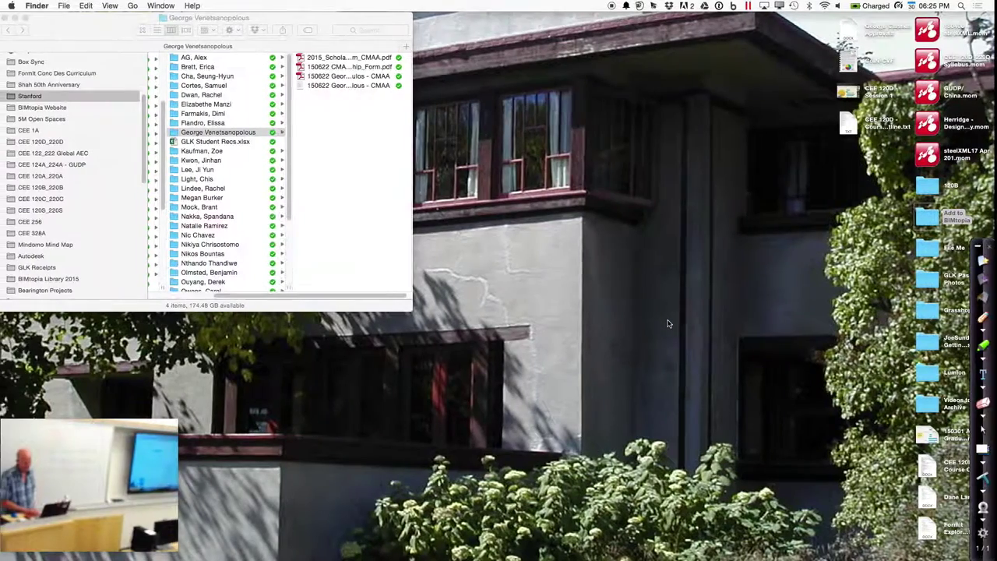
In Revit, review the roof floor slab's type properties without changes, then open Project Parameters
key(super+Tab)
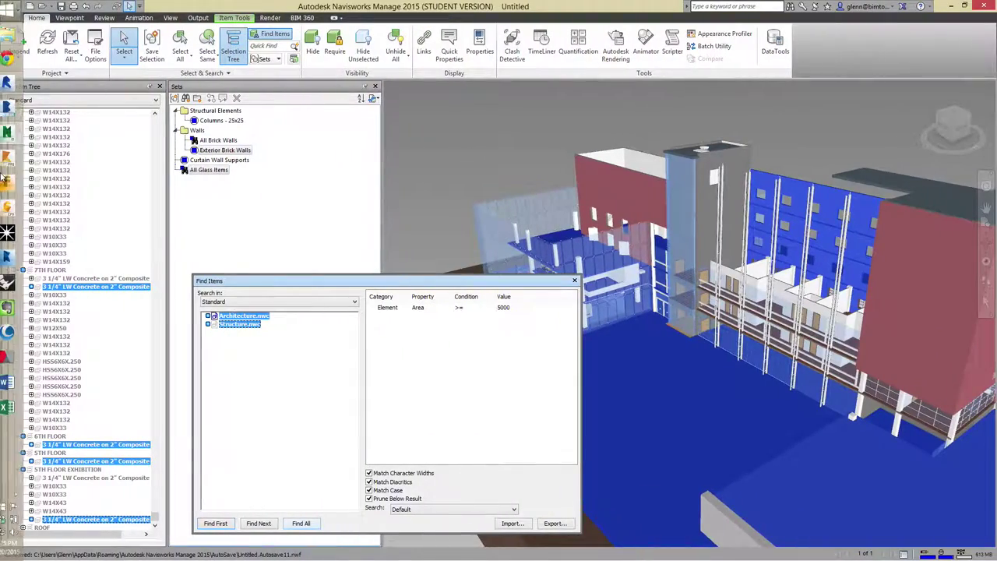
click(17, 84)
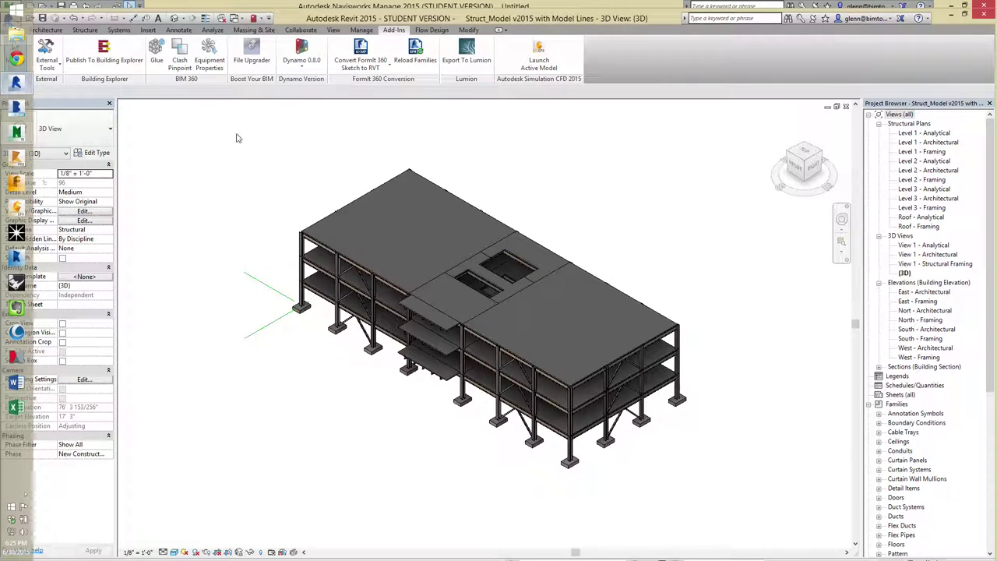
click(325, 220)
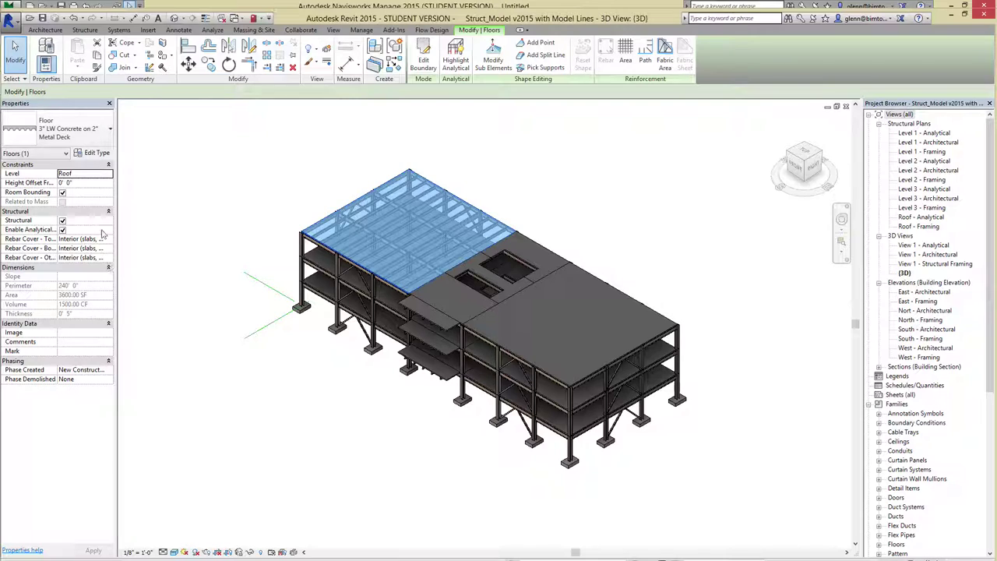
click(98, 153)
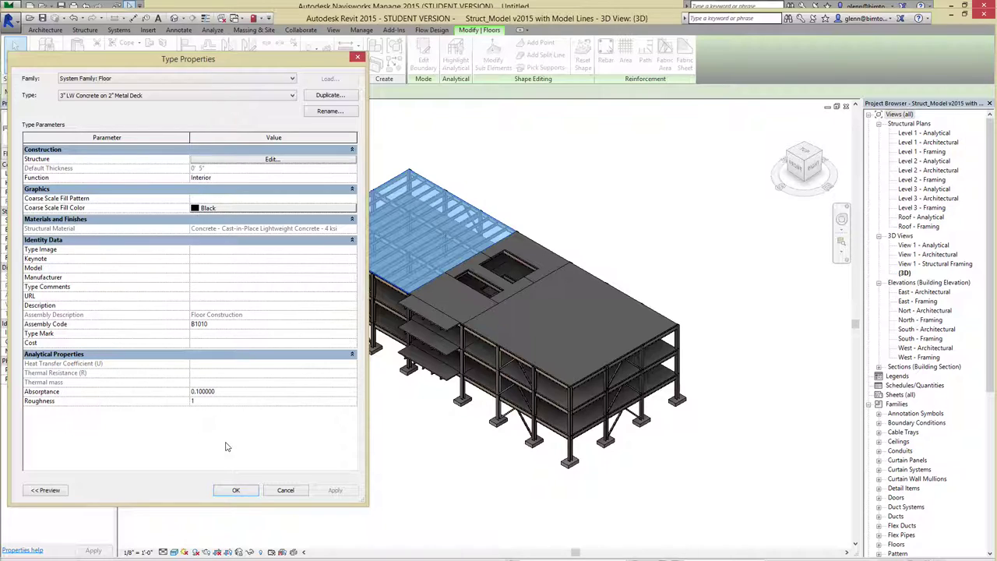
click(281, 490)
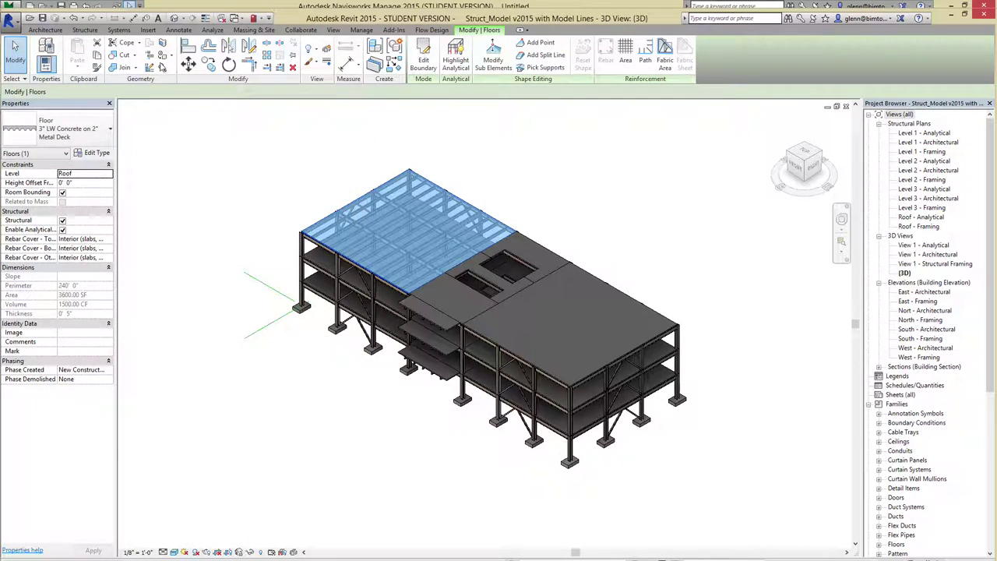
click(356, 31)
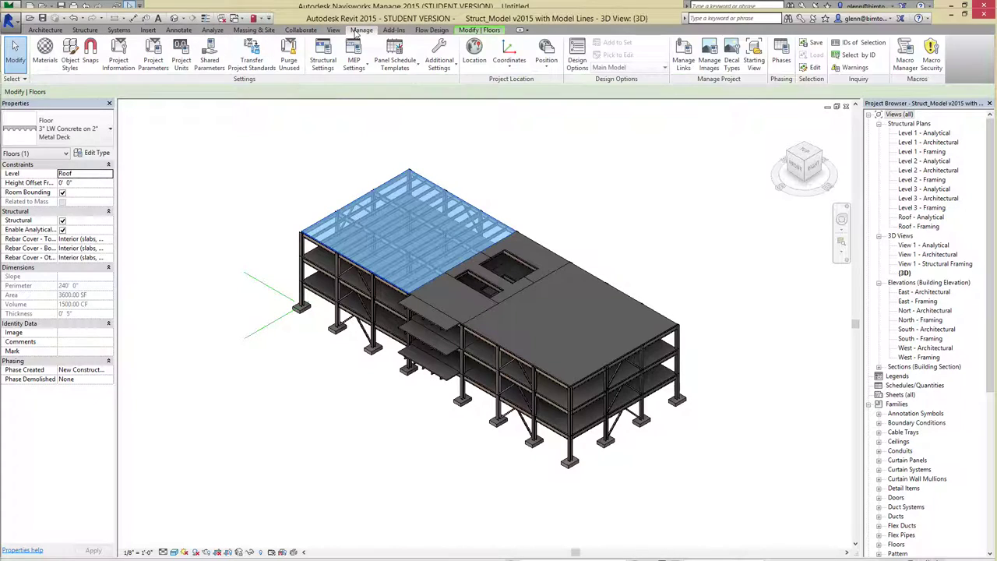
click(153, 64)
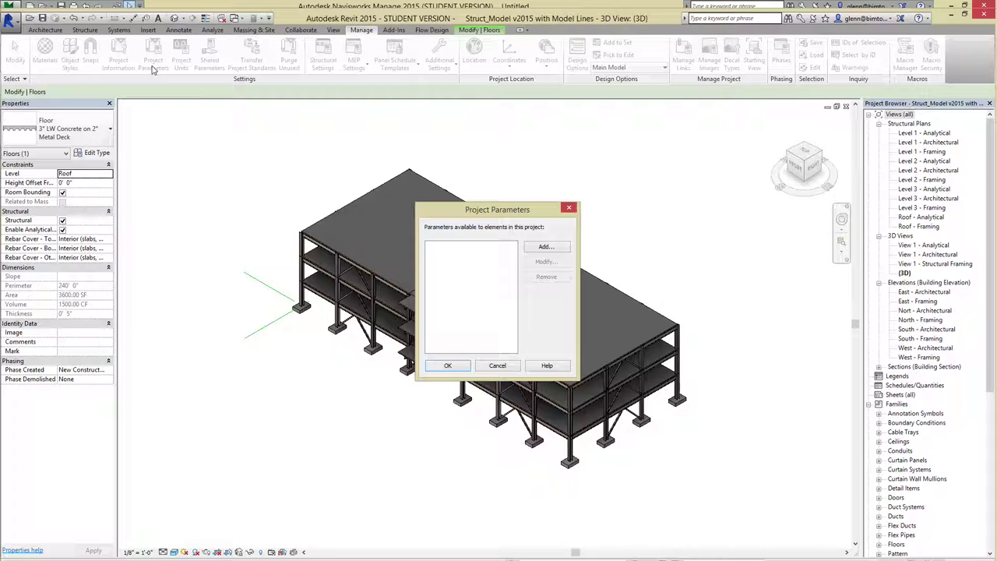
Add a Contractor project parameter applied to all categories
click(556, 248)
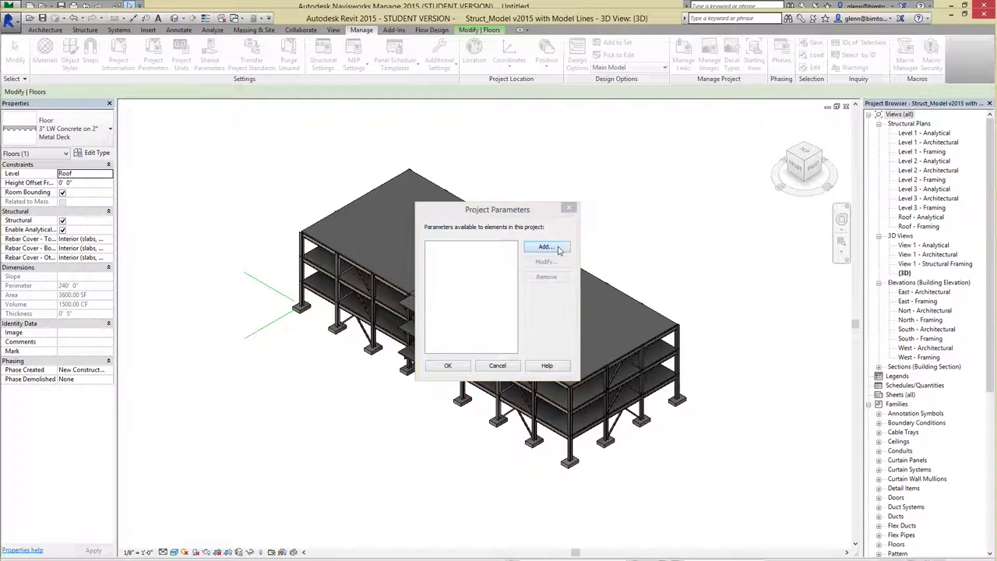
text(Su)
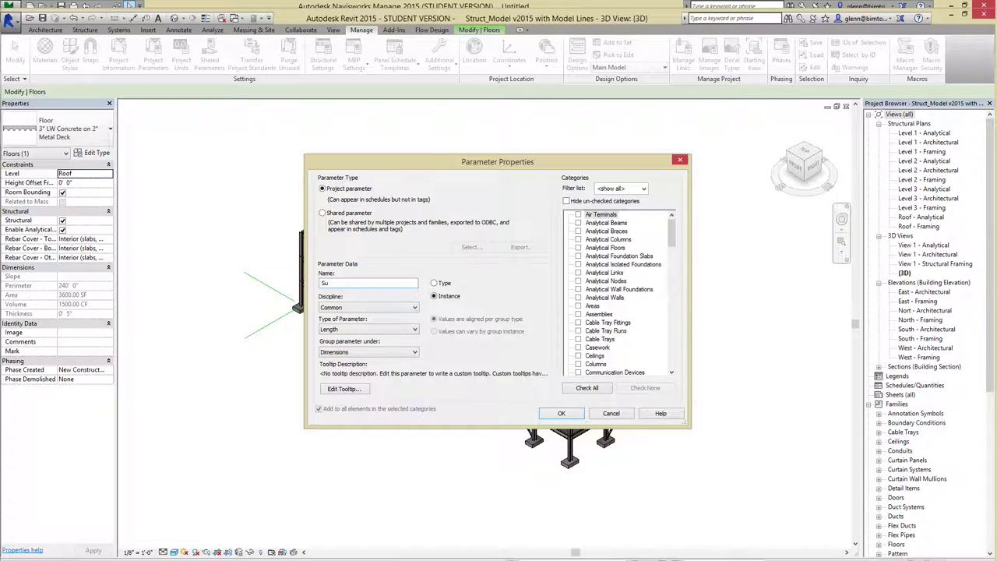
text(b)
key(BackSpace)
key(BackSpace)
key(BackSpace)
text(Contractor)
click(590, 390)
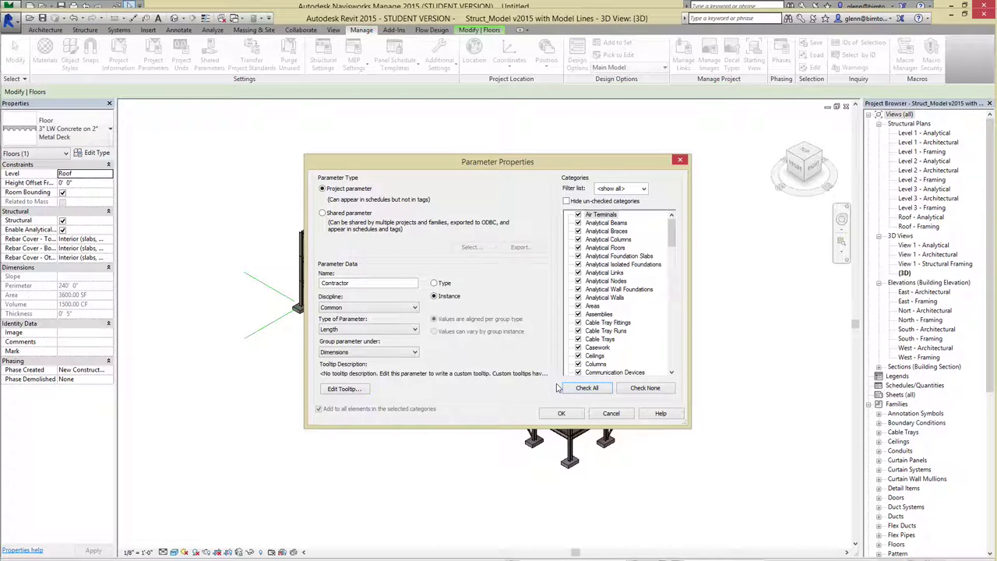
click(559, 414)
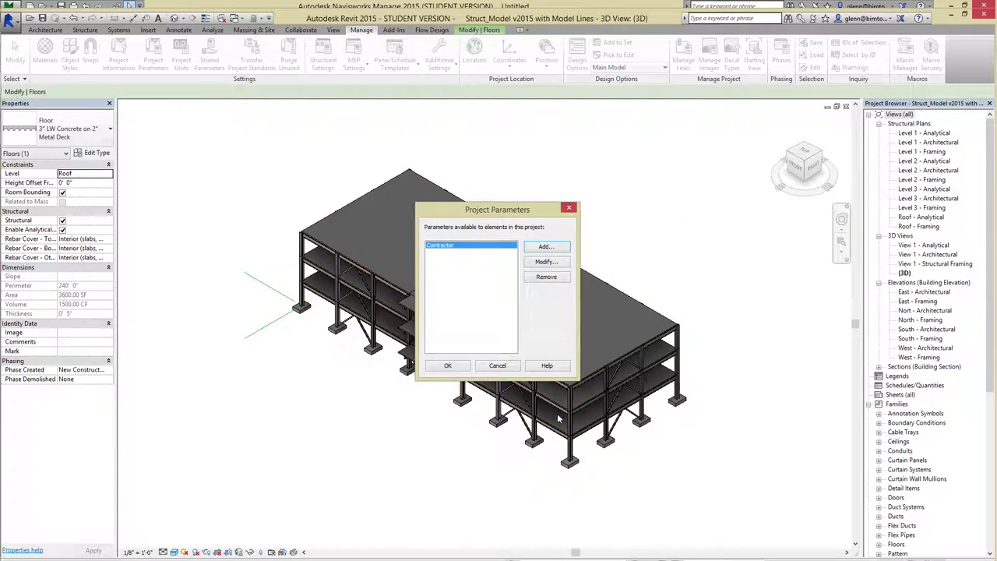
Add a Supplier project parameter for all categories and confirm the Project Parameters dialog
click(553, 248)
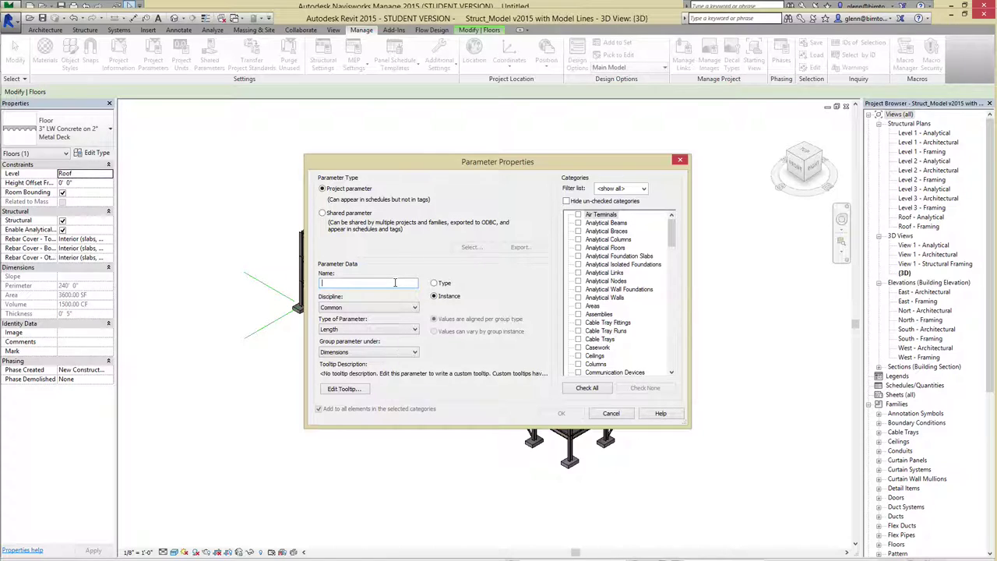
text(Supplier)
click(580, 391)
click(560, 413)
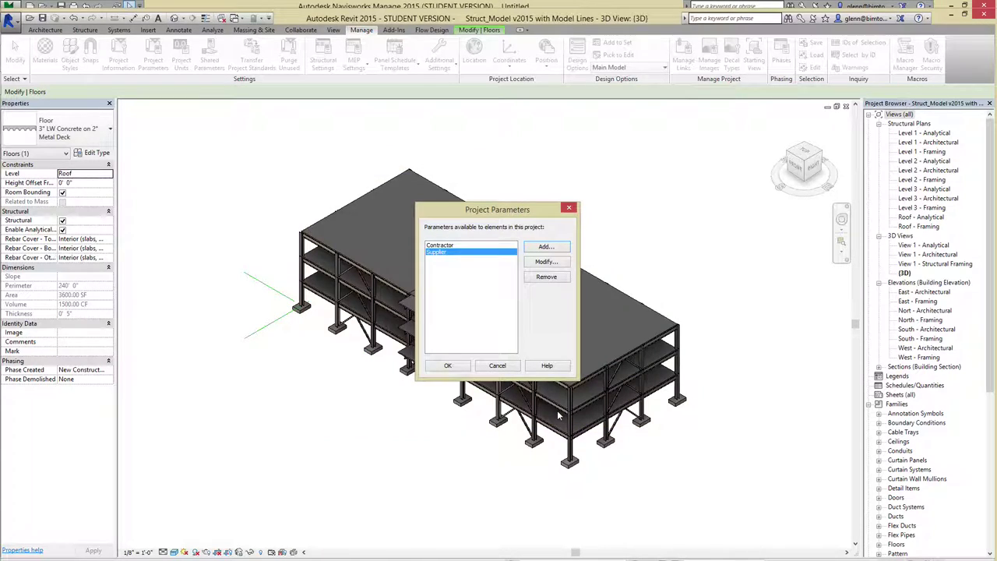
click(448, 365)
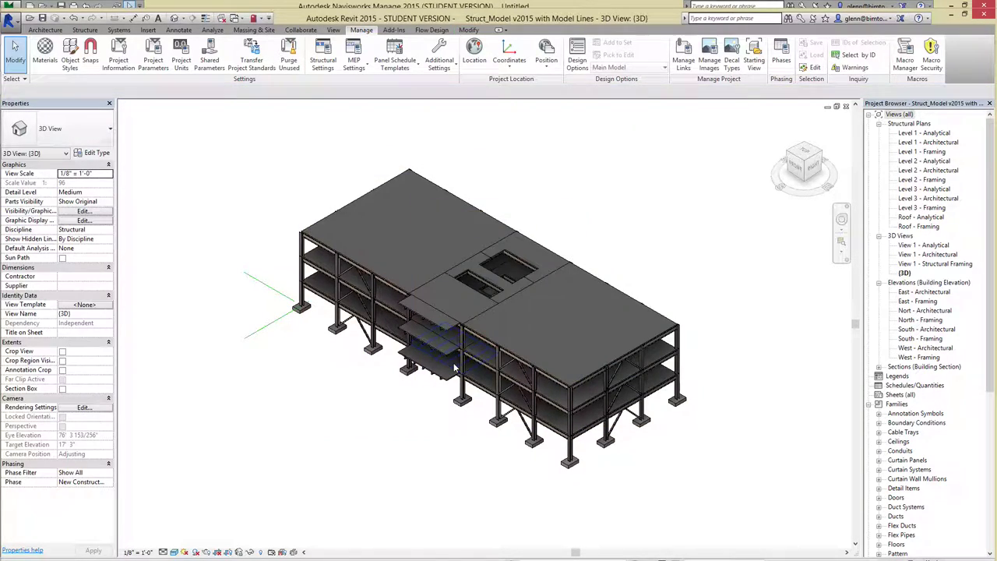
Select a corner structural column to check its empty Contractor and Supplier fields, then switch to Navisworks
click(301, 270)
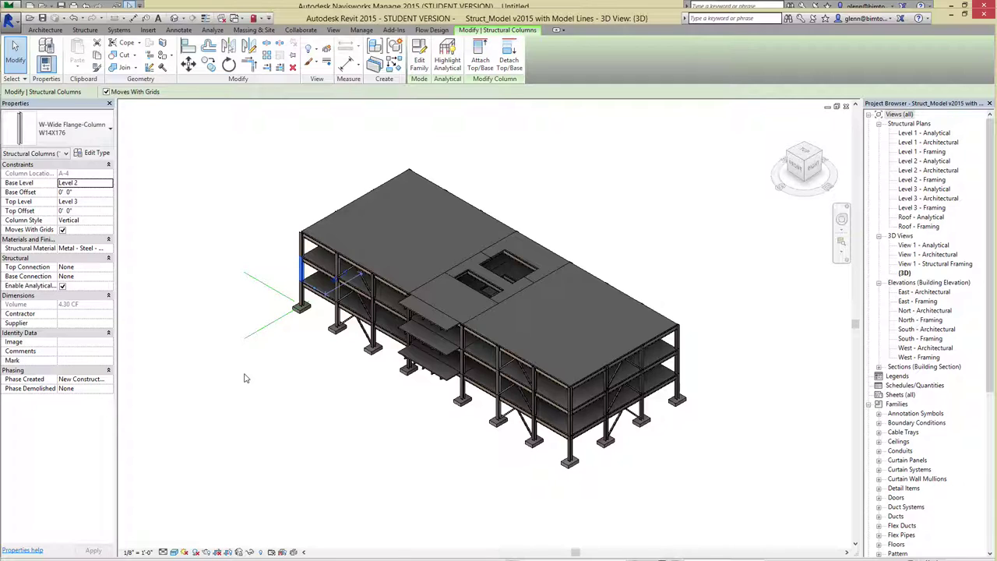
key(ctrl+Right)
key(ctrl+Left)
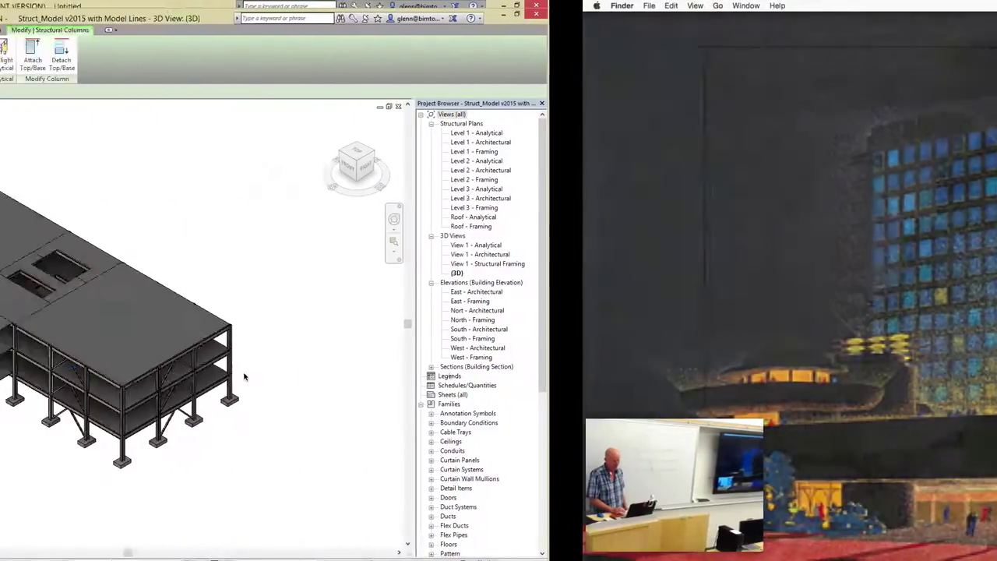
mouse_move(3, 225)
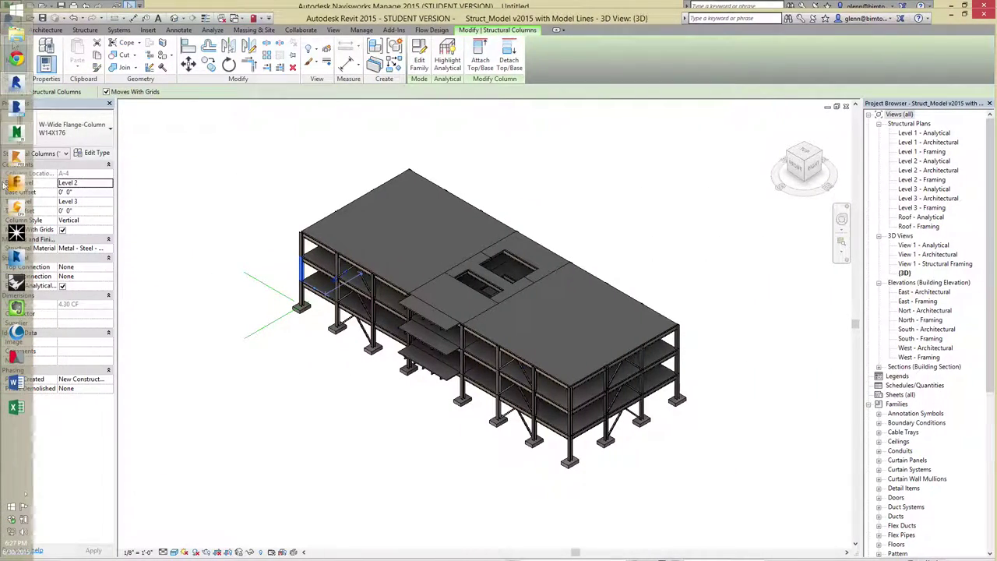
click(17, 134)
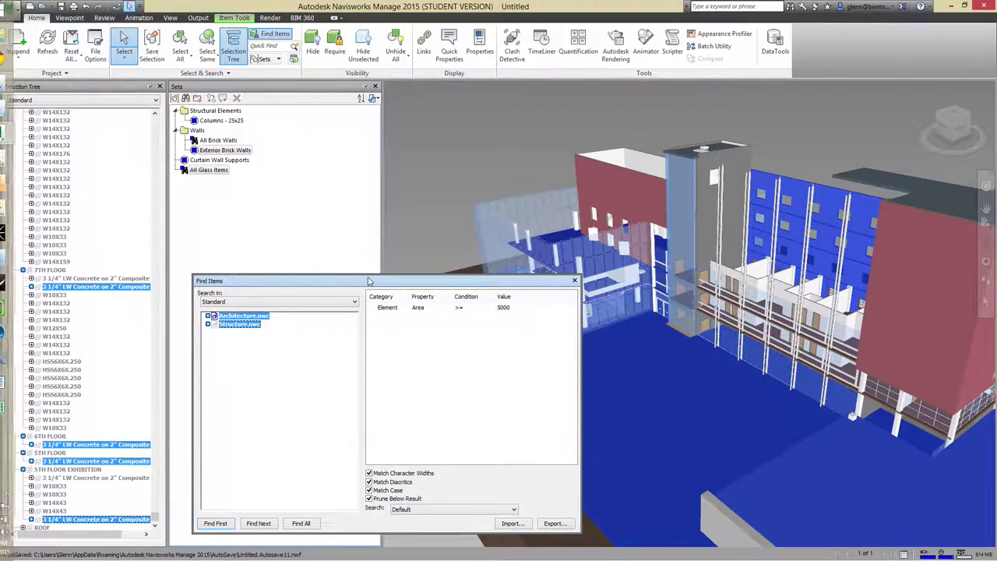
Dock Find Items, show the Selection Tree by Properties, and set condition Element Seat Material = Textile - Linen
click(575, 280)
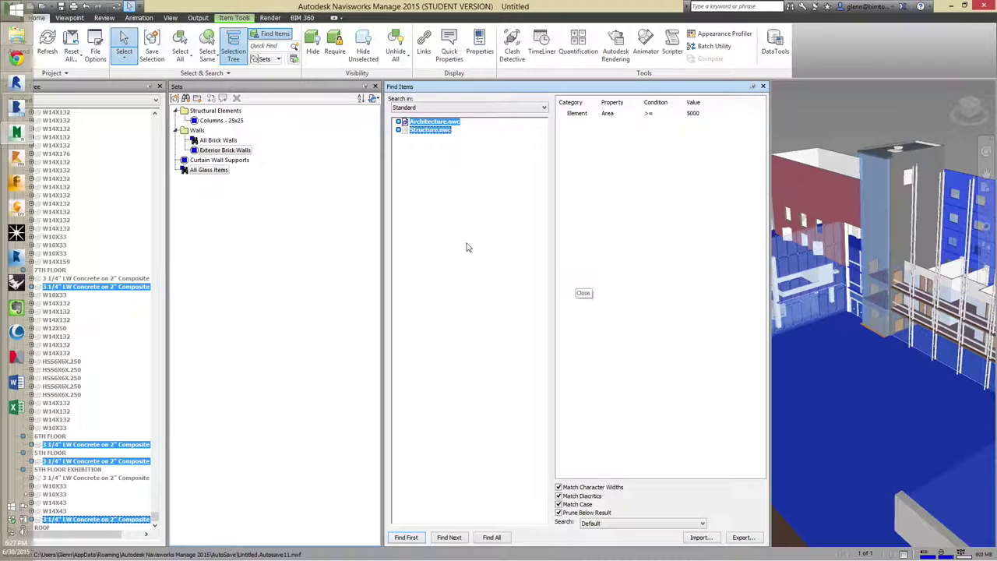
click(139, 100)
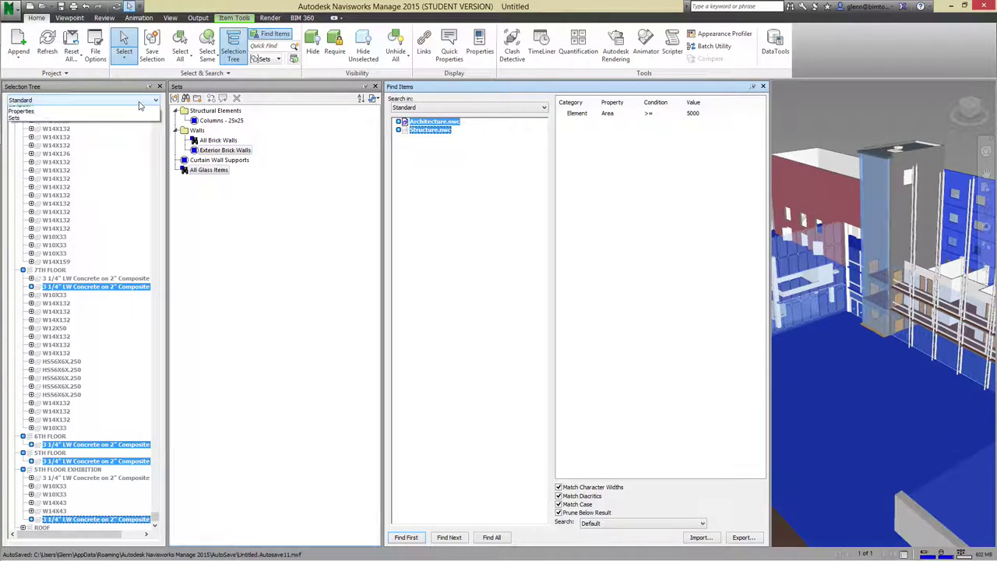
click(112, 123)
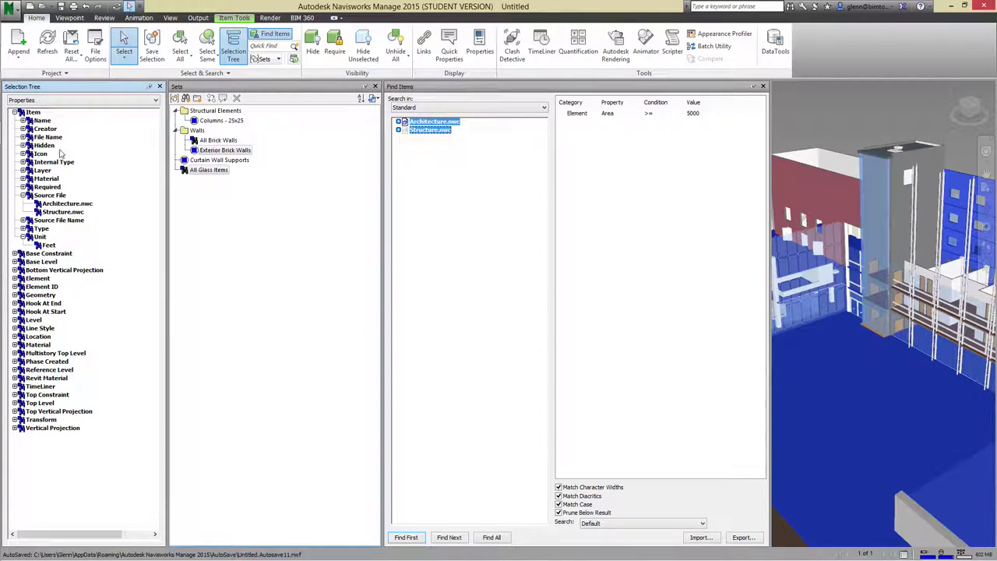
click(15, 112)
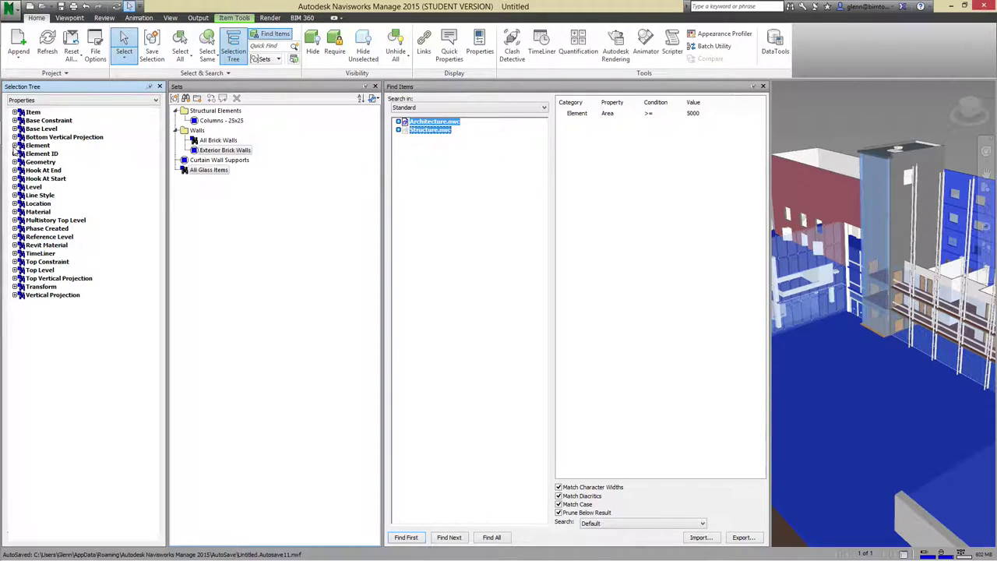
click(15, 146)
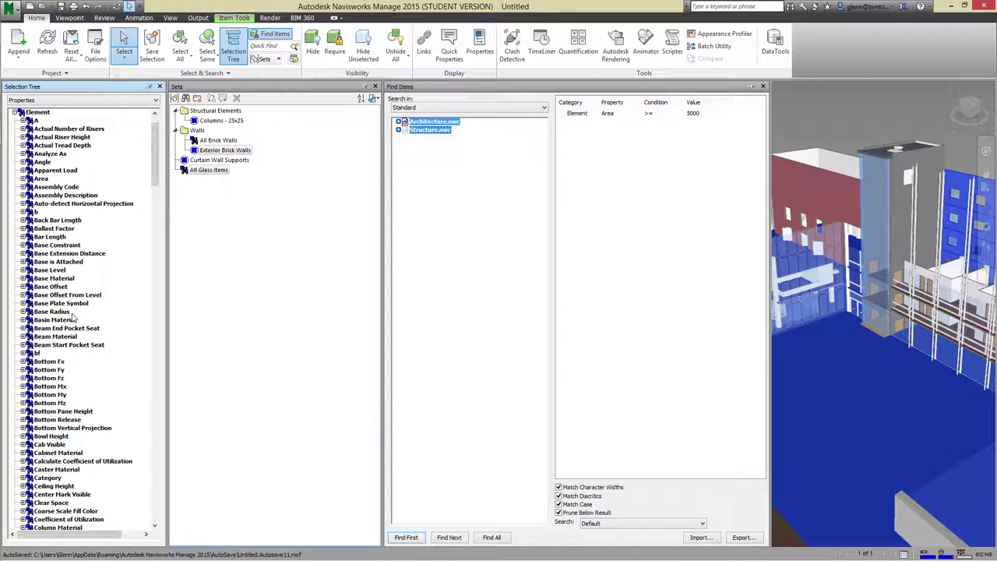
drag(155, 184, 146, 437)
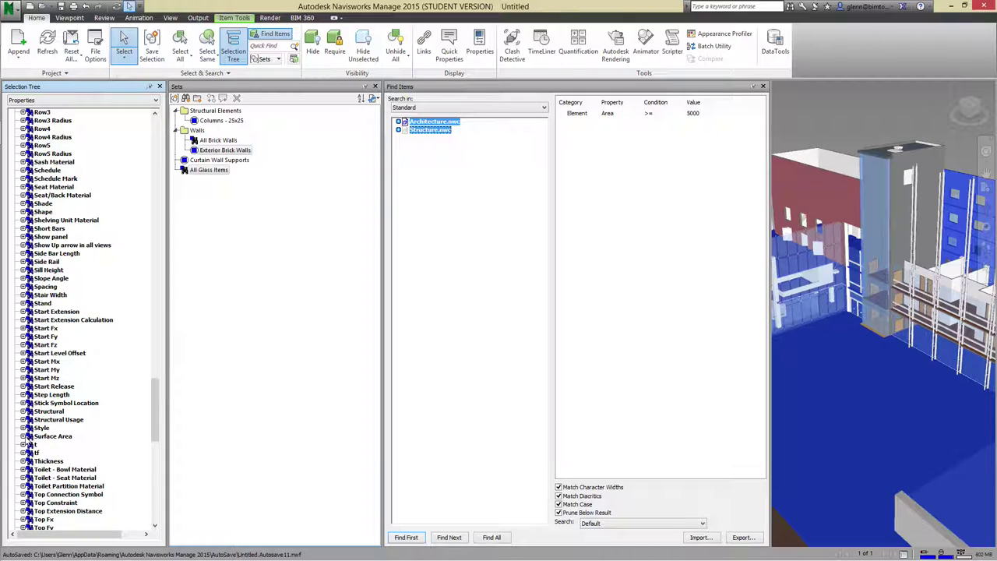
click(23, 436)
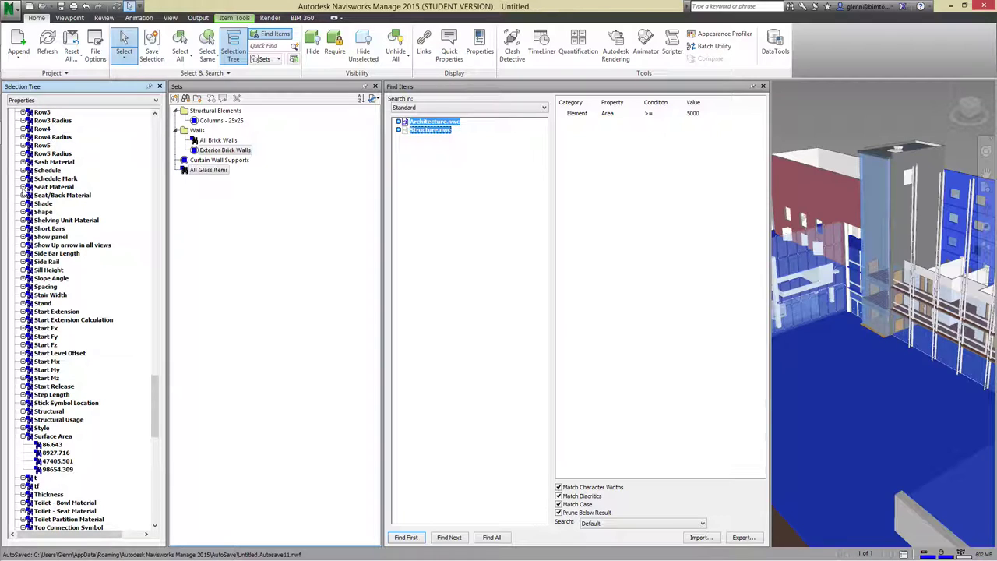
click(23, 186)
click(59, 195)
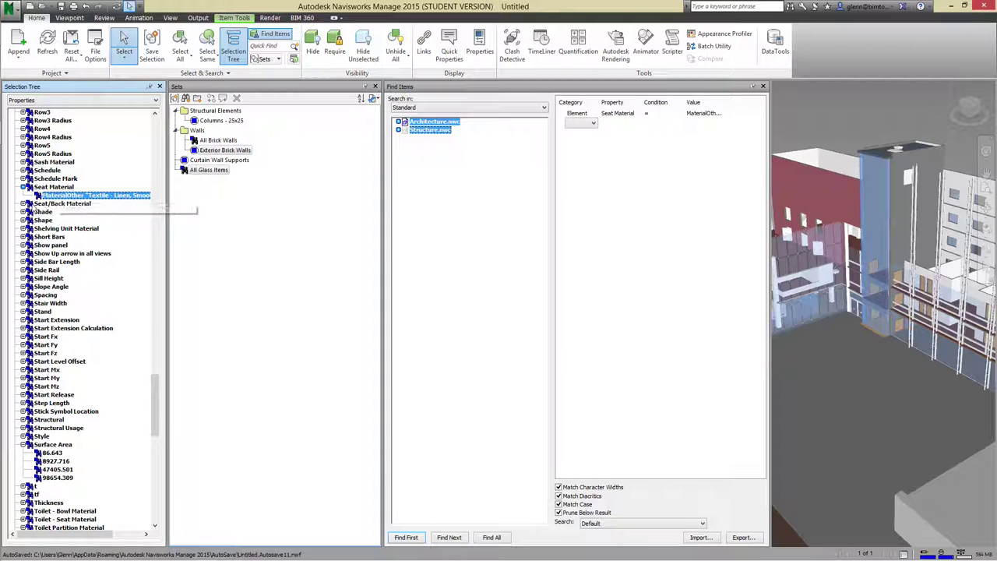
Try Seat/Back Material, Window Inset, Lumens 1800.000 and Elevation at Bottom as search criteria
click(24, 204)
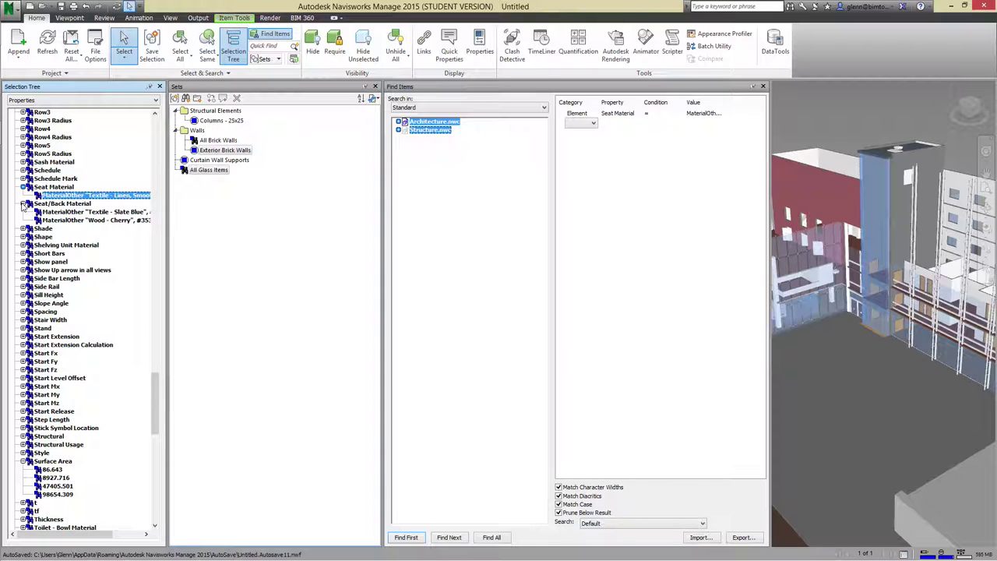
click(66, 220)
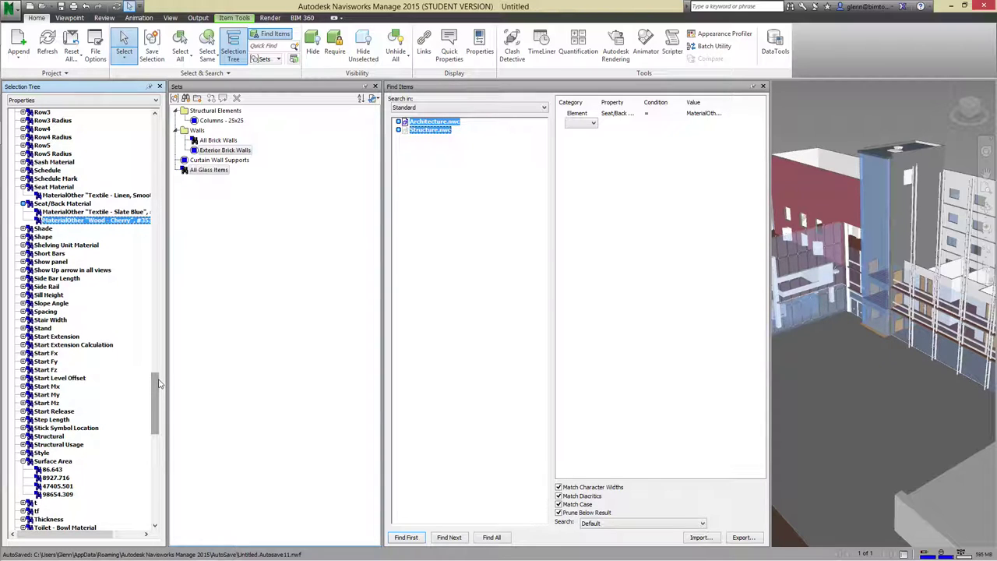
drag(158, 382, 153, 451)
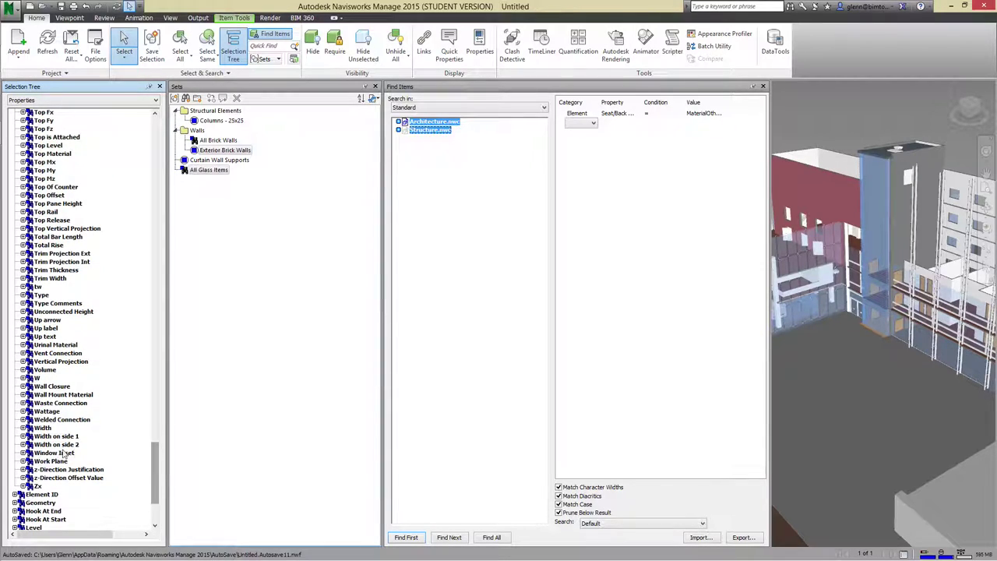
click(30, 454)
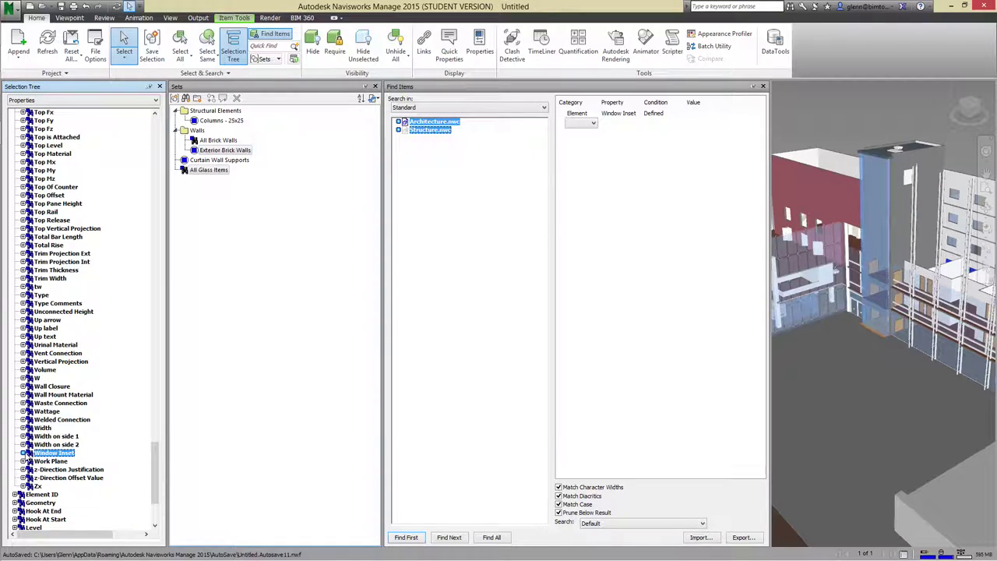
click(23, 453)
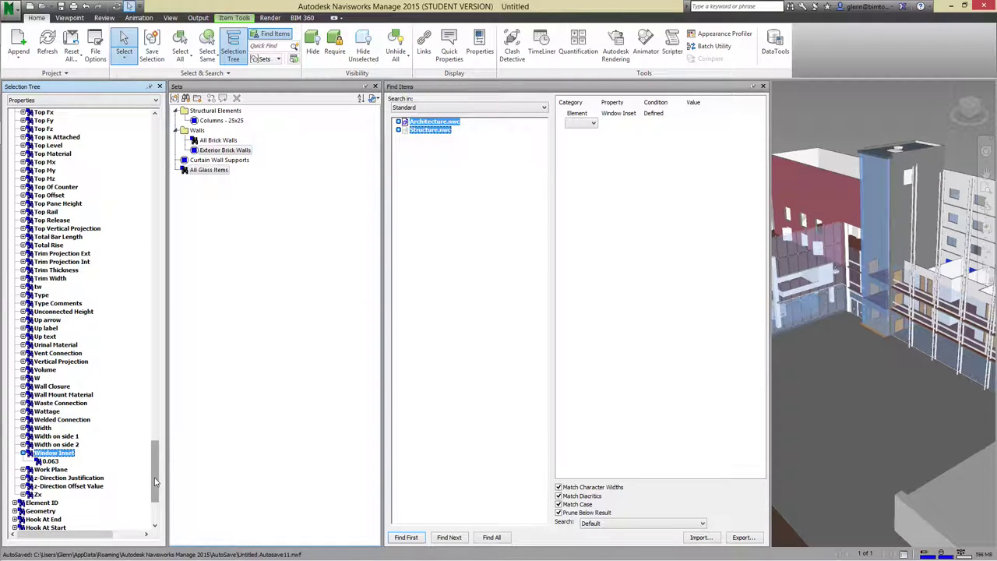
drag(155, 482, 148, 319)
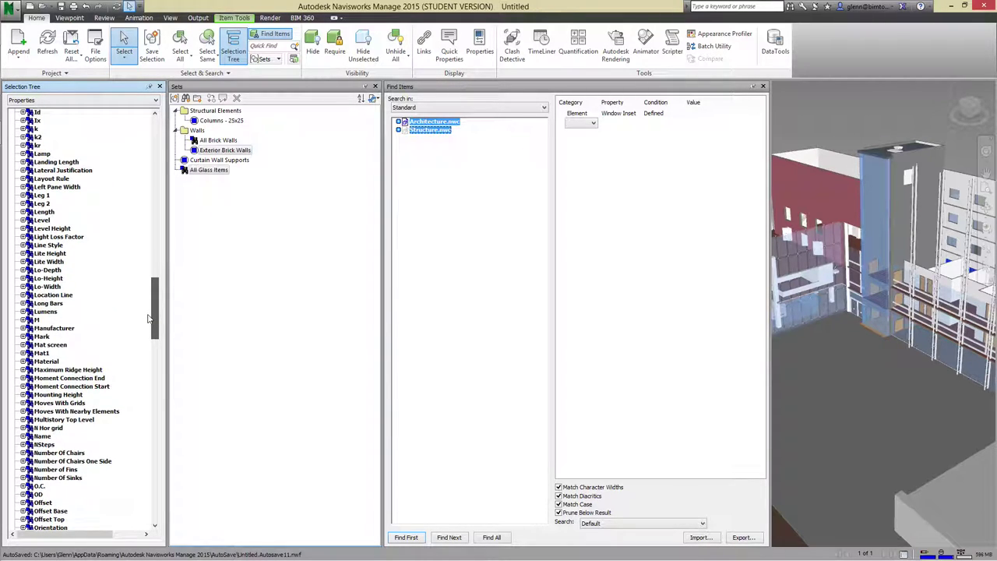
click(23, 312)
click(54, 328)
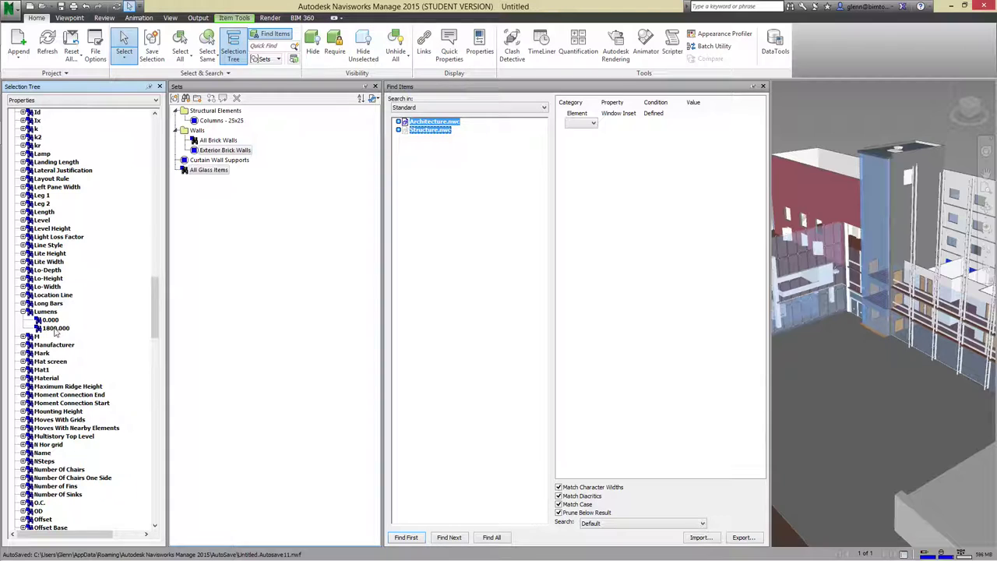
drag(153, 309, 153, 232)
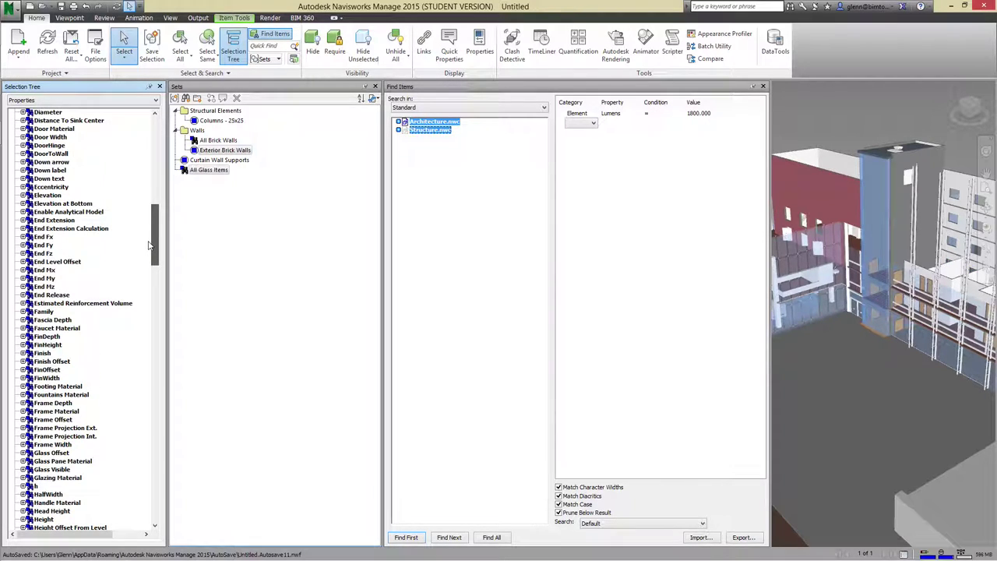
click(63, 203)
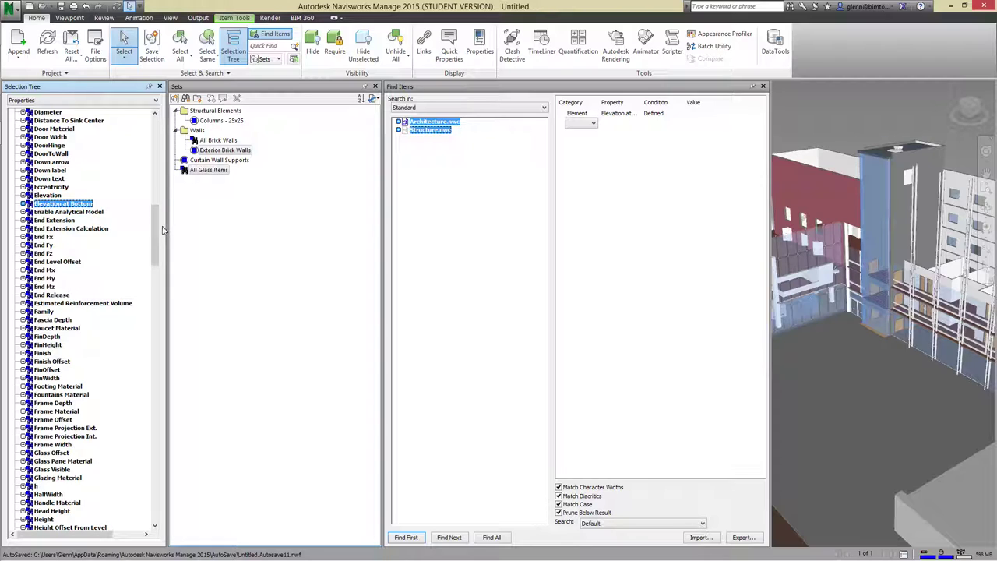
Try Diameter 2.000, then settle the Find Items condition on Element Cost = 75.000
drag(155, 228, 152, 207)
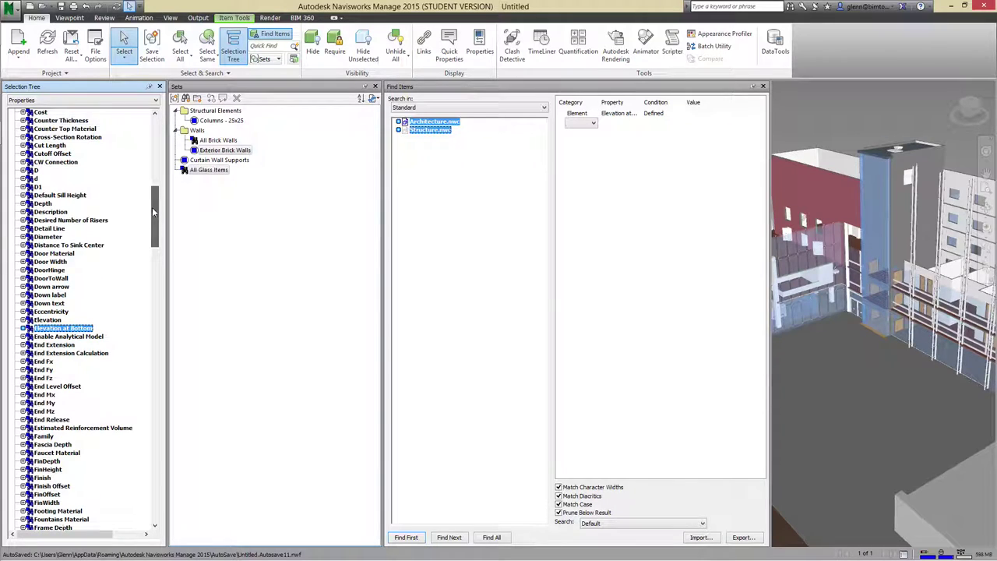
click(23, 237)
click(49, 245)
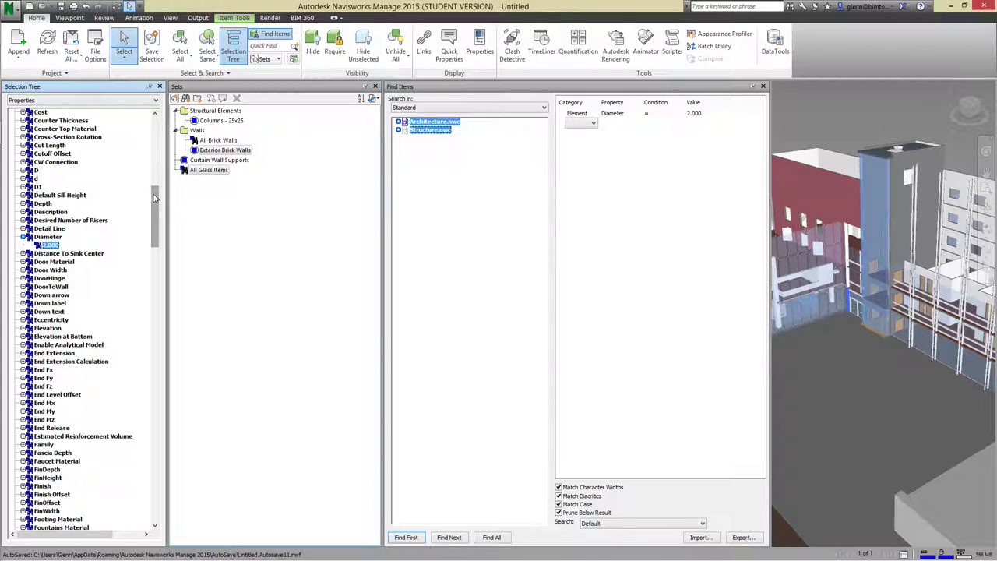
drag(154, 197, 154, 172)
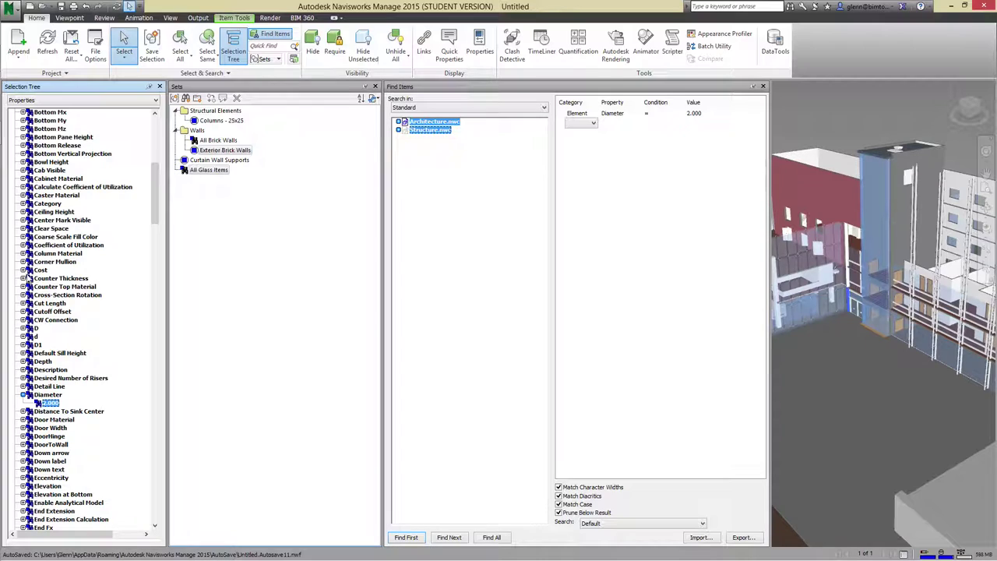
click(23, 270)
click(51, 286)
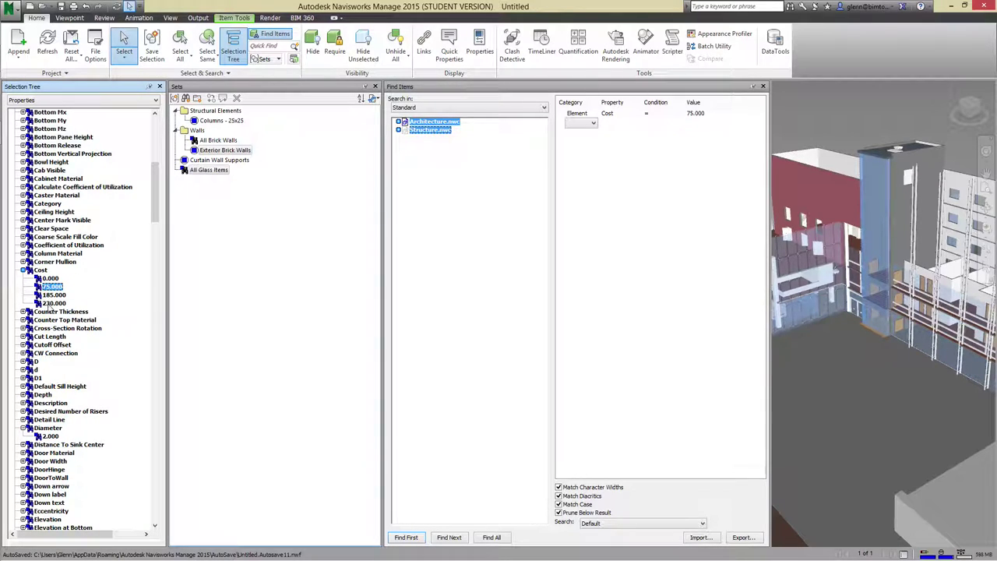
click(53, 303)
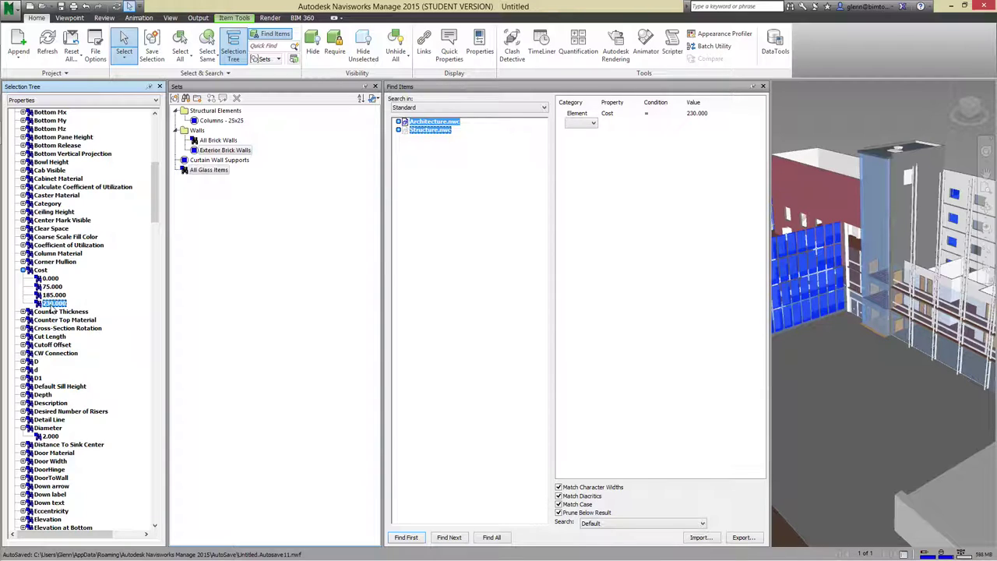
click(651, 116)
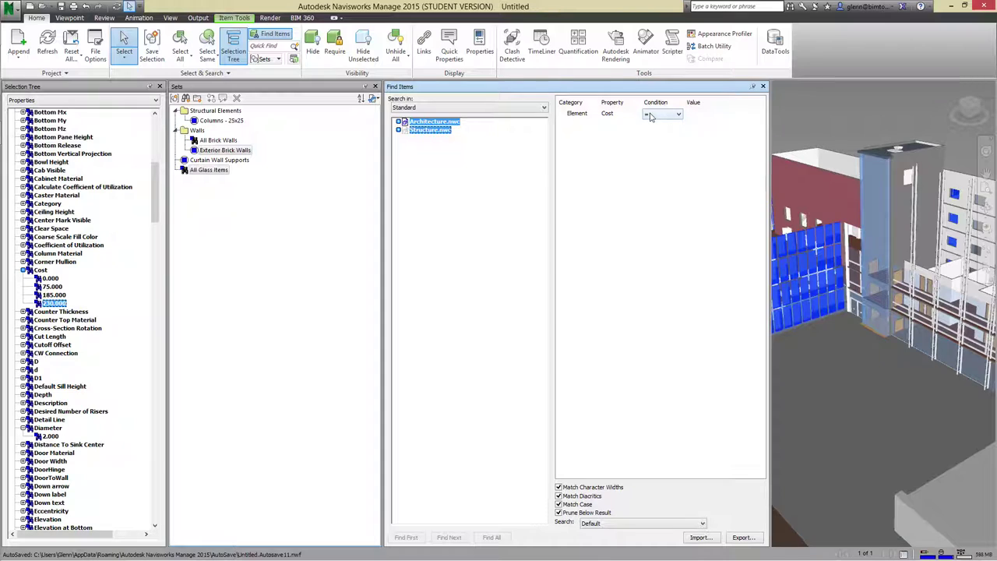
click(44, 273)
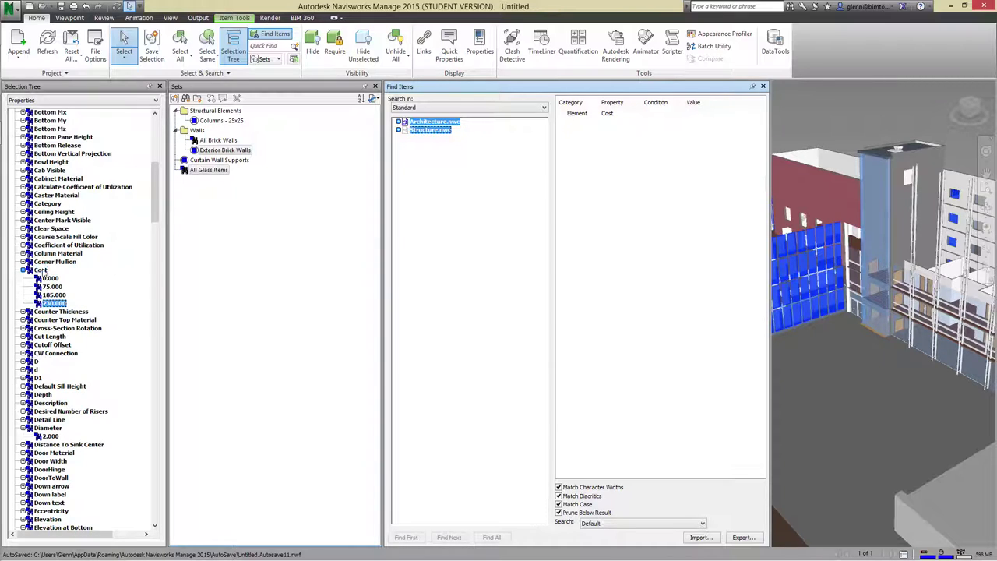
click(51, 286)
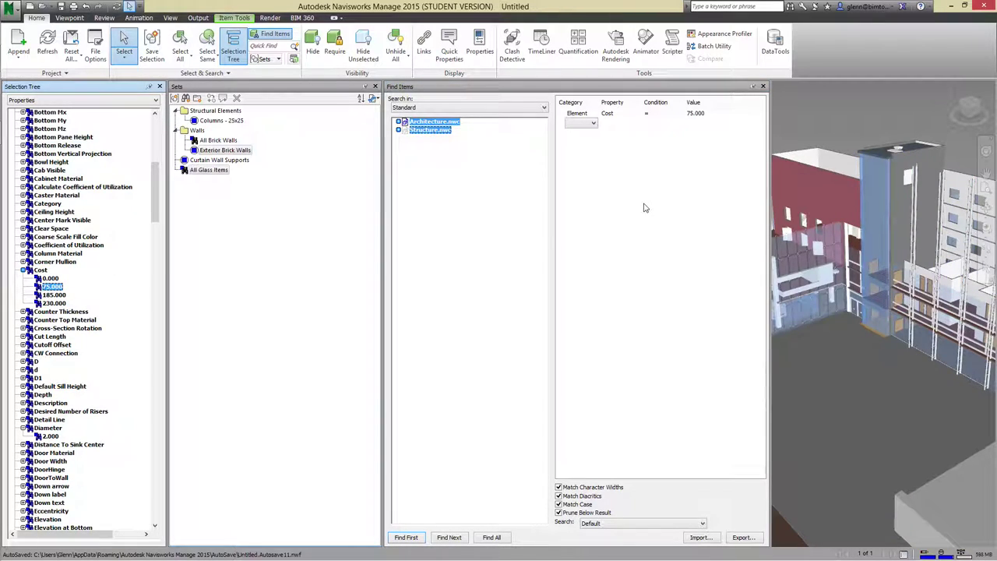
Save the Cost = 75.000 search as a Search Set and select the new entry
click(185, 99)
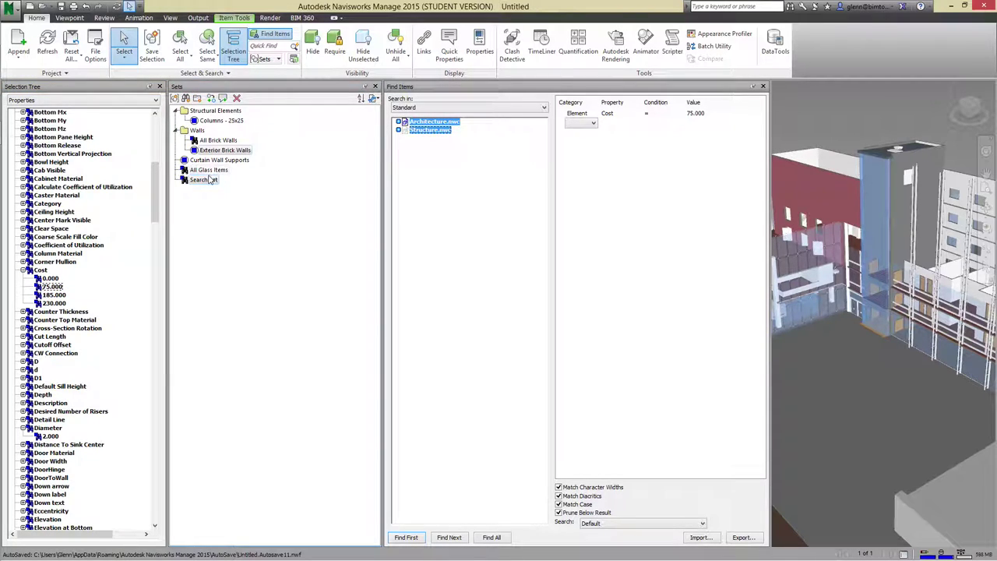
click(209, 180)
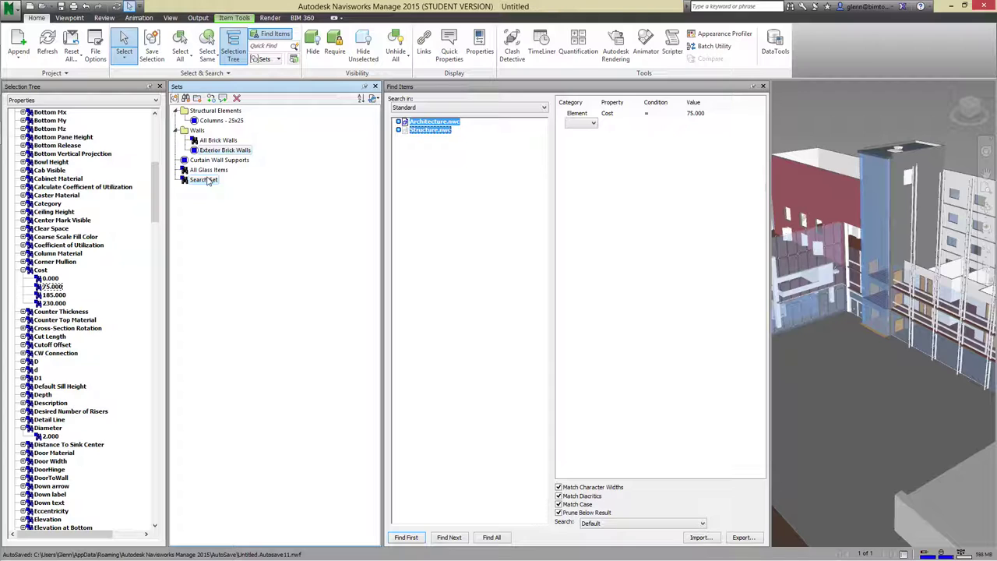
Expand the Save Selections topic in the Mindomo notes, read through its branches, and return to Navisworks
key(ctrl+Left)
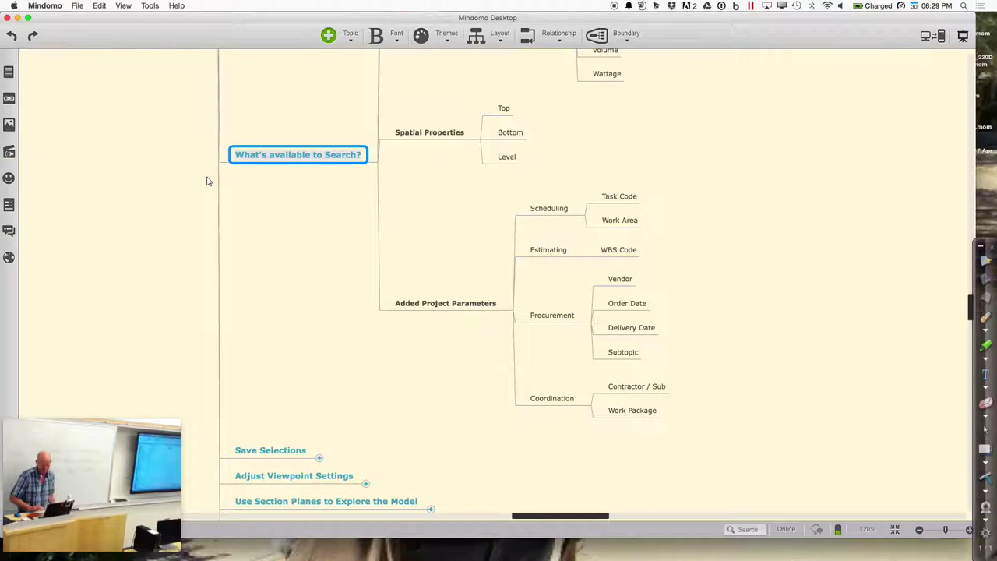
scroll(375, 416, down, 3)
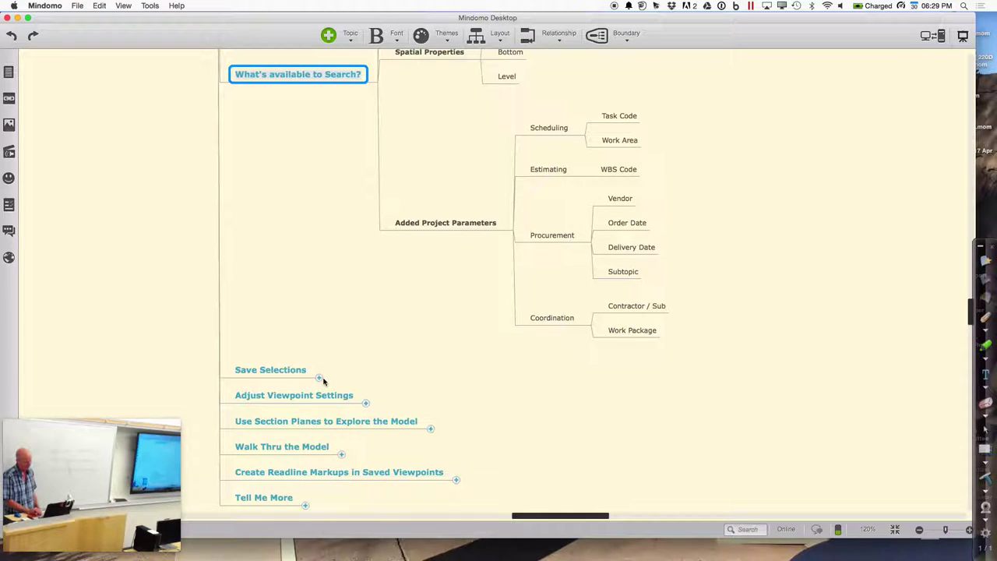
click(320, 379)
scroll(383, 400, down, 5)
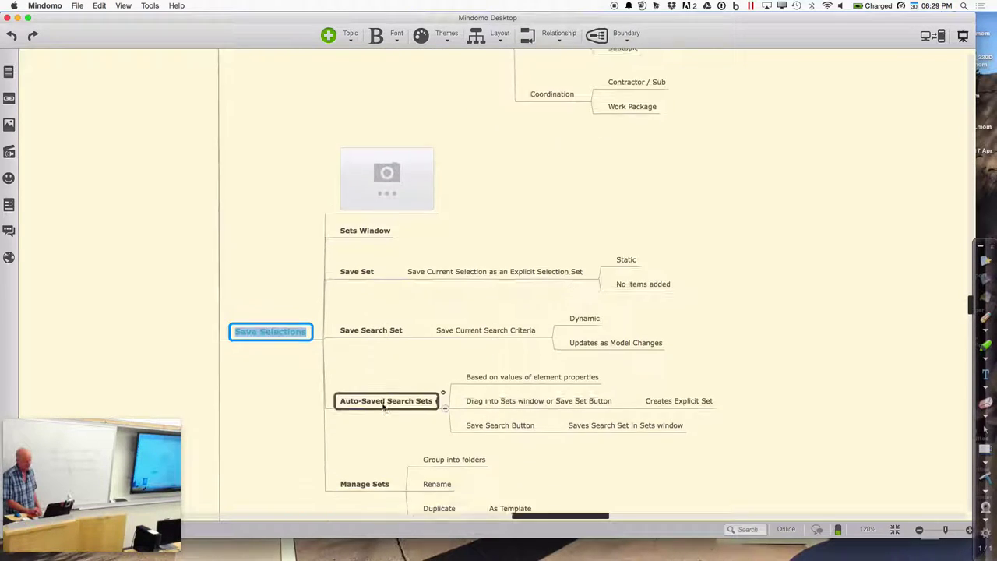
scroll(383, 407, down, 2)
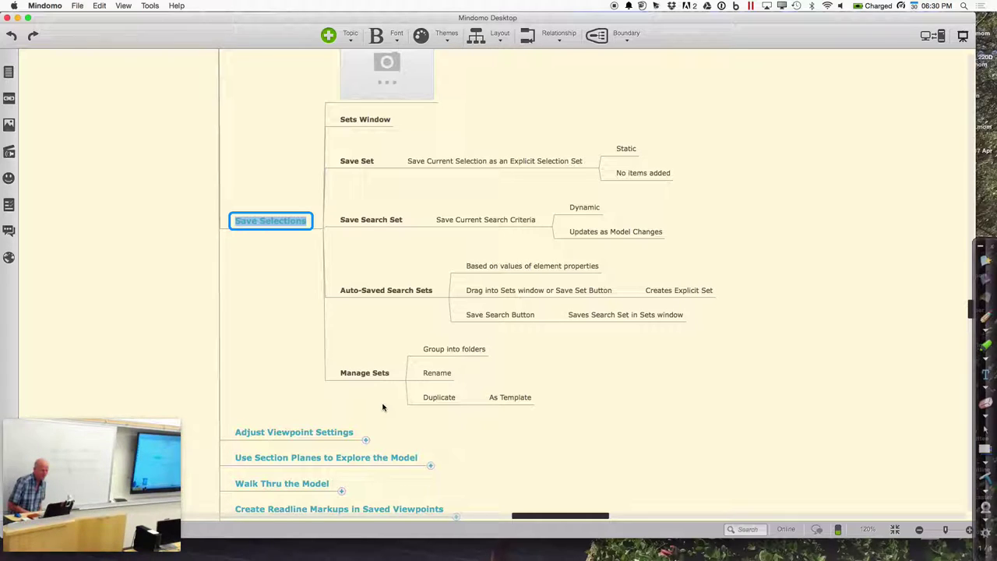
scroll(382, 406, down, 3)
scroll(382, 406, down, 5)
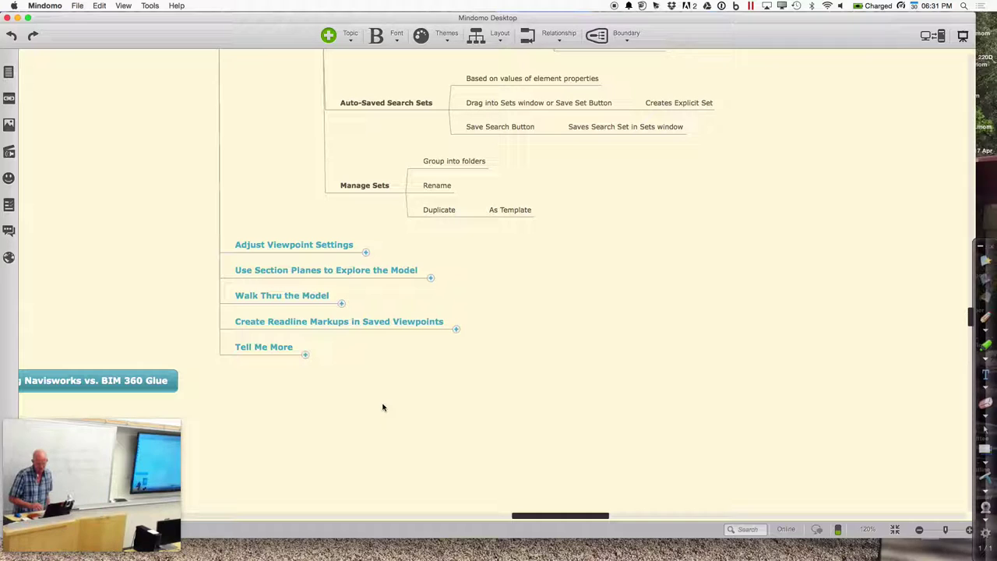
key(ctrl+Right)
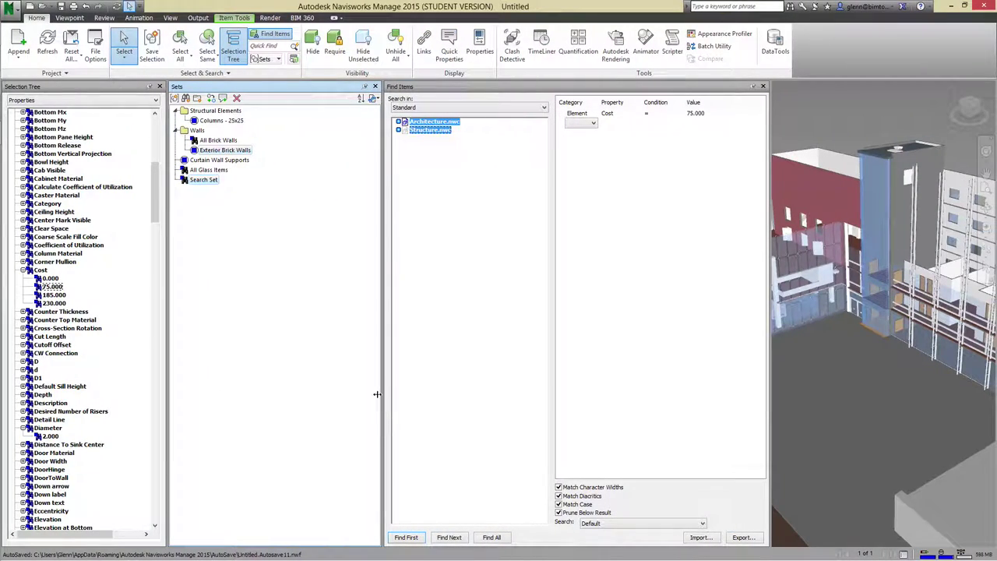
Close the Find Items, Sets and Selection Tree panels, then reopen the Selection Tree in Standard view
click(763, 85)
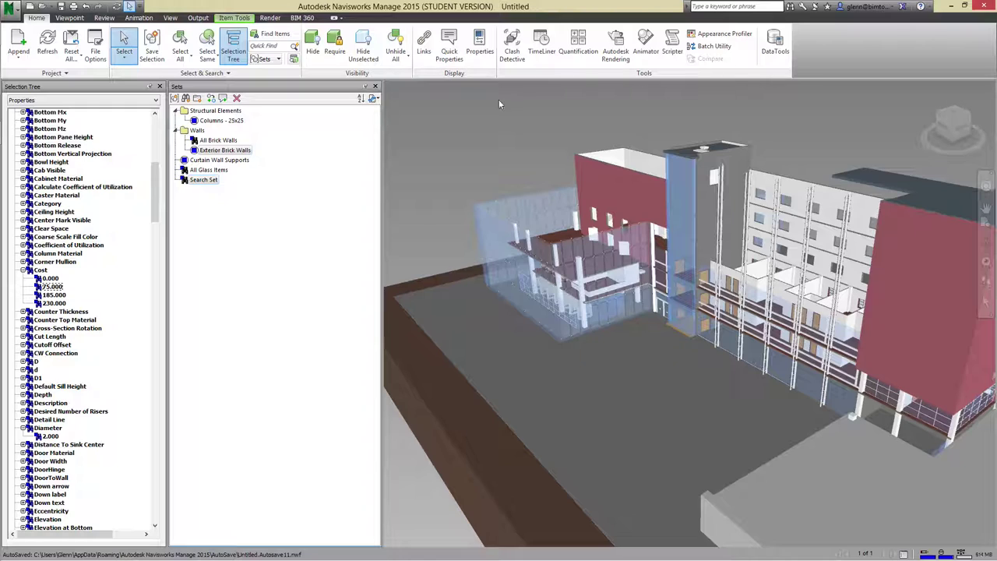
click(375, 86)
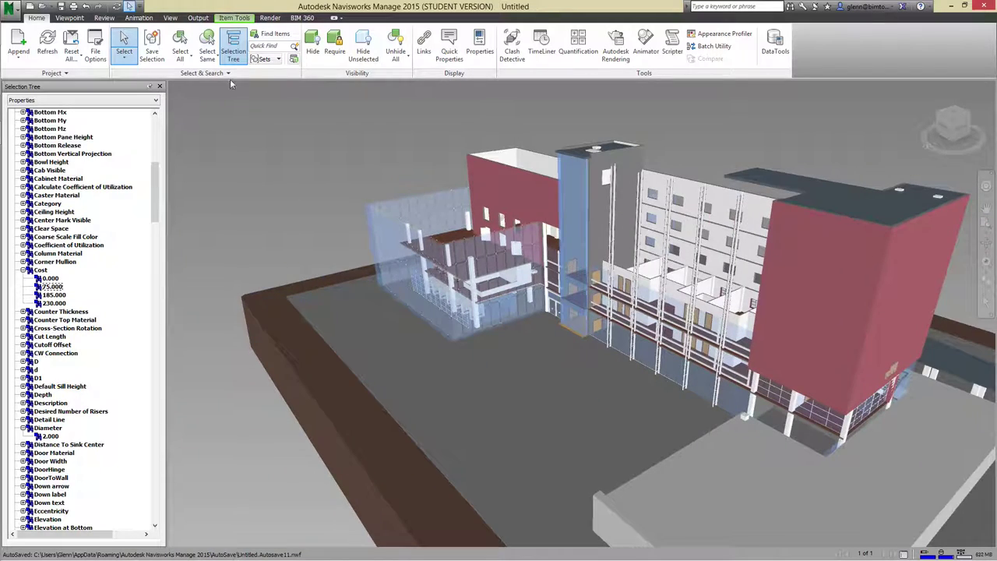
click(159, 87)
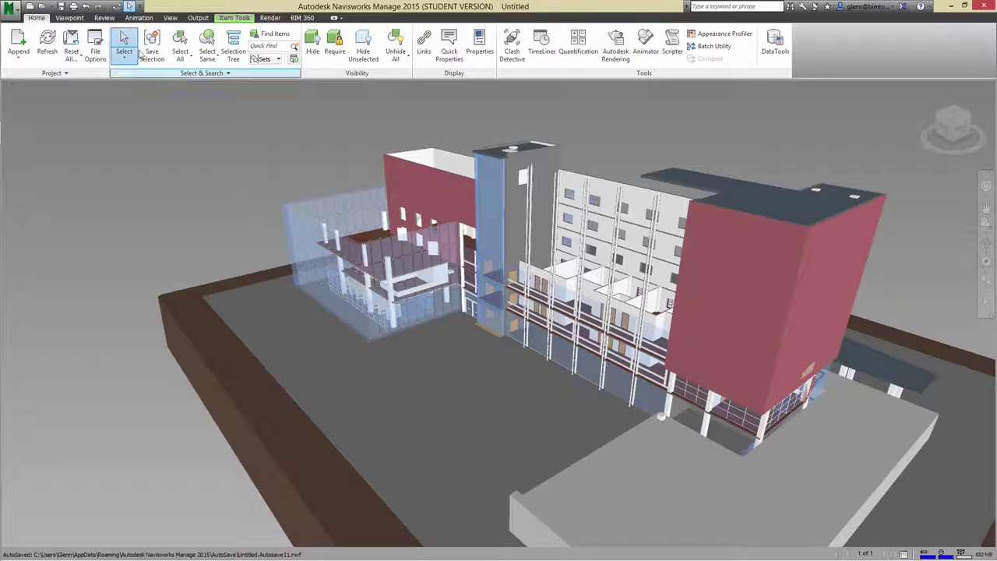
click(233, 48)
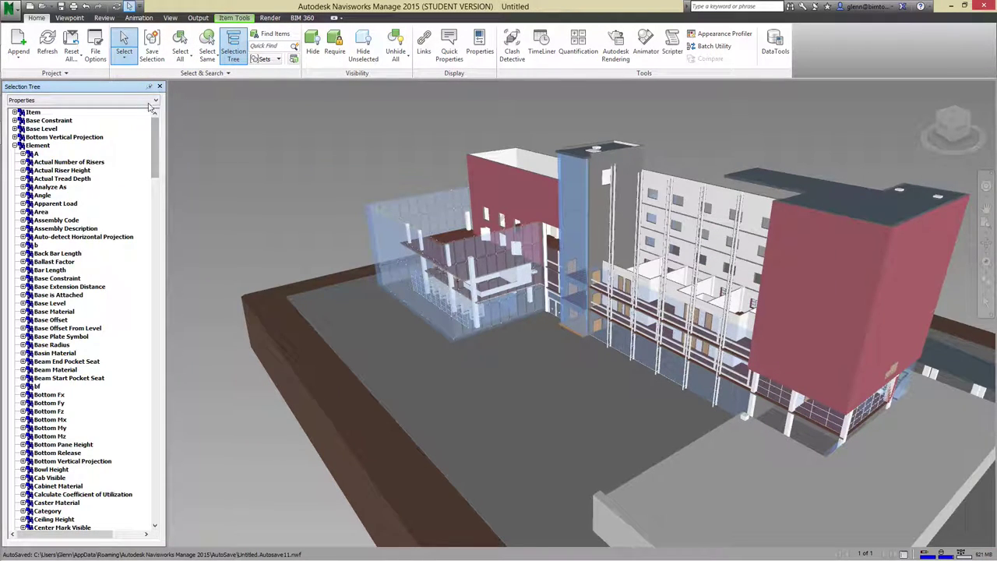
click(145, 100)
click(117, 109)
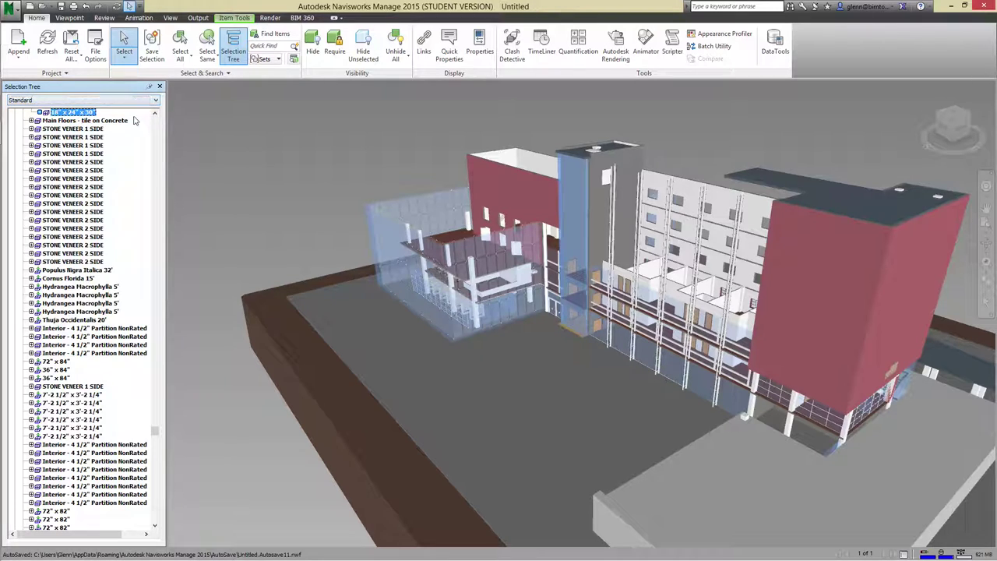
Unhide Structure.nwc from its context menu so the red structural framing shows again
click(155, 442)
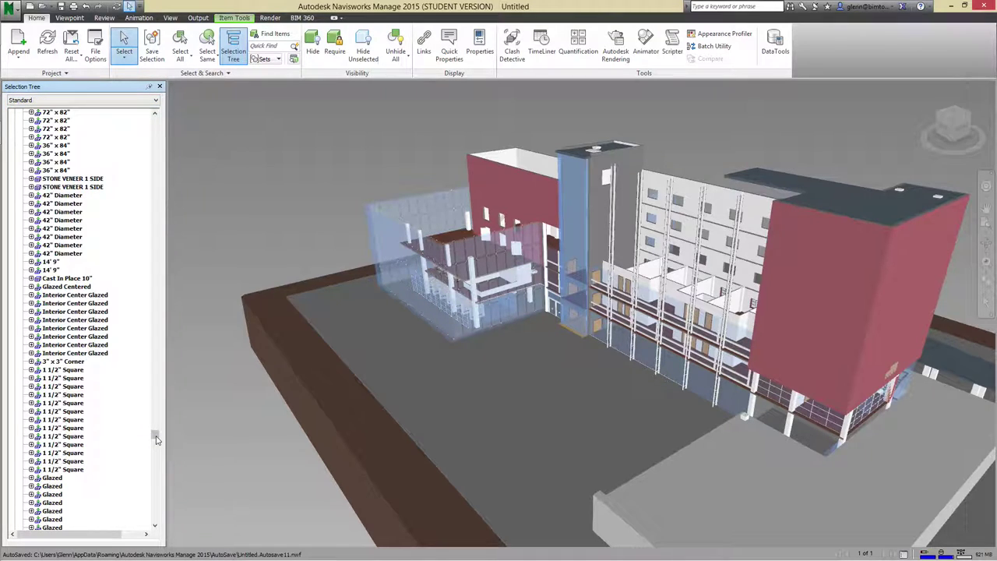
drag(155, 436, 140, 117)
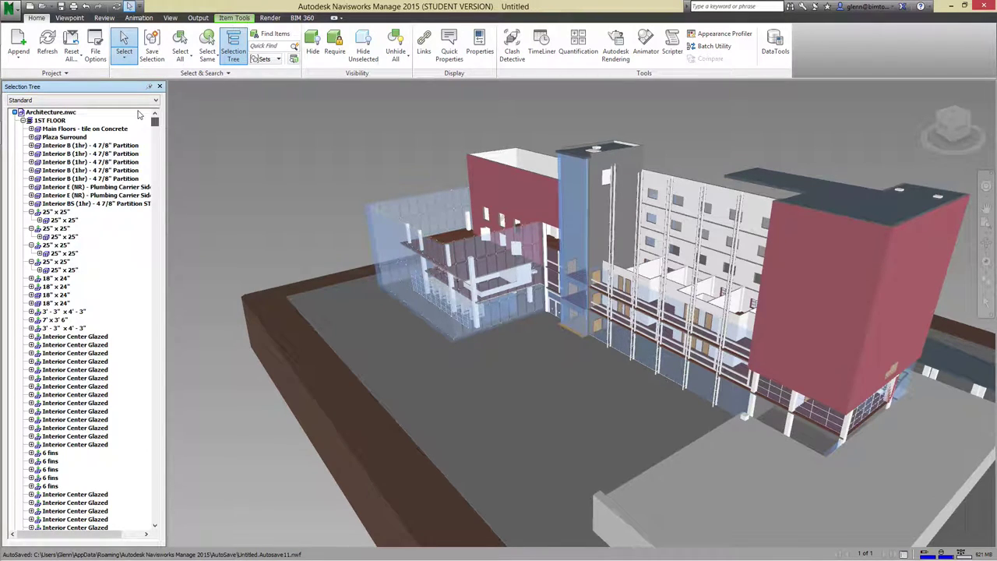
click(23, 121)
click(14, 113)
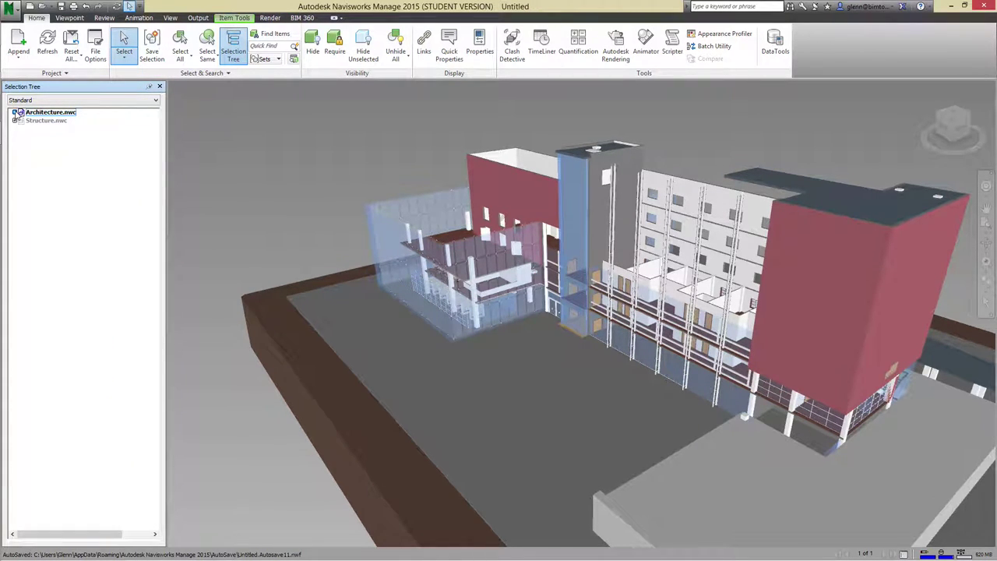
right_click(31, 121)
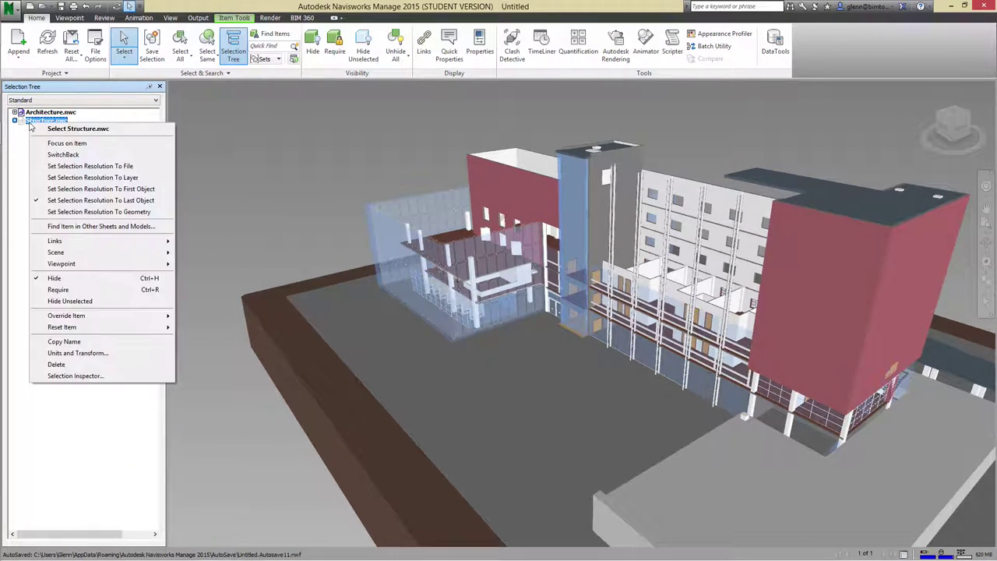
click(87, 280)
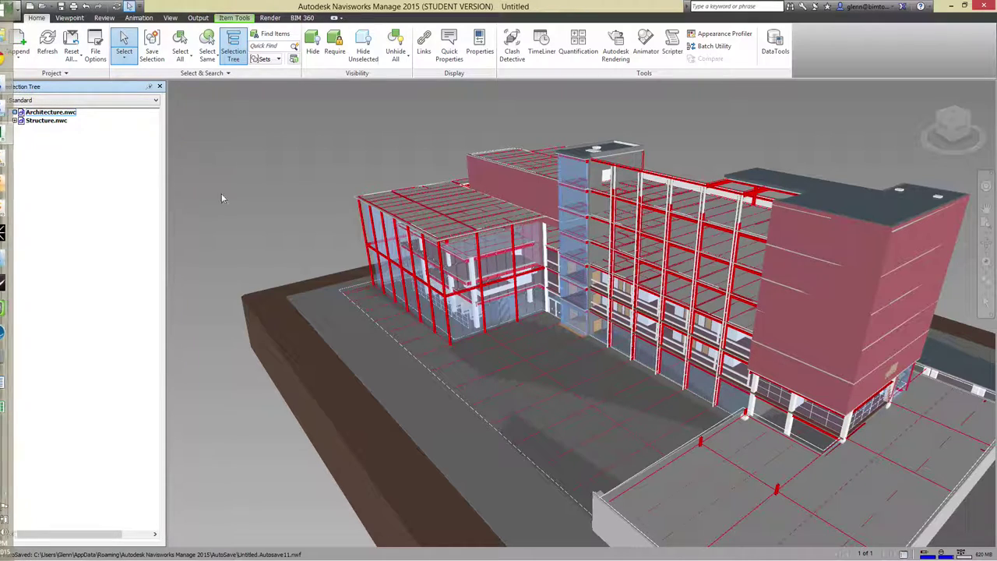
key(super+c)
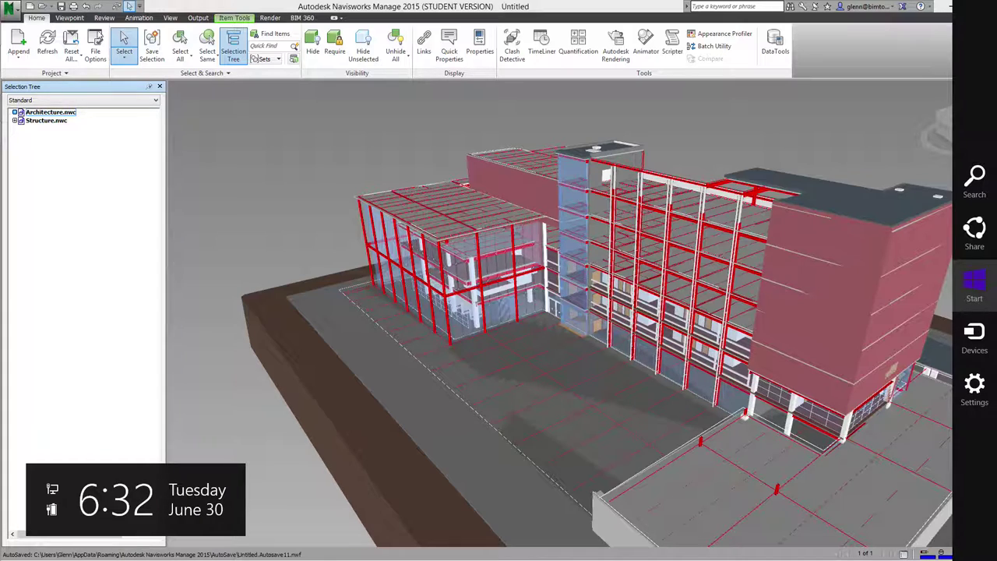
click(74, 19)
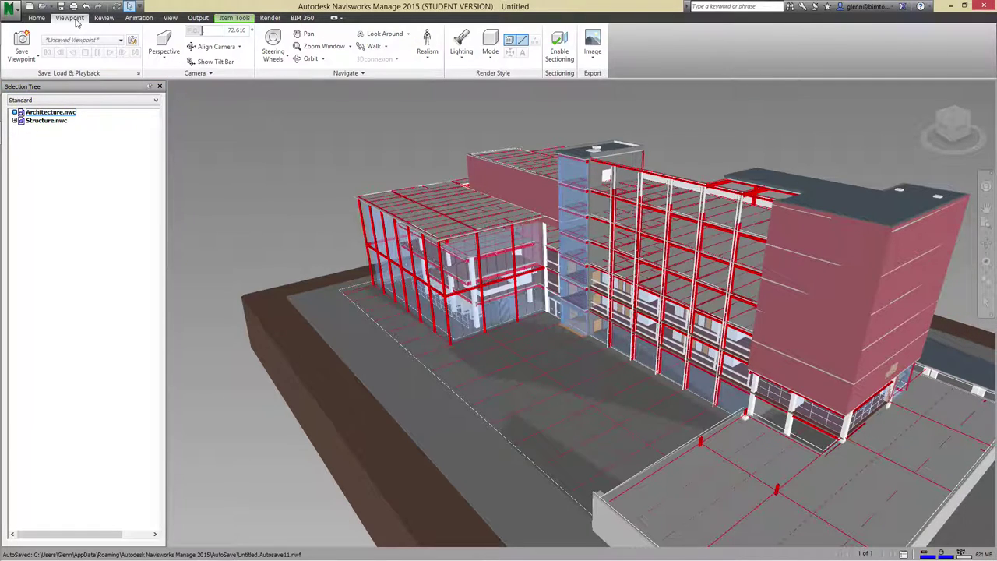
Pan the aerial view with the Steering Wheel and save it as viewpoint 'Front Aerial'
click(986, 189)
drag(735, 334, 682, 324)
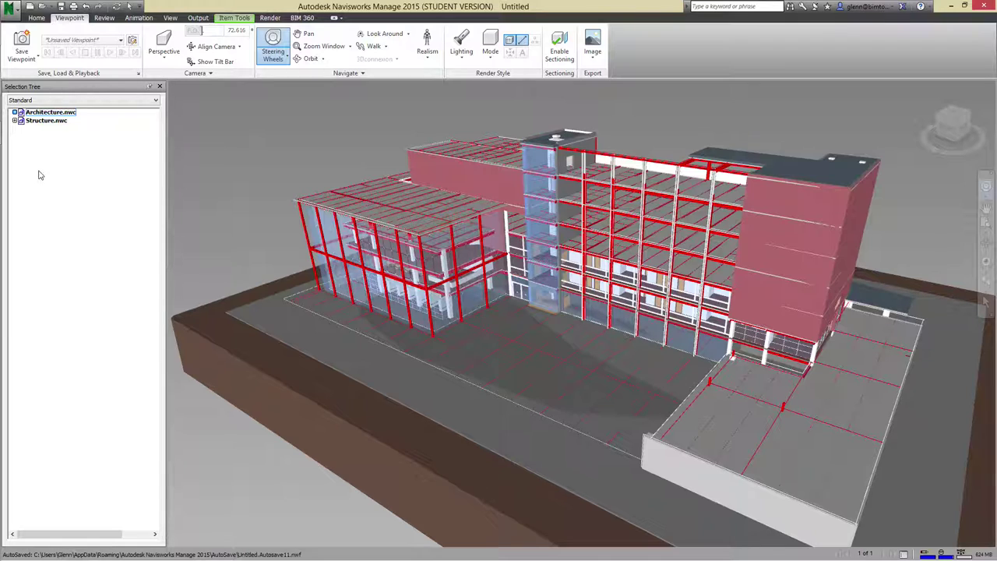
click(22, 41)
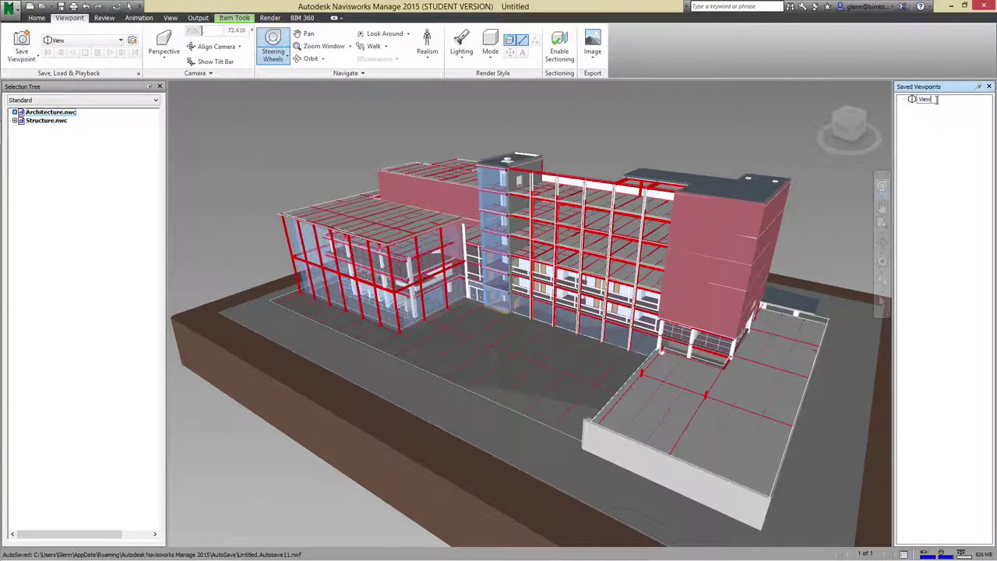
text(Front Aerial)
key(Return)
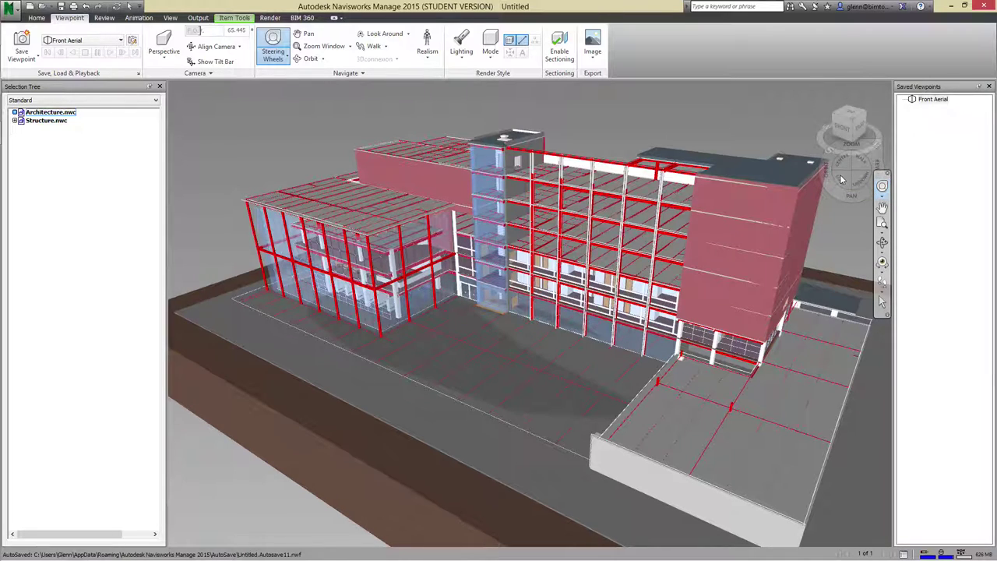
Orbit the building around to its rear and zoom out to fit the whole site
click(881, 193)
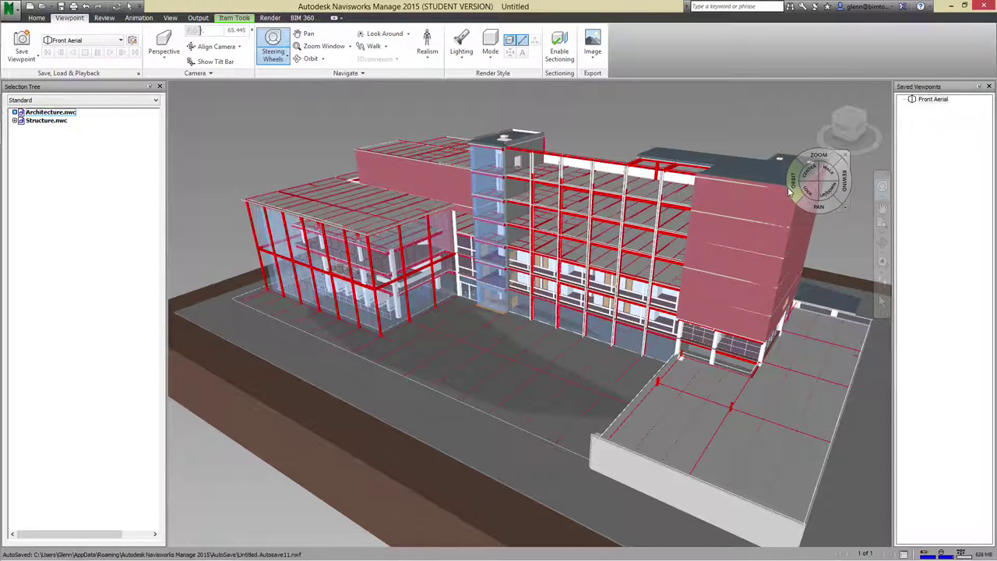
drag(789, 190, 491, 180)
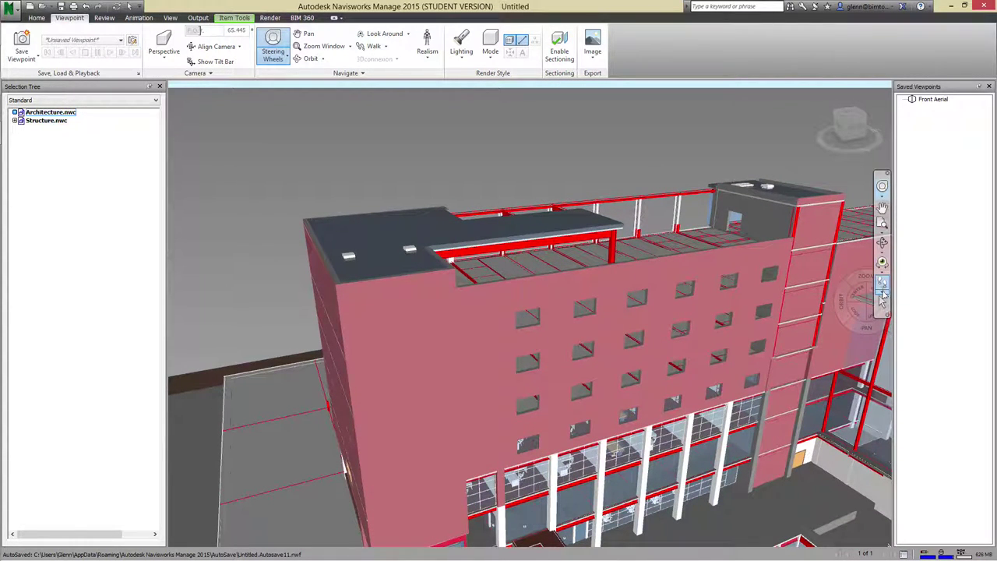
click(883, 232)
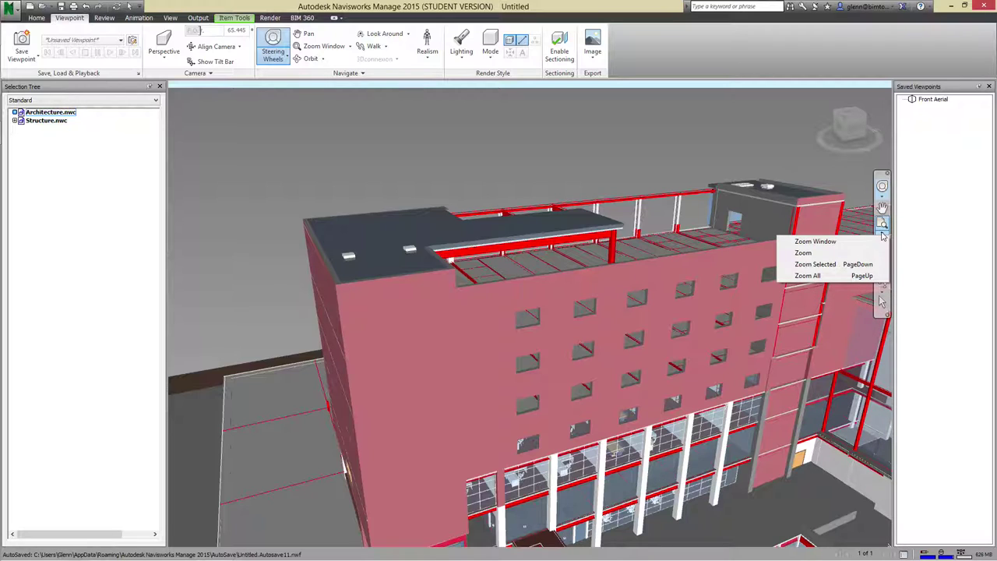
click(857, 282)
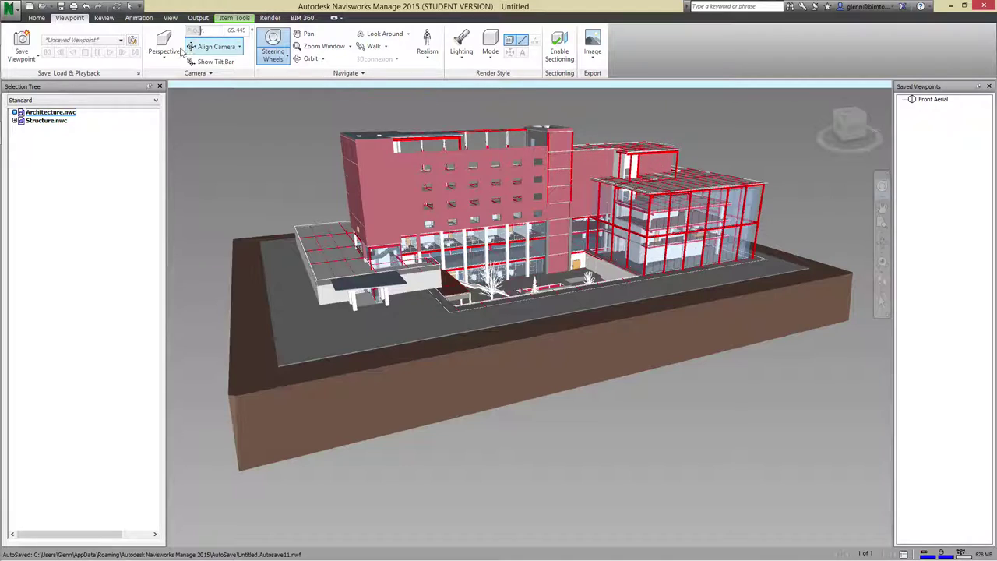
Save the rear view as viewpoint 'Rear Aerial' and compare it with Front Aerial
click(26, 52)
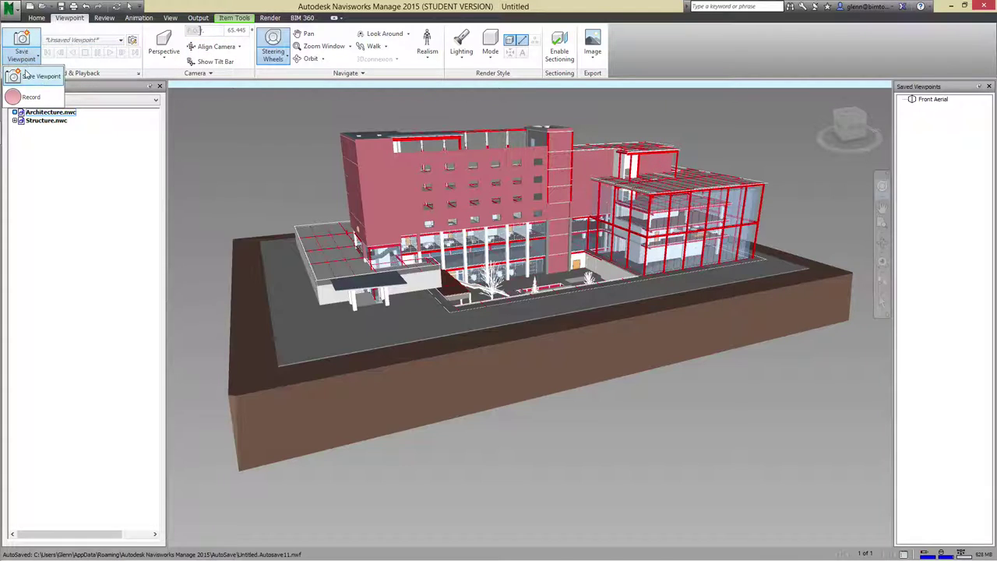
click(28, 76)
text(Rea)
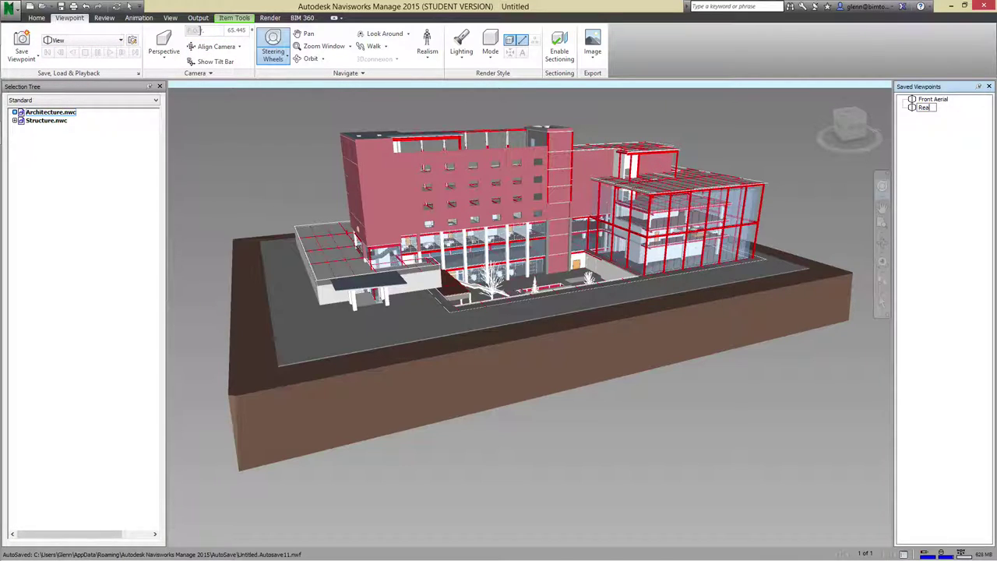
text(r Aerial)
key(Return)
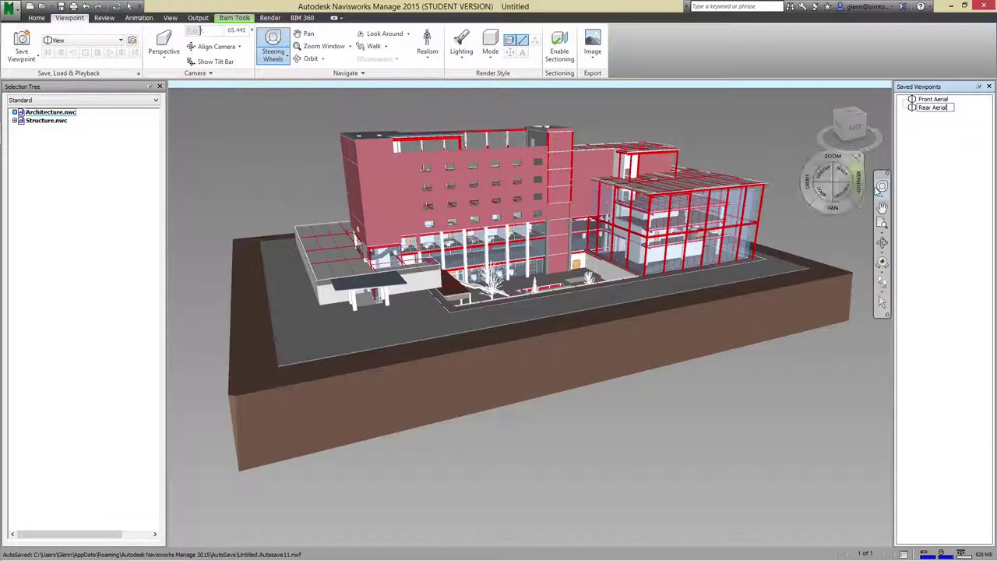
key(ctrl+z)
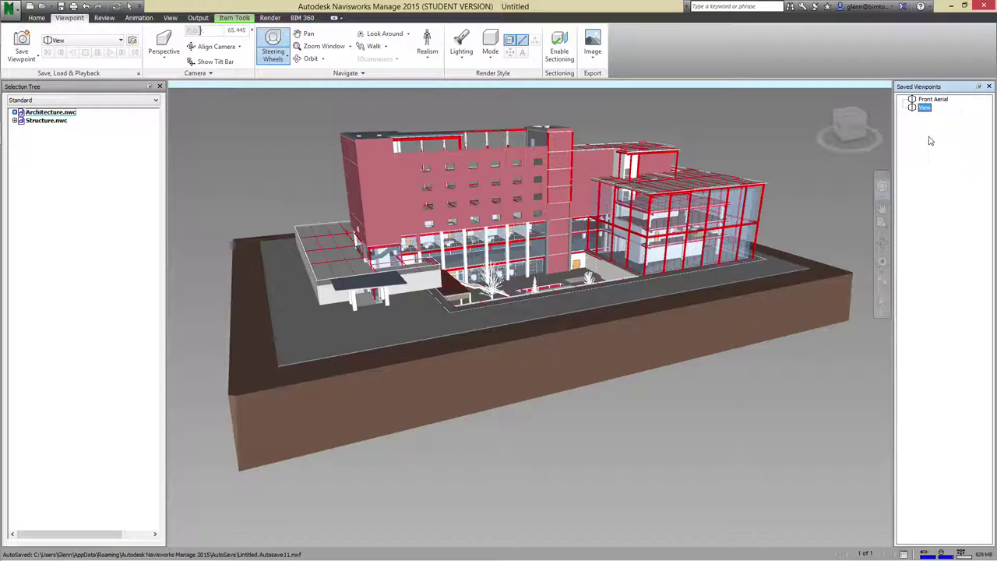
click(923, 108)
text(Re)
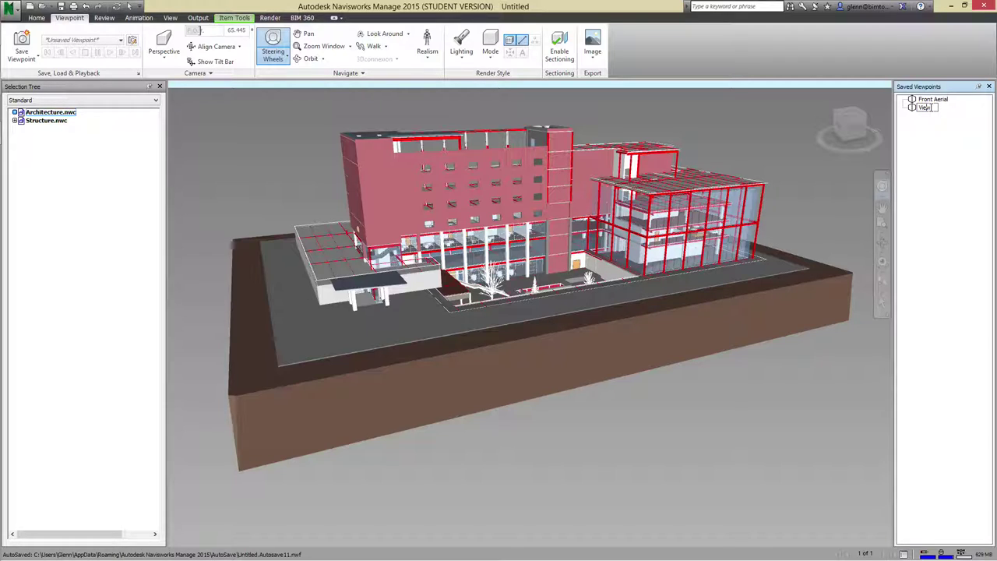
text(ar Aerial)
key(Return)
click(922, 100)
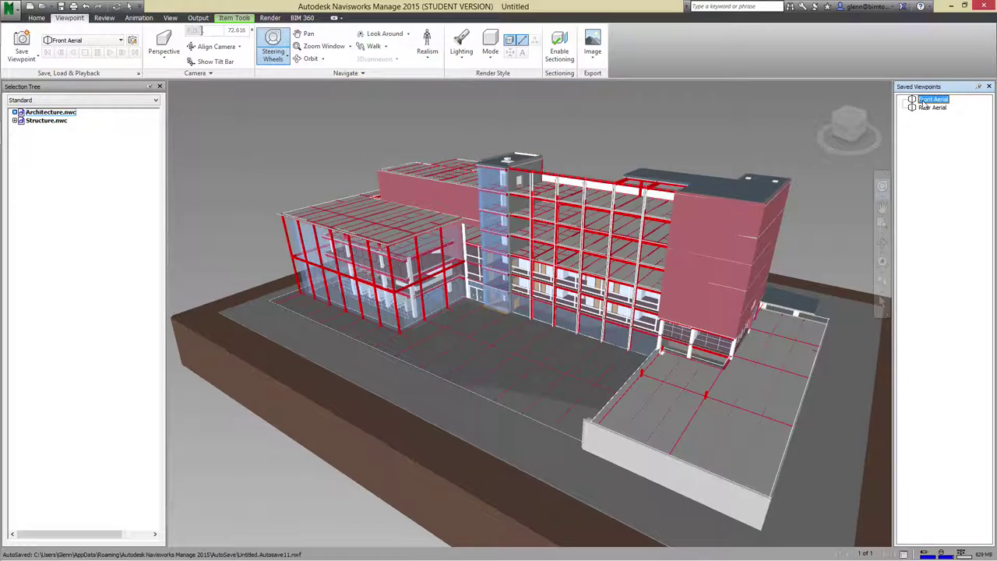
click(927, 106)
Return to Front Aerial and switch the camera to orthographic, then back to perspective
click(927, 99)
click(164, 58)
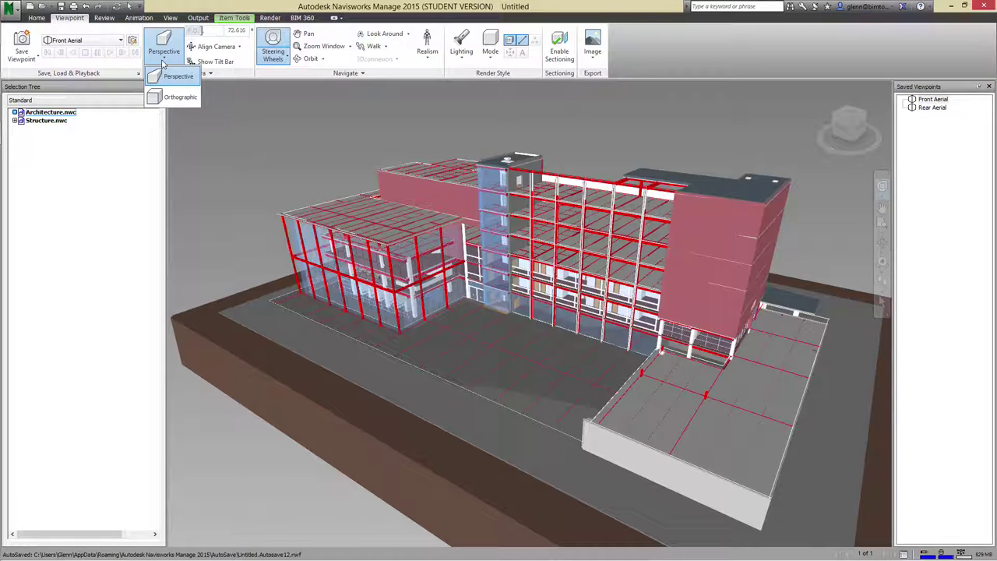
click(168, 98)
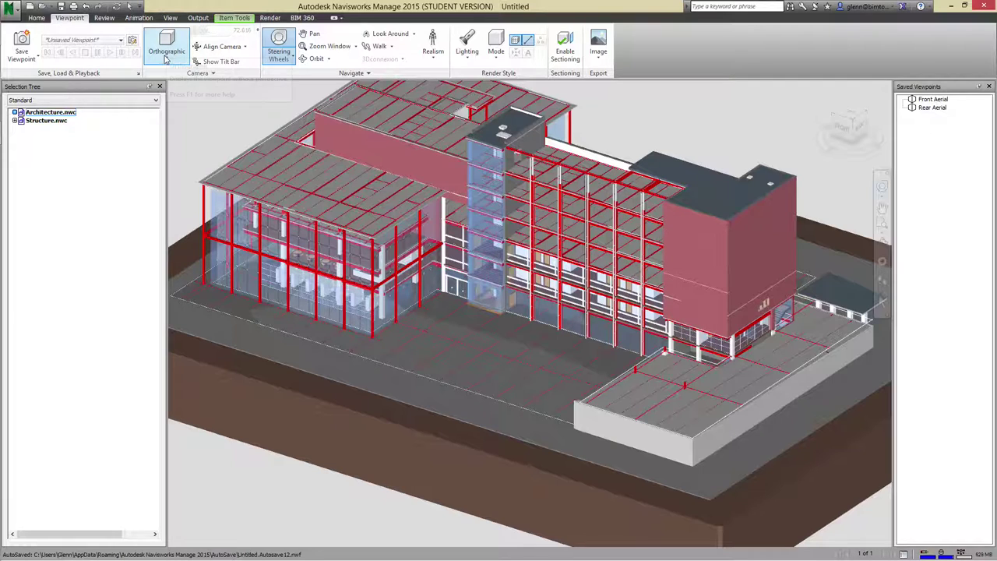
click(165, 58)
click(166, 80)
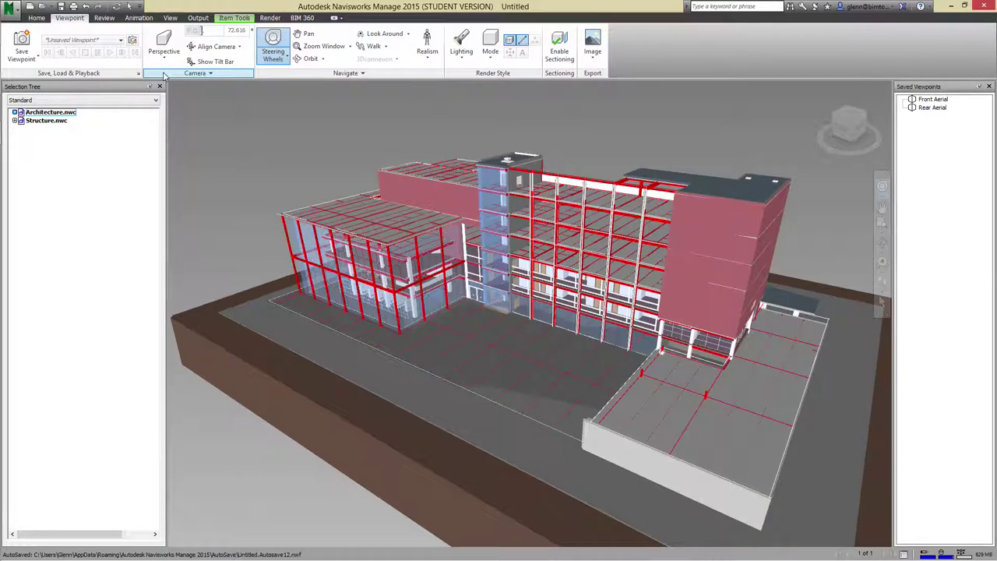
Try the top, front and side camera alignments, then restore the isometric home view
click(239, 48)
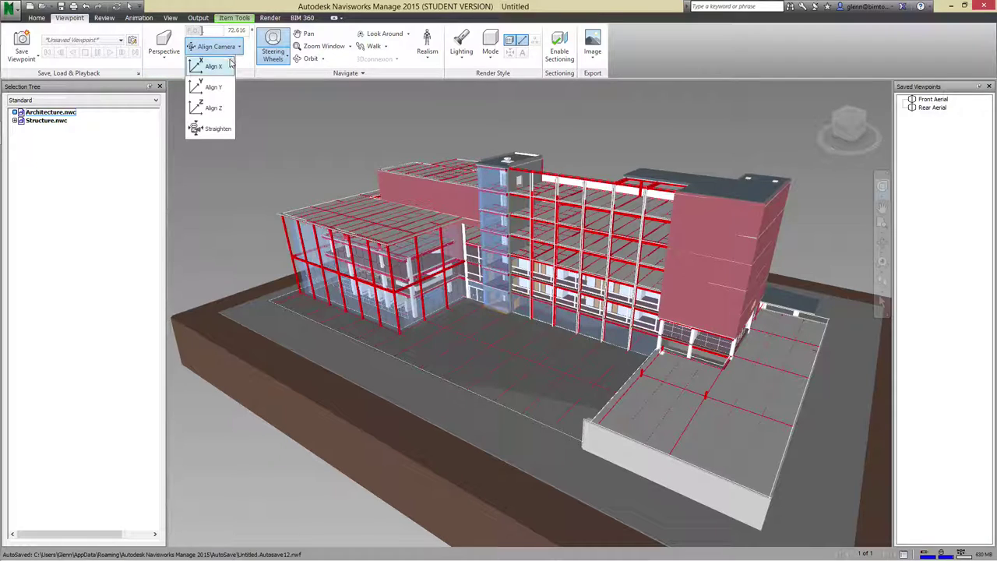
click(212, 108)
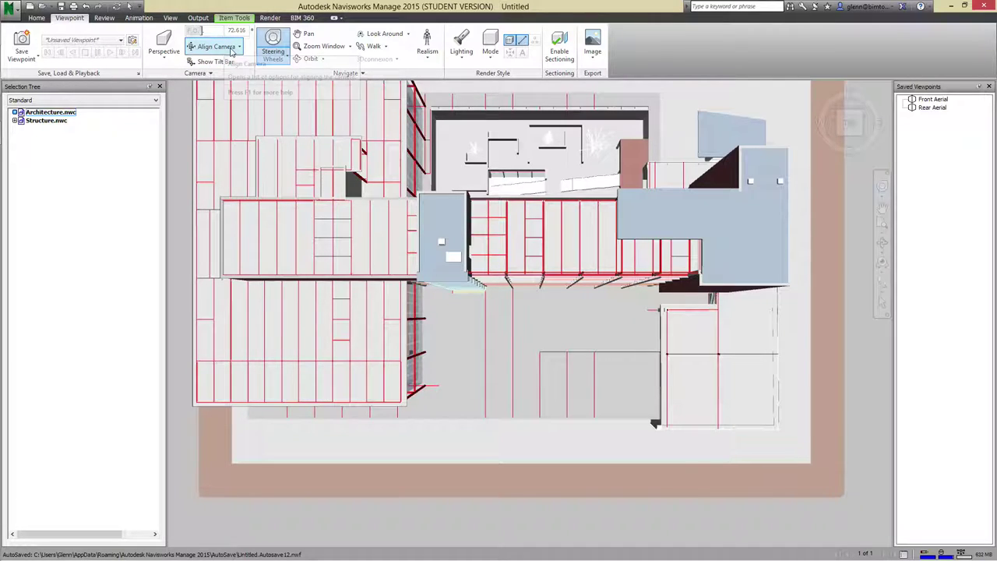
click(239, 48)
click(212, 67)
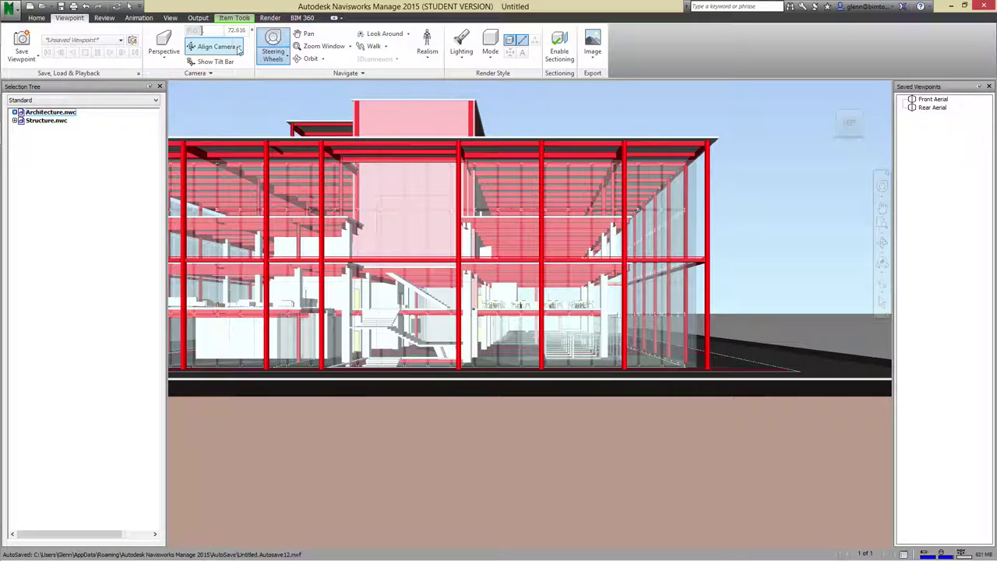
click(239, 46)
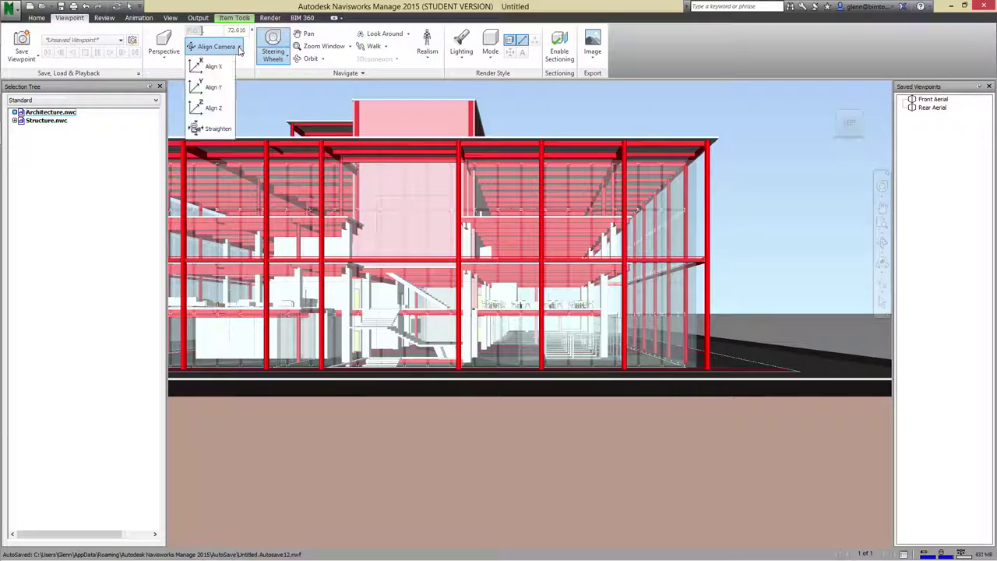
click(214, 93)
click(209, 97)
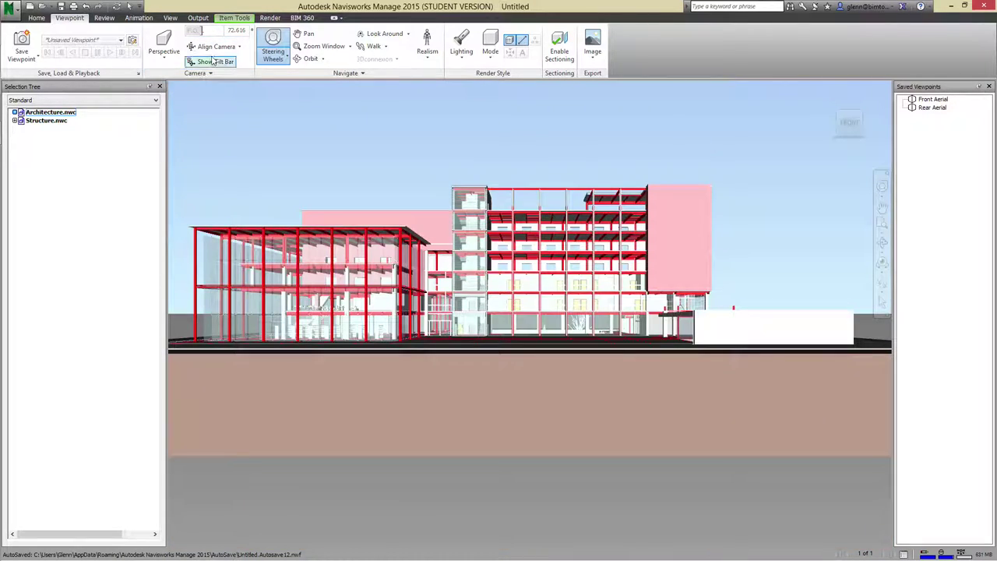
click(817, 90)
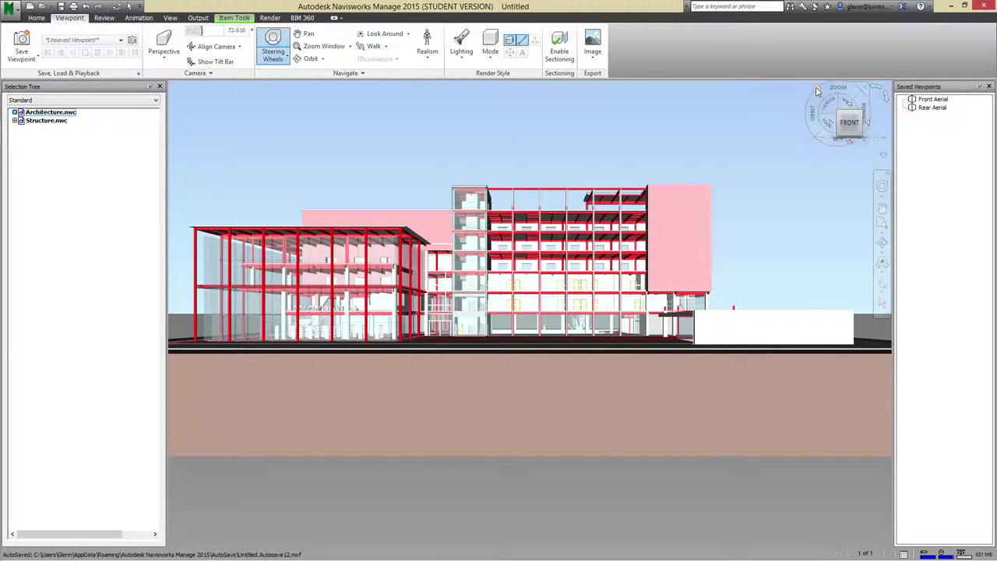
key(ctrl+w)
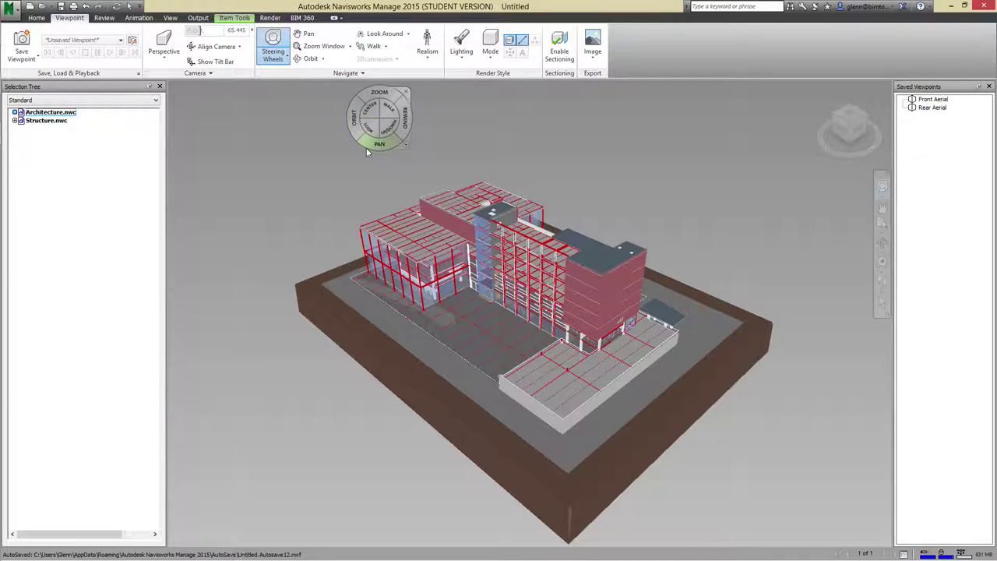
Orbit to a frontal view, then walk and pan the camera close to the front facade
drag(348, 135, 464, 137)
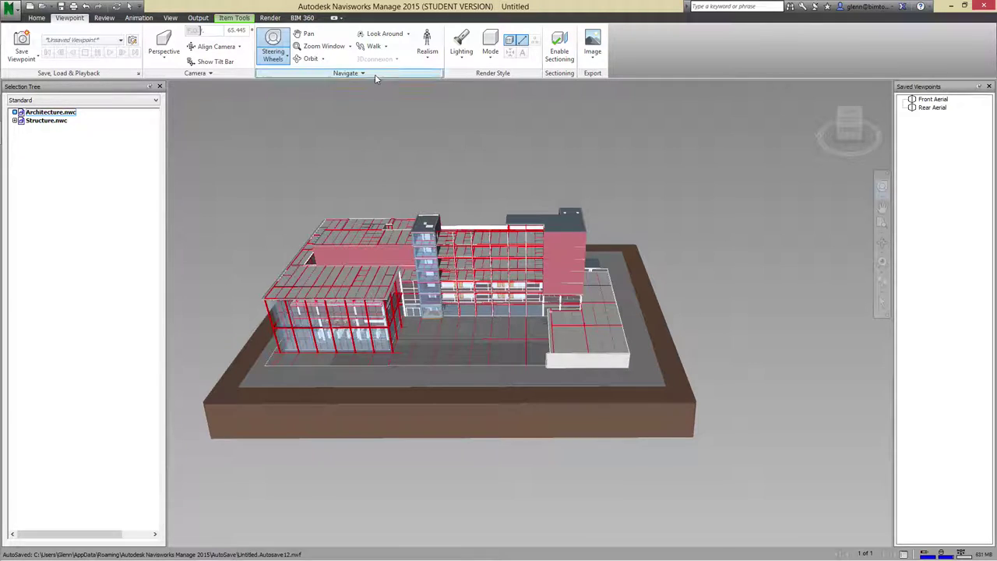
click(373, 46)
drag(380, 266, 383, 91)
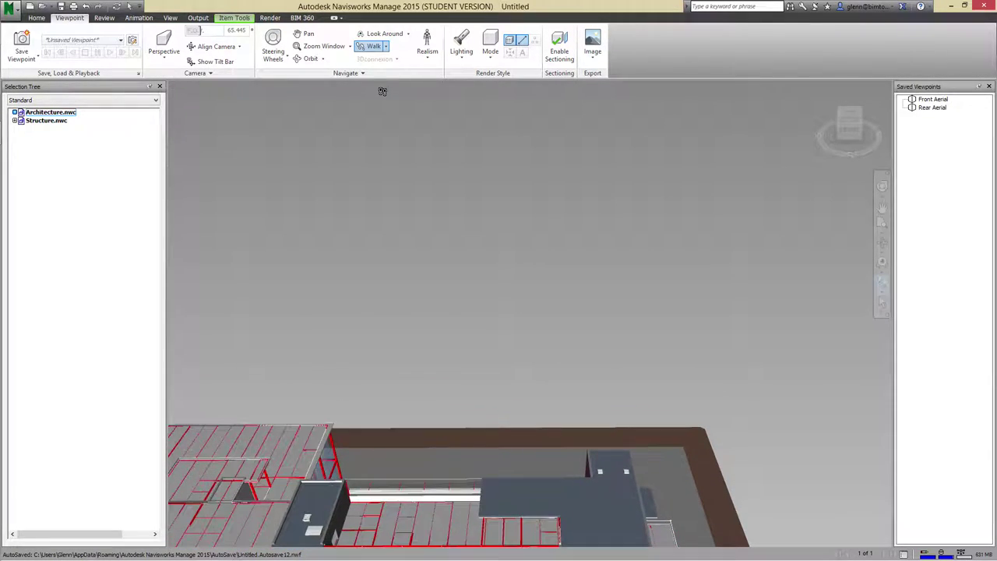
click(307, 35)
drag(420, 278, 502, 253)
drag(496, 290, 492, 250)
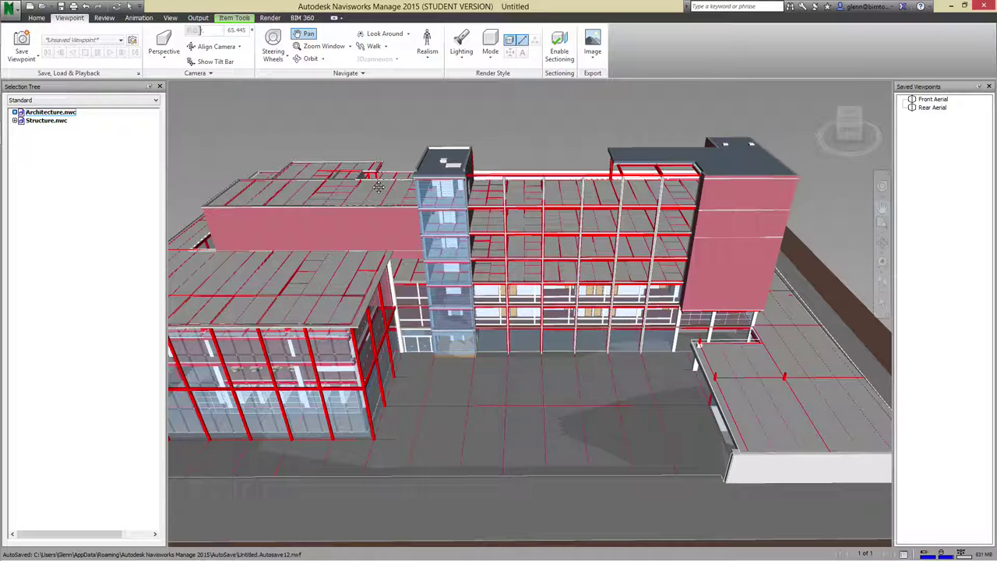
Turn on the third-person avatar and review the walk realism and speed settings
click(429, 60)
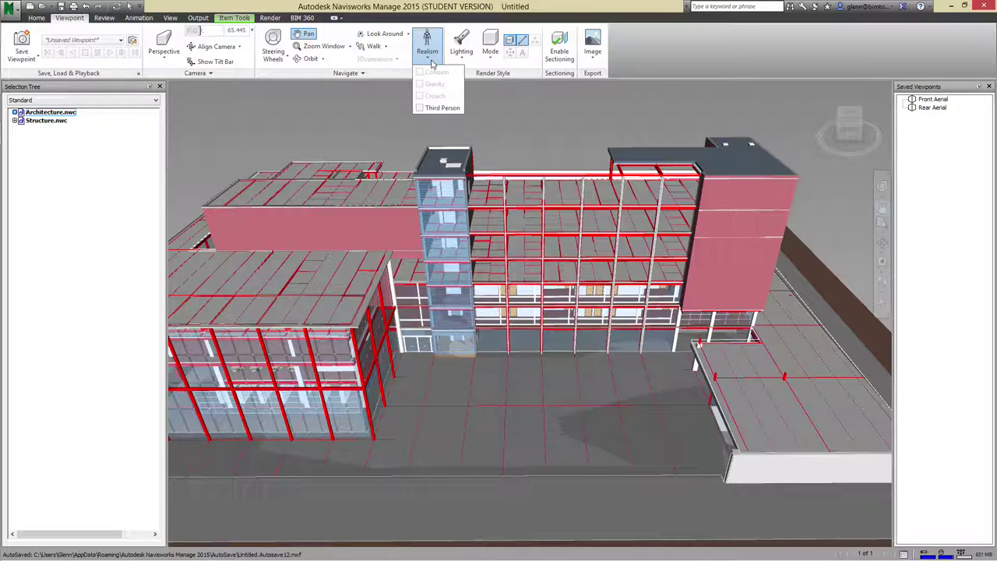
click(421, 107)
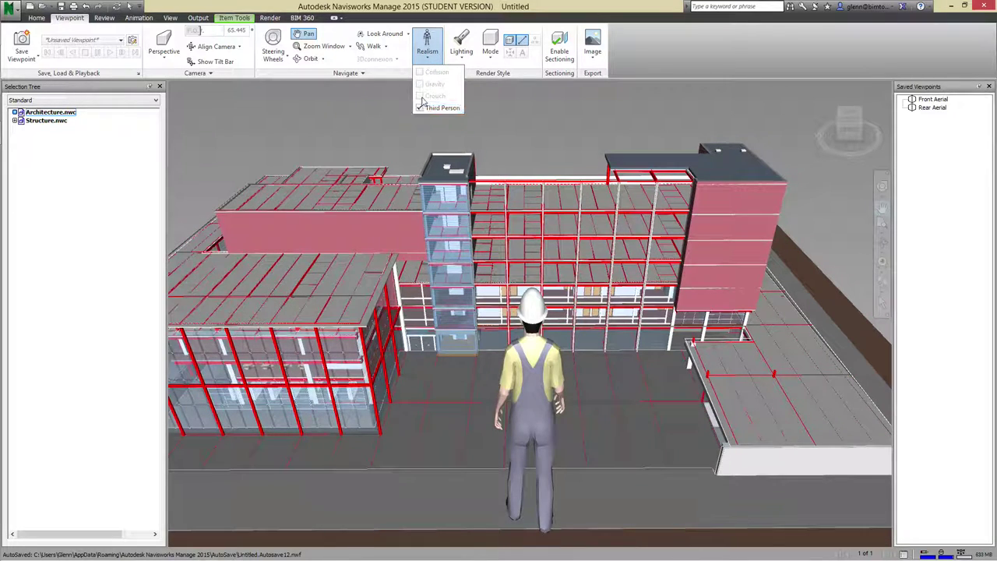
click(428, 59)
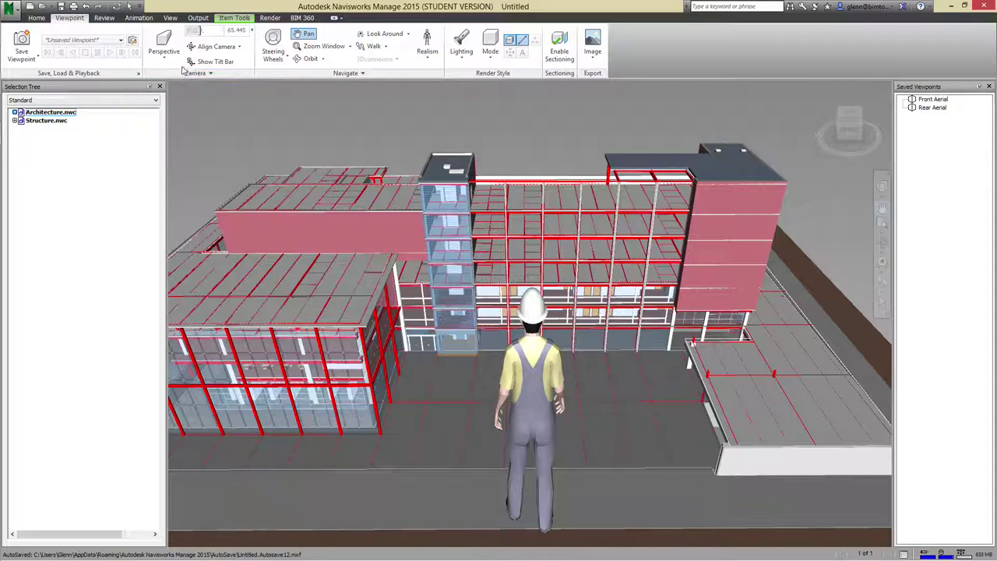
click(372, 46)
click(434, 60)
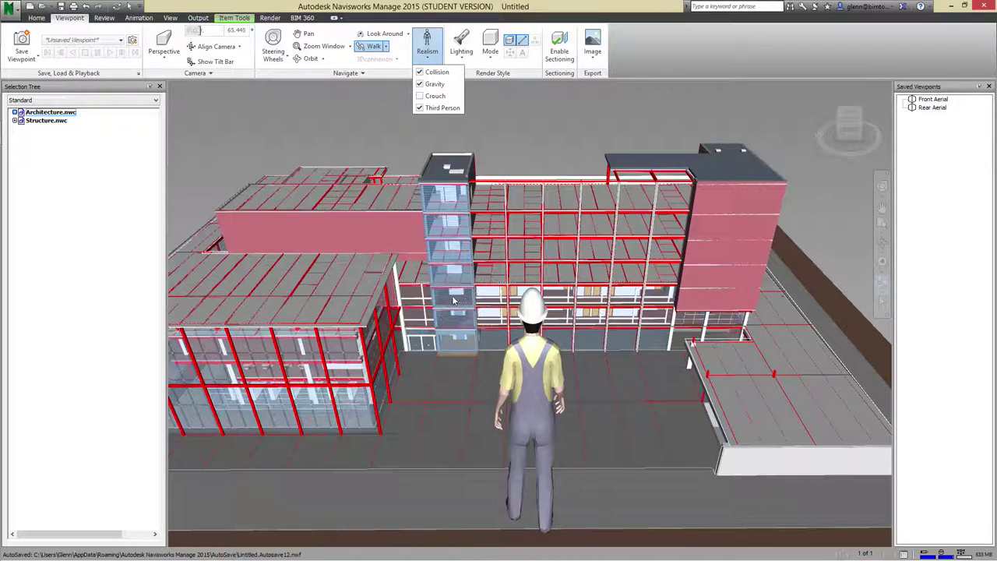
click(345, 73)
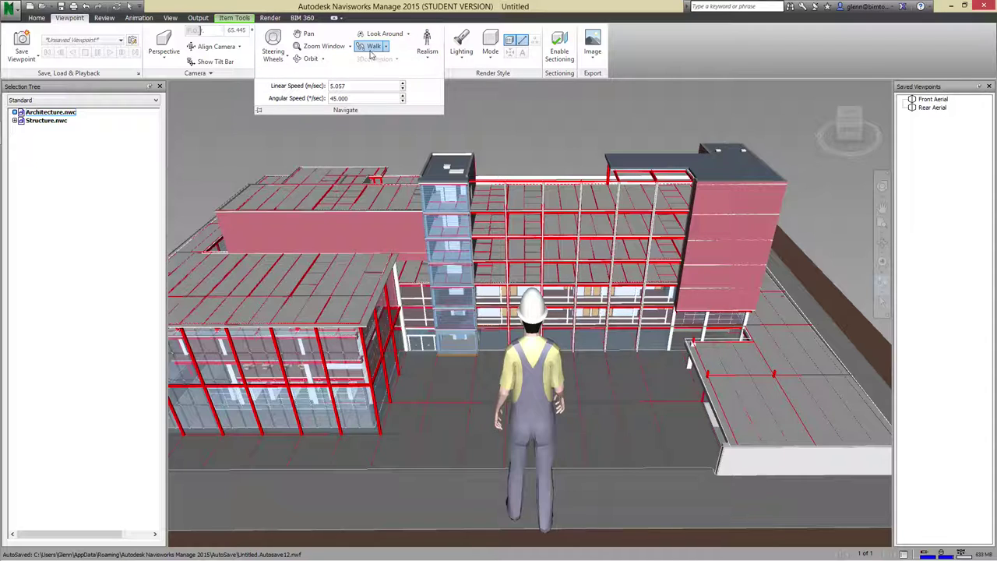
Walk the avatar across the site to the glazed lobby wall, panning to keep the building framed
drag(433, 369, 434, 336)
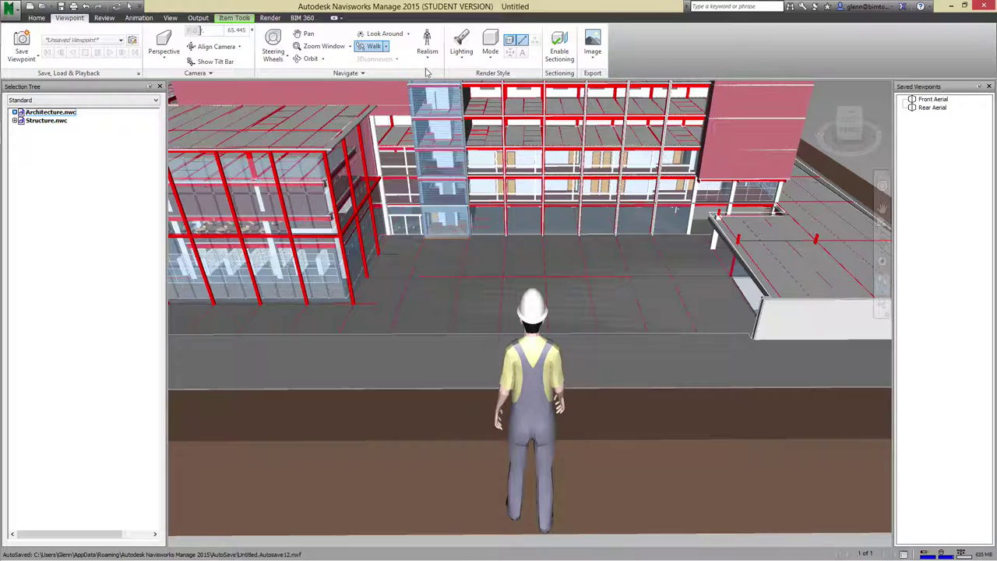
drag(467, 263, 486, 174)
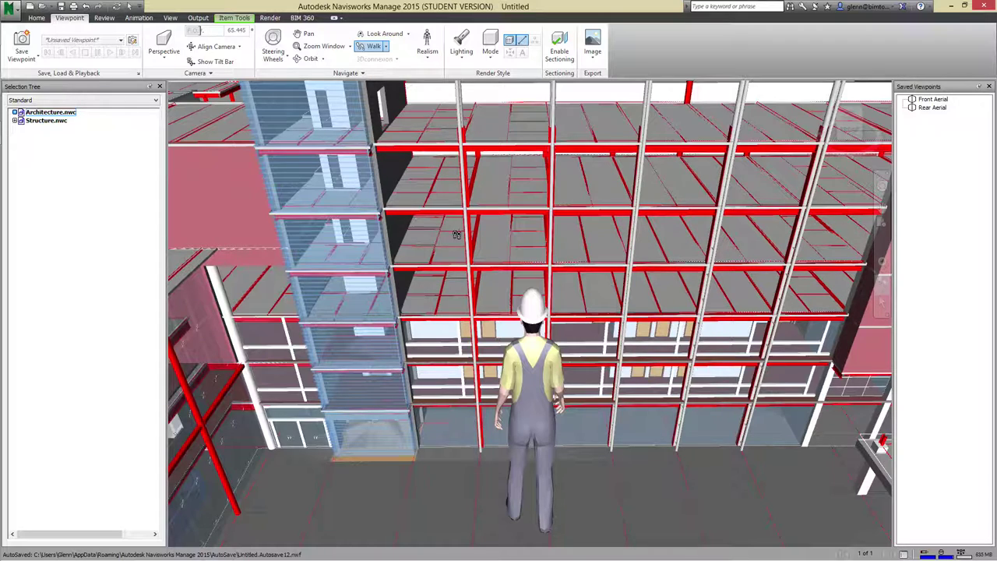
scroll(449, 290, down, 6)
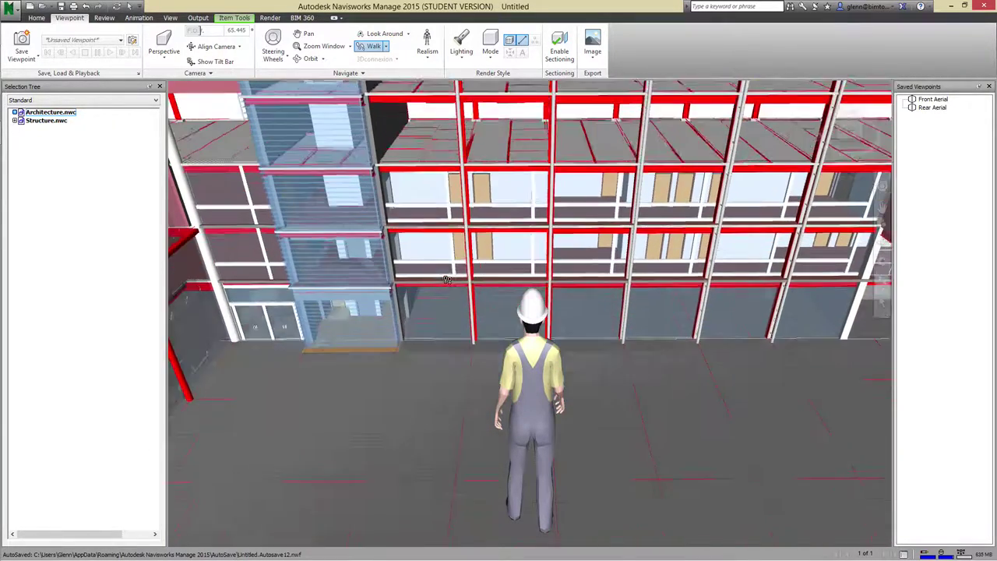
scroll(447, 279, down, 3)
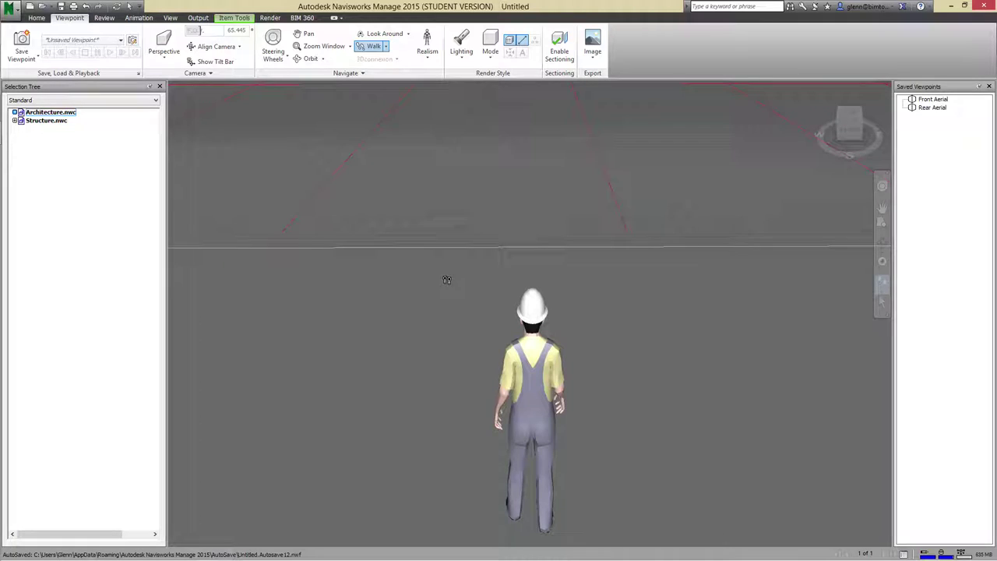
click(304, 34)
drag(362, 201, 362, 514)
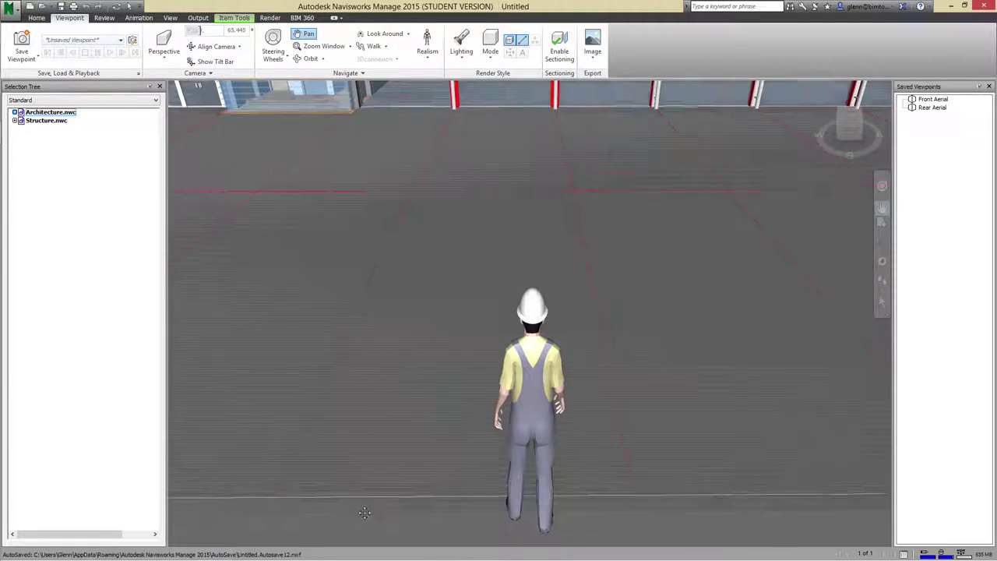
drag(432, 271, 430, 374)
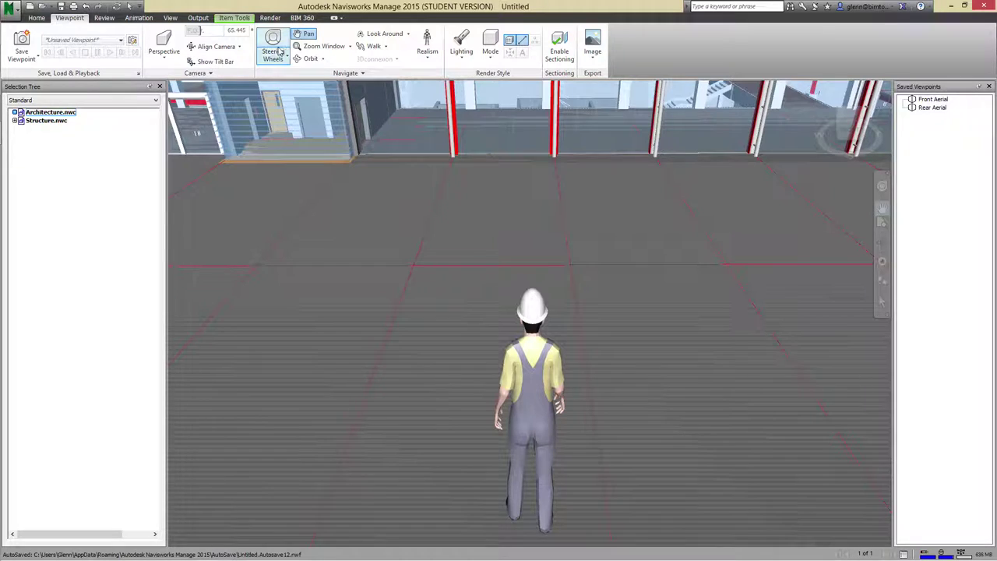
Walk onto the floor slab with gravity off, panning toward the glazed lobby wall
click(373, 46)
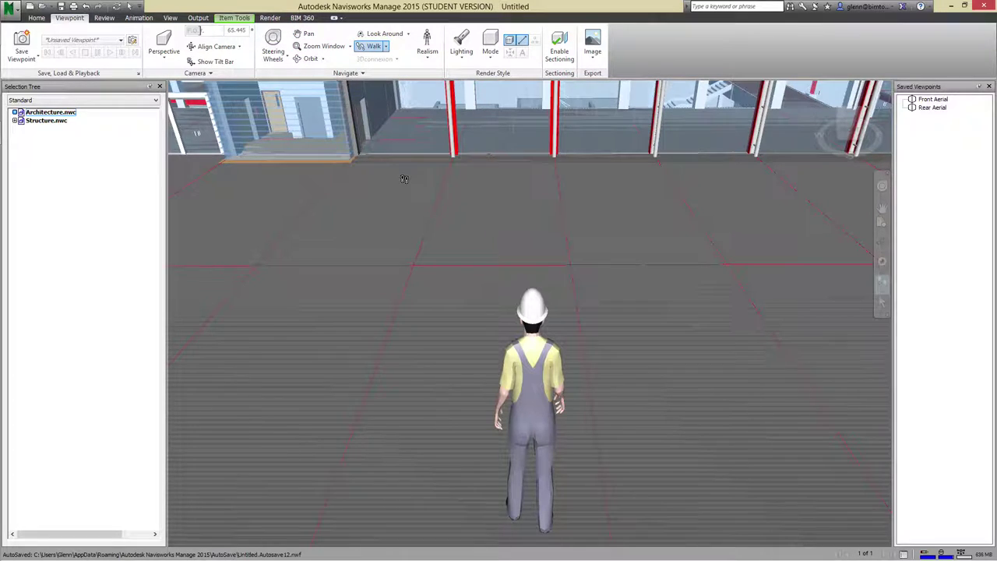
mouse_move(406, 173)
mouse_down()
mouse_move(405, 153)
mouse_move(409, 178)
mouse_up()
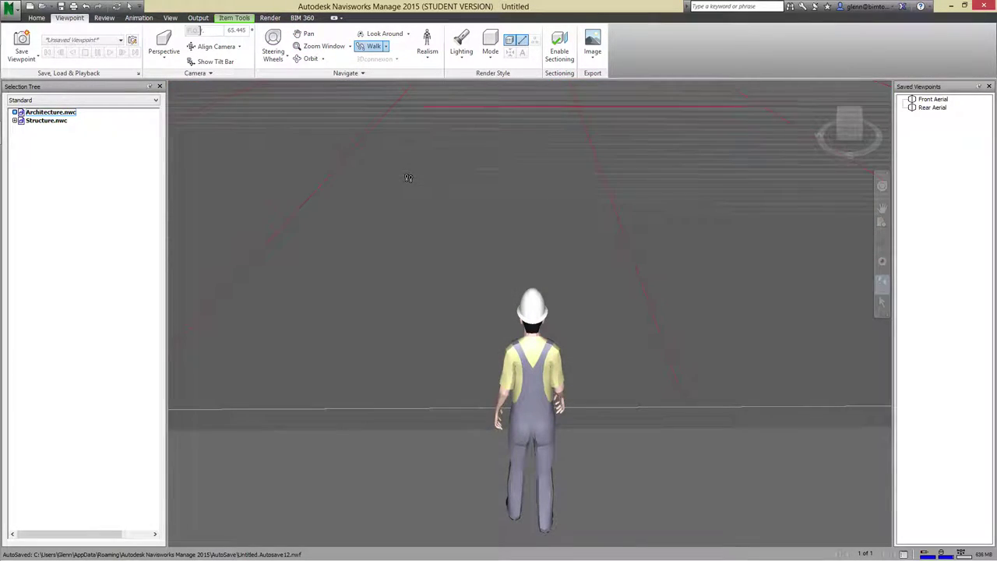
click(427, 56)
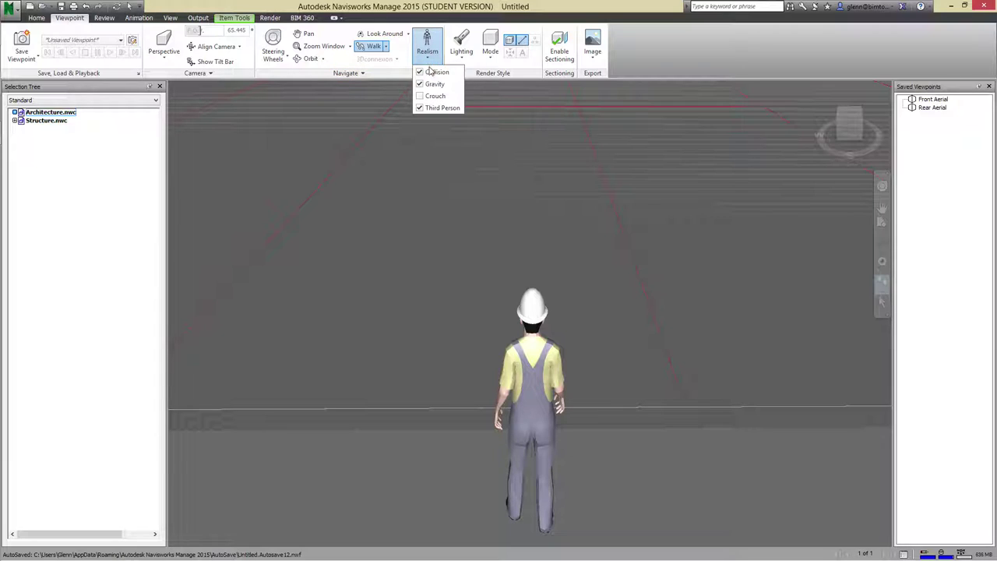
click(420, 84)
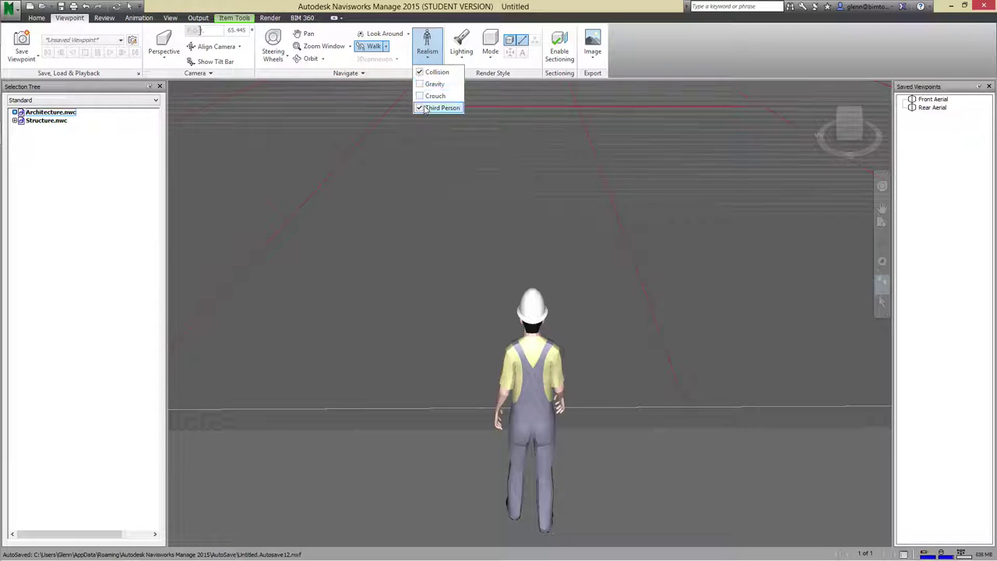
click(305, 33)
drag(411, 187, 411, 366)
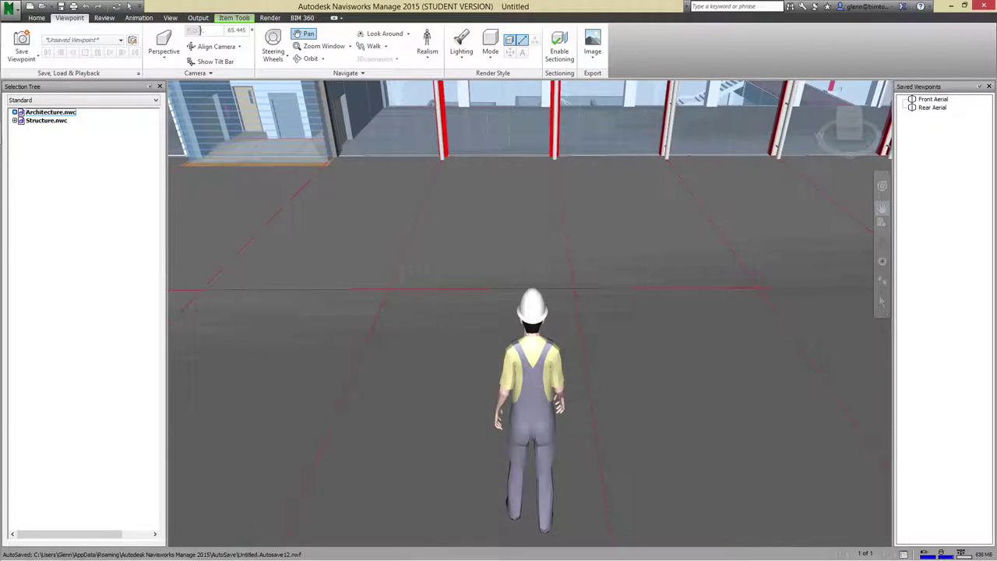
click(371, 46)
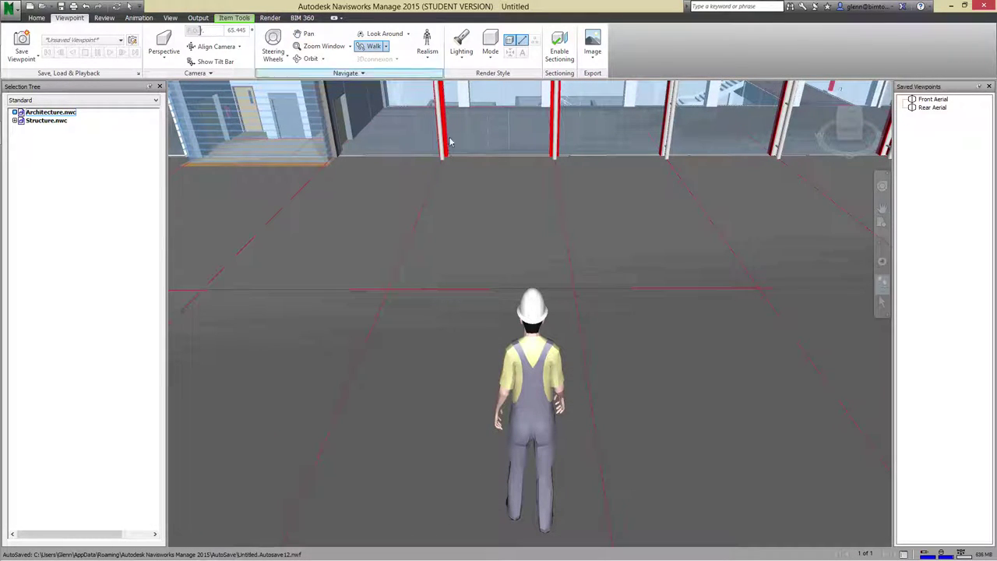
mouse_move(467, 184)
mouse_down()
mouse_move(459, 93)
mouse_move(464, 182)
mouse_up()
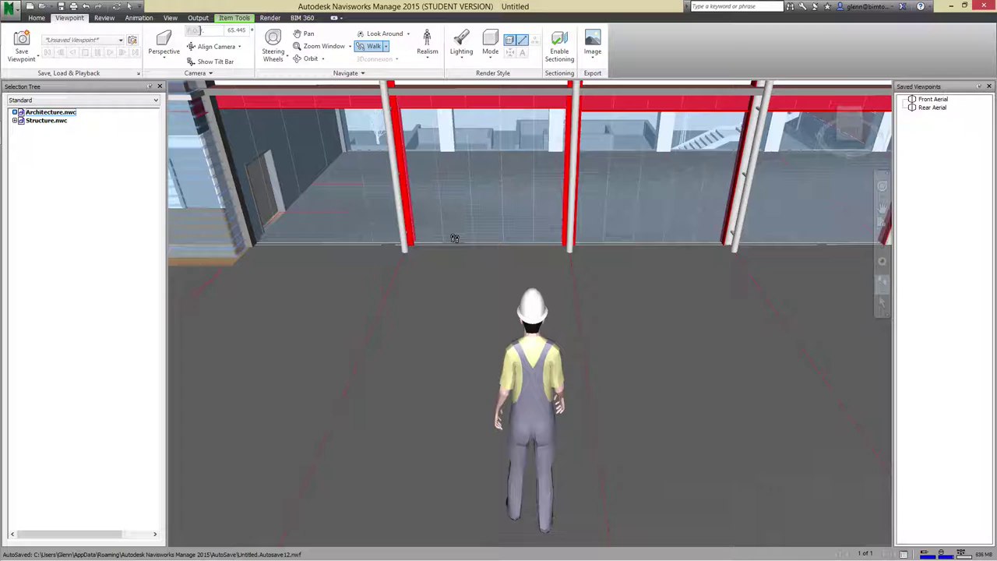
Enable auto-crouch, walk up to the glazed wall and tilt the view up toward it
click(427, 61)
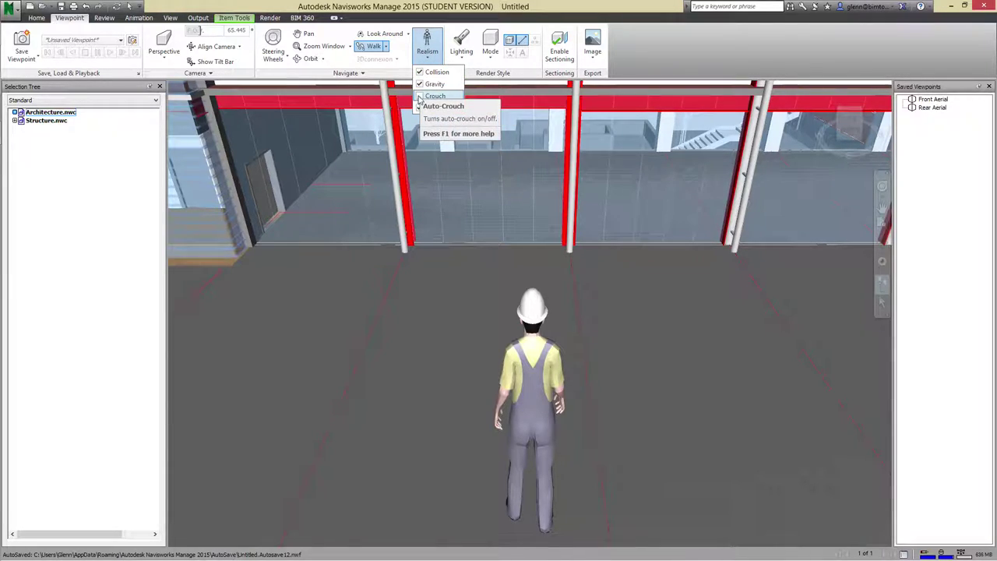
click(424, 71)
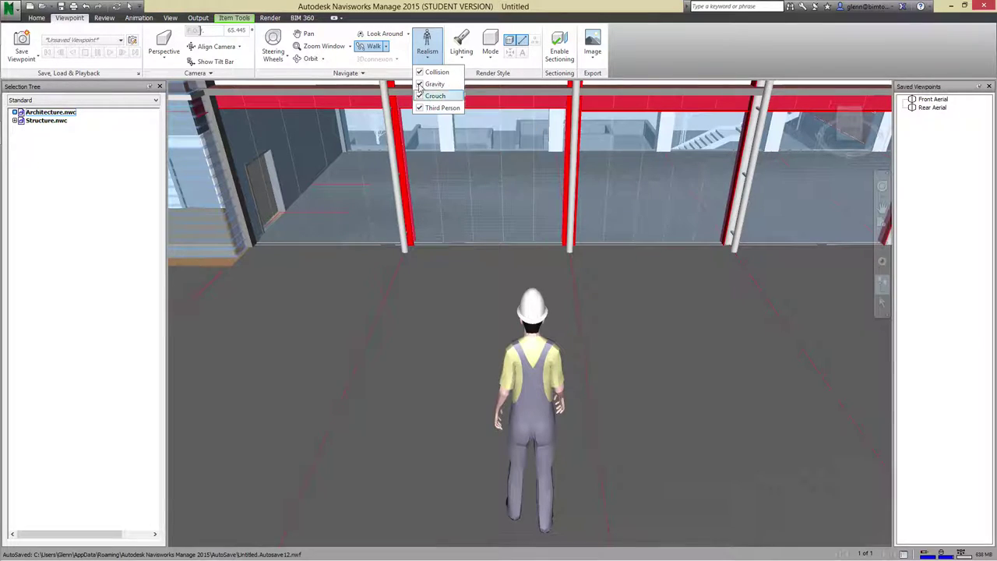
click(369, 55)
drag(462, 257, 457, 171)
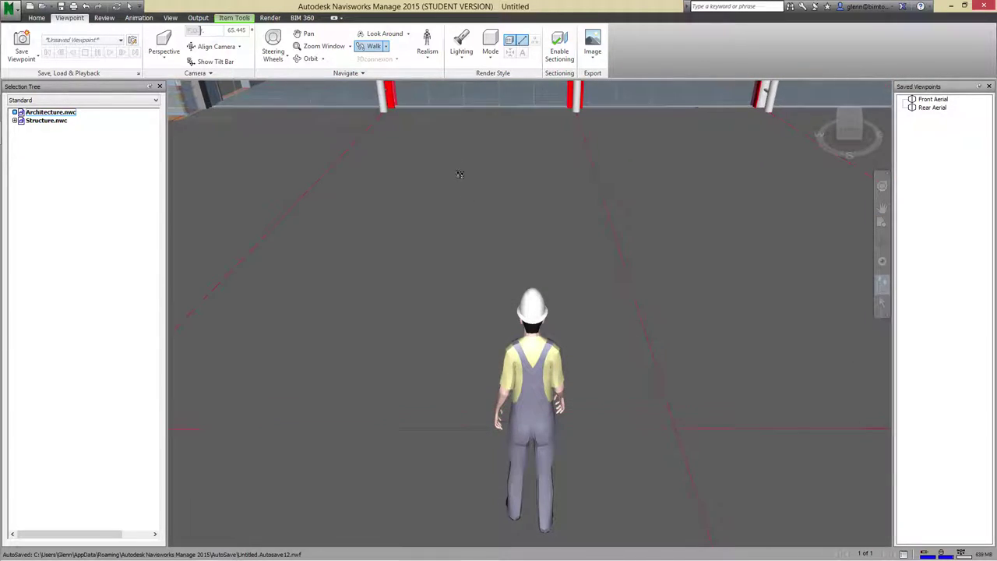
click(376, 36)
drag(444, 216, 240, 137)
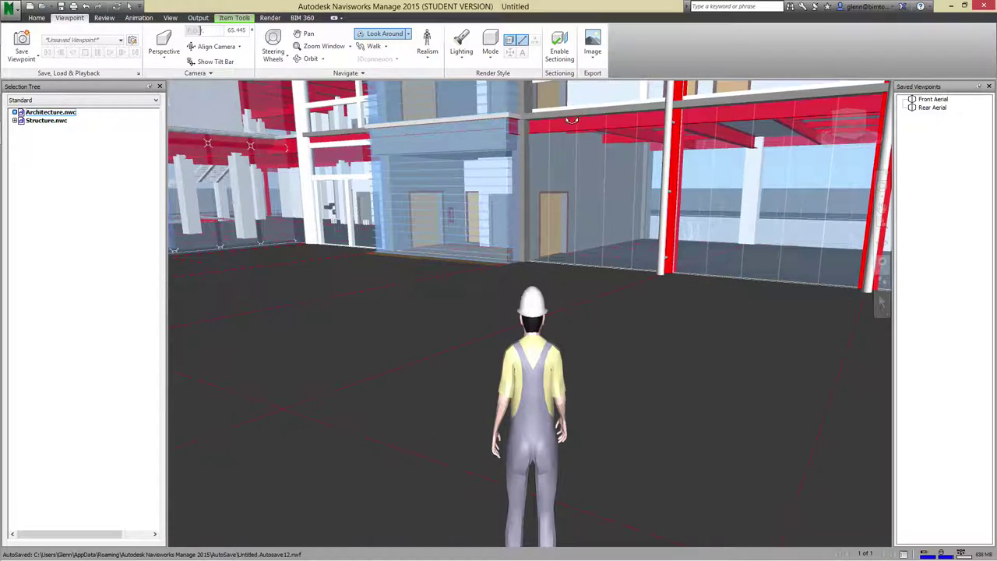
Toggle the third-person avatar off and on again, then walk while turning left
click(428, 58)
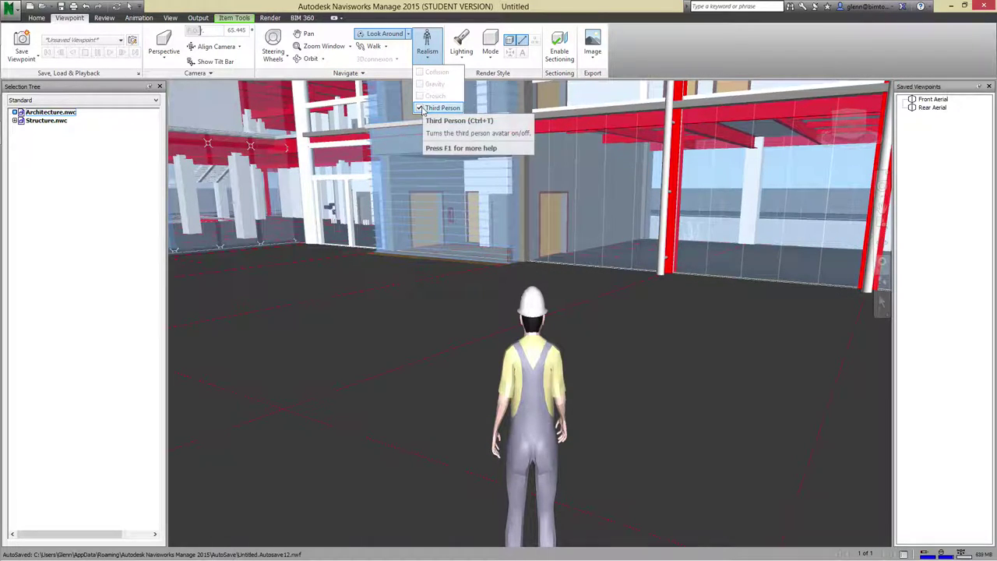
click(429, 291)
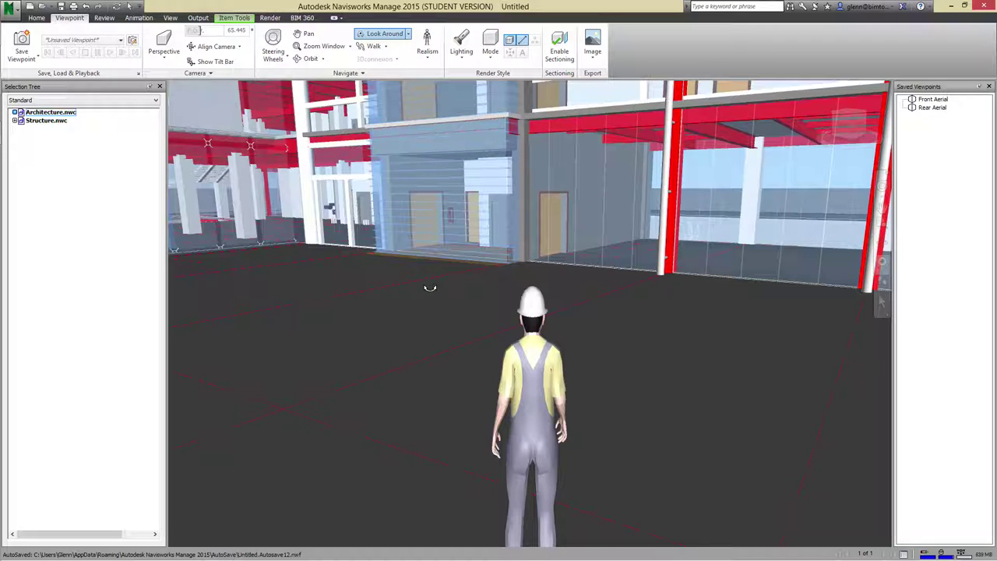
click(426, 56)
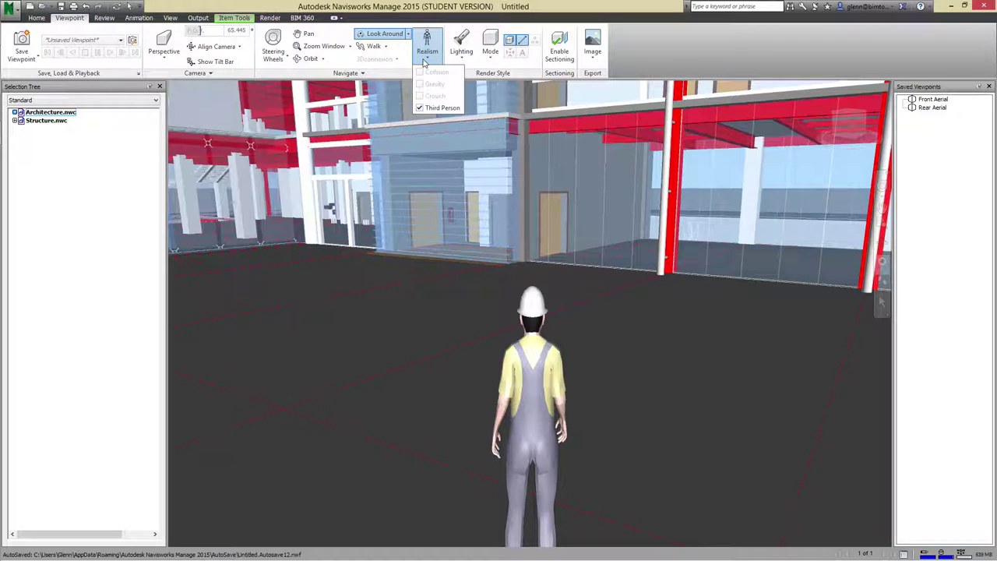
click(424, 109)
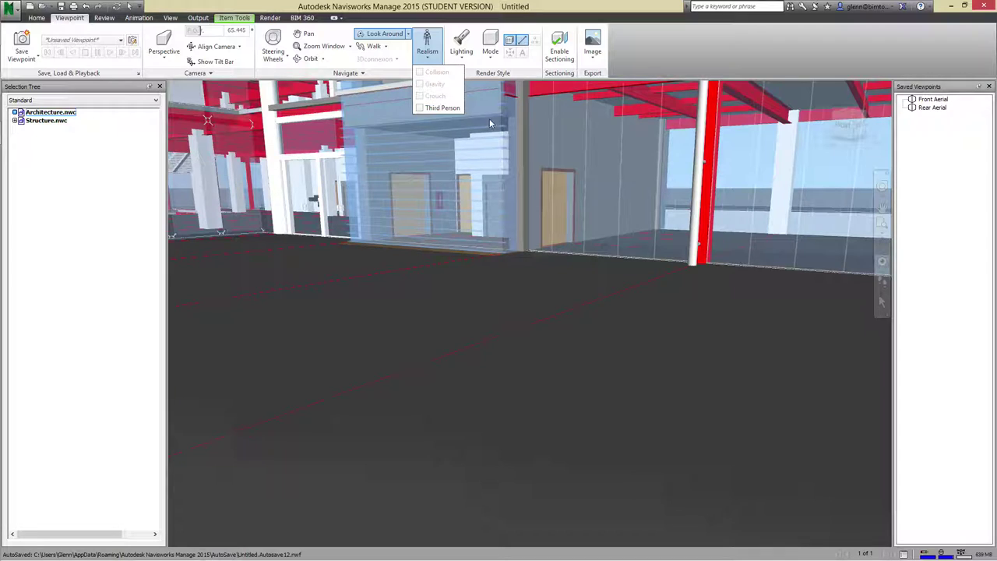
click(467, 150)
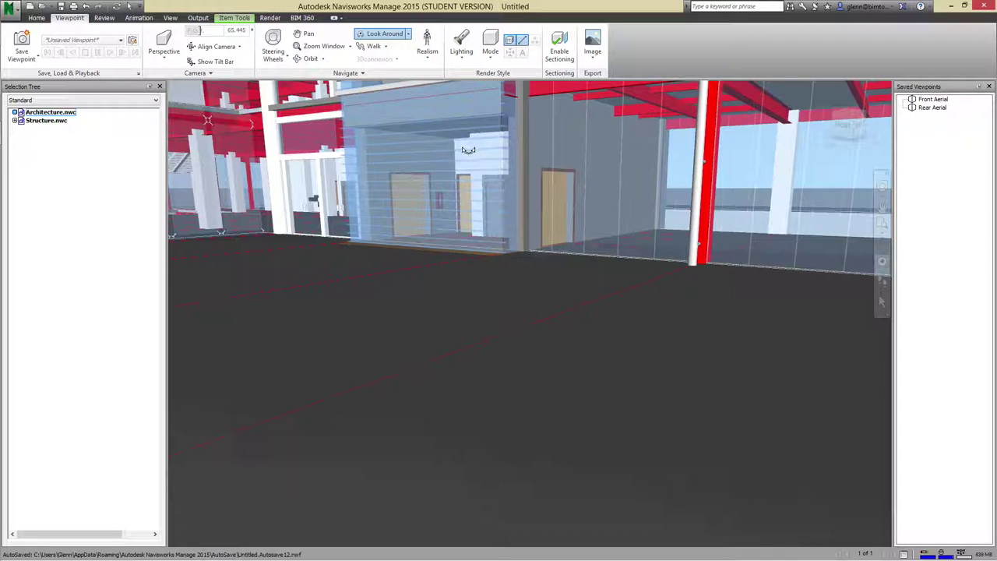
click(426, 54)
click(421, 108)
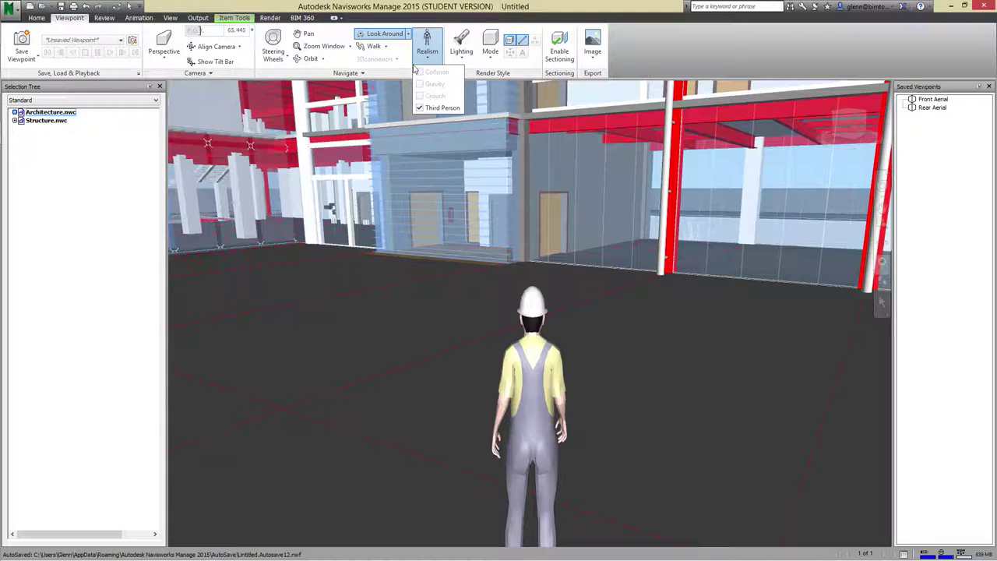
click(373, 47)
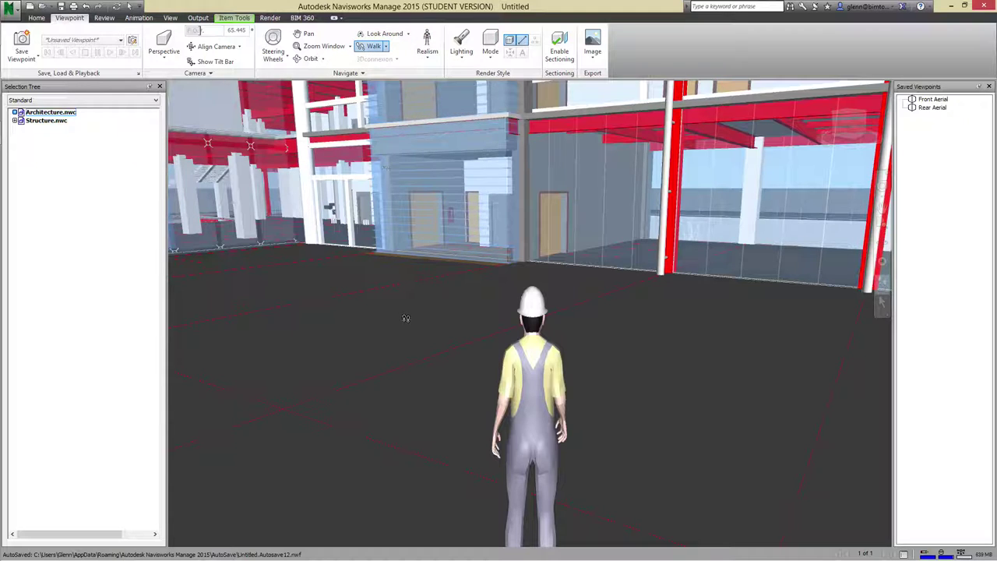
drag(406, 336, 544, 251)
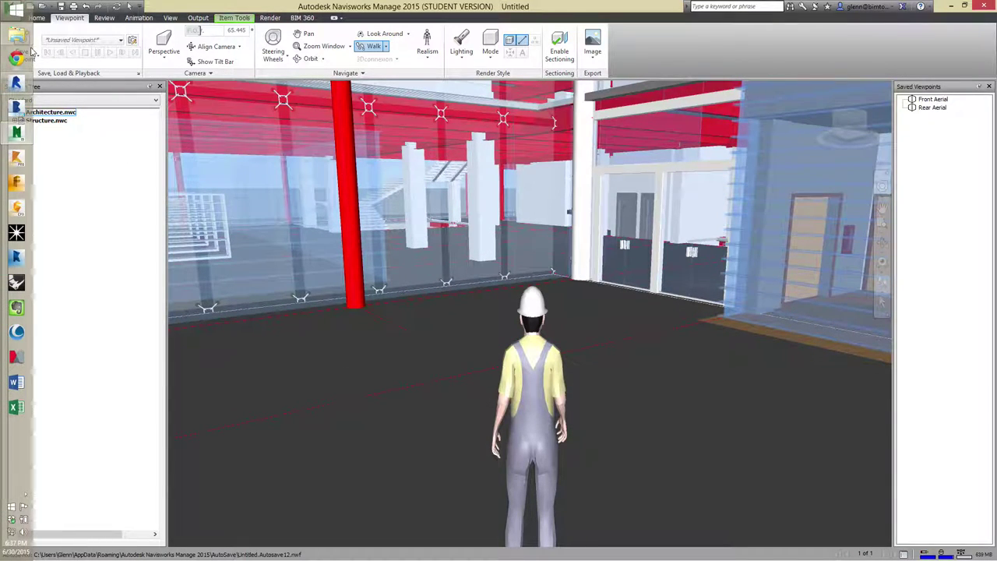
Save the avatar's lobby view as a viewpoint named Front Entry
click(37, 48)
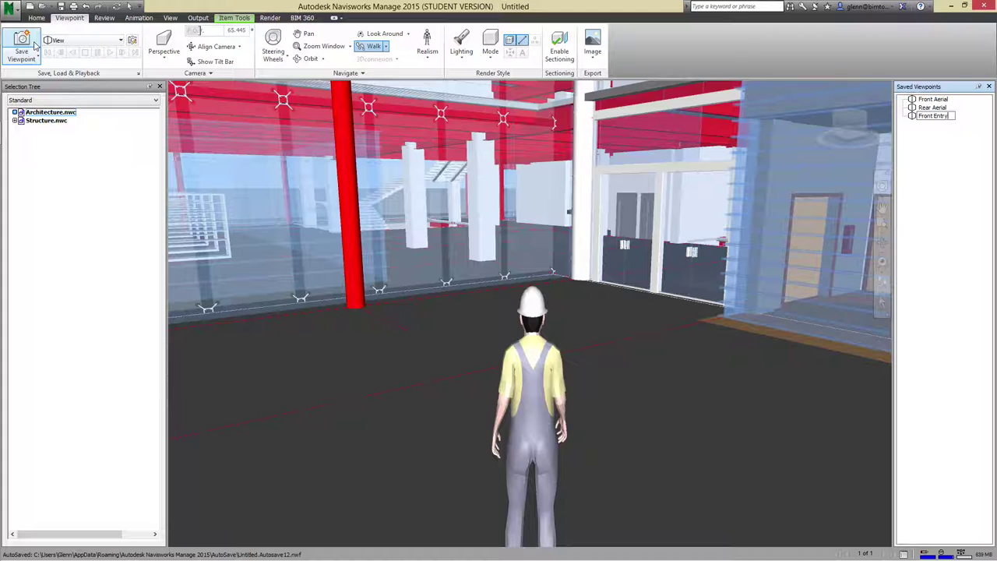
key(Return)
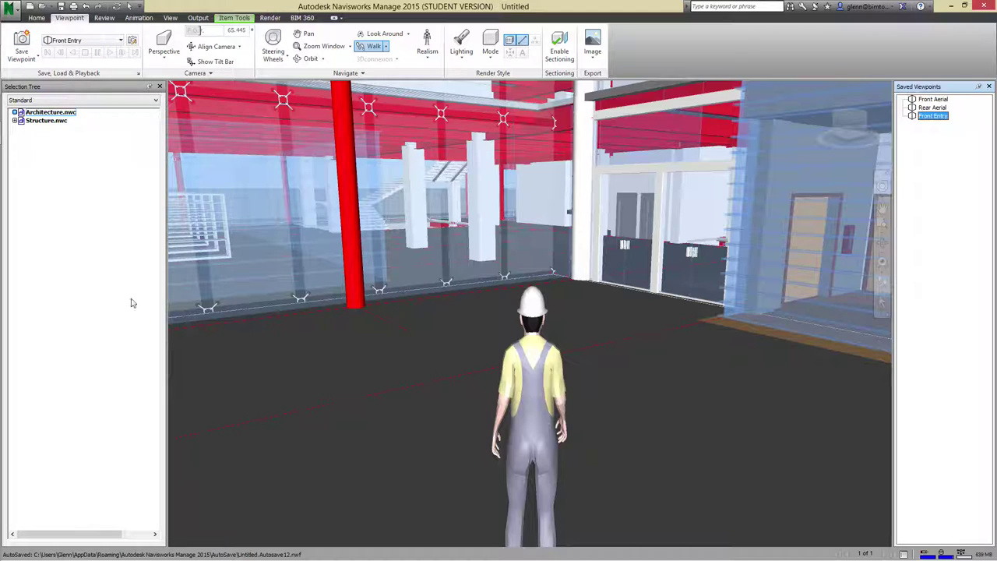
click(433, 60)
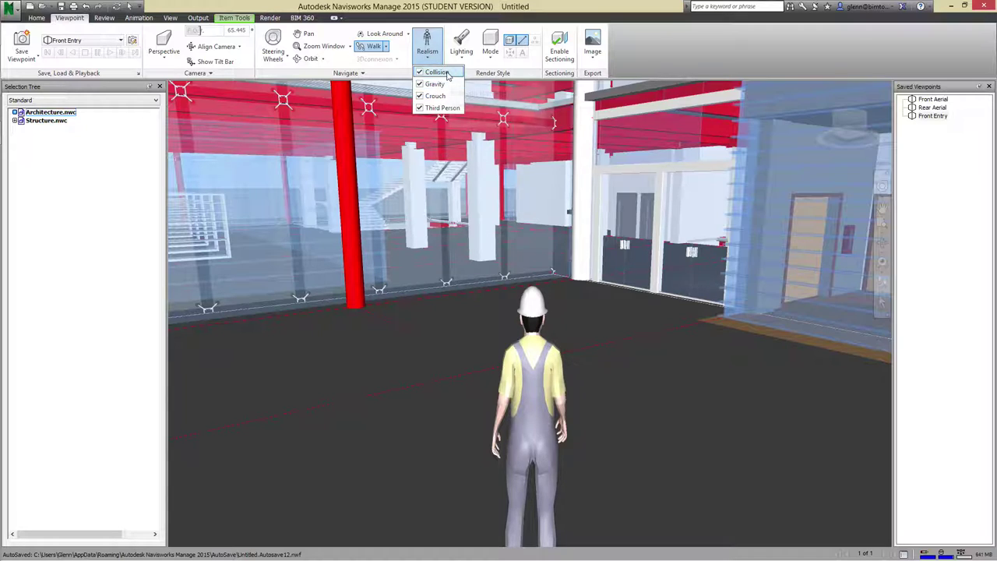
click(421, 452)
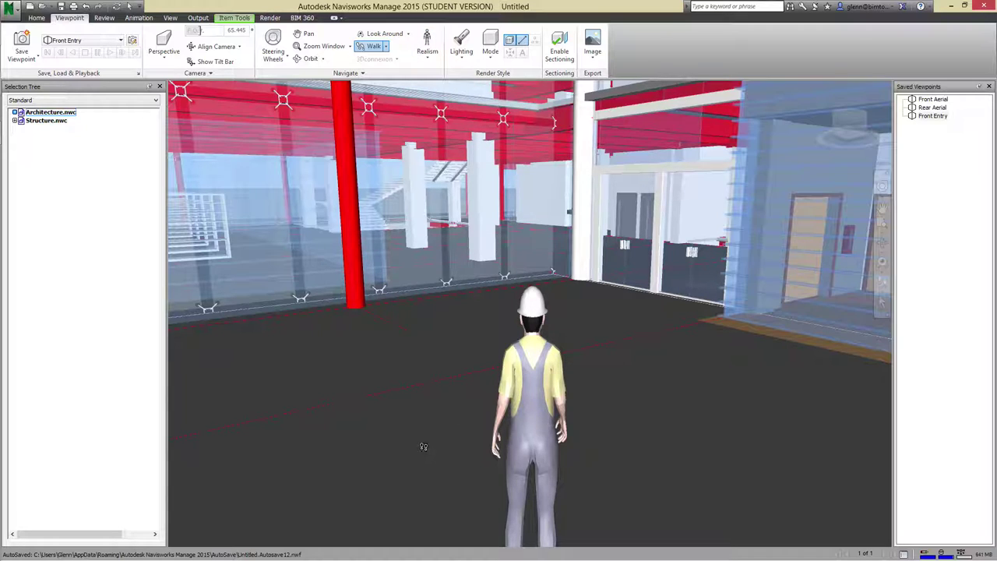
Walk toward the lobby elevators and save a new viewpoint, starting its name 'Elevator Lobby'
drag(592, 344, 579, 327)
drag(538, 376, 620, 386)
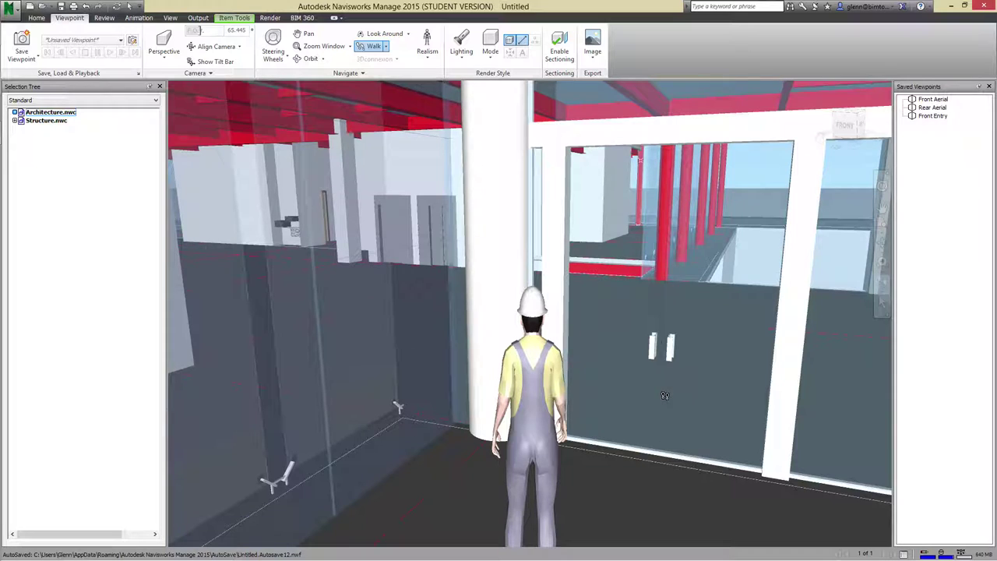
drag(663, 375, 384, 323)
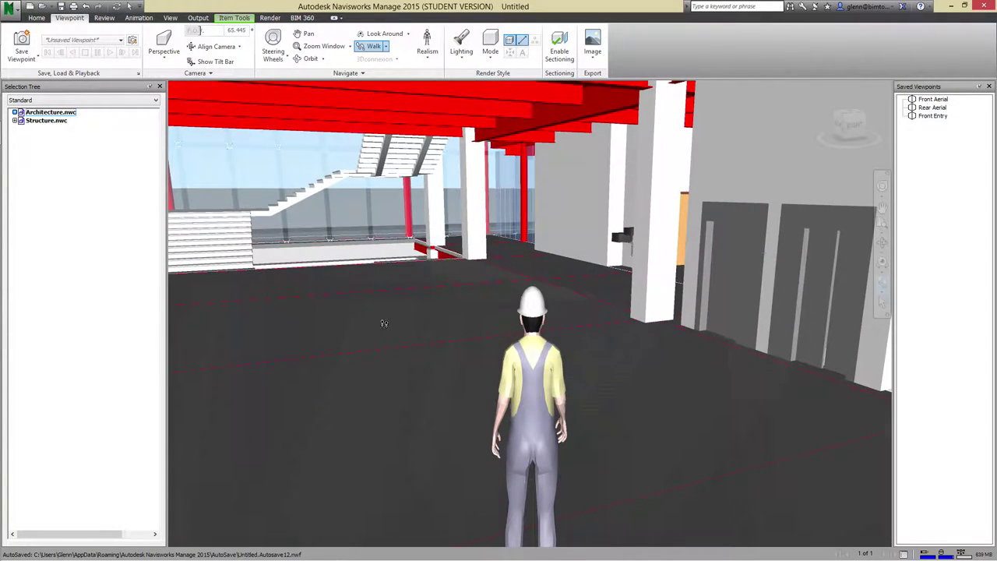
click(21, 56)
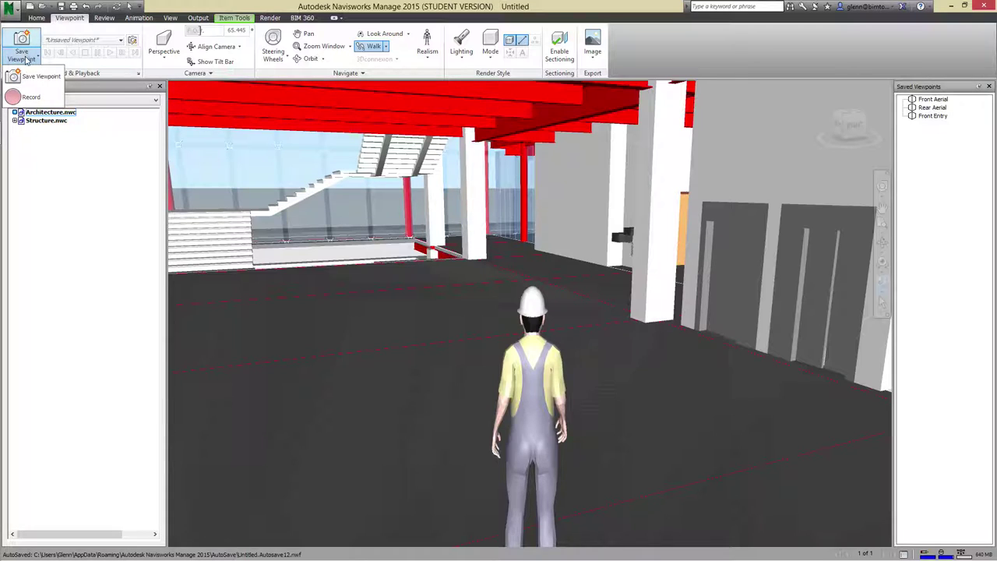
click(33, 75)
text(Elevator Lobby)
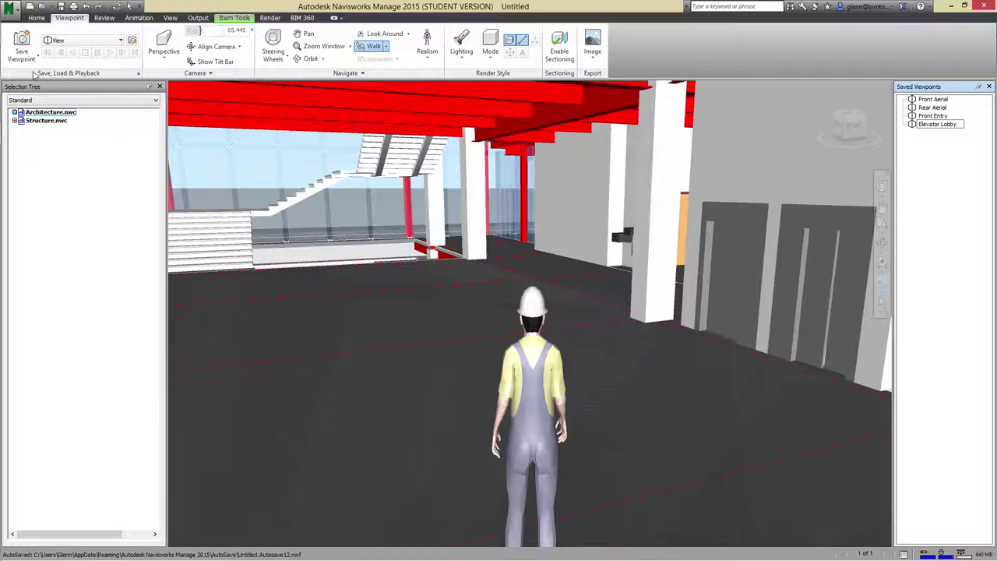
Commit the Elevator Lobby name, walk to the shelves and save viewpoint 'Gift Shop'
key(Return)
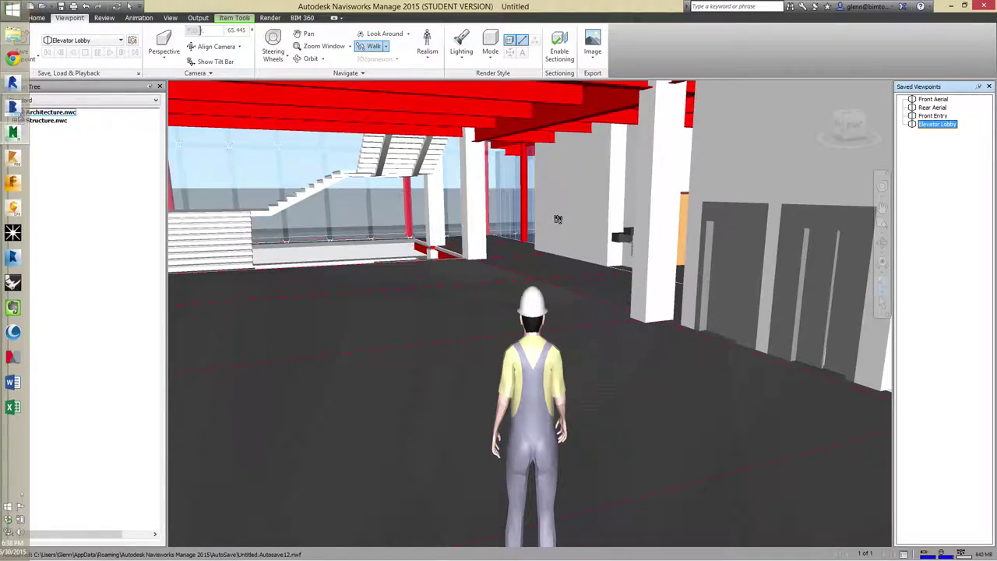
click(532, 257)
drag(532, 257, 446, 192)
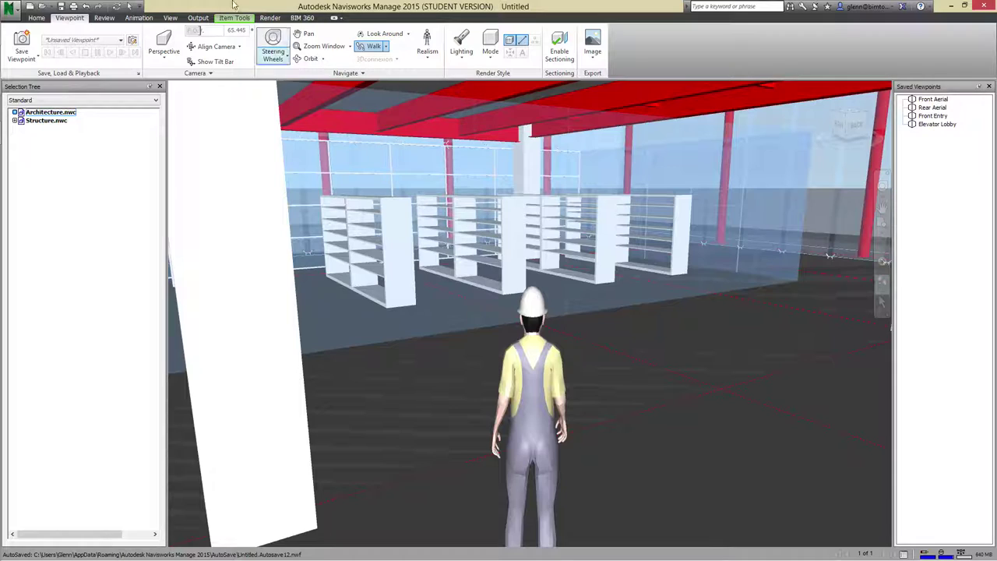
click(14, 60)
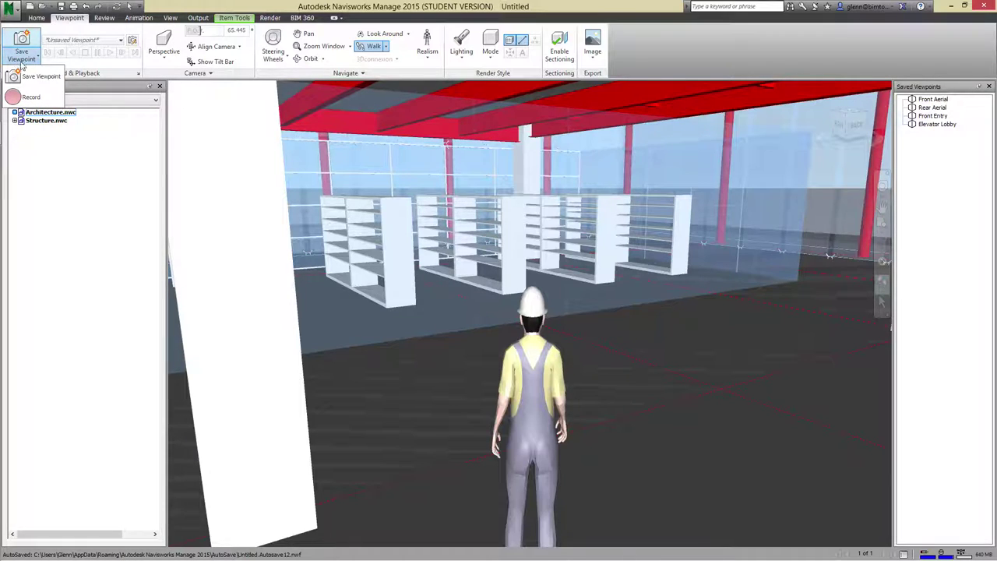
click(35, 75)
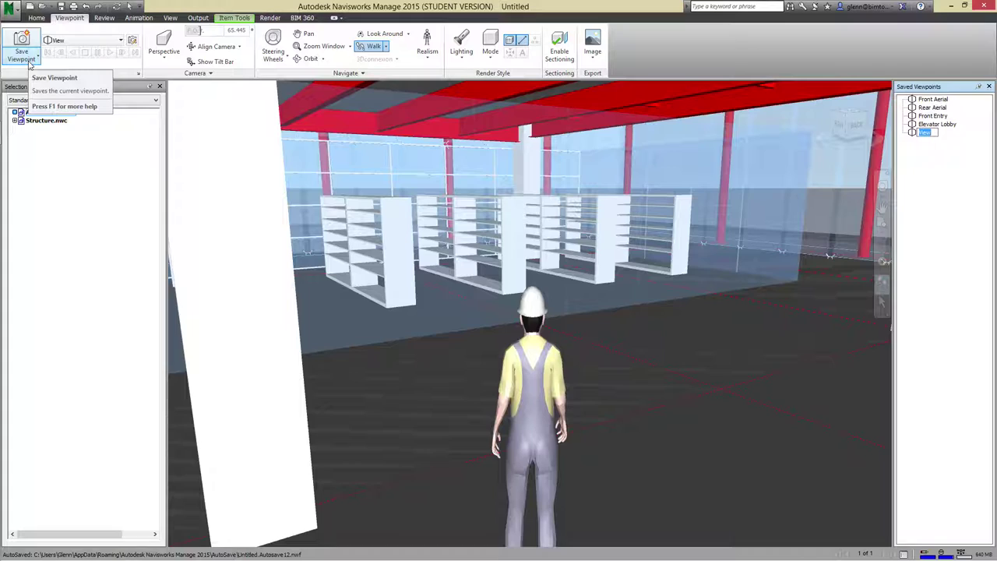
text(Gift Shop)
key(Return)
drag(610, 353, 760, 352)
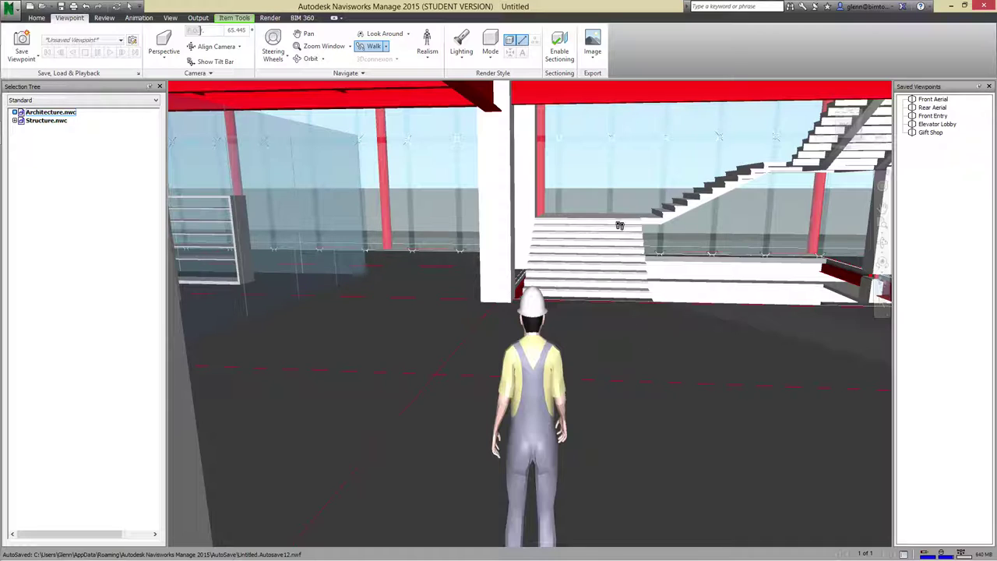
Enable collision, gravity and crouch, then walk past the stairs and turn toward the cafe seating
click(427, 53)
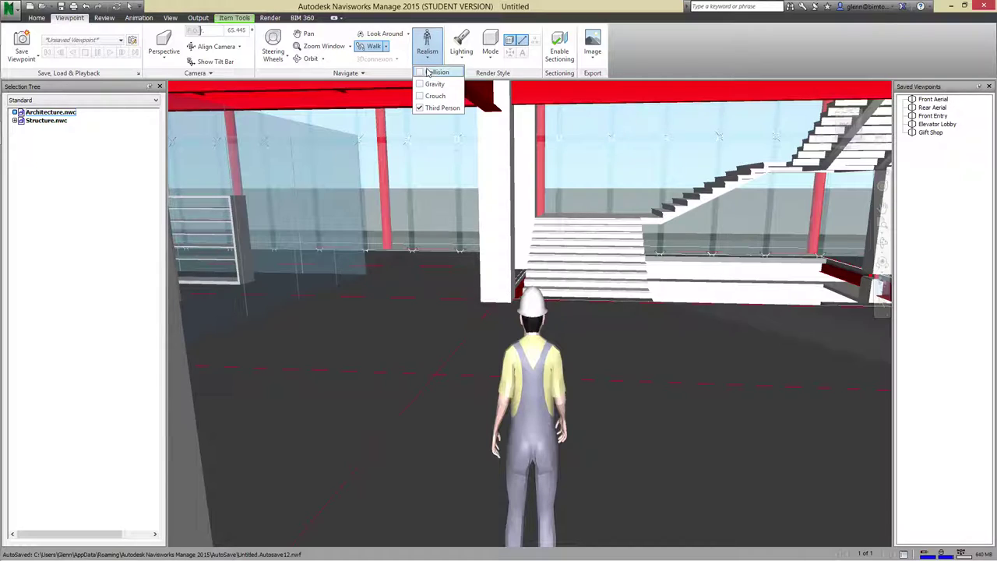
click(433, 71)
click(424, 96)
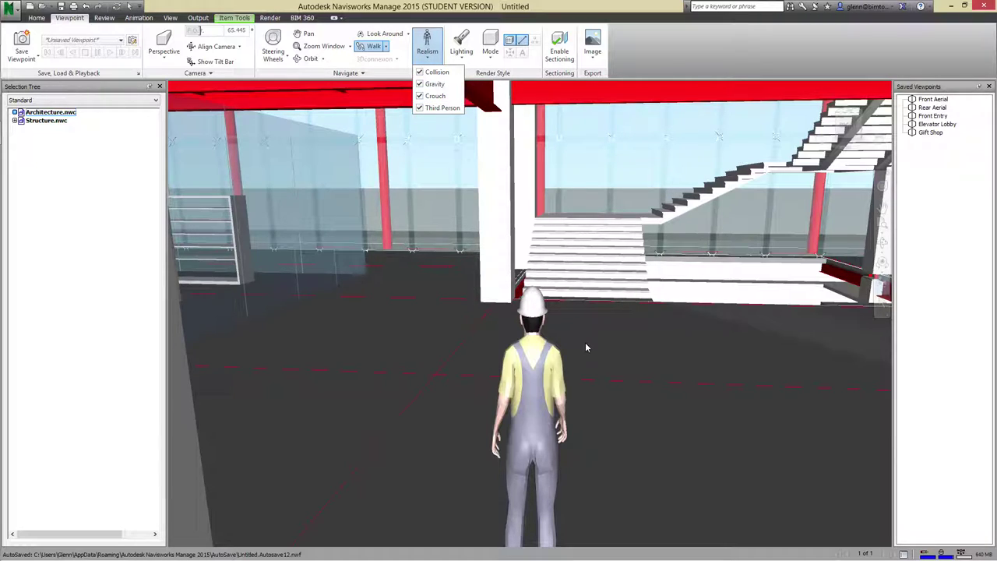
click(642, 328)
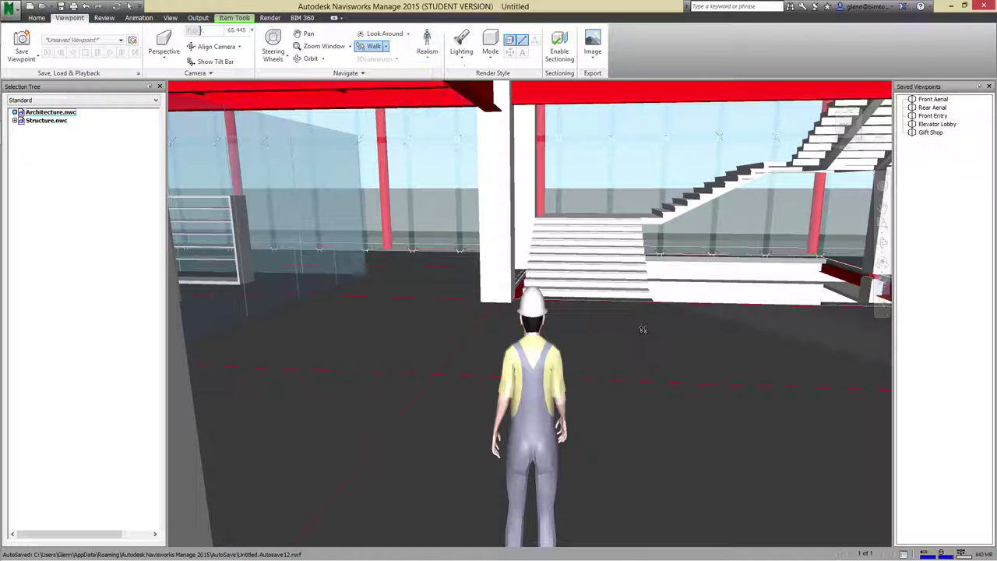
drag(588, 258, 695, 188)
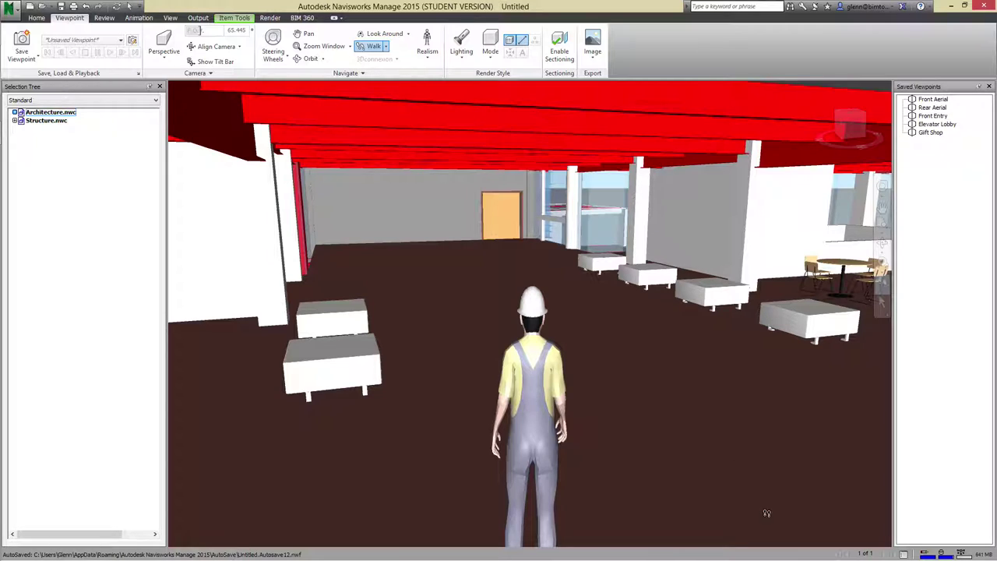
drag(706, 398, 823, 382)
Save the view over the cafe tables as viewpoint 'Cafe', then walk deeper into the cafe
click(19, 49)
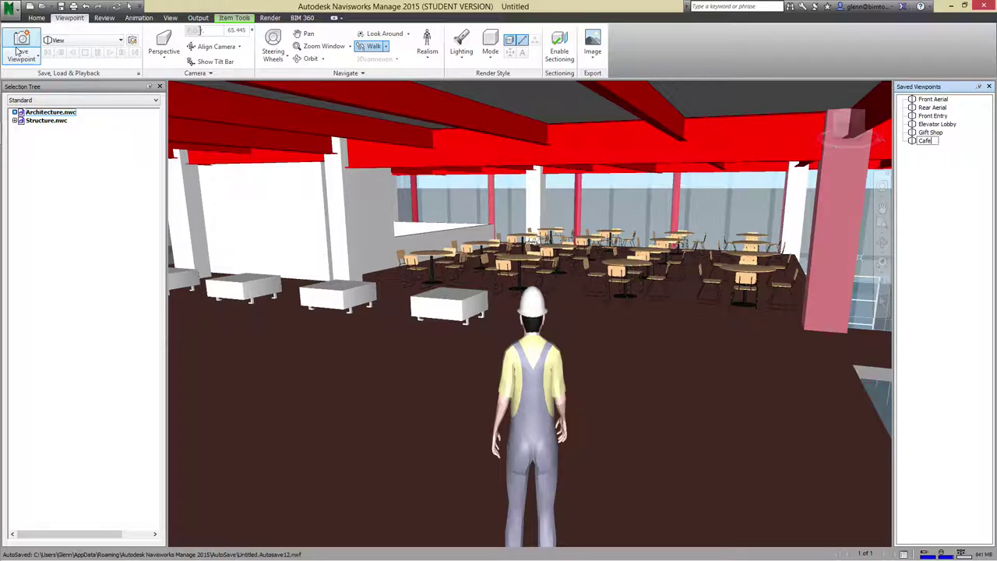
click(416, 383)
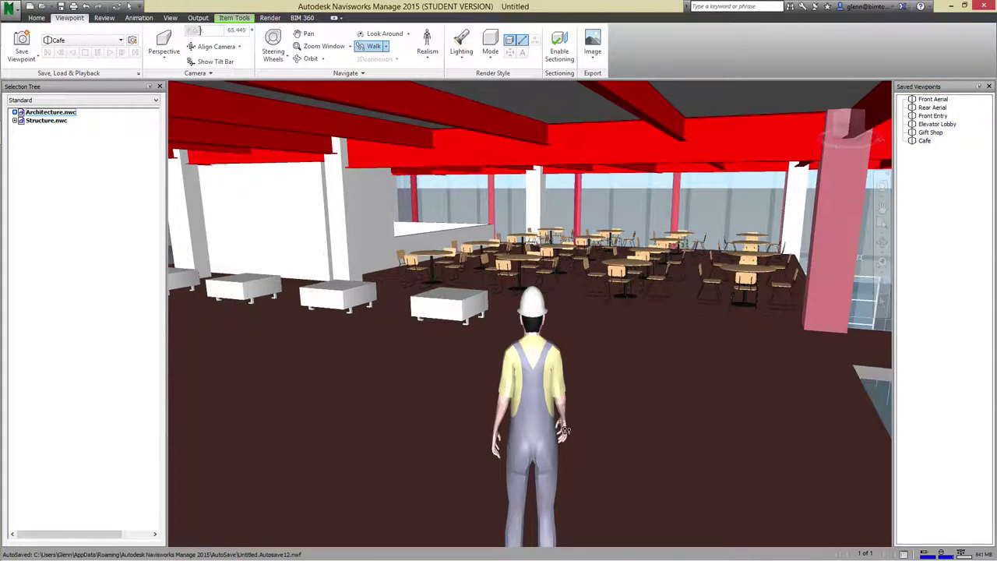
drag(521, 400, 479, 327)
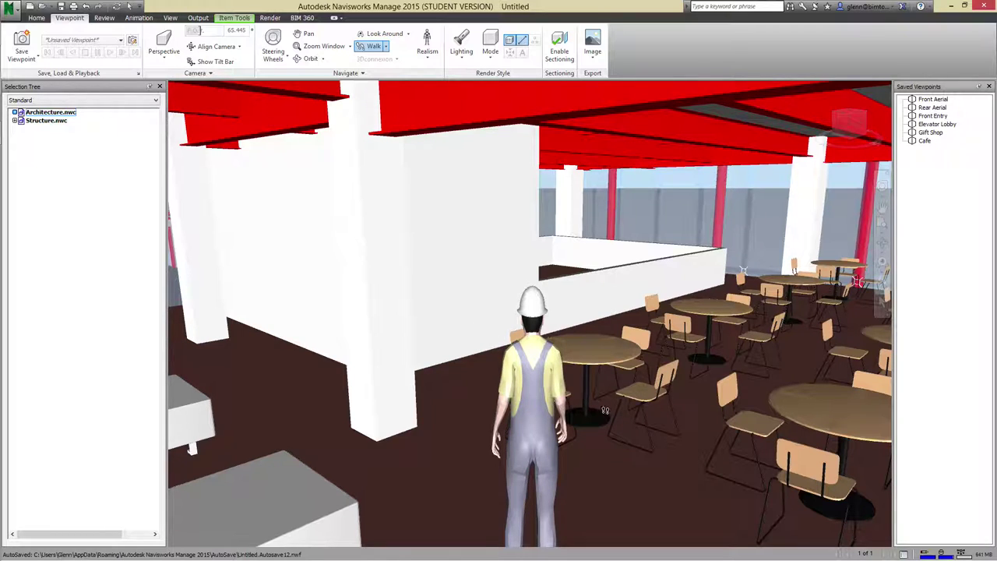
Turn the walk view across the cafe tables and back toward the elevator lobby
drag(662, 415, 450, 355)
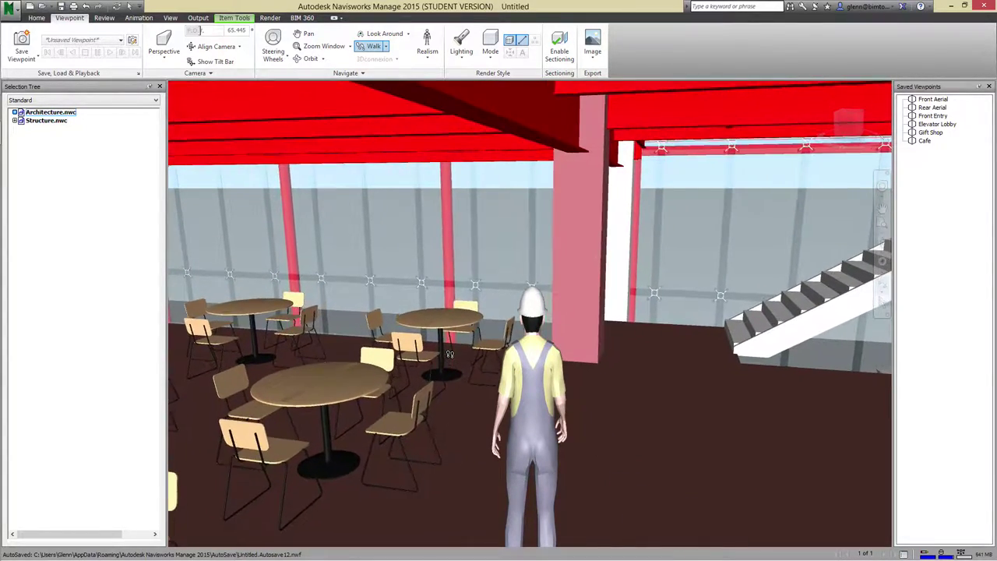
drag(427, 352, 738, 323)
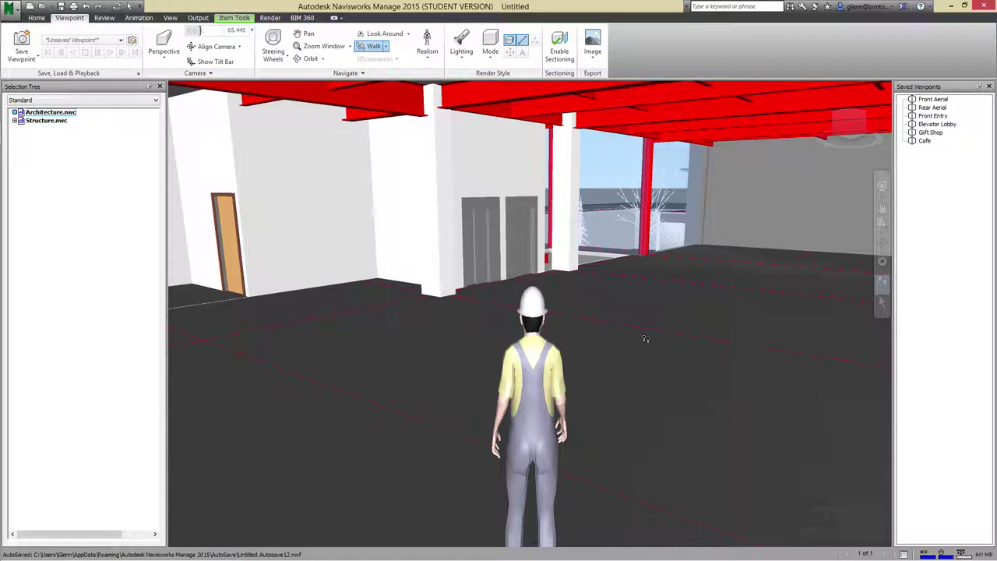
click(496, 61)
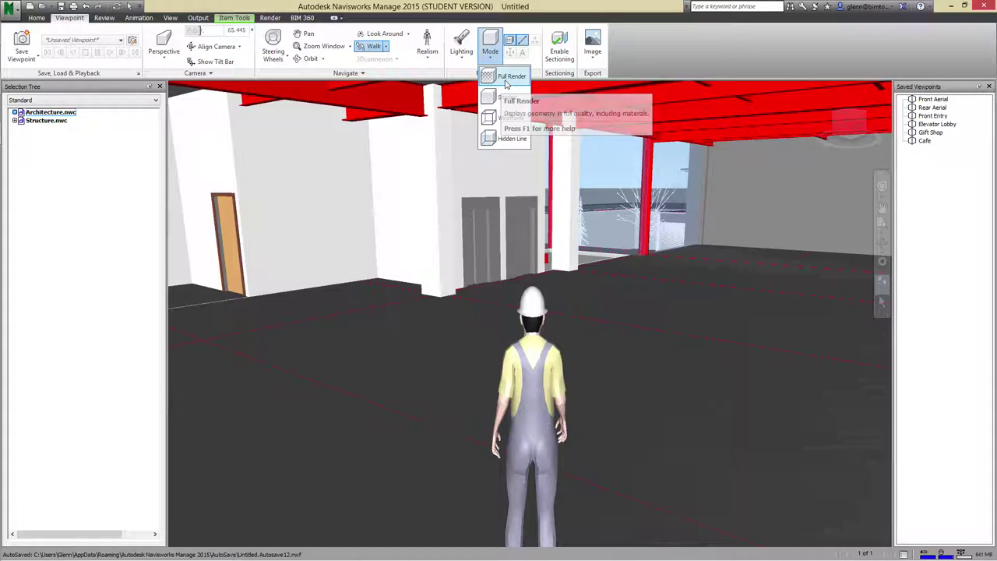
Switch the Render Style mode to Full Render so materials are displayed
click(504, 79)
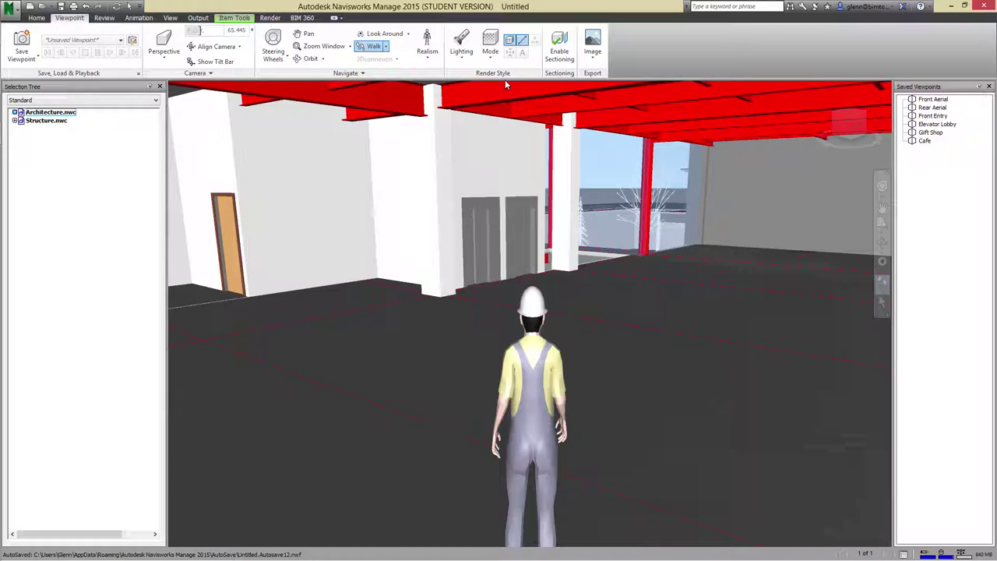
click(269, 18)
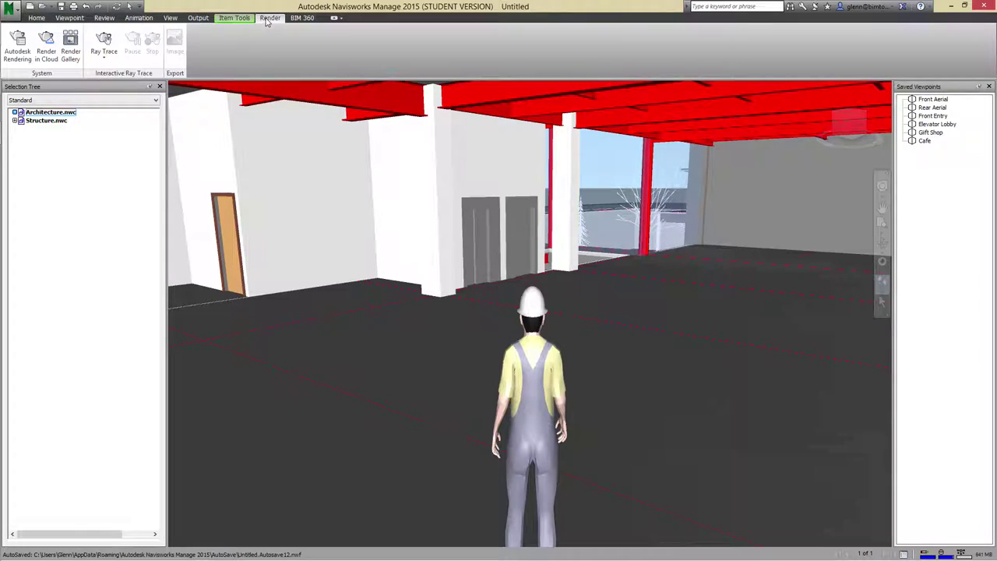
Open the Autodesk Rendering materials library at Flooring > Stone
click(29, 52)
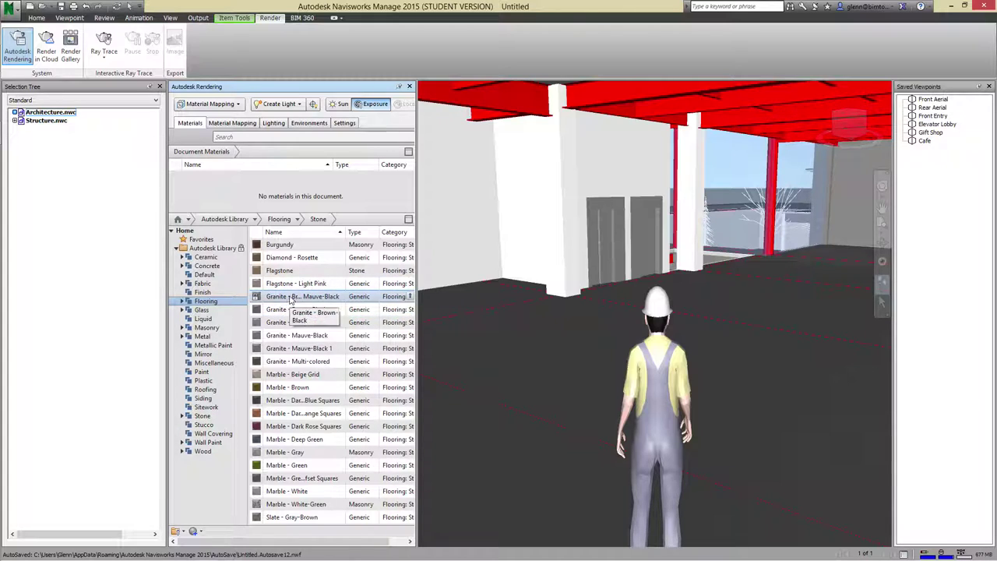
Drag the Flagstone material onto the wall around the elevator doors
drag(339, 271, 603, 159)
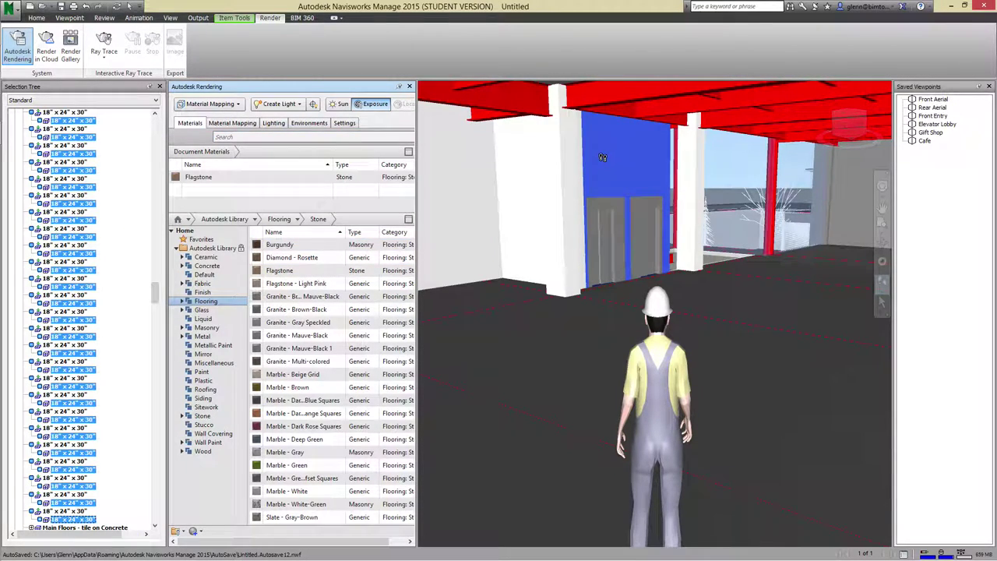
drag(301, 259, 511, 204)
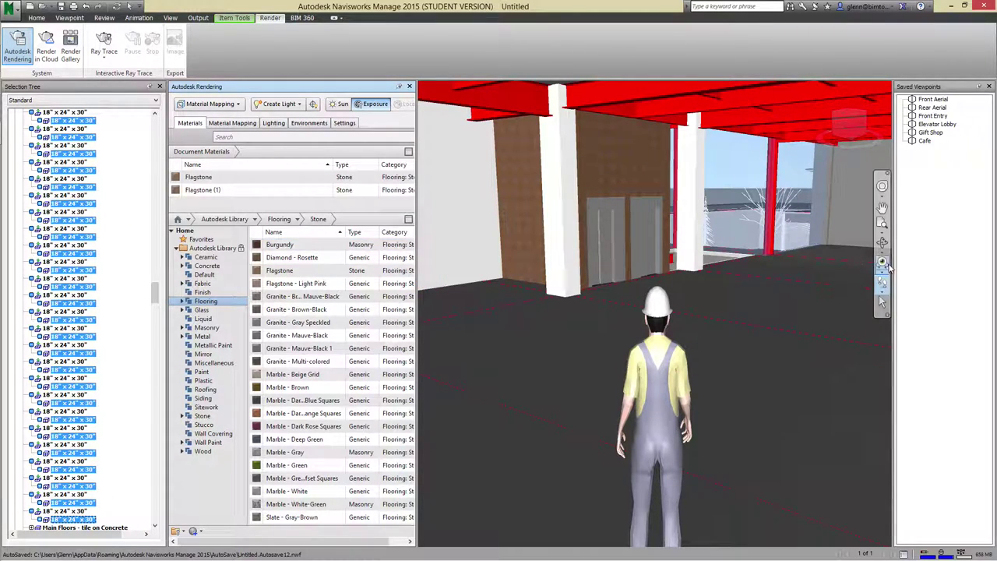
drag(878, 296, 518, 195)
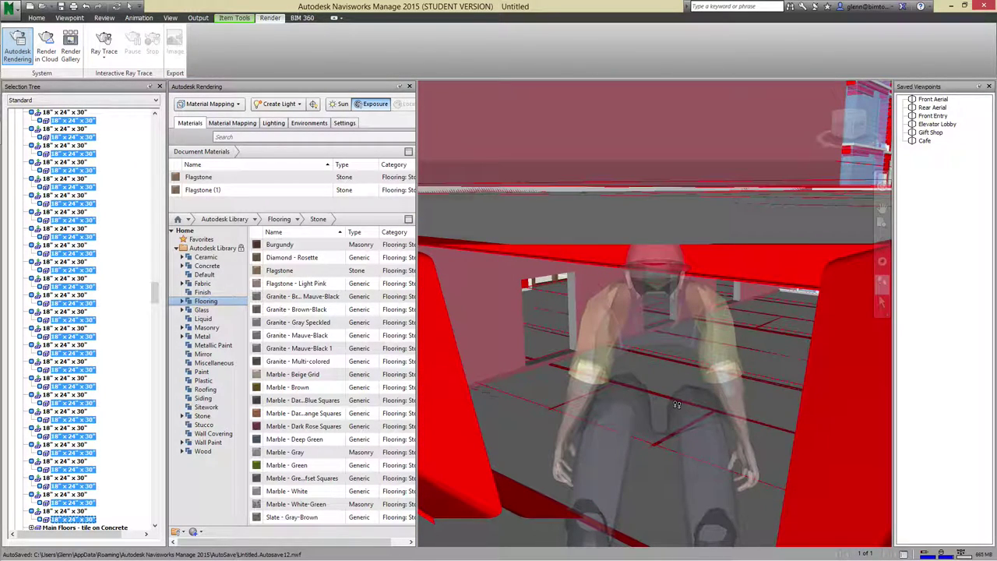
Step forward and back, then return to the Elevator Lobby saved viewpoint
key(Up)
key(Up)
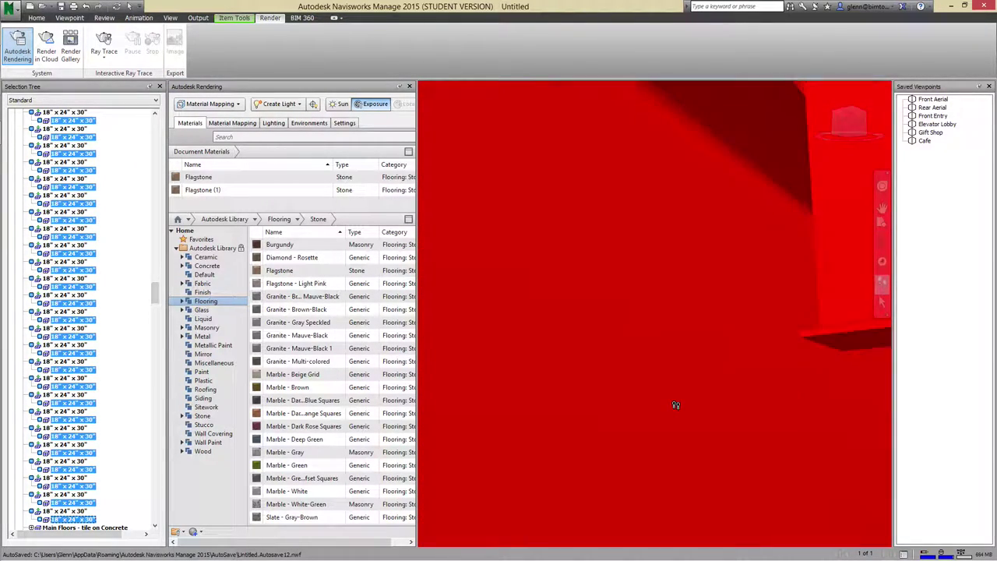
key(Down)
click(932, 124)
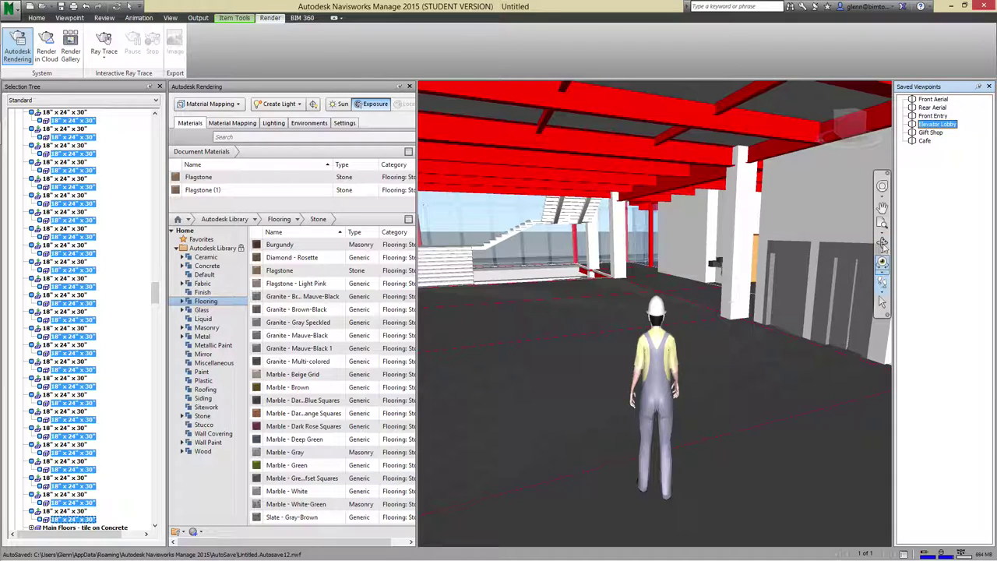
Look around to the elevators and apply Flagstone - Light Pink to the partition wall
click(881, 264)
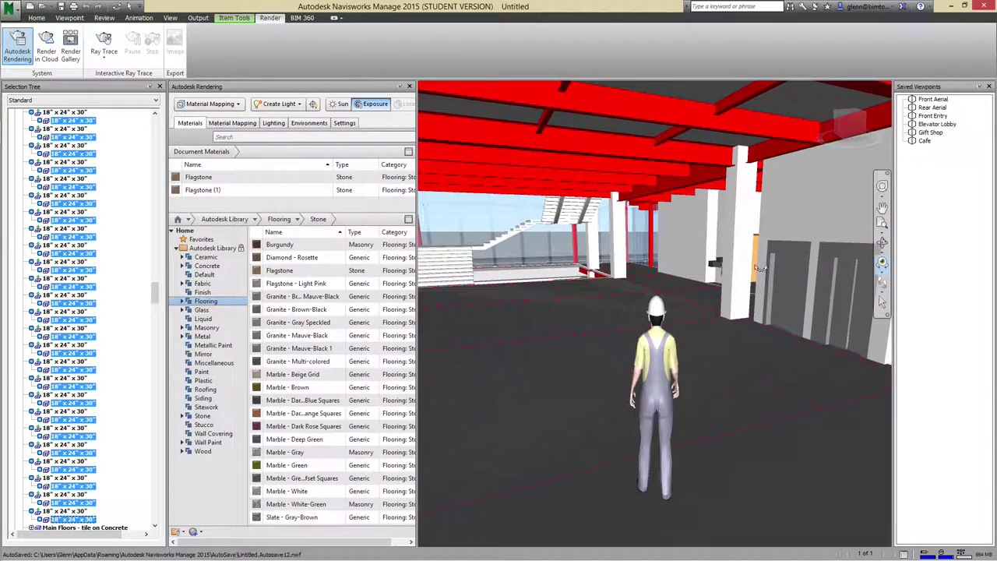
drag(866, 291, 445, 306)
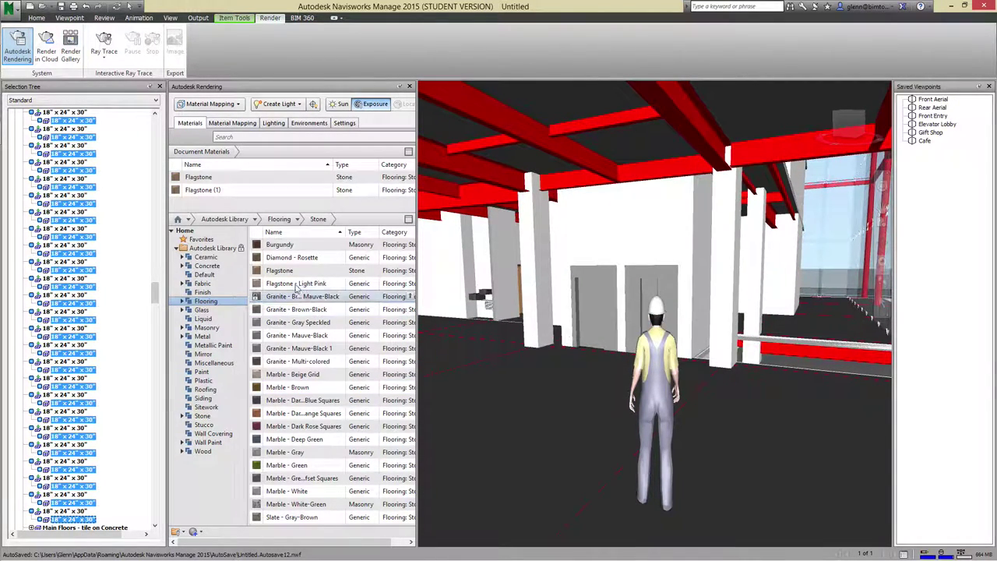
drag(296, 283, 585, 241)
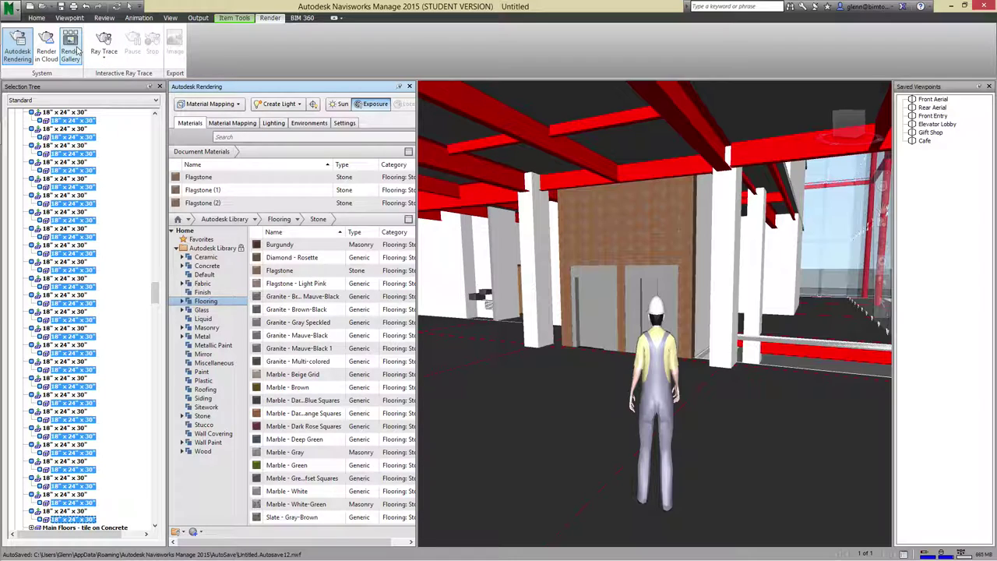
click(107, 67)
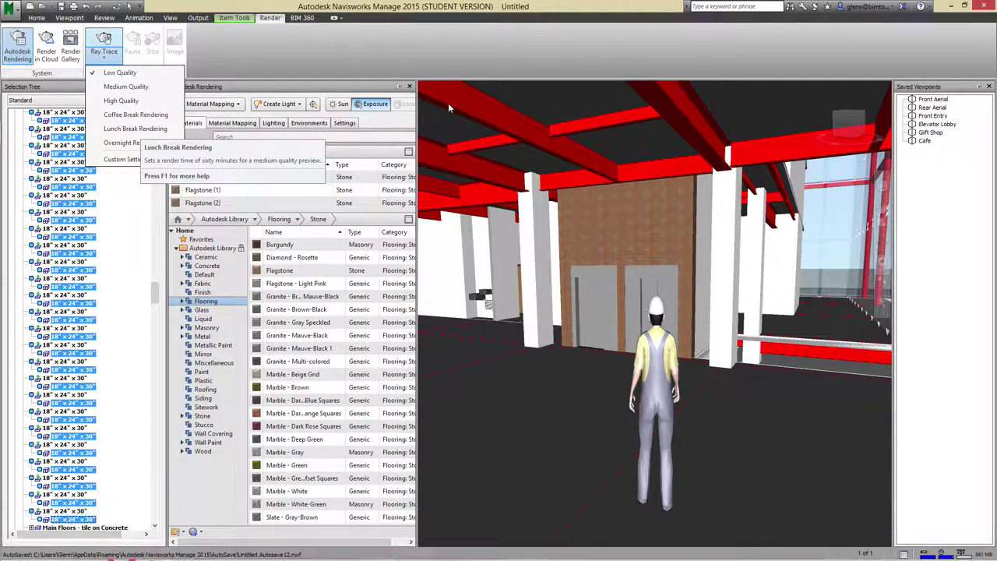
Preview Front Aerial, Front Entry, Elevator Lobby, Gift Shop and Cafe, ending on Front Entry
click(228, 49)
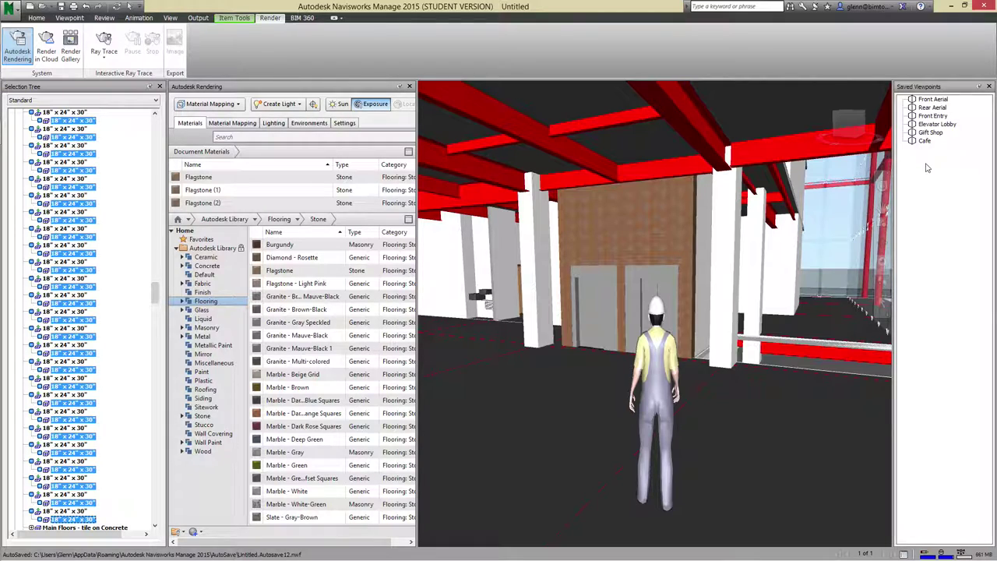
click(933, 100)
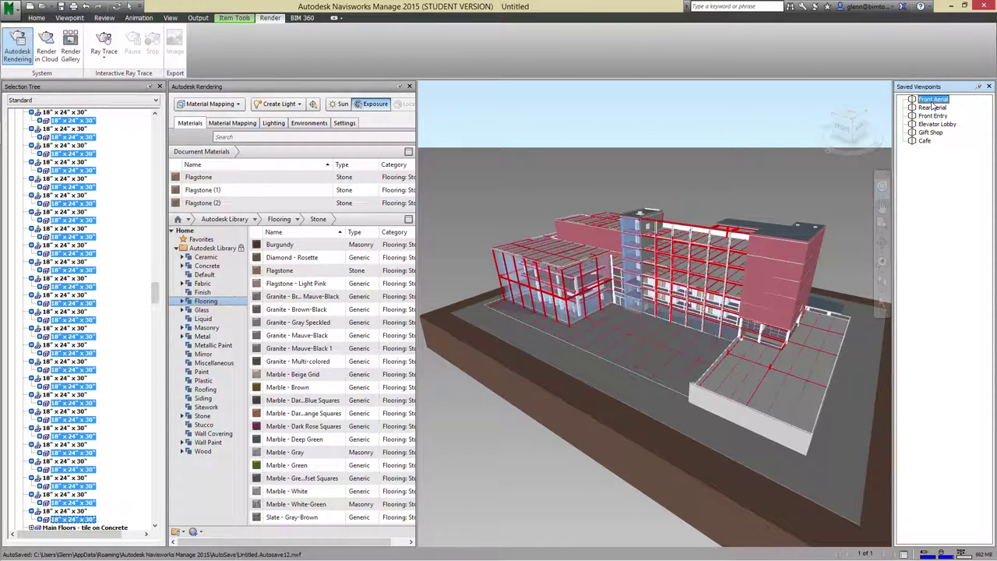
click(933, 116)
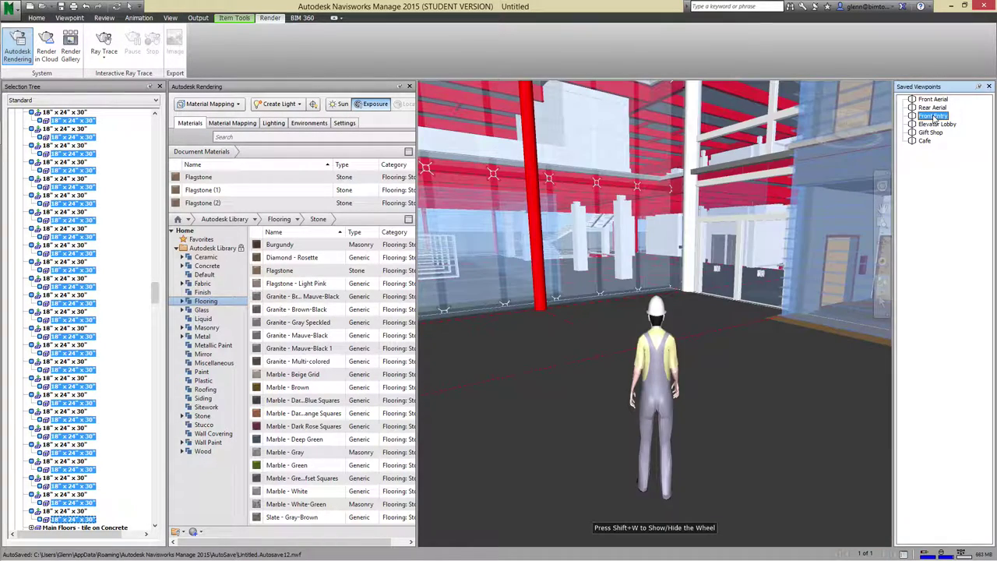
click(934, 125)
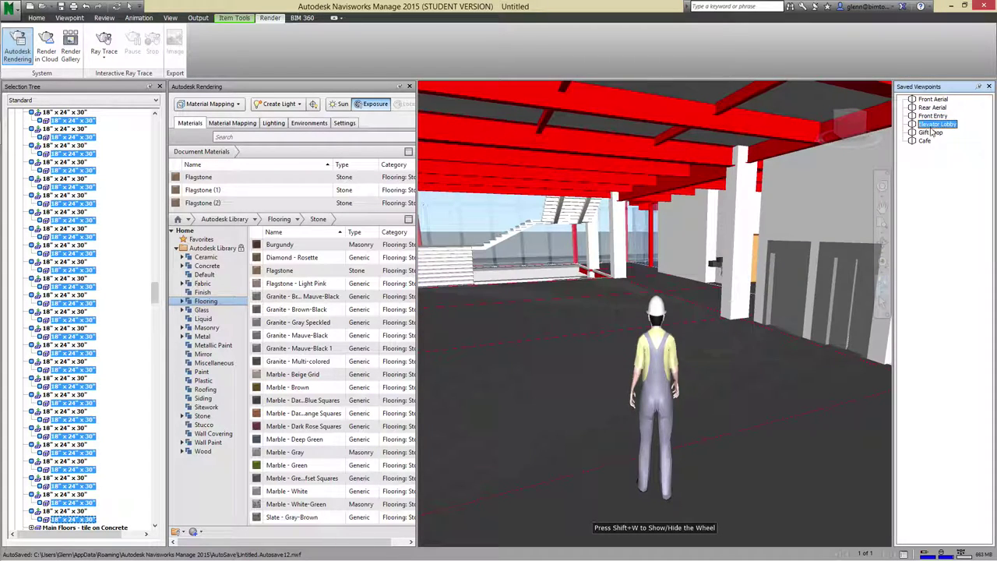
click(931, 132)
click(930, 142)
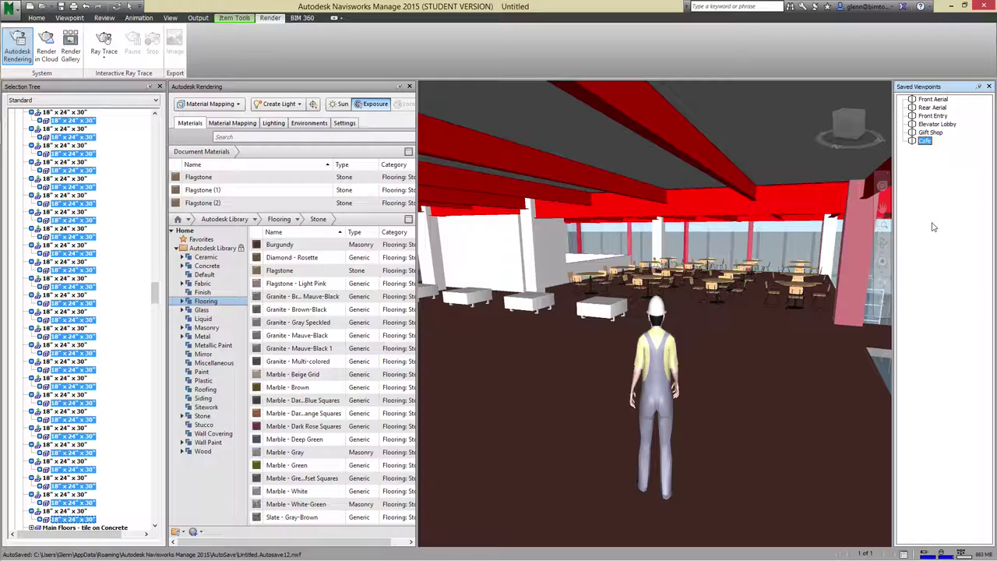
click(930, 116)
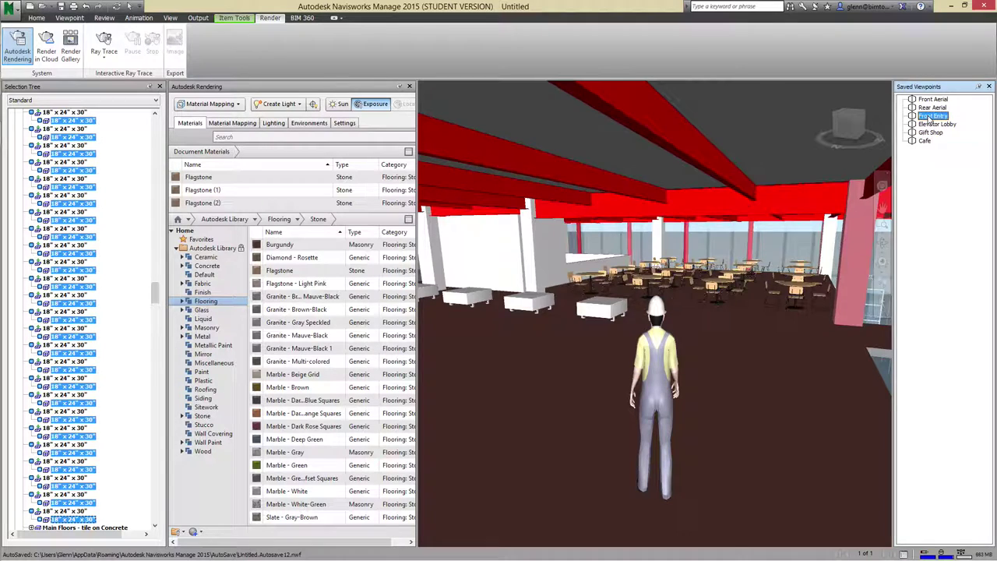
click(146, 18)
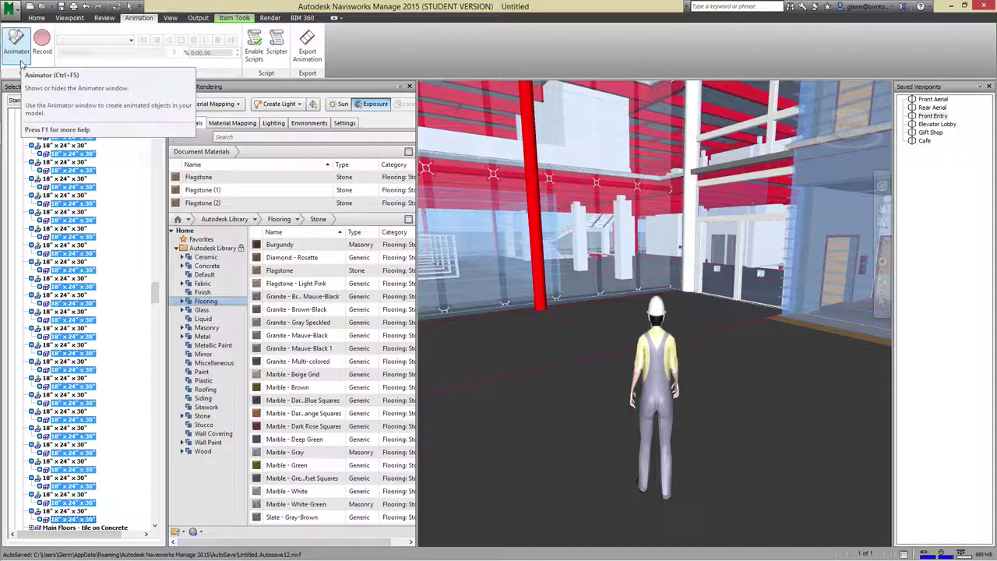
Close the Autodesk Rendering materials panel
click(410, 86)
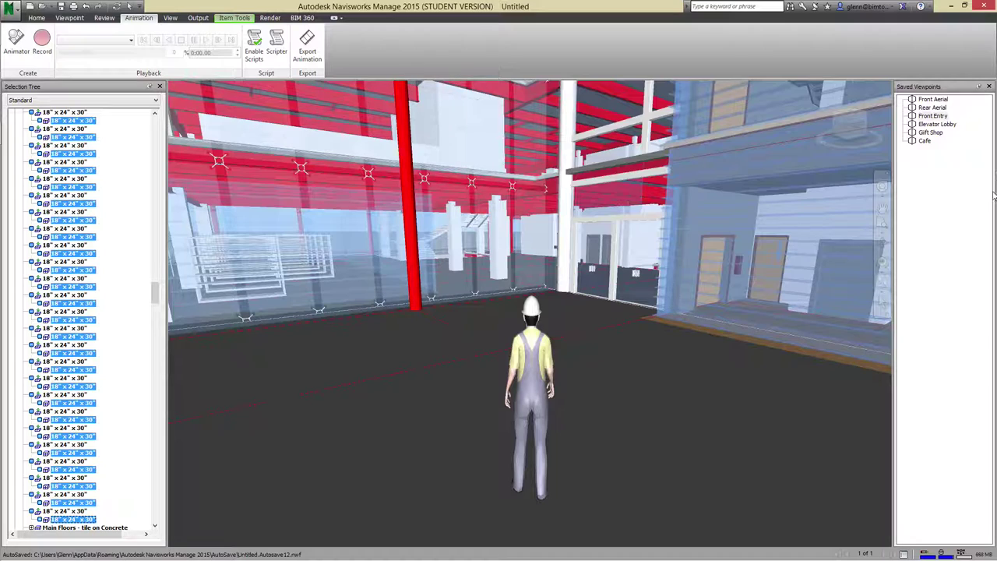
Bring up the context menu for the Front Entry saved viewpoint
right_click(922, 176)
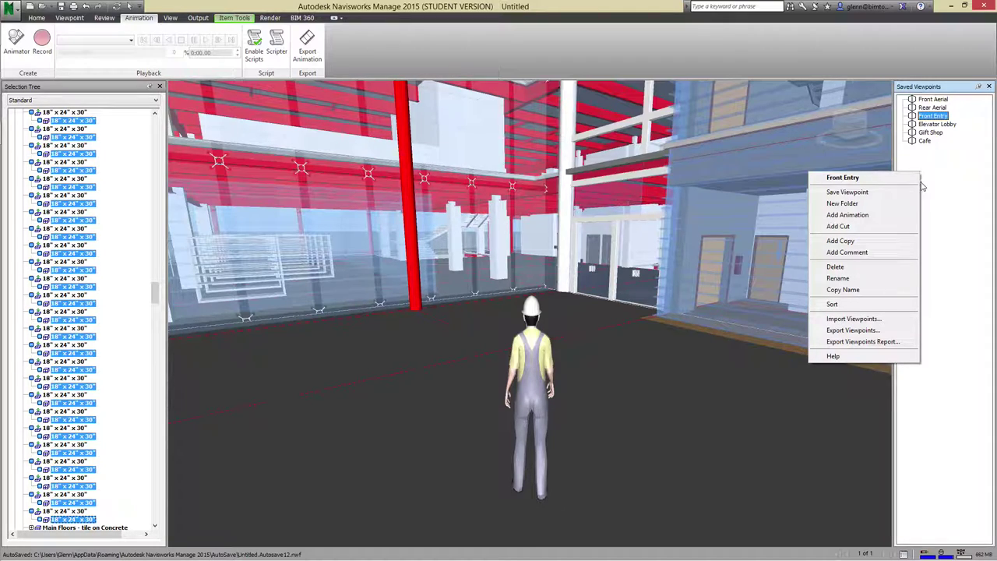
Add a viewpoint animation and name it 'Lobby Tour'
click(881, 214)
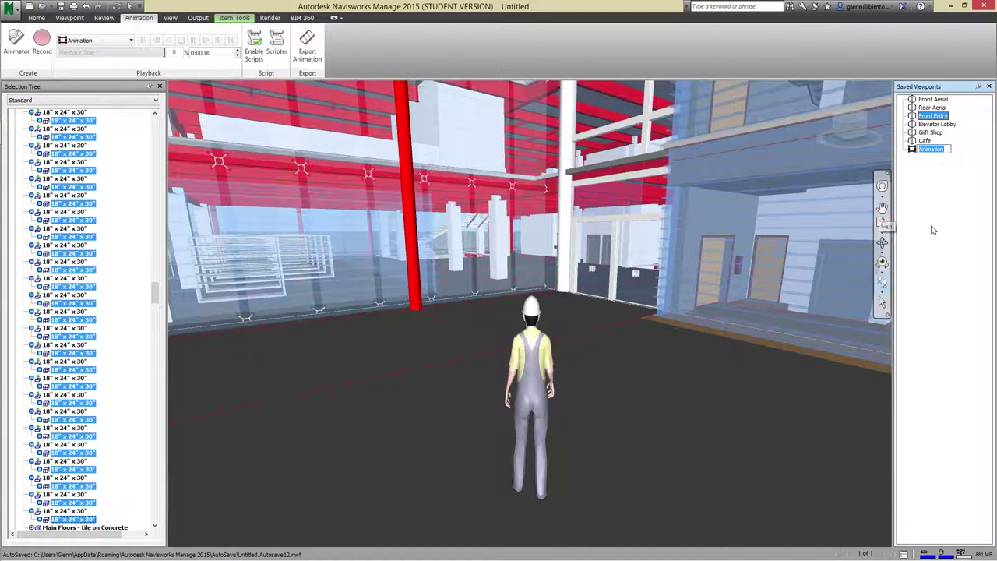
click(941, 161)
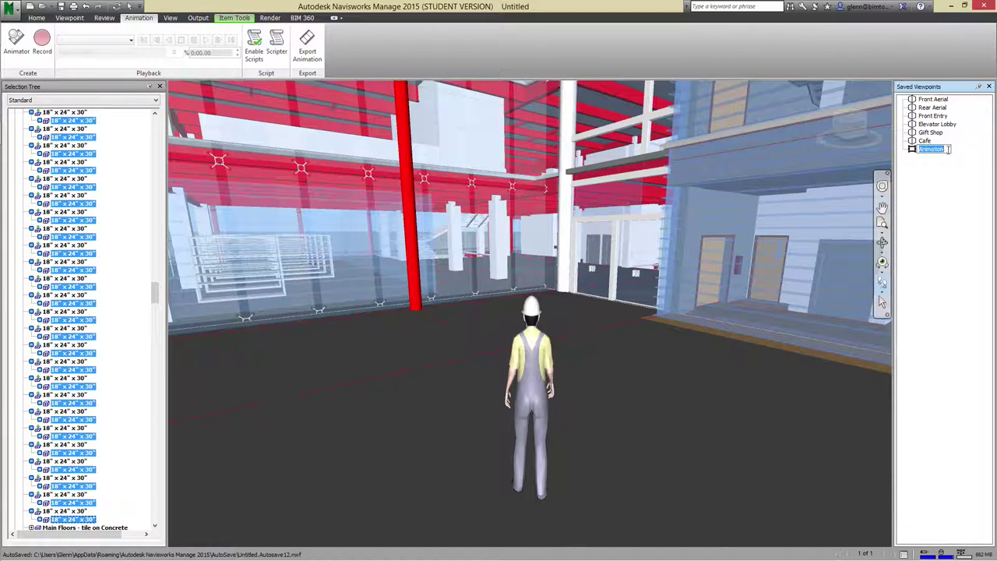
text(Lobby Tour)
click(927, 116)
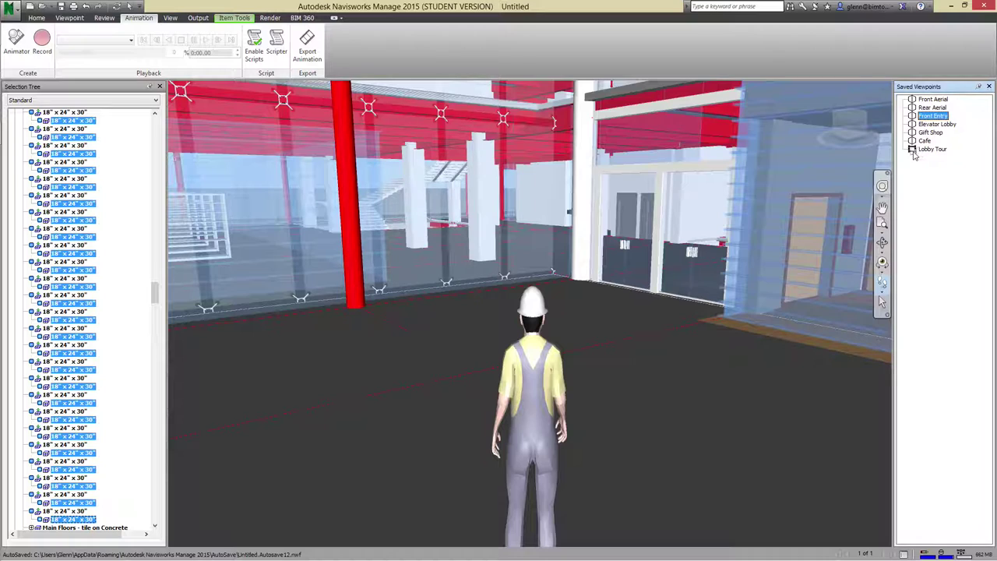
Drag Front Entry, Elevator Lobby, Gift Shop and Cafe into Lobby Tour, then select it
drag(913, 152, 915, 149)
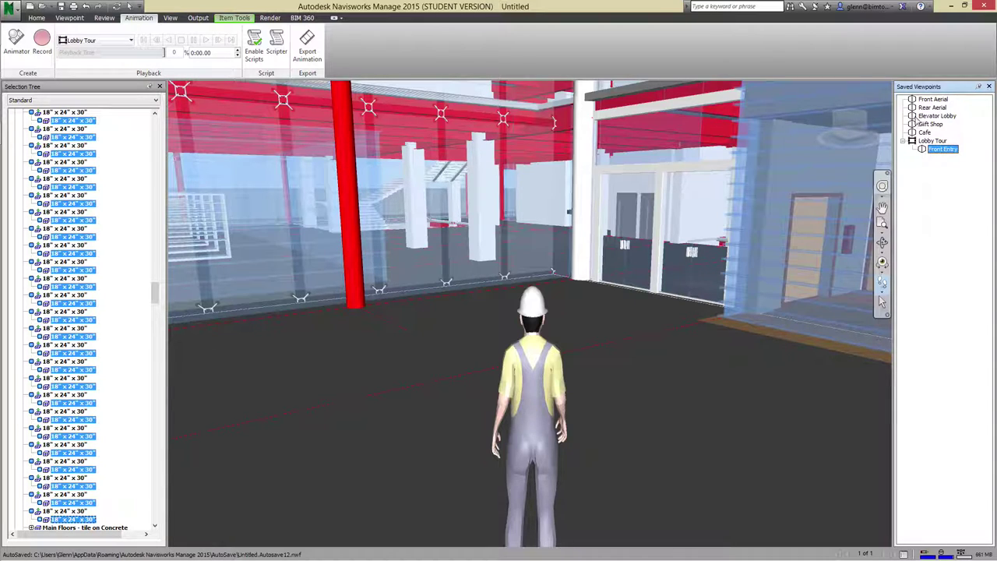
click(917, 116)
drag(916, 144, 916, 134)
click(914, 117)
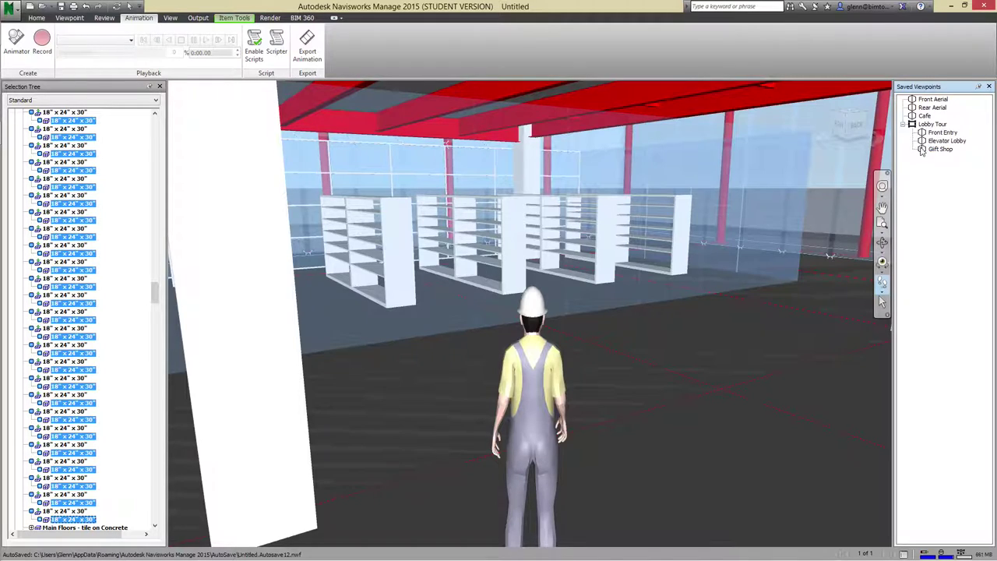
click(920, 116)
drag(922, 116, 930, 124)
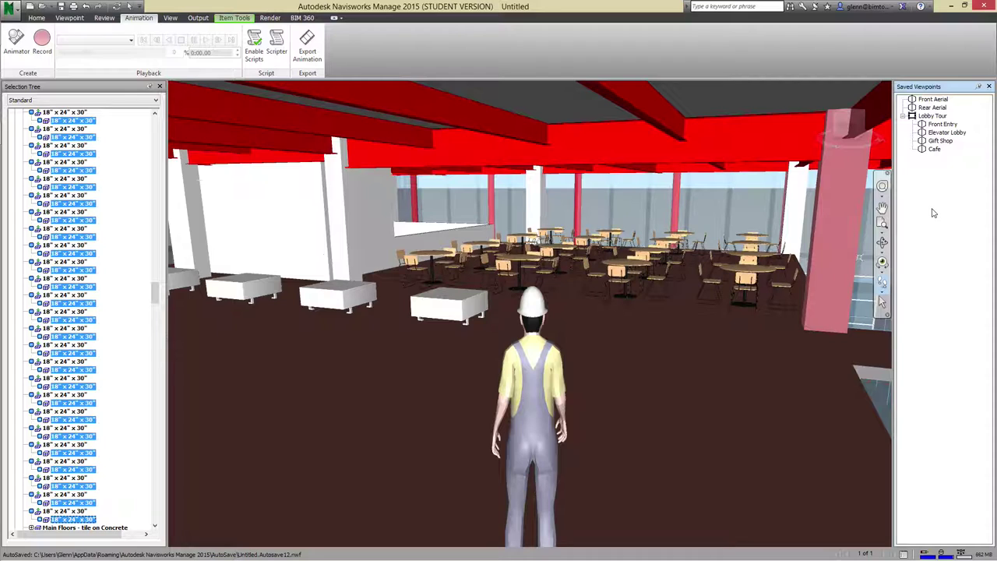
click(930, 116)
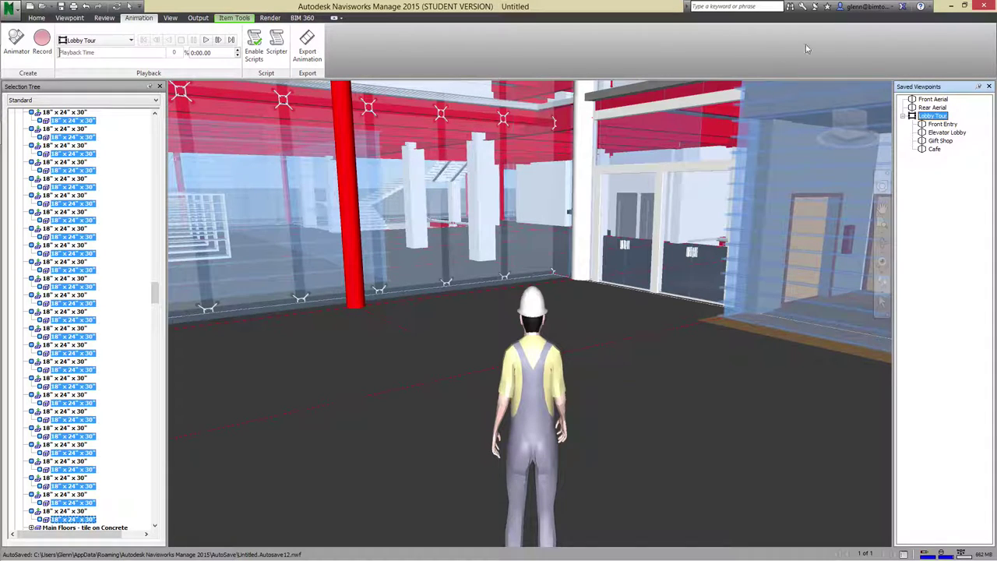
Edit the Lobby Tour animation and set its Duration to 14
right_click(926, 117)
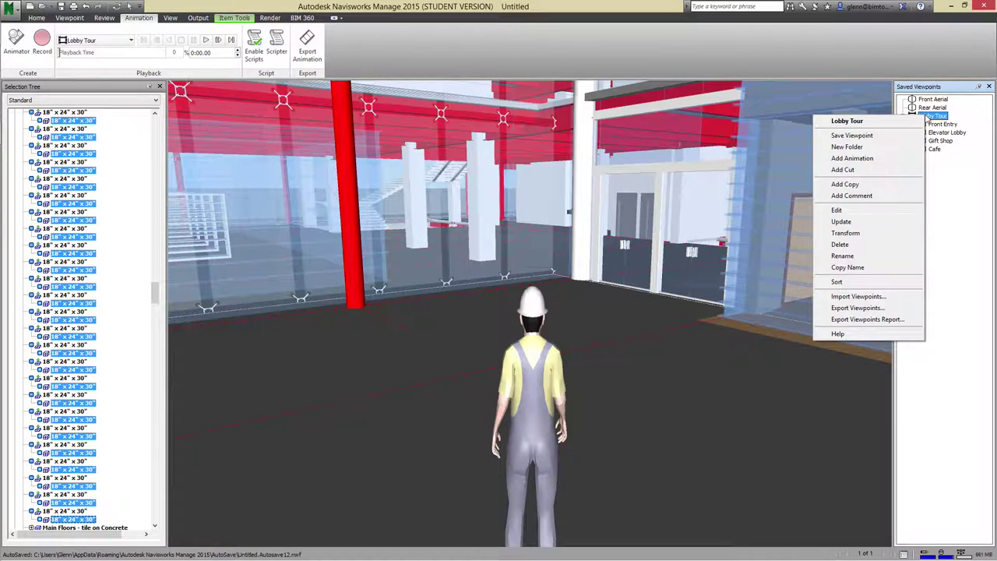
click(881, 211)
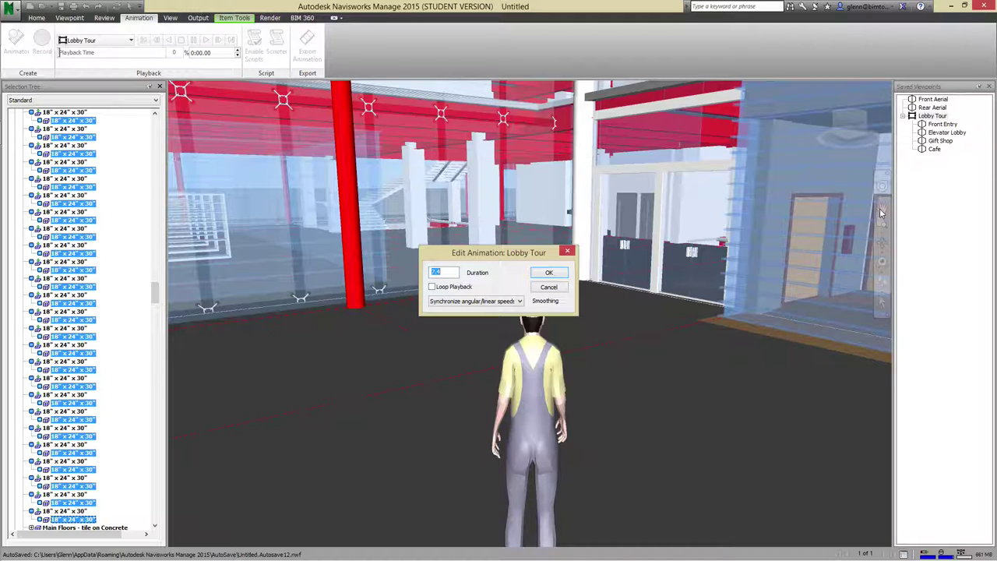
text(14)
key(Tab)
click(550, 273)
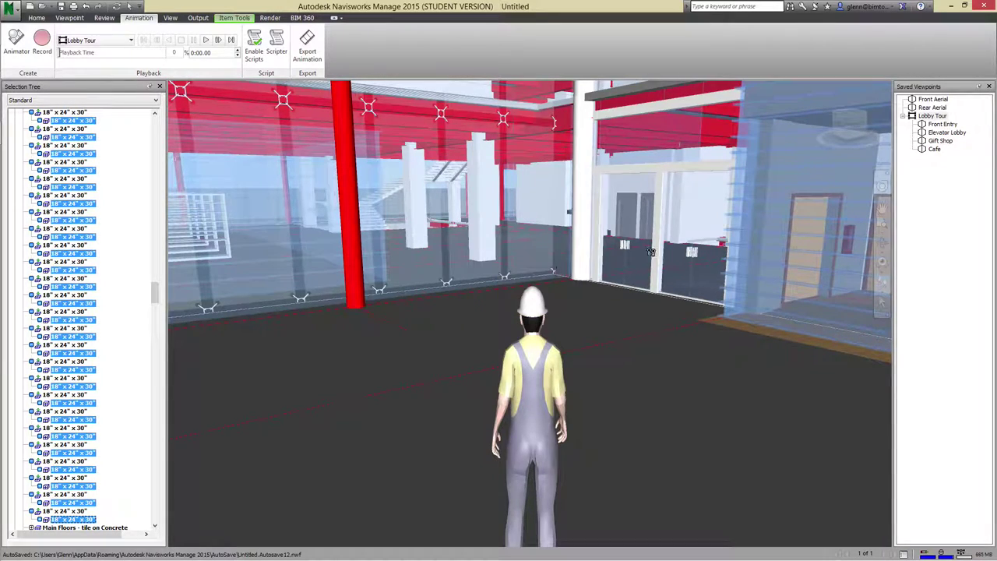
Choose Lobby Tour in the Animation dropdown and play it through to 0:14.00
click(935, 116)
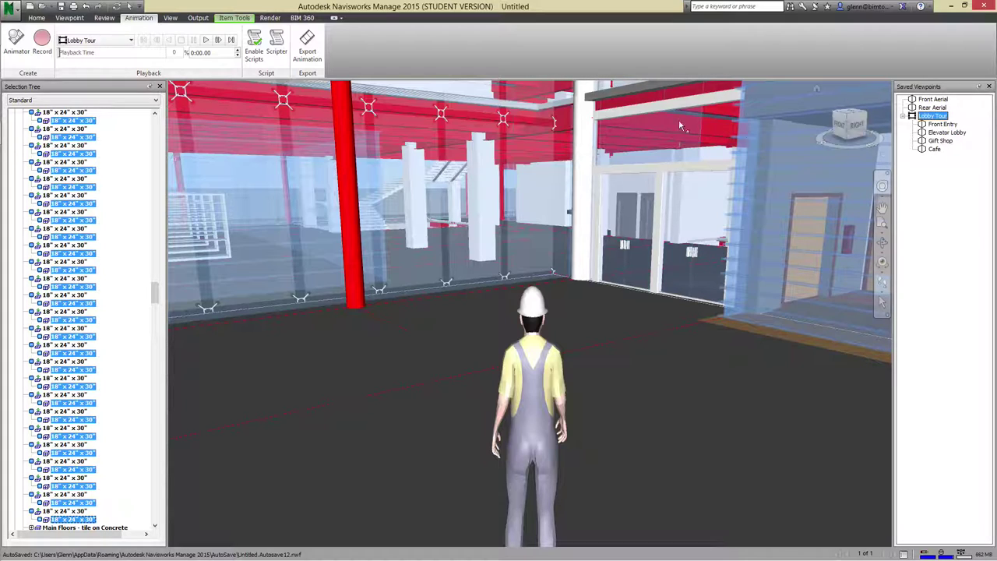
click(131, 40)
click(131, 41)
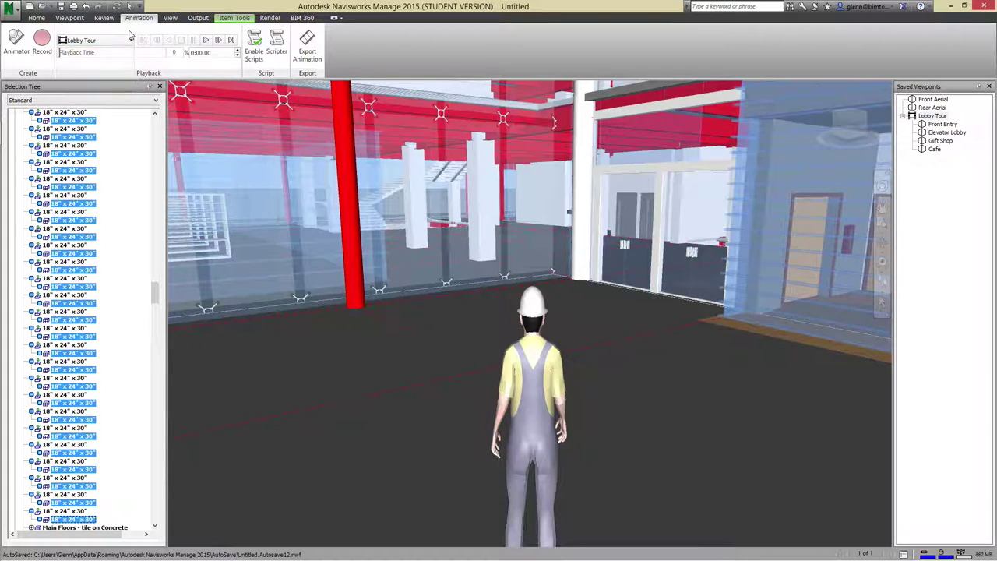
click(206, 39)
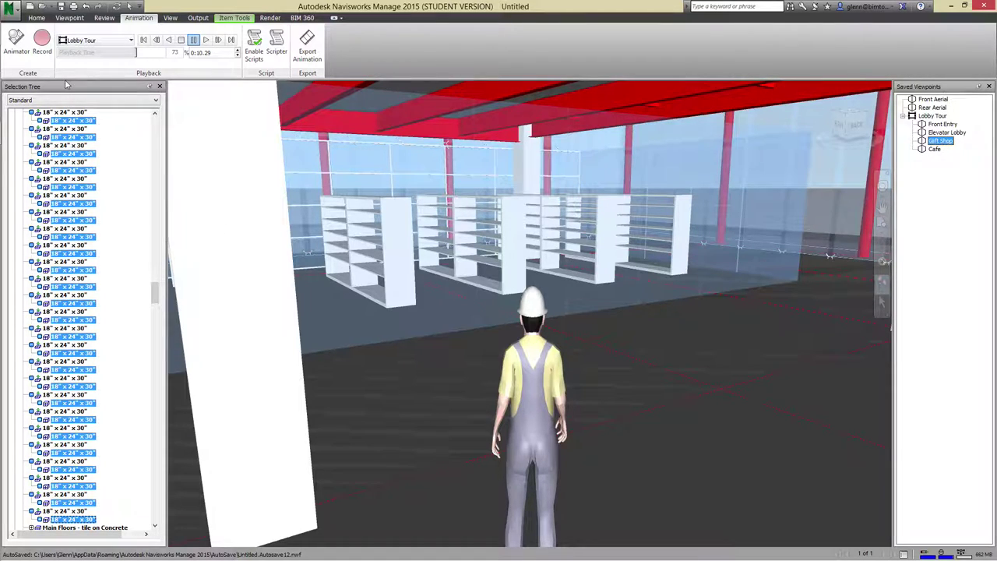
Check the Viewpoint tab's walk Realism options, then start recording a new walk animation
click(43, 47)
click(78, 18)
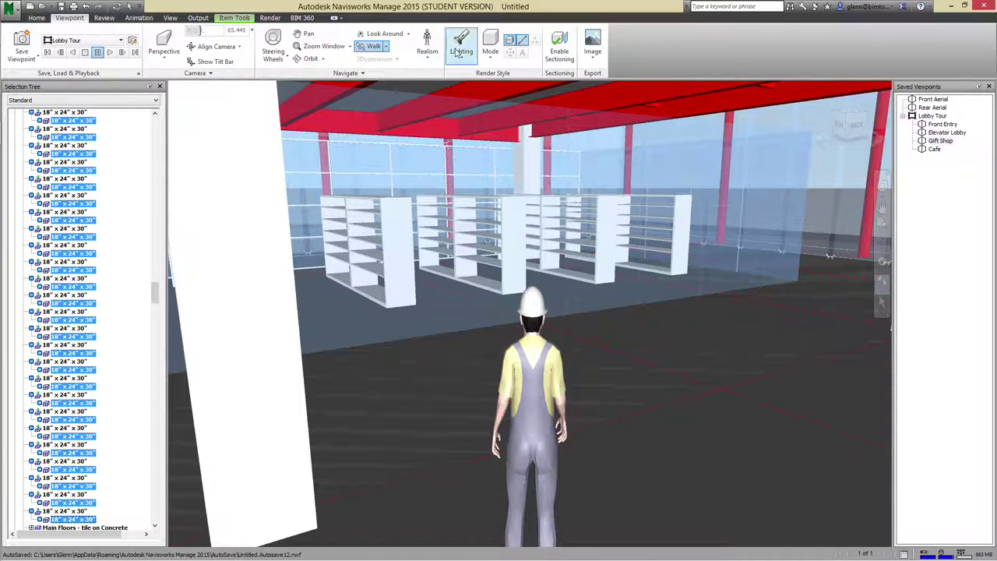
click(429, 55)
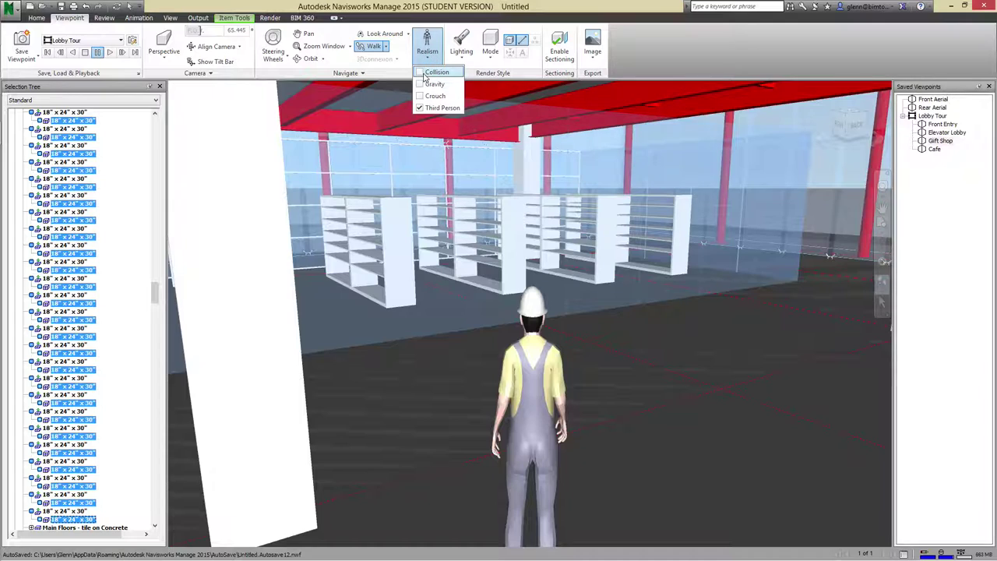
click(105, 71)
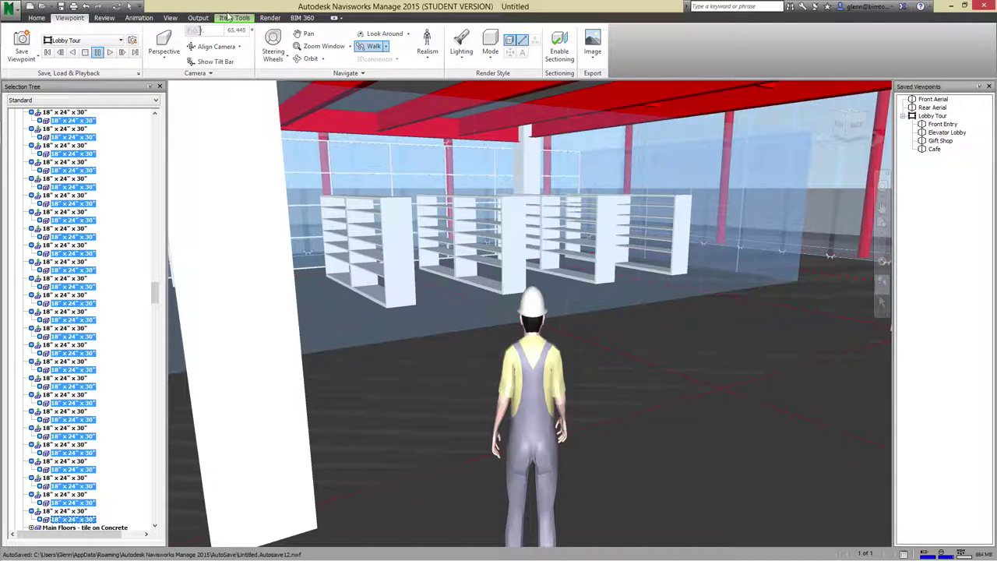
click(139, 17)
click(47, 47)
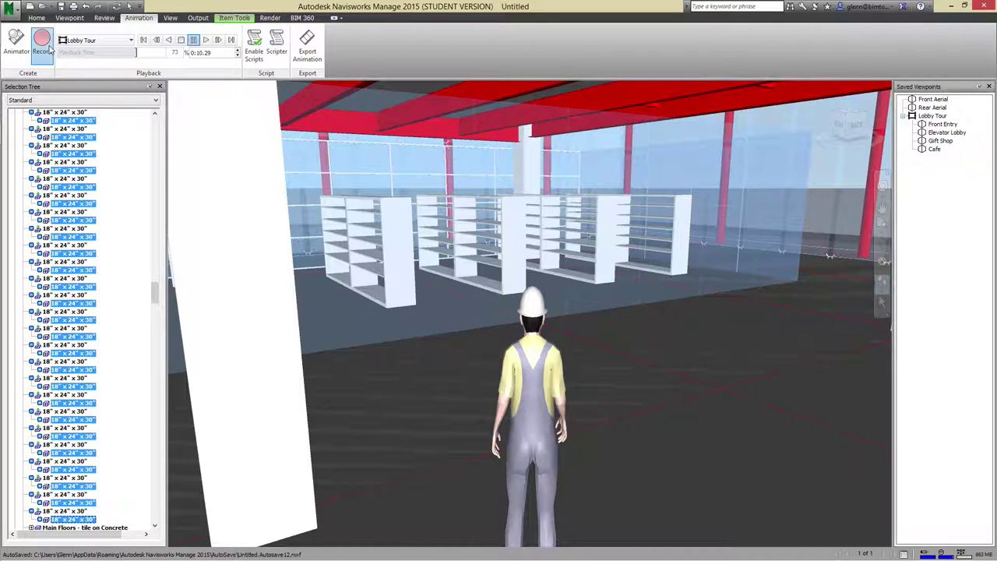
Walk from the gift shop to the cafe seating, then stop recording as Animation1
drag(560, 322, 500, 301)
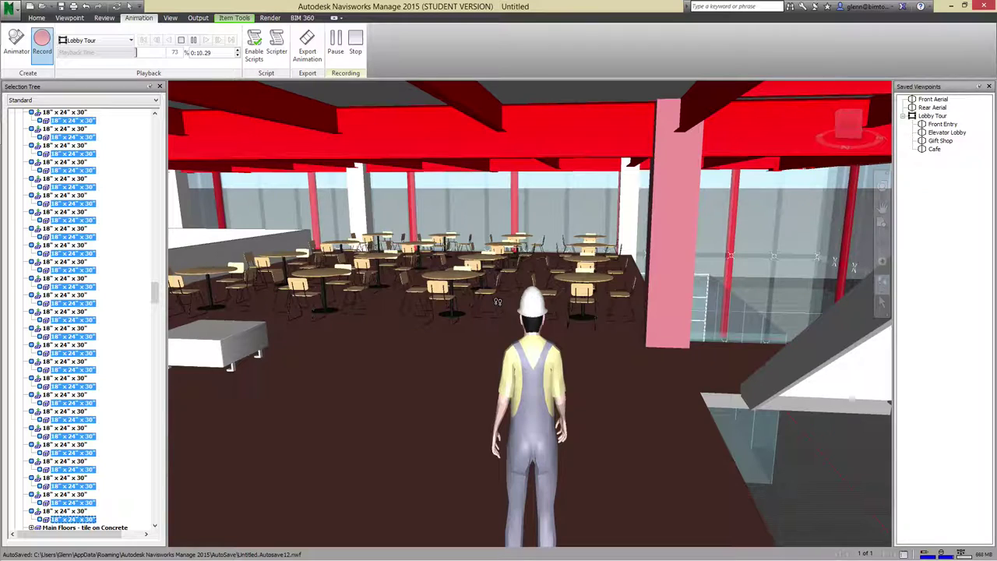
click(40, 44)
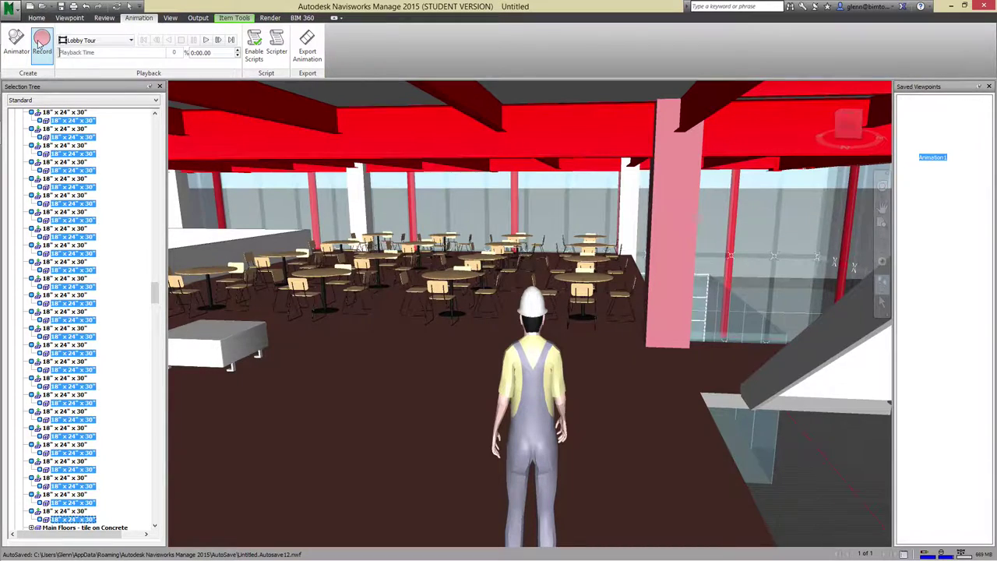
Rename the recorded walk animation to 'Up the Stairs'
click(942, 160)
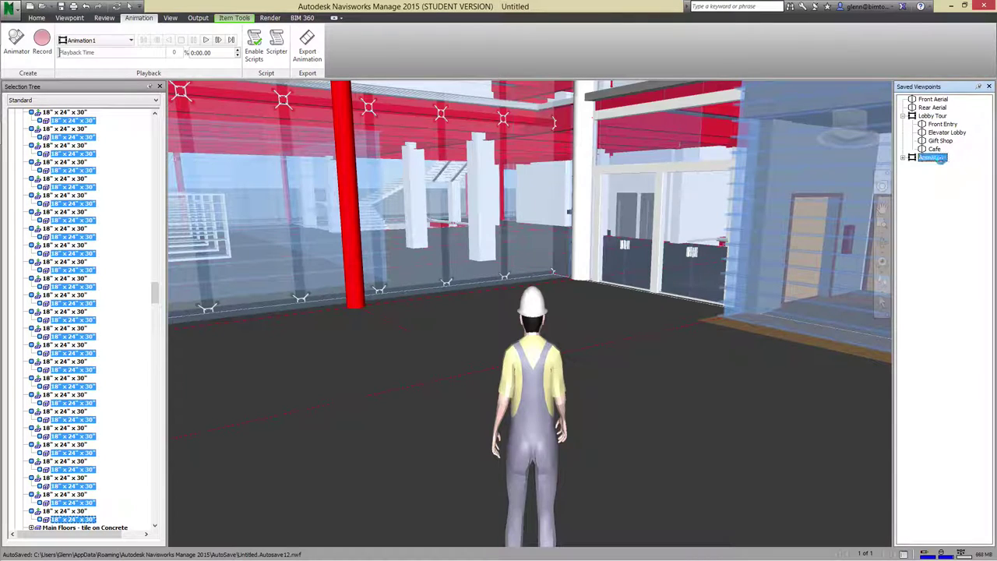
click(938, 159)
text(Up the Stairs)
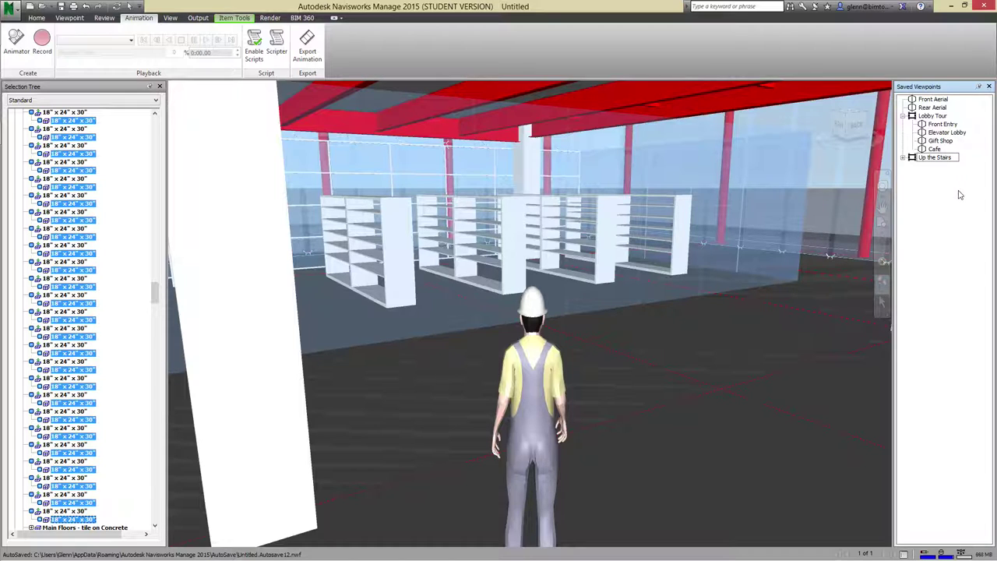
click(903, 158)
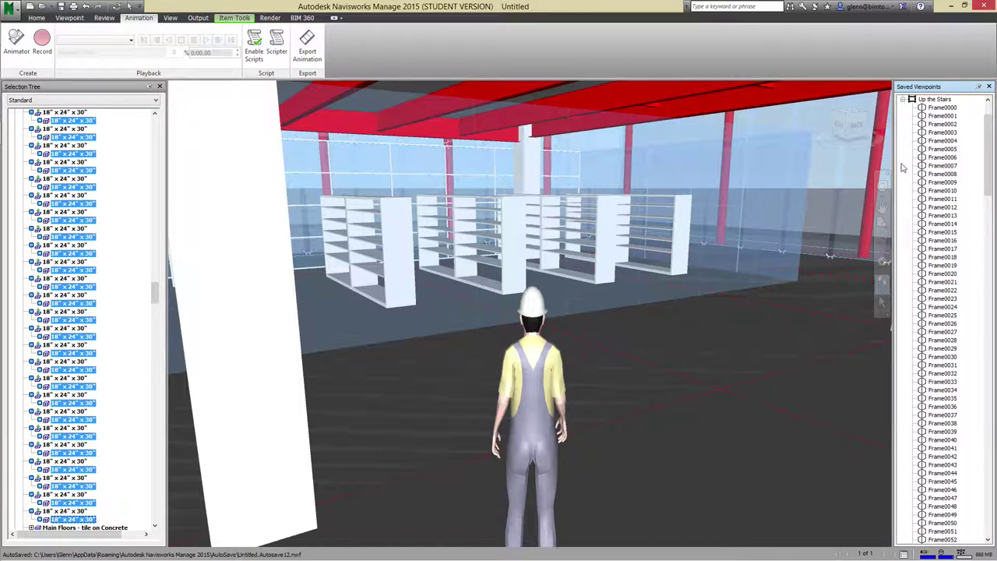
Delete frames Frame0000 through Frame0017 from Up the Stairs
click(949, 109)
click(939, 423)
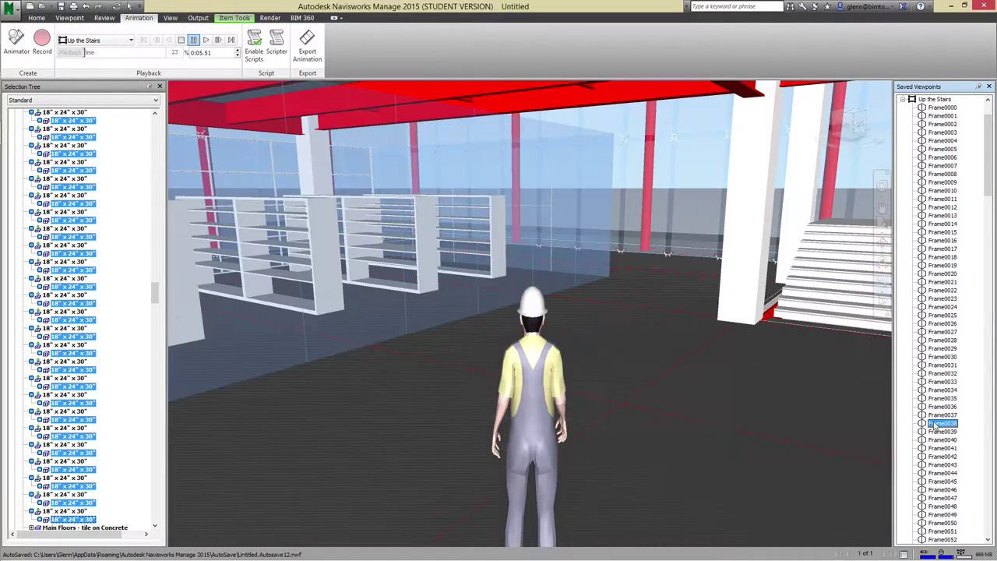
click(940, 115)
click(942, 248)
shift+click(943, 249)
right_click(944, 251)
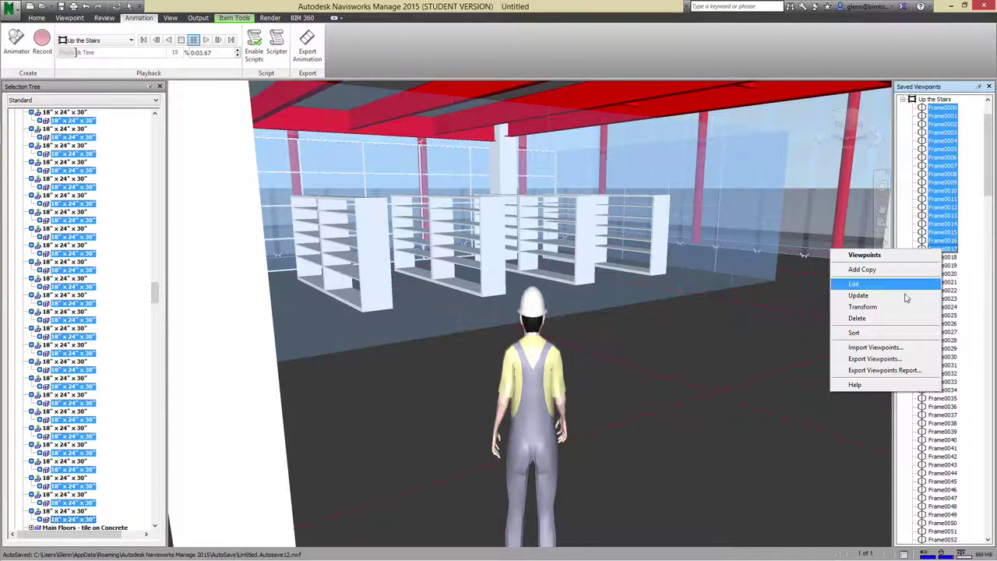
click(883, 317)
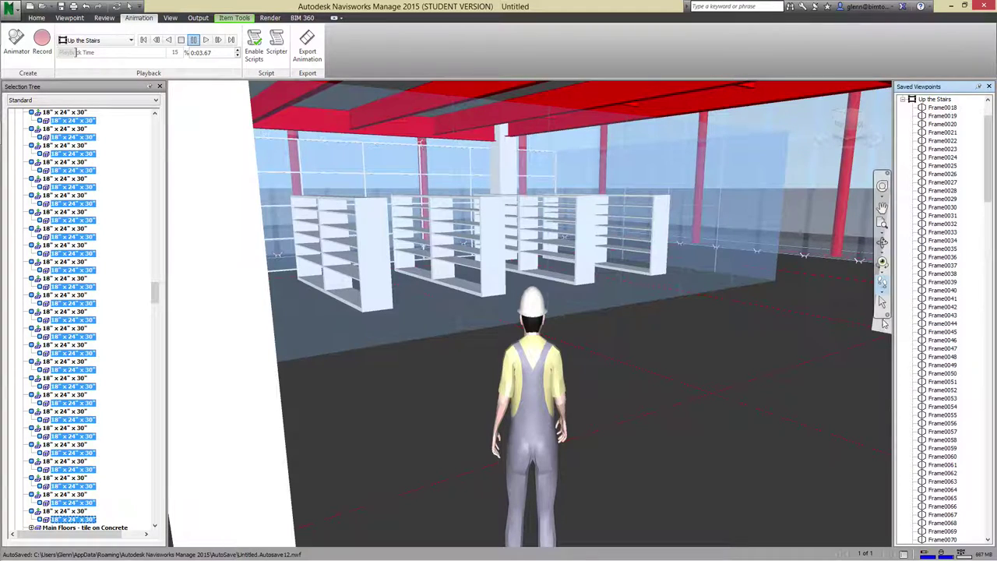
Move Up the Stairs into Lobby Tour between Gift Shop and Cafe, then select Lobby Tour
click(902, 100)
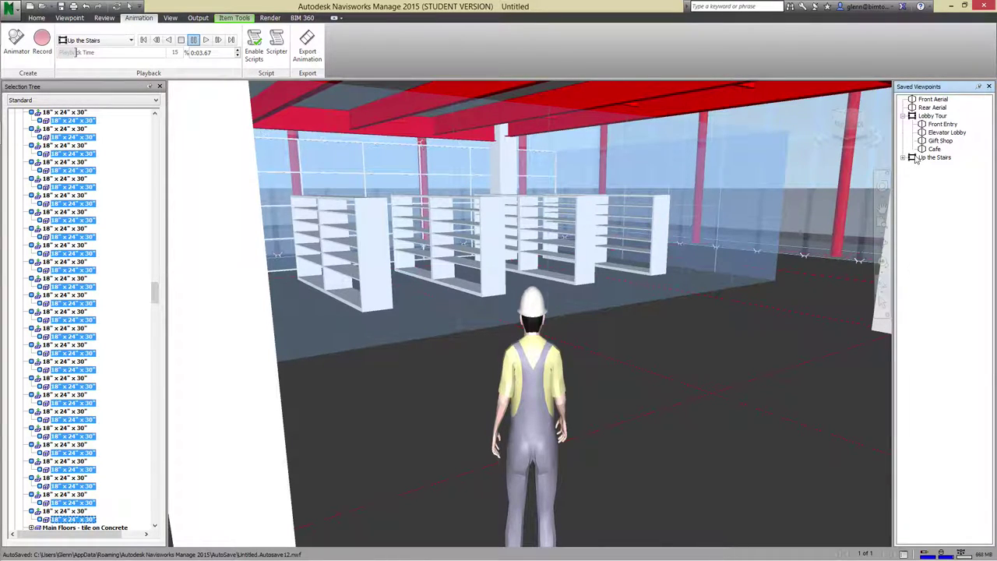
click(919, 158)
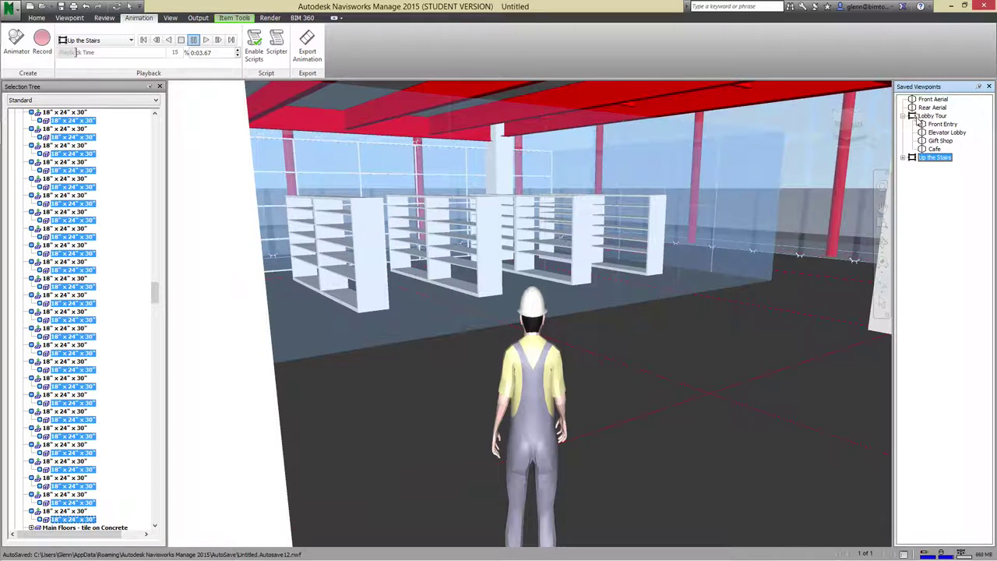
click(928, 148)
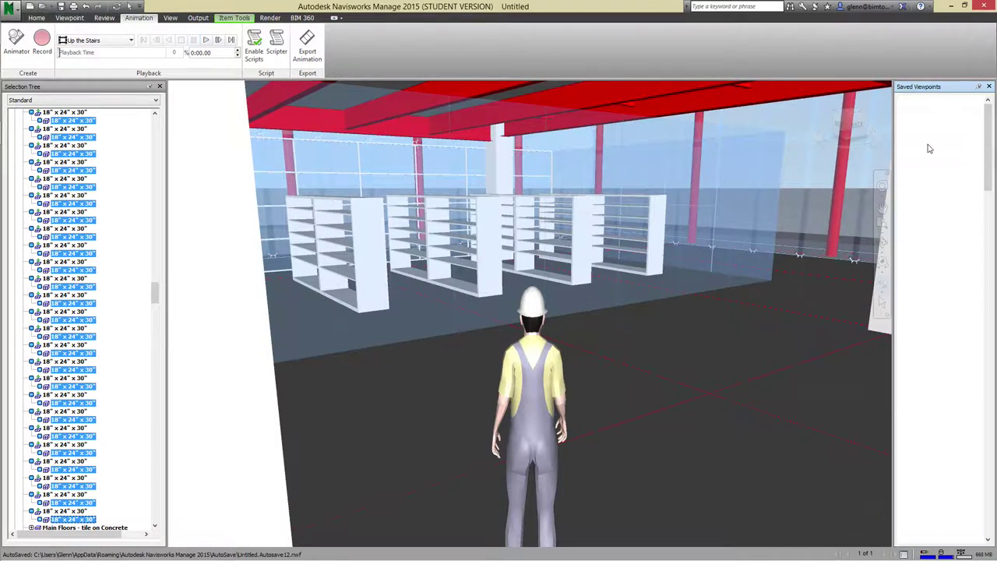
click(913, 149)
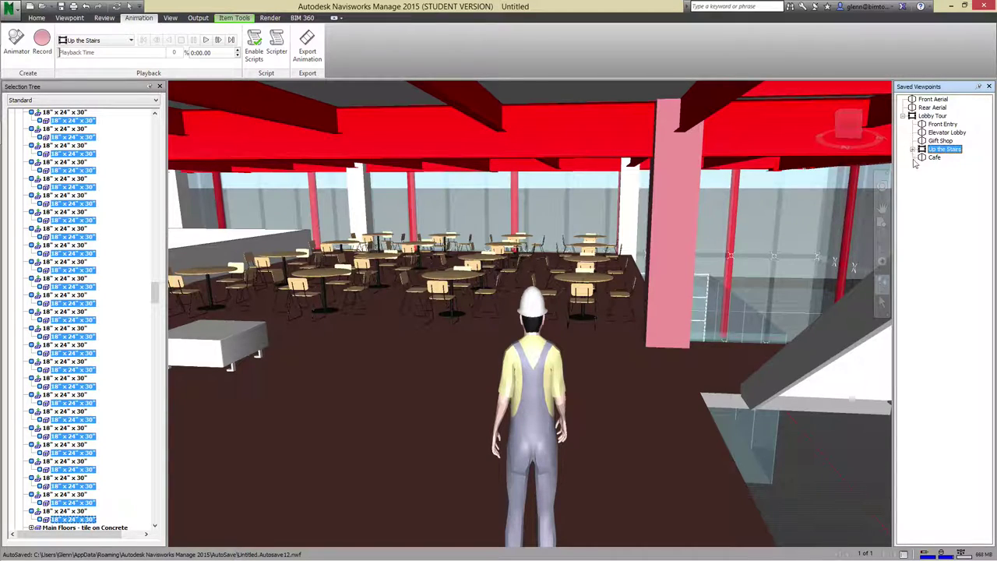
click(933, 116)
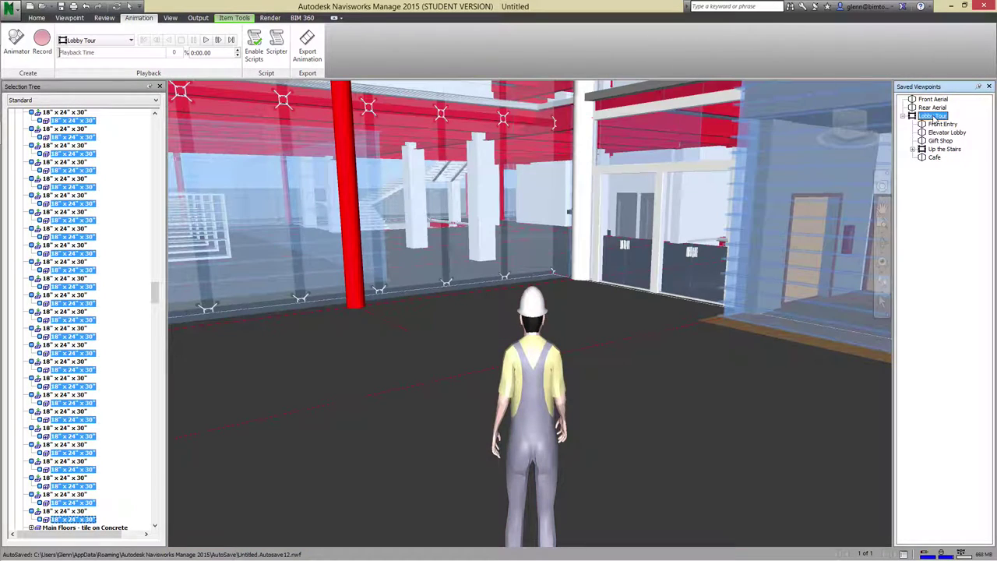
Play Lobby Tour through to 0:30.34 at Cafe, then return to its first view
click(207, 40)
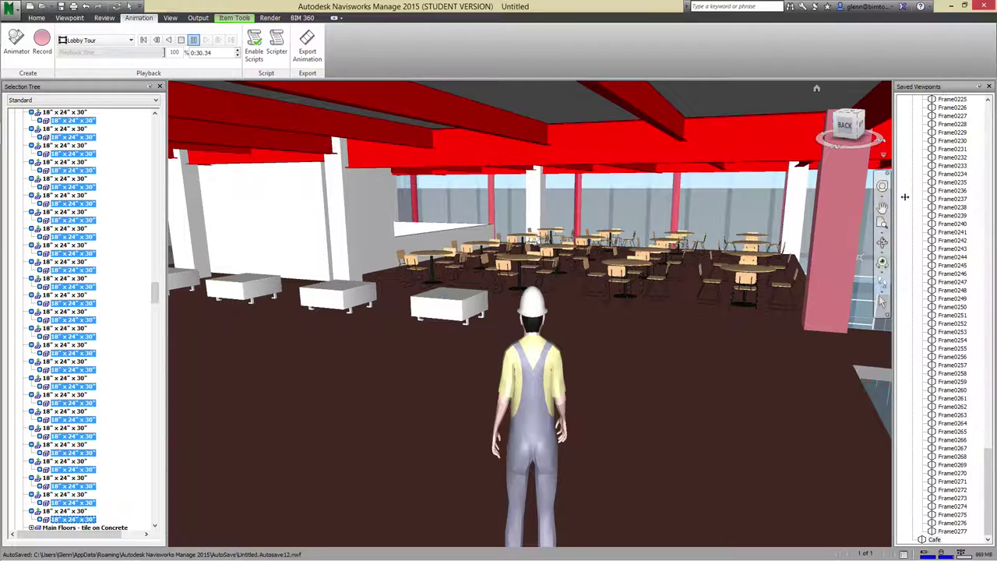
drag(986, 488, 982, 142)
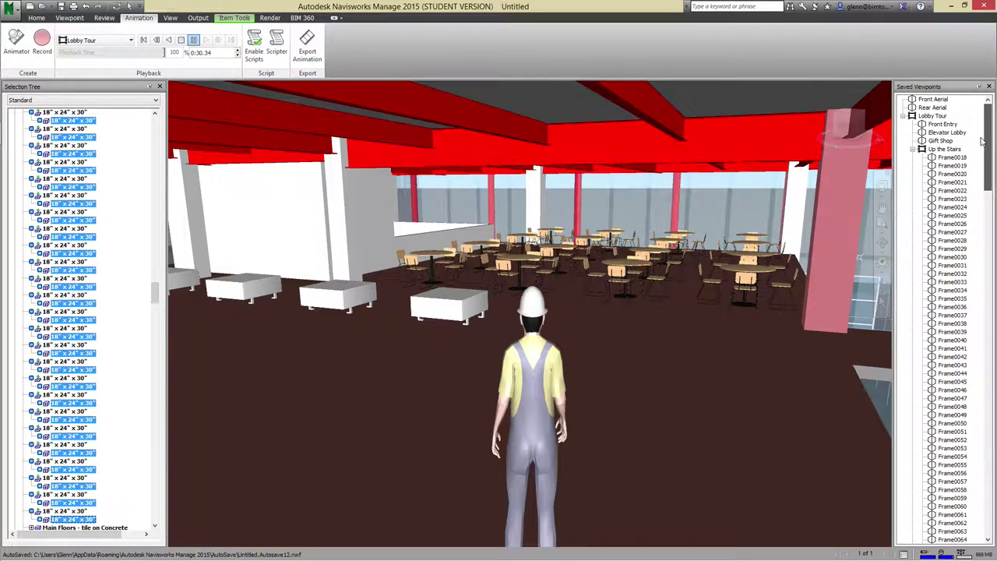
click(940, 117)
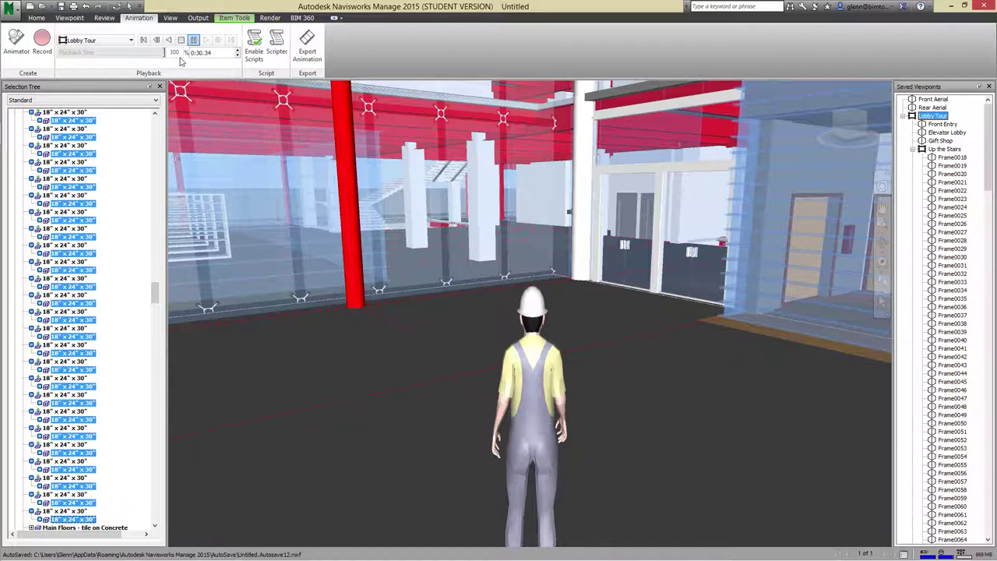
Hide Structure.nwc in the Selection Tree, then reselect Lobby Tour on the Animation tab
click(36, 17)
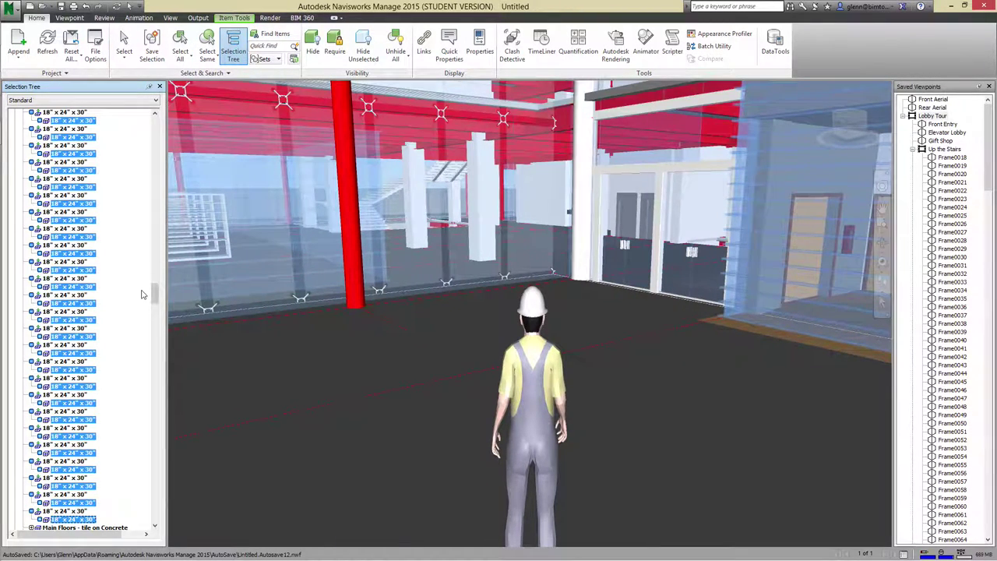
drag(155, 292, 151, 115)
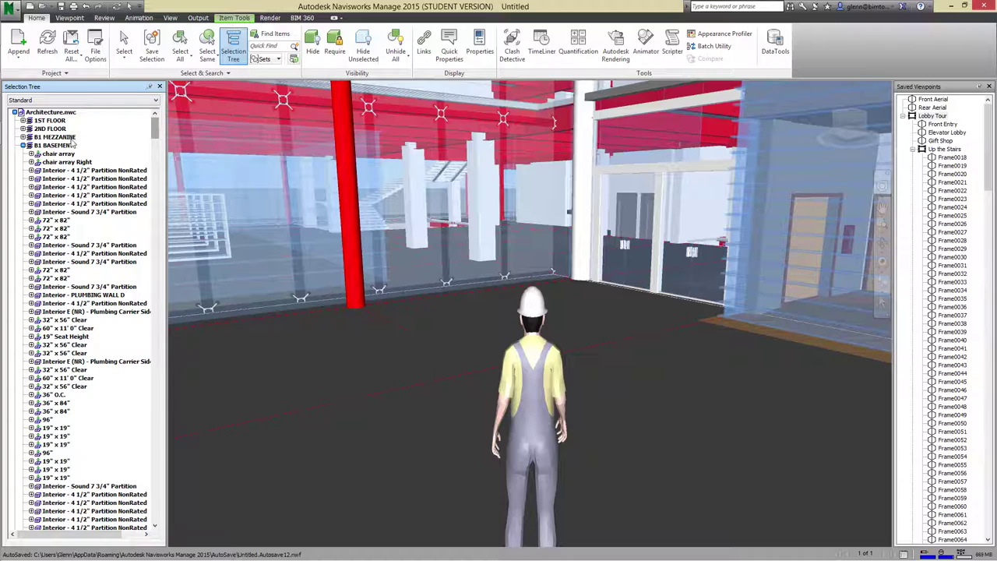
click(30, 146)
click(23, 146)
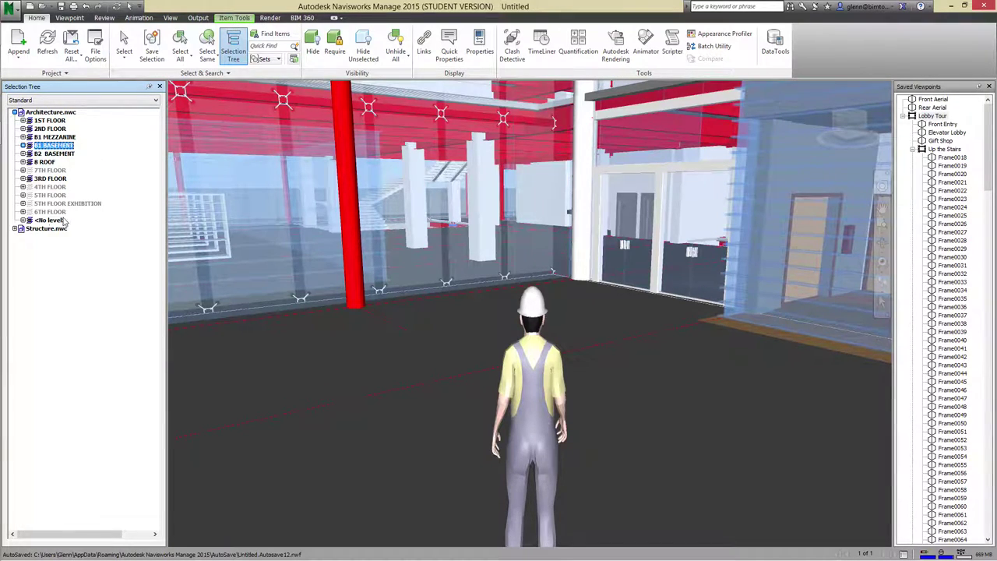
click(78, 244)
click(49, 229)
right_click(53, 232)
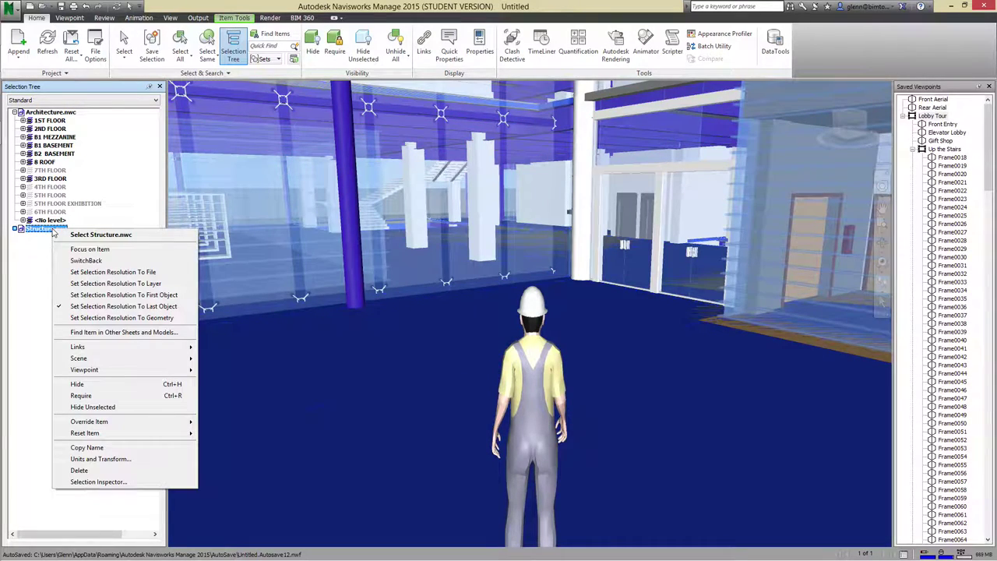
click(81, 384)
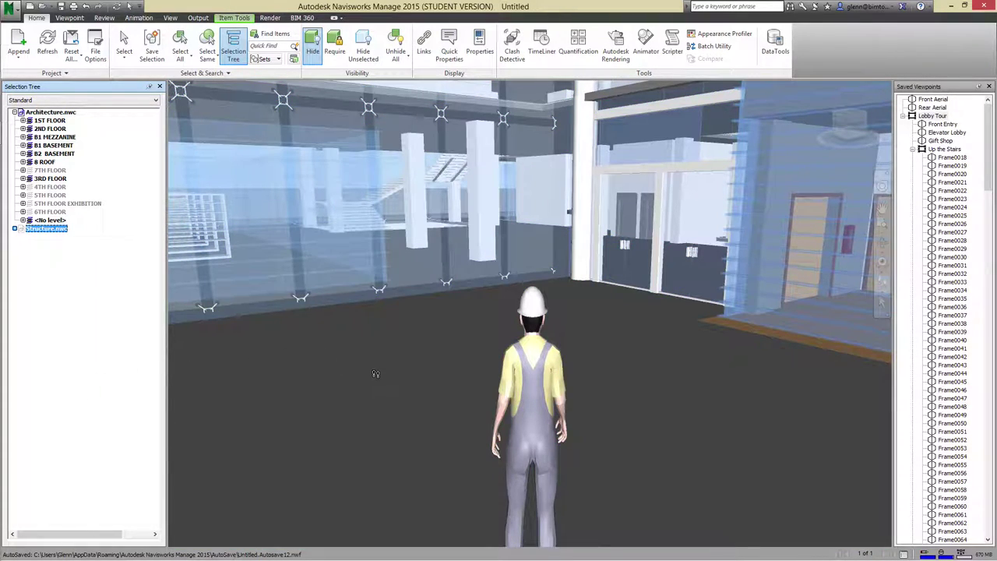
click(932, 117)
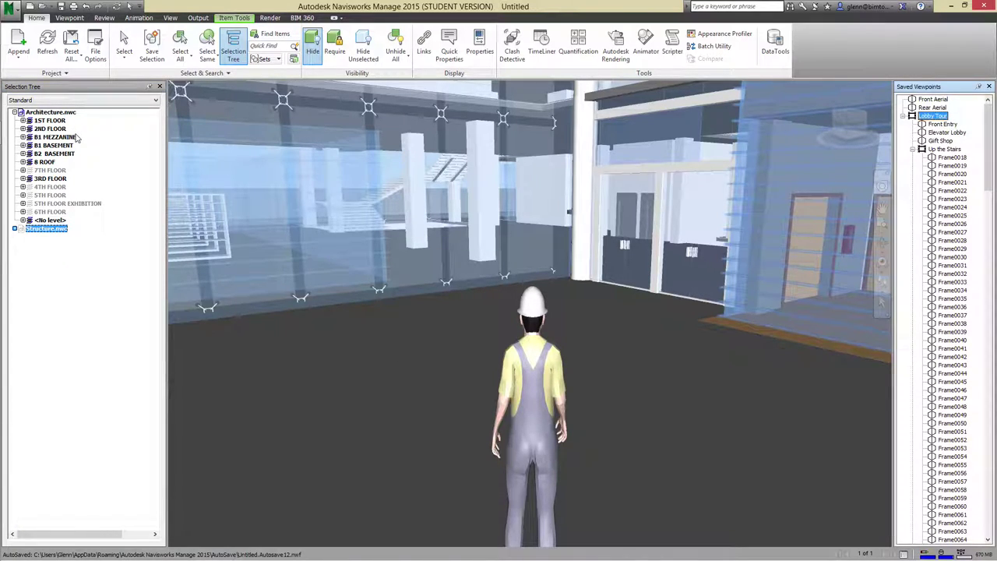
click(149, 20)
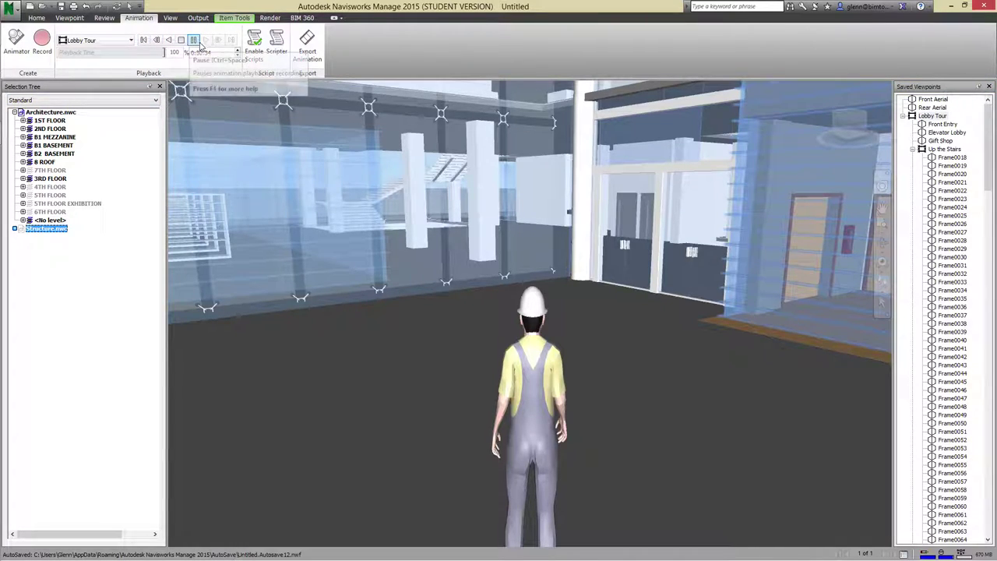
Select Lobby Tour, keeping its name, and select then clear Architecture.nwc
click(935, 116)
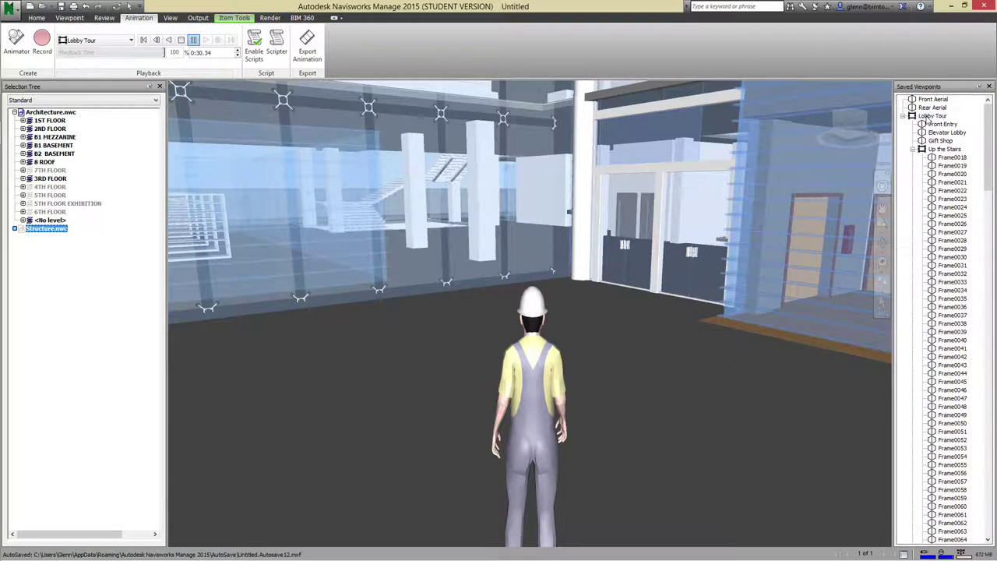
click(934, 116)
click(915, 138)
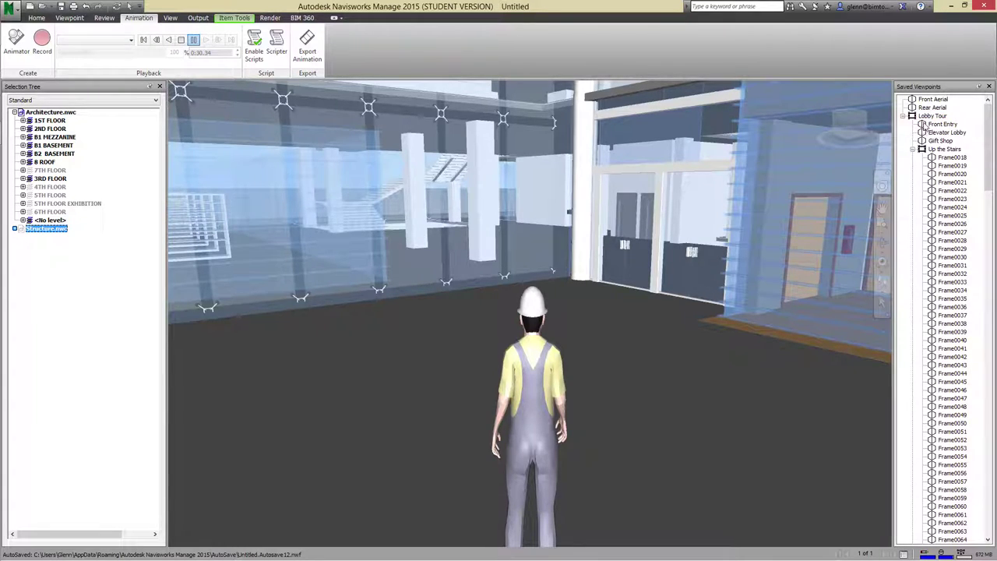
click(930, 116)
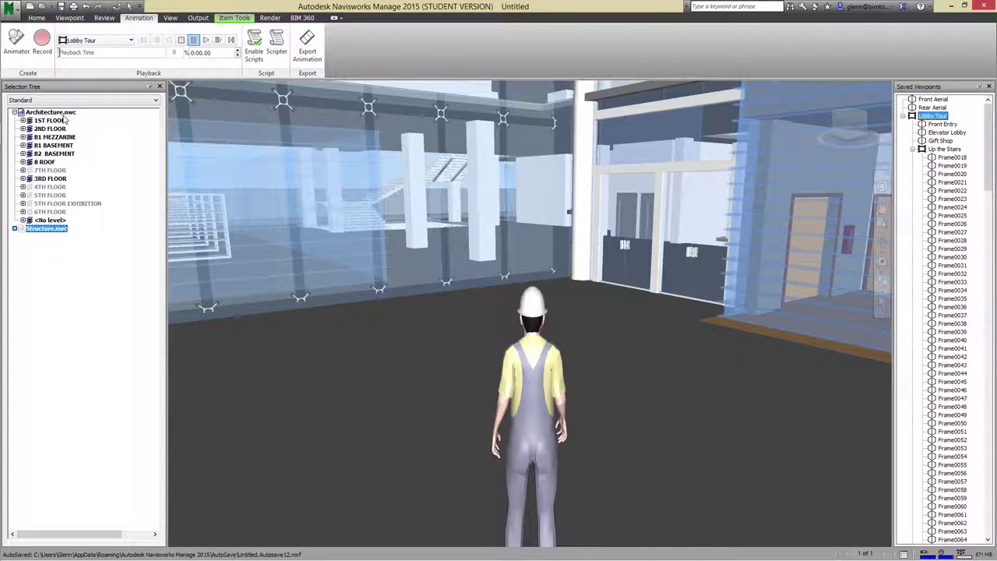
click(64, 113)
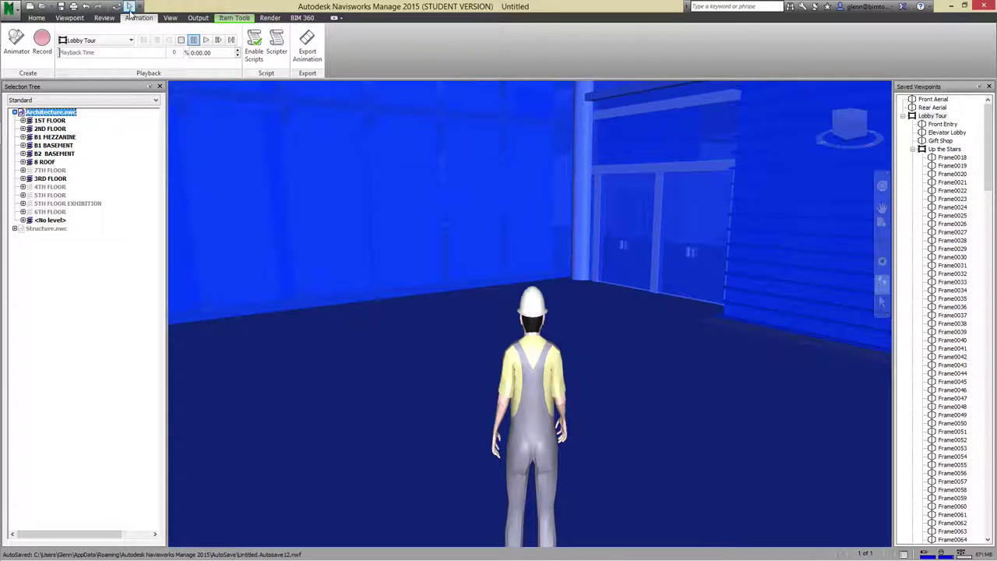
click(112, 265)
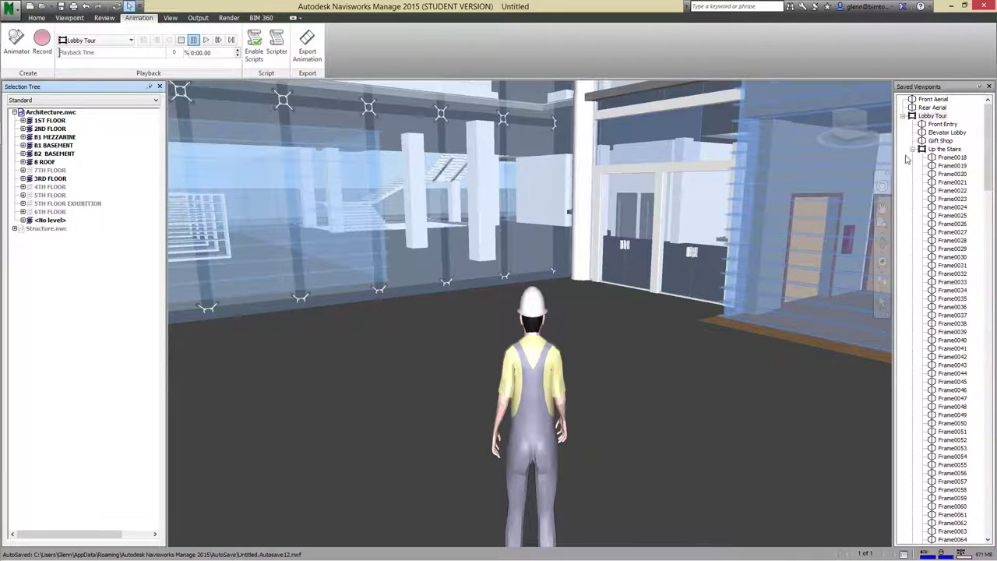
Replay the Lobby Tour animation to its 0:30.34 cafe end
click(933, 116)
right_click(933, 119)
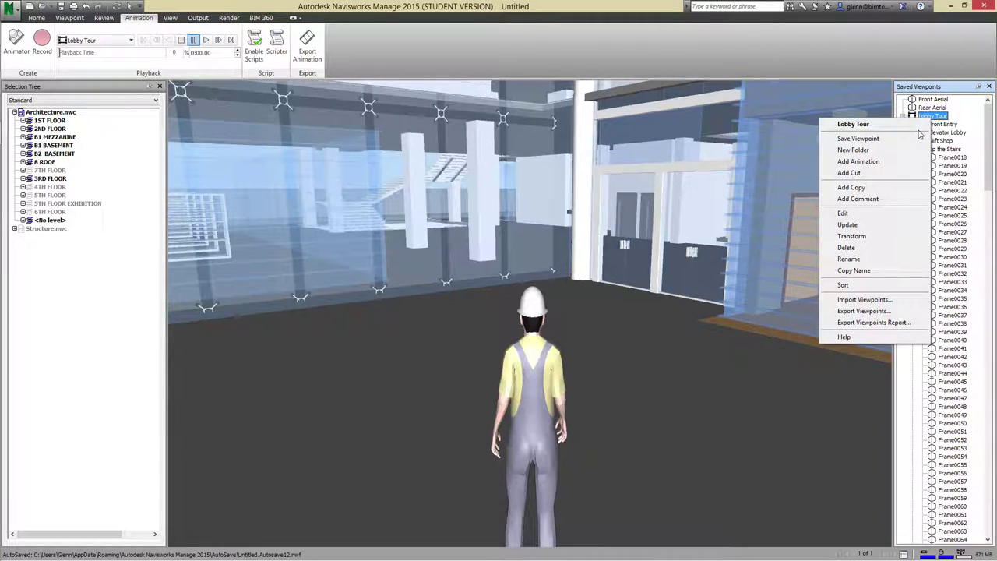
click(205, 40)
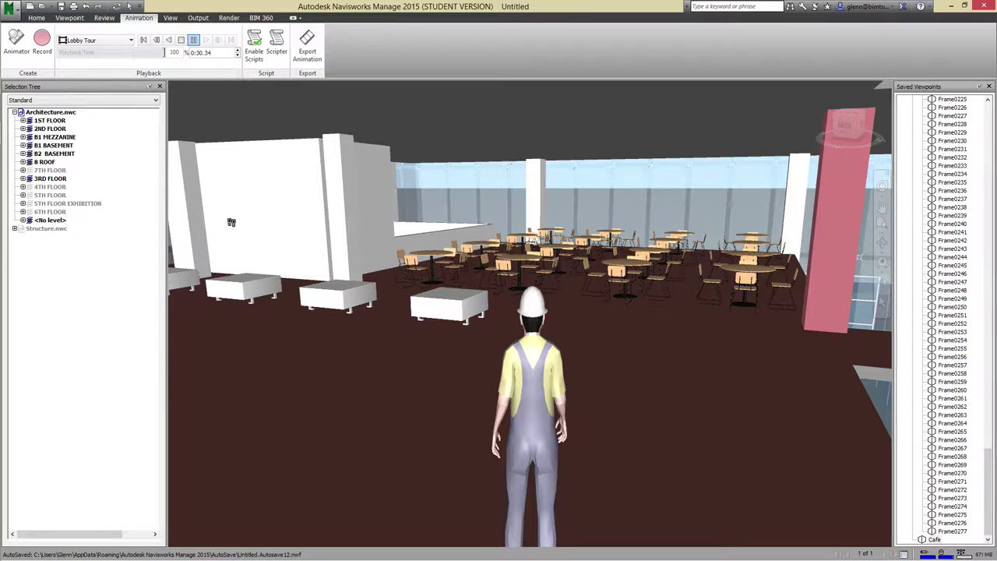
Select the whole Architecture.nwc model at the tour's final 0:30.34 cafe frame
click(51, 113)
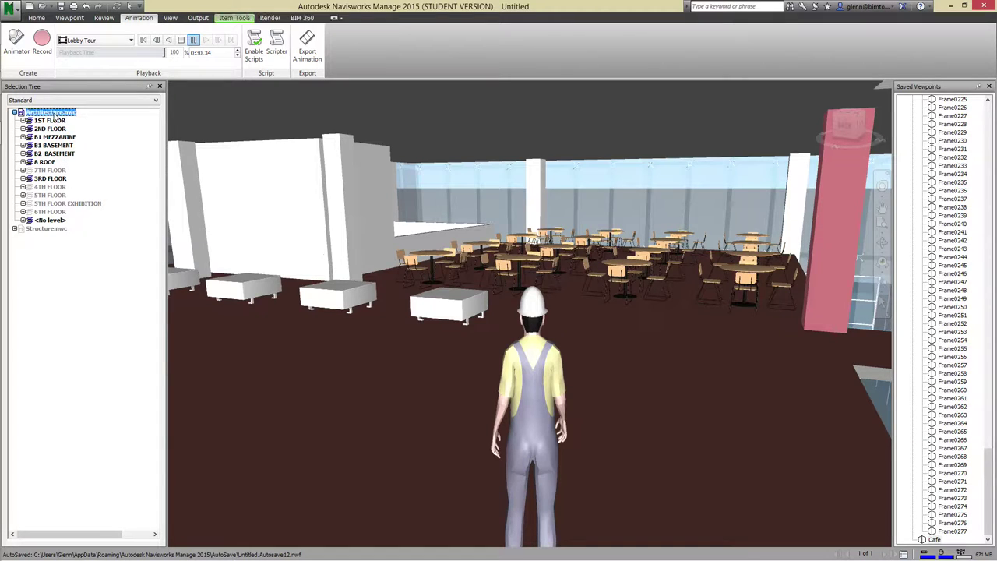
Show the Override Item choices (Color, Transparency, Transform) for 1ST FLOOR
right_click(49, 120)
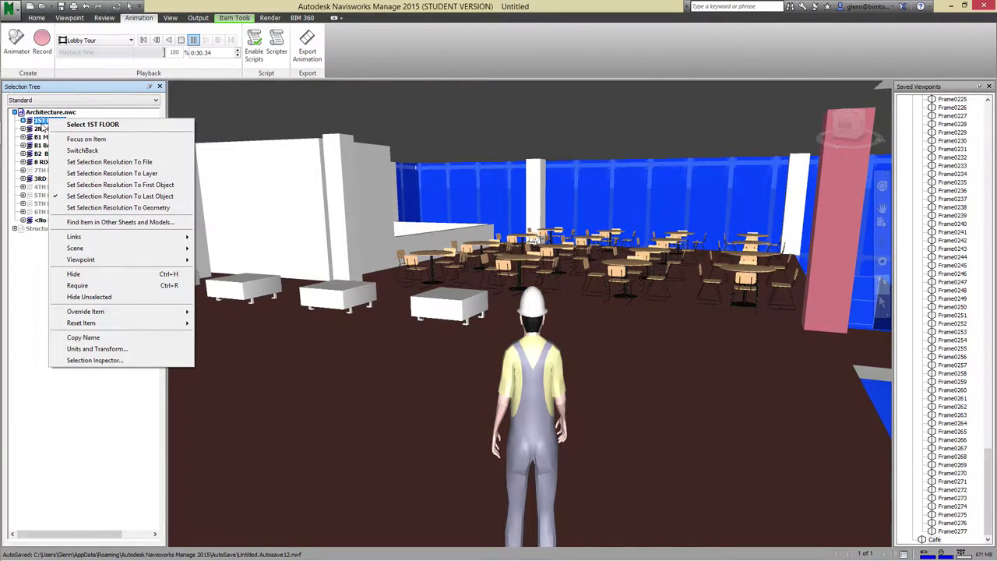
mouse_move(102, 315)
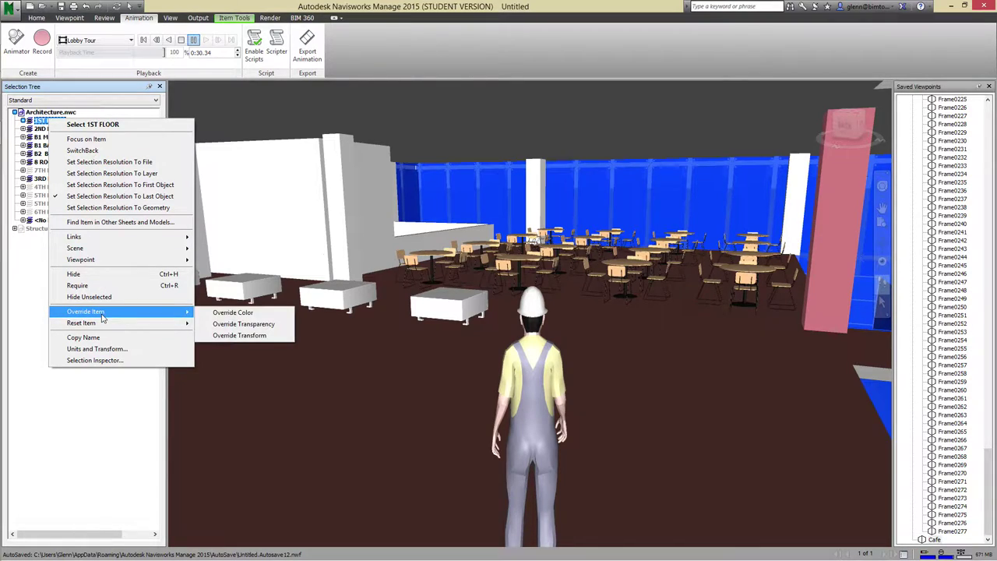
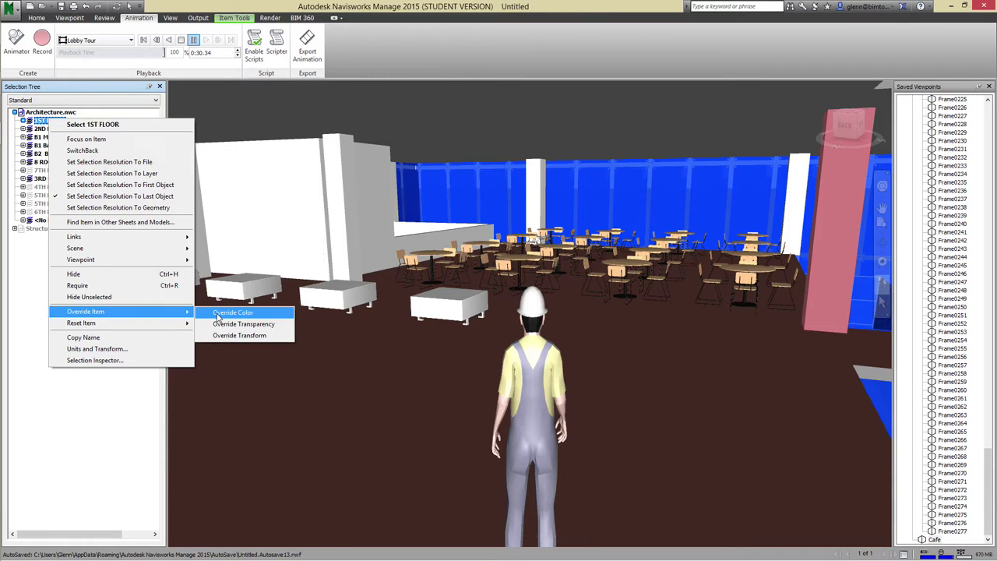
Dismiss the override options, clear the selection and return to the Select tool
click(276, 193)
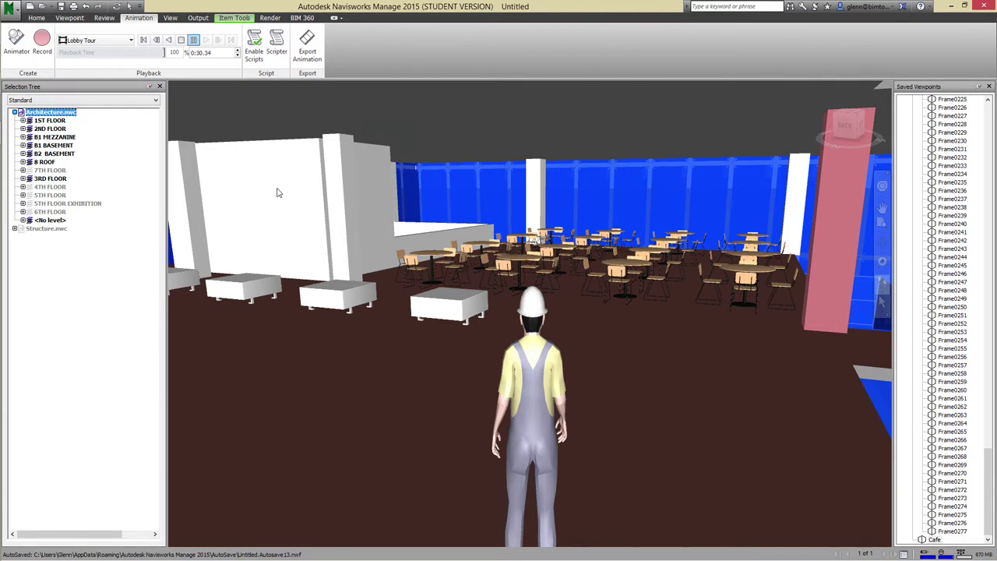
key(Escape)
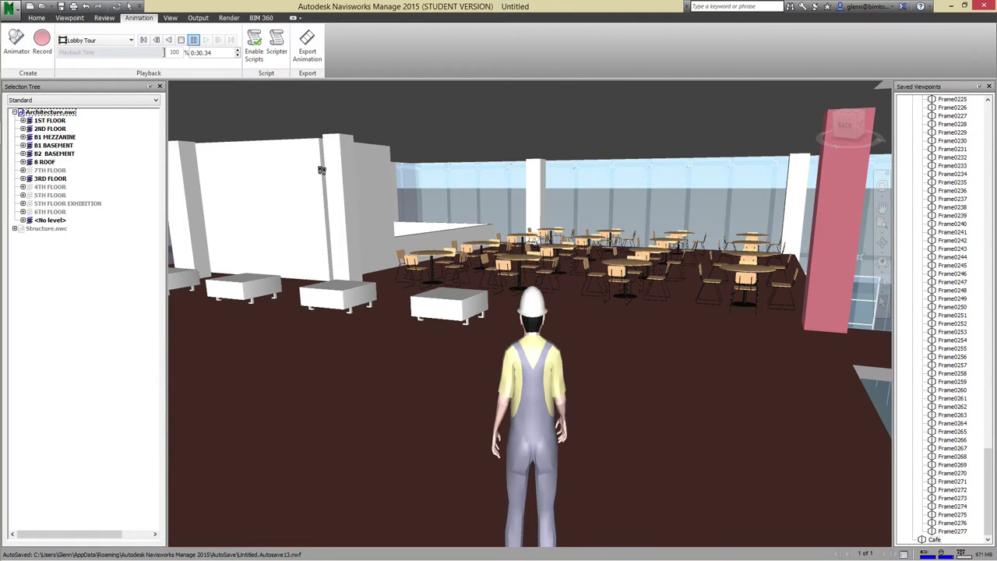
click(129, 7)
Select the interior partition wall and expand its Selection Tree entry to show its solids
click(392, 226)
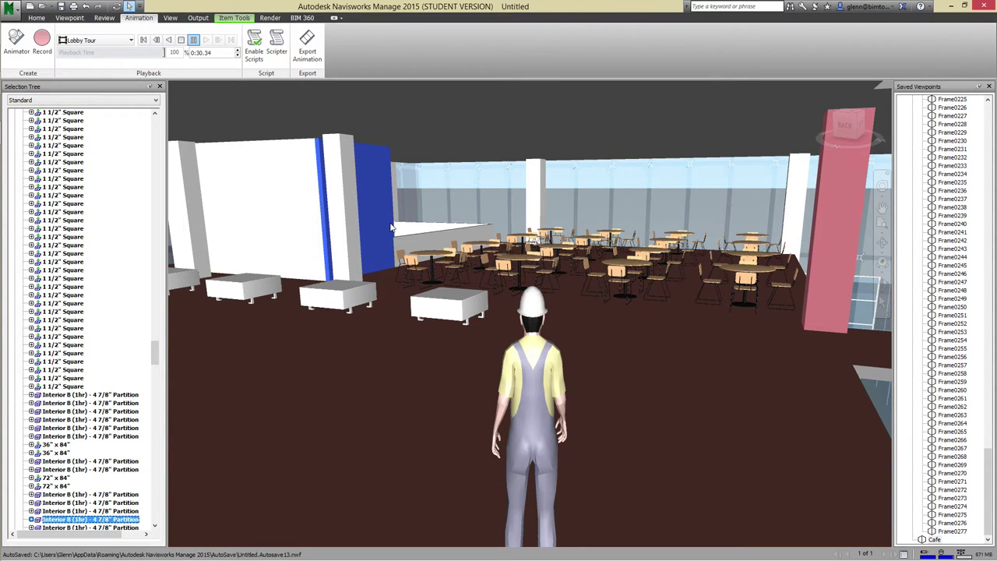
scroll(87, 488, down, 1)
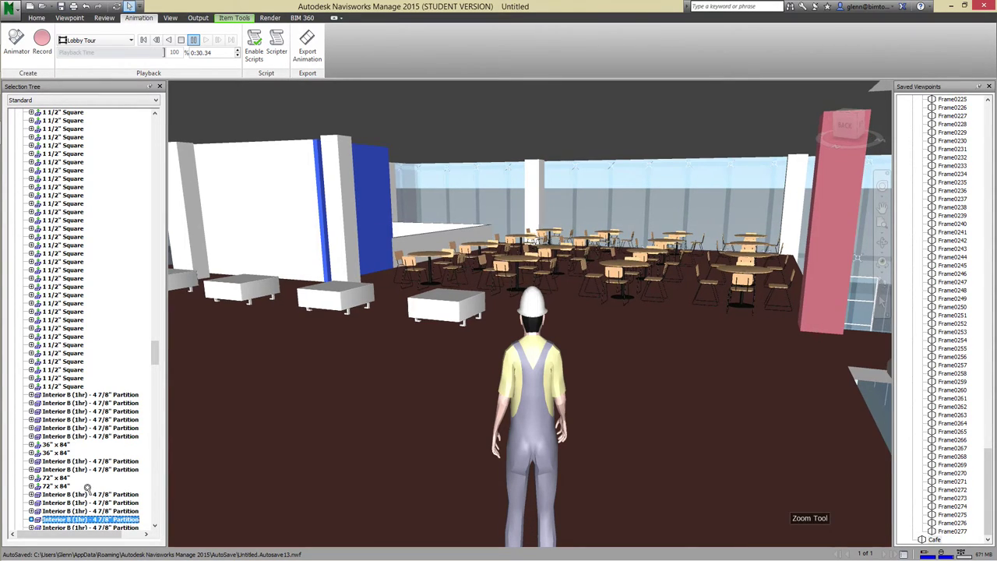
click(31, 519)
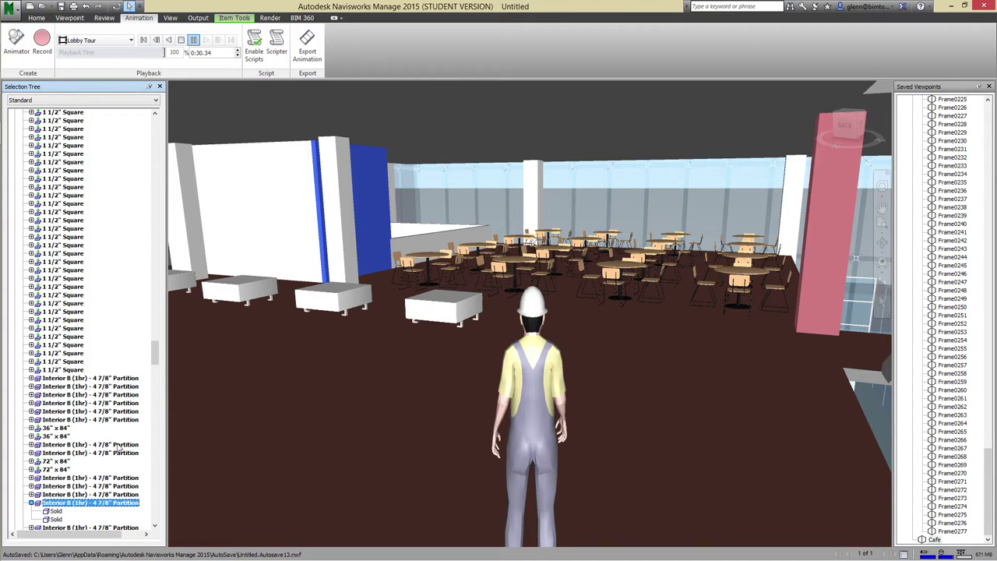
scroll(154, 379, down, 10)
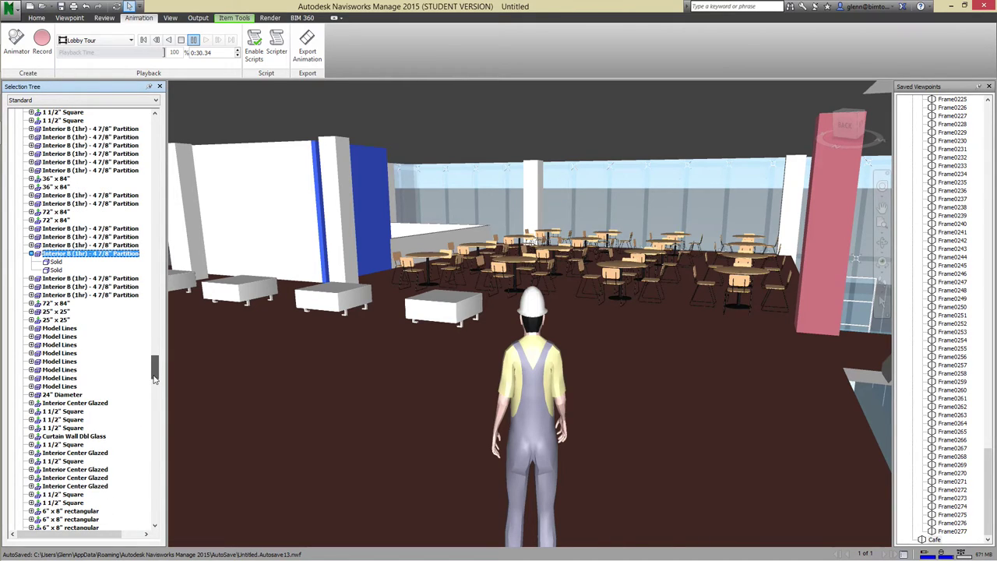
click(156, 100)
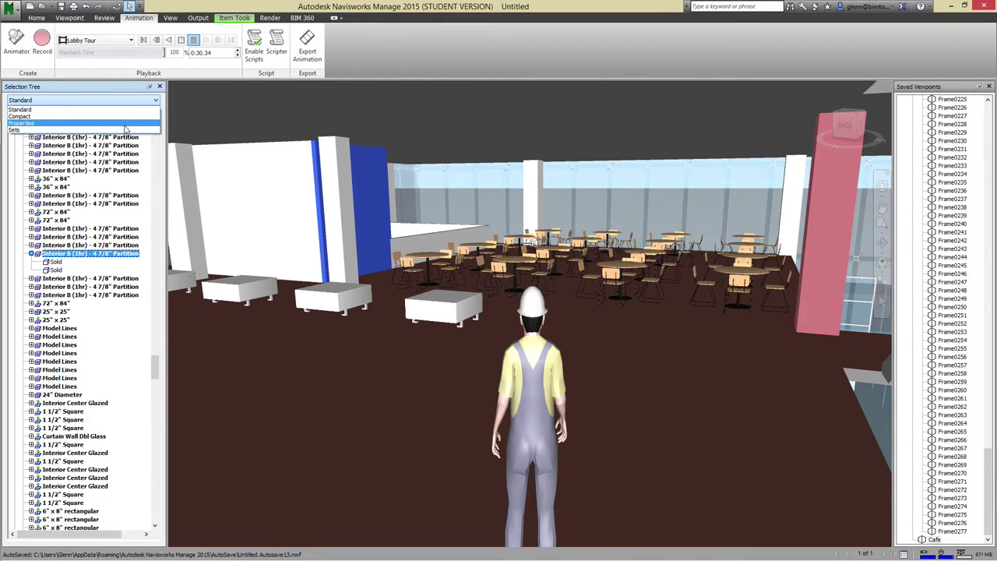
Keep the Standard tree display and view the partition's right-click options
click(102, 260)
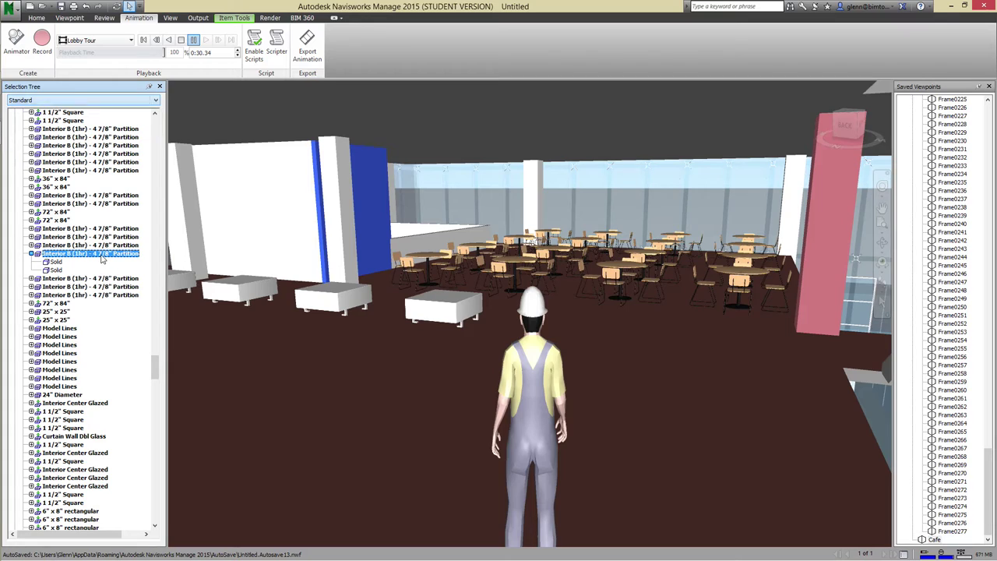
right_click(101, 254)
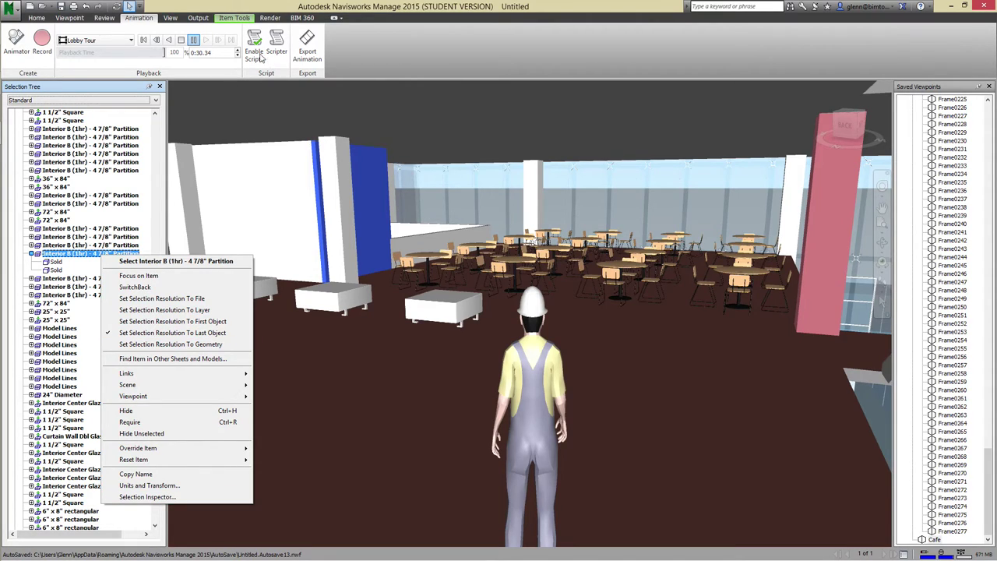
click(233, 22)
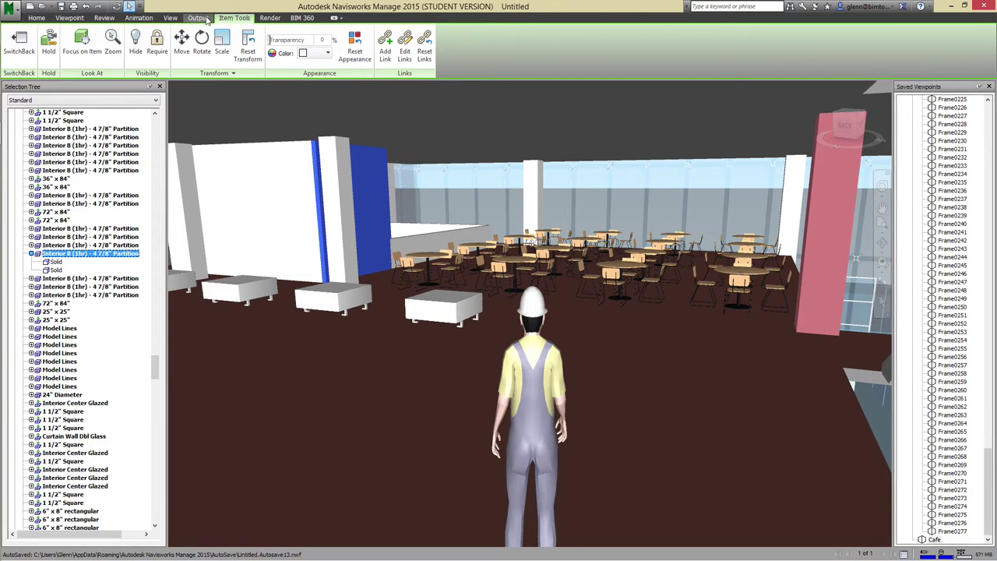
Look over the View and Viewpoint ribbon commands, then open Home > Properties for the partition
click(170, 19)
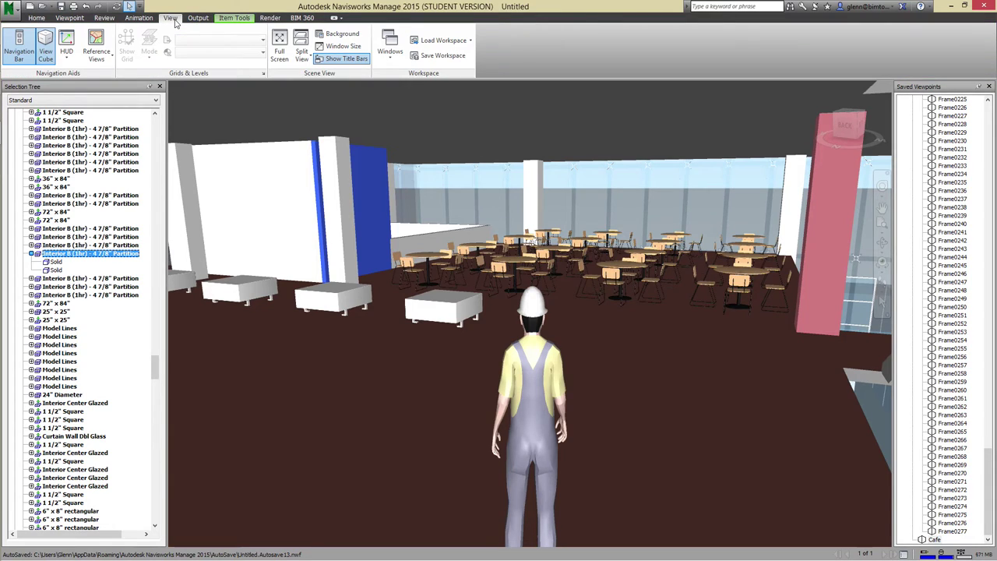
click(77, 19)
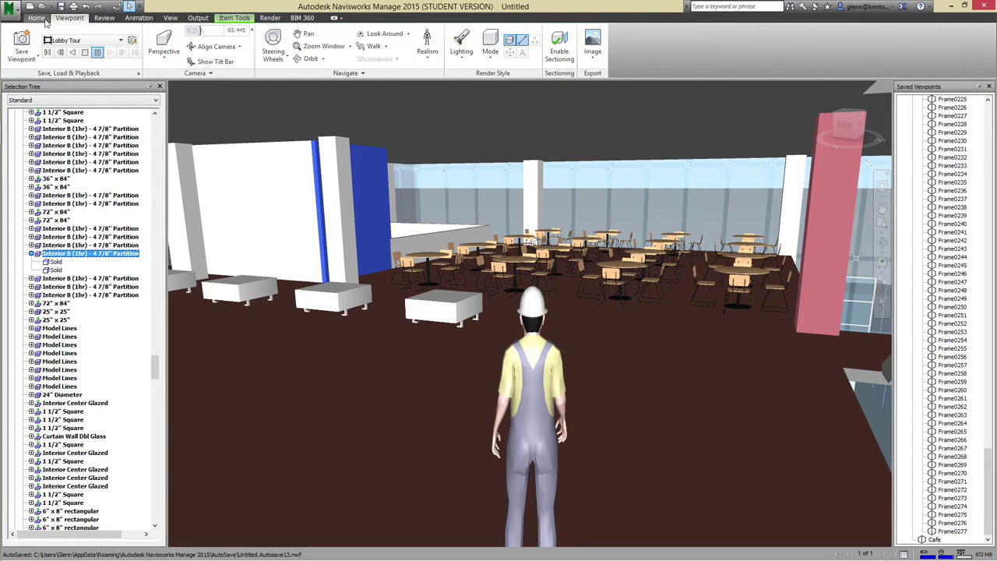
click(44, 21)
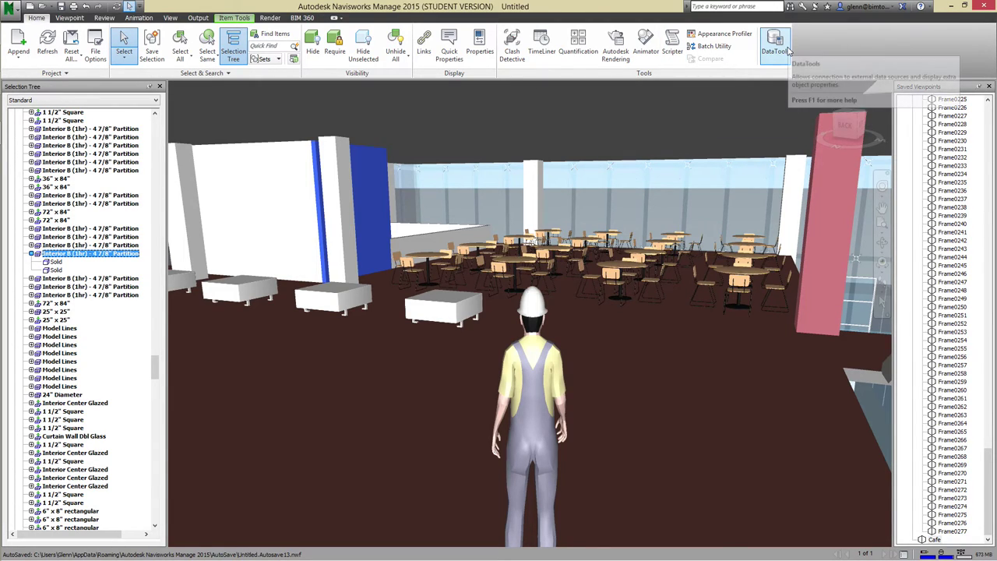
click(480, 48)
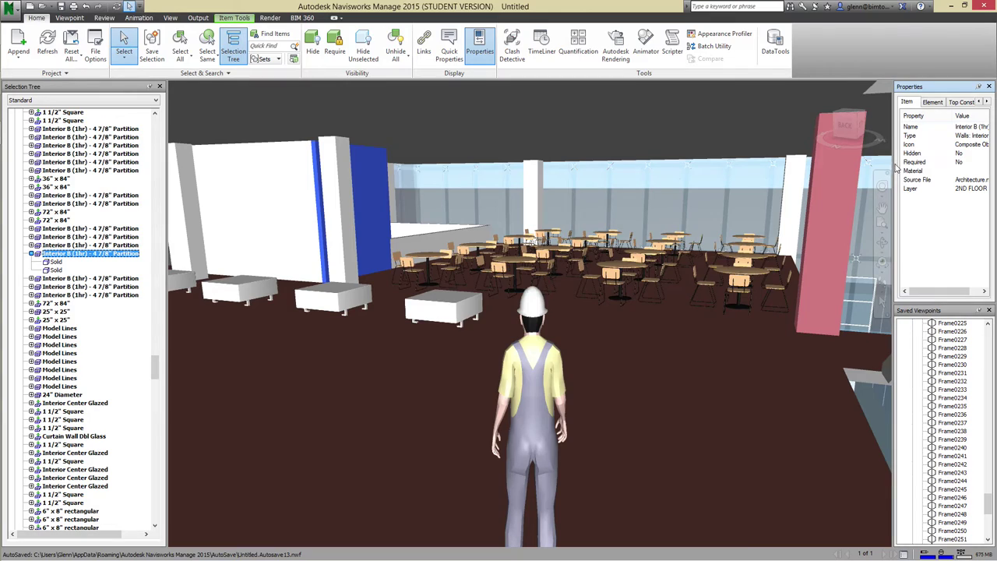
Show the partition's Element properties, then pick the white bench and compare its Item and Element tabs
click(937, 102)
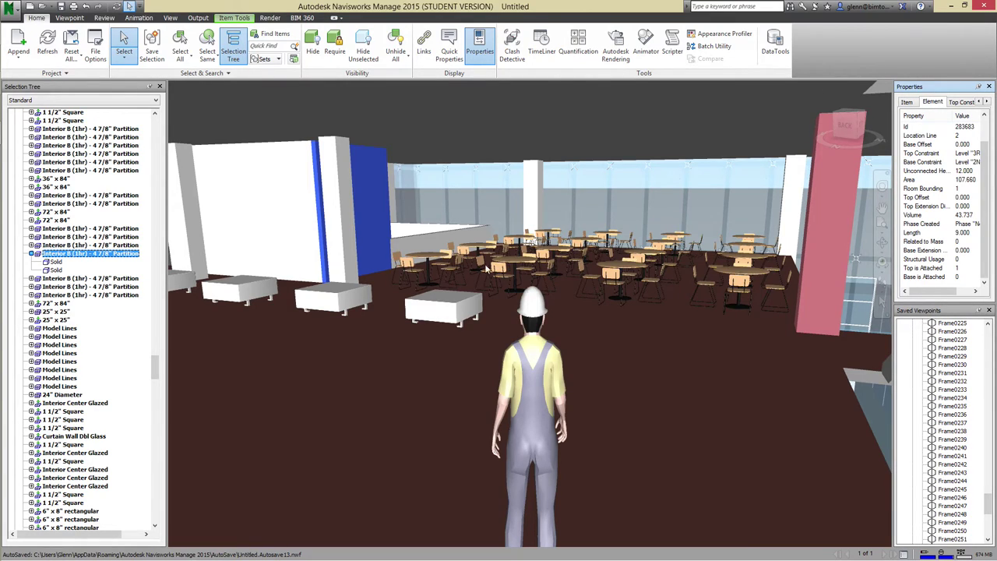
click(450, 304)
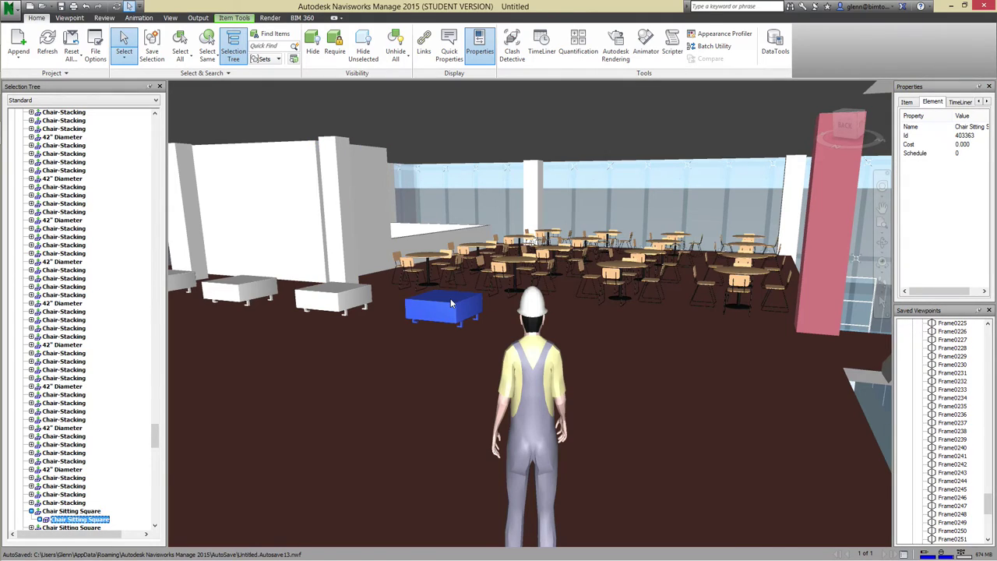
click(909, 104)
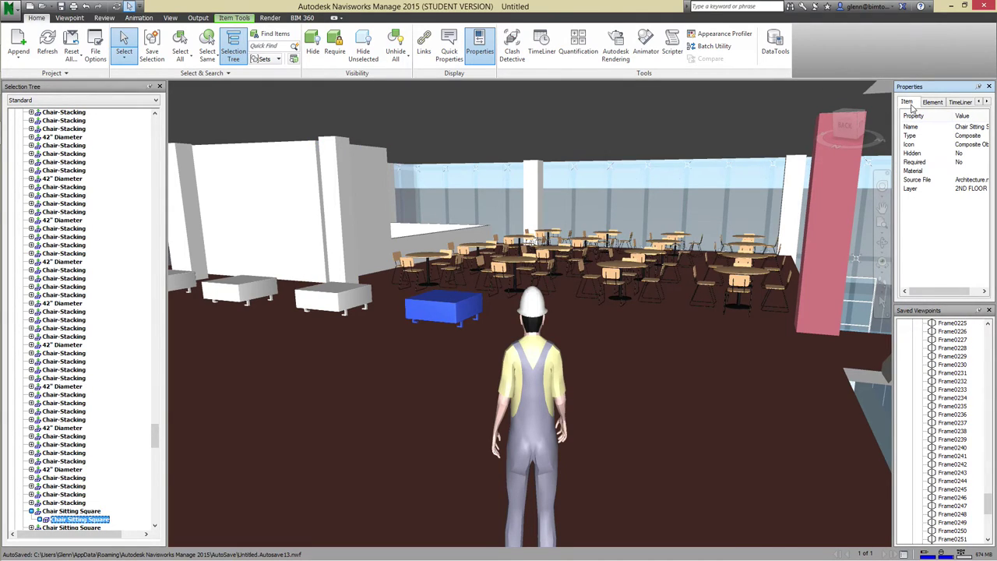
click(936, 105)
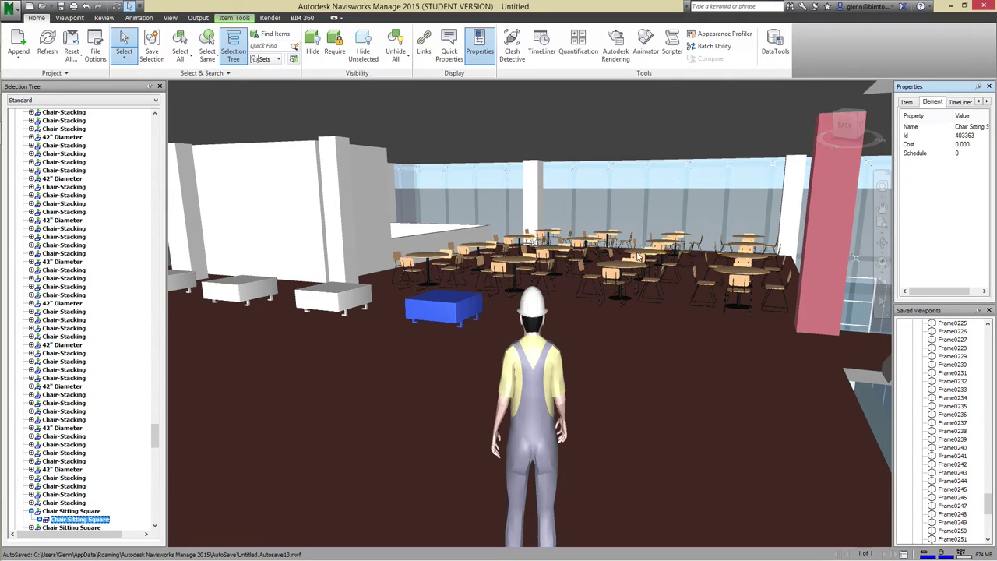
Reselect the left partition wall and compare its Item and Element properties
click(381, 218)
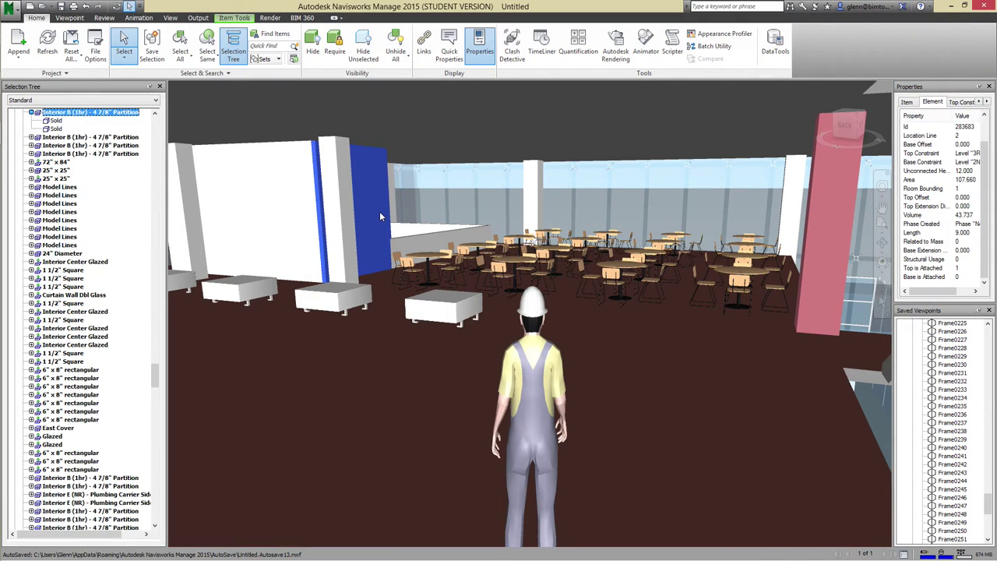
click(915, 102)
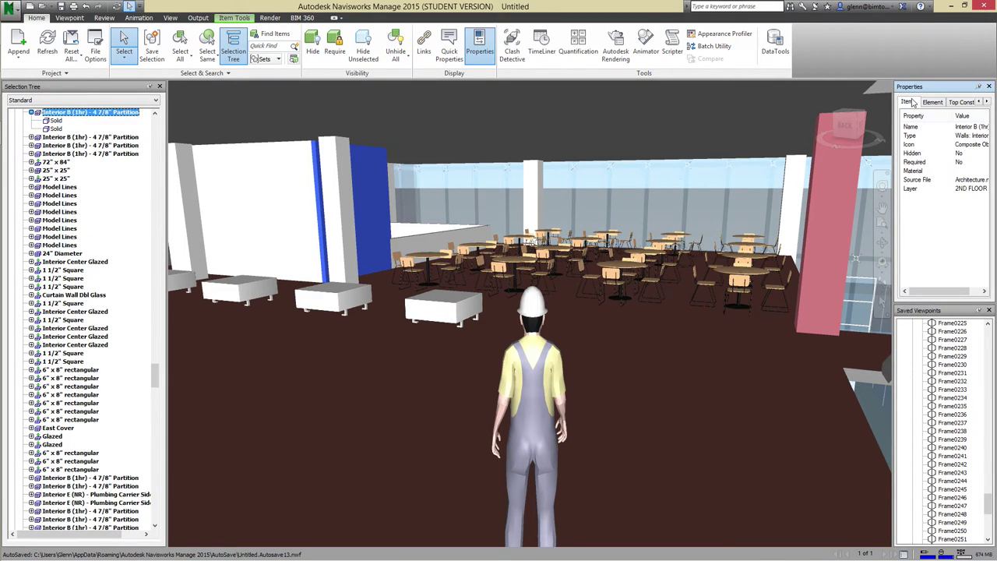
click(930, 102)
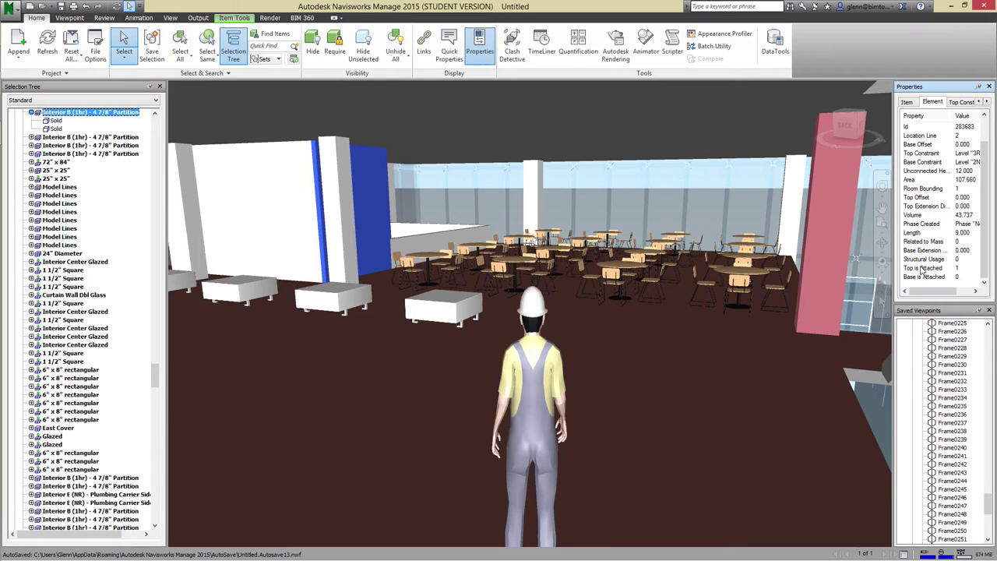
key(super+c)
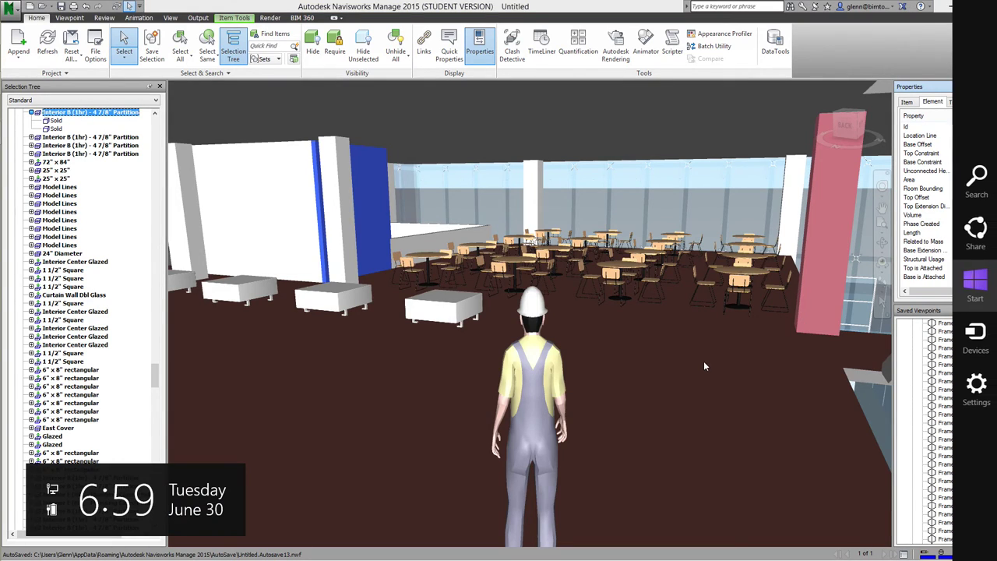
Pick the 25" x 25" pillar behind the cafe tables and check its TimeLiner and Element data
click(340, 197)
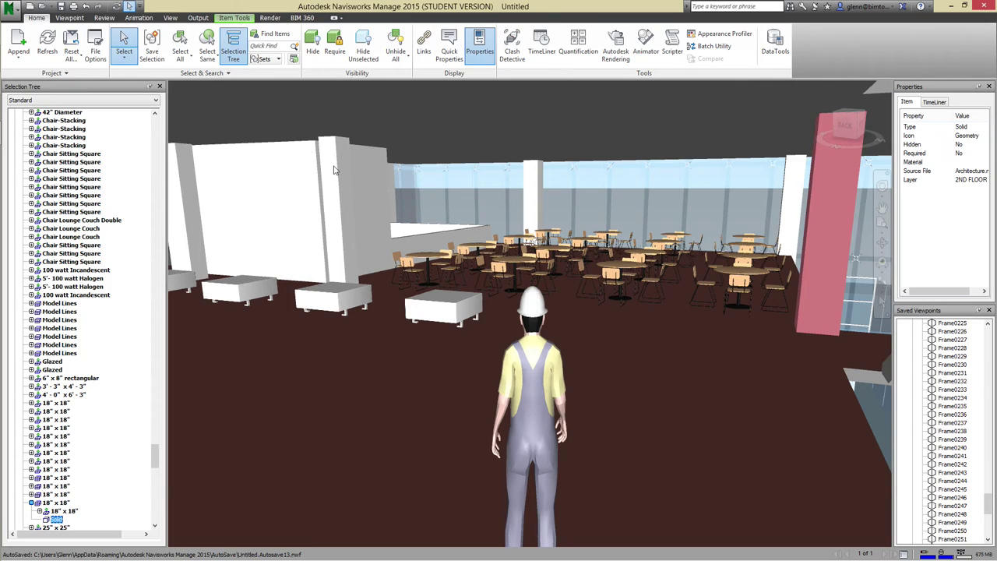
click(533, 187)
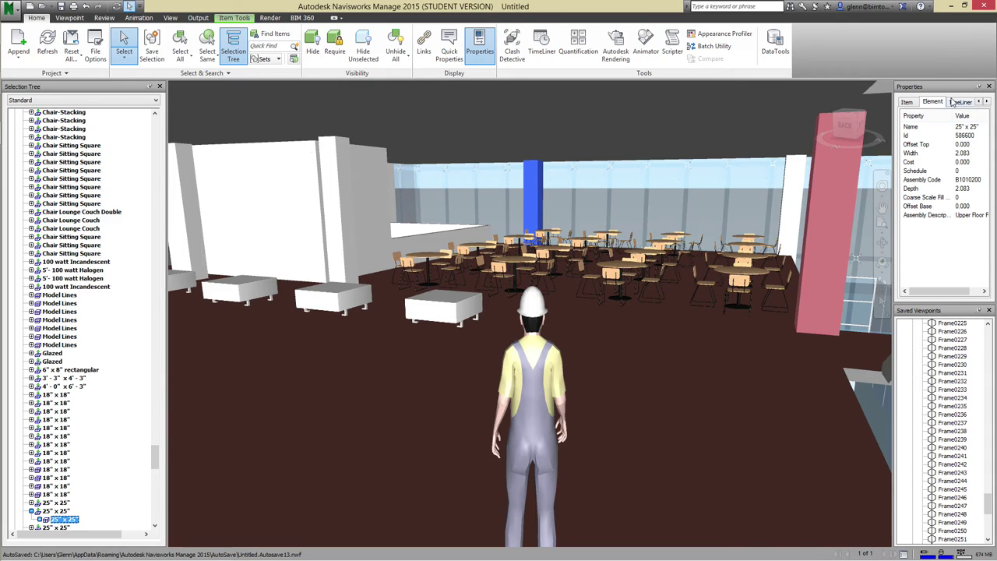
click(952, 102)
click(920, 102)
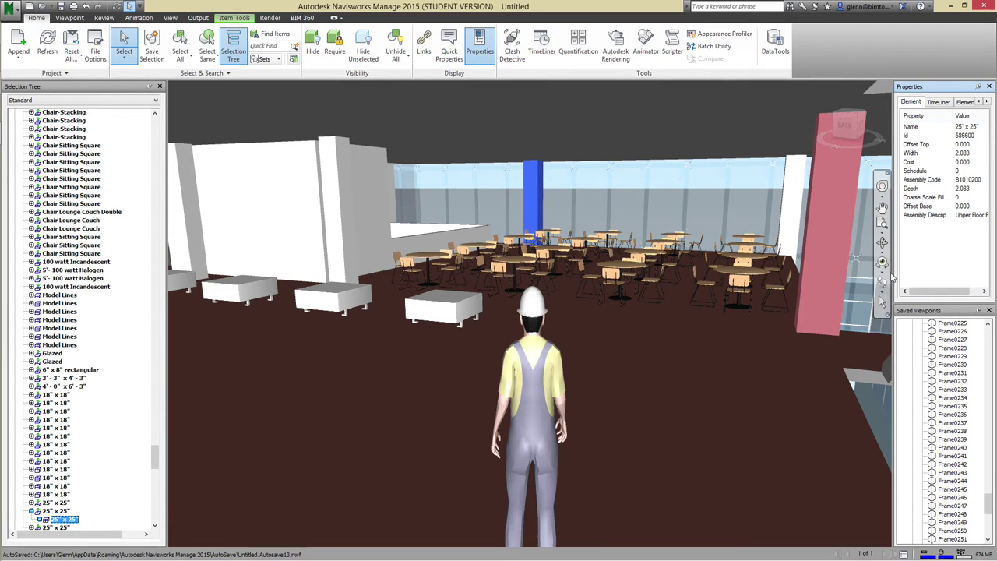
Widen the Properties panel, review the pillar's Item, Element, TimeLiner and Element ID 586600 tabs, then switch to Mindomo
drag(894, 272, 781, 263)
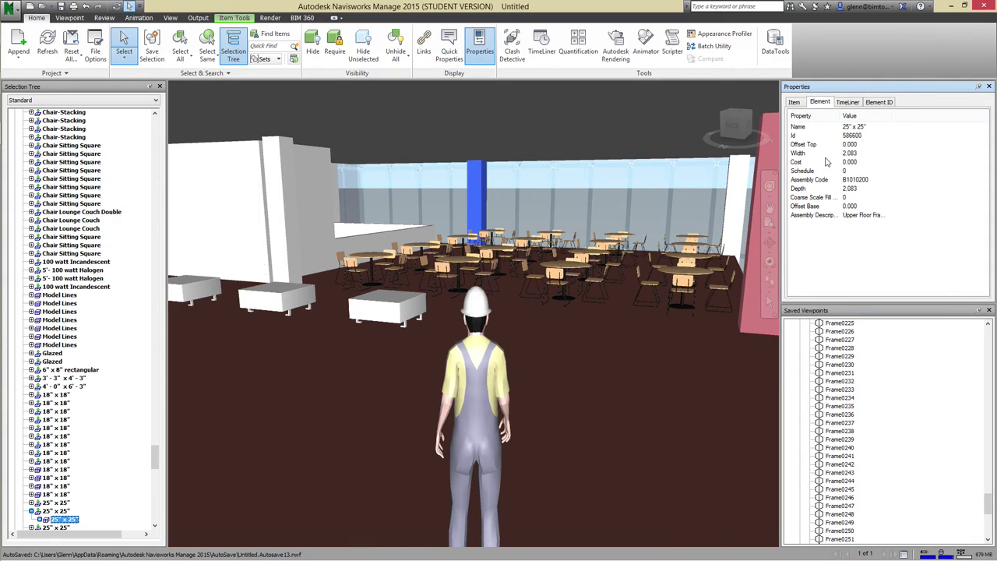
click(798, 103)
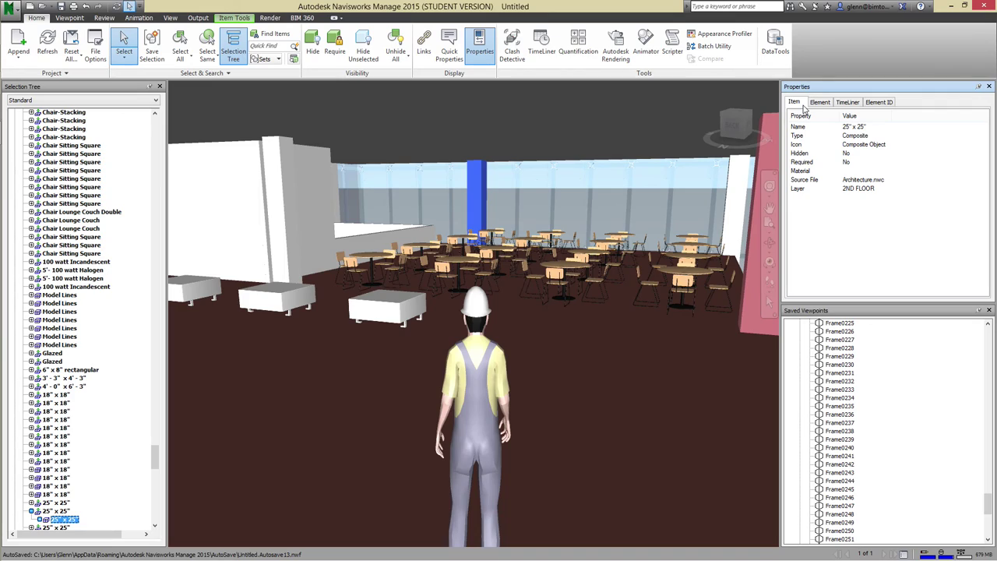
click(817, 104)
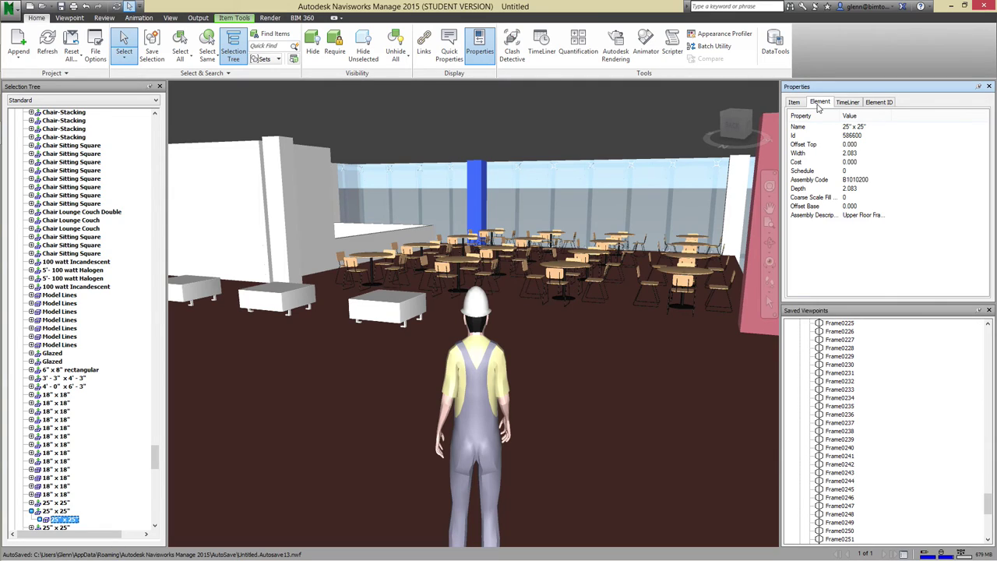
click(847, 104)
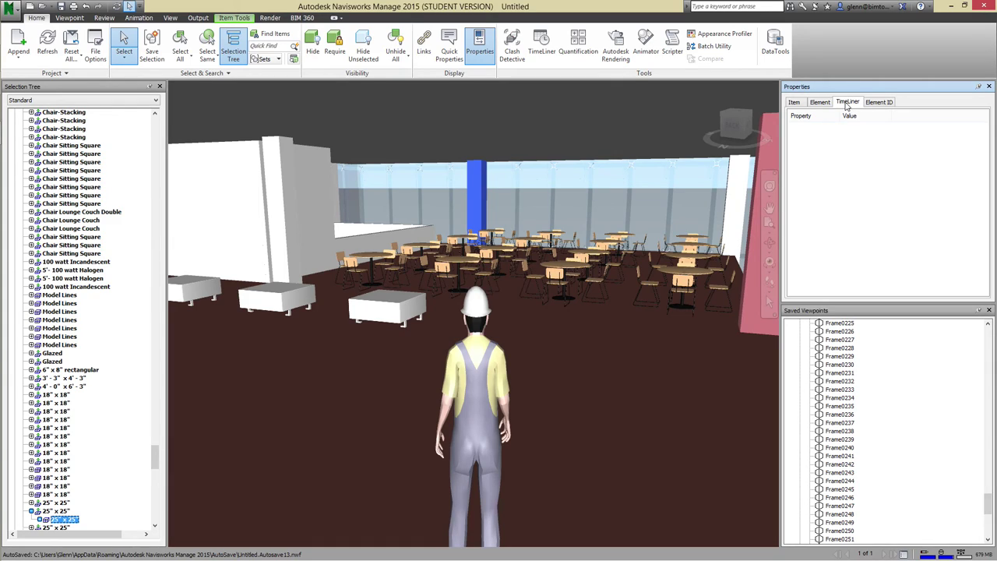
click(876, 103)
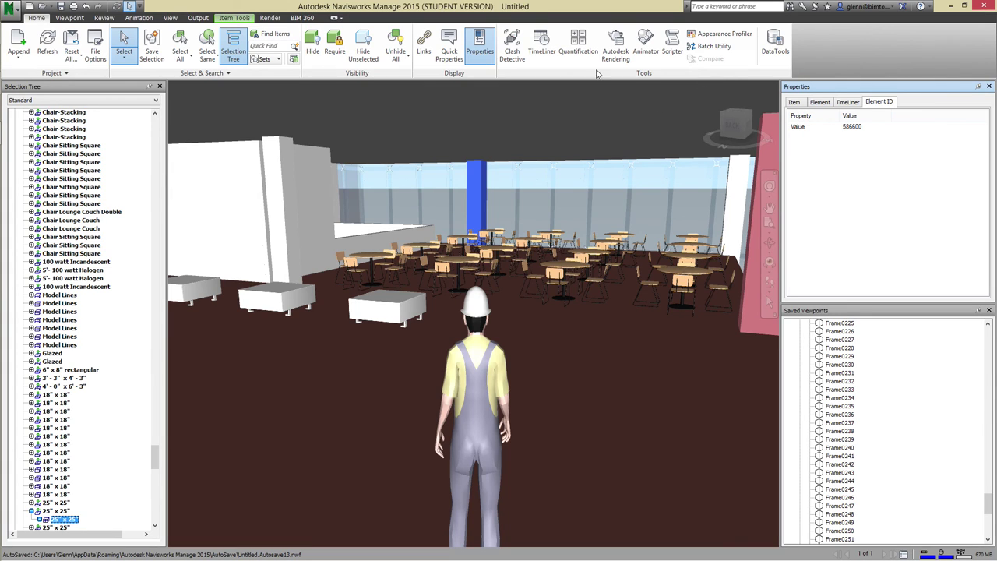
key(ctrl+Left)
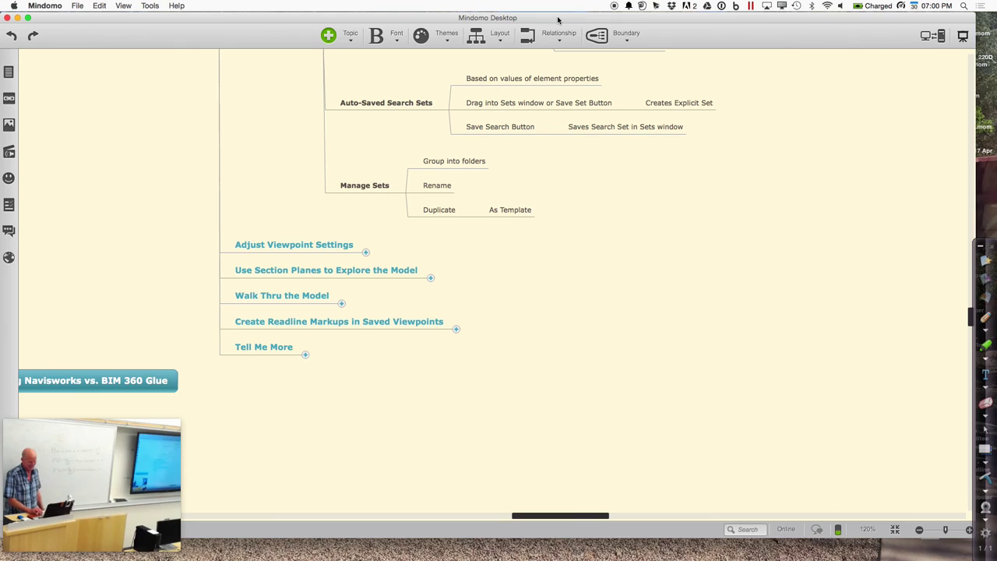